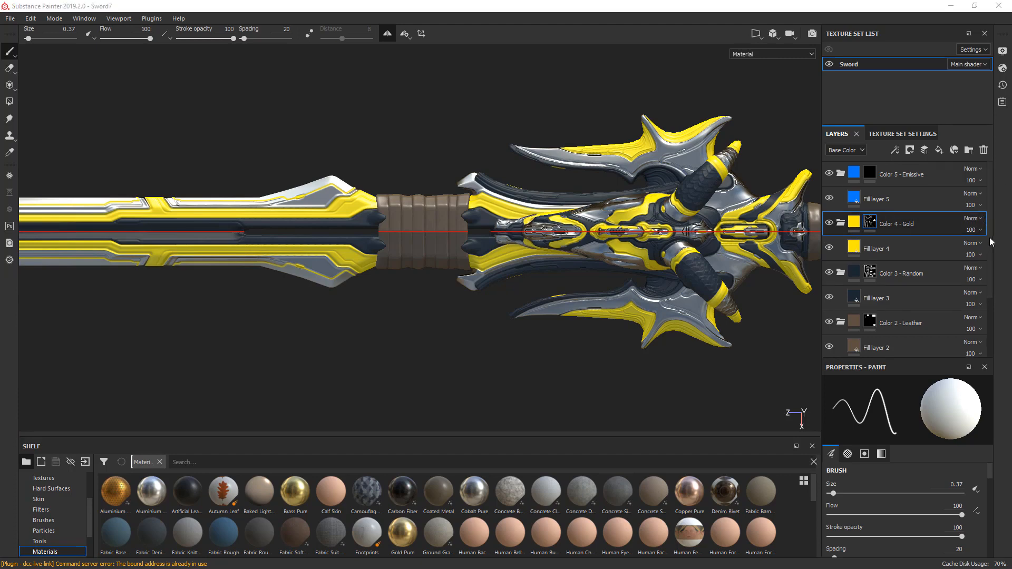
# - Add a fill layer above the Color 5 - Emissive folder and use the sword's ambient occlusion map as its base color
pyautogui.click(946, 174)
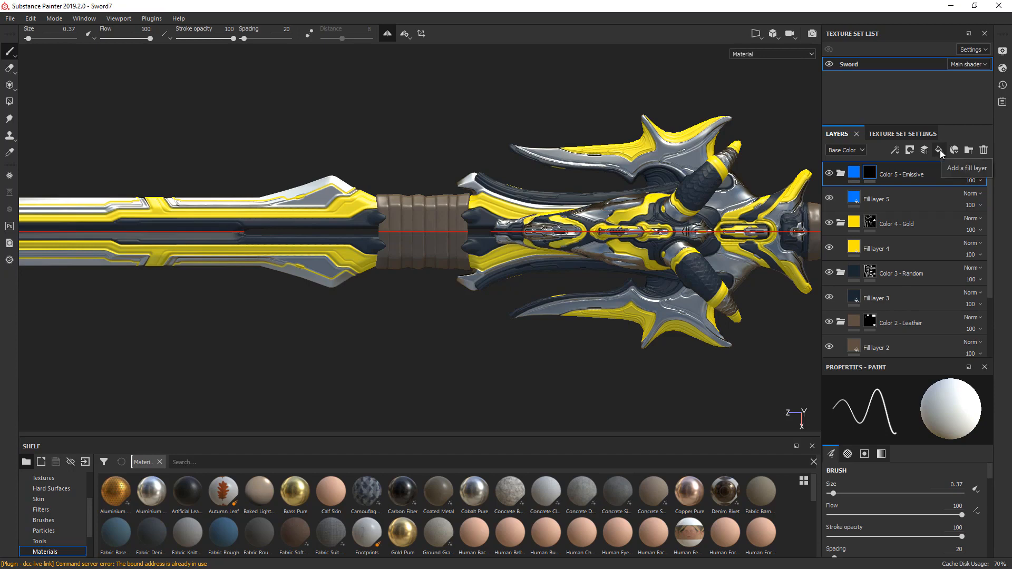
pyautogui.click(940, 150)
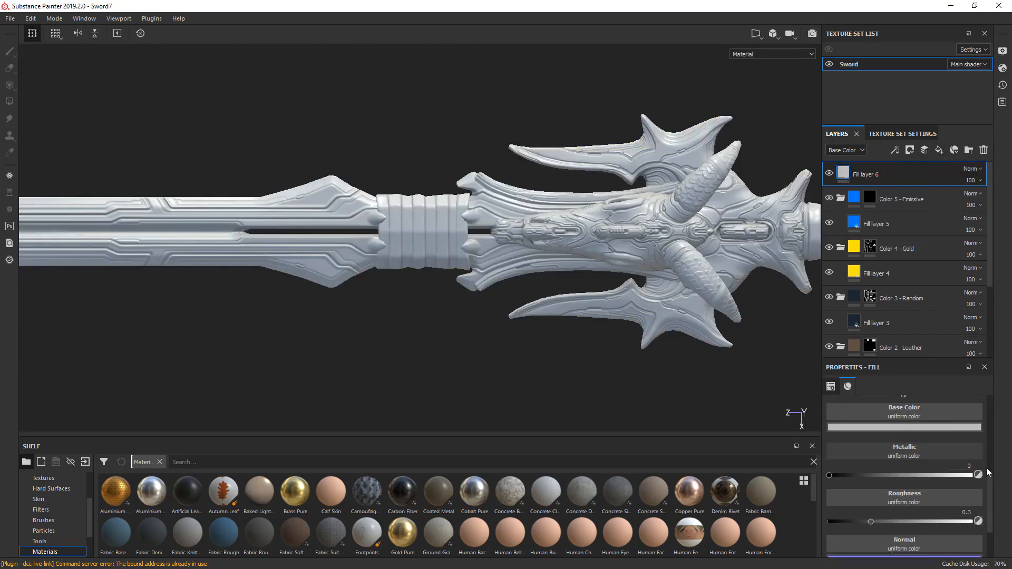
pyautogui.click(920, 411)
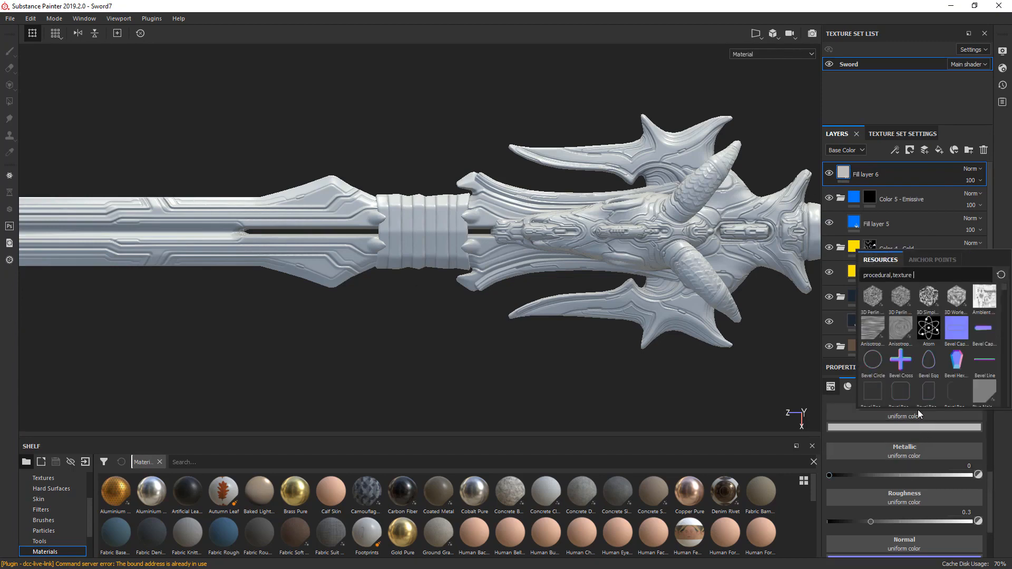
pyautogui.write('ambiet')
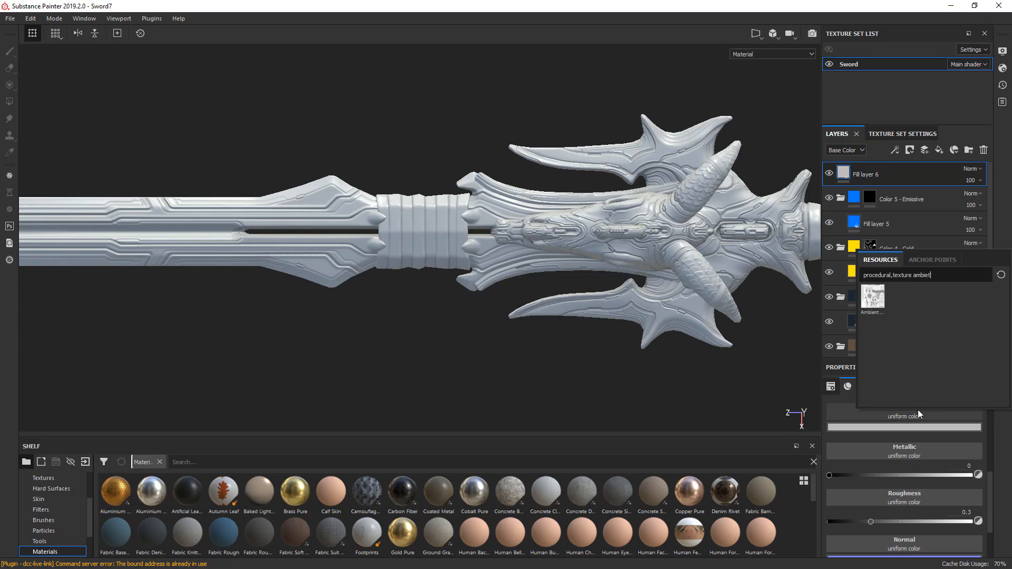
pyautogui.click(873, 301)
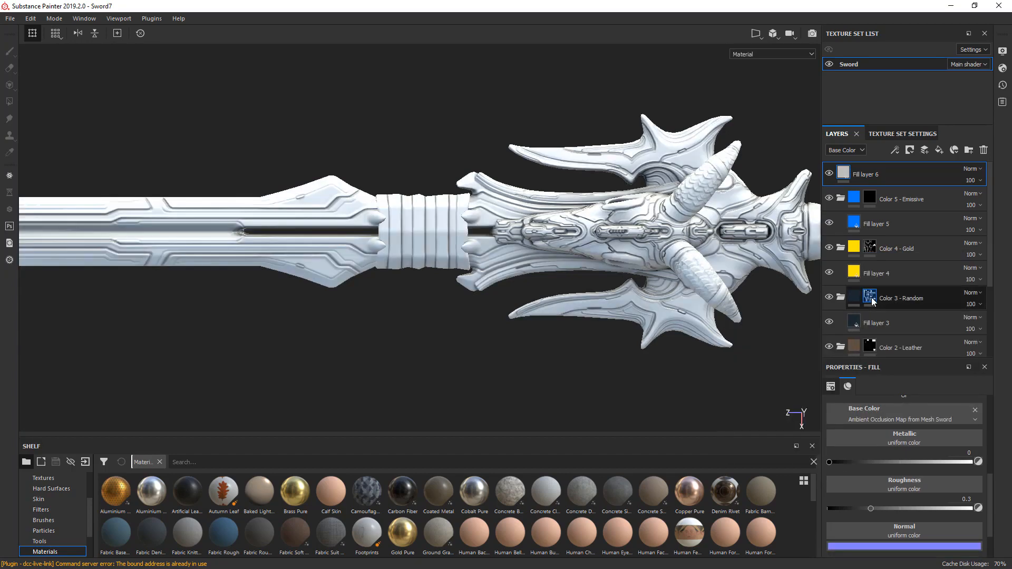
# - Set the ambient occlusion fill layer's base color blending mode to Multiply
pyautogui.scroll(3, 545, 226)
pyautogui.scroll(3, 545, 230)
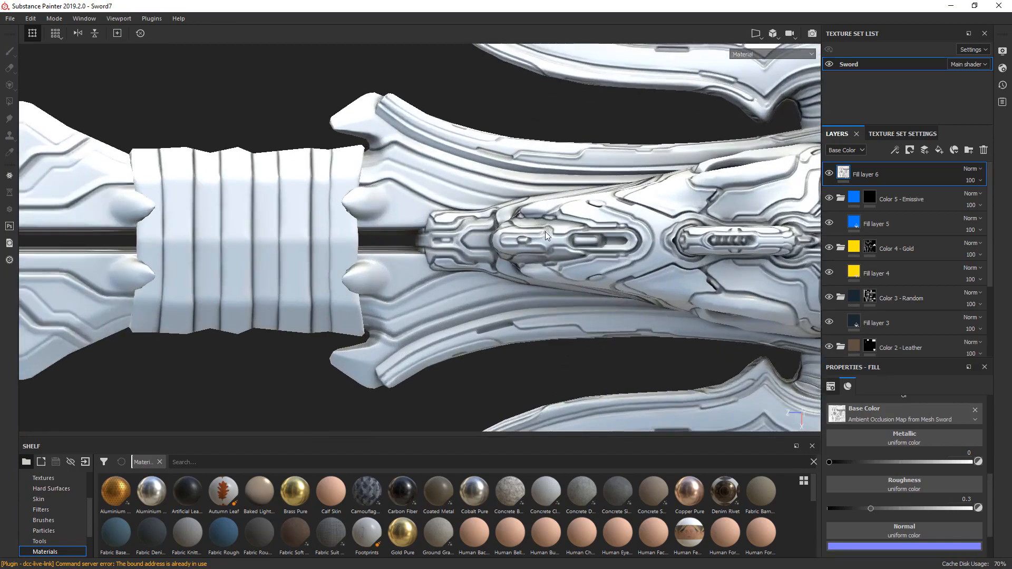
pyautogui.keyDown('alt'); pyautogui.moveTo(545, 232); pyautogui.dragTo(585, 211); pyautogui.keyUp('alt')
pyautogui.keyDown('alt'); pyautogui.moveTo(587, 274); pyautogui.dragTo(537, 174, button='middle'); pyautogui.keyUp('alt')
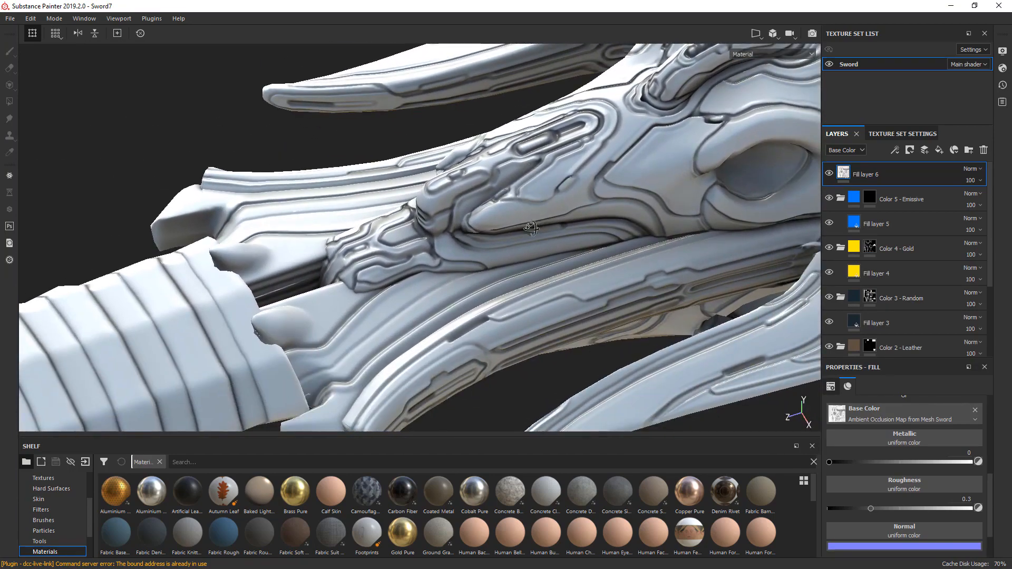
pyautogui.keyDown('alt'); pyautogui.moveTo(538, 174); pyautogui.dragTo(538, 251); pyautogui.keyUp('alt')
pyautogui.click(976, 170)
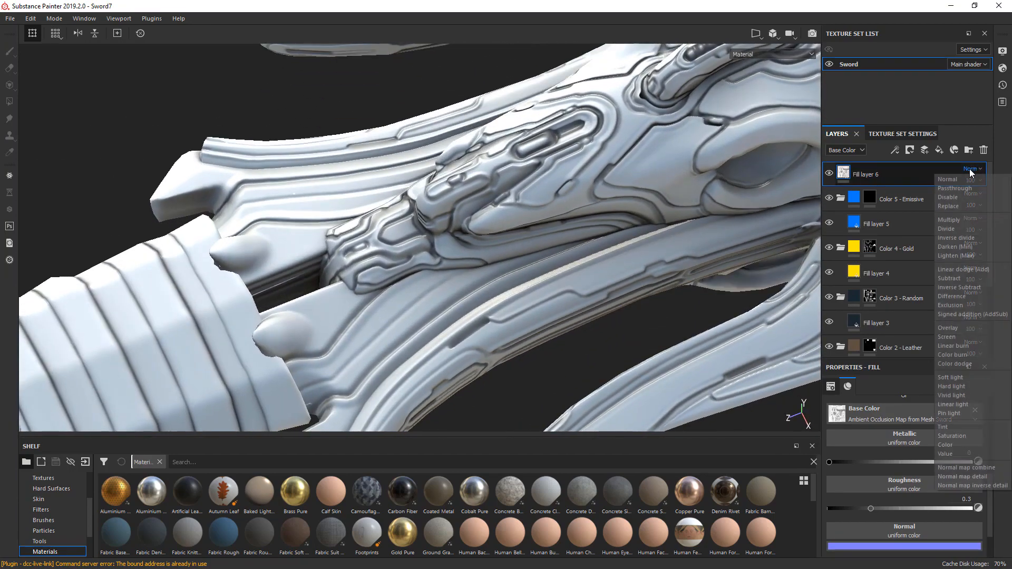
pyautogui.click(950, 219)
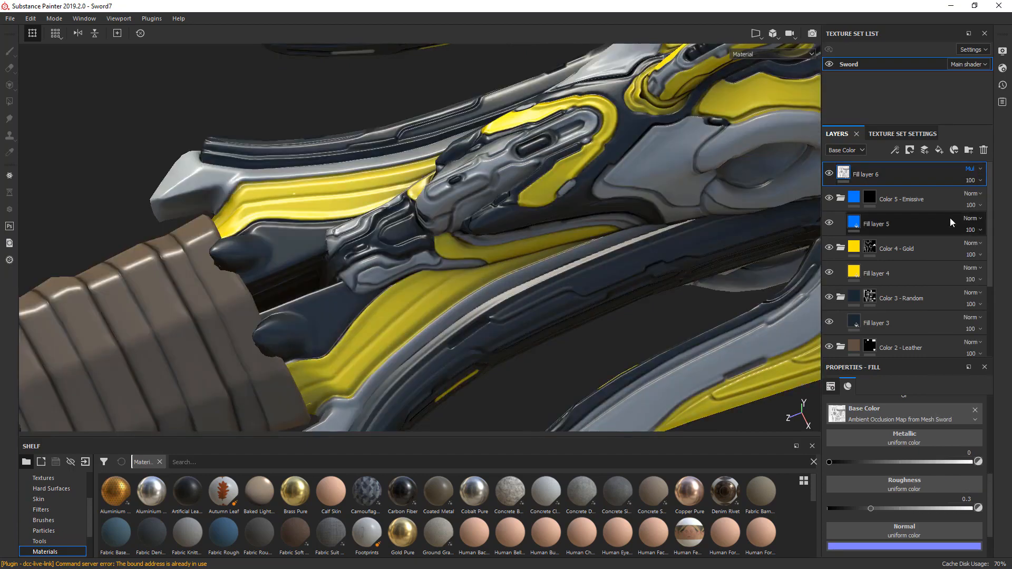
# - Disable the height, normal, roughness and metallic channels of the ambient occlusion layer, keeping only color
pyautogui.keyDown('alt'); pyautogui.moveTo(561, 254); pyautogui.dragTo(634, 224, button='middle'); pyautogui.keyUp('alt')
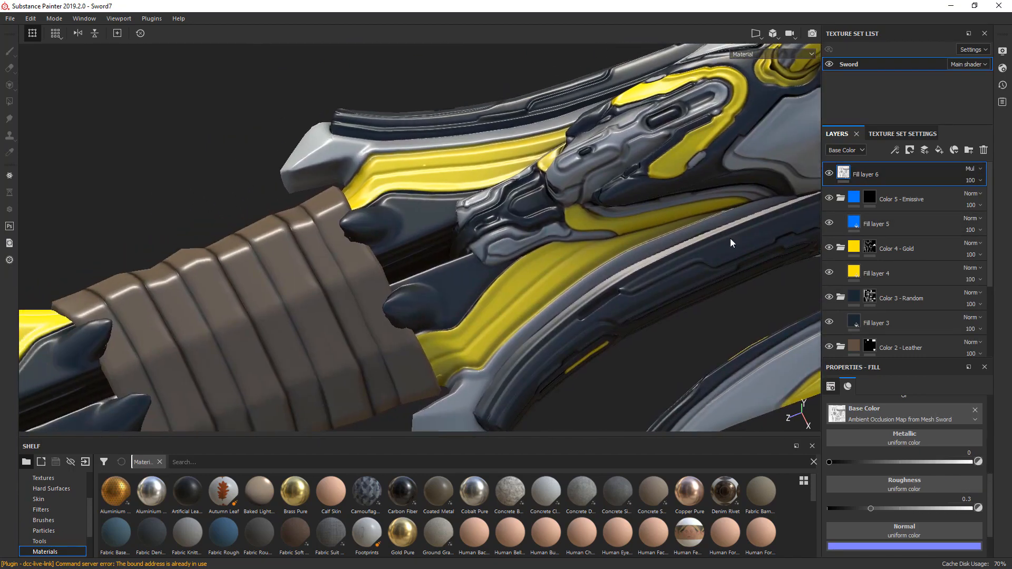
pyautogui.moveTo(989, 490); pyautogui.dragTo(987, 450)
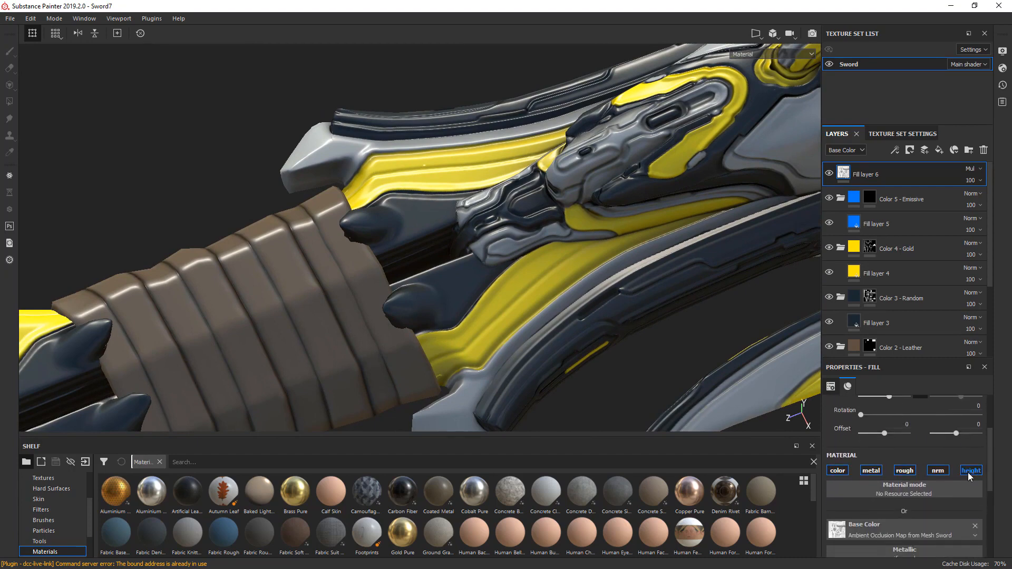
pyautogui.click(969, 472)
pyautogui.click(938, 471)
pyautogui.click(905, 472)
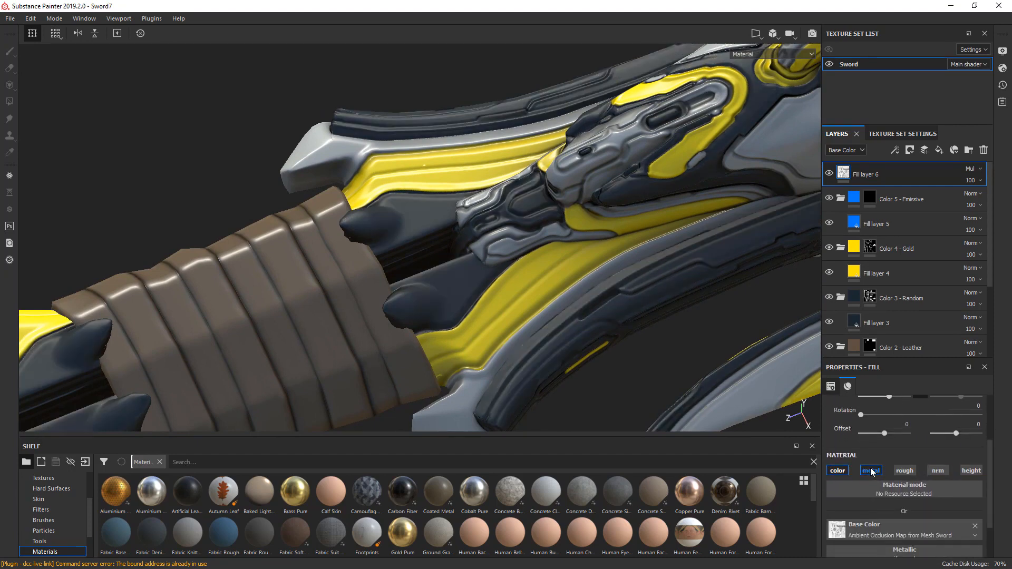
pyautogui.click(871, 472)
pyautogui.click(842, 472)
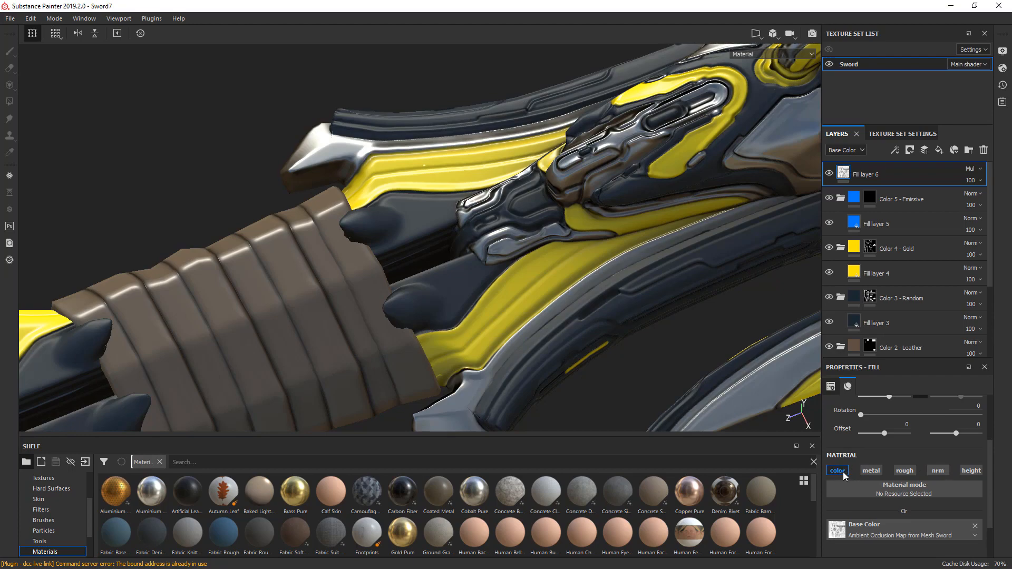
pyautogui.click(844, 471)
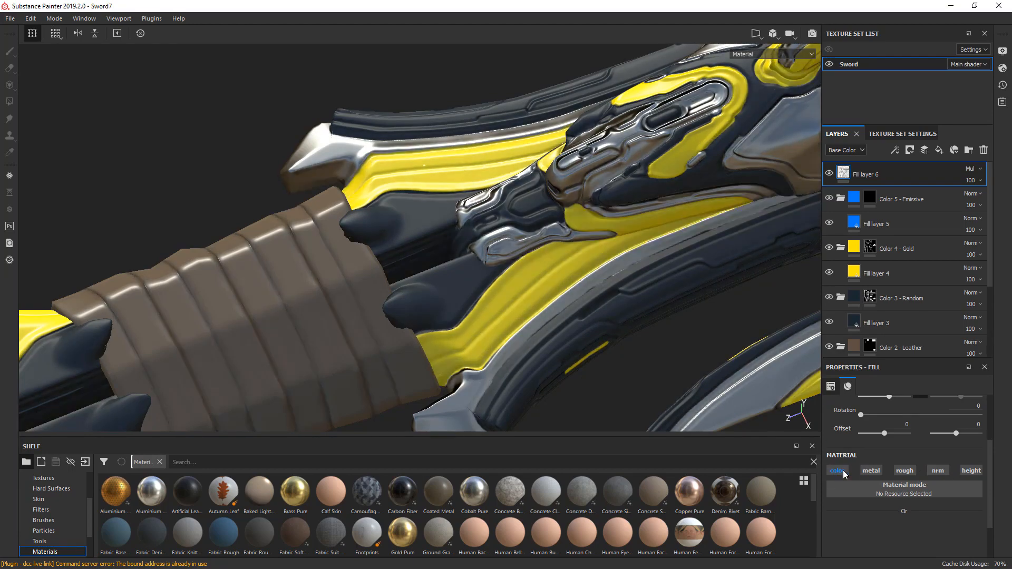
pyautogui.click(843, 471)
# - Add another fill layer at the top of the stack and use the sword's curvature map as its base color
pyautogui.keyDown('alt'); pyautogui.moveTo(244, 301); pyautogui.dragTo(592, 152, button='middle'); pyautogui.keyUp('alt')
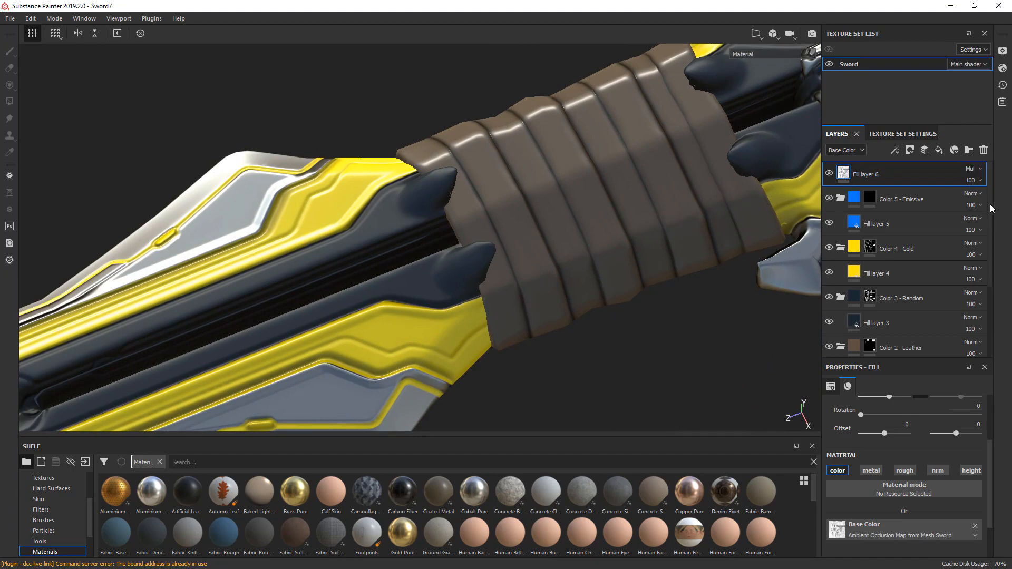
pyautogui.click(938, 151)
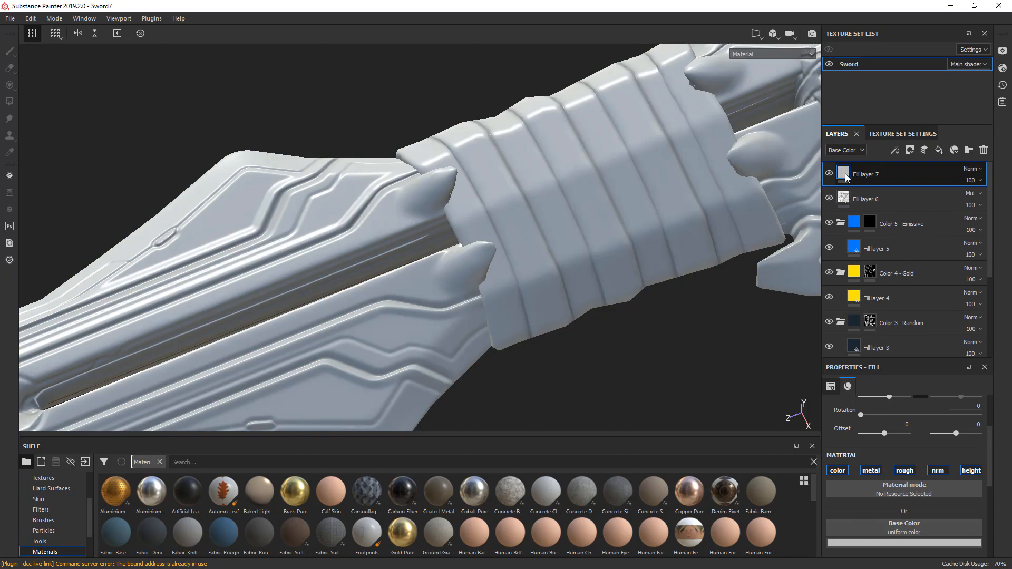
pyautogui.click(905, 527)
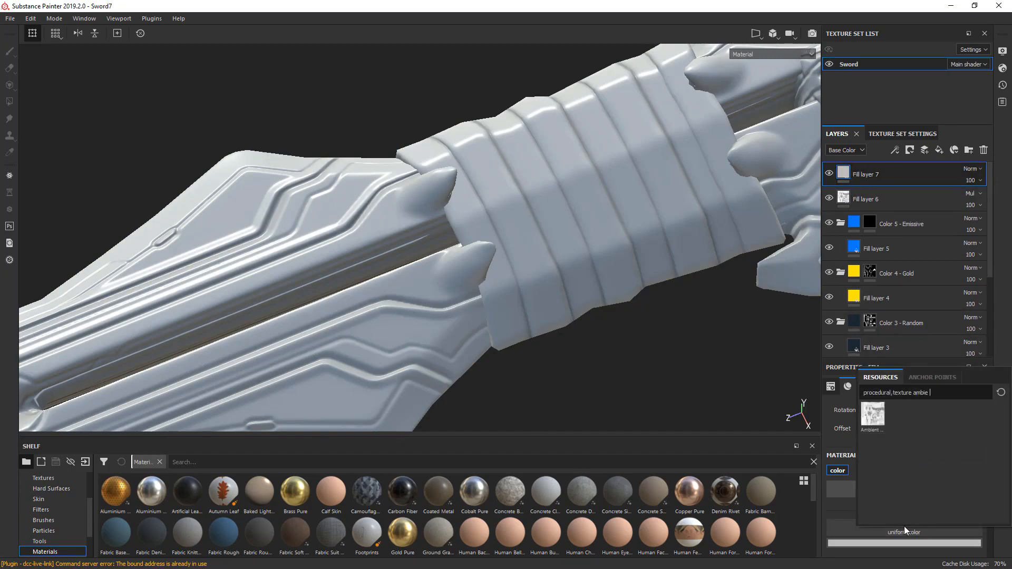
pyautogui.press('BackSpace')
pyautogui.press('BackSpace')
pyautogui.press('BackSpace')
pyautogui.press('BackSpace')
pyautogui.press('BackSpace')
pyautogui.press('BackSpace')
pyautogui.write('c')
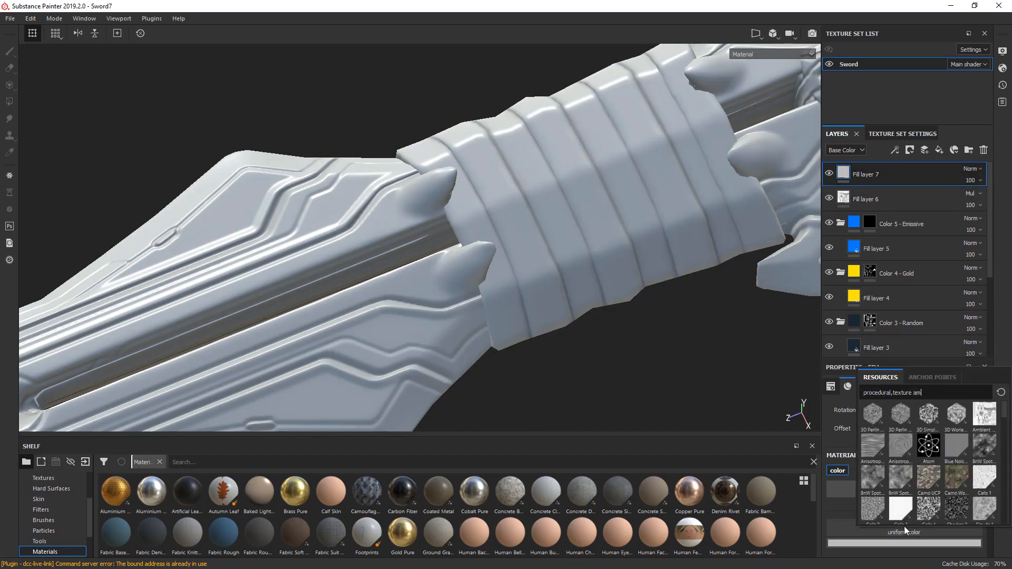
pyautogui.write('urv')
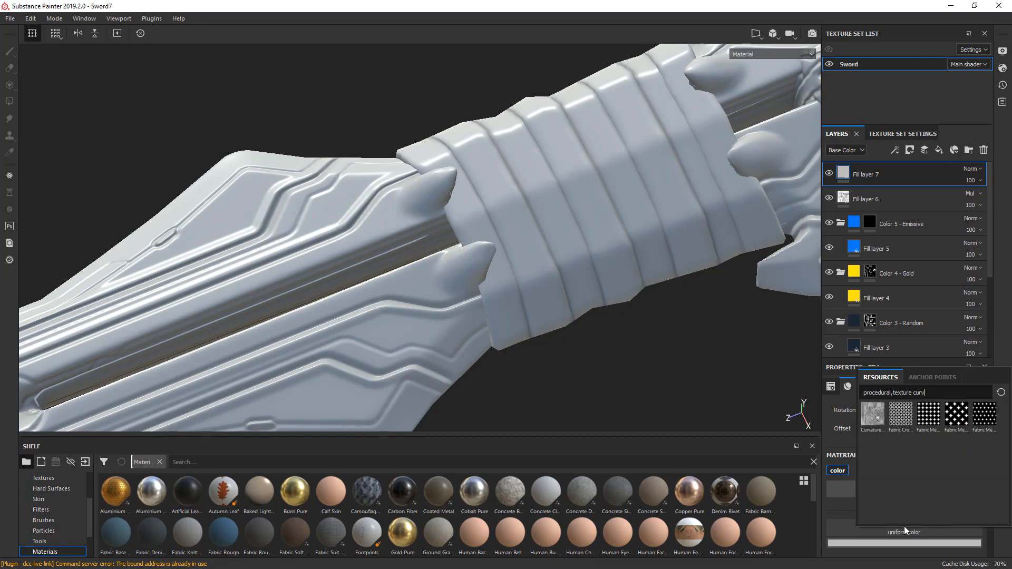
pyautogui.click(867, 418)
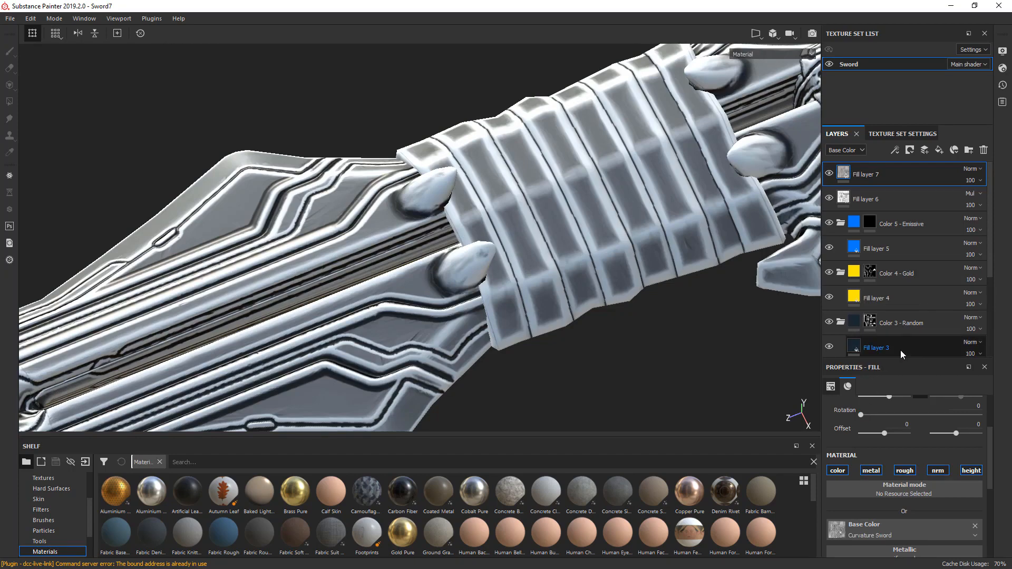
# - Set the curvature fill layer's blending mode to Overlay and its opacity to 30
pyautogui.click(972, 169)
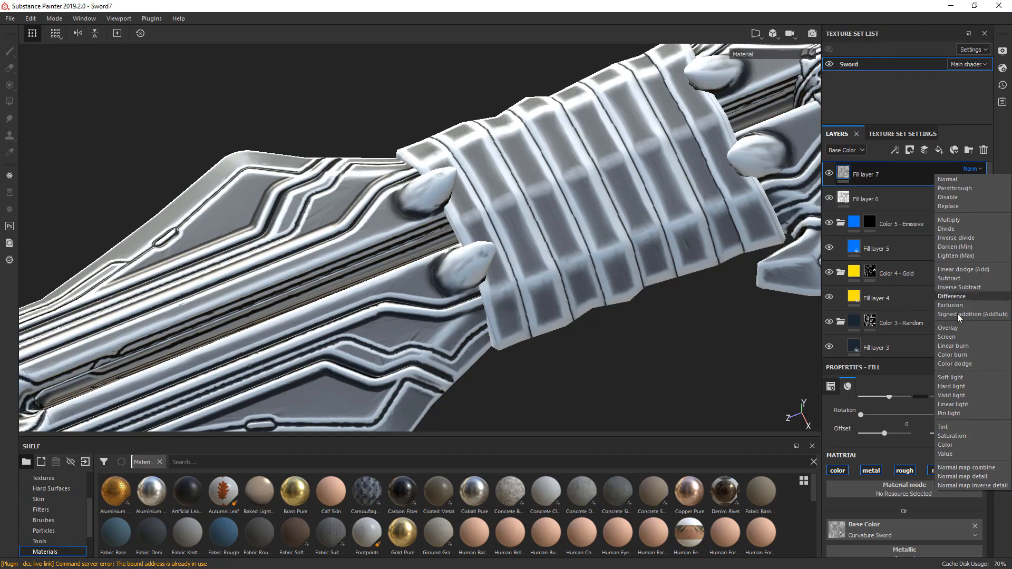
pyautogui.click(954, 329)
pyautogui.click(974, 180)
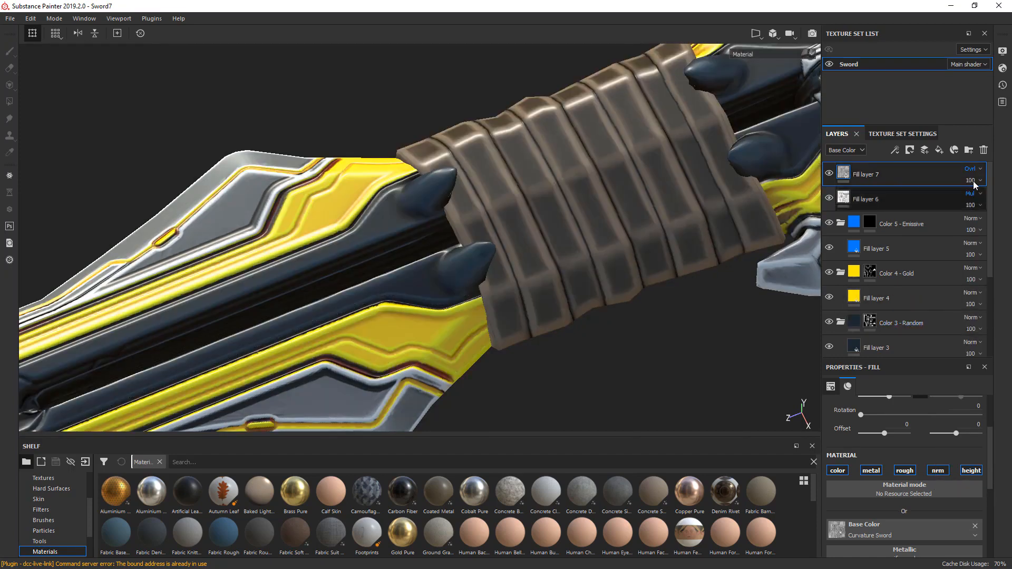
pyautogui.moveTo(976, 203); pyautogui.dragTo(974, 203)
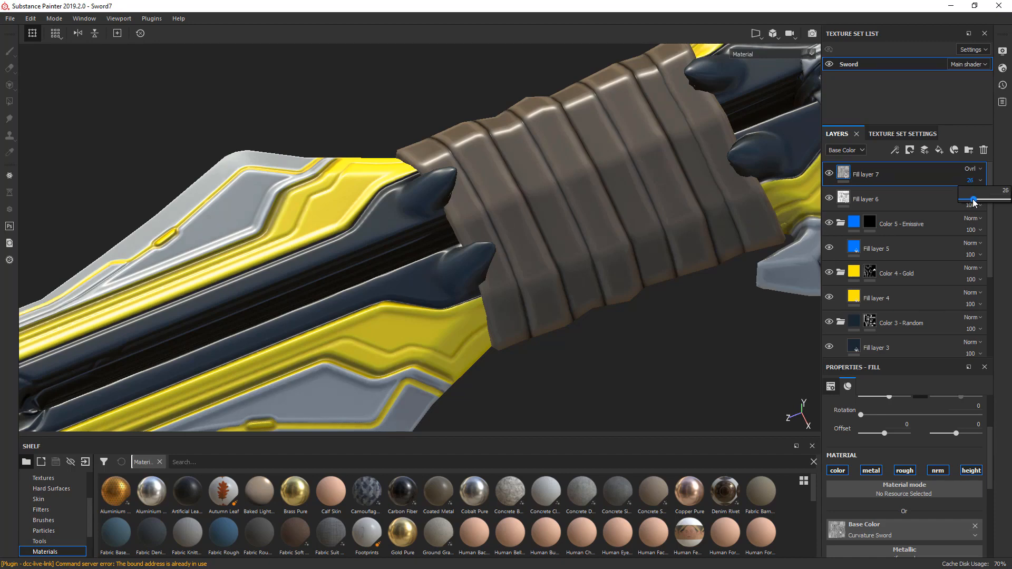
pyautogui.keyDown('alt'); pyautogui.moveTo(701, 332); pyautogui.dragTo(612, 368); pyautogui.keyUp('alt')
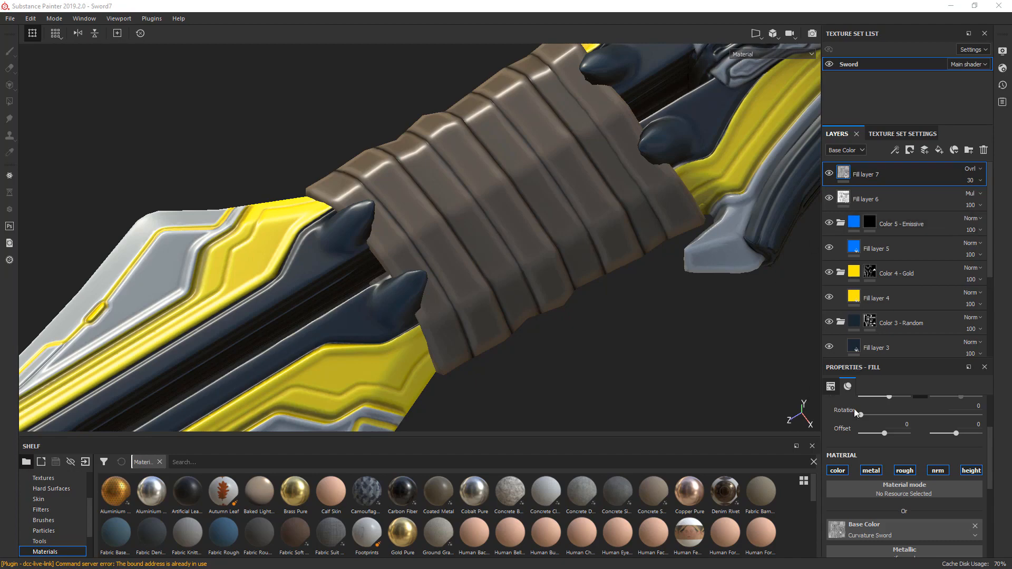
# - Disable the height, normal, roughness and metallic channels of the curvature layer so that it affects only color
pyautogui.click(972, 470)
pyautogui.click(938, 470)
pyautogui.click(905, 471)
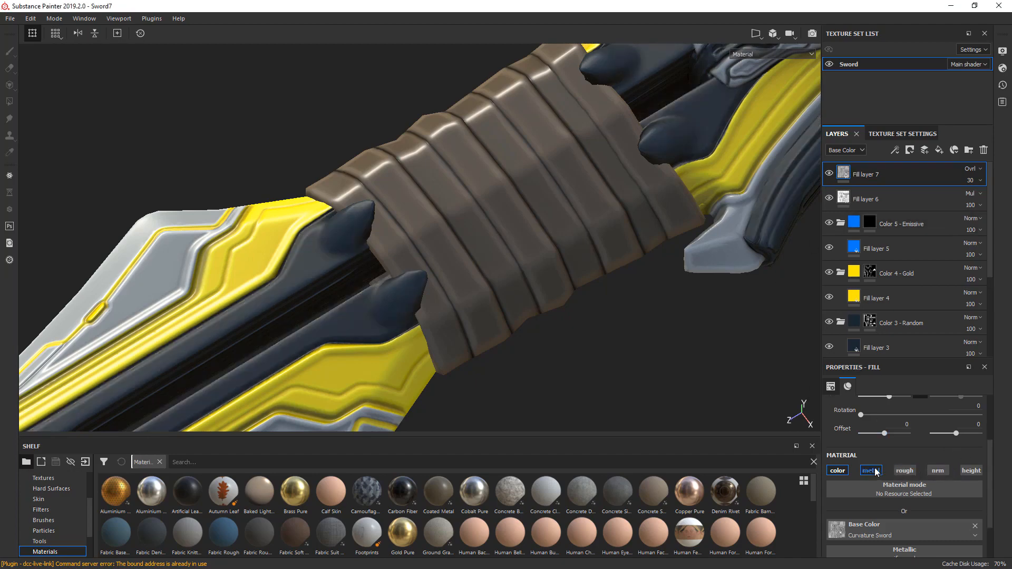
pyautogui.click(871, 471)
pyautogui.keyDown('alt'); pyautogui.moveTo(598, 277); pyautogui.dragTo(536, 310); pyautogui.keyUp('alt')
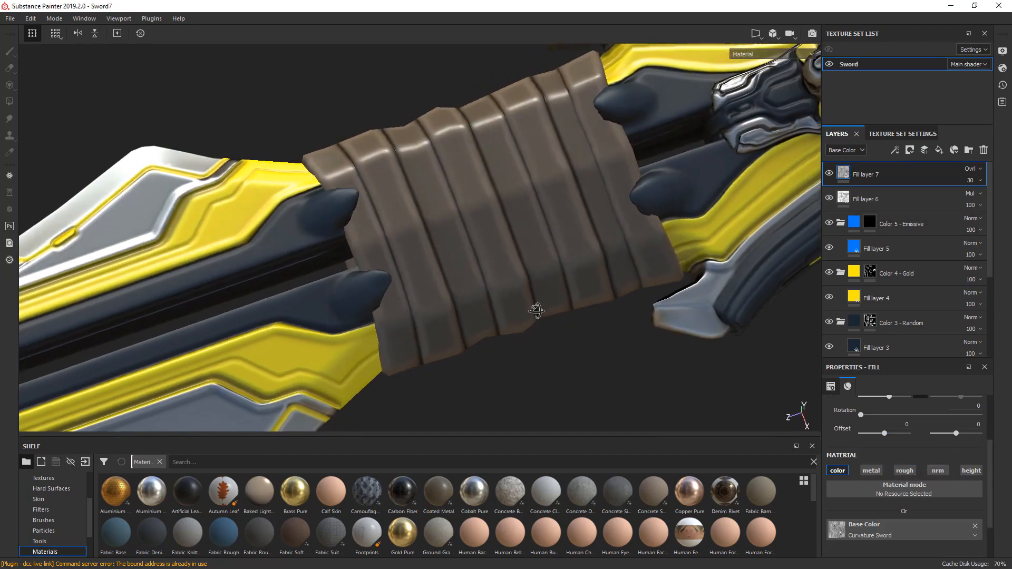
pyautogui.keyDown('alt'); pyautogui.moveTo(536, 310); pyautogui.dragTo(538, 228, button='right'); pyautogui.keyUp('alt')
pyautogui.keyDown('alt'); pyautogui.moveTo(538, 229); pyautogui.dragTo(578, 242); pyautogui.keyUp('alt')
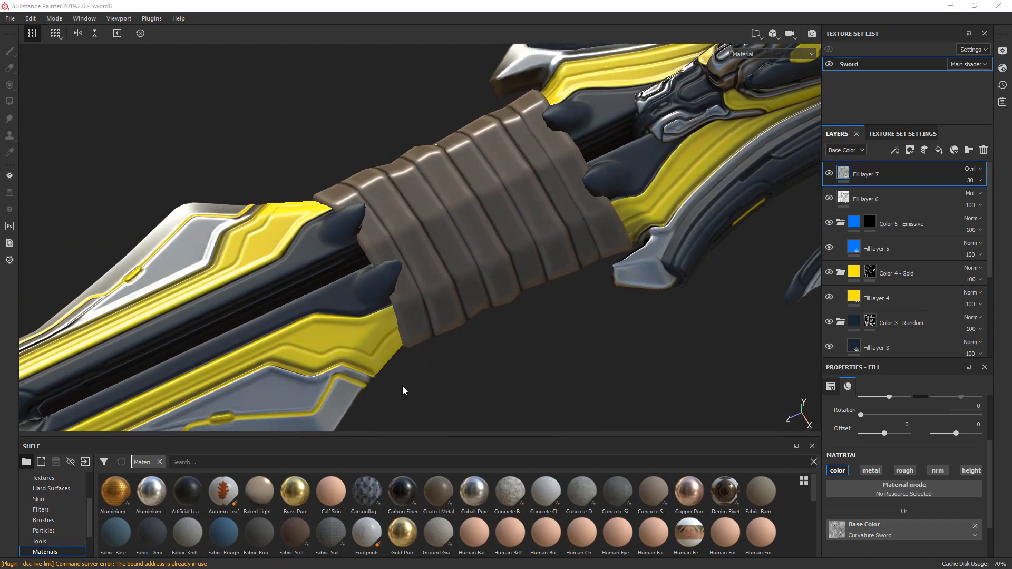
# - Search the smart materials for leather and add Leather Fine Aged inside the Color 2 - Leather folder, above Fill layer 2
pyautogui.scroll(-2, 85, 525)
pyautogui.click(54, 542)
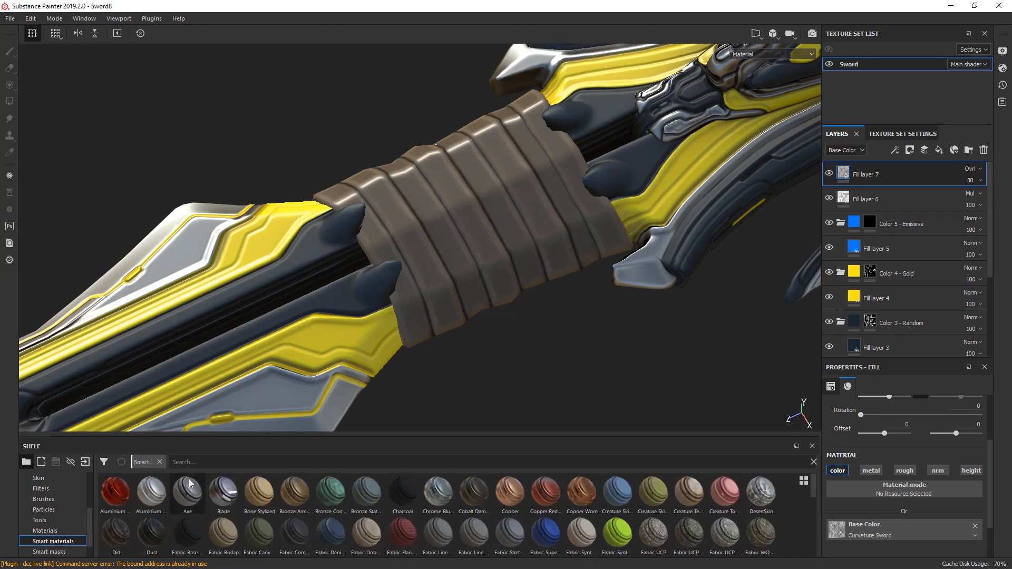
pyautogui.write('leather')
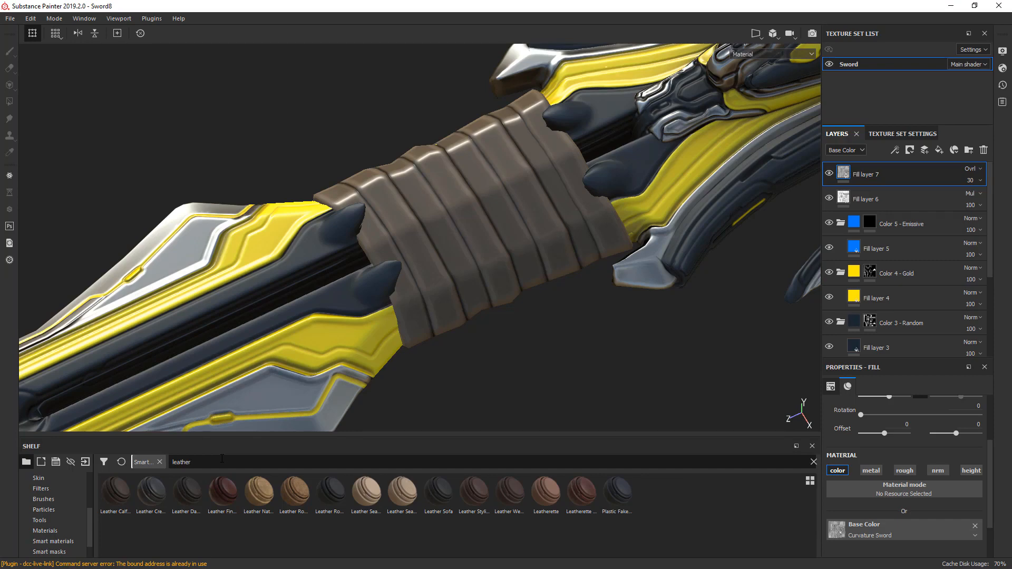
pyautogui.moveTo(994, 271); pyautogui.dragTo(991, 317)
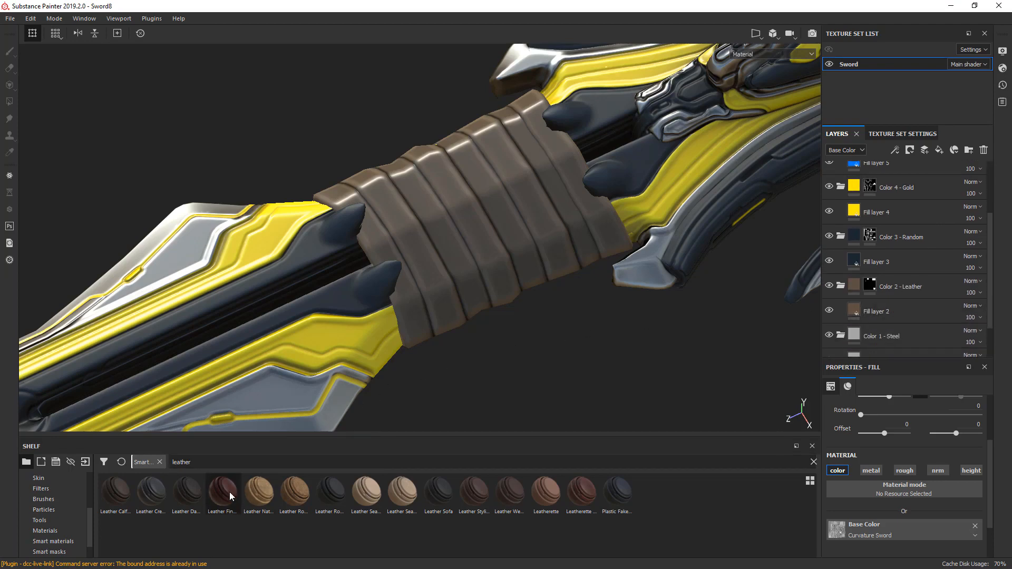
pyautogui.moveTo(230, 495); pyautogui.dragTo(920, 298)
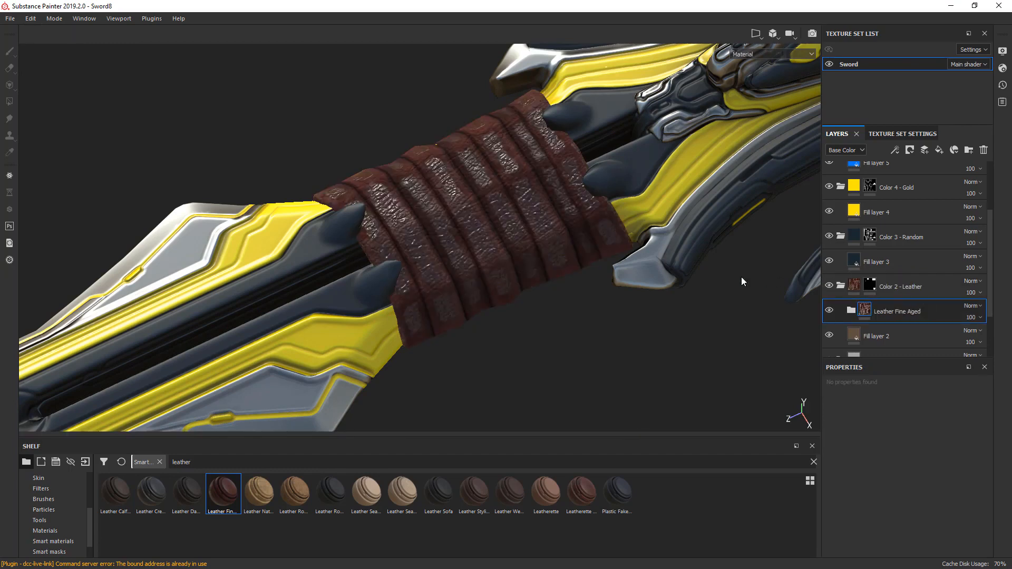
# - Expand the Leather Fine Aged folder and hide its Edge Damages layer
pyautogui.click(851, 310)
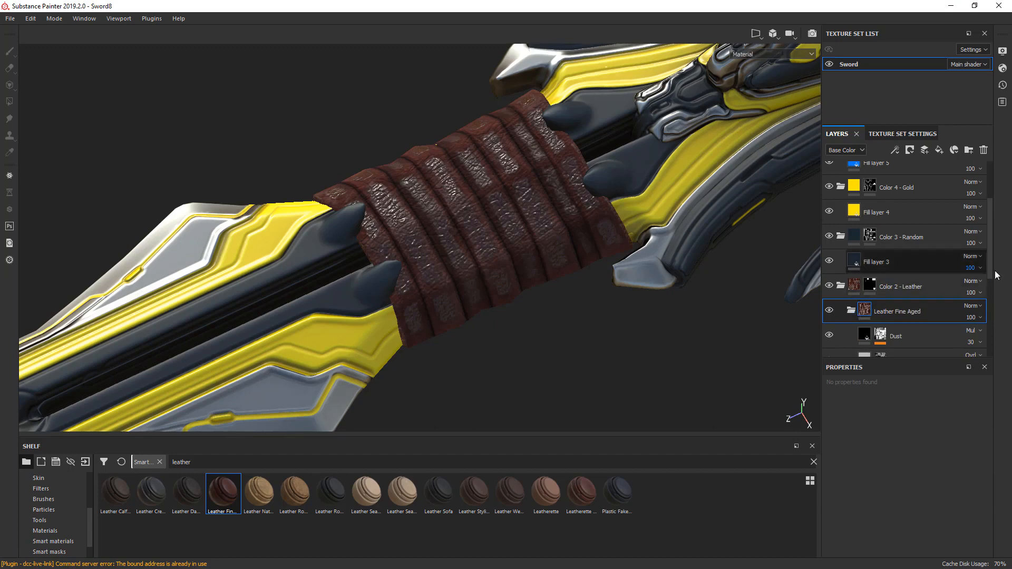
pyautogui.moveTo(994, 266); pyautogui.dragTo(990, 310)
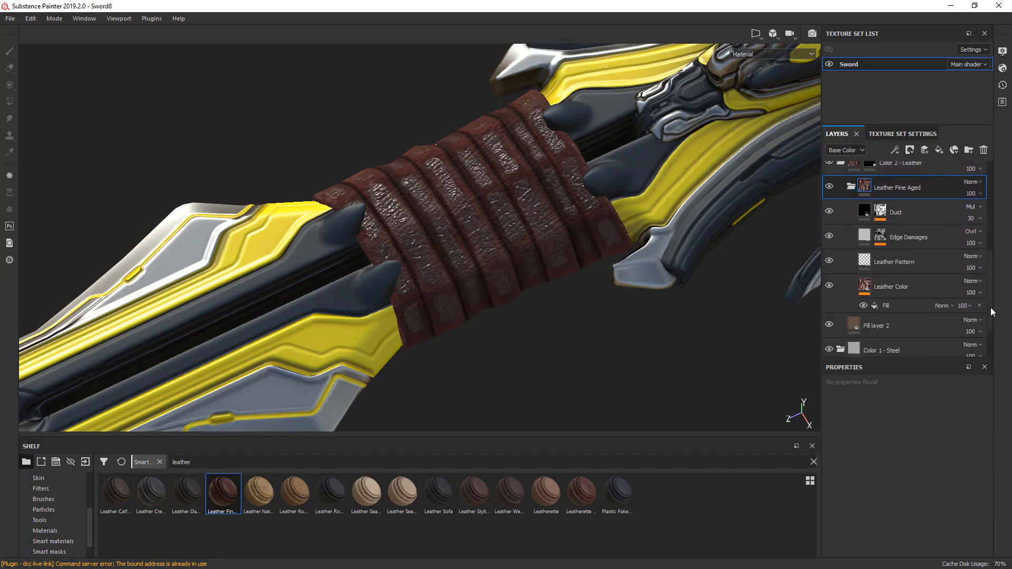
pyautogui.click(829, 238)
pyautogui.click(828, 238)
pyautogui.click(828, 237)
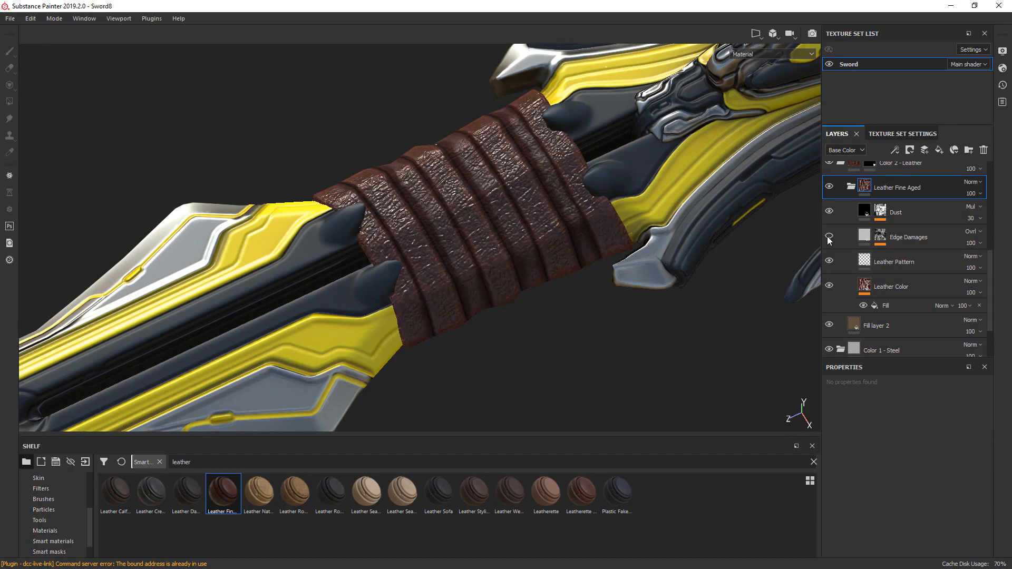
# - Set the Leather Color layer's Roughness parameter to 0.52
pyautogui.click(866, 287)
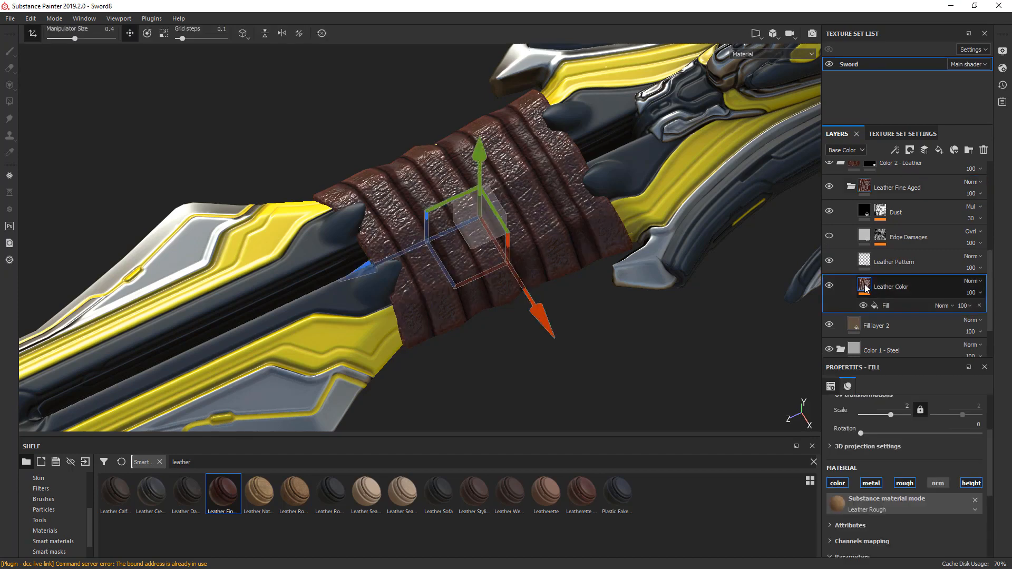
pyautogui.scroll(-3, 994, 476)
pyautogui.scroll(-2, 994, 476)
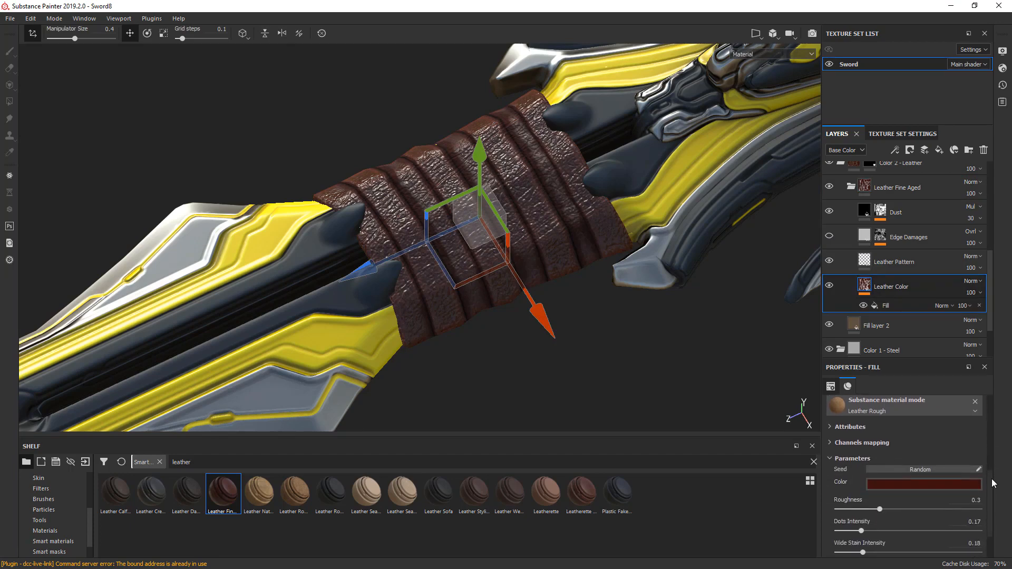
pyautogui.moveTo(879, 484); pyautogui.dragTo(914, 485)
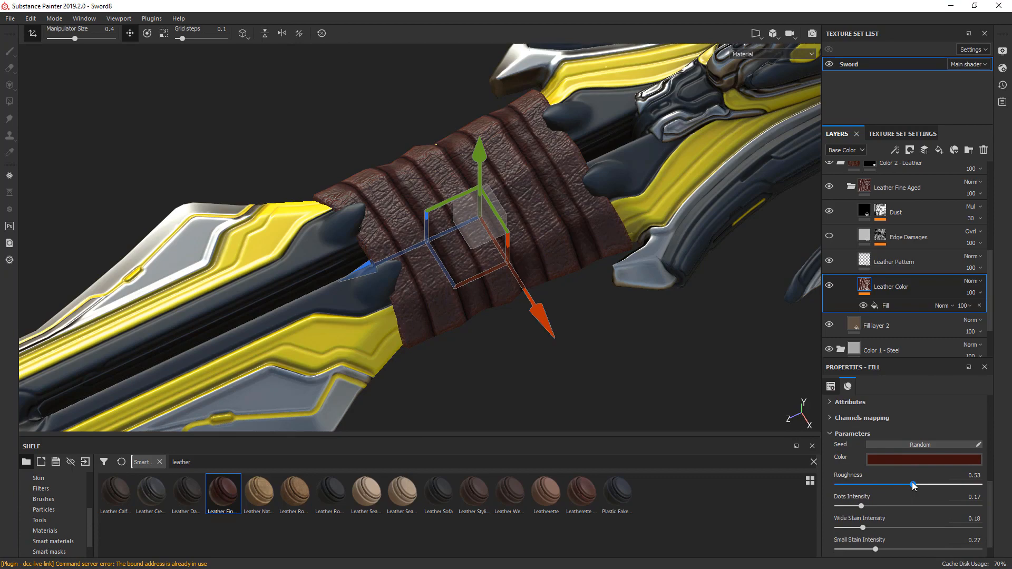
pyautogui.moveTo(914, 485); pyautogui.dragTo(913, 485)
# - Set the Leather Pattern layer's UV scale to 29.58 for a finer leather grain on the grip
pyautogui.keyDown('alt'); pyautogui.moveTo(618, 294); pyautogui.dragTo(633, 332); pyautogui.keyUp('alt')
pyautogui.keyDown('alt'); pyautogui.moveTo(510, 204); pyautogui.dragTo(533, 295); pyautogui.keyUp('alt')
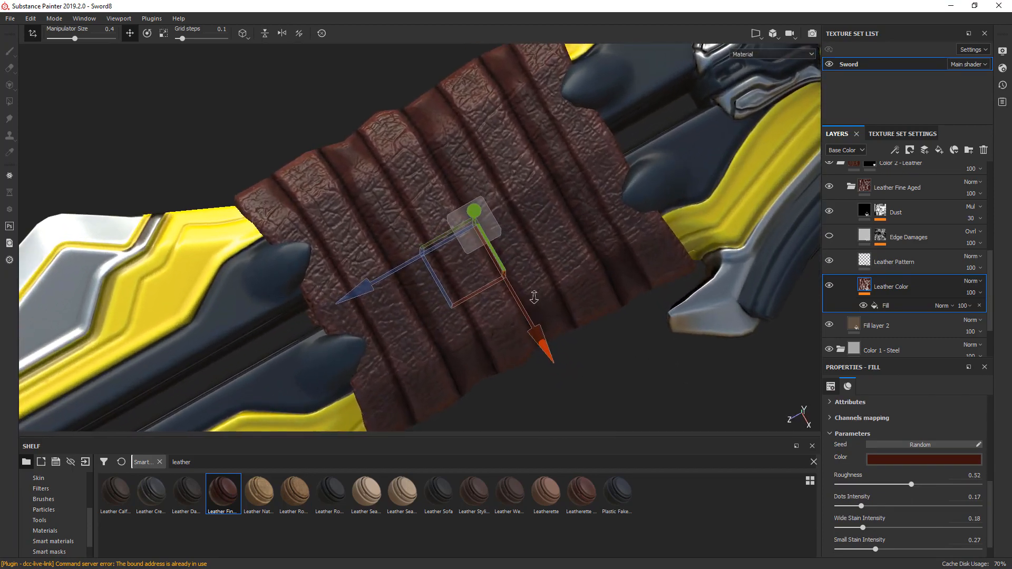
pyautogui.click(864, 260)
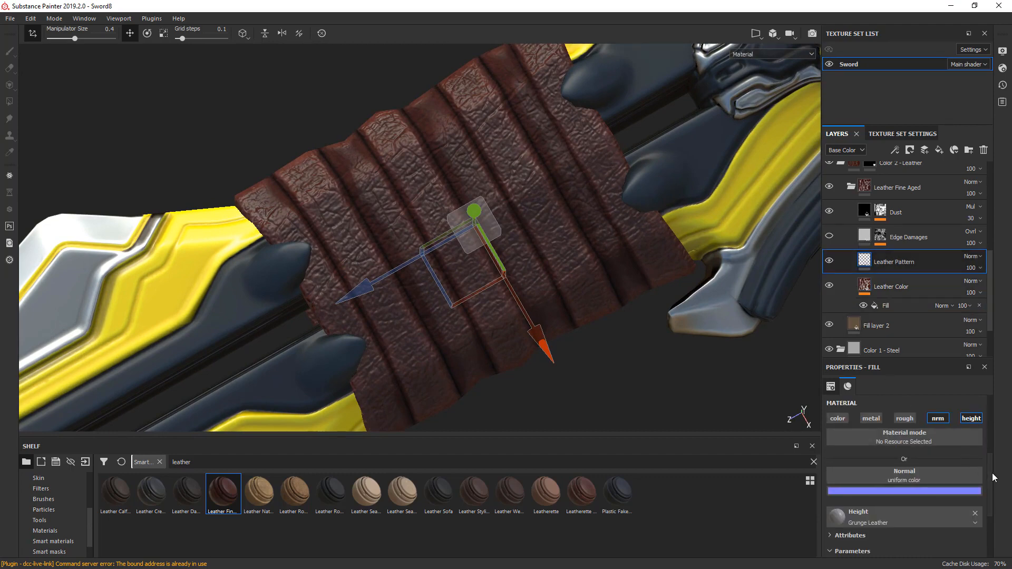
pyautogui.moveTo(990, 482)
pyautogui.mouseDown()
pyautogui.moveTo(991, 522)
pyautogui.moveTo(992, 453)
pyautogui.mouseUp()
pyautogui.click(829, 261)
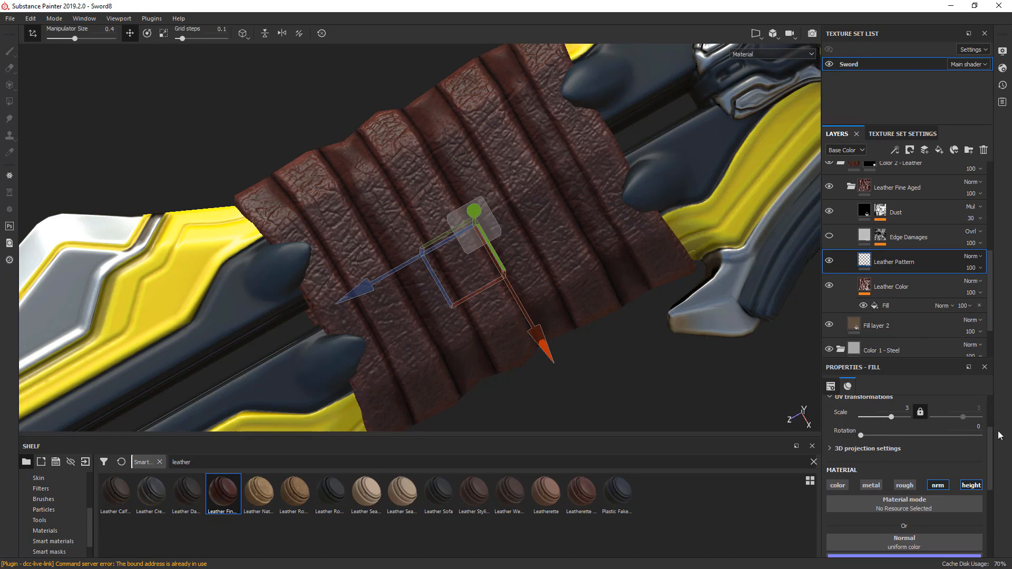
pyautogui.moveTo(992, 446); pyautogui.dragTo(992, 425)
pyautogui.moveTo(892, 473); pyautogui.dragTo(900, 473)
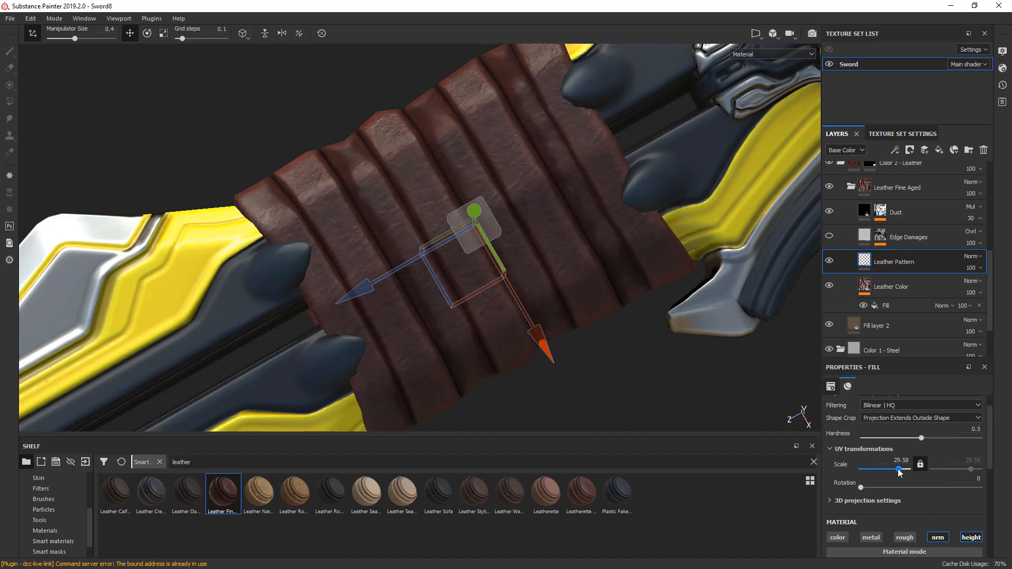
pyautogui.keyDown('alt'); pyautogui.moveTo(664, 406); pyautogui.dragTo(648, 367); pyautogui.keyUp('alt')
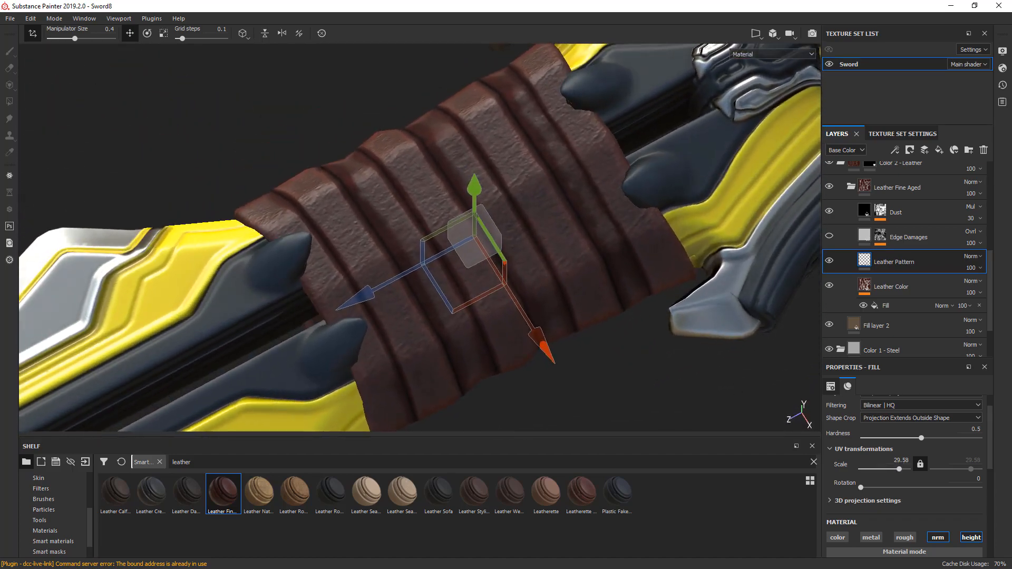
# - Save the project and set the Leather Color layer's color to an orange-brown of R 0.650, G 0.380, B 0.145
pyautogui.hotkey('ctrl', 's')
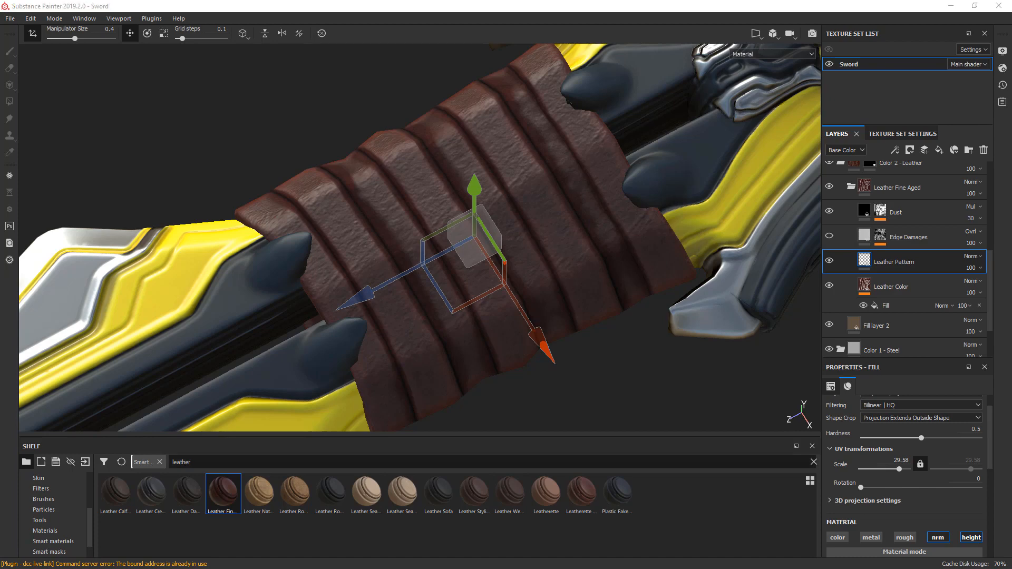
pyautogui.click(865, 287)
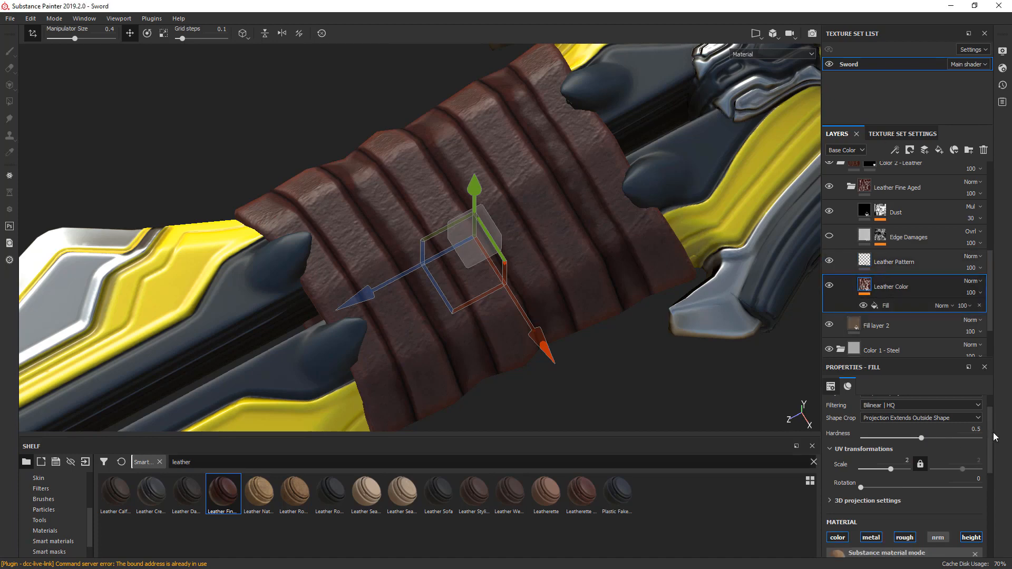
pyautogui.scroll(-5, 993, 448)
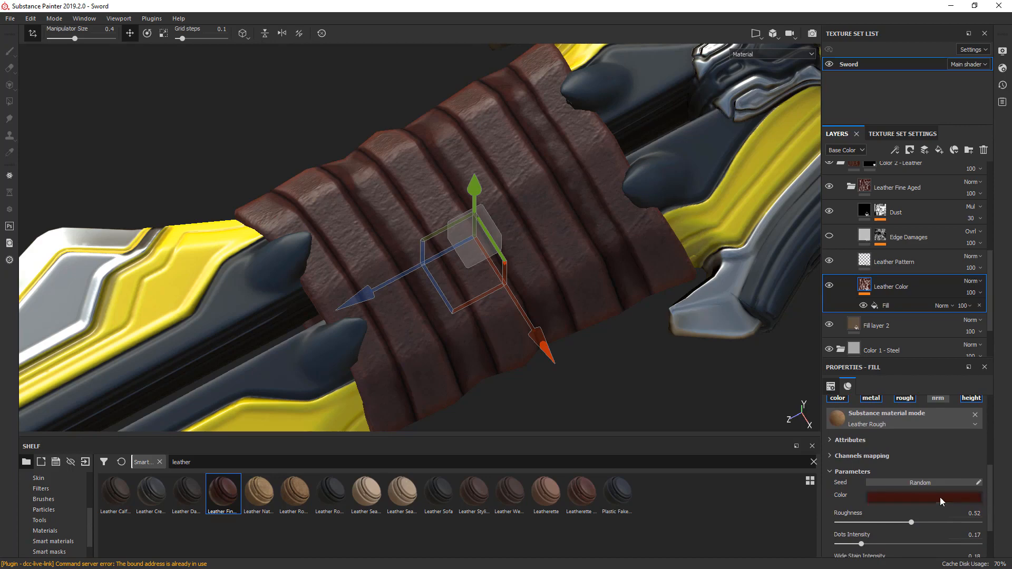
pyautogui.click(940, 498)
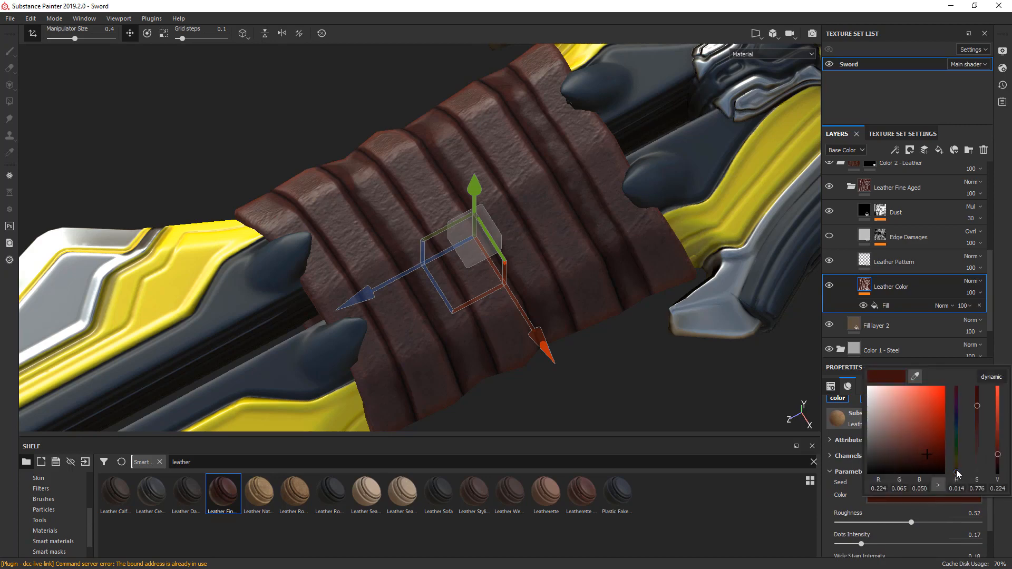
pyautogui.moveTo(958, 474); pyautogui.dragTo(959, 471)
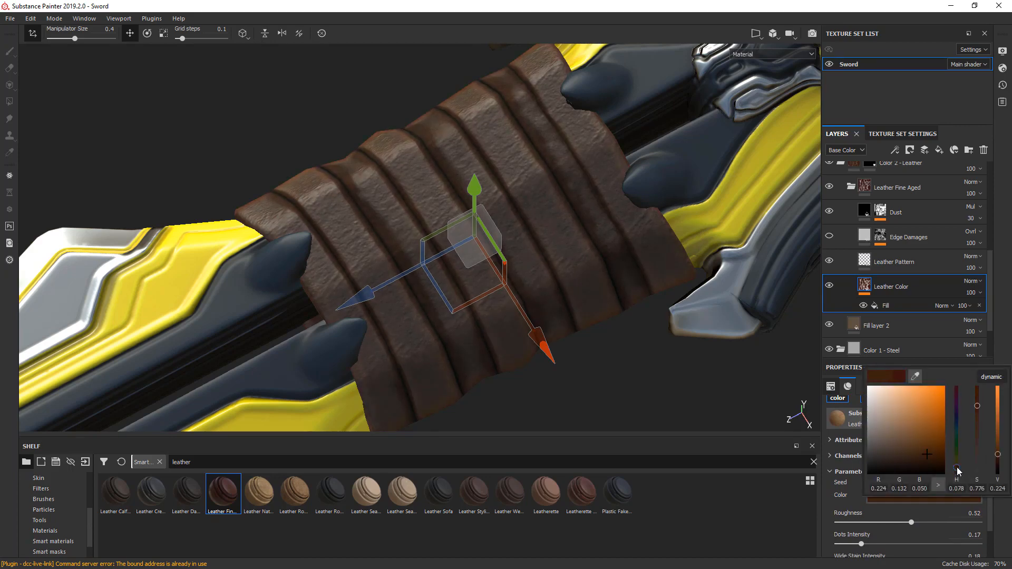
pyautogui.moveTo(1001, 457); pyautogui.dragTo(1001, 429)
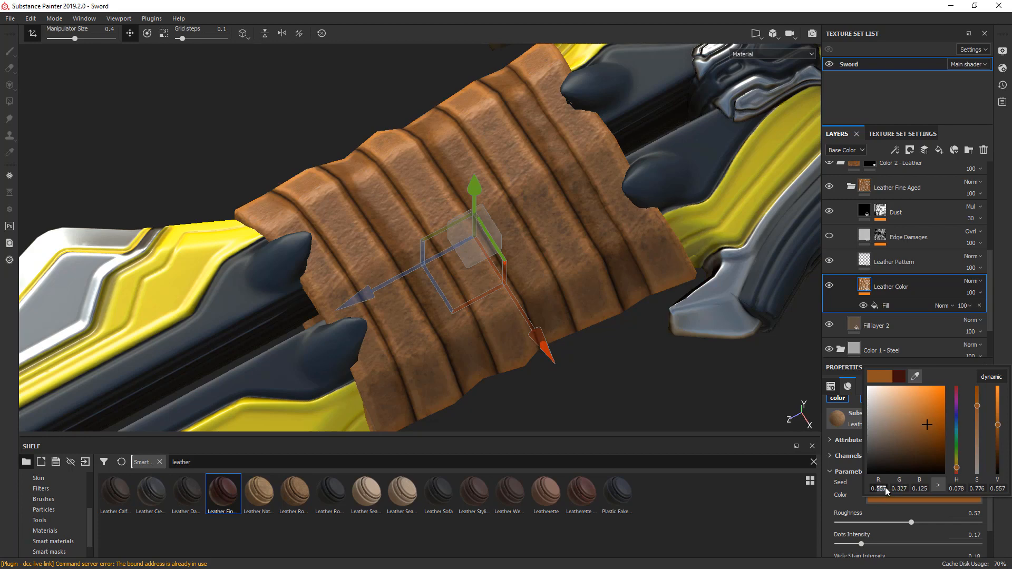
pyautogui.write('0.65')
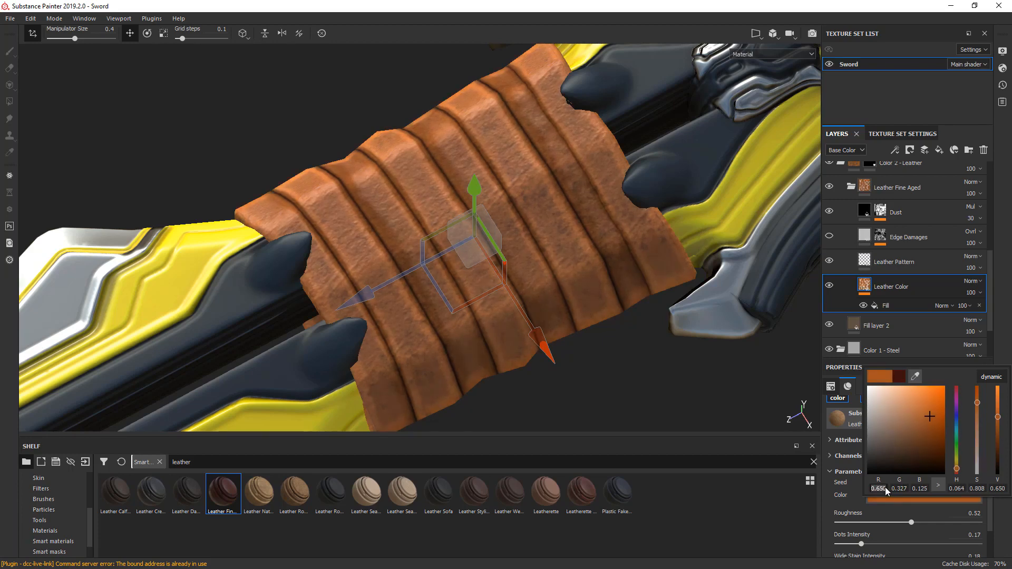
pyautogui.click(901, 489)
pyautogui.write('80')
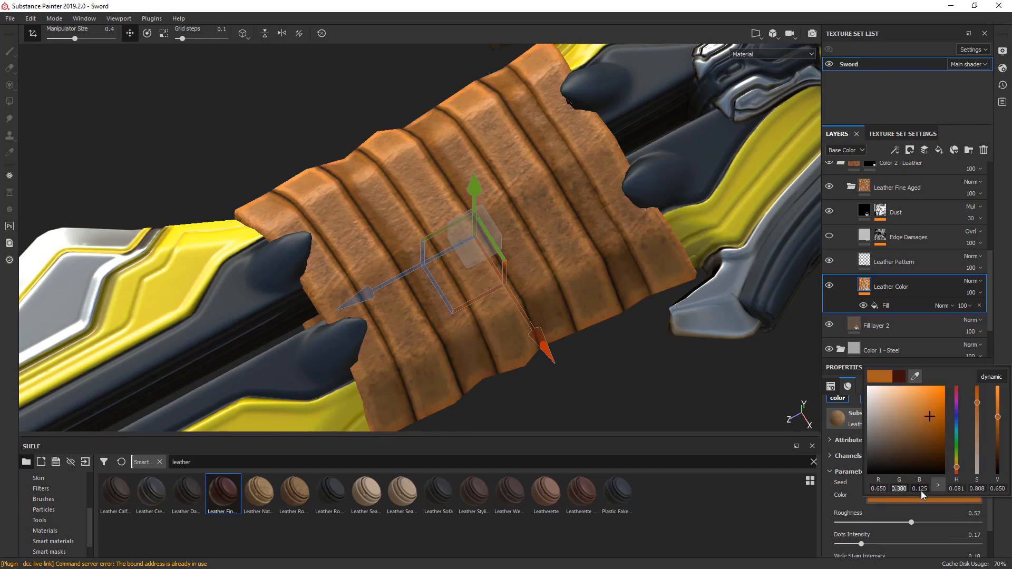
pyautogui.press('Return')
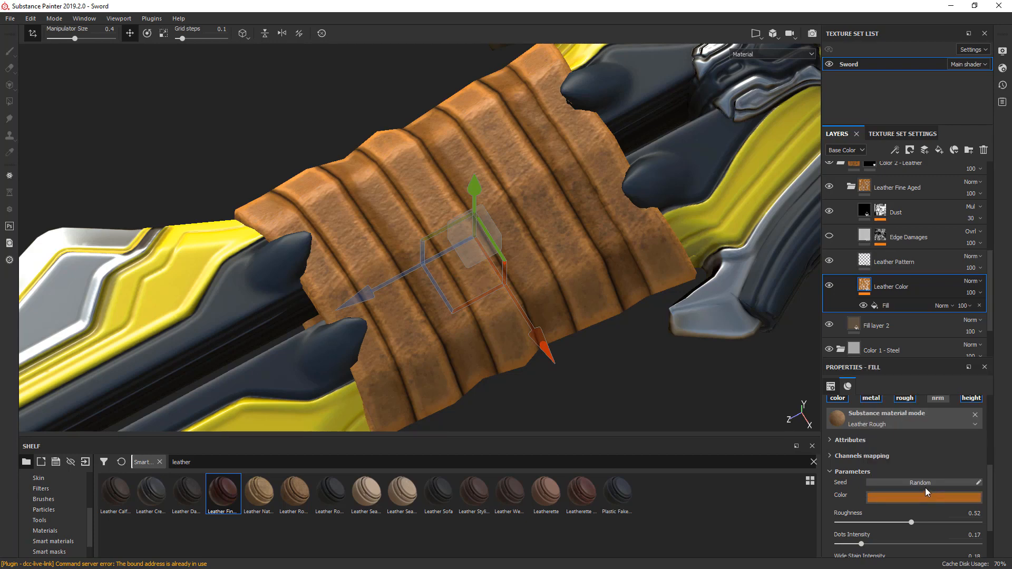
pyautogui.click(920, 498)
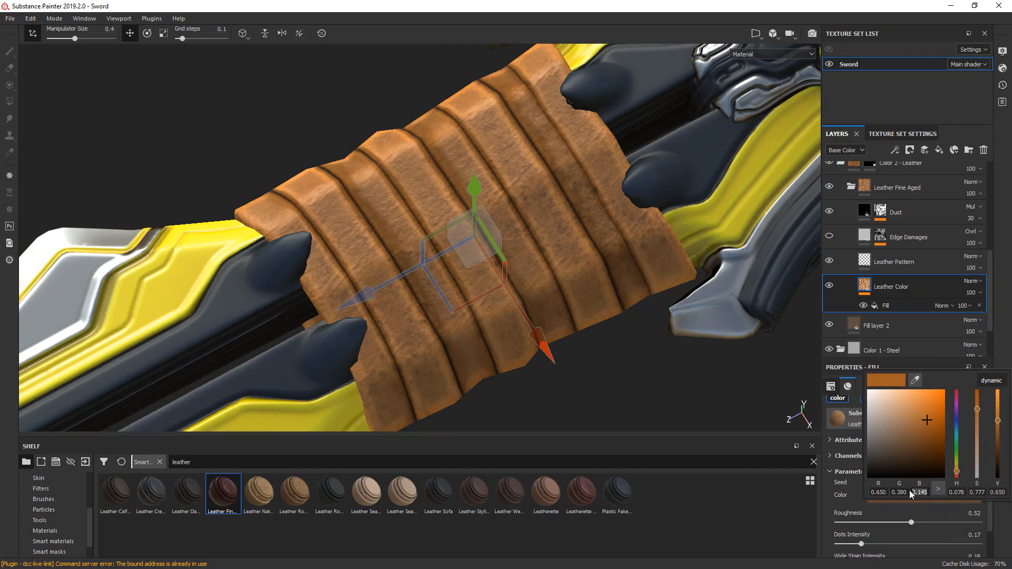
pyautogui.keyDown('alt'); pyautogui.moveTo(548, 361); pyautogui.dragTo(503, 346); pyautogui.keyUp('alt')
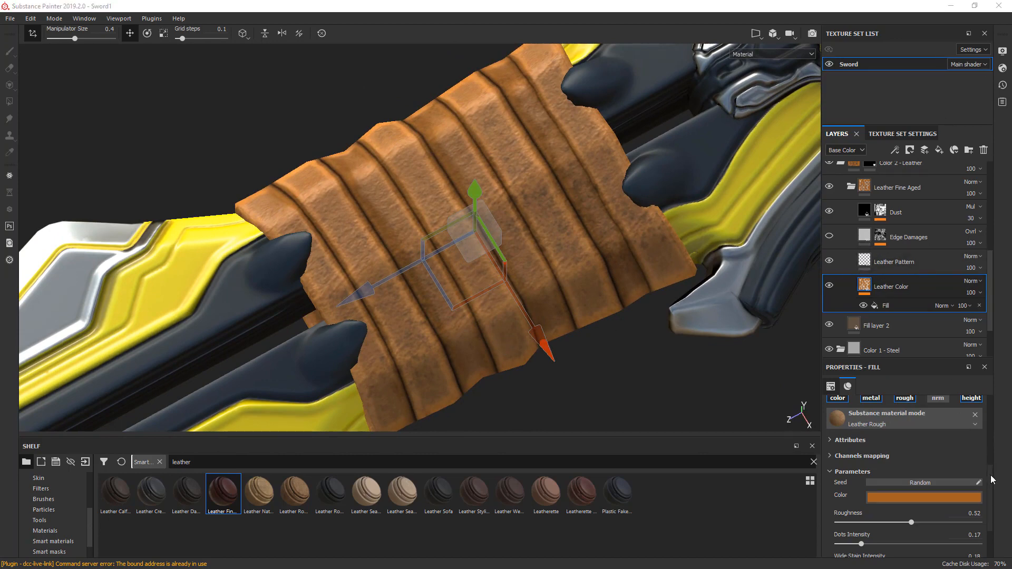
# - Set the Leather Color layer's UV scale to 6
pyautogui.moveTo(993, 473); pyautogui.dragTo(992, 445)
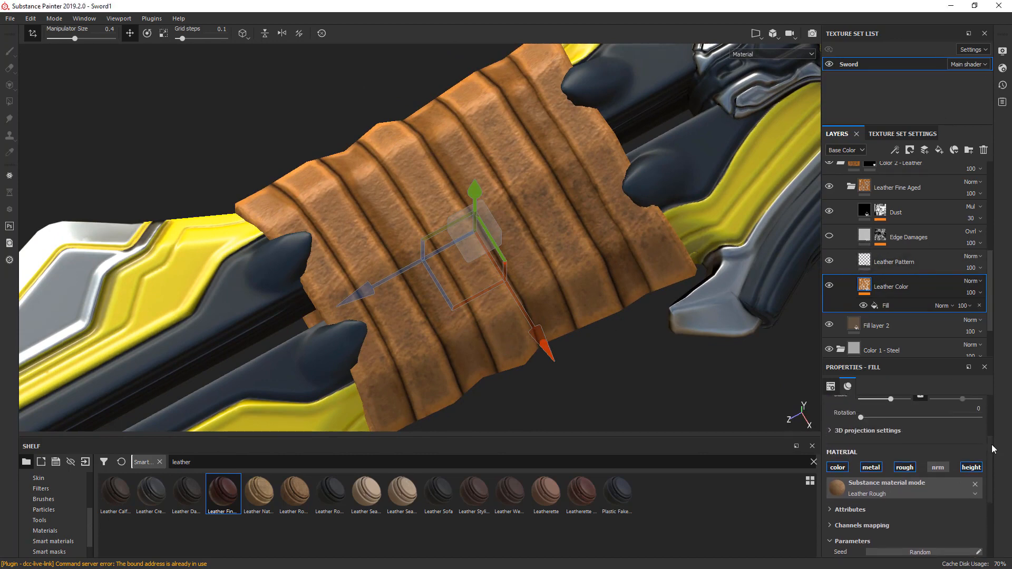
pyautogui.scroll(5, 992, 444)
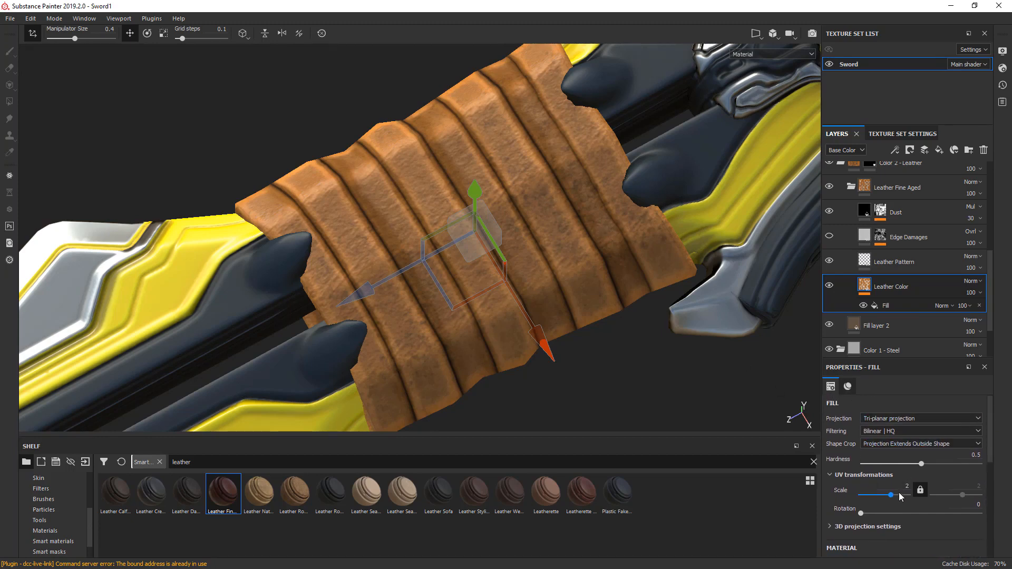
pyautogui.moveTo(892, 495); pyautogui.dragTo(892, 497)
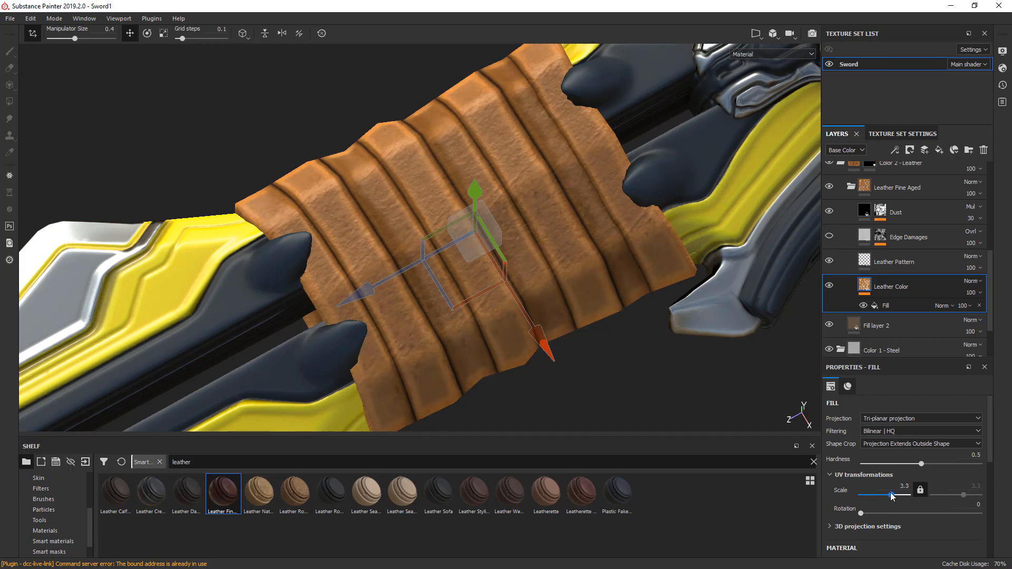
pyautogui.write('6')
pyautogui.press('Return')
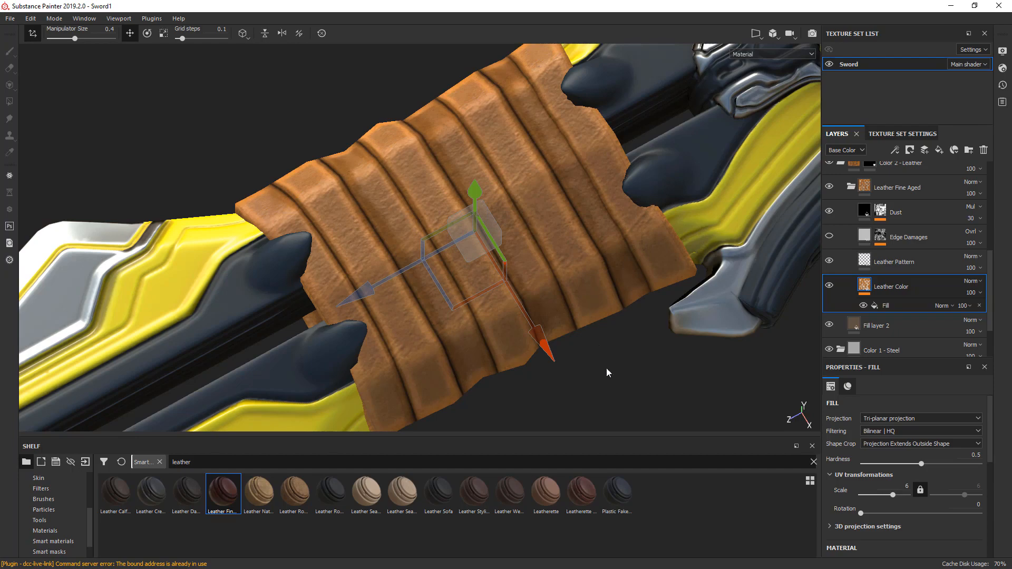
# - Examine the grip's leather up close with the Leather Pattern layer temporarily hidden
pyautogui.keyDown('alt'); pyautogui.moveTo(607, 373); pyautogui.dragTo(625, 356); pyautogui.keyUp('alt')
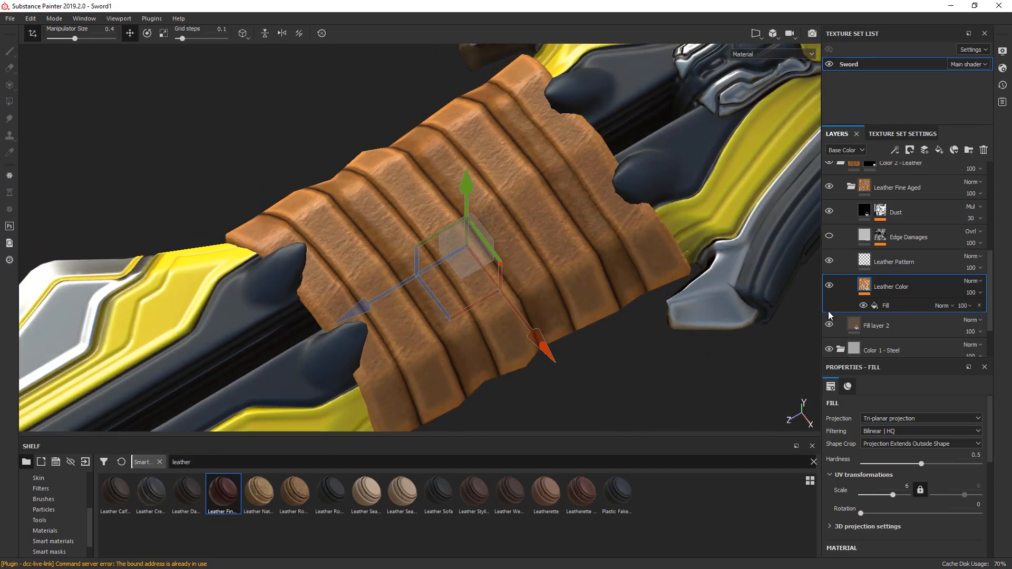
pyautogui.click(829, 261)
pyautogui.scroll(5, 514, 195)
pyautogui.keyDown('alt'); pyautogui.moveTo(516, 205); pyautogui.dragTo(501, 228); pyautogui.keyUp('alt')
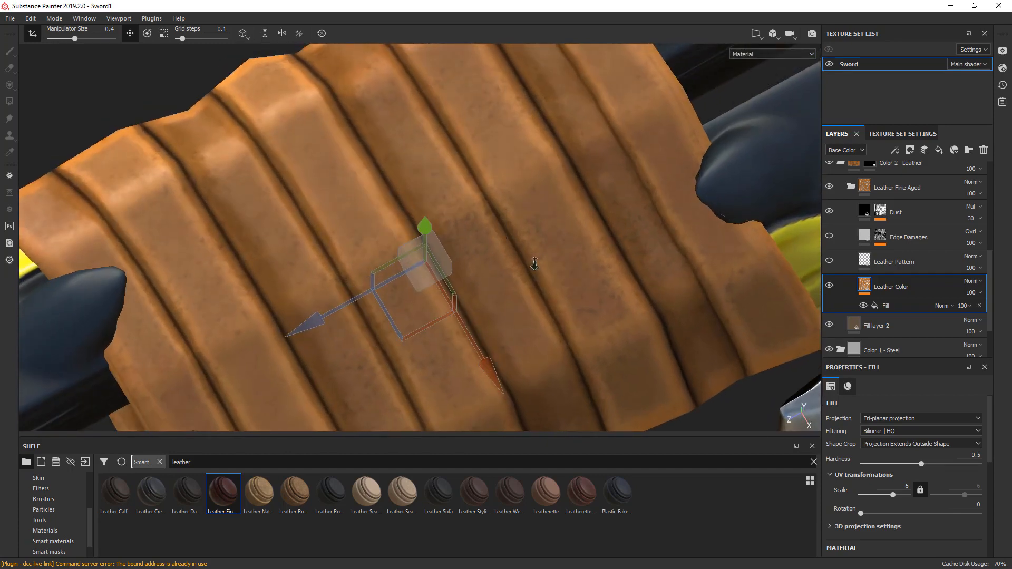
pyautogui.keyDown('alt'); pyautogui.moveTo(535, 263); pyautogui.dragTo(517, 151, button='right'); pyautogui.keyUp('alt')
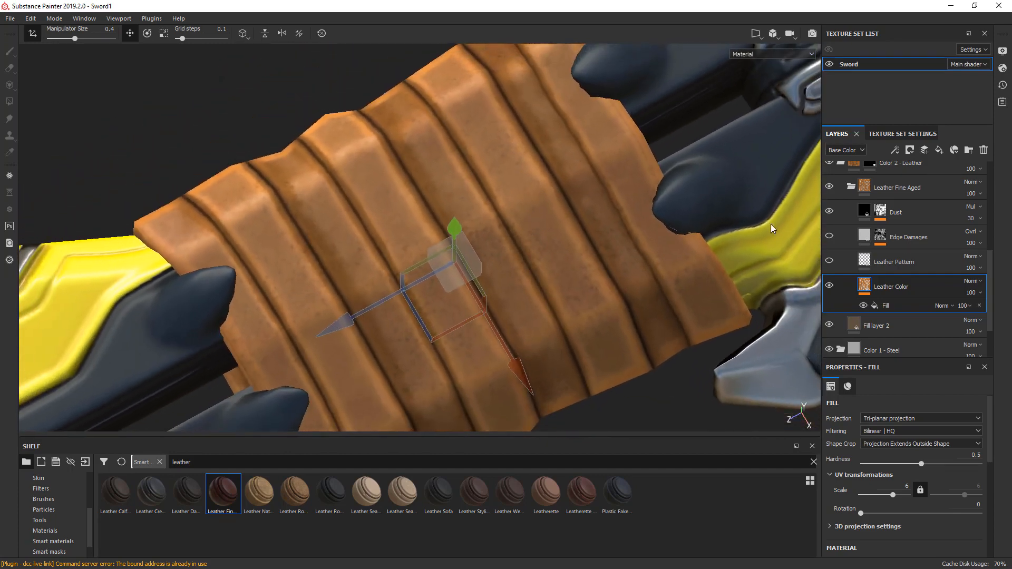
pyautogui.click(830, 261)
# - Set the Leather Pattern layer's UV scale to 20
pyautogui.click(865, 262)
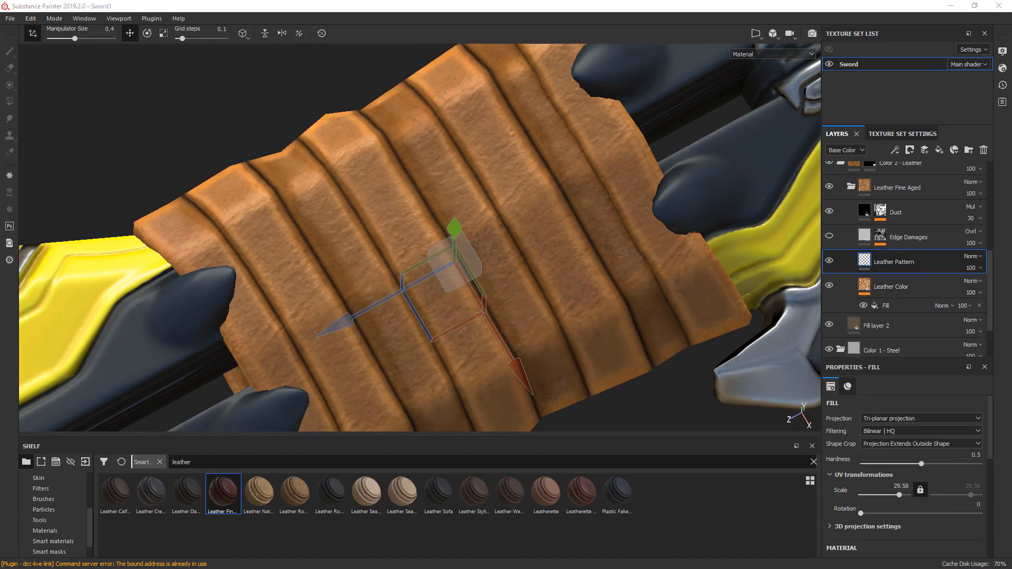
pyautogui.click(901, 486)
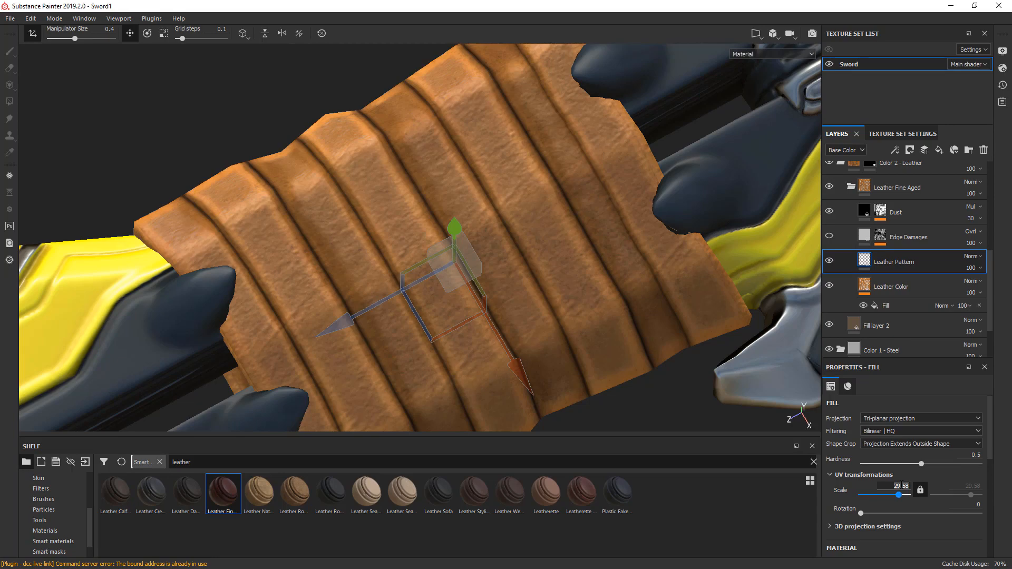
pyautogui.press('Return')
pyautogui.keyDown('alt'); pyautogui.moveTo(526, 273); pyautogui.dragTo(588, 304); pyautogui.keyUp('alt')
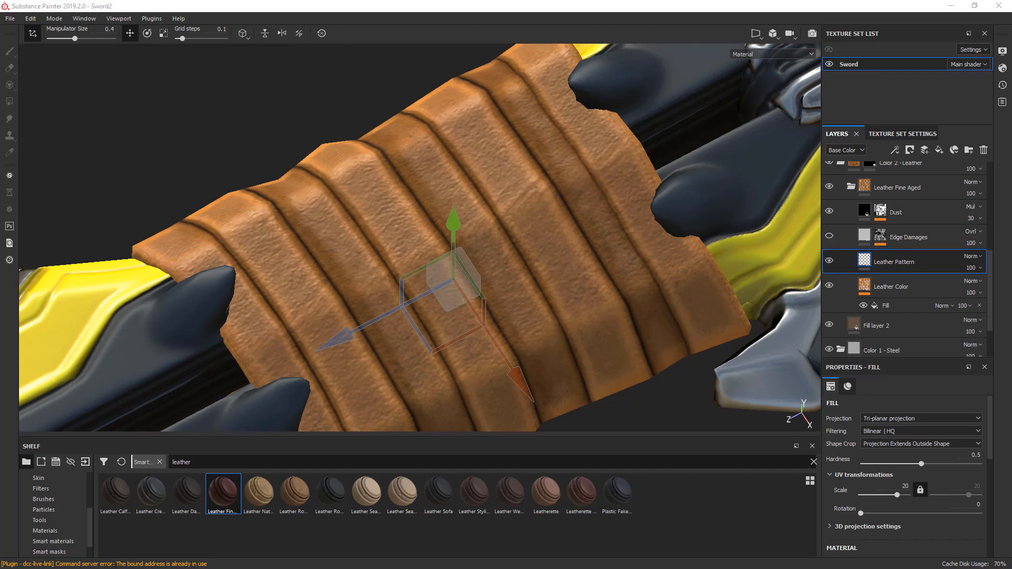
# - Add a fill layer above Dust in the Leather Fine Aged folder and set its roughness to 1
pyautogui.click(916, 208)
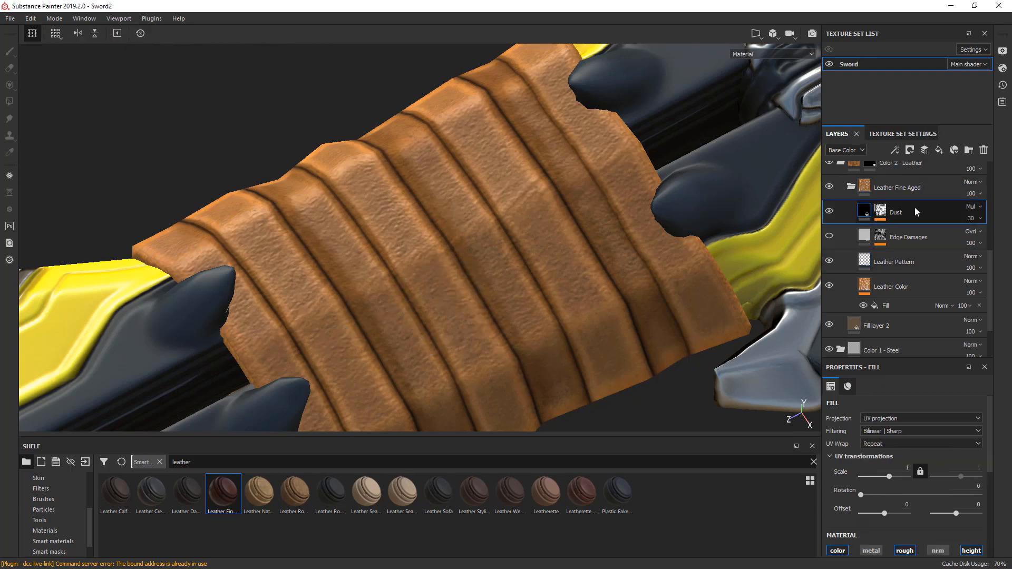
pyautogui.click(936, 153)
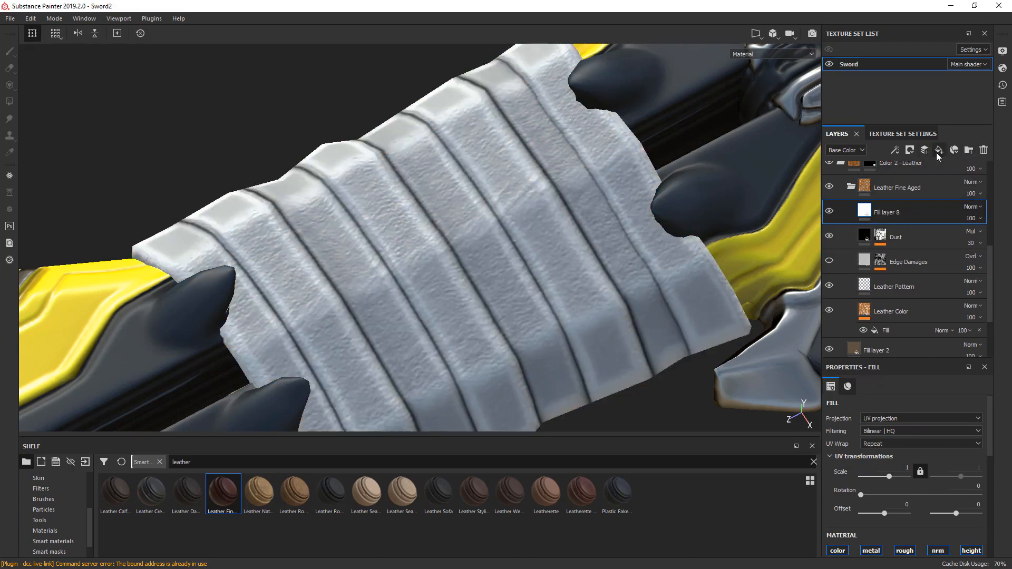
pyautogui.moveTo(989, 412); pyautogui.dragTo(976, 466)
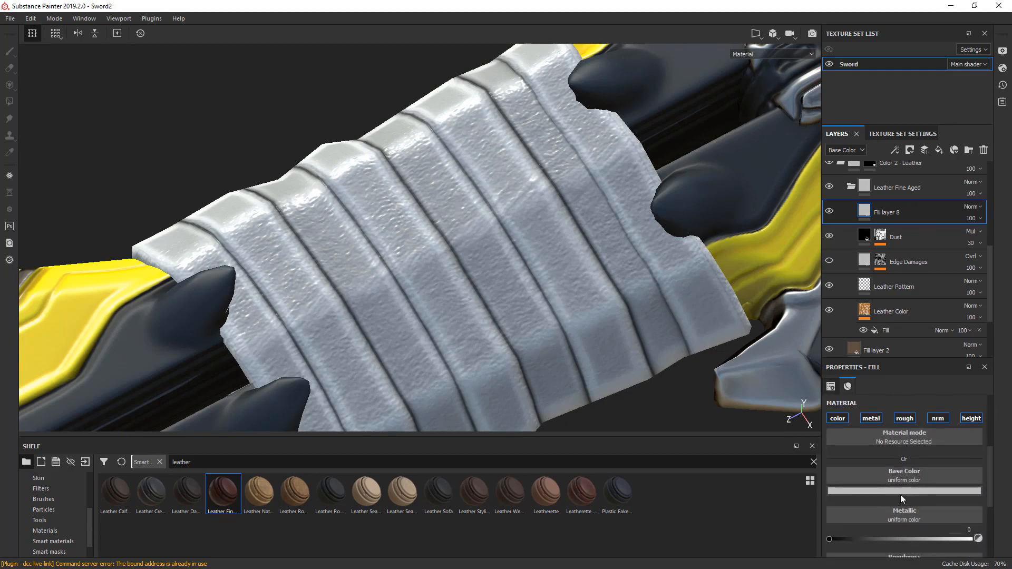
pyautogui.moveTo(989, 501); pyautogui.dragTo(988, 525)
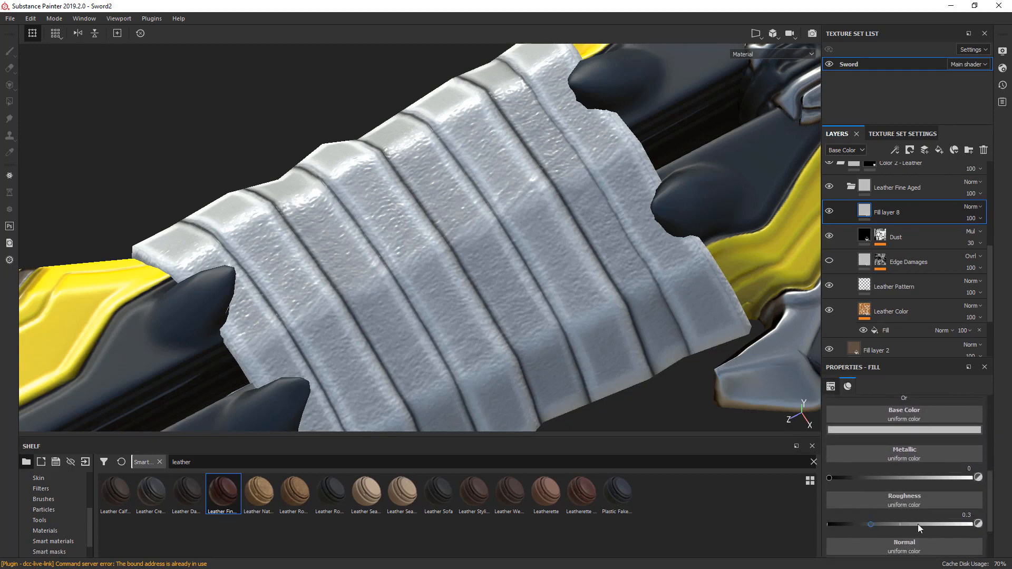
pyautogui.moveTo(871, 524); pyautogui.dragTo(991, 527)
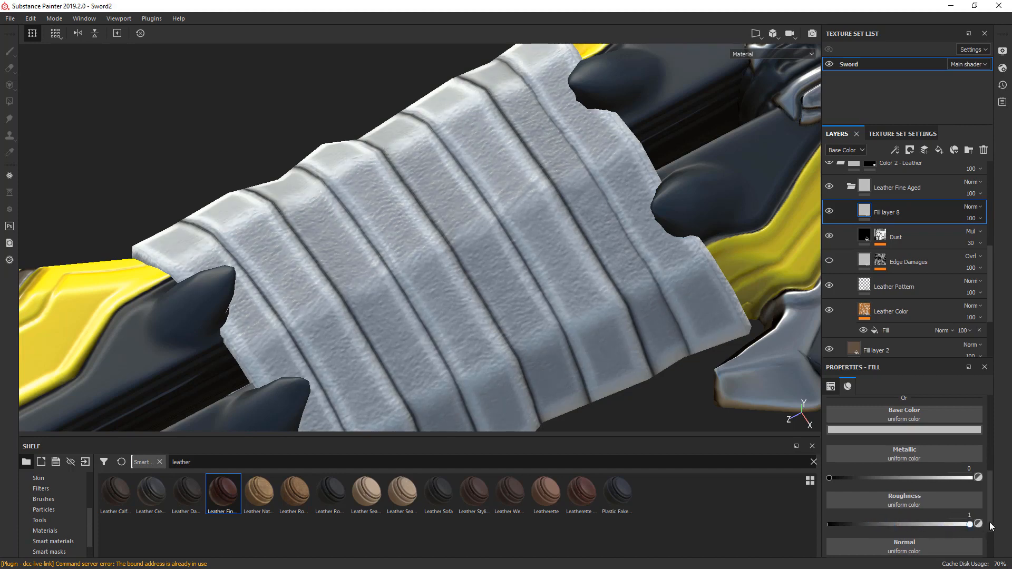
# - Set the new fill layer's base color to a dark reddish brown with RGB 0.114, 0.047, 0.032
pyautogui.click(931, 429)
pyautogui.click(919, 490)
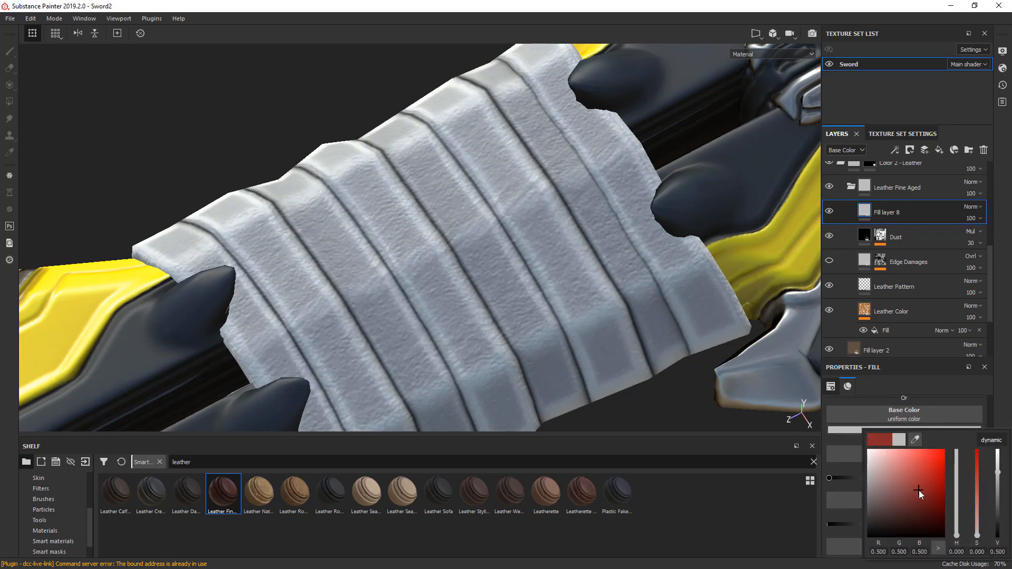
pyautogui.click(977, 511)
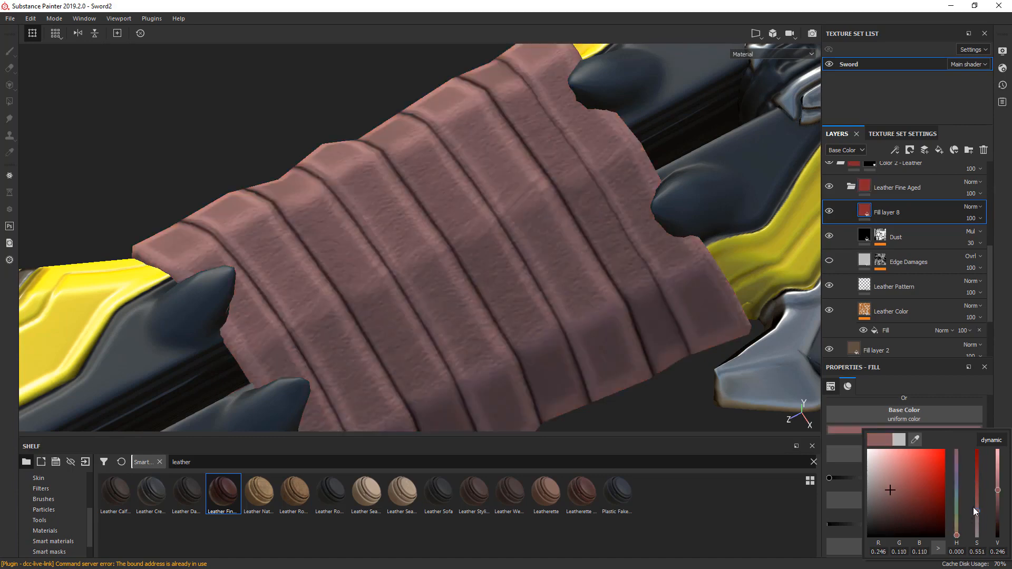
pyautogui.click(925, 493)
pyautogui.click(916, 491)
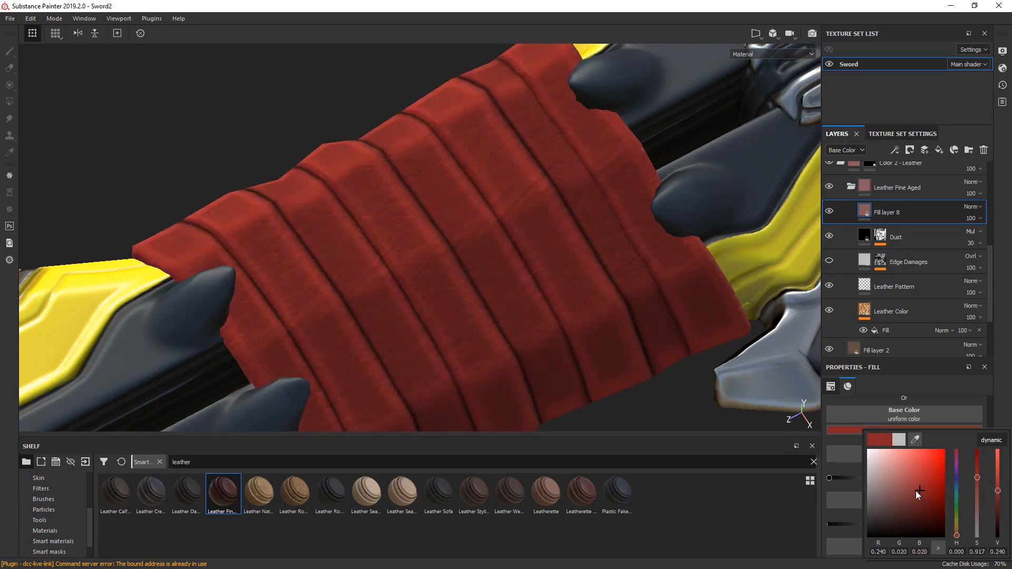
pyautogui.click(958, 532)
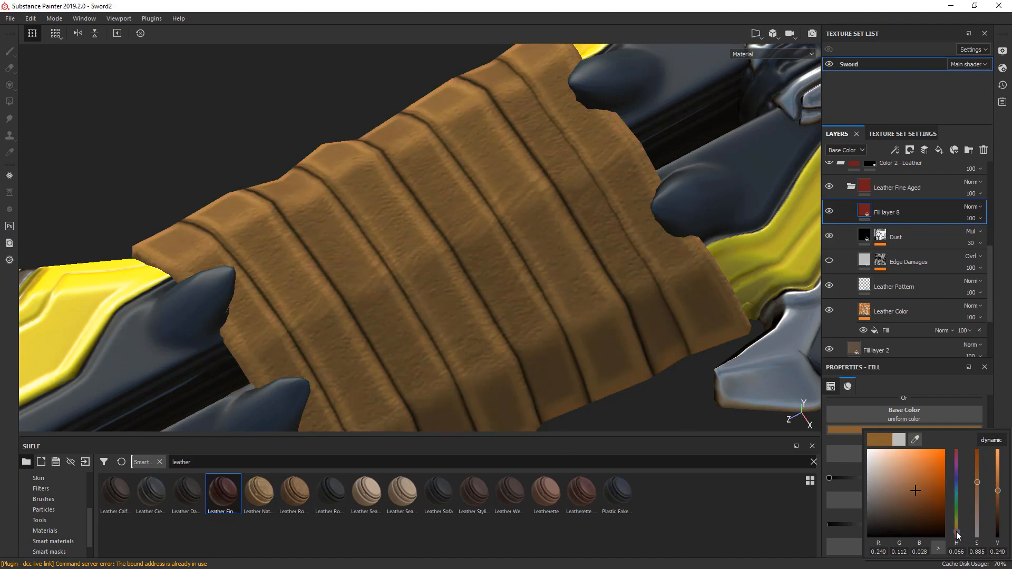
pyautogui.click(1001, 504)
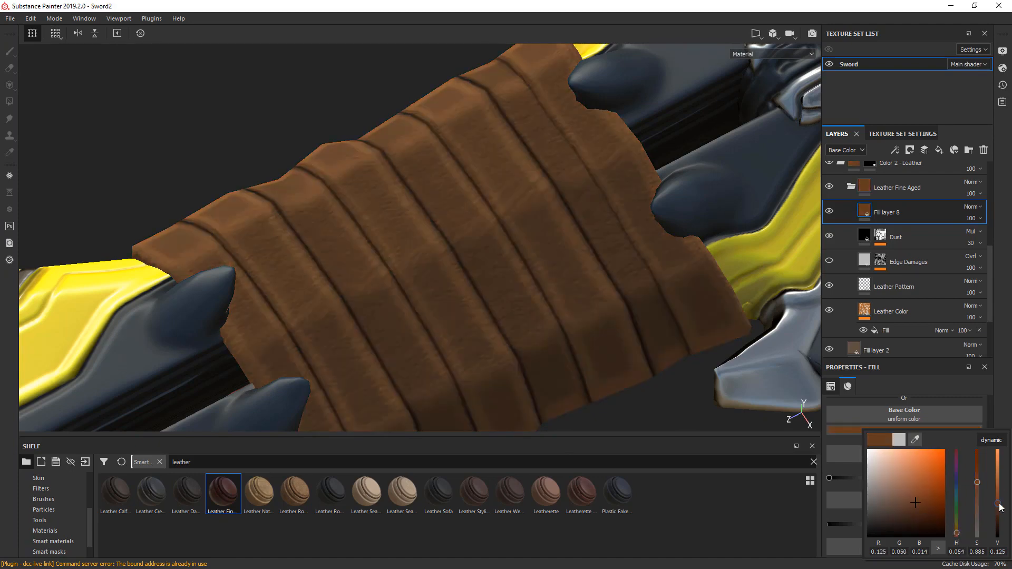
pyautogui.moveTo(1000, 510); pyautogui.dragTo(956, 535)
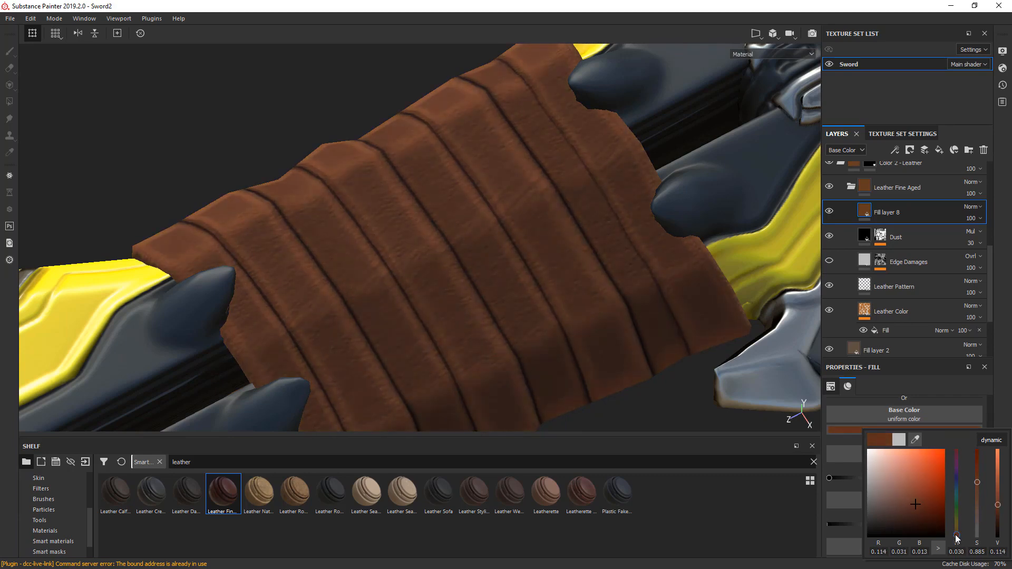
pyautogui.click(978, 497)
pyautogui.moveTo(977, 496); pyautogui.dragTo(978, 500)
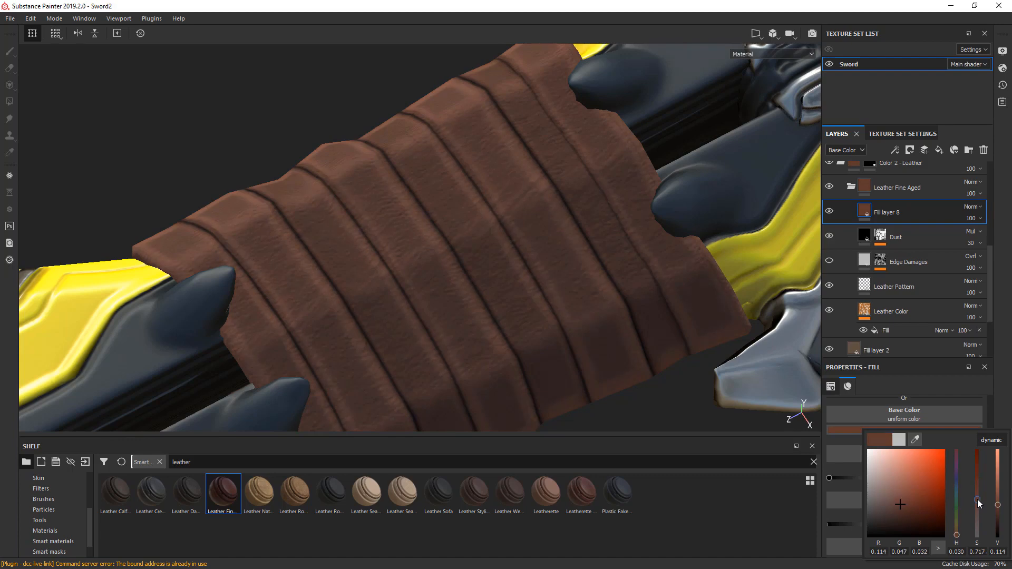
pyautogui.click(1008, 350)
# - Add a black mask to the reddish-brown fill layer above Dust
pyautogui.keyDown('alt'); pyautogui.moveTo(654, 297); pyautogui.dragTo(556, 314, button='middle'); pyautogui.keyUp('alt')
pyautogui.scroll(-5, 576, 282)
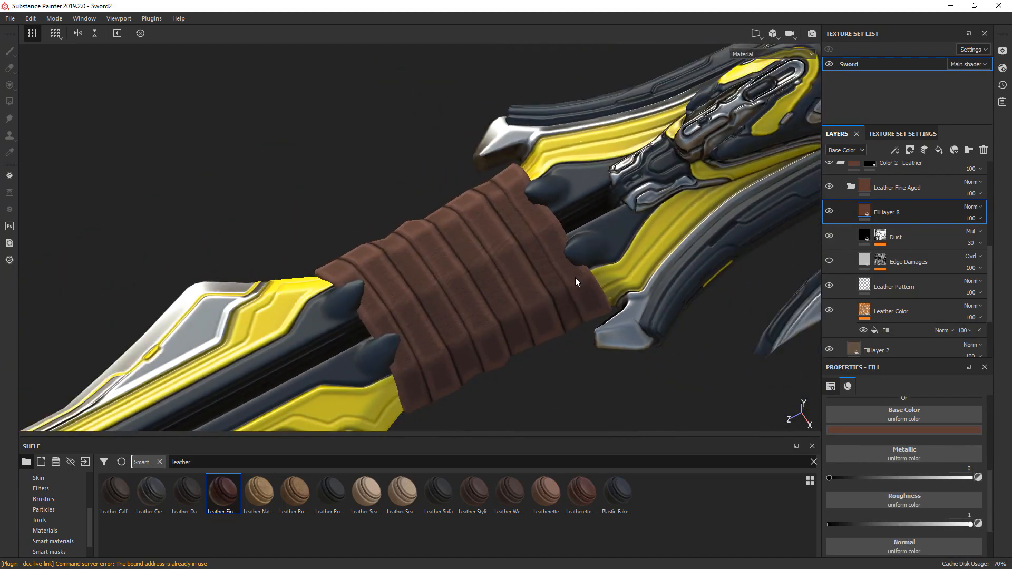
pyautogui.keyDown('alt'); pyautogui.moveTo(576, 282); pyautogui.dragTo(527, 306); pyautogui.keyUp('alt')
pyautogui.rightClick(868, 210)
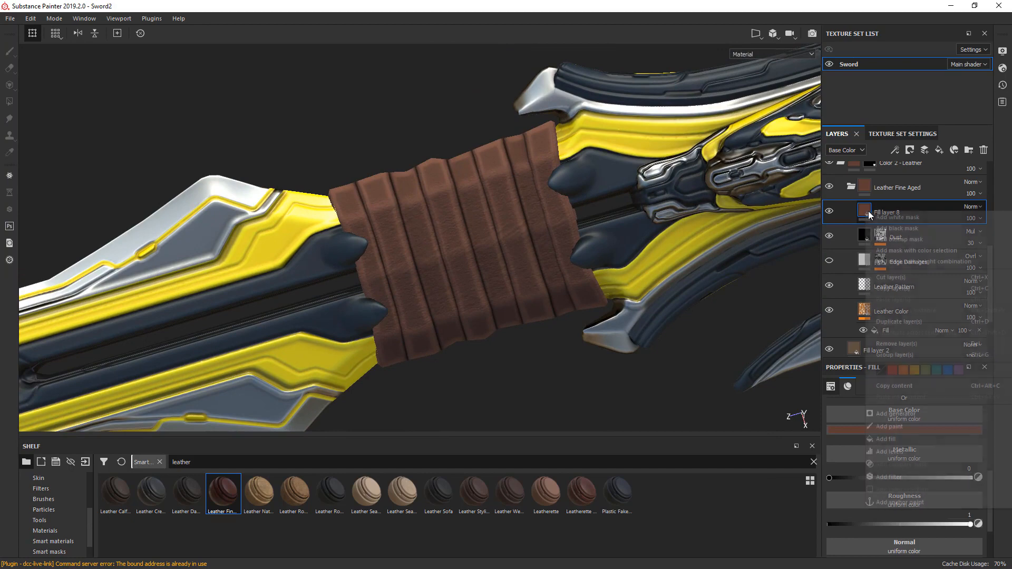
pyautogui.click(905, 227)
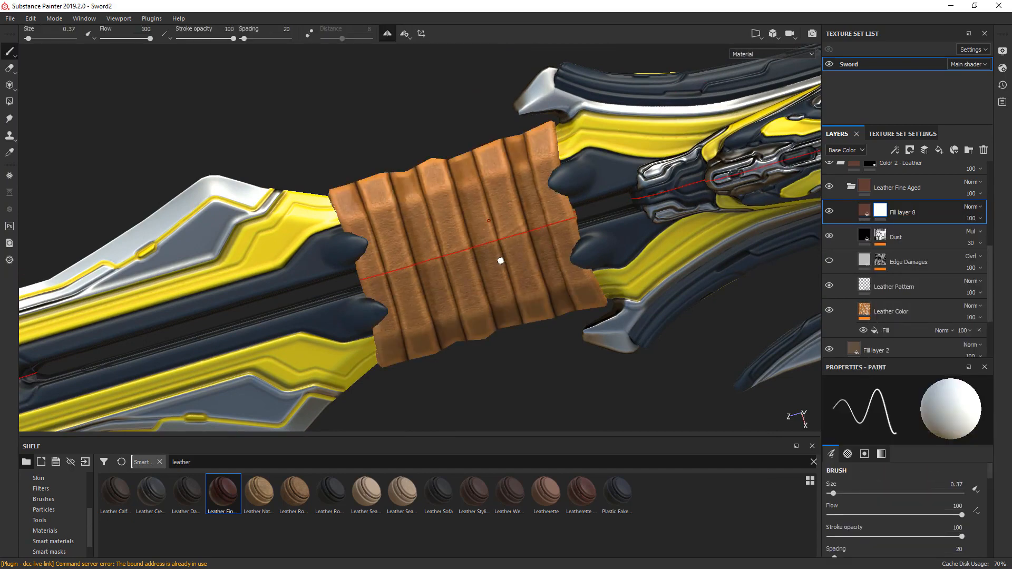
# - Set the mask brush to size 8 and flow 40 with a softer edge
pyautogui.keyDown('ctrl'); pyautogui.moveTo(495, 240); pyautogui.dragTo(495, 240, button='right'); pyautogui.keyUp('ctrl')
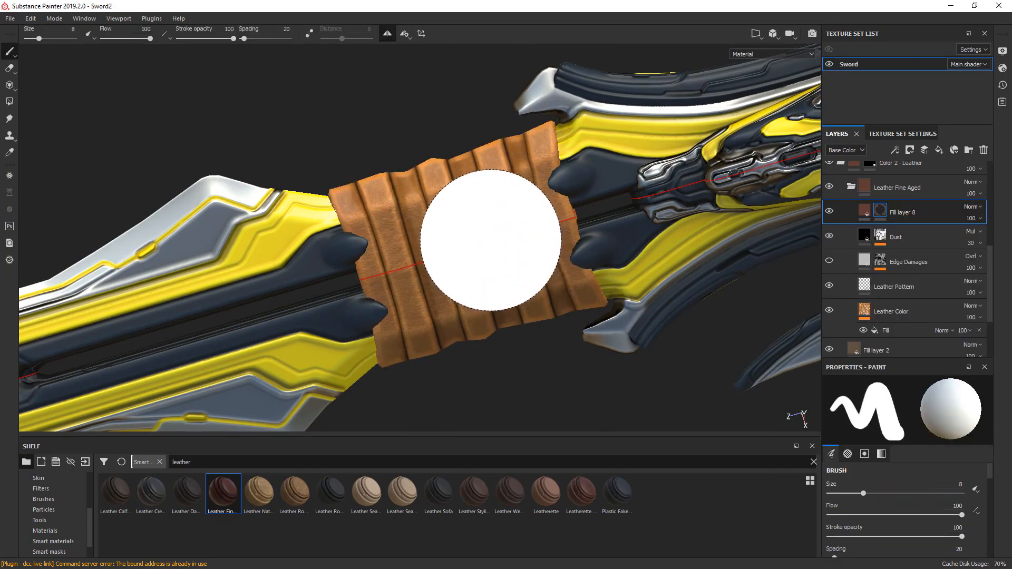
pyautogui.keyDown('ctrl'); pyautogui.moveTo(471, 244); pyautogui.dragTo(481, 240); pyautogui.keyUp('ctrl')
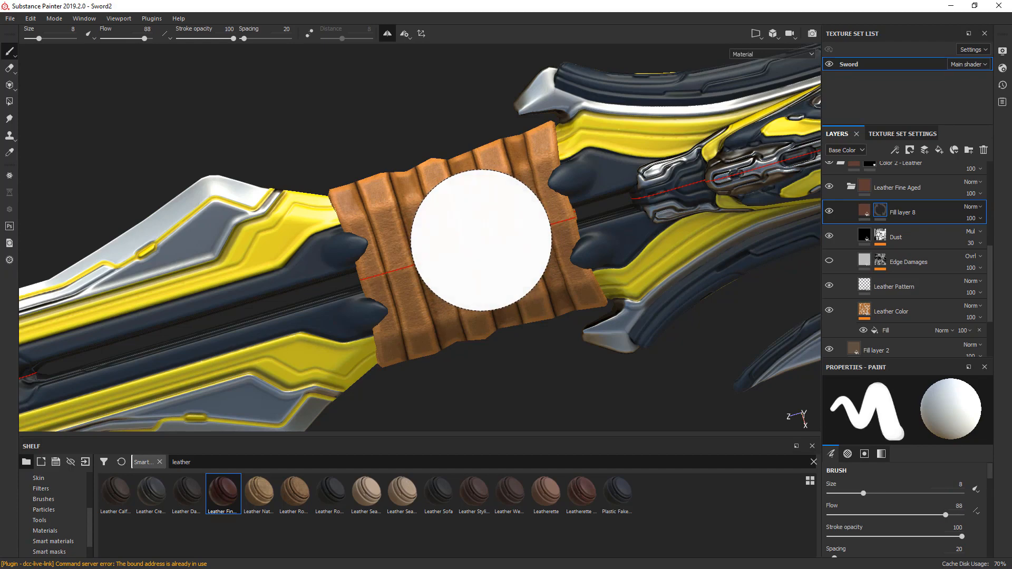
pyautogui.keyDown('ctrl'); pyautogui.moveTo(482, 240); pyautogui.dragTo(481, 241, button='right'); pyautogui.keyUp('ctrl')
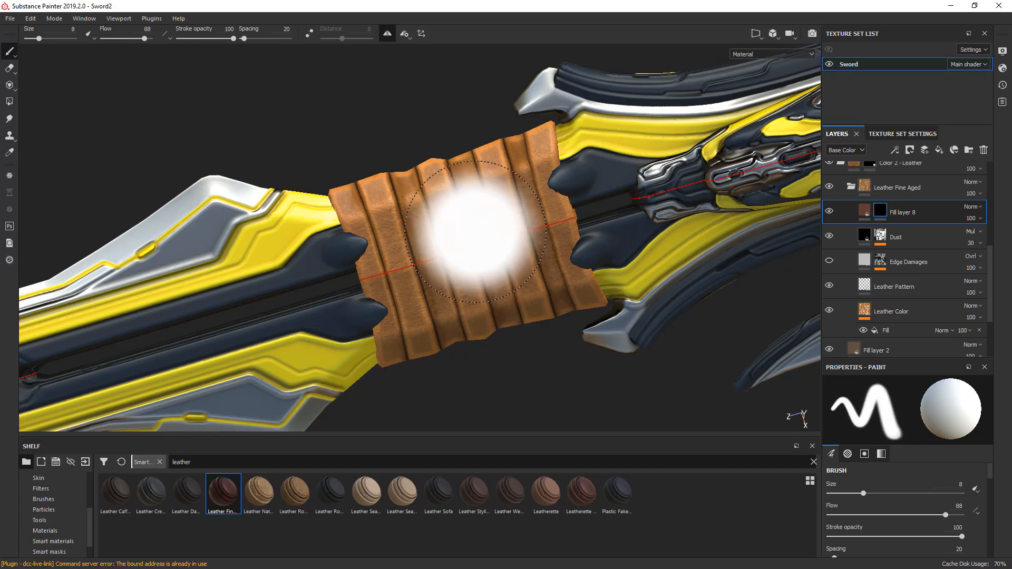
pyautogui.keyDown('ctrl'); pyautogui.moveTo(475, 232); pyautogui.dragTo(453, 232); pyautogui.keyUp('ctrl')
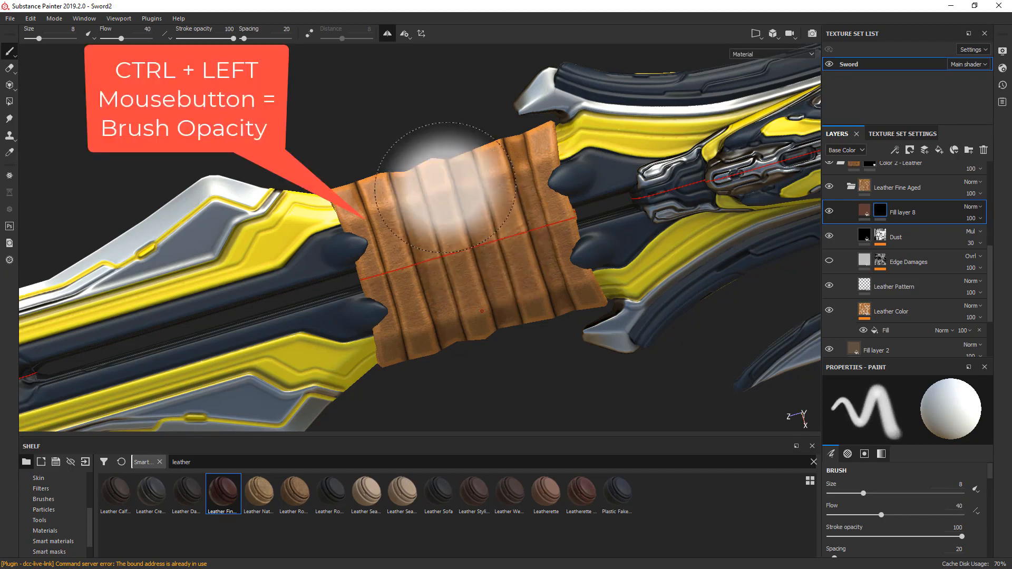
# - Try painting the dark brown fill onto the middle of the blade's leather wrap through the black mask
pyautogui.moveTo(445, 187)
pyautogui.mouseDown()
pyautogui.moveTo(465, 258)
pyautogui.moveTo(501, 227)
pyautogui.moveTo(475, 175)
pyautogui.moveTo(498, 250)
pyautogui.mouseUp()
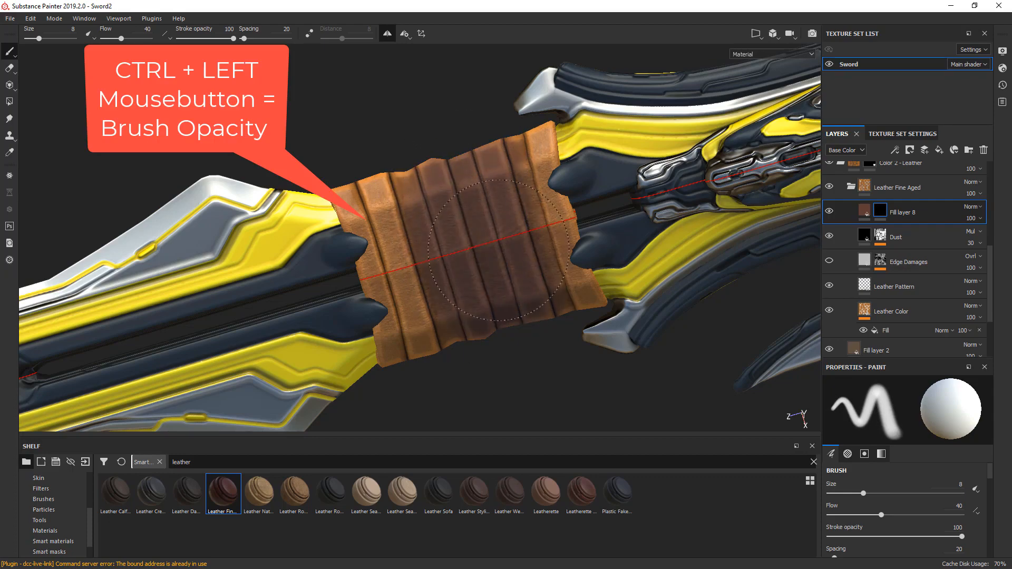
pyautogui.moveTo(438, 240)
pyautogui.keyDown('ctrl'); pyautogui.mouseDown()
pyautogui.moveTo(419, 174)
pyautogui.moveTo(406, 163)
pyautogui.mouseUp(); pyautogui.keyUp('ctrl')
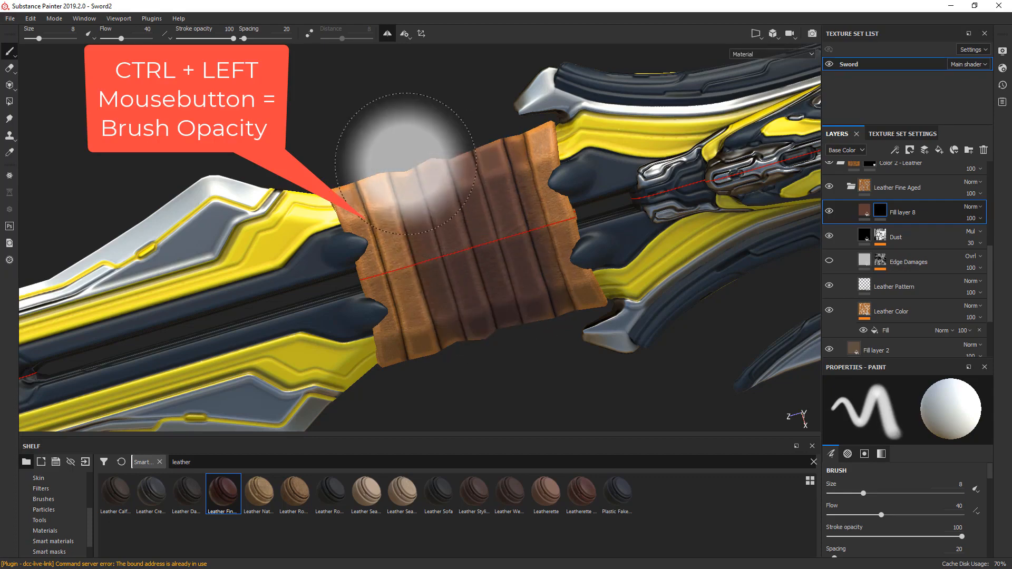
pyautogui.hotkey('ctrl', 'z')
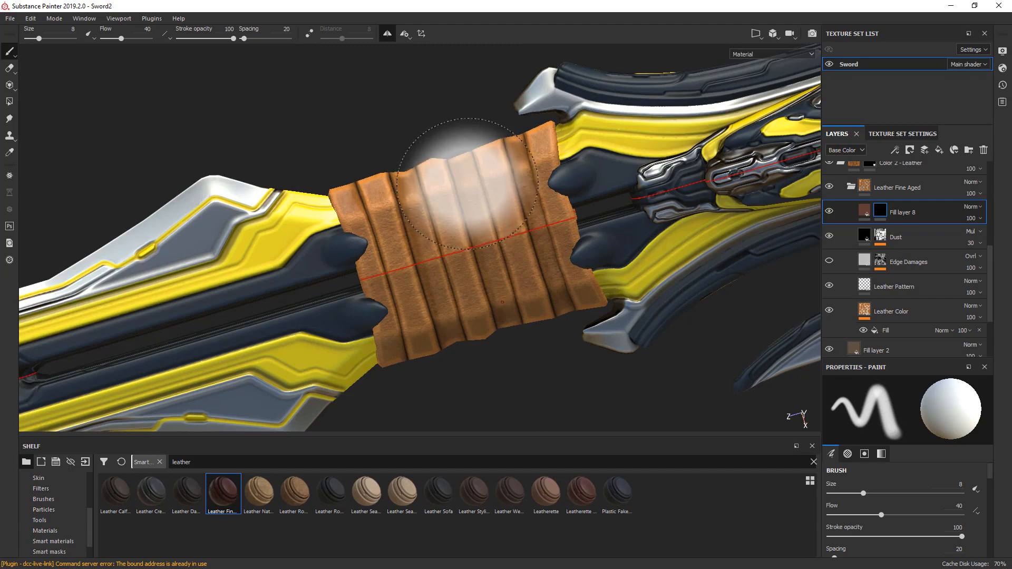
# - Replace the fill layer's mask with a white one and paint black over the middle of the blade's leather wrap
pyautogui.rightClick(883, 215)
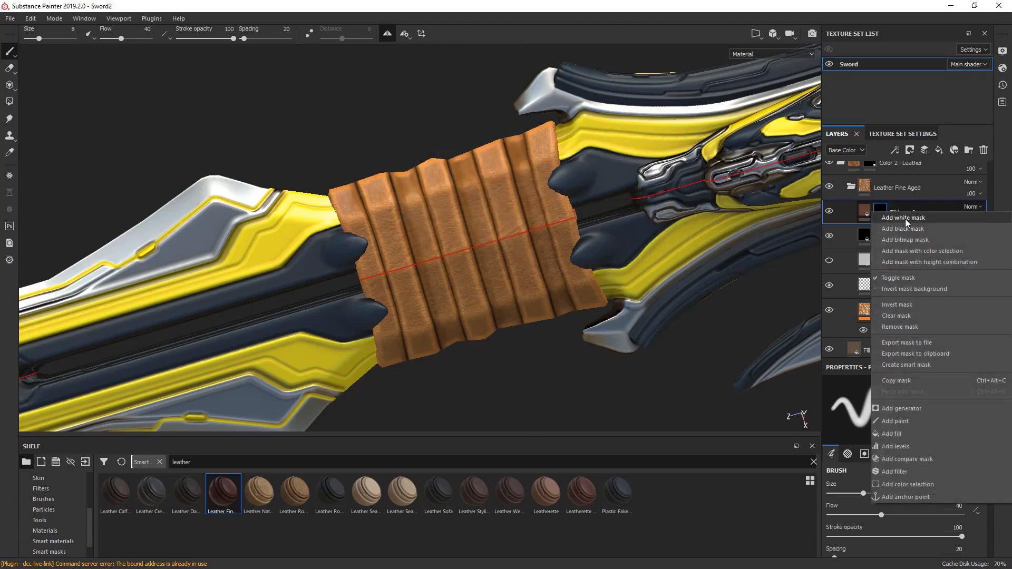
pyautogui.click(905, 219)
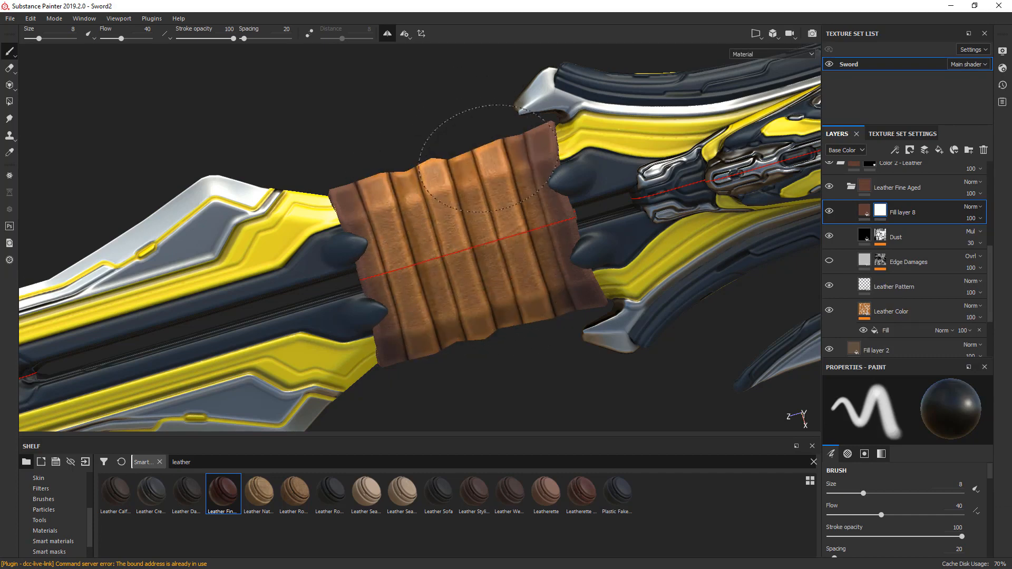
pyautogui.keyDown('alt'); pyautogui.moveTo(522, 371); pyautogui.dragTo(471, 263); pyautogui.keyUp('alt')
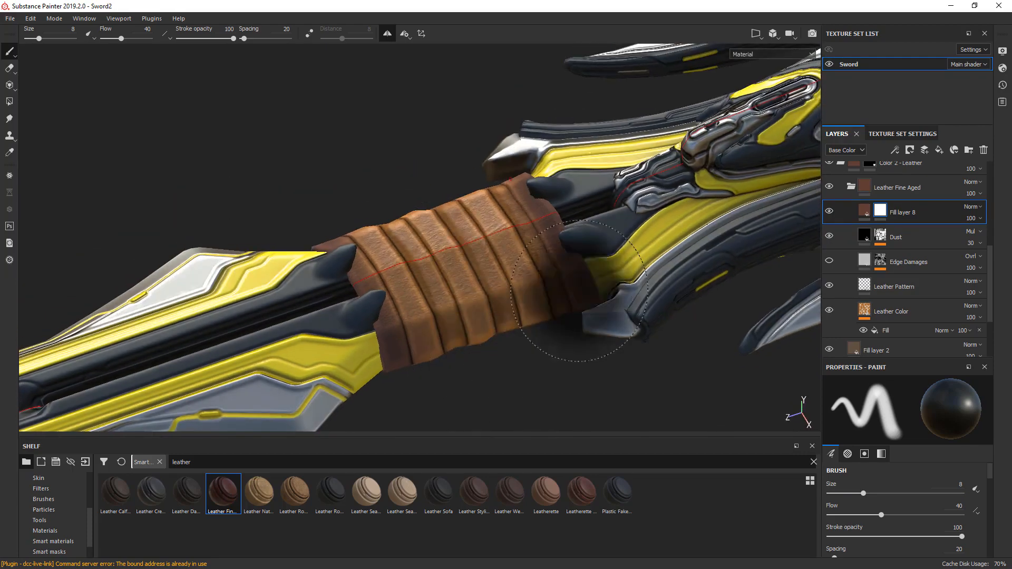
# - Paint black on the mask over the centers of both leather handle sections, reducing the brush size to 6.3
pyautogui.keyDown('alt'); pyautogui.moveTo(602, 274); pyautogui.dragTo(244, 316, button='middle'); pyautogui.keyUp('alt')
pyautogui.keyDown('alt'); pyautogui.moveTo(622, 232); pyautogui.dragTo(361, 356, button='middle'); pyautogui.keyUp('alt')
pyautogui.keyDown('alt'); pyautogui.moveTo(474, 247); pyautogui.dragTo(500, 321); pyautogui.keyUp('alt')
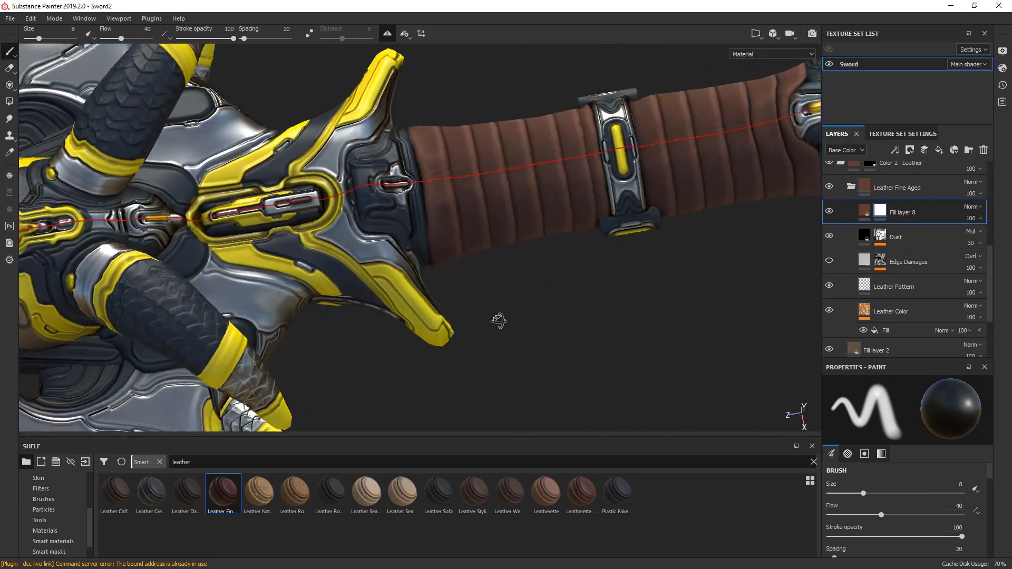
pyautogui.keyDown('alt'); pyautogui.moveTo(470, 266); pyautogui.dragTo(491, 333, button='middle'); pyautogui.keyUp('alt')
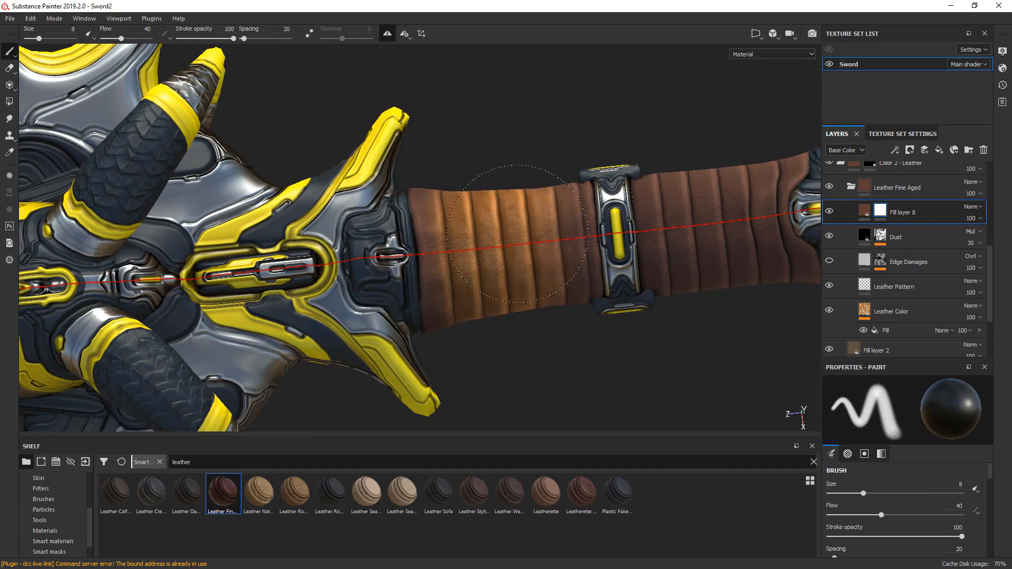
pyautogui.keyDown('alt'); pyautogui.moveTo(452, 215); pyautogui.dragTo(485, 237); pyautogui.keyUp('alt')
pyautogui.moveTo(530, 155)
pyautogui.keyDown('alt'); pyautogui.mouseDown()
pyautogui.moveTo(495, 268)
pyautogui.moveTo(476, 253)
pyautogui.moveTo(480, 220)
pyautogui.mouseUp(); pyautogui.keyUp('alt')
pyautogui.press('[')
pyautogui.press('[')
pyautogui.press('[')
pyautogui.press('[')
pyautogui.keyDown('alt'); pyautogui.moveTo(506, 282); pyautogui.dragTo(457, 290); pyautogui.keyUp('alt')
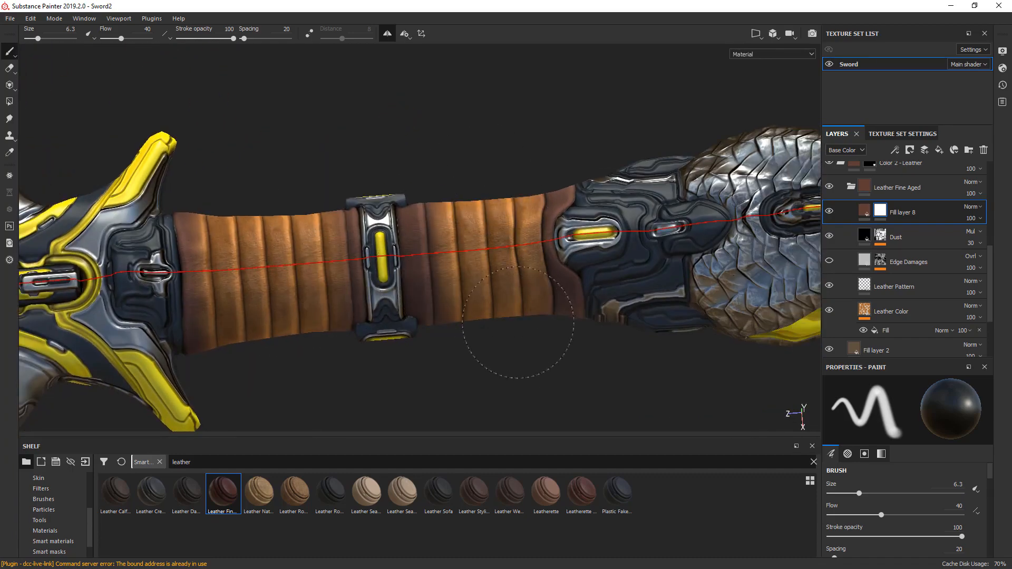
# - Reduce the brush size to 2.92 and paint black on the mask over the leather beside the handle's metal clasp
pyautogui.keyDown('alt'); pyautogui.moveTo(506, 316); pyautogui.dragTo(422, 253); pyautogui.keyUp('alt')
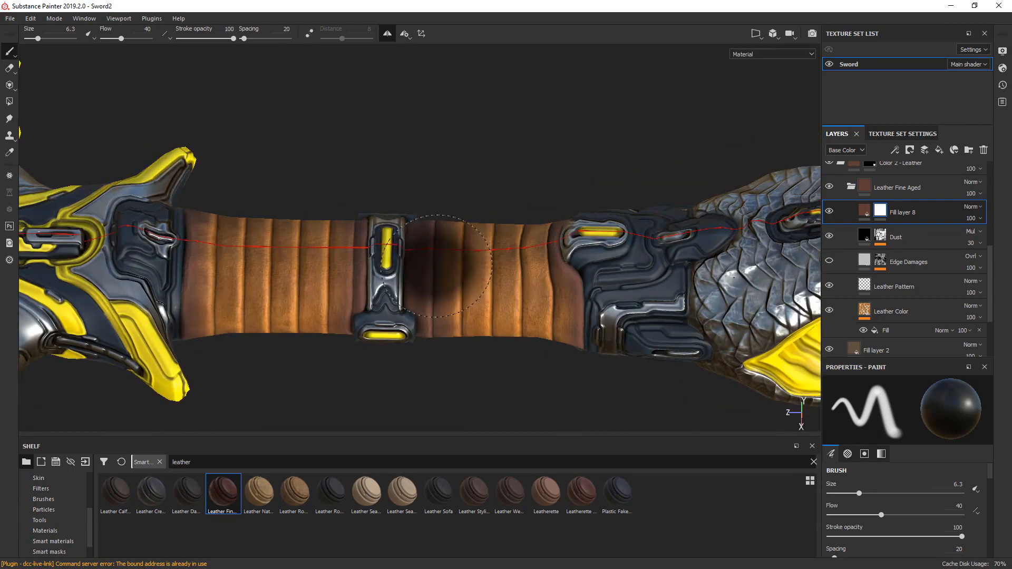
pyautogui.keyDown('ctrl'); pyautogui.moveTo(439, 266); pyautogui.dragTo(412, 266, button='right'); pyautogui.keyUp('ctrl')
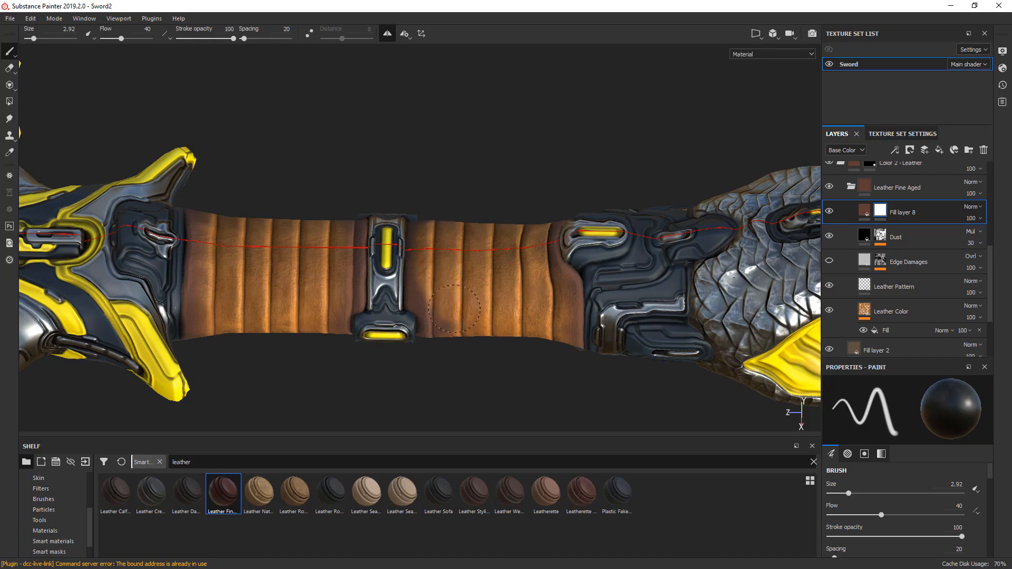
pyautogui.keyDown('alt'); pyautogui.moveTo(455, 309); pyautogui.dragTo(528, 213); pyautogui.keyUp('alt')
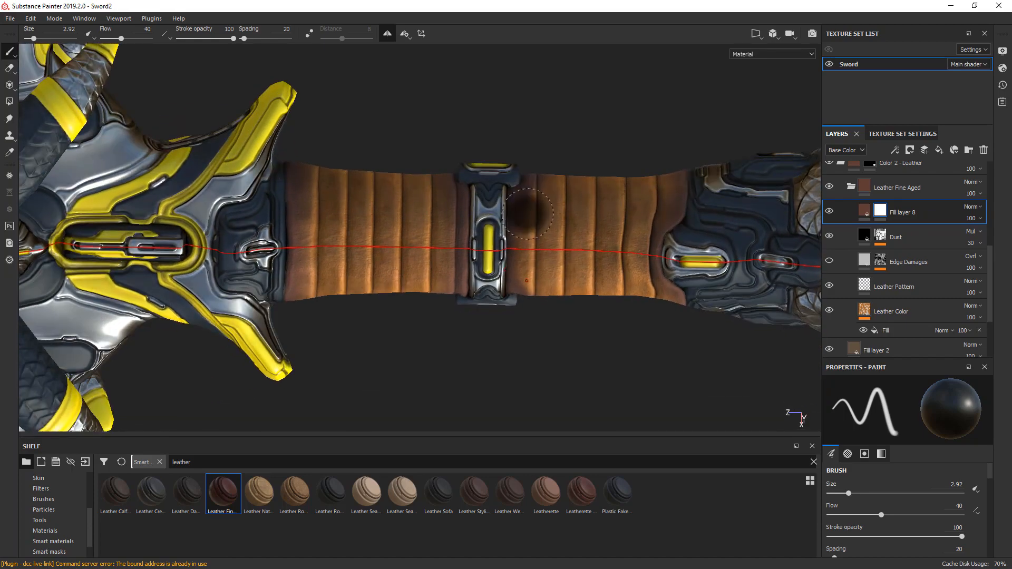
# - Blend the dark brown across the handle's leather with mask strokes at size 4.04, lowering flow from 27 to 13, and reduce the size to 2.04
pyautogui.moveTo(527, 214)
pyautogui.keyDown('shift'); pyautogui.mouseDown(button='right')
pyautogui.moveTo(611, 202)
pyautogui.moveTo(563, 213)
pyautogui.mouseUp(button='right'); pyautogui.keyUp('shift')
pyautogui.keyDown('ctrl'); pyautogui.moveTo(554, 213); pyautogui.dragTo(541, 213); pyautogui.keyUp('ctrl')
pyautogui.click(526, 230)
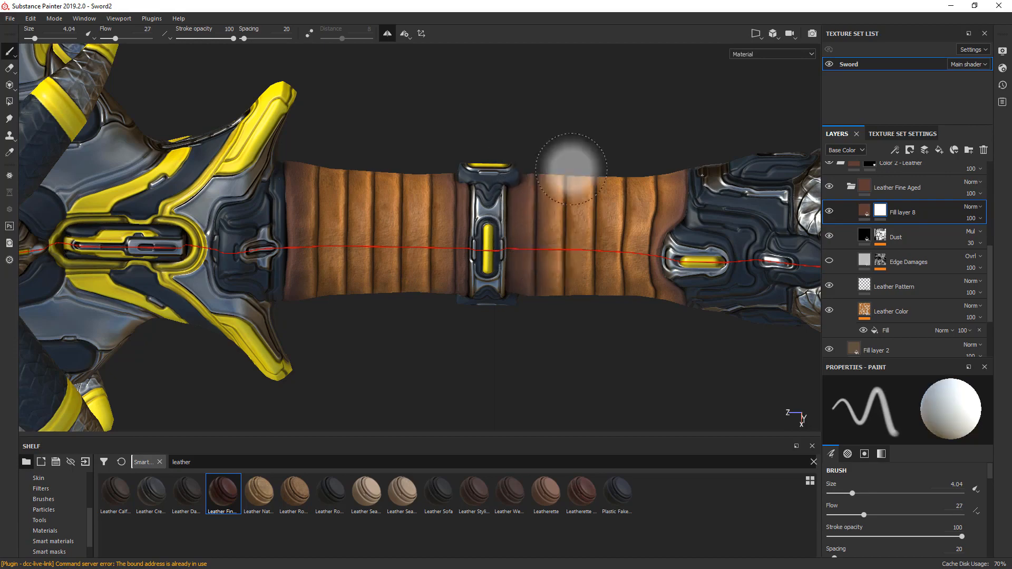
pyautogui.moveTo(564, 163)
pyautogui.keyDown('alt'); pyautogui.mouseDown()
pyautogui.moveTo(563, 200)
pyautogui.moveTo(561, 182)
pyautogui.moveTo(540, 204)
pyautogui.moveTo(530, 199)
pyautogui.moveTo(587, 208)
pyautogui.moveTo(570, 221)
pyautogui.moveTo(623, 179)
pyautogui.moveTo(642, 203)
pyautogui.mouseUp(); pyautogui.keyUp('alt')
pyautogui.keyDown('alt'); pyautogui.moveTo(273, 182); pyautogui.dragTo(673, 197, button='middle'); pyautogui.keyUp('alt')
pyautogui.moveTo(399, 155)
pyautogui.keyDown('alt'); pyautogui.mouseDown()
pyautogui.moveTo(686, 267)
pyautogui.moveTo(611, 295)
pyautogui.mouseUp(); pyautogui.keyUp('alt')
pyautogui.keyDown('shift'); pyautogui.moveTo(611, 295); pyautogui.dragTo(633, 289, button='right'); pyautogui.keyUp('shift')
pyautogui.press('x')
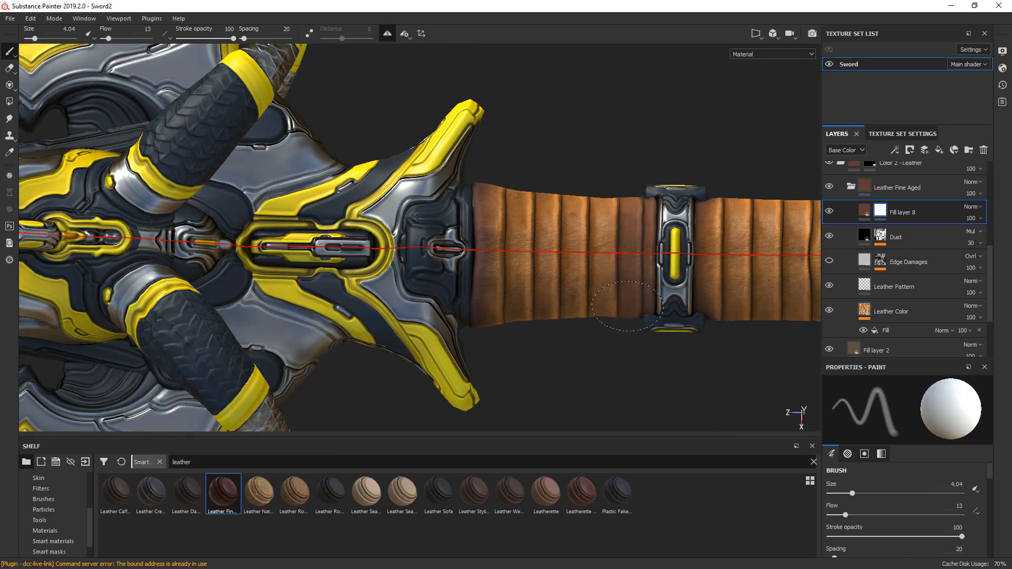
pyautogui.keyDown('ctrl'); pyautogui.moveTo(632, 232); pyautogui.dragTo(622, 233, button='right'); pyautogui.keyUp('ctrl')
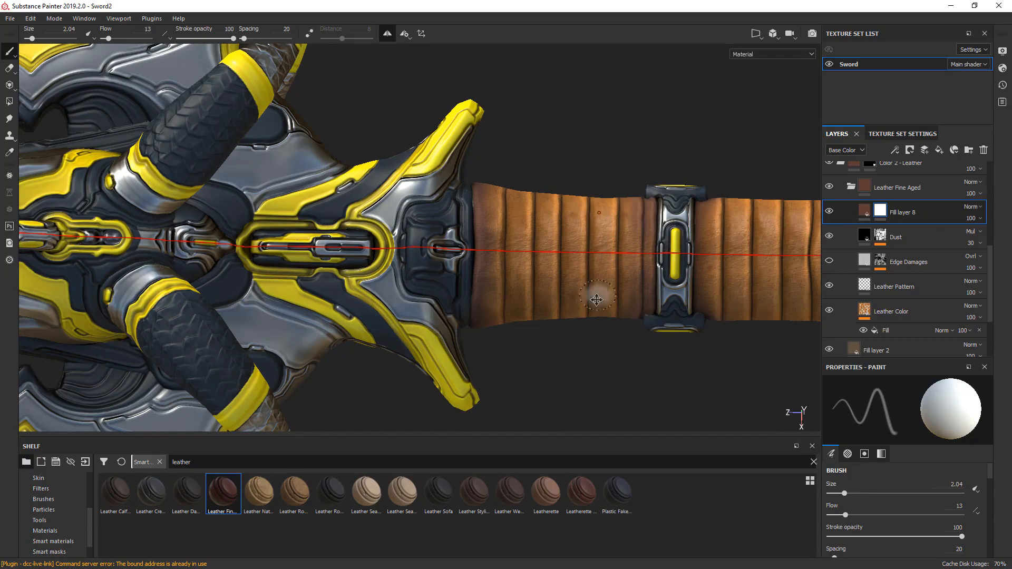
# - Enlarge the brush to size 2.79 and paint black on the mask along the blade wrap's second leather strip
pyautogui.keyDown('alt'); pyautogui.moveTo(598, 296); pyautogui.dragTo(698, 312, button='middle'); pyautogui.keyUp('alt')
pyautogui.keyDown('alt'); pyautogui.moveTo(242, 245); pyautogui.dragTo(663, 225, button='middle'); pyautogui.keyUp('alt')
pyautogui.keyDown('alt'); pyautogui.moveTo(134, 228); pyautogui.dragTo(514, 235, button='middle'); pyautogui.keyUp('alt')
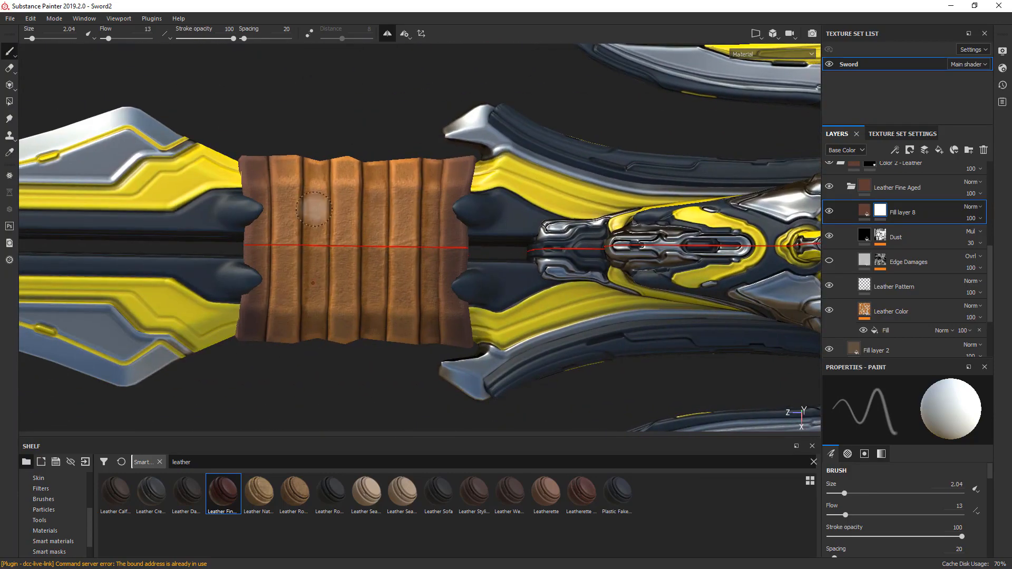
pyautogui.keyDown('alt'); pyautogui.moveTo(314, 208); pyautogui.dragTo(475, 209, button='middle'); pyautogui.keyUp('alt')
pyautogui.scroll(3, 472, 205)
pyautogui.keyDown('ctrl'); pyautogui.moveTo(469, 204); pyautogui.dragTo(472, 204, button='right'); pyautogui.keyUp('ctrl')
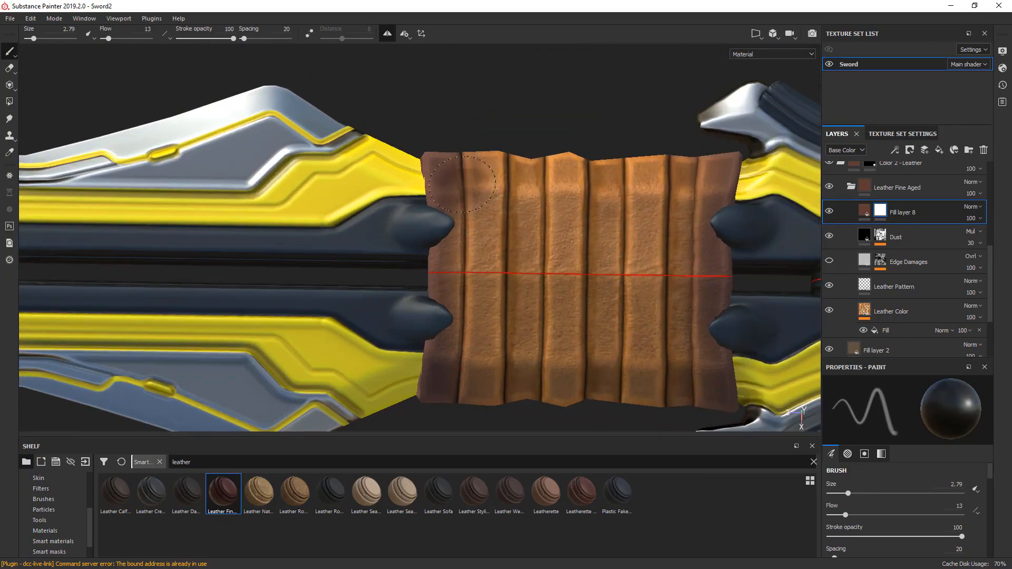
pyautogui.moveTo(465, 140); pyautogui.dragTo(467, 253)
# - Paint white on the mask over alternate strips of the blade's leather wrap with brush size 2.17 and flow 2
pyautogui.press('x')
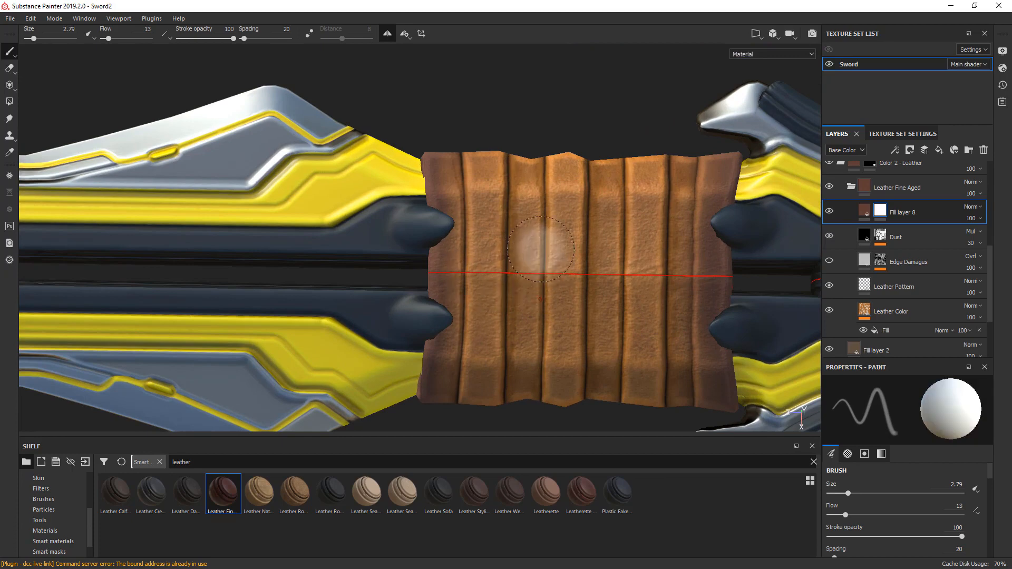
pyautogui.keyDown('ctrl'); pyautogui.moveTo(541, 249); pyautogui.dragTo(535, 249, button='right'); pyautogui.keyUp('ctrl')
pyautogui.keyDown('ctrl'); pyautogui.moveTo(541, 249); pyautogui.dragTo(530, 248); pyautogui.keyUp('ctrl')
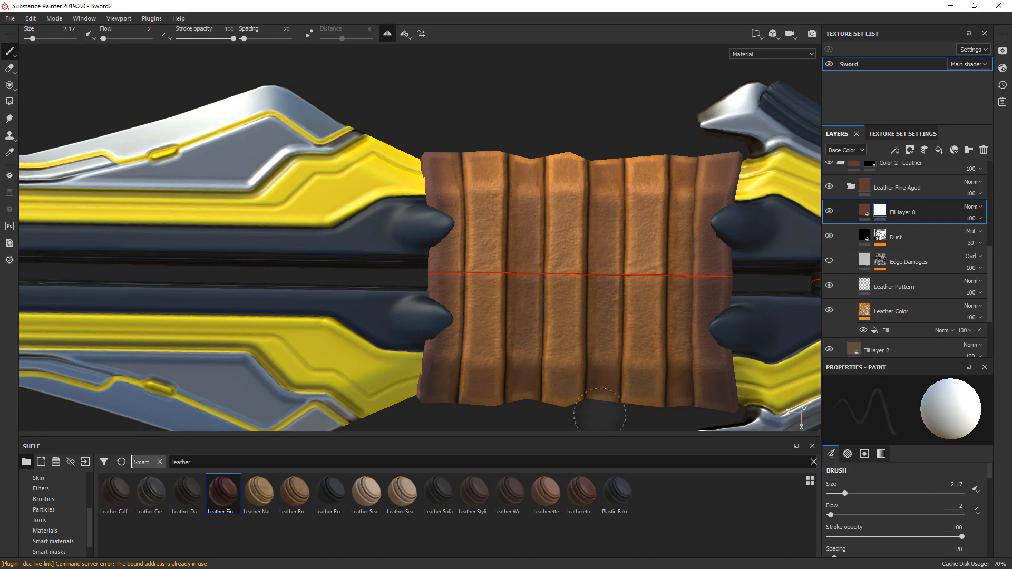
pyautogui.keyDown('alt'); pyautogui.moveTo(608, 330); pyautogui.dragTo(532, 352, button='middle'); pyautogui.keyUp('alt')
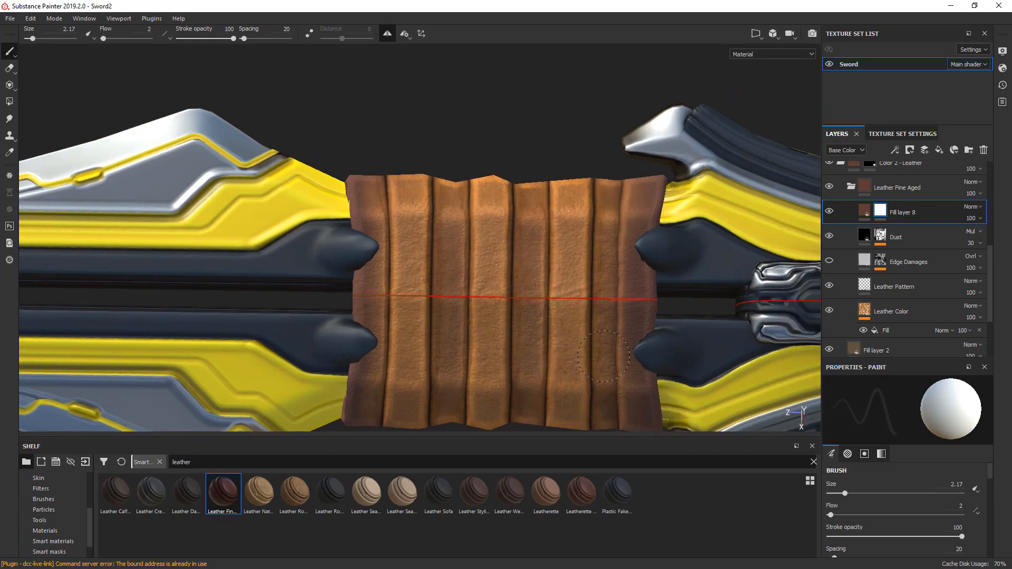
pyautogui.keyDown('alt'); pyautogui.moveTo(629, 264); pyautogui.dragTo(436, 292); pyautogui.keyUp('alt')
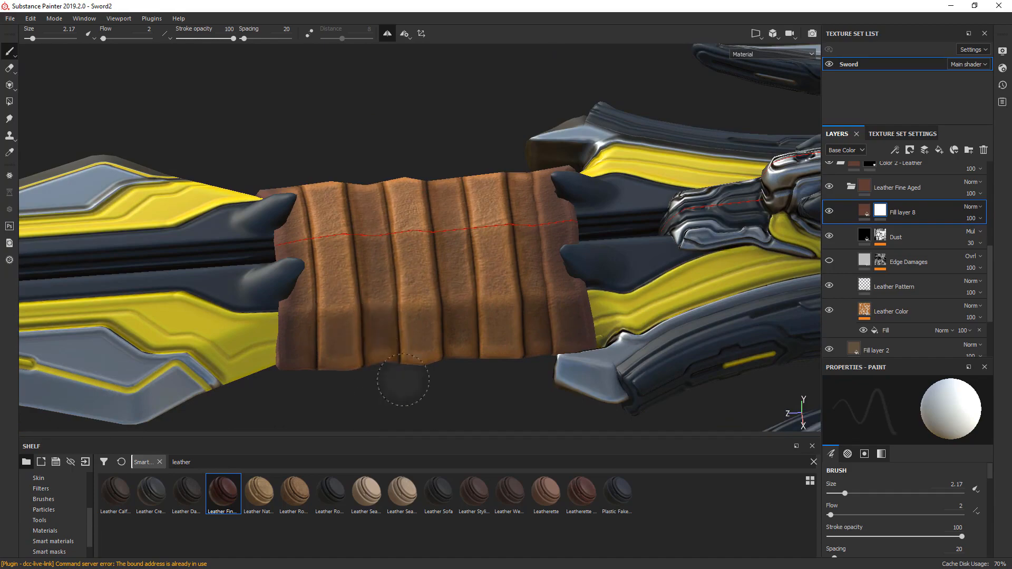
# - View the blade's leather wrap in the Base Color channel and compare it with Fill layer 8 hidden and shown
pyautogui.keyDown('shift'); pyautogui.moveTo(403, 380); pyautogui.dragTo(490, 341, button='right'); pyautogui.keyUp('shift')
pyautogui.scroll(-3, 488, 323)
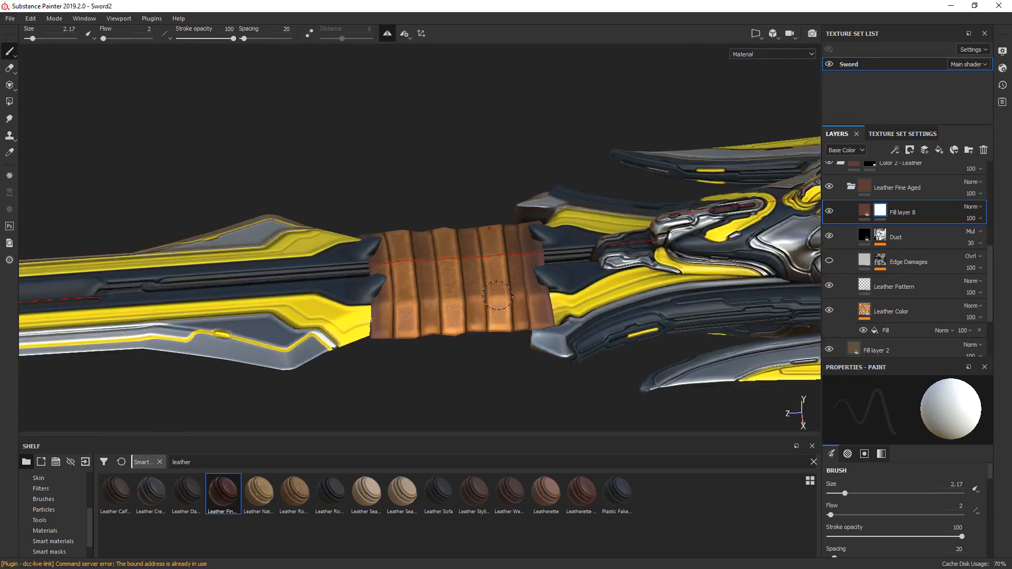
pyautogui.keyDown('alt'); pyautogui.moveTo(493, 322); pyautogui.dragTo(617, 335); pyautogui.keyUp('alt')
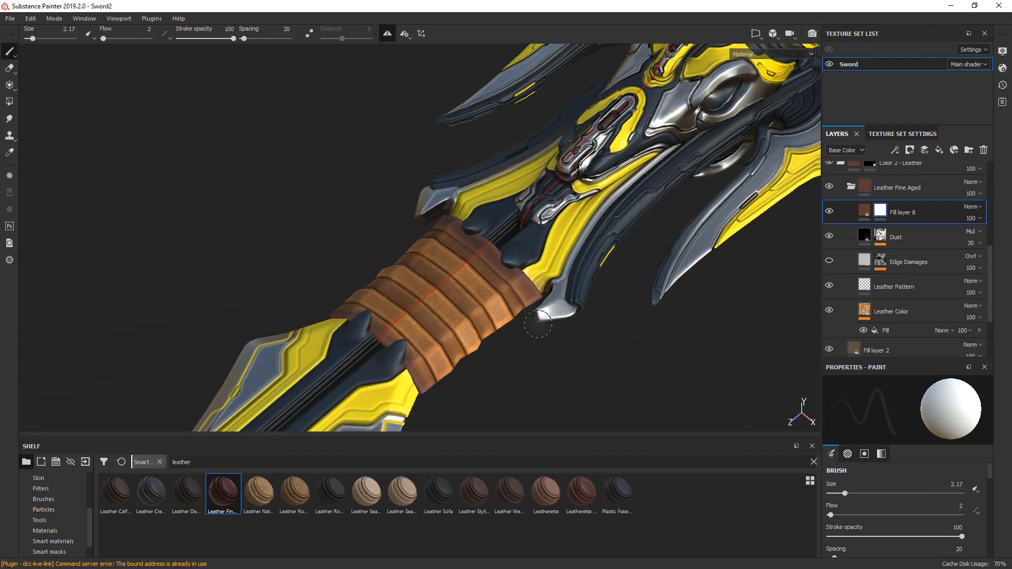
pyautogui.scroll(3, 517, 308)
pyautogui.moveTo(523, 336)
pyautogui.keyDown('alt'); pyautogui.mouseDown()
pyautogui.moveTo(396, 346)
pyautogui.moveTo(492, 333)
pyautogui.moveTo(414, 356)
pyautogui.mouseUp(); pyautogui.keyUp('alt')
pyautogui.press('c')
pyautogui.click(830, 211)
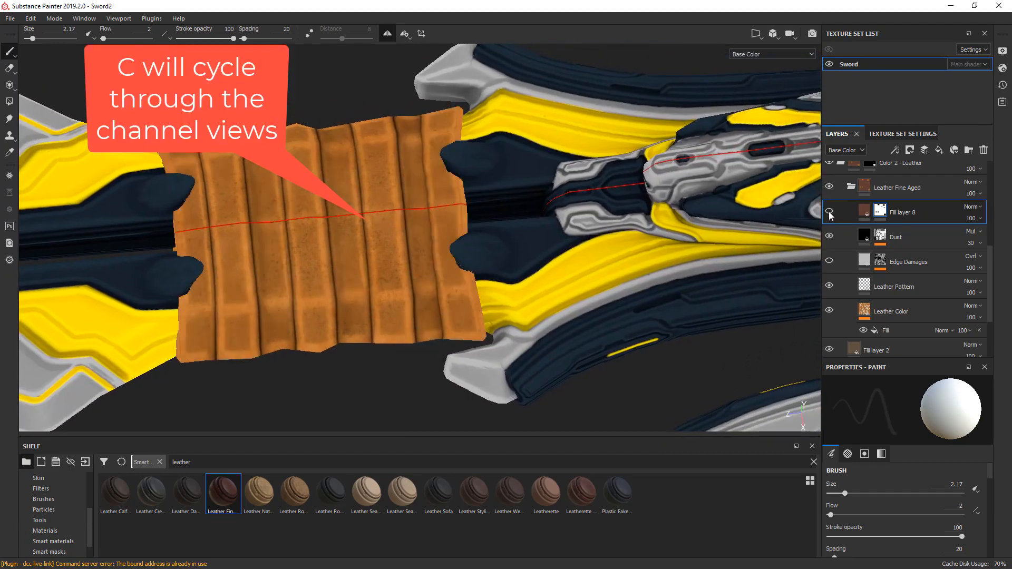
pyautogui.click(829, 210)
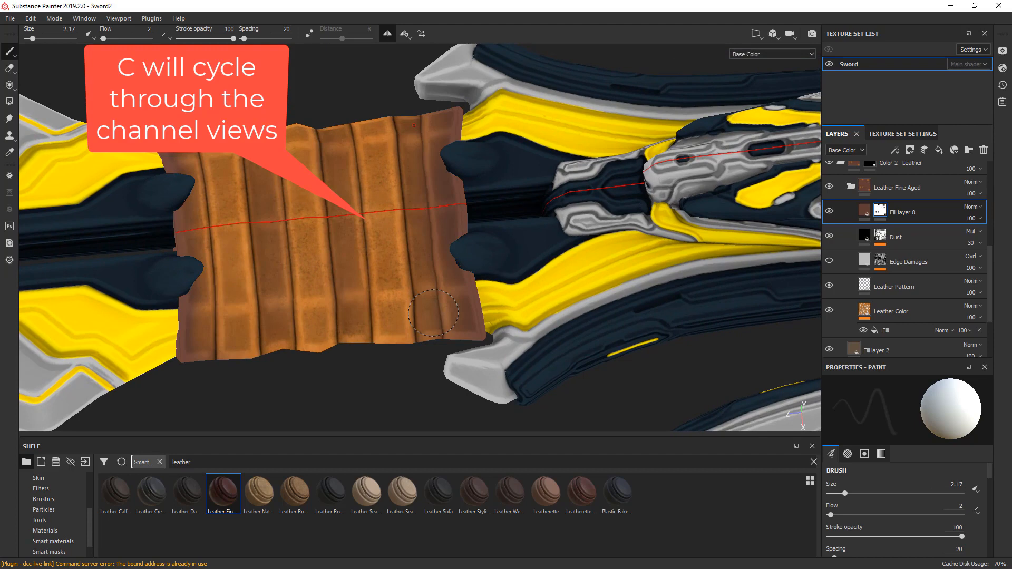
# - Switch to the Roughness channel and compare the leather wrap with Fill layer 8 hidden and shown
pyautogui.press('c')
pyautogui.press('c')
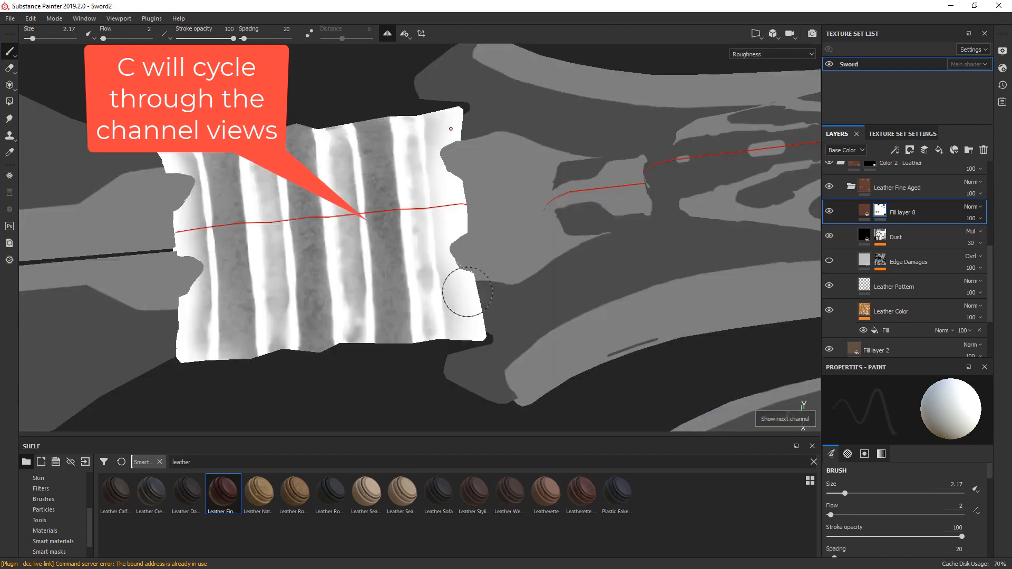
pyautogui.click(830, 212)
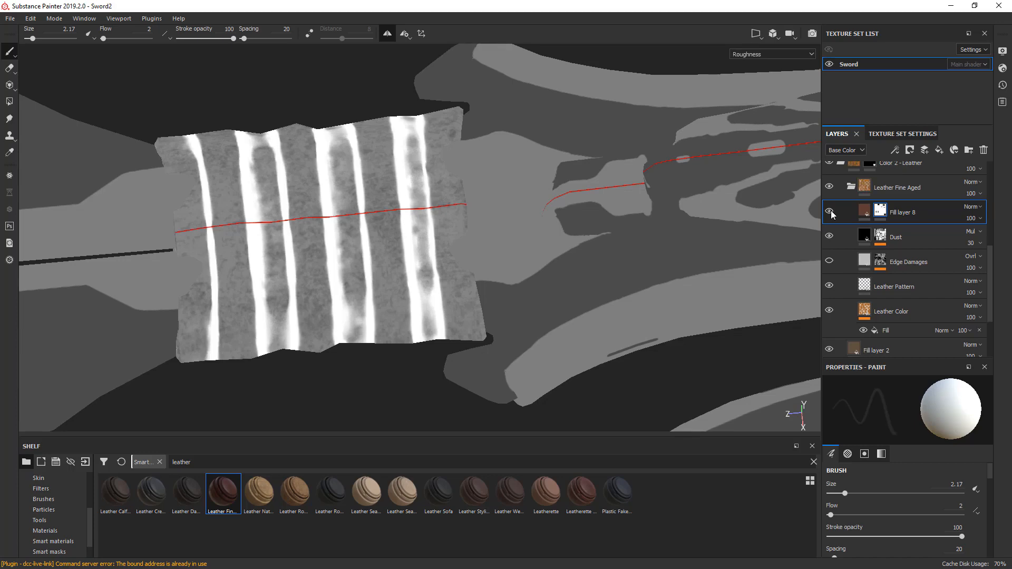
pyautogui.click(830, 211)
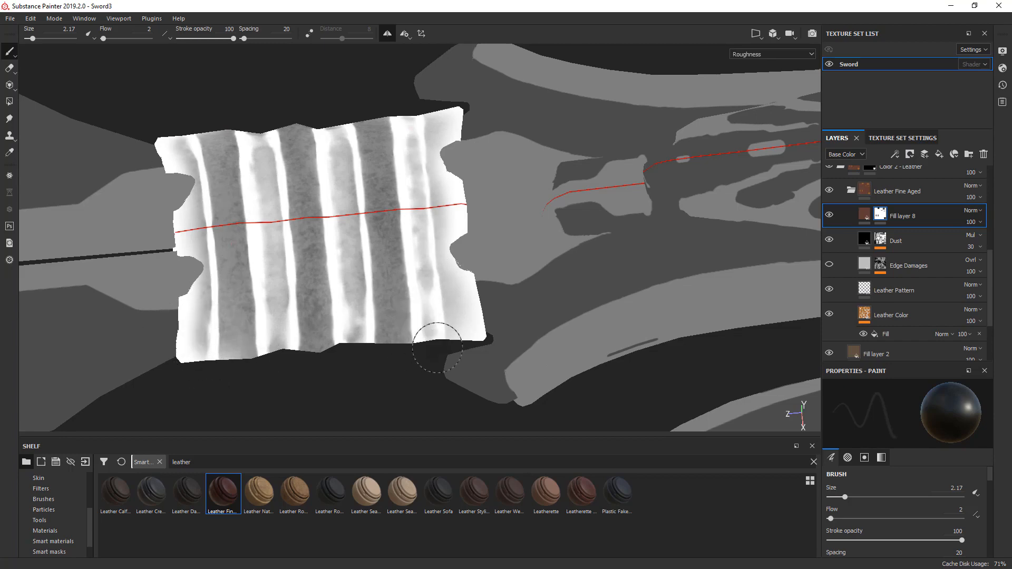
# - Set Fill layer 8's roughness to 0.8509 and return to the material view
pyautogui.click(864, 214)
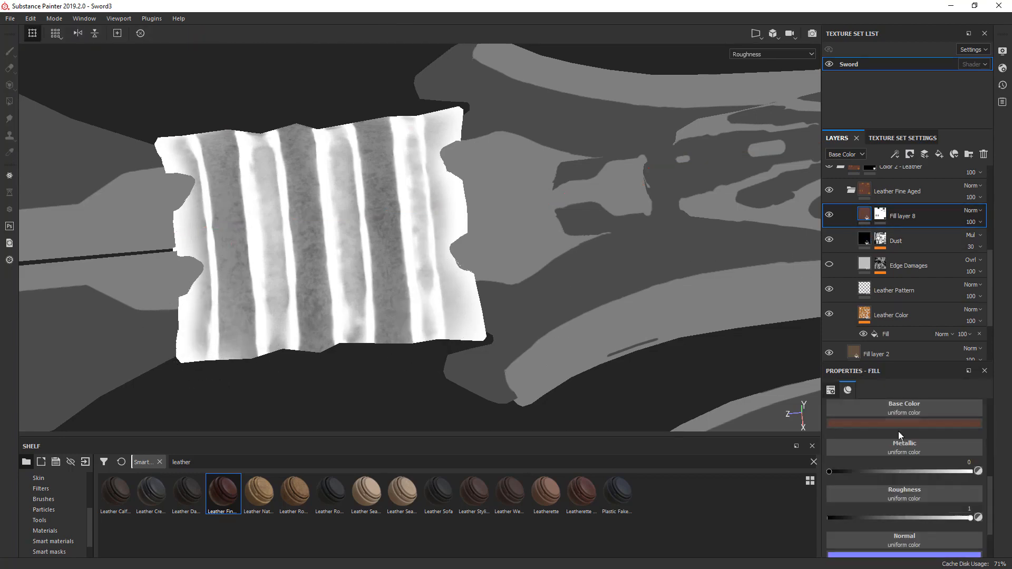
pyautogui.moveTo(961, 520); pyautogui.dragTo(948, 517)
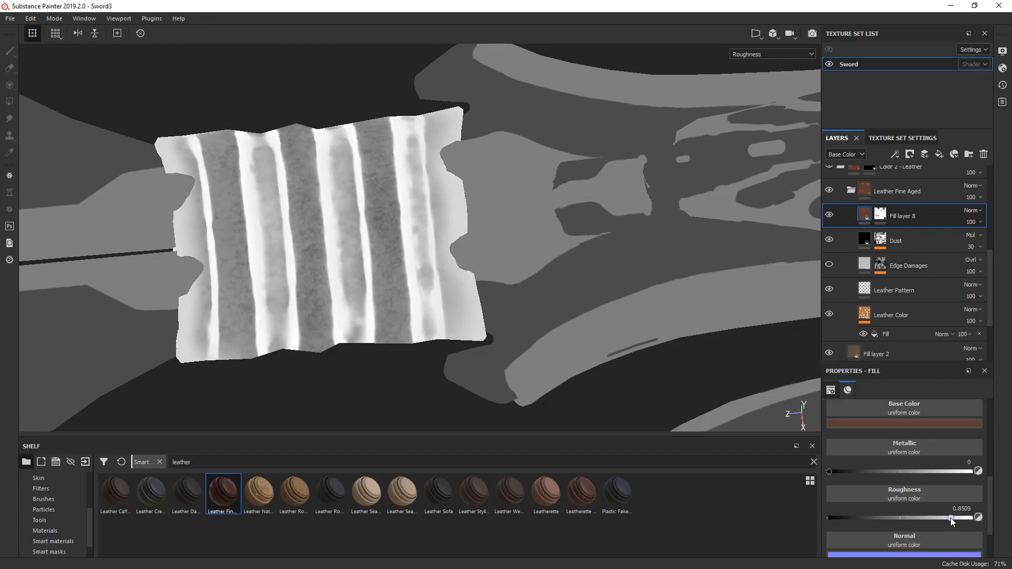
pyautogui.press('m')
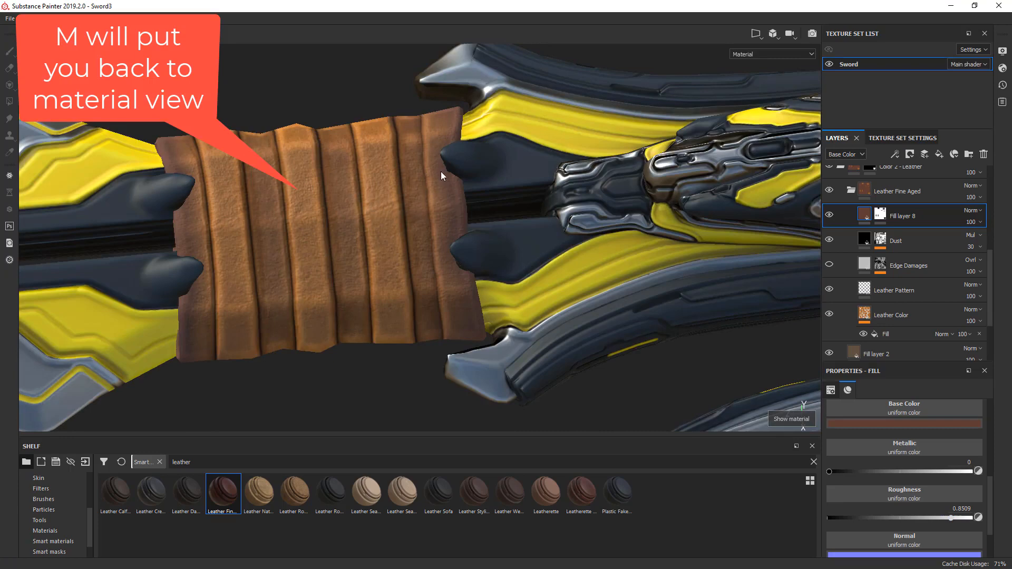
# - Select Fill layer 8's mask and check the leather wrap in the Roughness channel against the material view
pyautogui.click(881, 214)
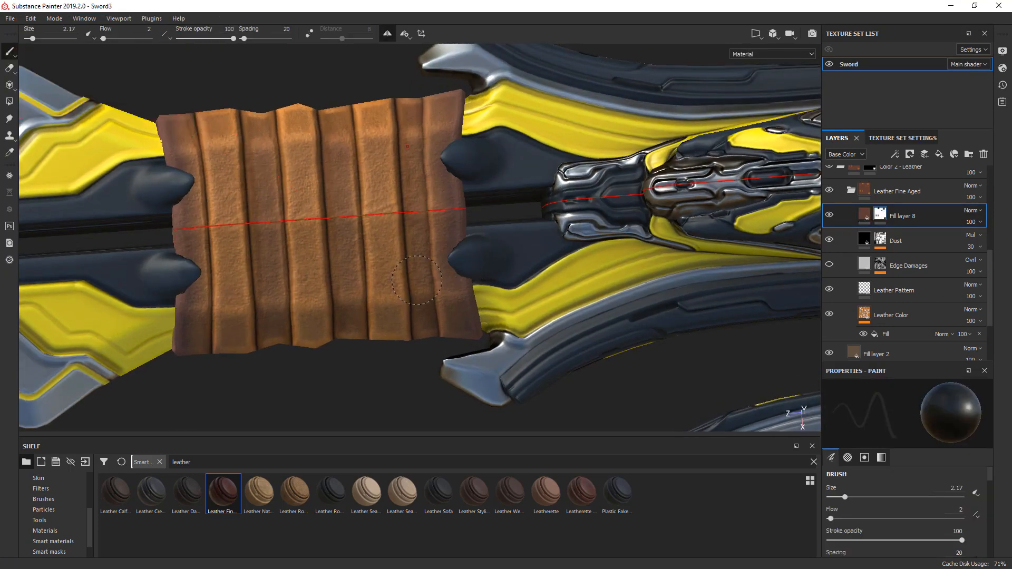
pyautogui.press('c')
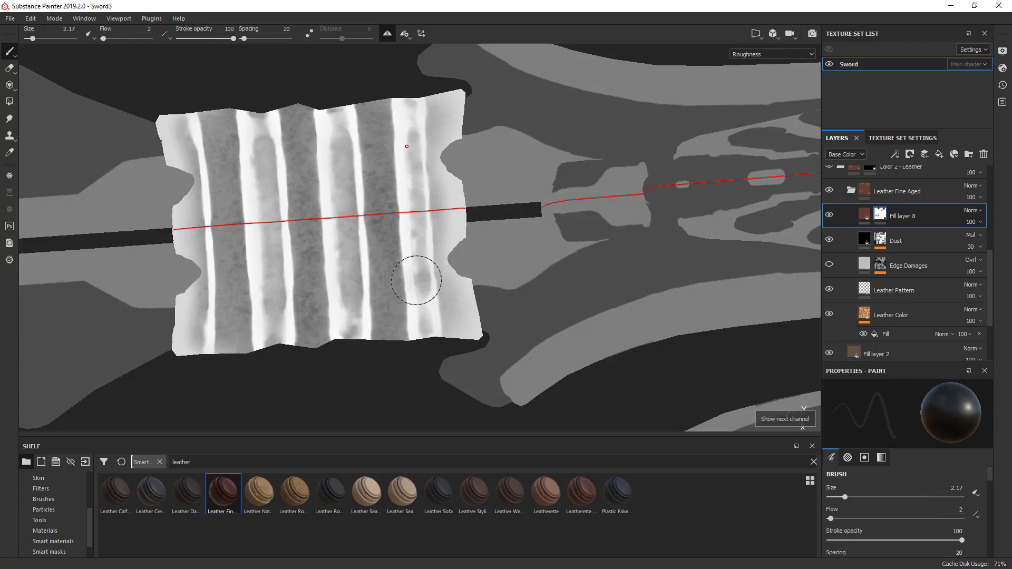
pyautogui.press('m')
# - Set the brush to size 3.28 and flow 19, try a black mask stroke on the blade wrap's middle strips, and undo it
pyautogui.press(']')
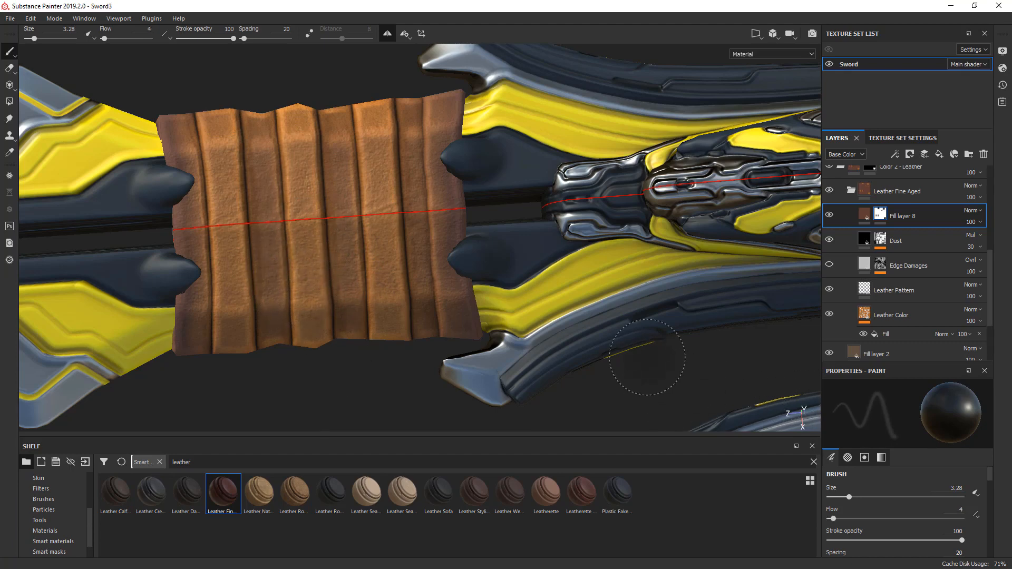
pyautogui.keyDown('ctrl'); pyautogui.moveTo(648, 357); pyautogui.dragTo(662, 357); pyautogui.keyUp('ctrl')
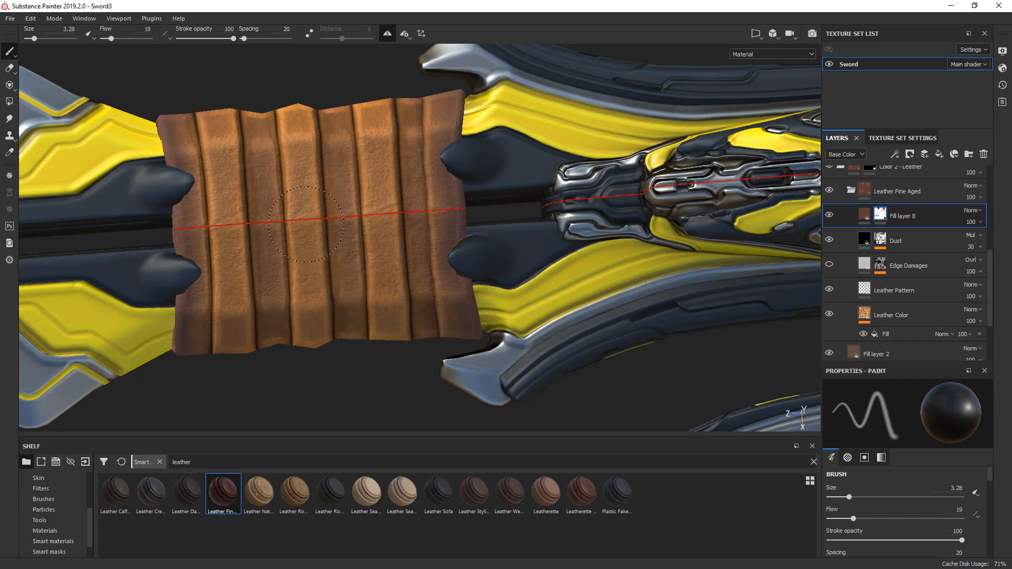
pyautogui.moveTo(296, 288); pyautogui.dragTo(326, 276)
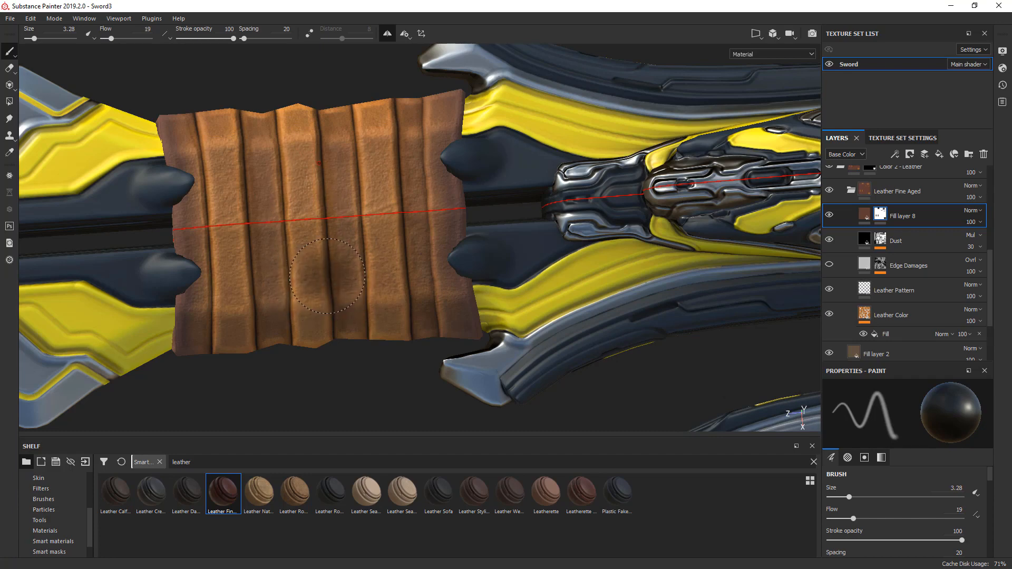
pyautogui.hotkey('ctrl', 'z')
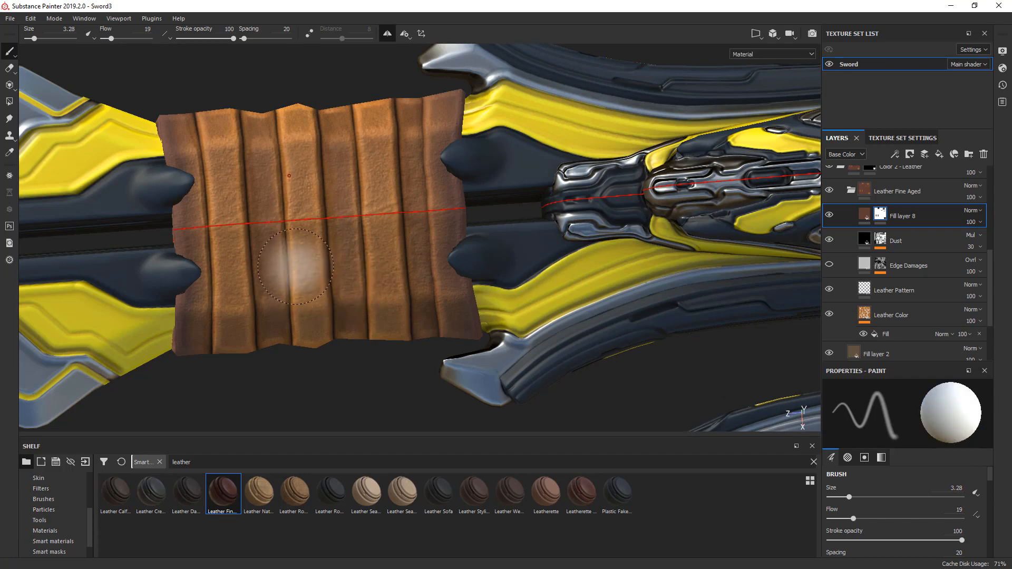
# - Enlarge the brush to size 4.04 and paint white on the mask across the blade wrap's leather strips, starting at flow 19
pyautogui.keyDown('ctrl'); pyautogui.moveTo(299, 267); pyautogui.dragTo(307, 268, button='right'); pyautogui.keyUp('ctrl')
pyautogui.moveTo(303, 275)
pyautogui.mouseDown()
pyautogui.moveTo(299, 226)
pyautogui.moveTo(335, 232)
pyautogui.moveTo(358, 261)
pyautogui.moveTo(374, 217)
pyautogui.moveTo(382, 285)
pyautogui.mouseUp()
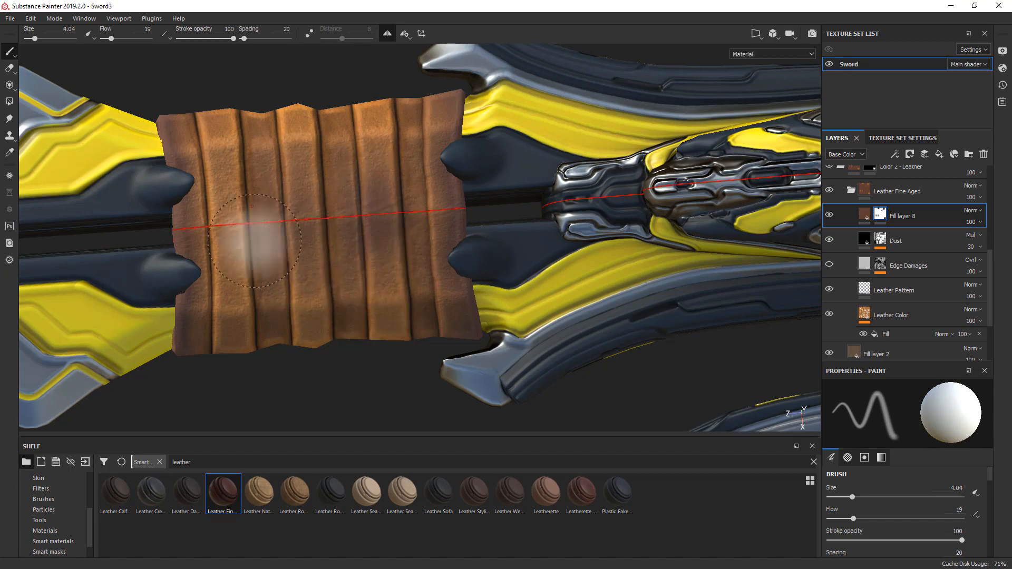
pyautogui.moveTo(253, 256)
pyautogui.mouseDown()
pyautogui.moveTo(264, 227)
pyautogui.moveTo(300, 264)
pyautogui.moveTo(231, 262)
pyautogui.moveTo(229, 253)
pyautogui.moveTo(230, 282)
pyautogui.mouseUp()
pyautogui.moveTo(445, 318)
pyautogui.keyDown('alt'); pyautogui.mouseDown()
pyautogui.moveTo(795, 275)
pyautogui.moveTo(606, 293)
pyautogui.moveTo(447, 333)
pyautogui.mouseUp(); pyautogui.keyUp('alt')
# - Move to the handle's leather, raise the brush flow to 22, and undo the last mask stroke
pyautogui.keyDown('alt'); pyautogui.moveTo(497, 278); pyautogui.dragTo(464, 338, button='right'); pyautogui.keyUp('alt')
pyautogui.keyDown('alt'); pyautogui.moveTo(464, 338); pyautogui.dragTo(434, 350); pyautogui.keyUp('alt')
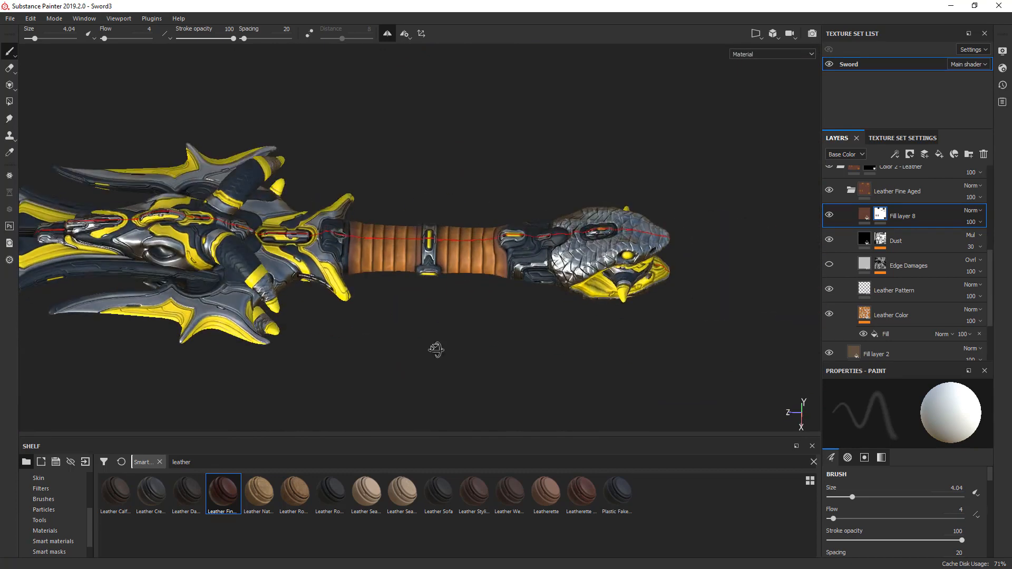
pyautogui.keyDown('alt'); pyautogui.moveTo(434, 350); pyautogui.dragTo(396, 286, button='right'); pyautogui.keyUp('alt')
pyautogui.moveTo(396, 287)
pyautogui.keyDown('alt'); pyautogui.mouseDown()
pyautogui.moveTo(406, 258)
pyautogui.moveTo(421, 258)
pyautogui.moveTo(423, 308)
pyautogui.mouseUp(); pyautogui.keyUp('alt')
pyautogui.hotkey('ctrl', 'z')
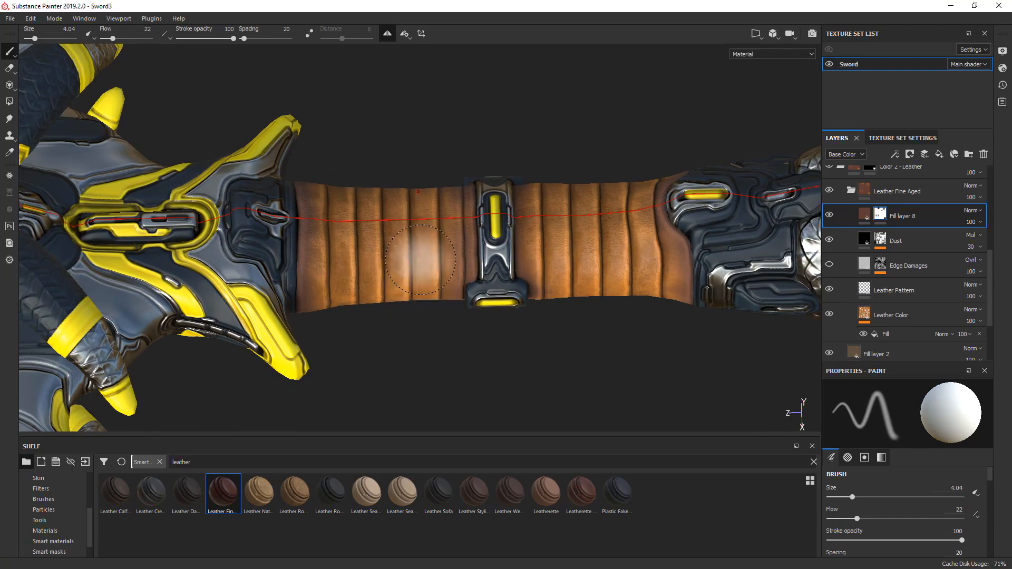
# - Browse the brush alphas and apply Brush Paper Dirty Cloud to the mask brush
pyautogui.scroll(3, 90, 518)
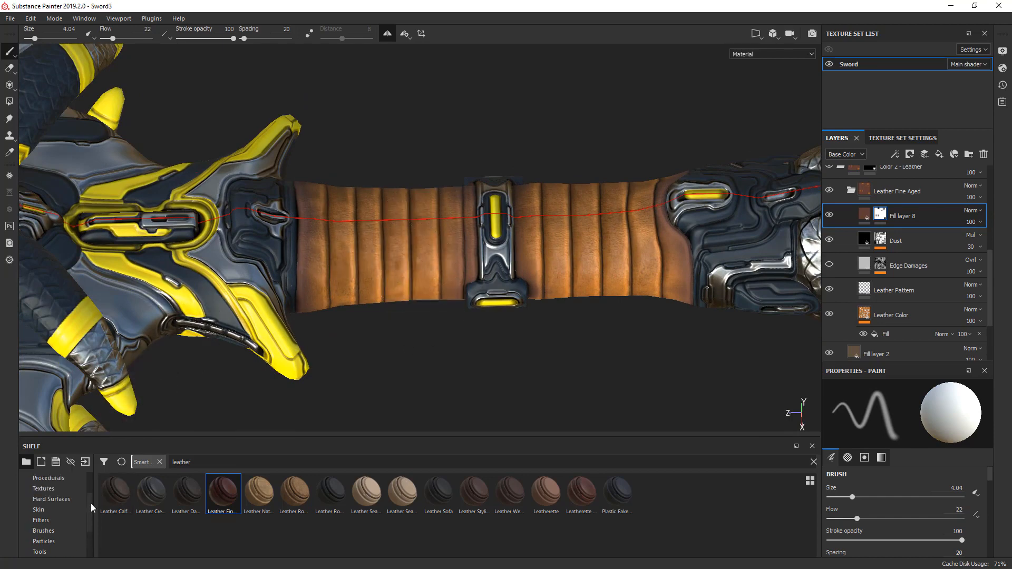
pyautogui.click(52, 499)
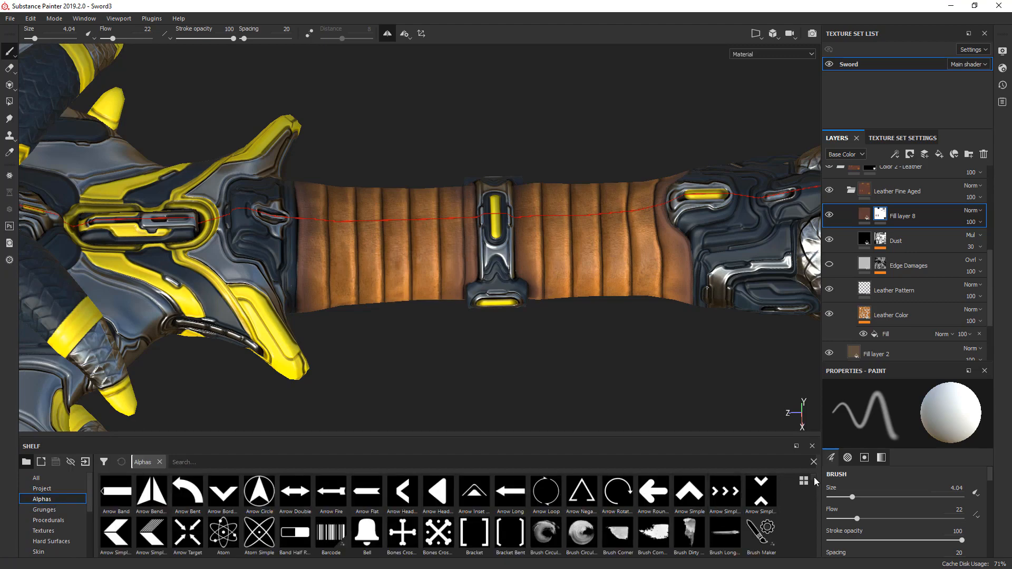
pyautogui.scroll(-4, 815, 484)
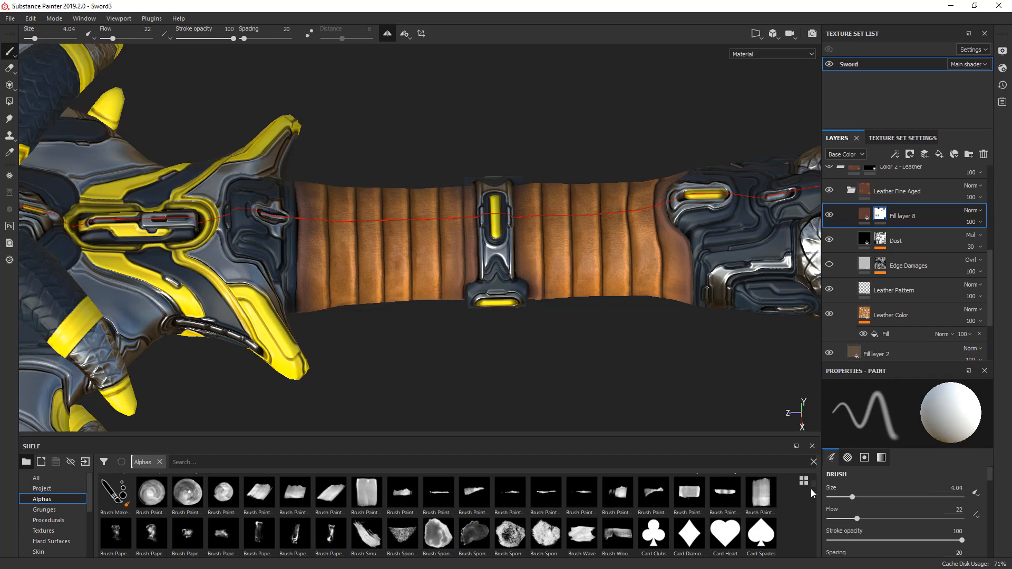
pyautogui.moveTo(542, 501)
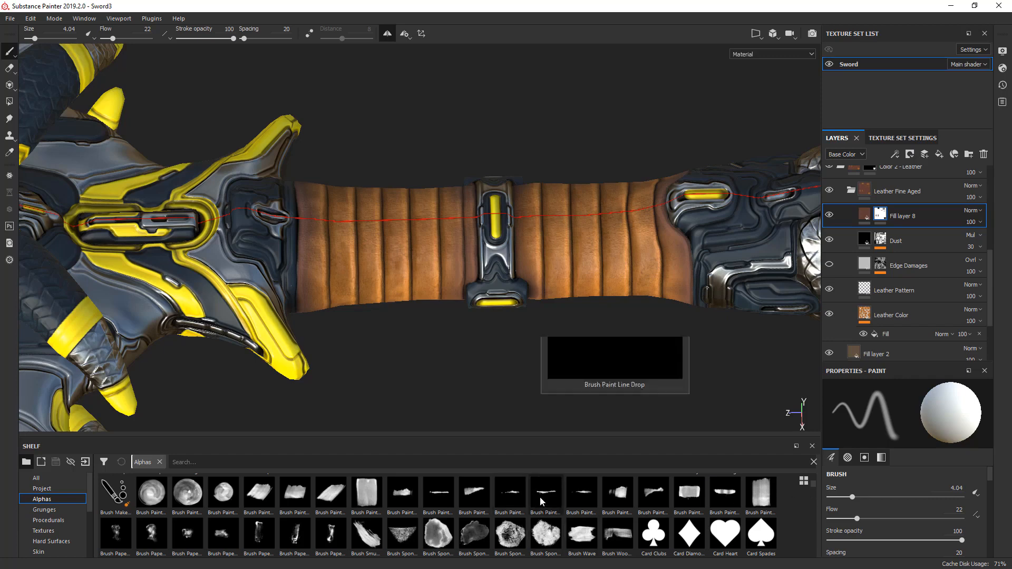
pyautogui.moveTo(403, 500)
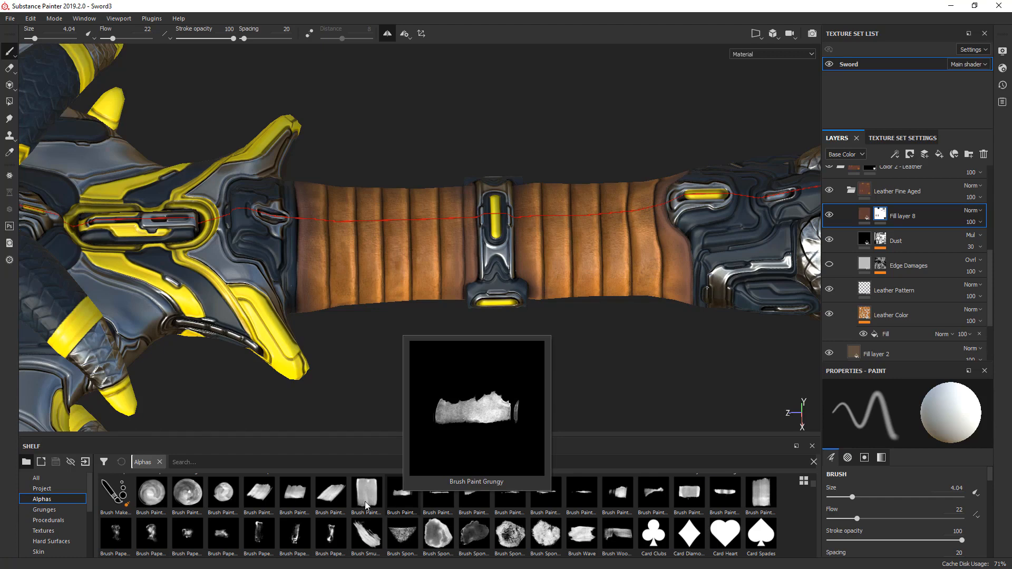
pyautogui.moveTo(151, 544)
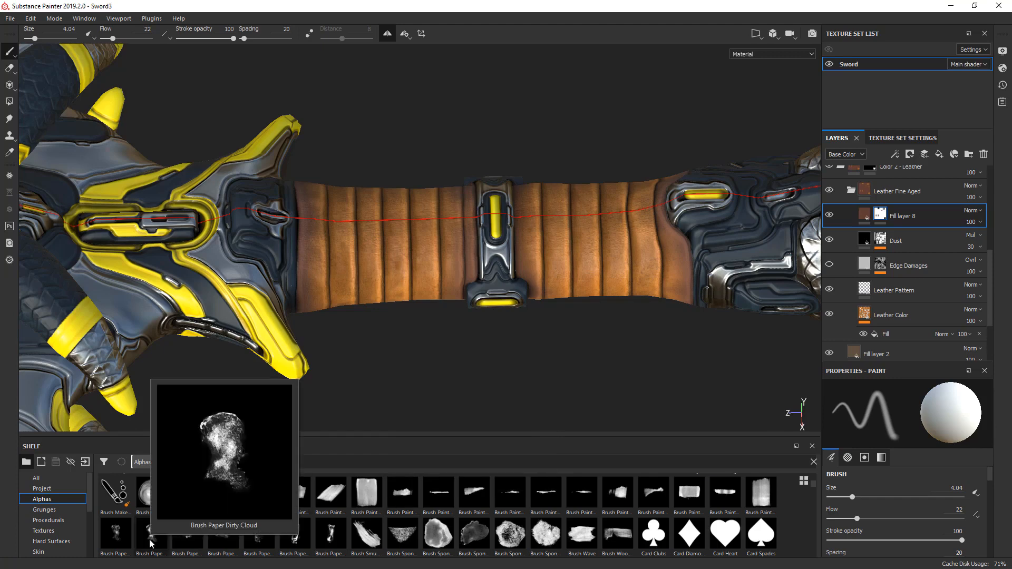
pyautogui.click(151, 544)
# - Paint white on the mask with the dirty cloud alpha over the handle's leather beside the clasp, enlarging the brush to 5.15
pyautogui.scroll(3, 421, 246)
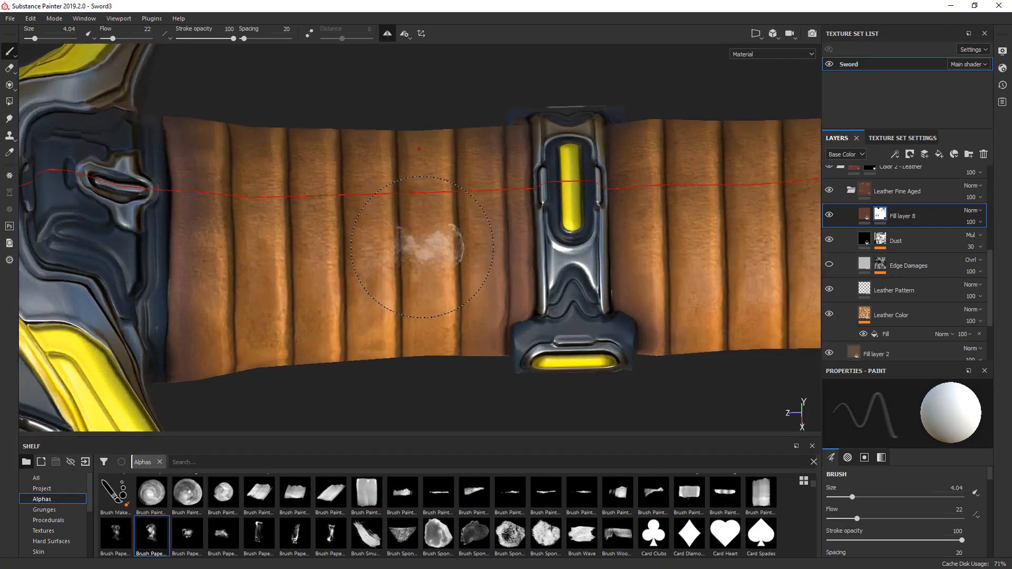
pyautogui.scroll(2, 422, 247)
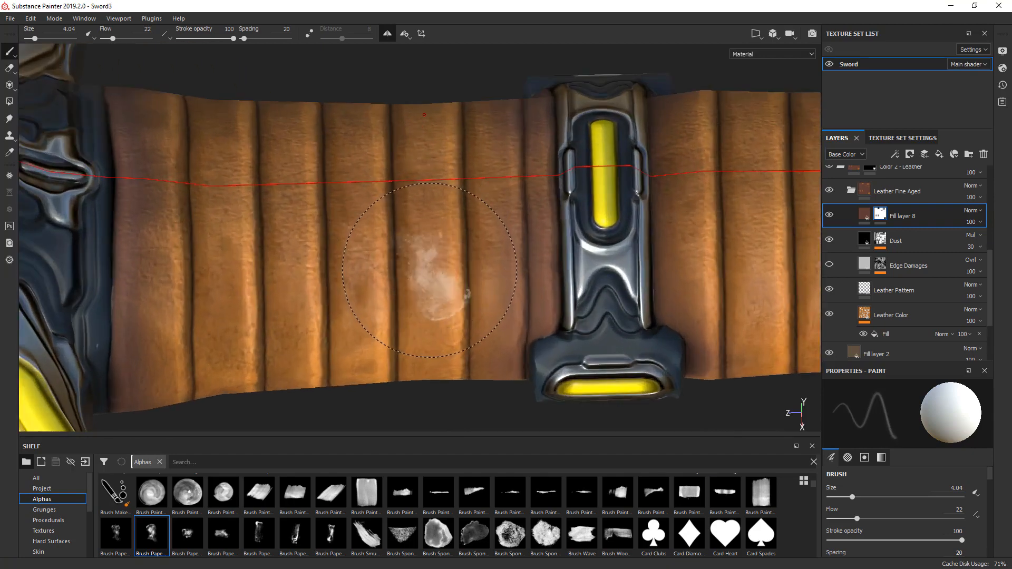
pyautogui.keyDown('ctrl'); pyautogui.moveTo(430, 270); pyautogui.dragTo(429, 238); pyautogui.keyUp('ctrl')
pyautogui.keyDown('ctrl'); pyautogui.moveTo(430, 270); pyautogui.dragTo(454, 270, button='right'); pyautogui.keyUp('ctrl')
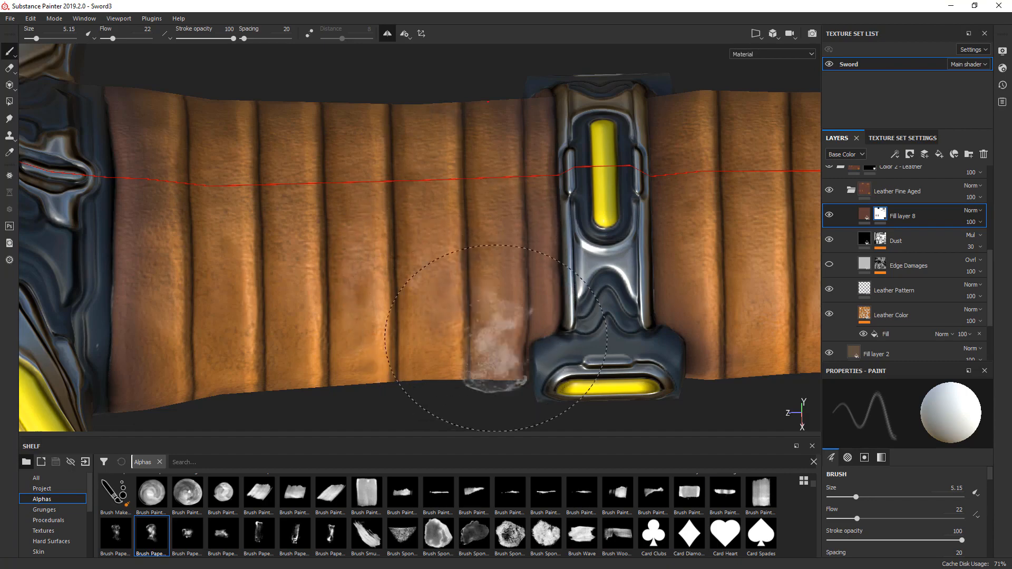
pyautogui.scroll(-3, 539, 352)
pyautogui.keyDown('shift'); pyautogui.moveTo(546, 362); pyautogui.dragTo(580, 378, button='right'); pyautogui.keyUp('shift')
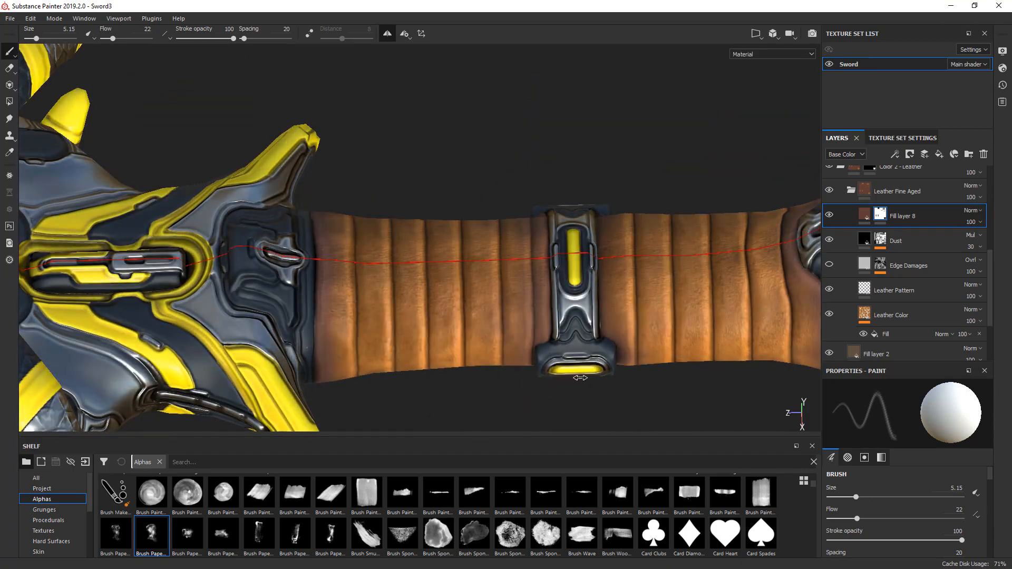
# - Lower the brush to flow 13 and size 5.13 and paint white on the mask over the handle's guard-side leather strips
pyautogui.moveTo(520, 373)
pyautogui.keyDown('alt'); pyautogui.mouseDown()
pyautogui.moveTo(484, 362)
pyautogui.moveTo(485, 378)
pyautogui.mouseUp(); pyautogui.keyUp('alt')
pyautogui.moveTo(485, 378)
pyautogui.keyDown('shift'); pyautogui.mouseDown(button='right')
pyautogui.moveTo(506, 365)
pyautogui.moveTo(478, 354)
pyautogui.mouseUp(button='right'); pyautogui.keyUp('shift')
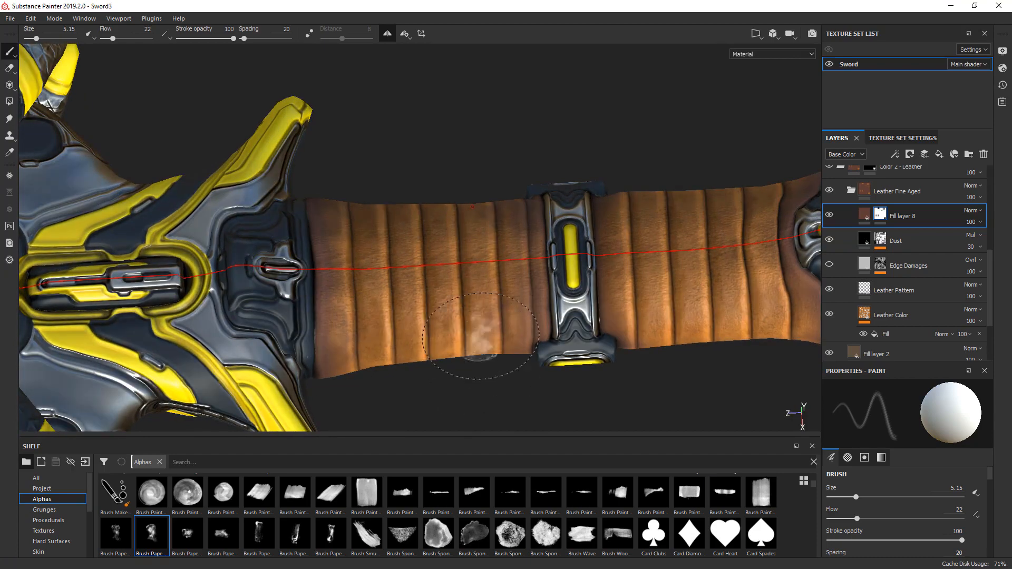
pyautogui.keyDown('ctrl'); pyautogui.moveTo(471, 300); pyautogui.dragTo(486, 300, button='right'); pyautogui.keyUp('ctrl')
pyautogui.keyDown('ctrl'); pyautogui.moveTo(469, 301); pyautogui.dragTo(455, 301); pyautogui.keyUp('ctrl')
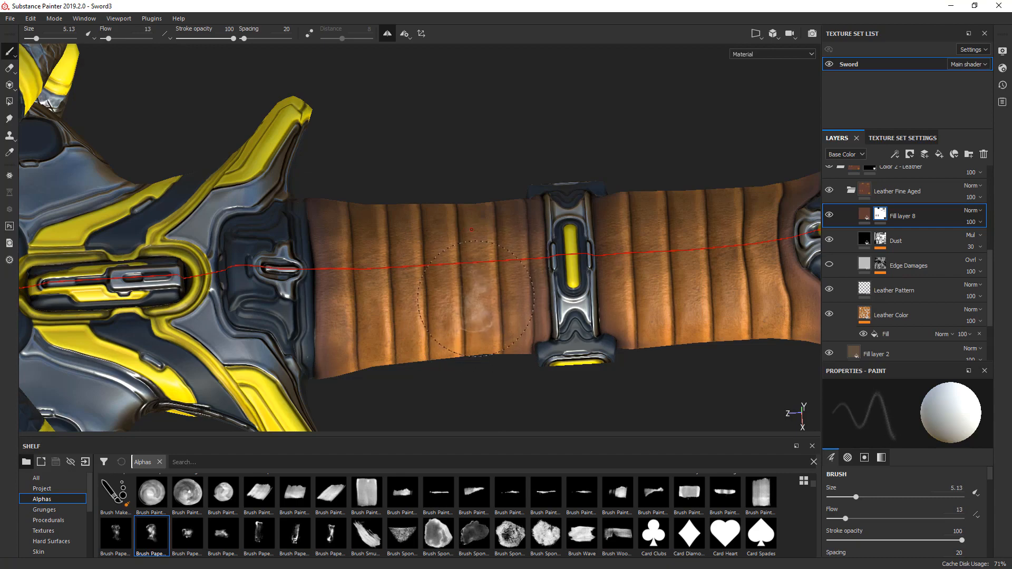
pyautogui.moveTo(474, 288)
pyautogui.keyDown('alt'); pyautogui.mouseDown()
pyautogui.moveTo(584, 389)
pyautogui.moveTo(660, 383)
pyautogui.mouseUp(); pyautogui.keyUp('alt')
pyautogui.keyDown('alt'); pyautogui.moveTo(659, 383); pyautogui.dragTo(606, 402, button='middle'); pyautogui.keyUp('alt')
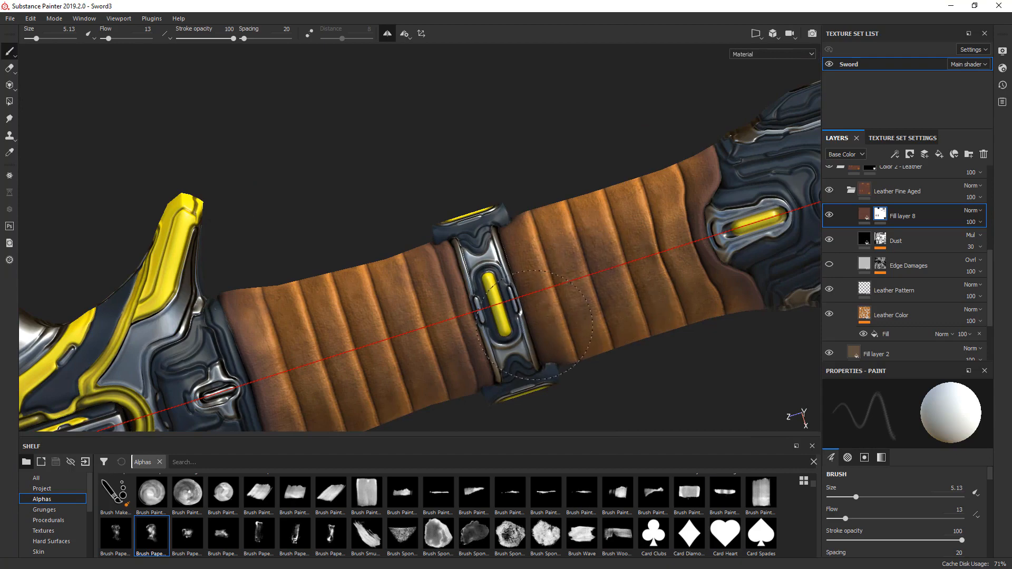
# - Continue the white dirty cloud mask strokes along the handle's leather from other angles, and reduce the brush size to 2.62
pyautogui.moveTo(535, 325)
pyautogui.keyDown('alt'); pyautogui.mouseDown()
pyautogui.moveTo(599, 316)
pyautogui.moveTo(592, 280)
pyautogui.moveTo(586, 335)
pyautogui.mouseUp(); pyautogui.keyUp('alt')
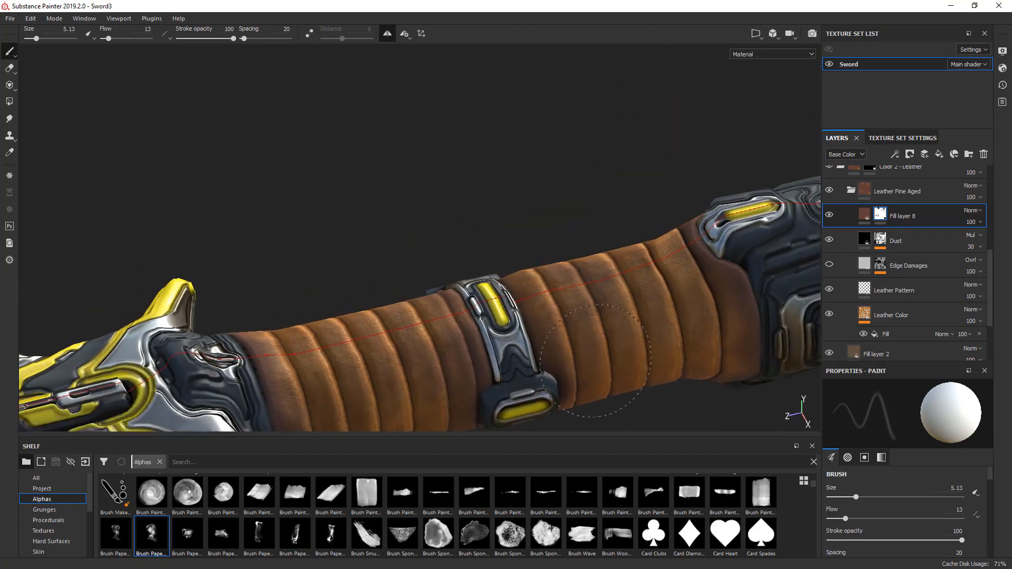
pyautogui.keyDown('shift'); pyautogui.moveTo(608, 370); pyautogui.dragTo(666, 372, button='right'); pyautogui.keyUp('shift')
pyautogui.scroll(-5, 641, 333)
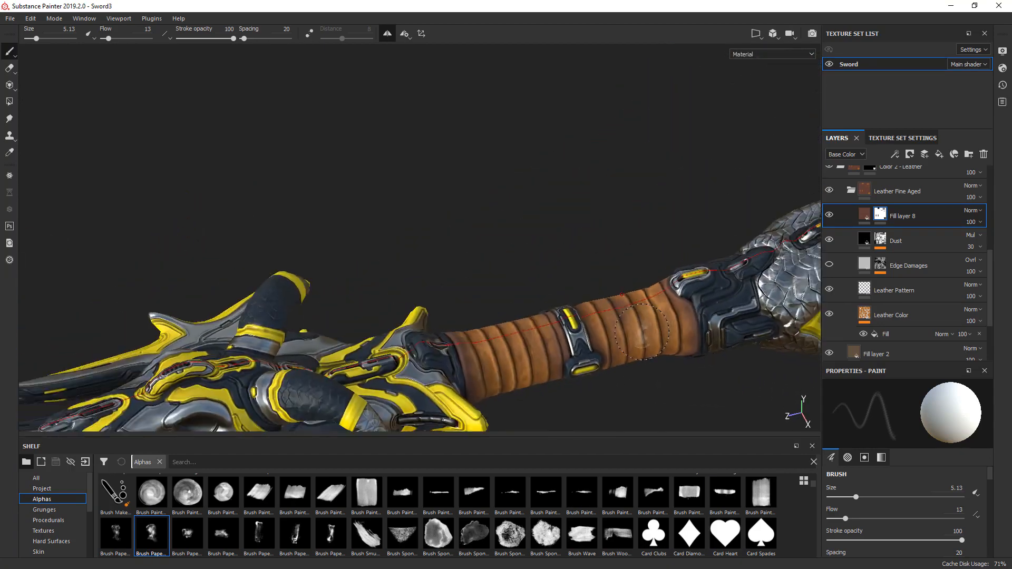
pyautogui.moveTo(641, 333)
pyautogui.keyDown('alt'); pyautogui.mouseDown()
pyautogui.moveTo(673, 389)
pyautogui.moveTo(584, 252)
pyautogui.moveTo(410, 269)
pyautogui.moveTo(423, 343)
pyautogui.mouseUp(); pyautogui.keyUp('alt')
pyautogui.scroll(5, 540, 268)
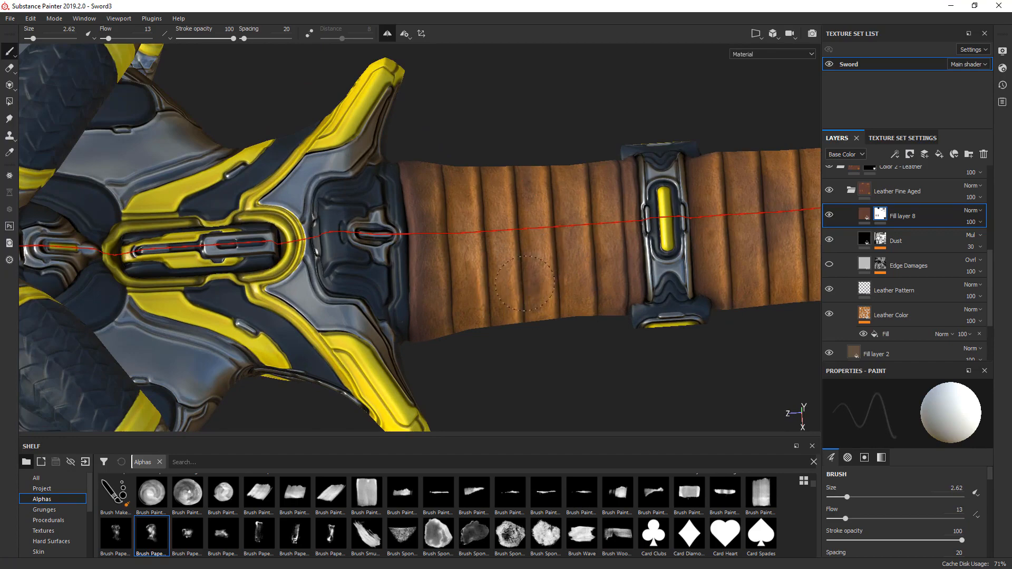
# - Touch up the mask over the handle's leather on both sides of the clasp with the dirty cloud brush, reducing its size to 1.5
pyautogui.moveTo(525, 283)
pyautogui.keyDown('alt'); pyautogui.mouseDown()
pyautogui.moveTo(587, 262)
pyautogui.moveTo(585, 189)
pyautogui.moveTo(619, 276)
pyautogui.mouseUp(); pyautogui.keyUp('alt')
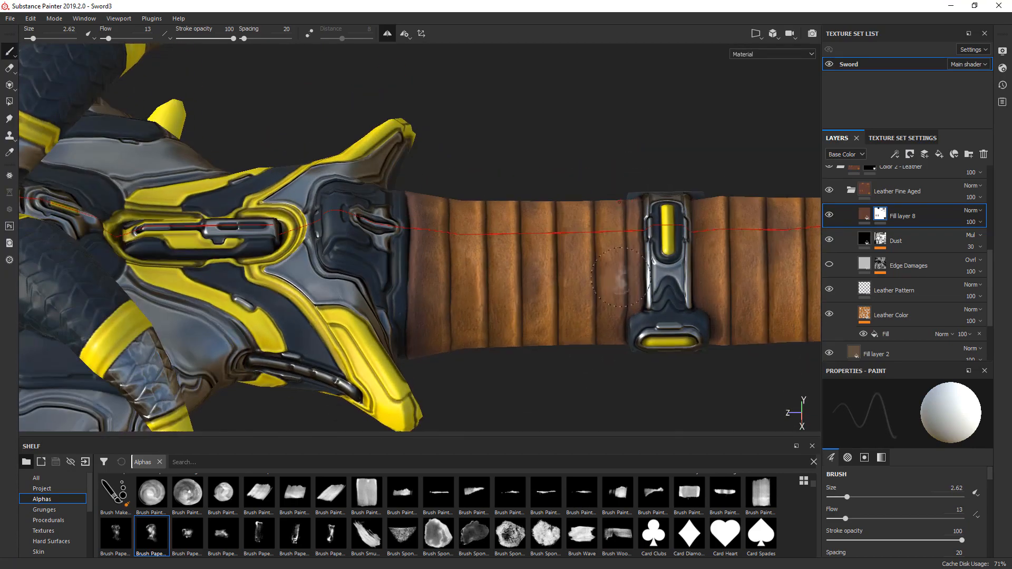
pyautogui.keyDown('alt'); pyautogui.moveTo(619, 277); pyautogui.dragTo(487, 316, button='middle'); pyautogui.keyUp('alt')
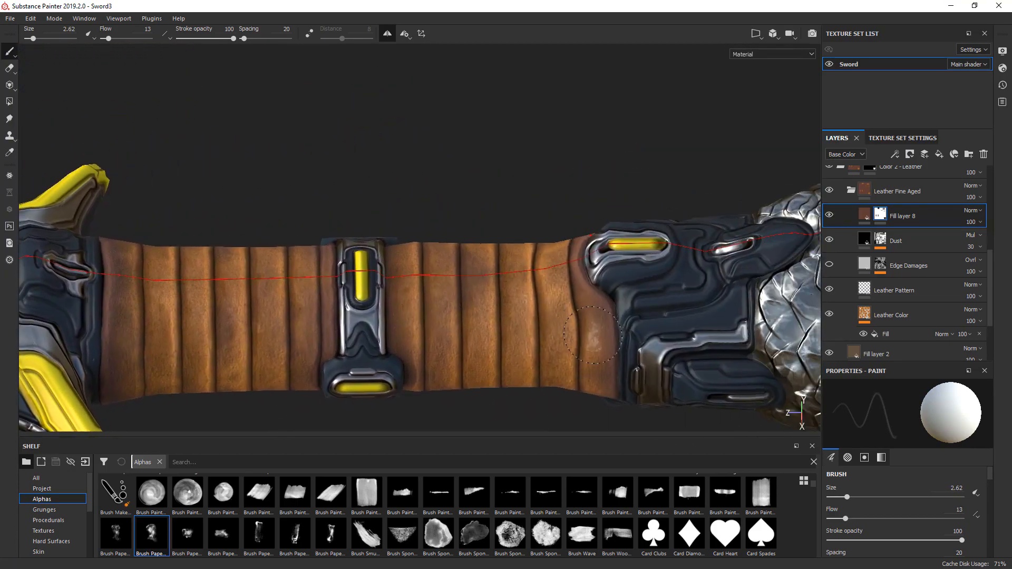
pyautogui.scroll(3, 594, 337)
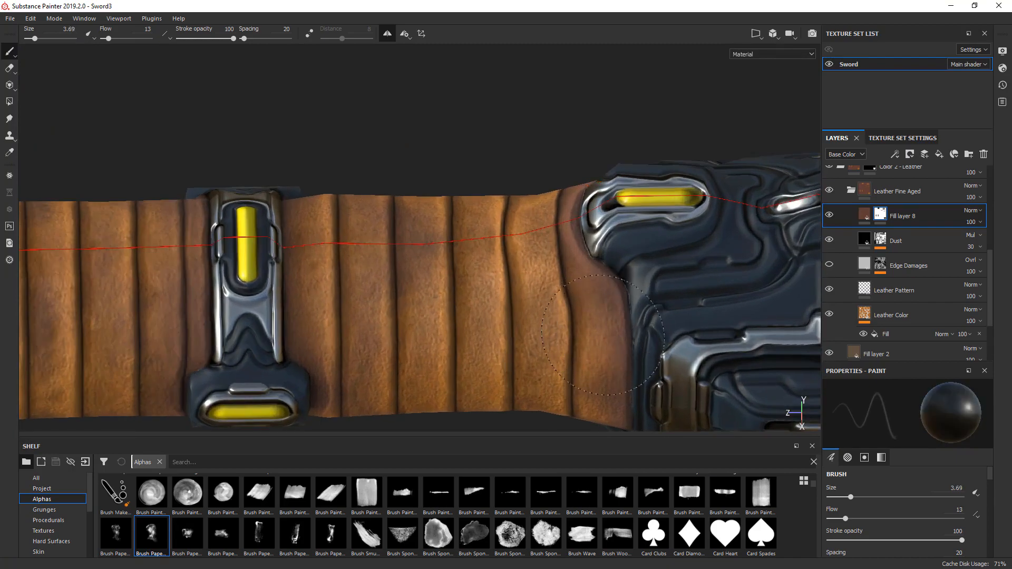
pyautogui.moveTo(578, 409)
pyautogui.keyDown('alt'); pyautogui.mouseDown()
pyautogui.moveTo(531, 258)
pyautogui.moveTo(527, 296)
pyautogui.mouseUp(); pyautogui.keyUp('alt')
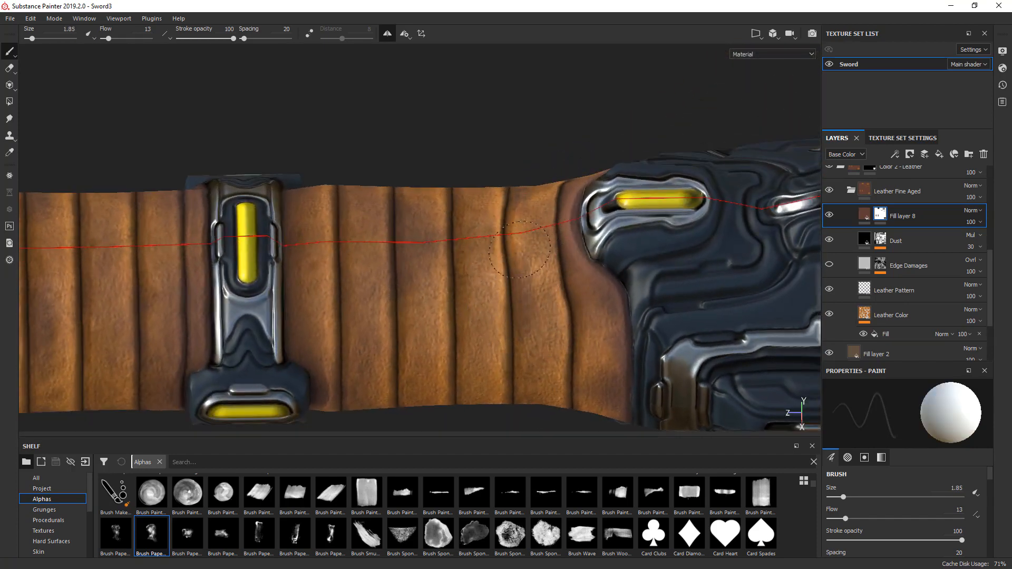
pyautogui.keyDown('alt'); pyautogui.moveTo(523, 357); pyautogui.dragTo(535, 232); pyautogui.keyUp('alt')
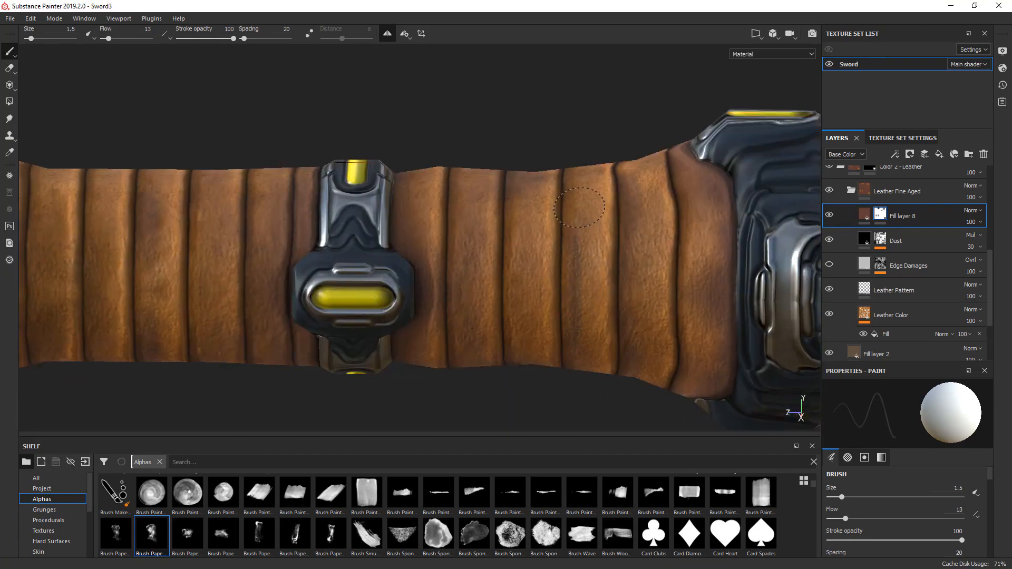
pyautogui.keyDown('alt'); pyautogui.moveTo(604, 265); pyautogui.dragTo(445, 260); pyautogui.keyUp('alt')
pyautogui.keyDown('alt'); pyautogui.moveTo(445, 261); pyautogui.dragTo(493, 251, button='middle'); pyautogui.keyUp('alt')
pyautogui.scroll(3, 503, 284)
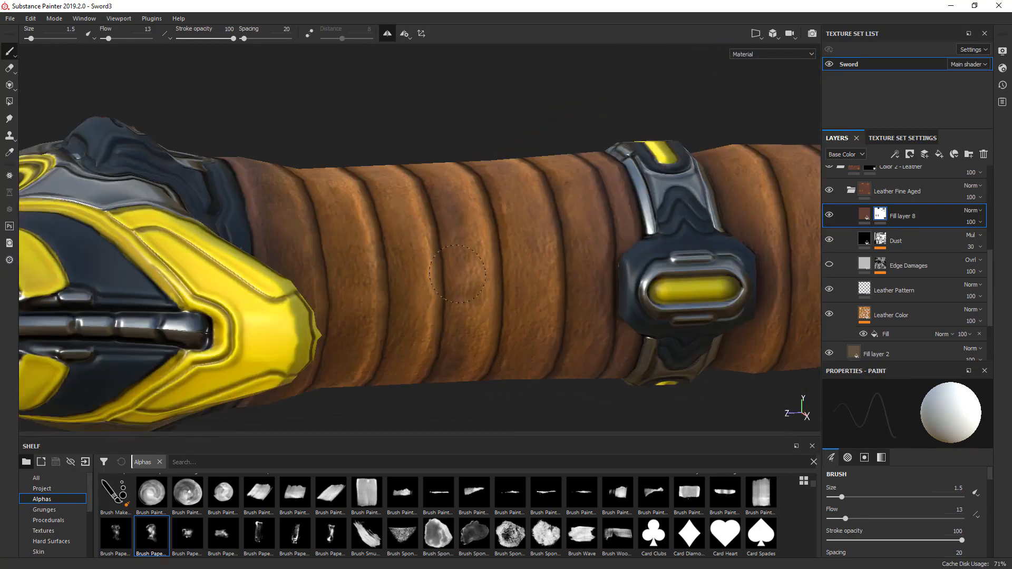
# - Paint the mask over the leather wrap at the blade's base, using white at size 1.5 and switching to black at size 2.38 for the edge strip
pyautogui.scroll(-5, 555, 283)
pyautogui.keyDown('alt'); pyautogui.moveTo(164, 285); pyautogui.dragTo(639, 272, button='middle'); pyautogui.keyUp('alt')
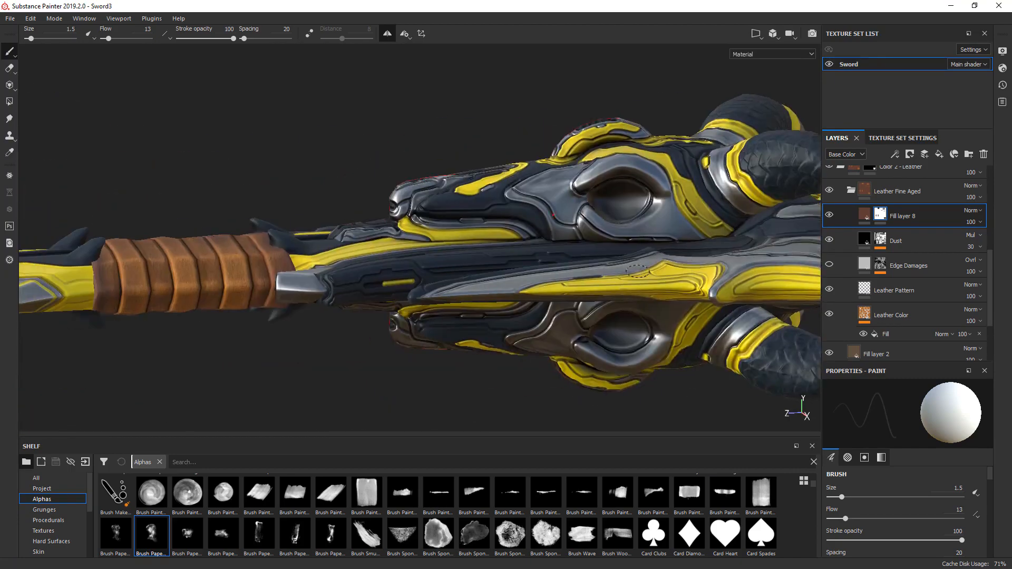
pyautogui.keyDown('alt'); pyautogui.moveTo(276, 293); pyautogui.dragTo(574, 314, button='middle'); pyautogui.keyUp('alt')
pyautogui.scroll(4, 485, 315)
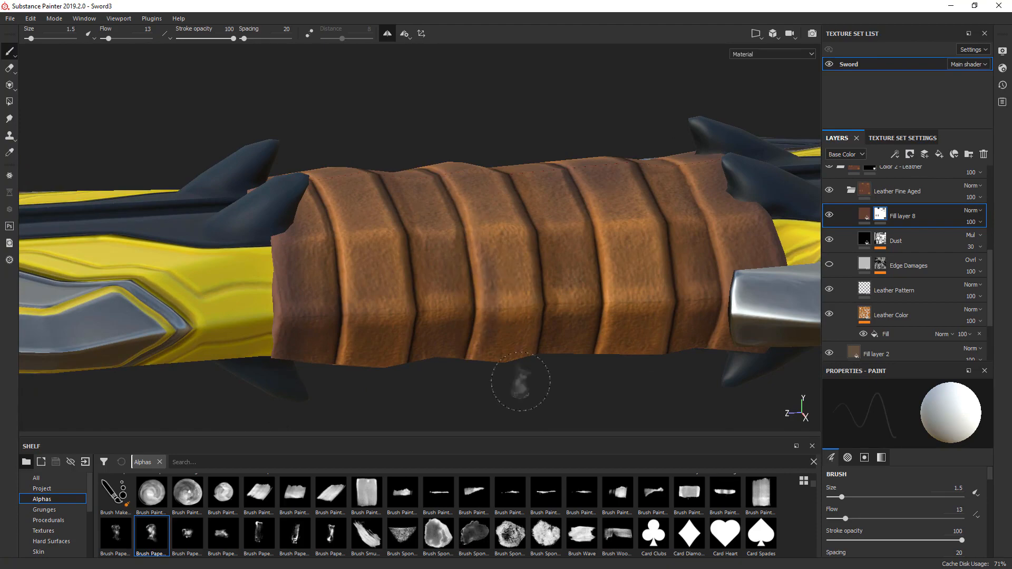
pyautogui.moveTo(520, 374)
pyautogui.keyDown('alt'); pyautogui.mouseDown()
pyautogui.moveTo(617, 287)
pyautogui.moveTo(733, 308)
pyautogui.moveTo(671, 332)
pyautogui.moveTo(614, 322)
pyautogui.mouseUp(); pyautogui.keyUp('alt')
pyautogui.scroll(-4, 611, 335)
pyautogui.scroll(2, 608, 218)
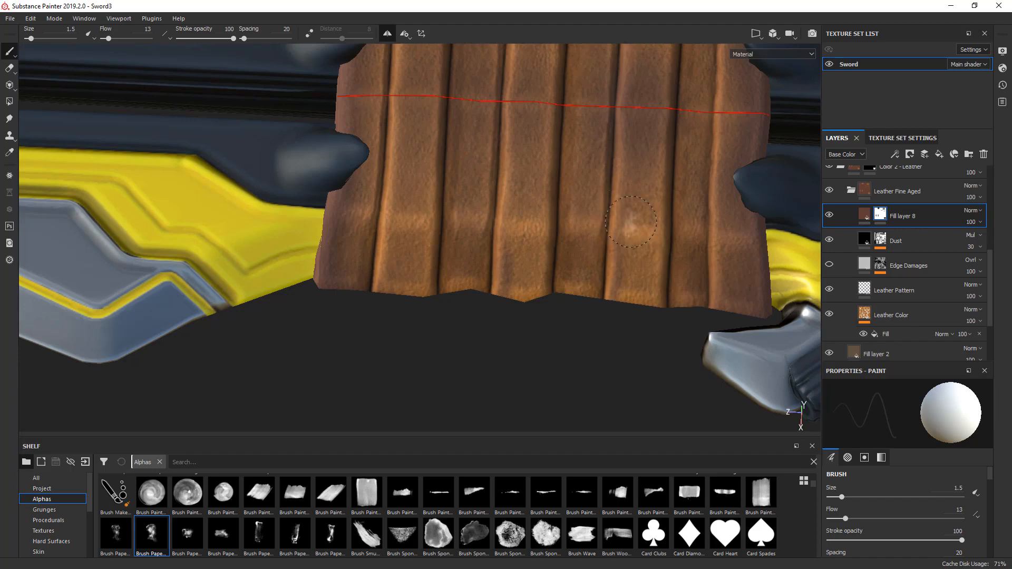
pyautogui.keyDown('alt'); pyautogui.moveTo(631, 222); pyautogui.dragTo(646, 295); pyautogui.keyUp('alt')
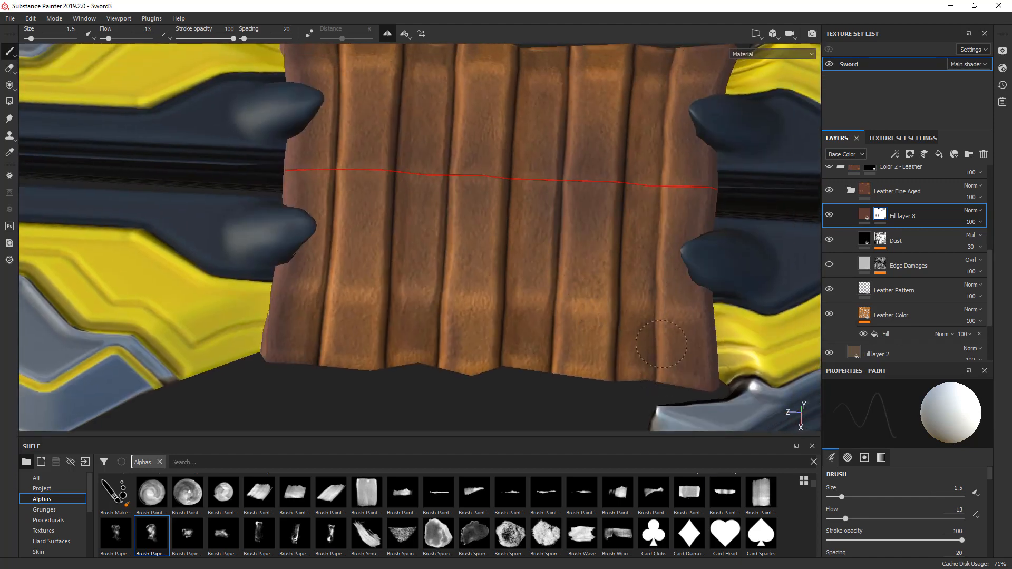
pyautogui.keyDown('alt'); pyautogui.moveTo(369, 230); pyautogui.dragTo(534, 225, button='middle'); pyautogui.keyUp('alt')
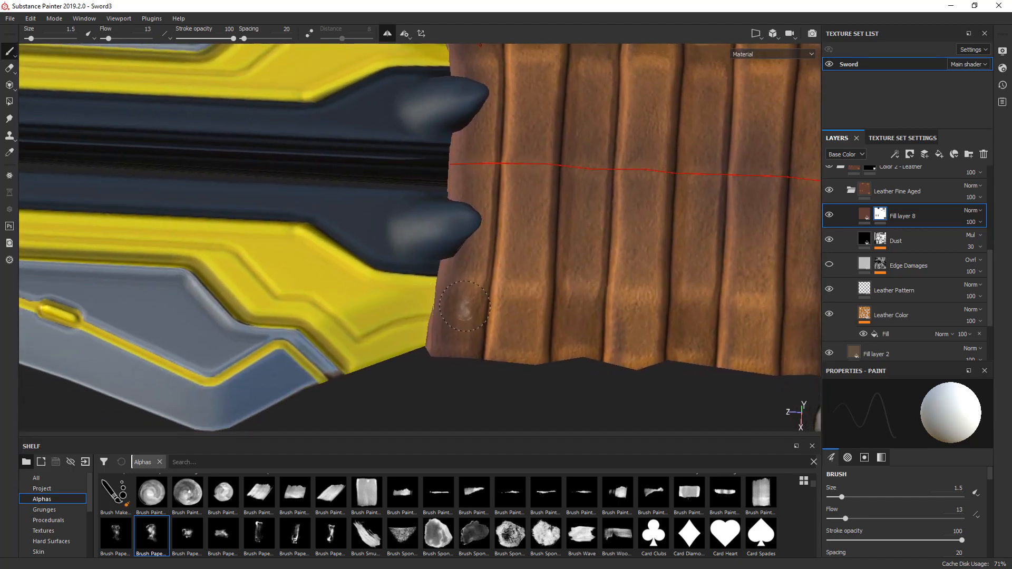
pyautogui.press('x')
pyautogui.keyDown('ctrl'); pyautogui.moveTo(465, 308); pyautogui.dragTo(471, 309, button='right'); pyautogui.keyUp('ctrl')
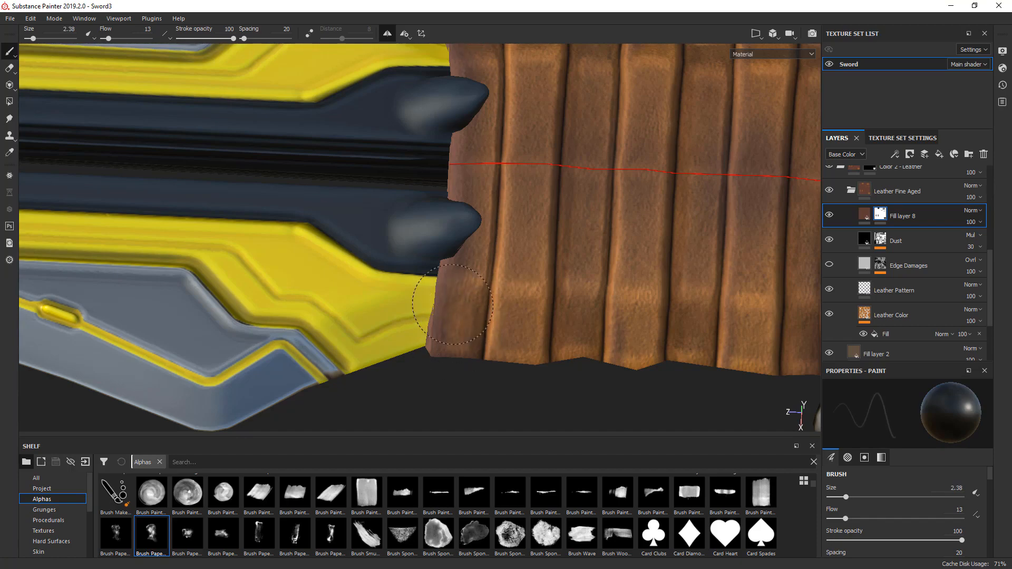
# - Inspect the blade wrap's roughness channel and return to the material view
pyautogui.scroll(-5, 548, 285)
pyautogui.keyDown('alt'); pyautogui.moveTo(533, 232); pyautogui.dragTo(558, 294); pyautogui.keyUp('alt')
pyautogui.press('c')
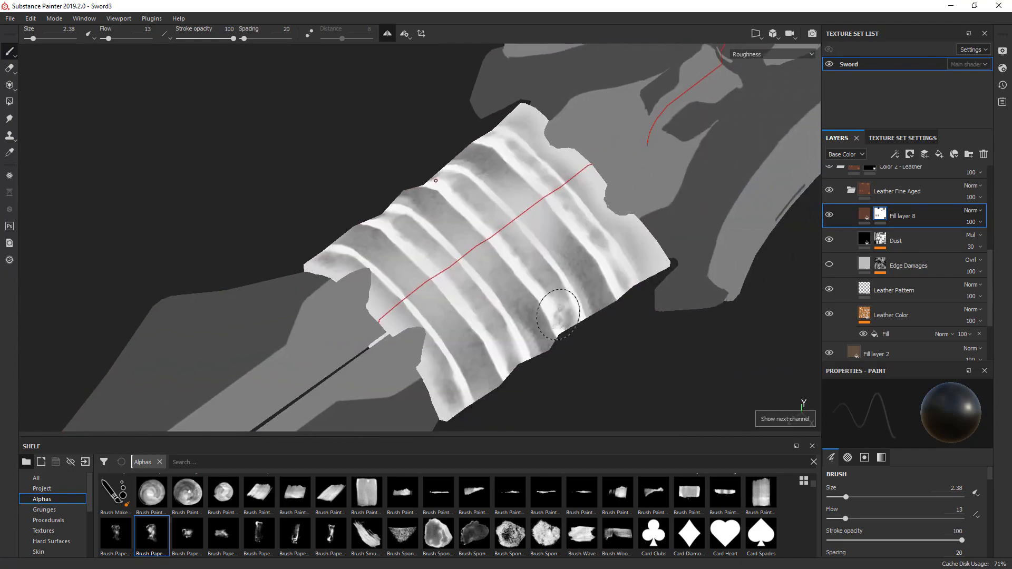
pyautogui.press('m')
# - Look over the whole sword and save the project as a new version named Sword4
pyautogui.scroll(-4, 569, 316)
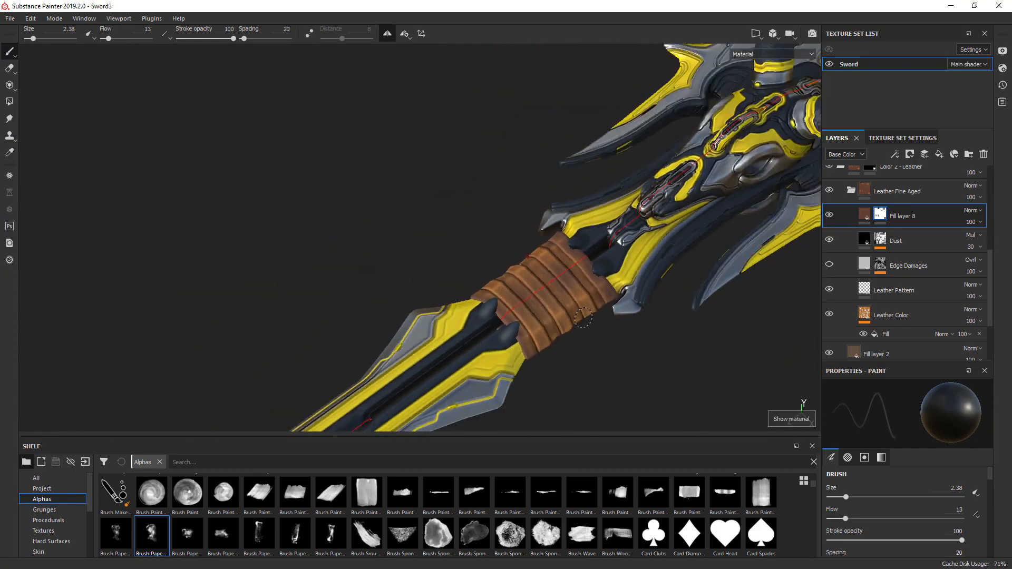
pyautogui.scroll(-3, 584, 318)
pyautogui.keyDown('alt'); pyautogui.moveTo(584, 318); pyautogui.dragTo(392, 372, button='middle'); pyautogui.keyUp('alt')
pyautogui.scroll(2, 392, 372)
pyautogui.keyDown('alt'); pyautogui.moveTo(392, 373); pyautogui.dragTo(414, 337); pyautogui.keyUp('alt')
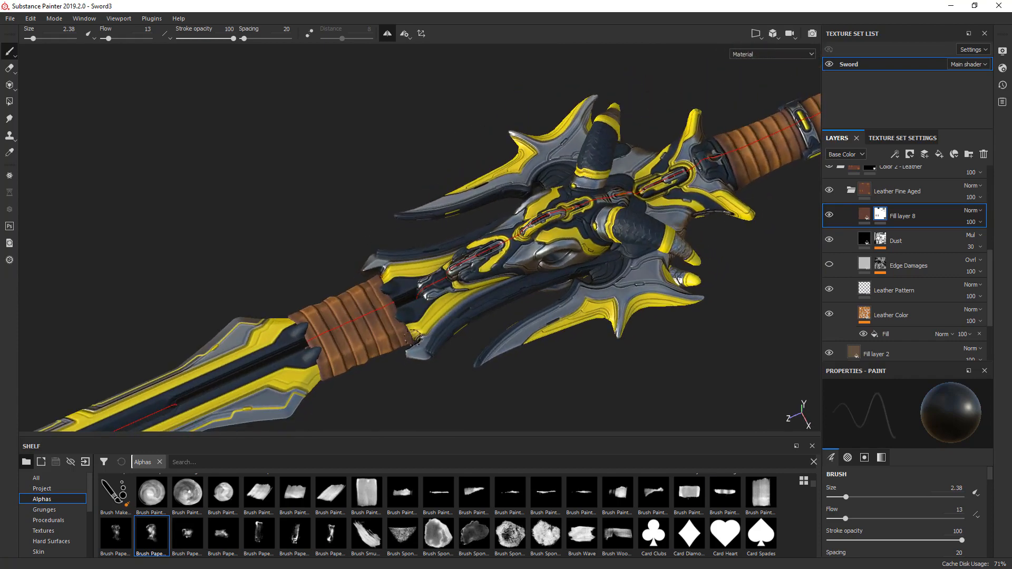
pyautogui.hotkey('ctrl', 'shift', 's')
# - Raise the Sword texture set's size to 4096 and check the handle's leather detail
pyautogui.scroll(5, 751, 179)
pyautogui.keyDown('alt'); pyautogui.moveTo(701, 213); pyautogui.dragTo(448, 385, button='middle'); pyautogui.keyUp('alt')
pyautogui.scroll(3, 727, 255)
pyautogui.keyDown('alt'); pyautogui.moveTo(727, 256); pyautogui.dragTo(627, 310, button='middle'); pyautogui.keyUp('alt')
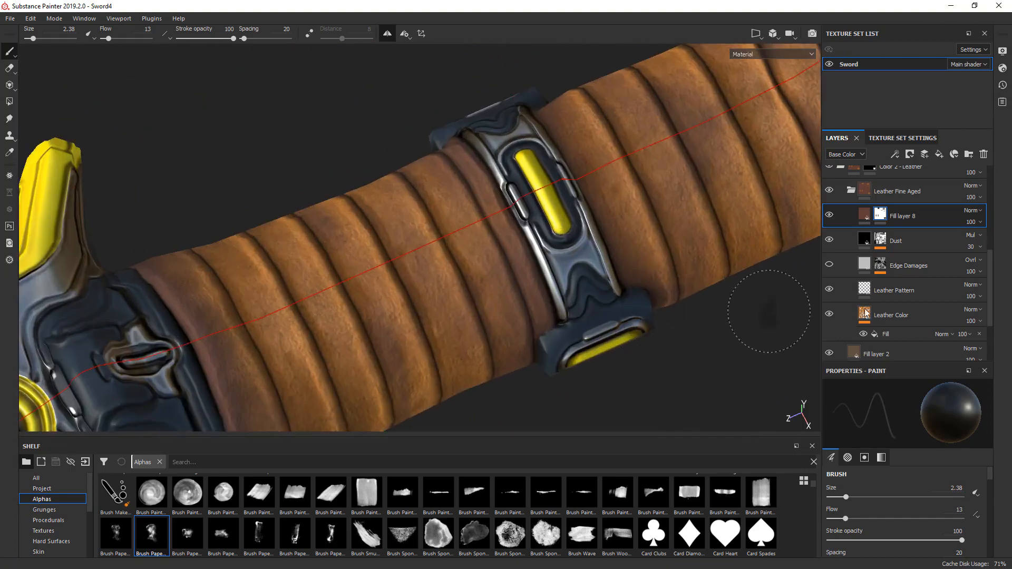
pyautogui.click(910, 138)
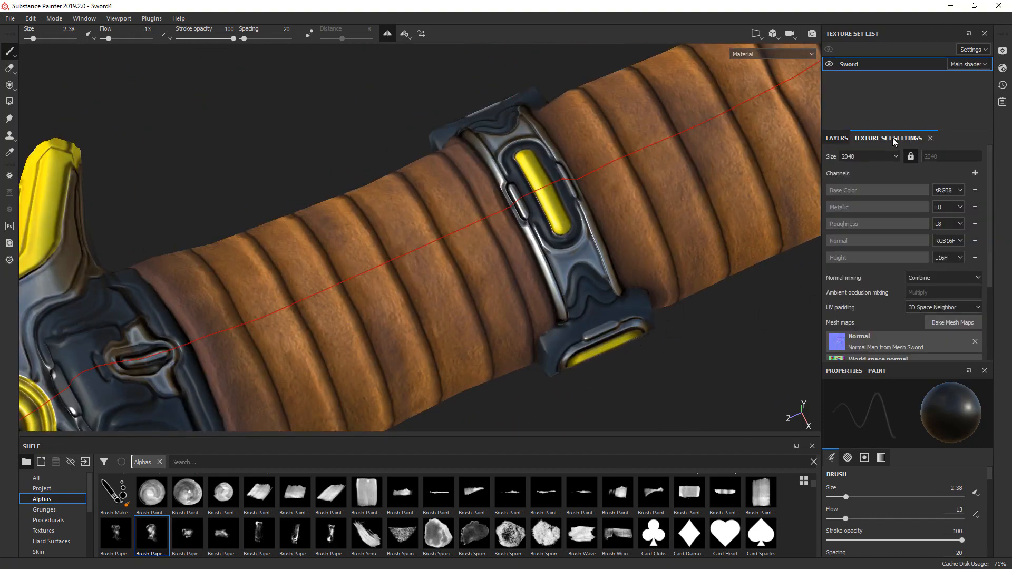
pyautogui.click(867, 156)
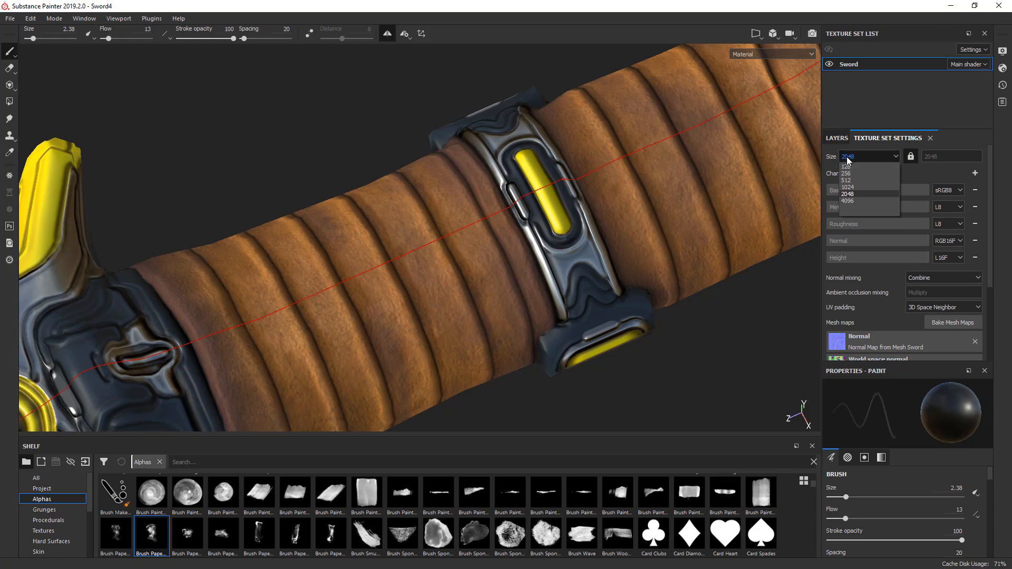
pyautogui.click(846, 201)
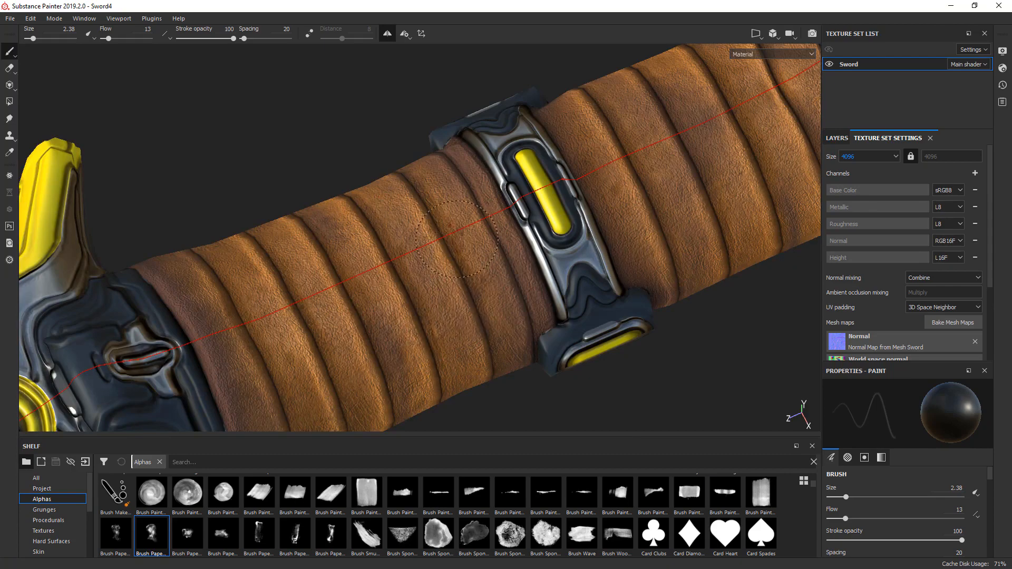
pyautogui.keyDown('alt'); pyautogui.moveTo(488, 263); pyautogui.dragTo(436, 267); pyautogui.keyUp('alt')
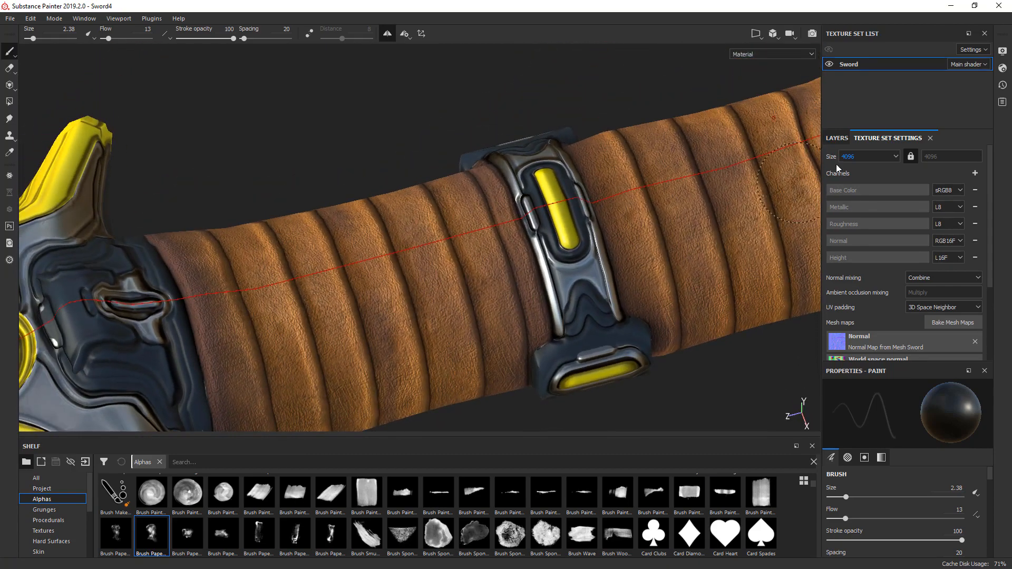
# - Compare the handle's leather with the Leather Pattern layer hidden and shown, and select that layer
pyautogui.click(843, 139)
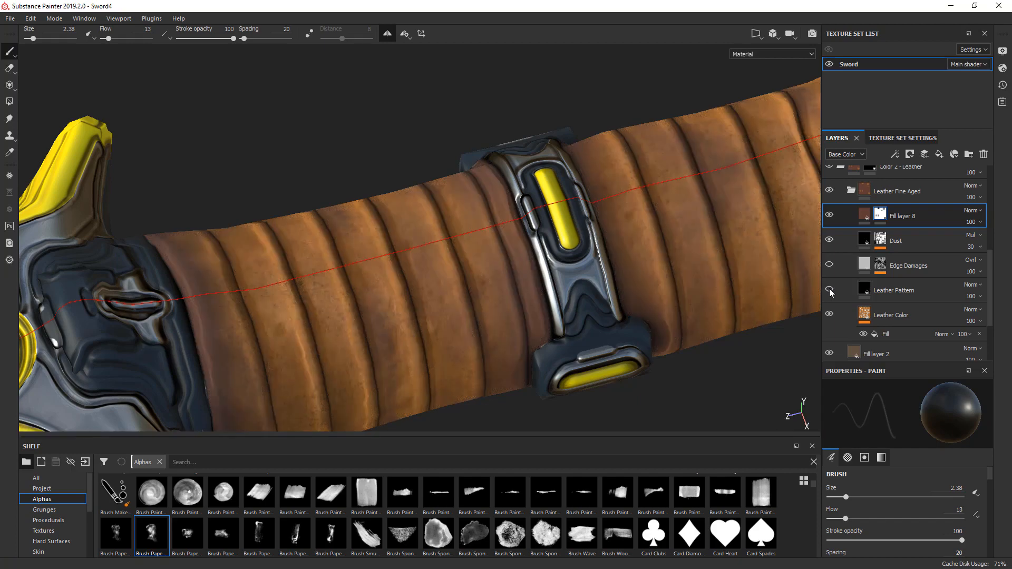
pyautogui.click(830, 290)
pyautogui.click(878, 289)
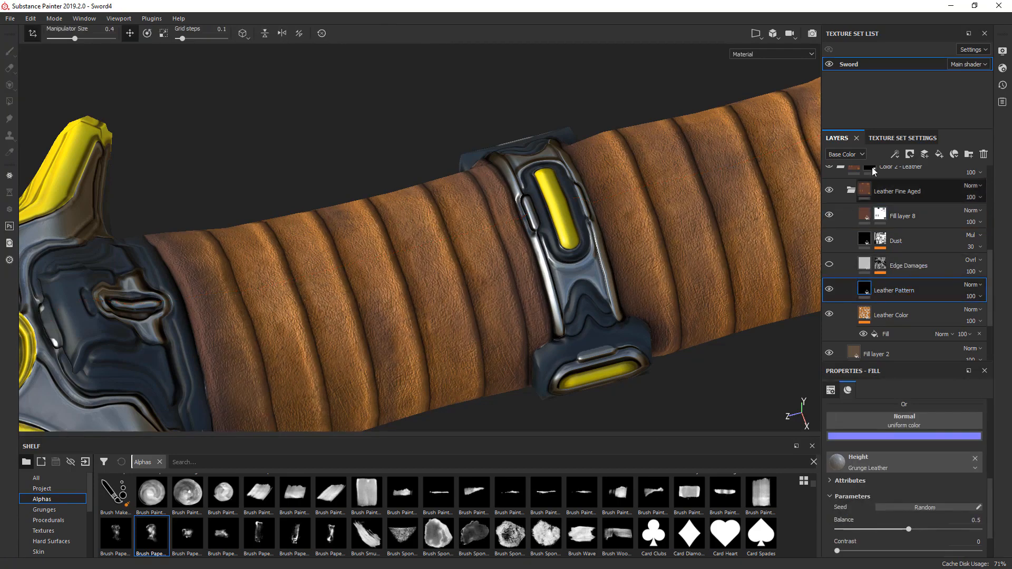
# - Switch the layer stack to the Height channel and set the Leather Pattern layer's height opacity to 2
pyautogui.click(846, 154)
pyautogui.click(839, 191)
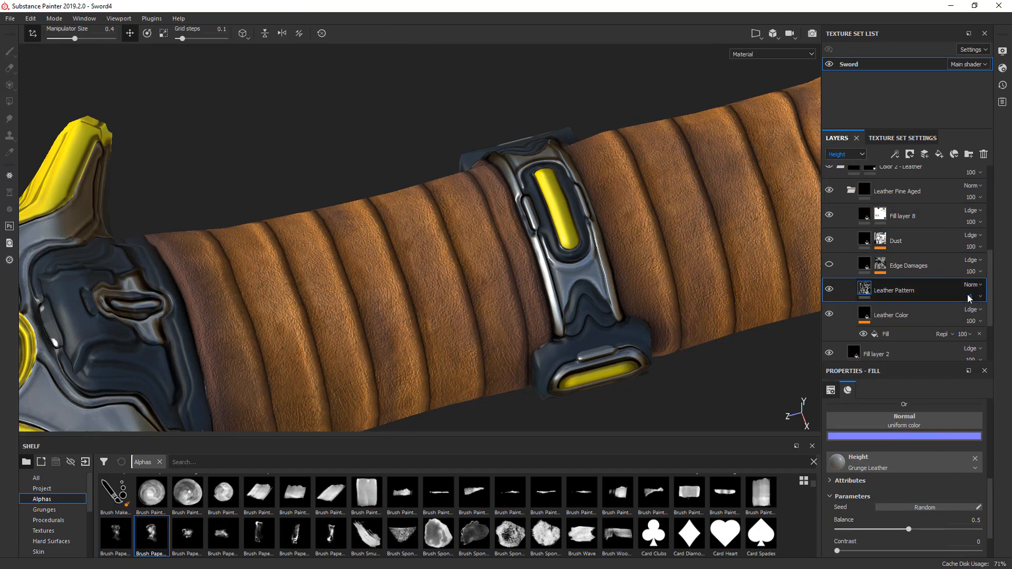
pyautogui.click(969, 297)
pyautogui.click(1000, 308)
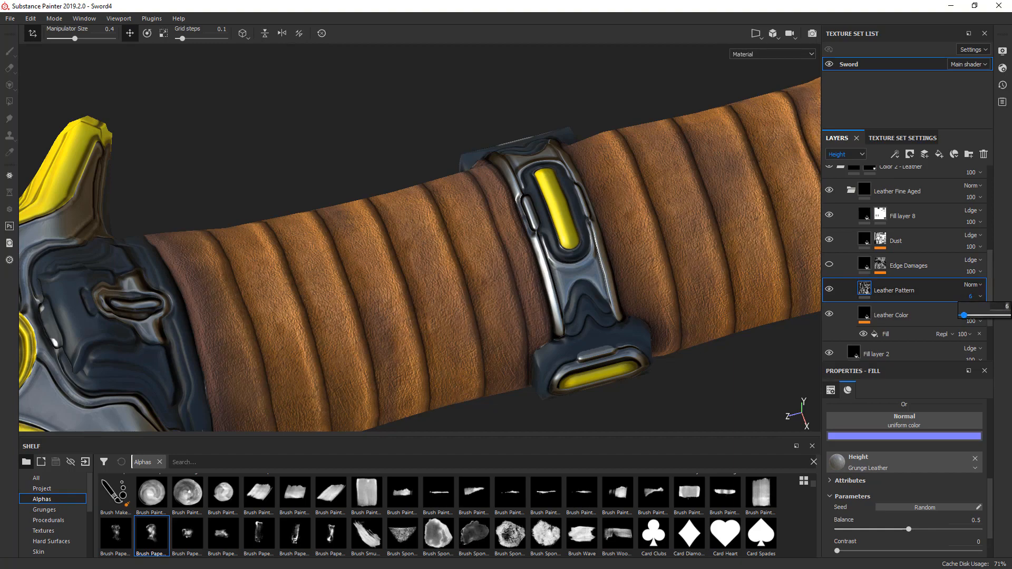
pyautogui.write('2')
pyautogui.press('Return')
# - Duplicate the Leather Pattern layer and set the copy's height texture to Grunge Leather Damaged
pyautogui.keyDown('alt'); pyautogui.moveTo(403, 190); pyautogui.dragTo(436, 257); pyautogui.keyUp('alt')
pyautogui.keyDown('alt'); pyautogui.moveTo(436, 257); pyautogui.dragTo(465, 219, button='right'); pyautogui.keyUp('alt')
pyautogui.keyDown('alt'); pyautogui.moveTo(497, 237); pyautogui.dragTo(517, 211); pyautogui.keyUp('alt')
pyautogui.keyDown('alt'); pyautogui.moveTo(516, 244); pyautogui.dragTo(434, 231, button='middle'); pyautogui.keyUp('alt')
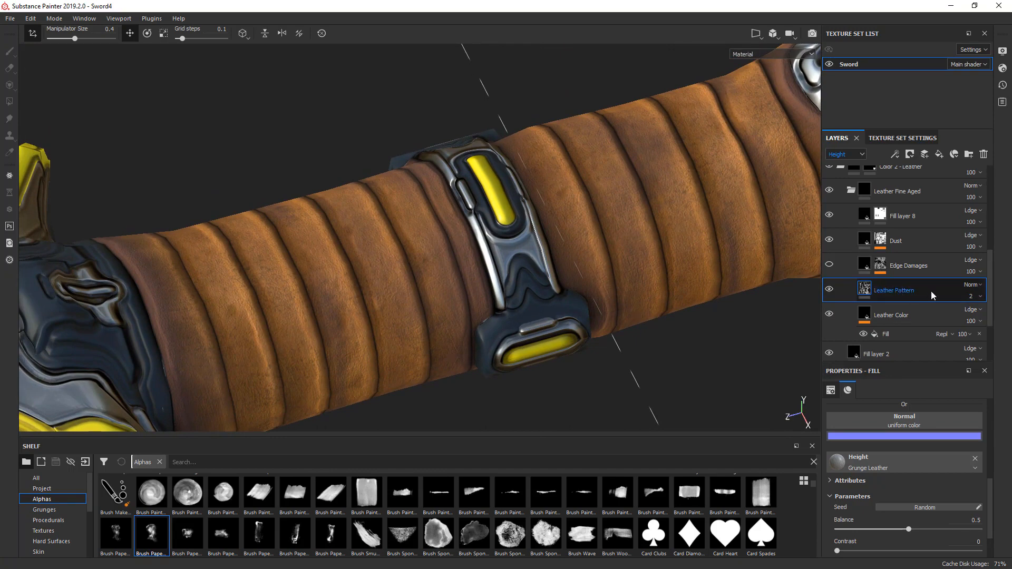
pyautogui.hotkey('ctrl', 'd')
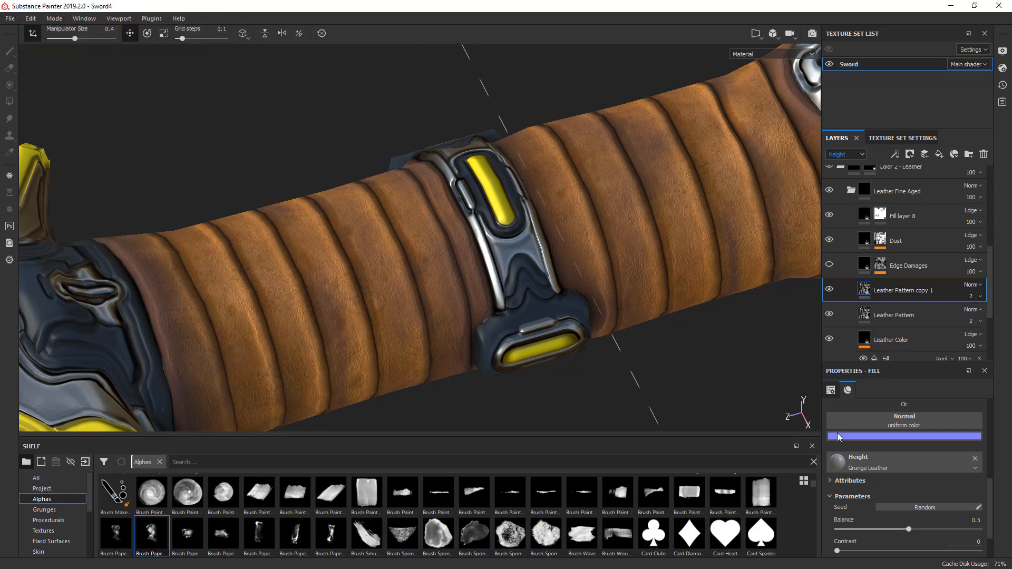
pyautogui.click(863, 464)
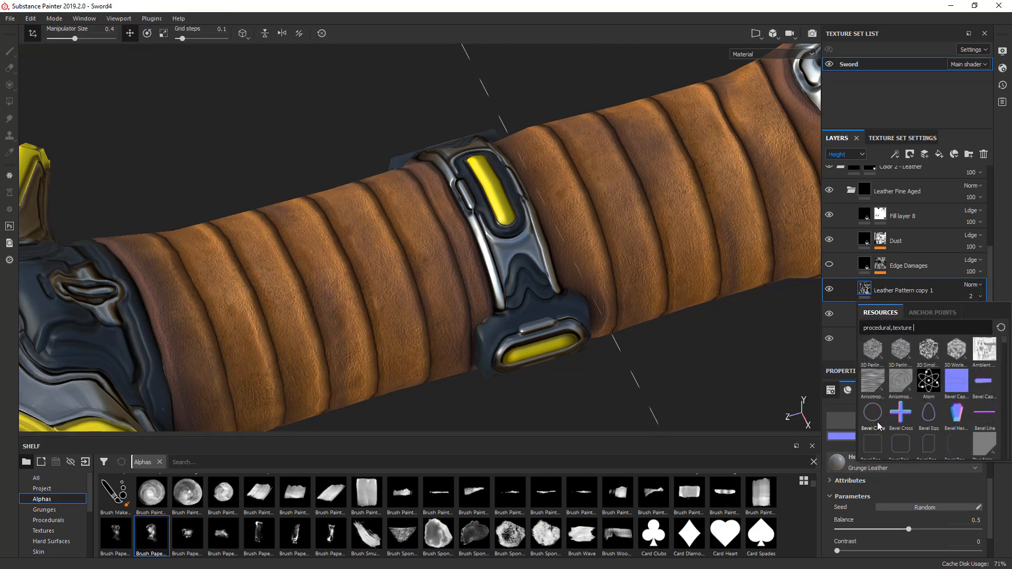
pyautogui.moveTo(877, 422)
pyautogui.write('leather')
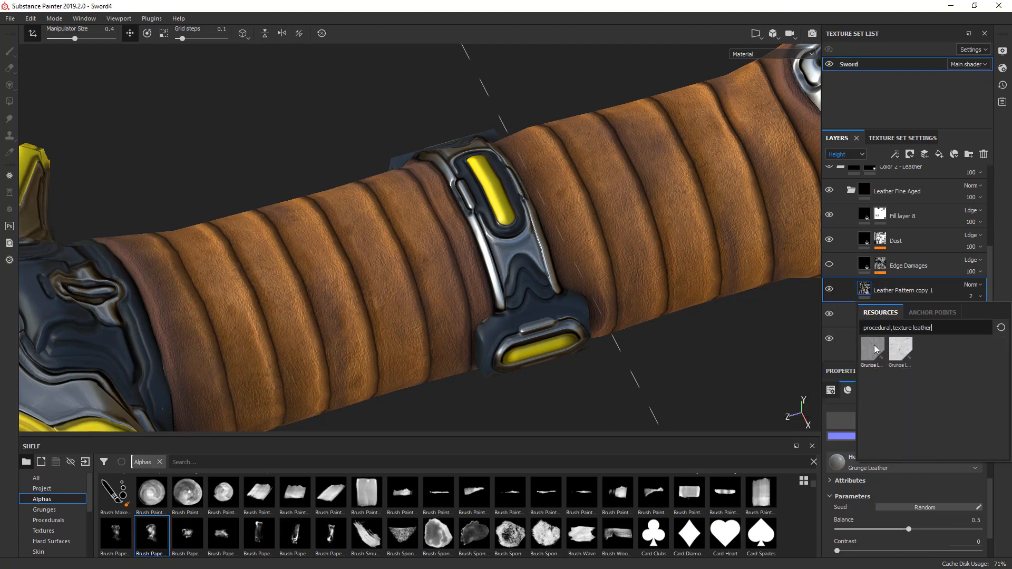
pyautogui.click(907, 354)
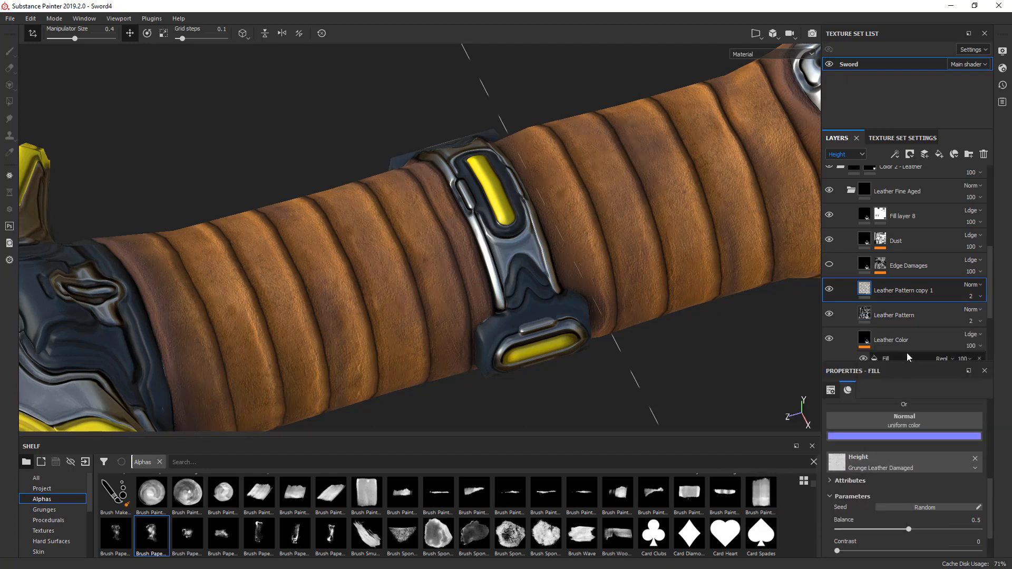
# - Set the contrast of the copied layer's Grunge Leather Damaged height texture to 0.7
pyautogui.keyDown('alt'); pyautogui.moveTo(748, 287); pyautogui.dragTo(733, 327); pyautogui.keyUp('alt')
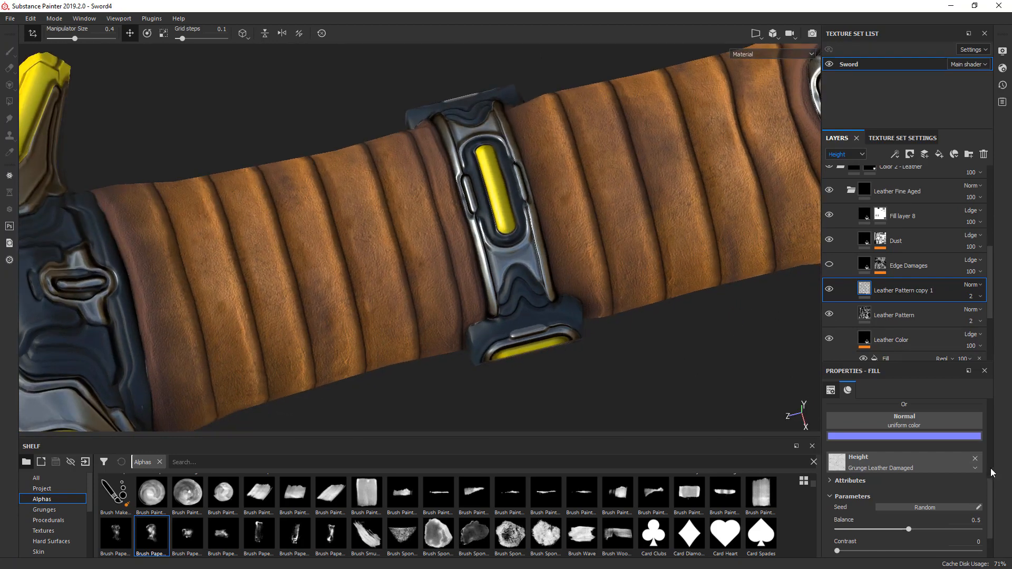
pyautogui.scroll(1, 991, 493)
pyautogui.moveTo(990, 490); pyautogui.dragTo(995, 428)
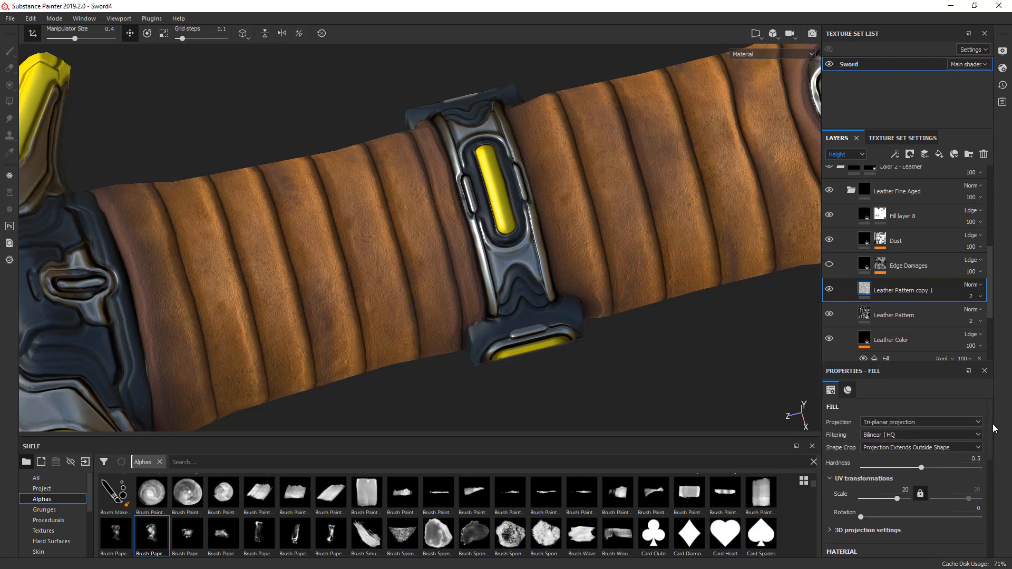
pyautogui.keyDown('alt'); pyautogui.moveTo(572, 369); pyautogui.dragTo(732, 349); pyautogui.keyUp('alt')
pyautogui.moveTo(989, 454); pyautogui.dragTo(993, 550)
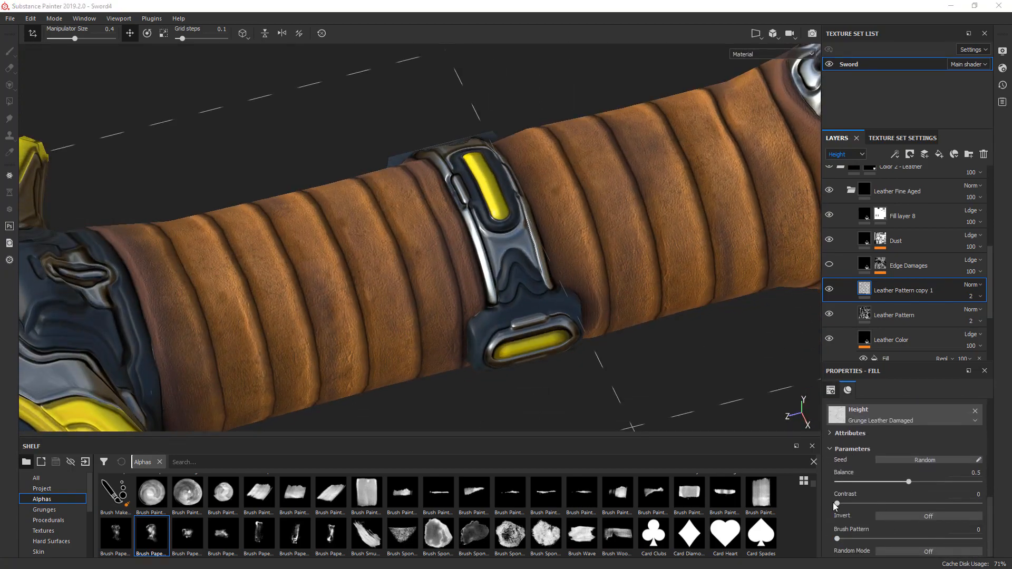
pyautogui.moveTo(837, 503); pyautogui.dragTo(873, 503)
pyautogui.click(936, 504)
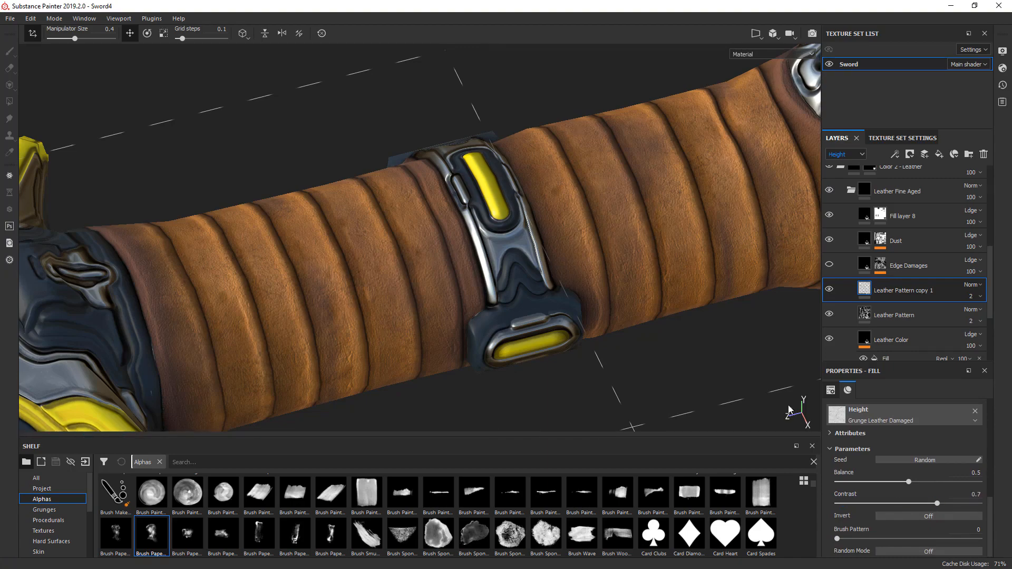
# - Examine the handle leather's grain from another angle and in the roughness channel
pyautogui.keyDown('alt'); pyautogui.moveTo(613, 253); pyautogui.dragTo(596, 289); pyautogui.keyUp('alt')
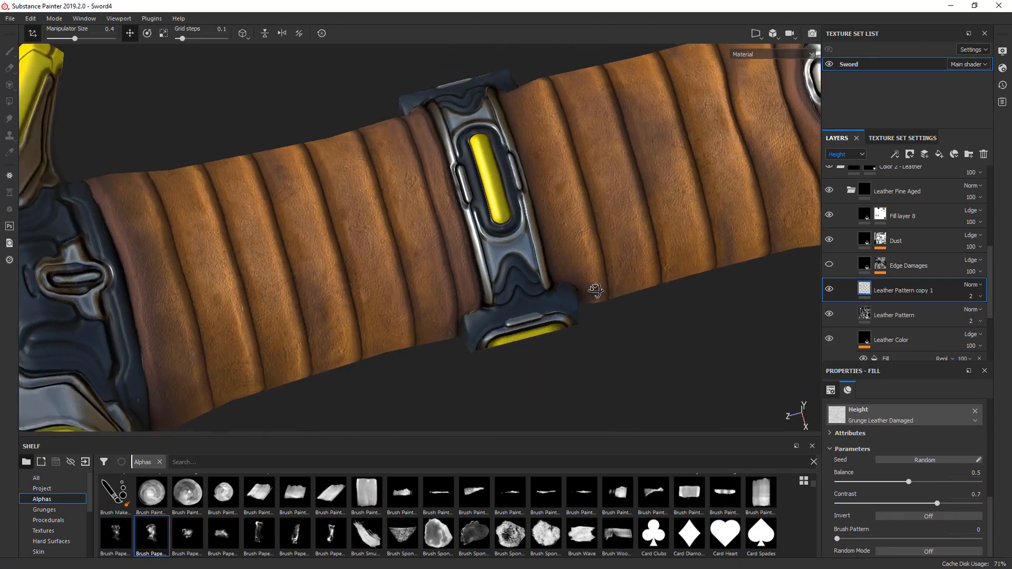
pyautogui.press('c')
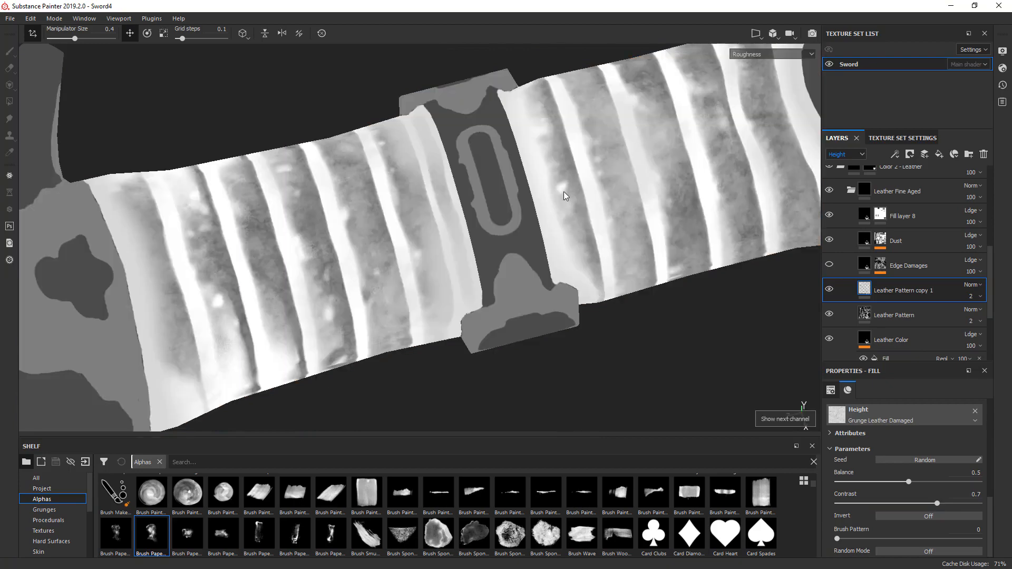
# - Check the Leather Pattern copy 1 layer's relief in the Normal+Height+Mesh view by toggling its visibility, and return to the material view
pyautogui.press('c')
pyautogui.press('c')
pyautogui.press('c')
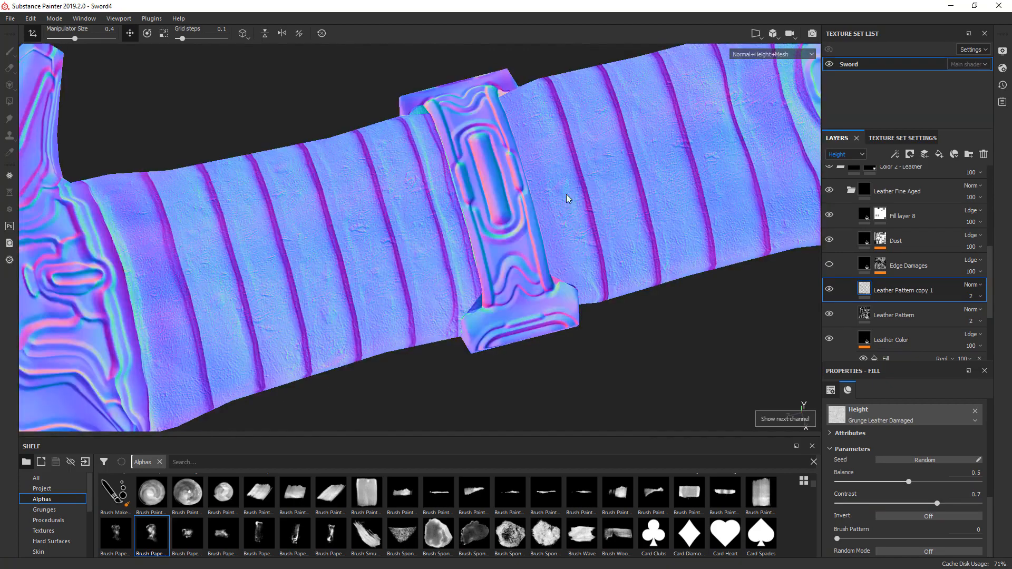
pyautogui.click(828, 290)
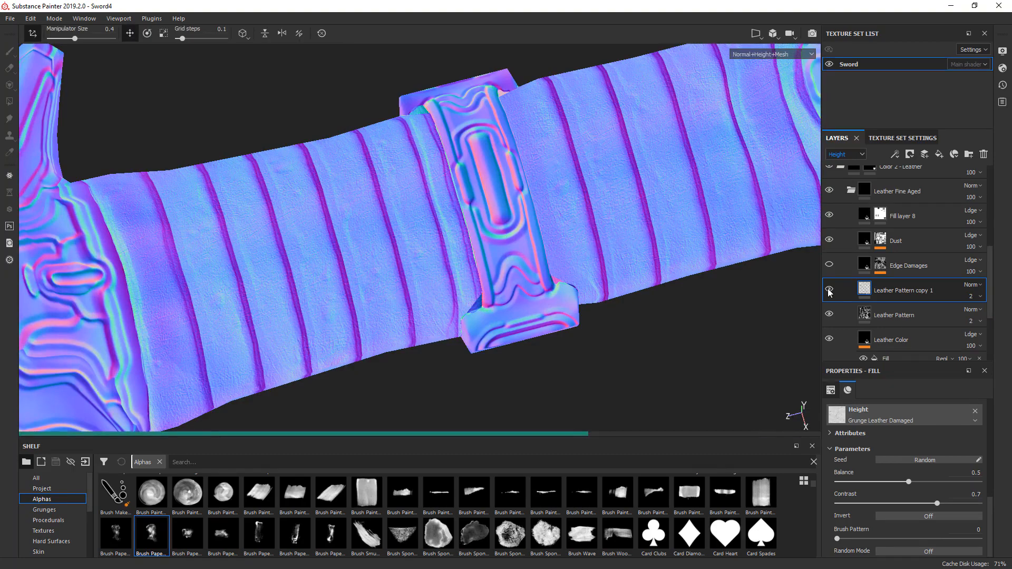
pyautogui.press('m')
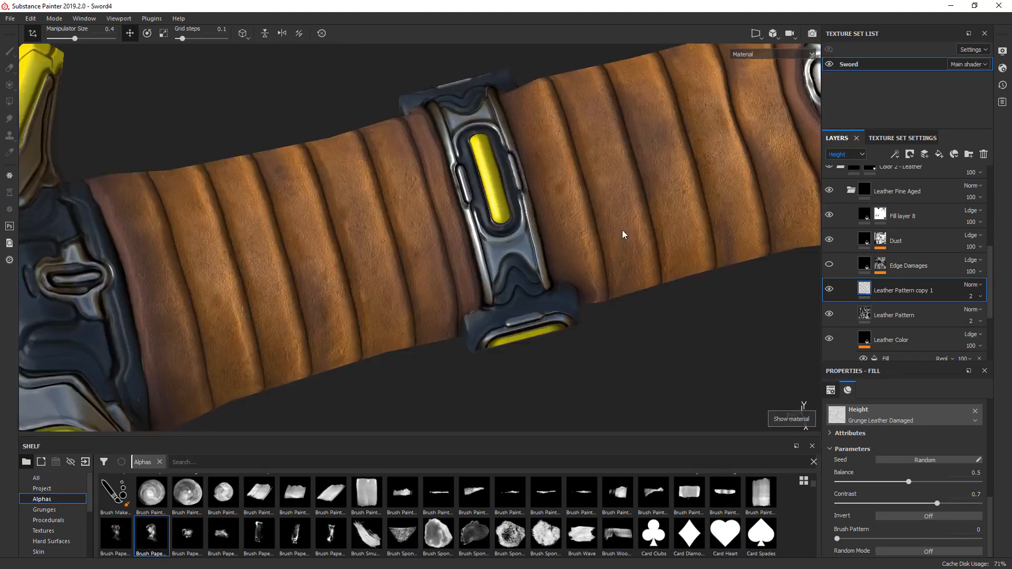
# - Set the height opacity of the Leather Pattern copy 1 layer to 3
pyautogui.keyDown('alt'); pyautogui.moveTo(623, 230); pyautogui.dragTo(517, 208); pyautogui.keyUp('alt')
pyautogui.keyDown('alt'); pyautogui.moveTo(368, 223); pyautogui.dragTo(628, 199, button='middle'); pyautogui.keyUp('alt')
pyautogui.keyDown('alt'); pyautogui.moveTo(440, 258); pyautogui.dragTo(875, 198, button='middle'); pyautogui.keyUp('alt')
pyautogui.keyDown('alt'); pyautogui.moveTo(322, 306); pyautogui.dragTo(546, 193, button='middle'); pyautogui.keyUp('alt')
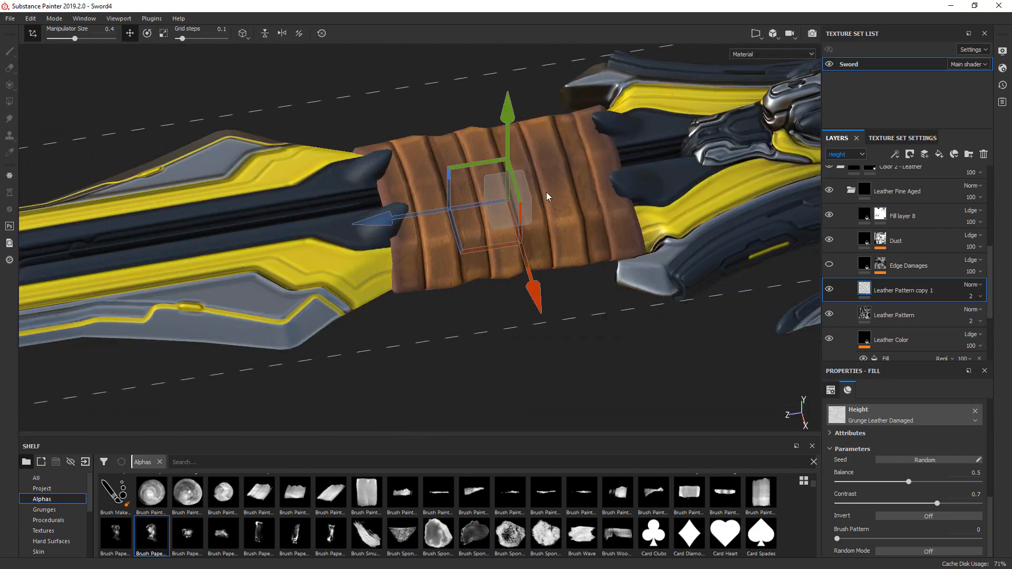
pyautogui.moveTo(546, 193)
pyautogui.keyDown('alt'); pyautogui.mouseDown(button='right')
pyautogui.moveTo(584, 312)
pyautogui.moveTo(643, 422)
pyautogui.mouseUp(button='right'); pyautogui.keyUp('alt')
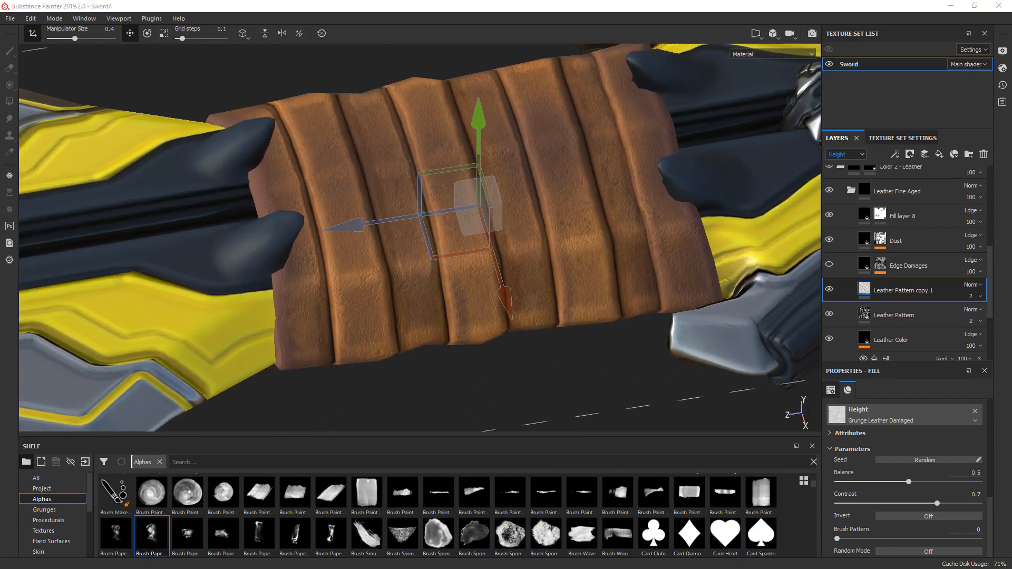
pyautogui.click(971, 297)
pyautogui.click(995, 307)
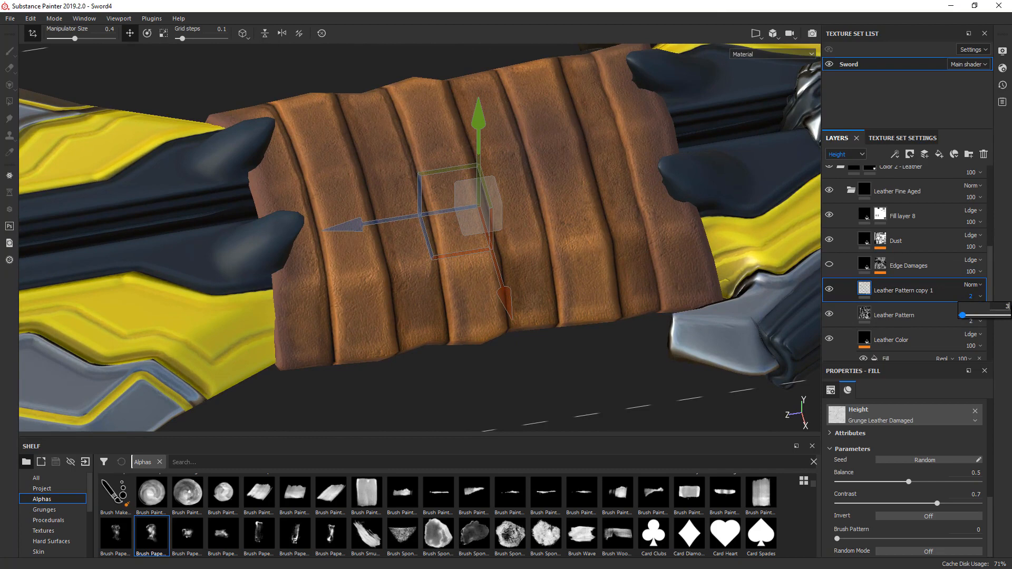
pyautogui.press('Return')
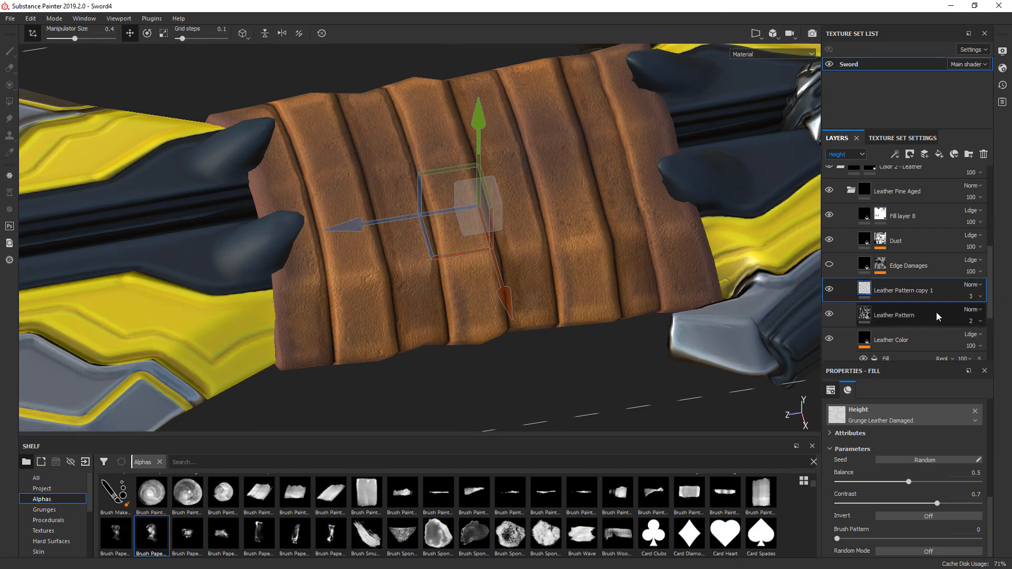
# - Set the height opacity of the original Leather Pattern layer to 1
pyautogui.click(973, 323)
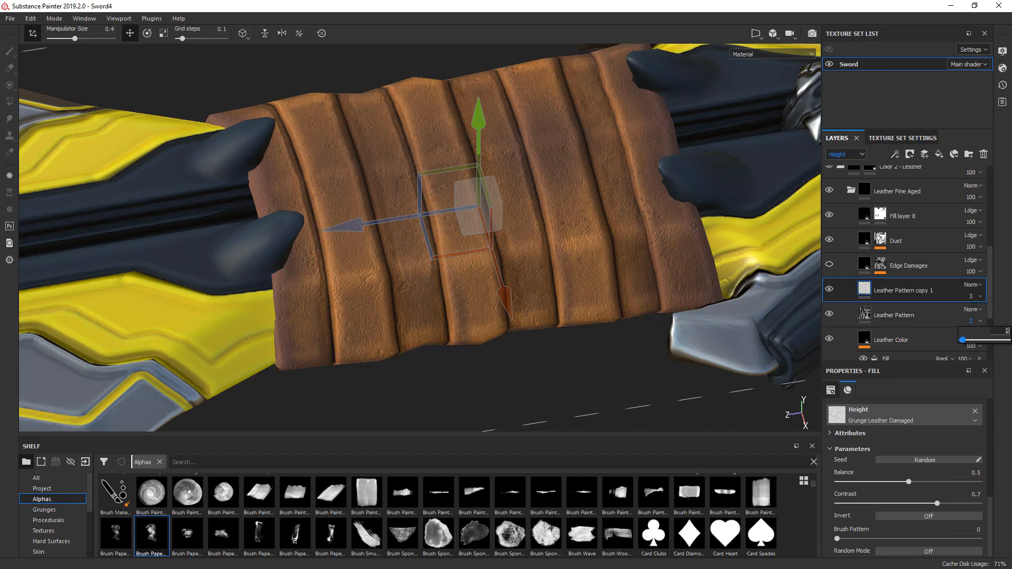
pyautogui.write('1')
pyautogui.press('Return')
pyautogui.click(643, 373)
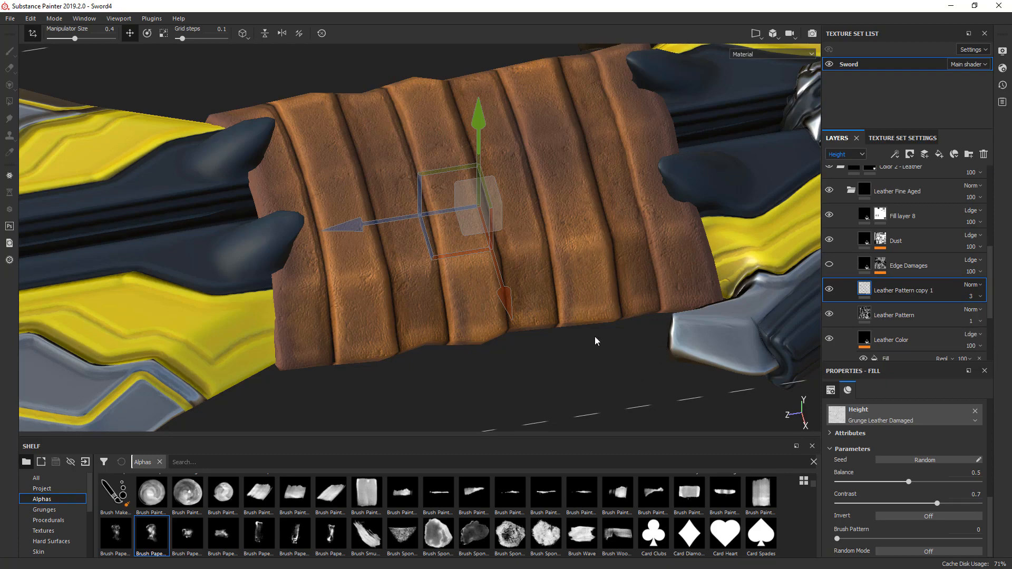
pyautogui.keyDown('alt'); pyautogui.moveTo(596, 340); pyautogui.dragTo(606, 364); pyautogui.keyUp('alt')
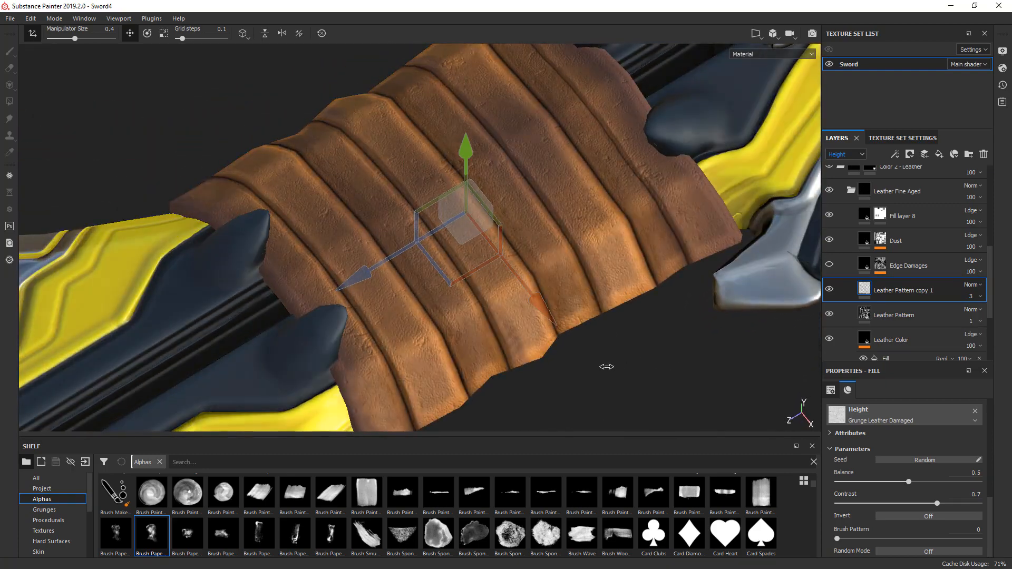
# - Compare the leather wrap with the Leather Pattern copy 1 layer hidden and shown from different angles
pyautogui.click(830, 292)
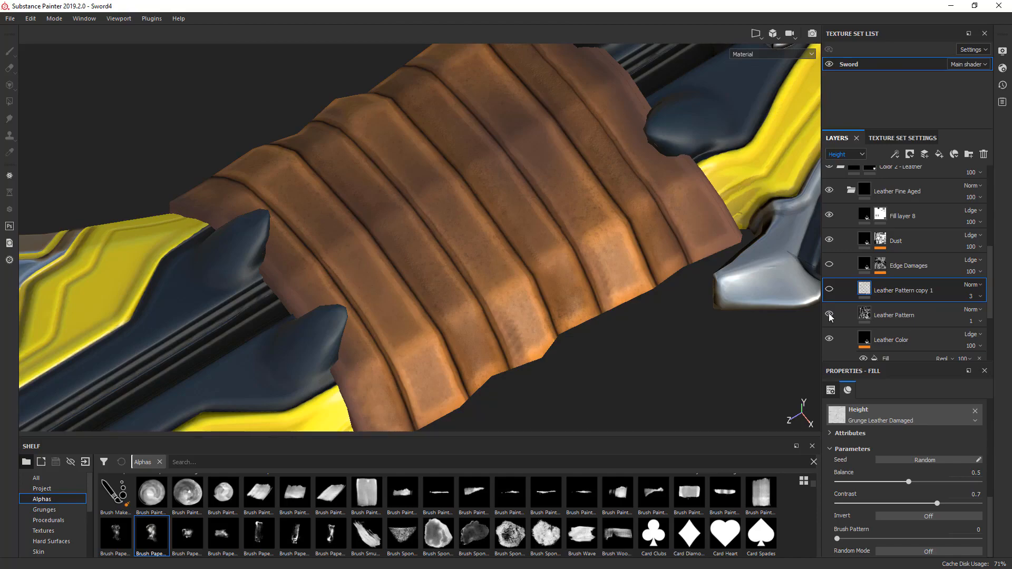
pyautogui.click(830, 293)
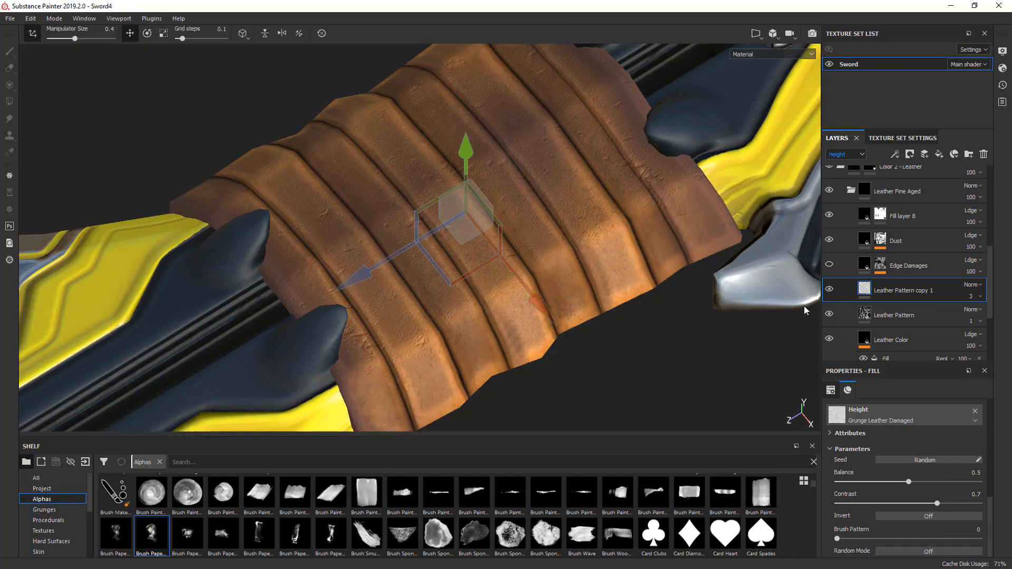
pyautogui.keyDown('alt'); pyautogui.moveTo(693, 351); pyautogui.dragTo(603, 356); pyautogui.keyUp('alt')
pyautogui.click(827, 293)
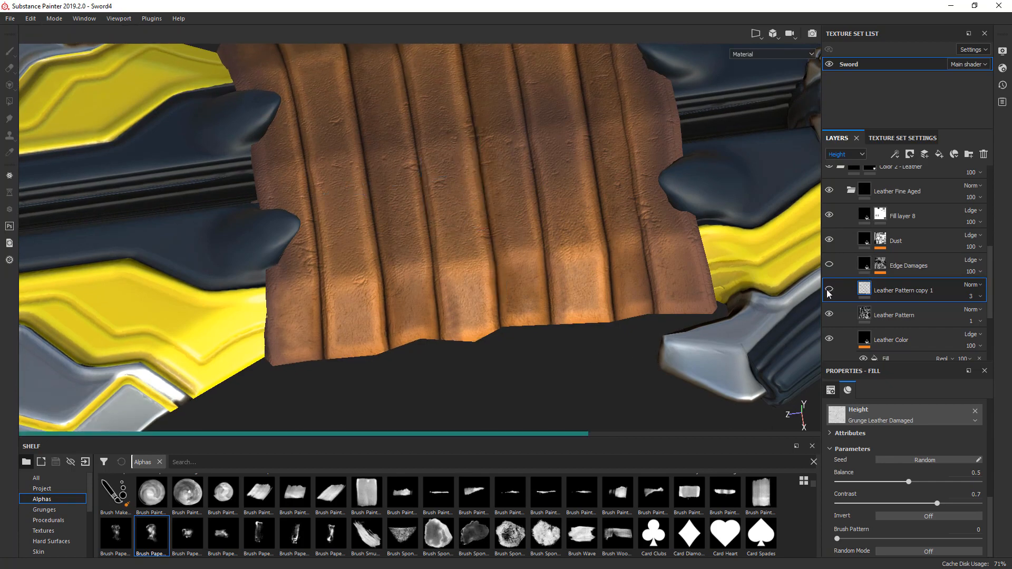
pyautogui.click(829, 293)
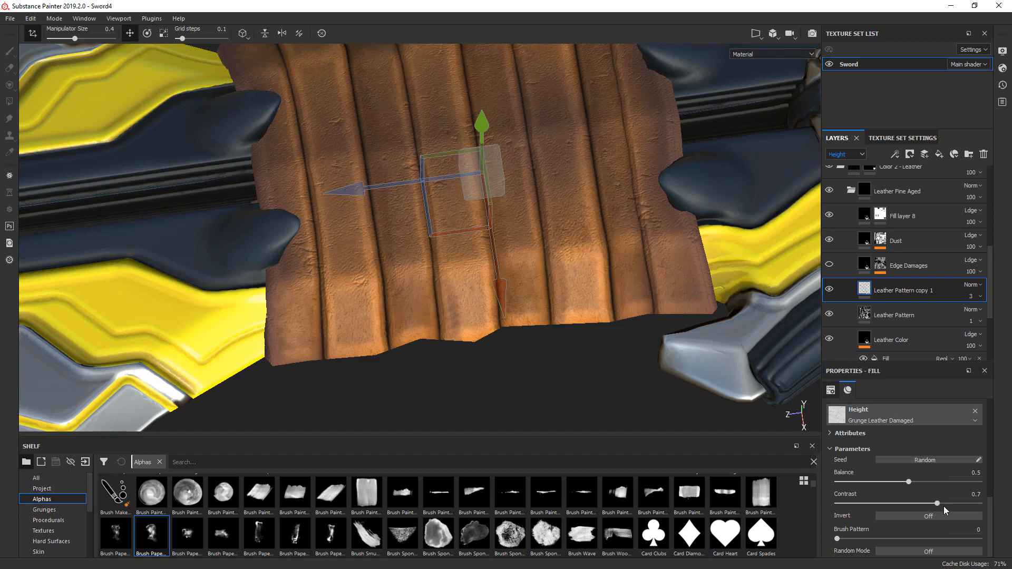
# - Set the Grunge Leather Damaged height texture's contrast to 1 and its balance to 0.79
pyautogui.moveTo(938, 504); pyautogui.dragTo(983, 504)
pyautogui.moveTo(909, 482); pyautogui.dragTo(950, 482)
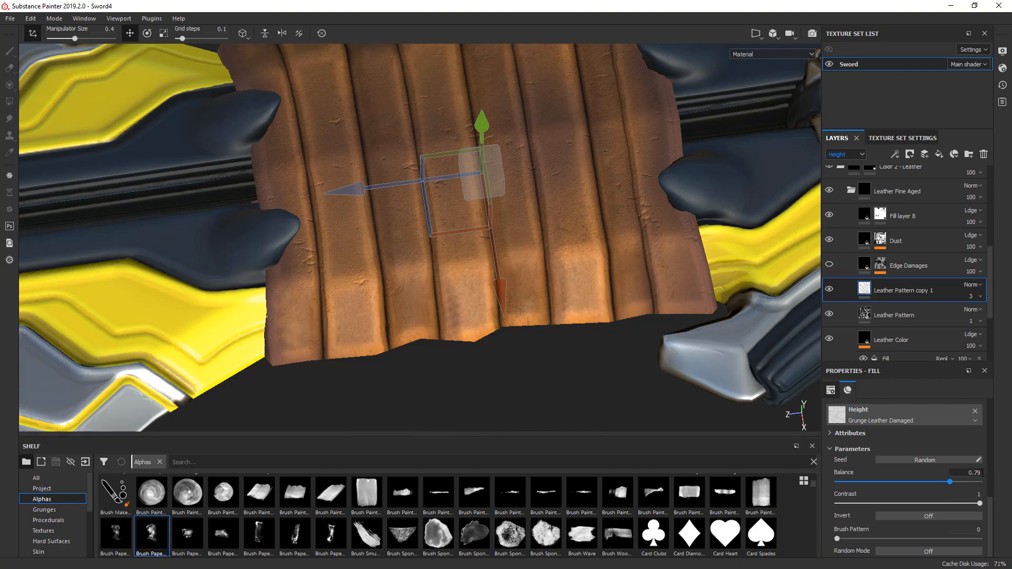
pyautogui.keyDown('alt'); pyautogui.moveTo(626, 396); pyautogui.dragTo(716, 394); pyautogui.keyUp('alt')
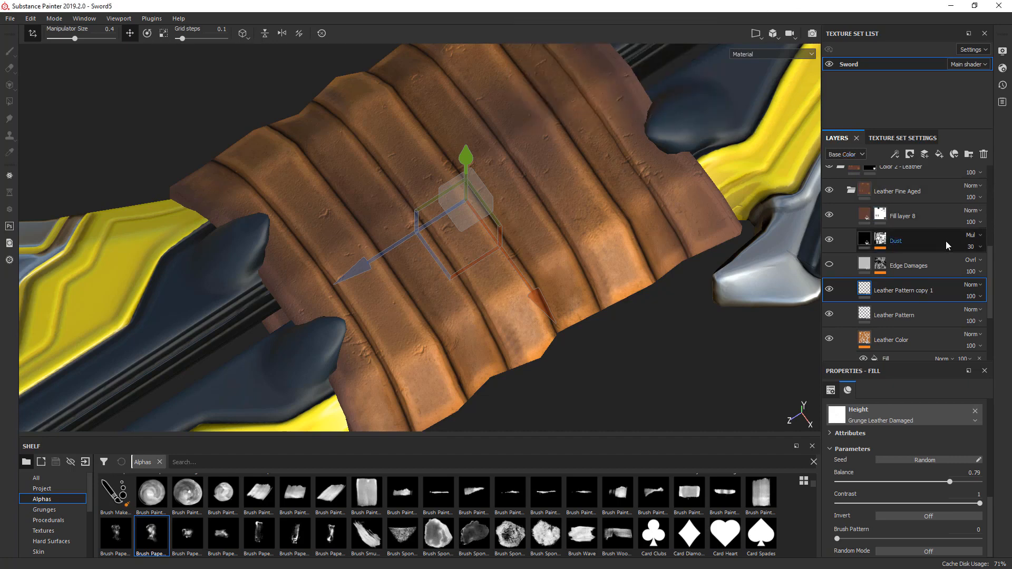
# - Add a fill layer above Fill layer 8 in the Leather Fine Aged folder and give it a black mask
pyautogui.click(927, 217)
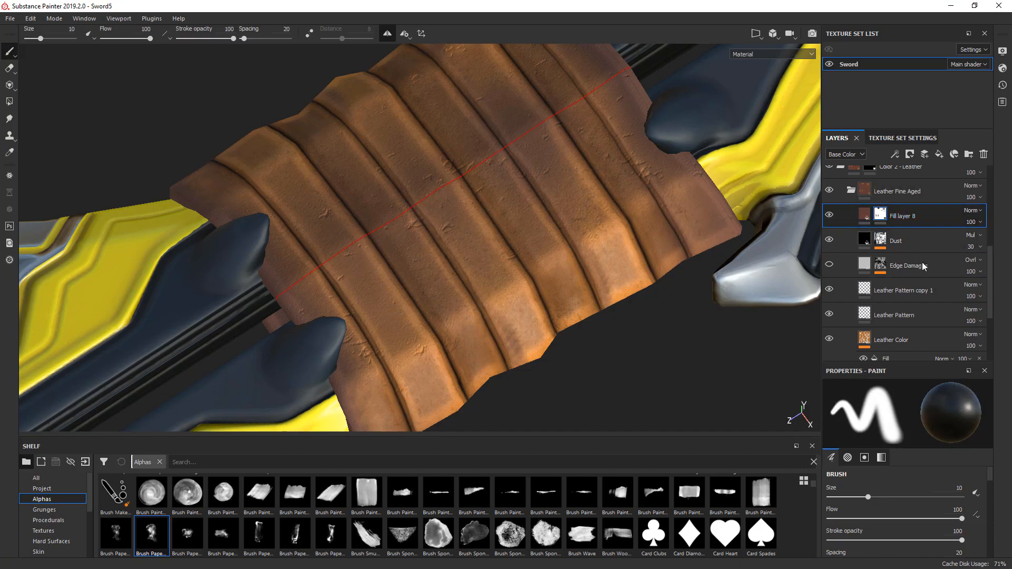
pyautogui.click(939, 154)
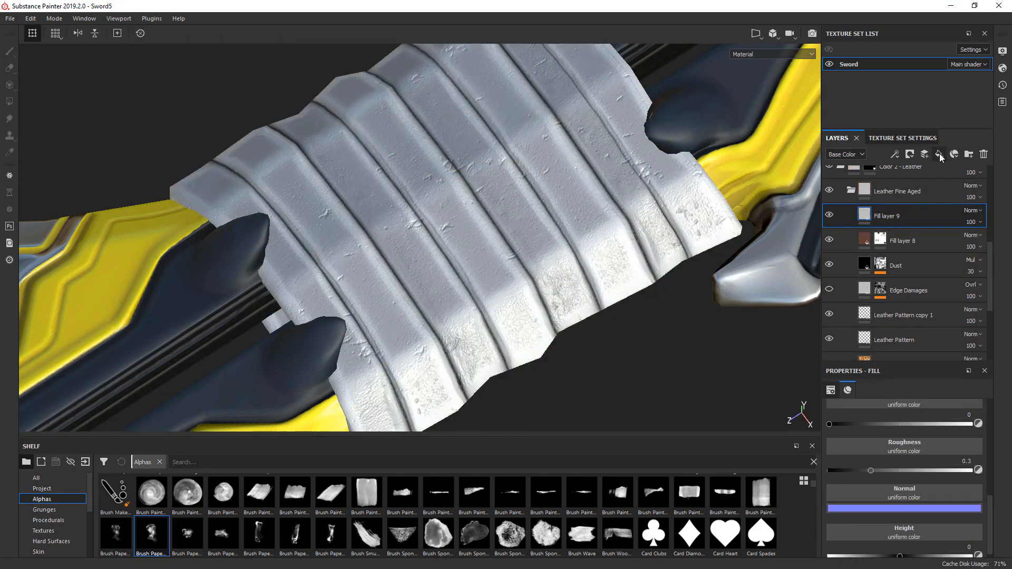
pyautogui.rightClick(866, 216)
pyautogui.click(892, 234)
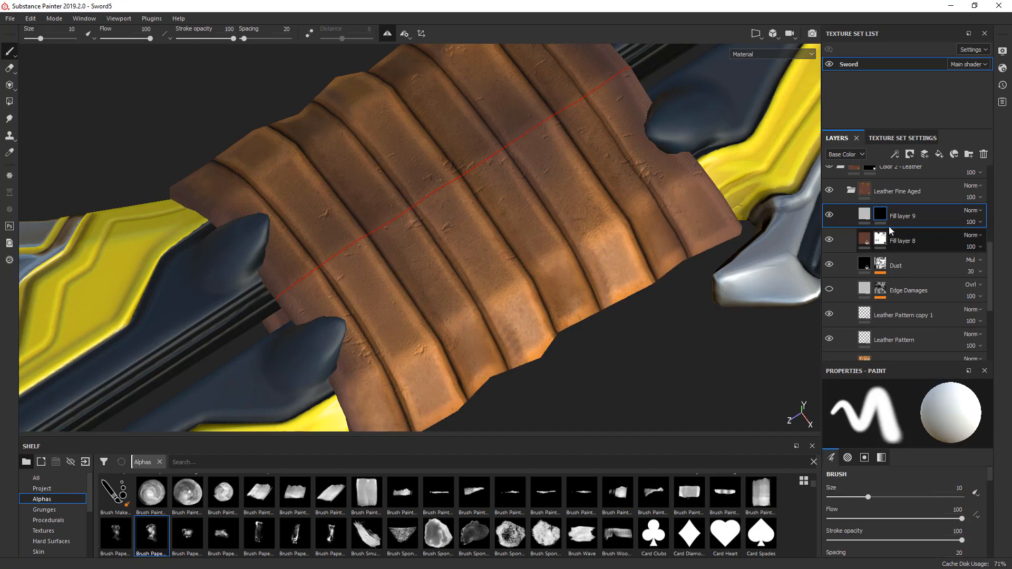
# - Add a Dirt generator to the mask of Fill layer 9
pyautogui.rightClick(880, 220)
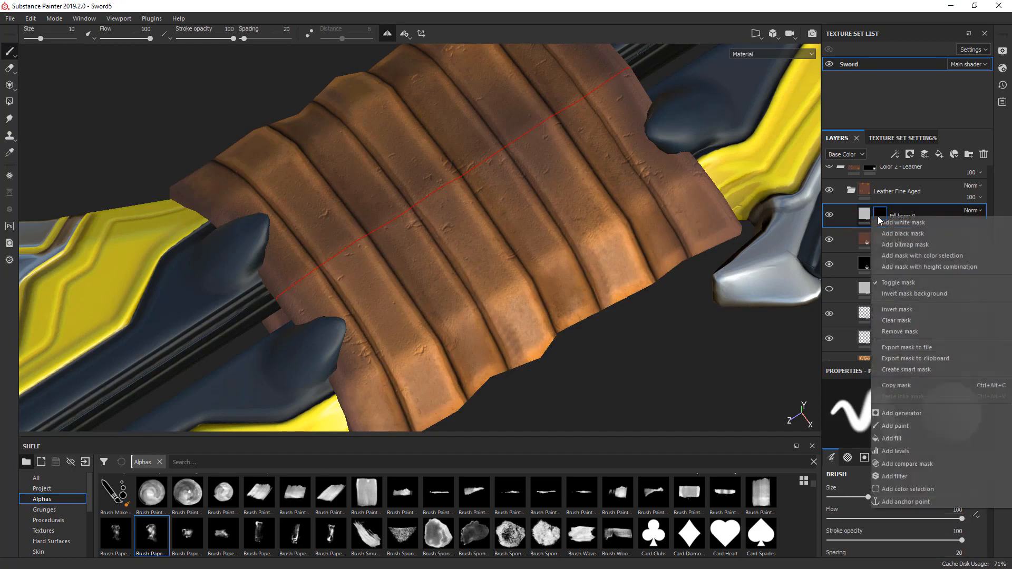
pyautogui.click(920, 414)
pyautogui.click(925, 413)
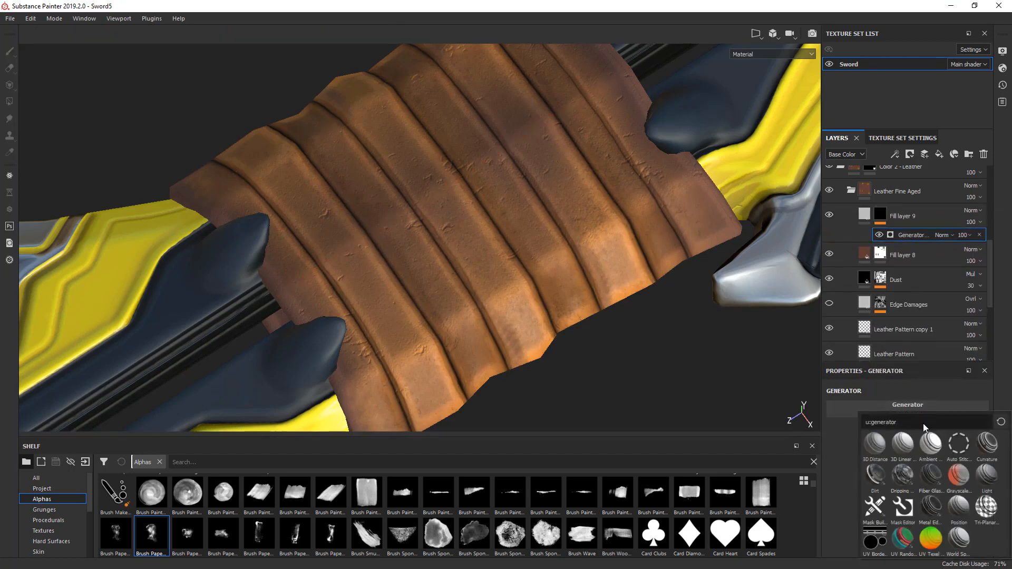
pyautogui.click(875, 476)
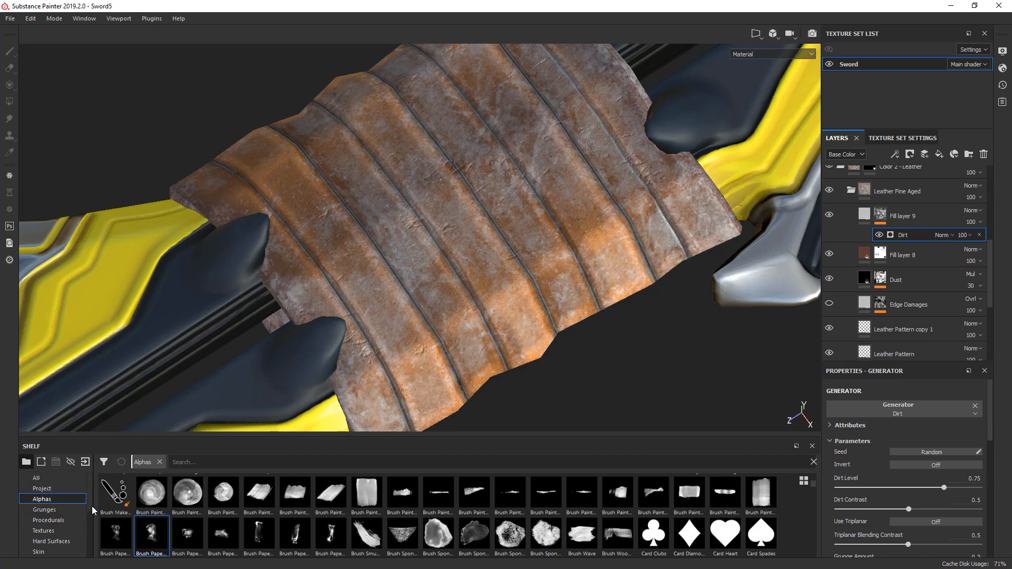
# - Choose the Basic Hard brush, shrink it to size 1.3 on Fill layer 9's mask, and reselect the Dirt generator
pyautogui.scroll(-1, 92, 516)
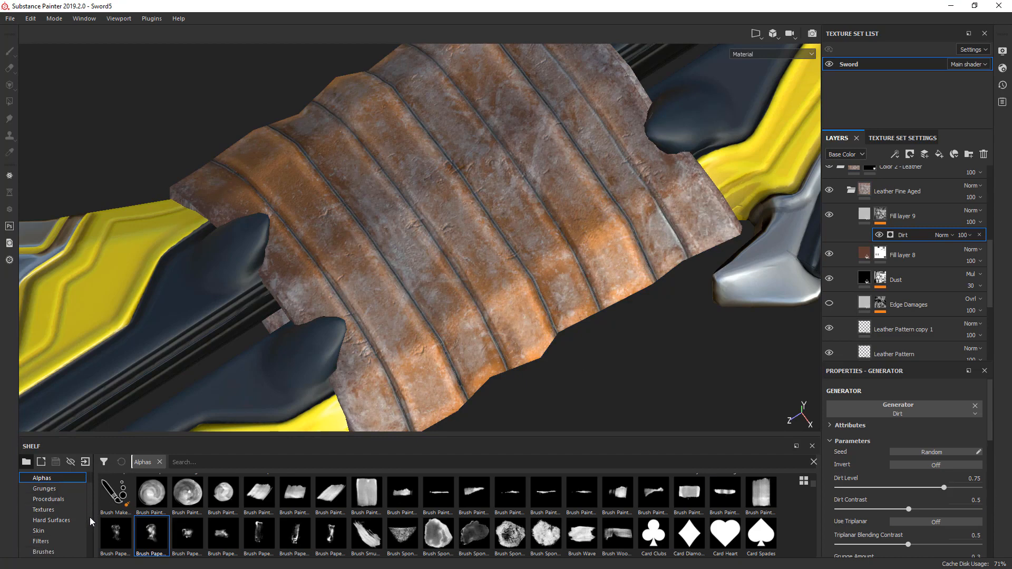
pyautogui.scroll(-1, 90, 517)
pyautogui.click(52, 530)
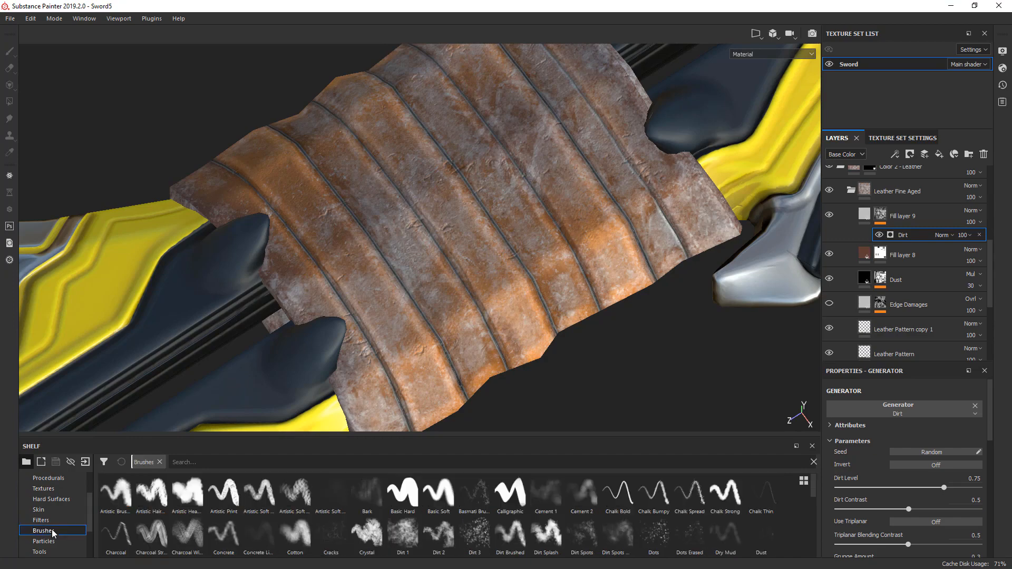
pyautogui.click(401, 504)
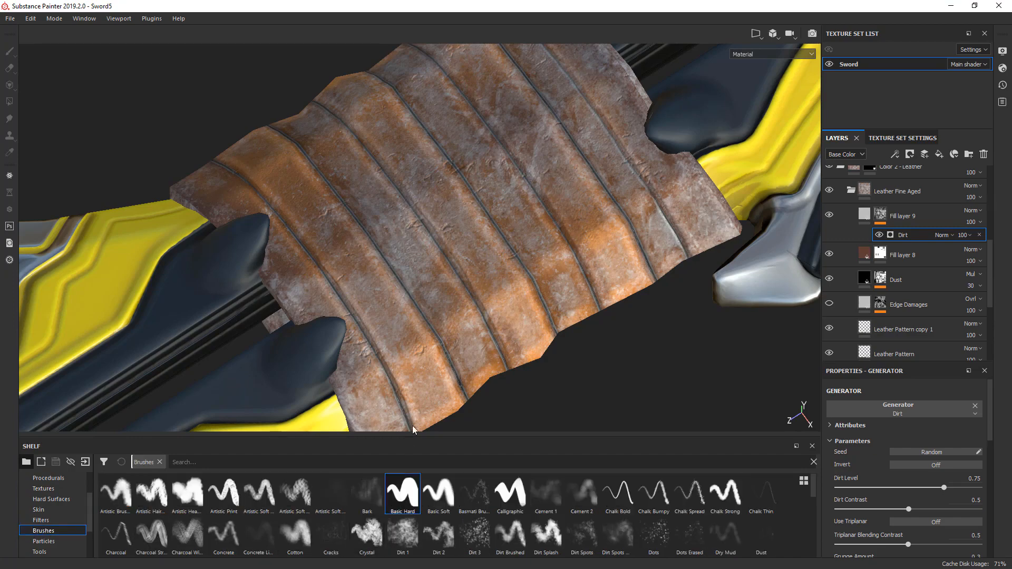
pyautogui.click(881, 219)
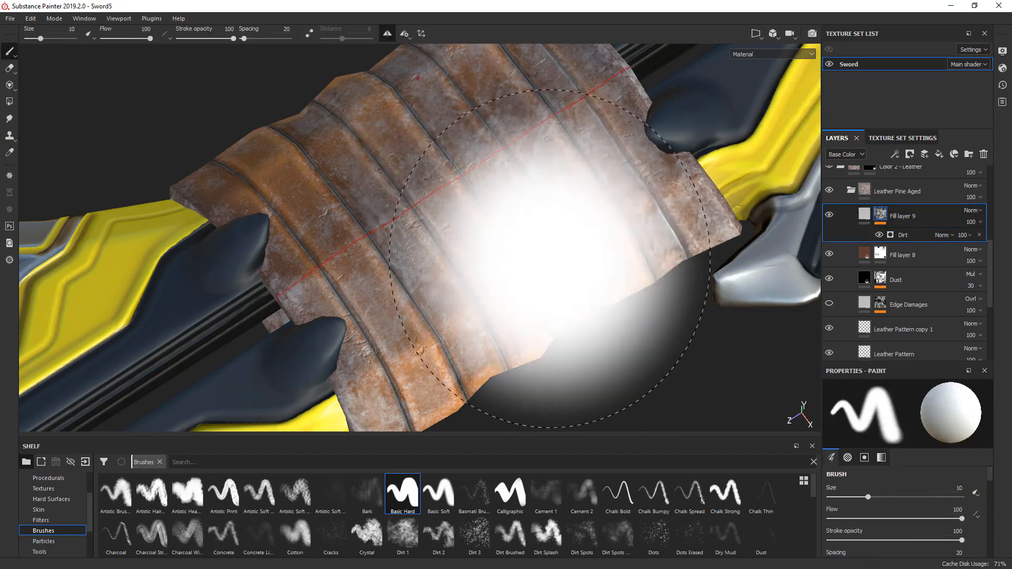
pyautogui.keyDown('ctrl'); pyautogui.moveTo(549, 258); pyautogui.dragTo(475, 258, button='right'); pyautogui.keyUp('ctrl')
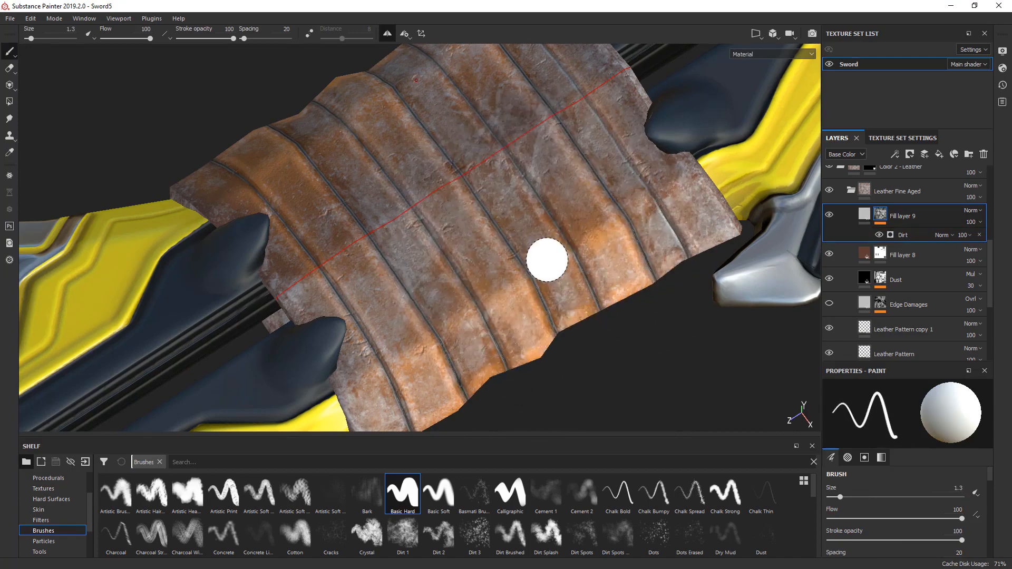
pyautogui.click(902, 235)
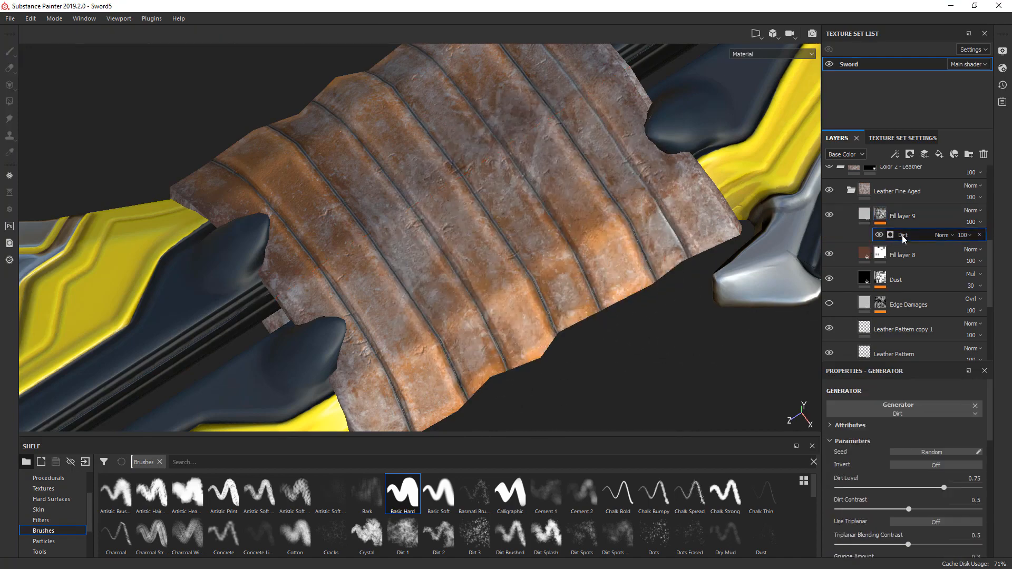
# - Lower the Sword texture set's size to 2048
pyautogui.keyDown('alt'); pyautogui.moveTo(655, 405); pyautogui.dragTo(638, 406); pyautogui.keyUp('alt')
pyautogui.keyDown('alt'); pyautogui.moveTo(410, 128); pyautogui.dragTo(605, 403, button='middle'); pyautogui.keyUp('alt')
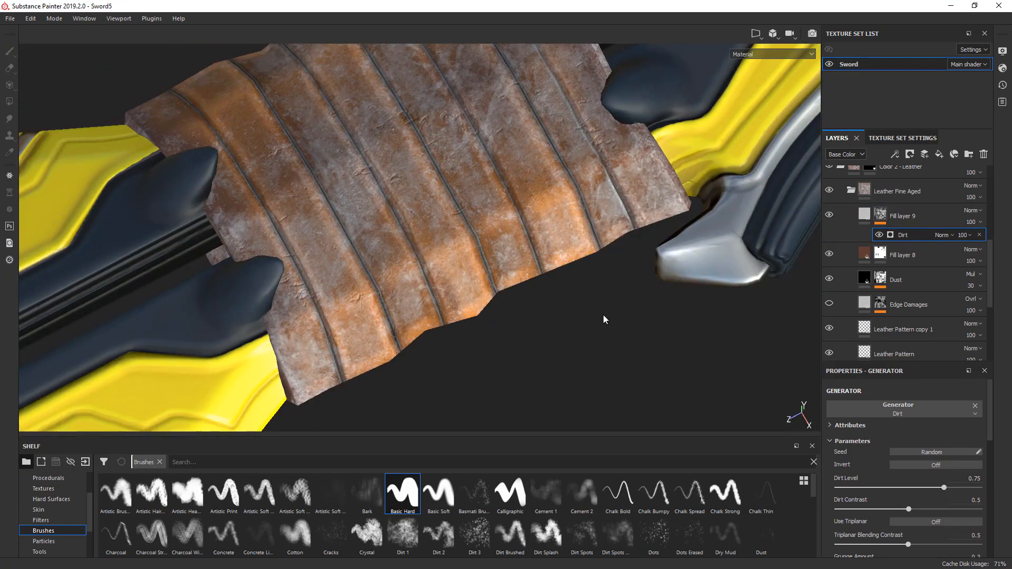
pyautogui.keyDown('alt'); pyautogui.moveTo(605, 319); pyautogui.dragTo(664, 369, button='middle'); pyautogui.keyUp('alt')
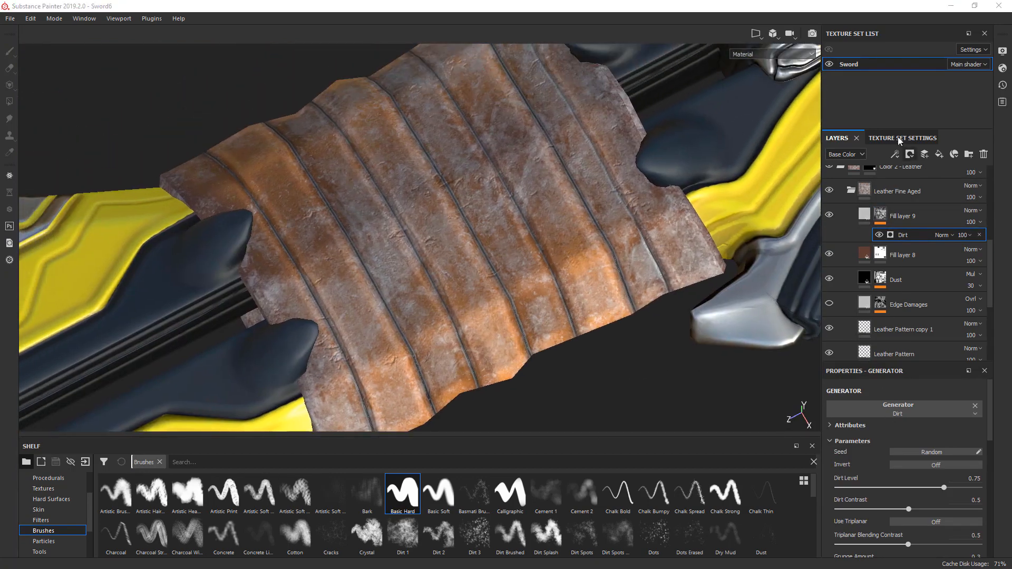
pyautogui.click(881, 138)
pyautogui.click(870, 167)
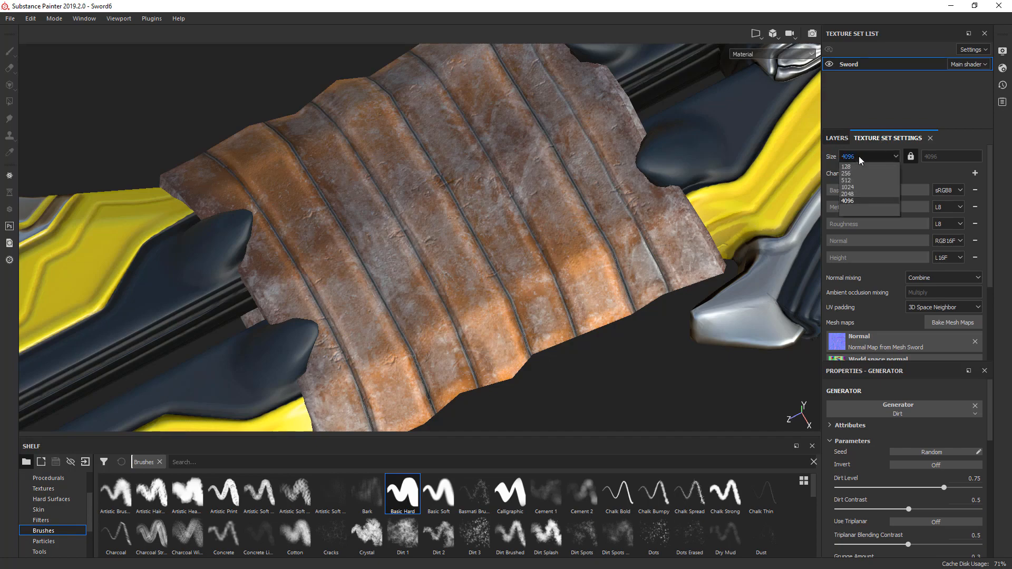
pyautogui.click(849, 199)
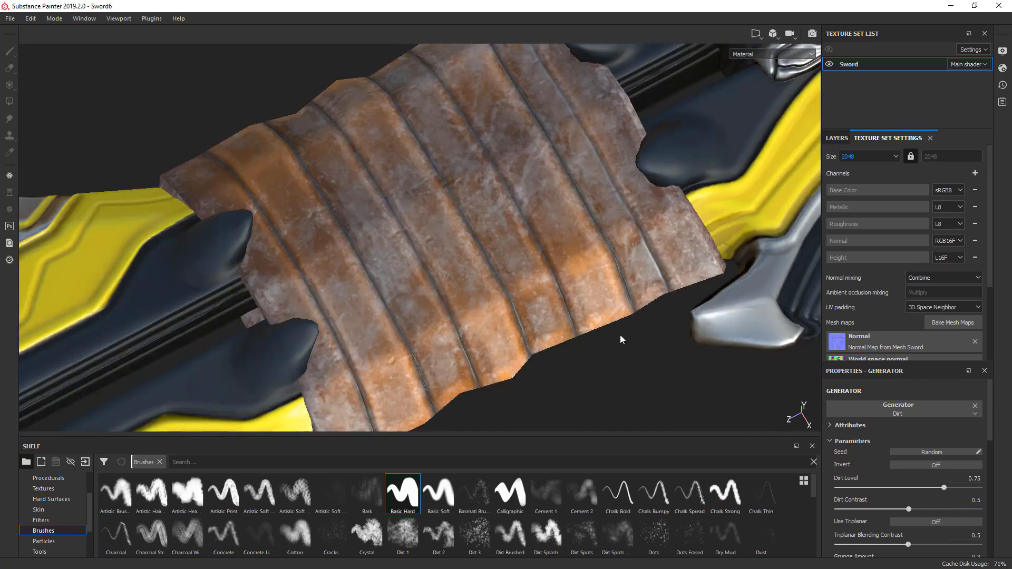
# - Set the base color of Fill layer 9 to black
pyautogui.click(838, 139)
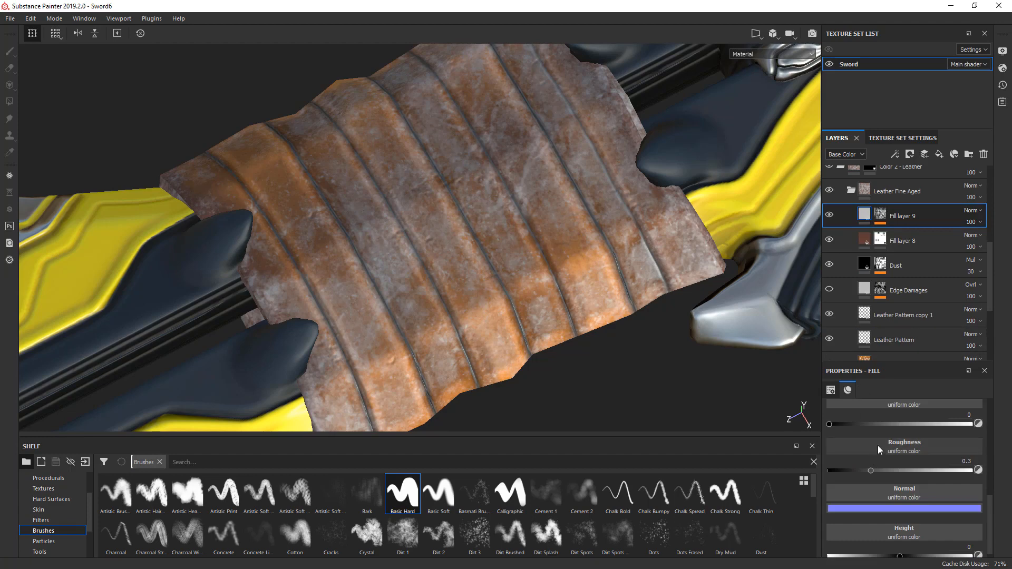
pyautogui.scroll(2, 992, 486)
pyautogui.scroll(3, 982, 477)
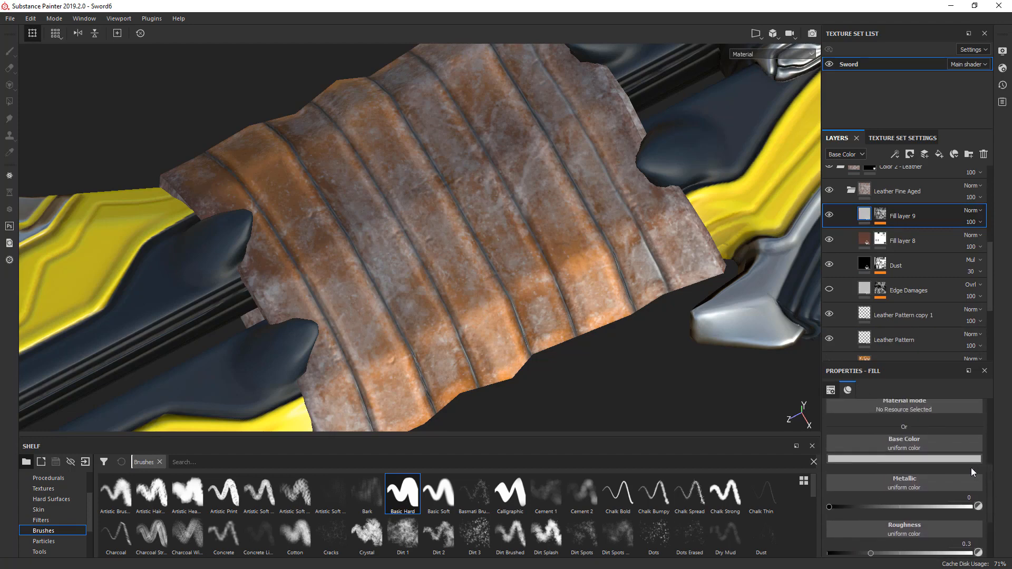
pyautogui.click(922, 461)
pyautogui.moveTo(877, 412)
pyautogui.mouseDown()
pyautogui.moveTo(849, 441)
pyautogui.moveTo(863, 432)
pyautogui.moveTo(862, 441)
pyautogui.mouseUp()
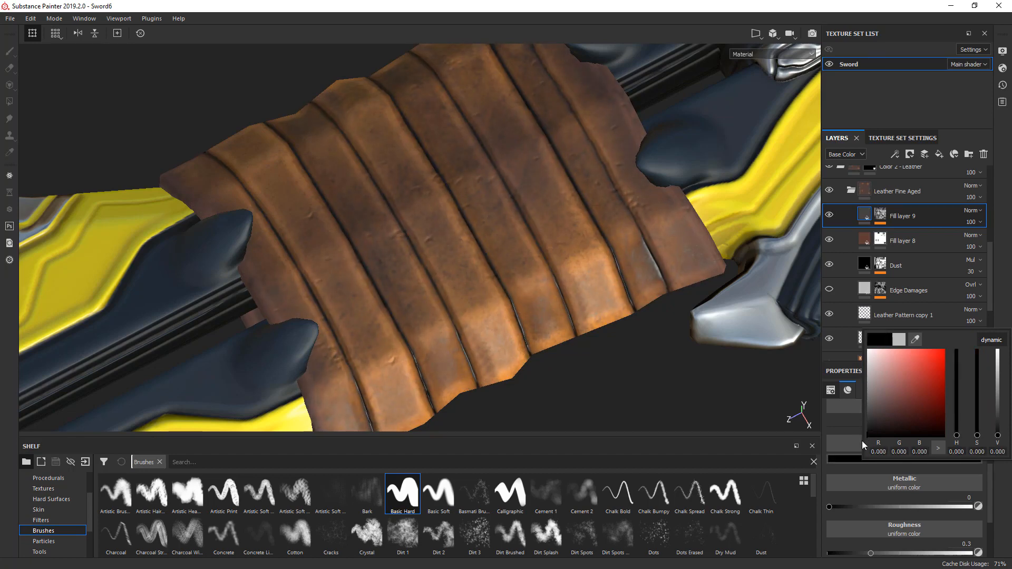
# - Inspect Fill layer 9's mask and the base color channel on the leather wrap, comparing with the layer hidden and shown
pyautogui.click(1005, 281)
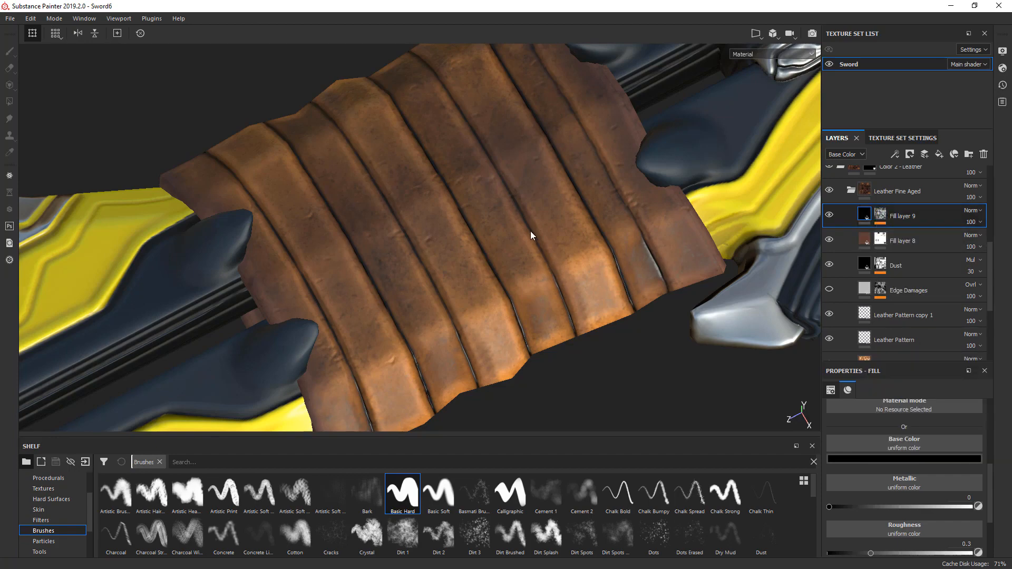
pyautogui.keyDown('alt'); pyautogui.moveTo(531, 231); pyautogui.dragTo(537, 241); pyautogui.keyUp('alt')
pyautogui.press('c')
pyautogui.press('c')
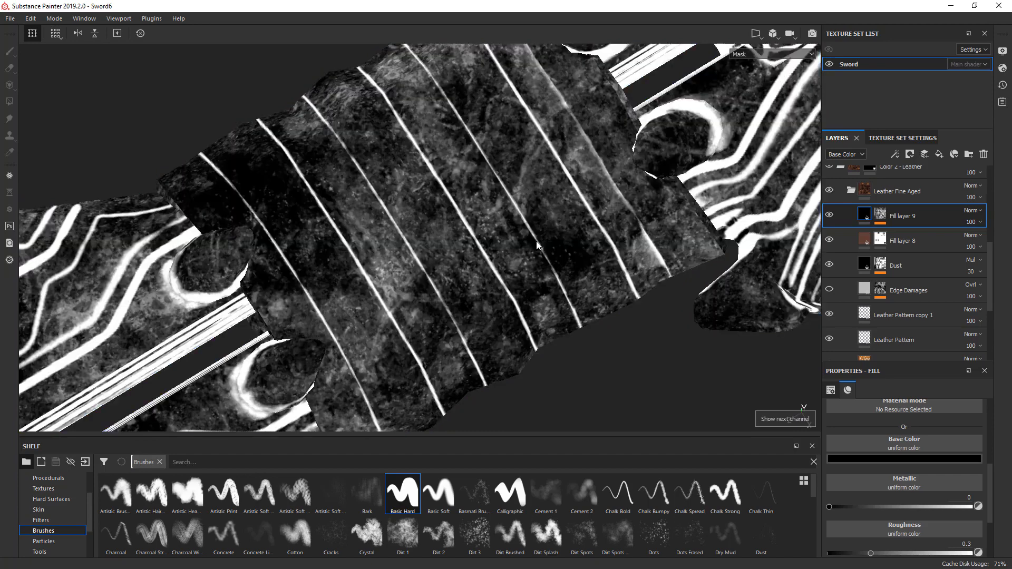
pyautogui.press('c')
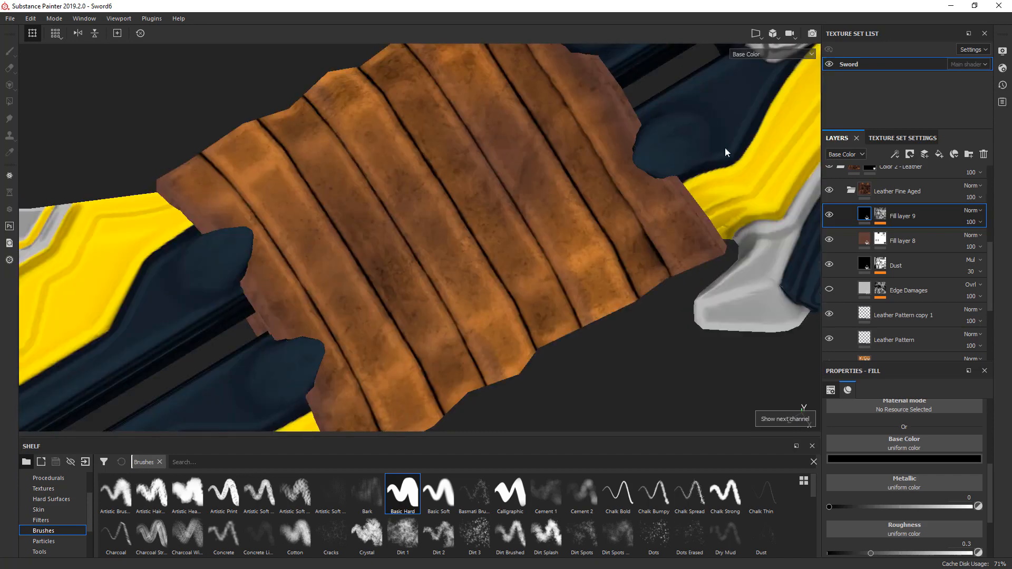
pyautogui.click(830, 215)
pyautogui.click(829, 215)
pyautogui.click(829, 215)
pyautogui.click(829, 216)
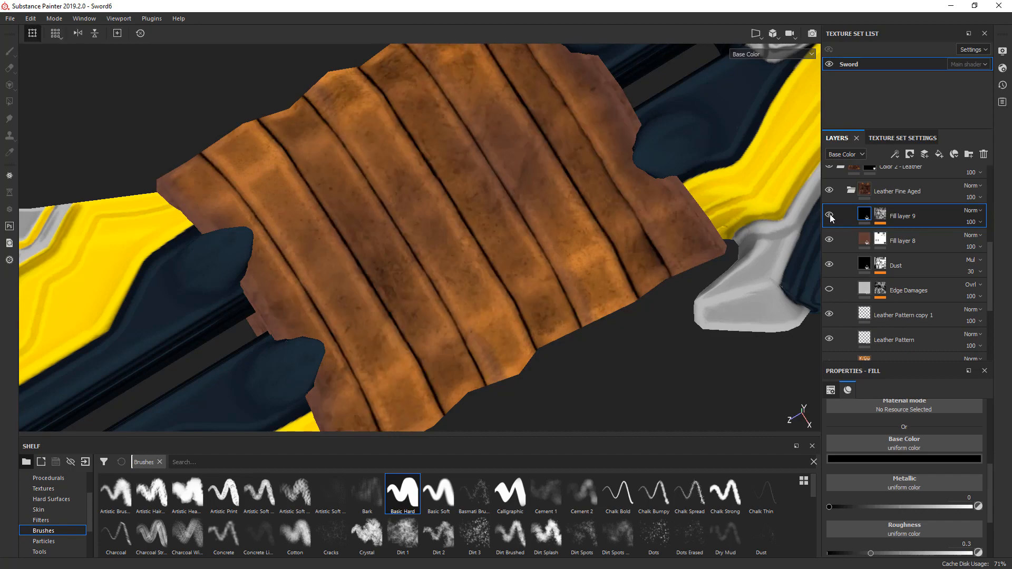
# - Compare the handle grip's base color with Fill layer 9 hidden and shown, and return to the material view
pyautogui.keyDown('alt'); pyautogui.moveTo(685, 228); pyautogui.dragTo(456, 267, button='middle'); pyautogui.keyUp('alt')
pyautogui.scroll(-6, 484, 226)
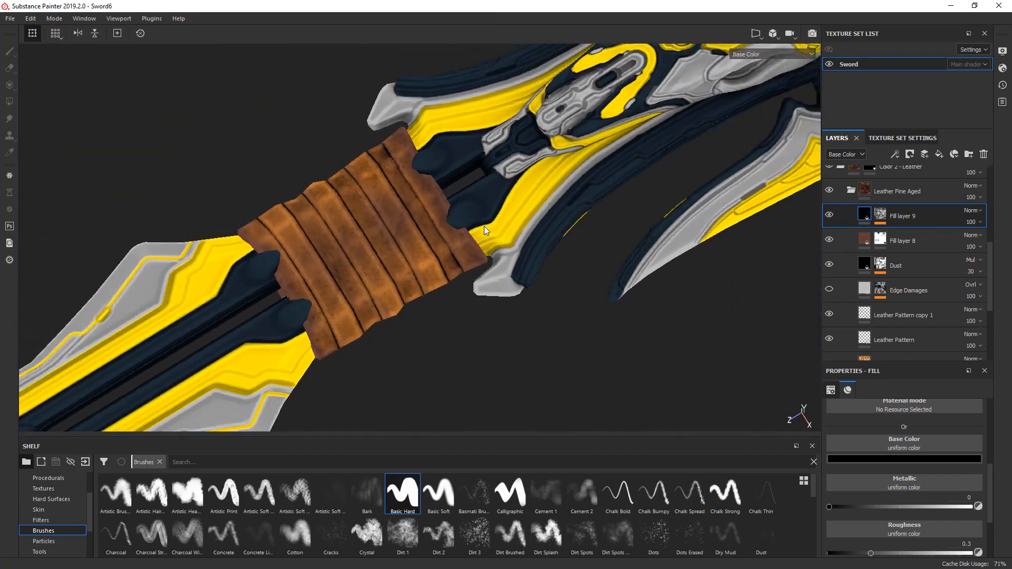
pyautogui.keyDown('alt'); pyautogui.moveTo(557, 203); pyautogui.dragTo(529, 309, button='middle'); pyautogui.keyUp('alt')
pyautogui.scroll(5, 517, 233)
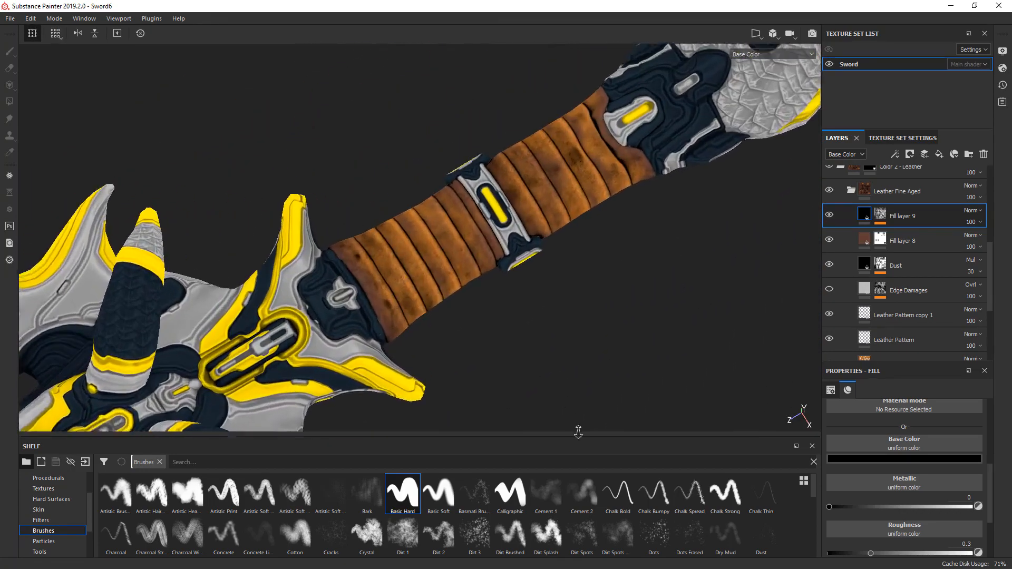
pyautogui.click(829, 216)
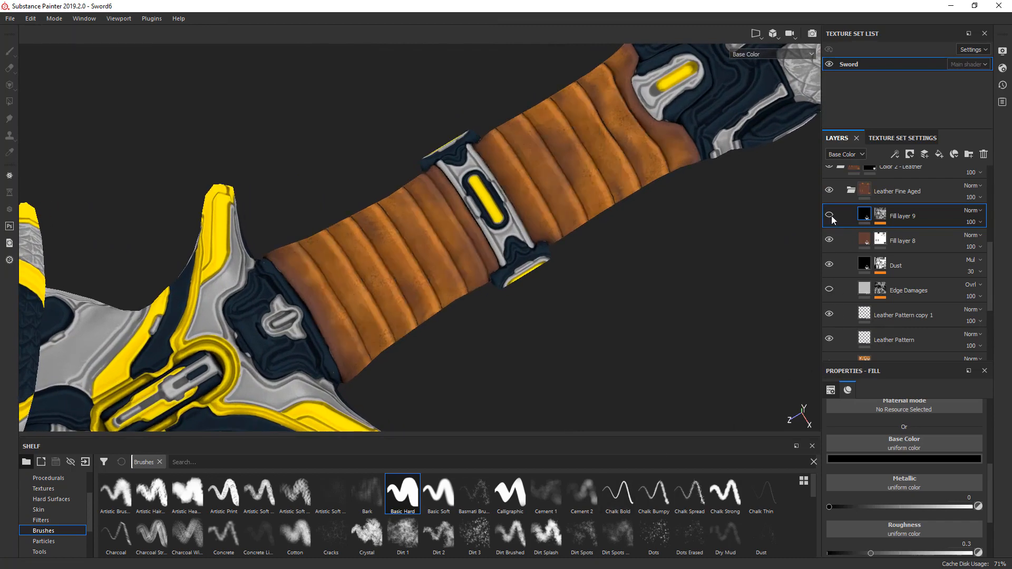
pyautogui.click(829, 216)
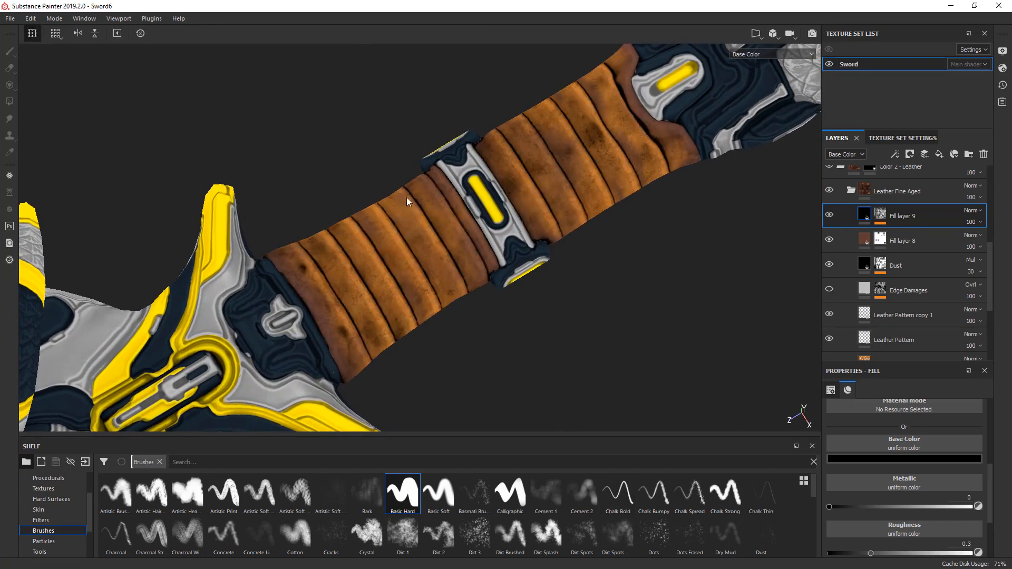
pyautogui.press('m')
pyautogui.keyDown('alt'); pyautogui.moveTo(472, 277); pyautogui.dragTo(414, 258); pyautogui.keyUp('alt')
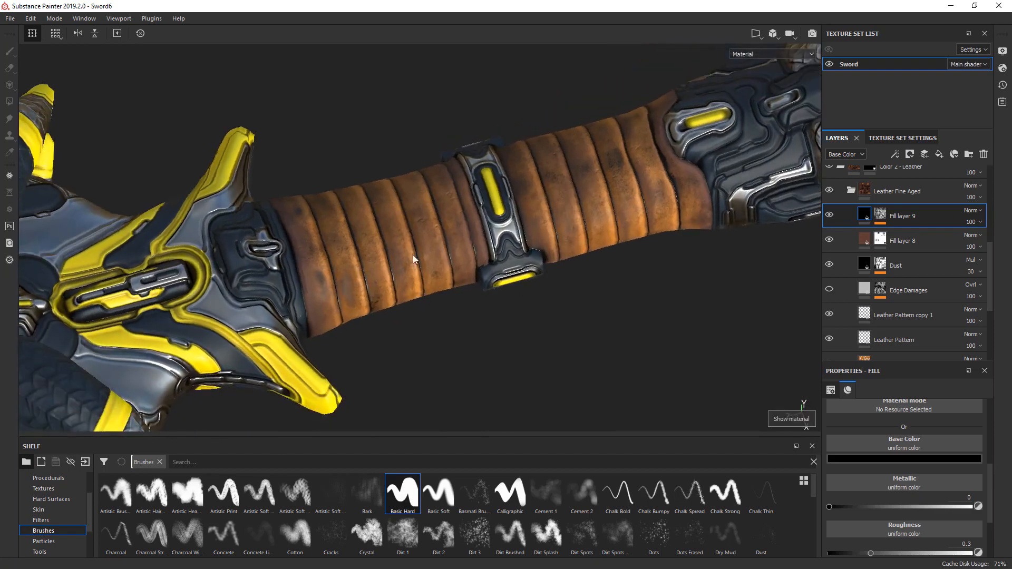
# - Display the roughness channel on the handle grip and raise Fill layer 9's roughness to 0.9927
pyautogui.keyDown('alt'); pyautogui.moveTo(402, 204); pyautogui.dragTo(574, 371, button='right'); pyautogui.keyUp('alt')
pyautogui.press('c')
pyautogui.keyDown('alt'); pyautogui.moveTo(600, 330); pyautogui.dragTo(601, 261, button='middle'); pyautogui.keyUp('alt')
pyautogui.press('c')
pyautogui.press('c')
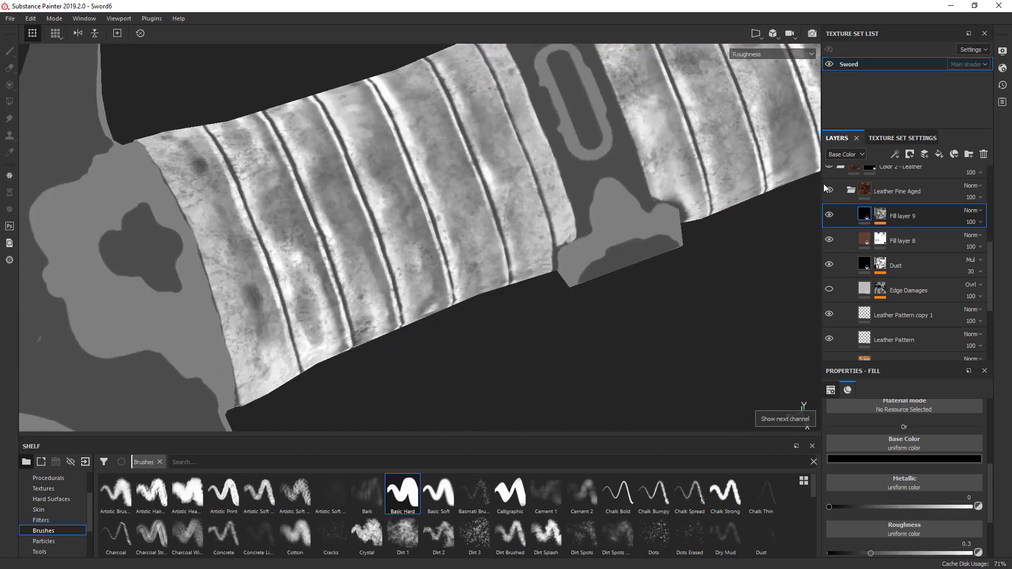
pyautogui.click(830, 216)
pyautogui.click(830, 216)
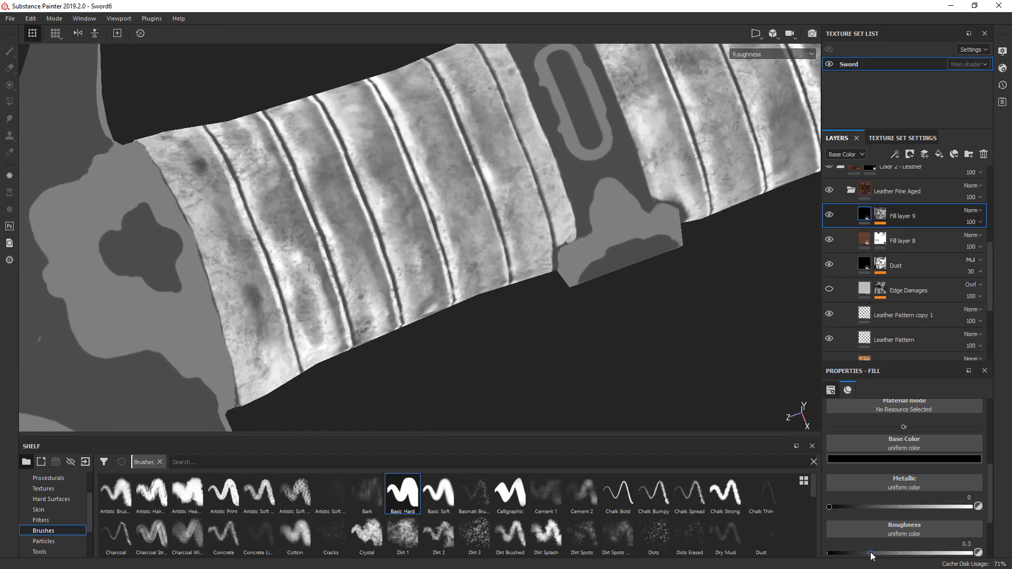
pyautogui.moveTo(871, 554); pyautogui.dragTo(970, 554)
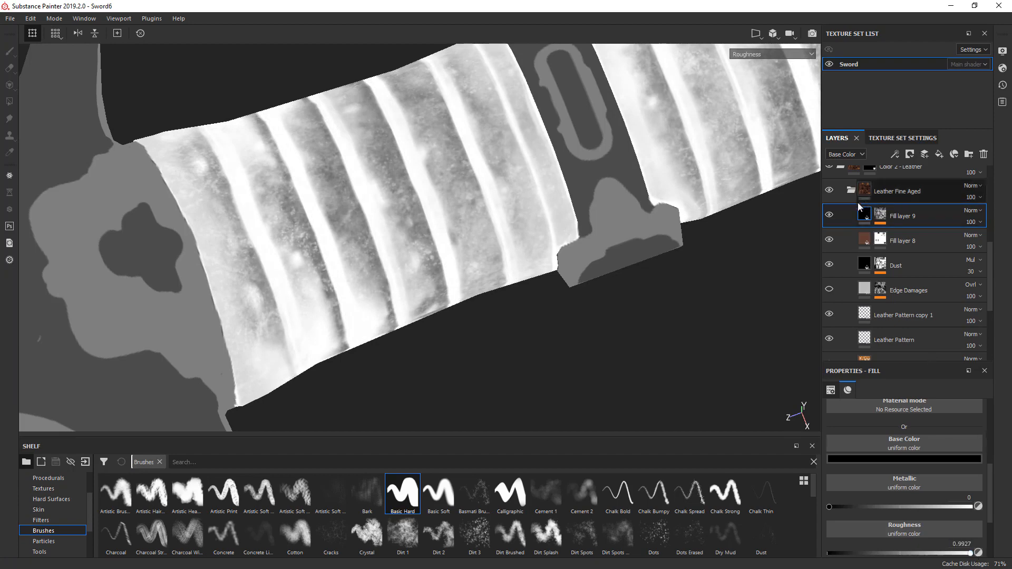
# - Compare the leather's roughness with Fill layer 9 hidden and shown, and check the wrap in the material view
pyautogui.click(829, 216)
pyautogui.click(829, 216)
pyautogui.click(830, 215)
pyautogui.click(829, 216)
pyautogui.scroll(-10, 598, 213)
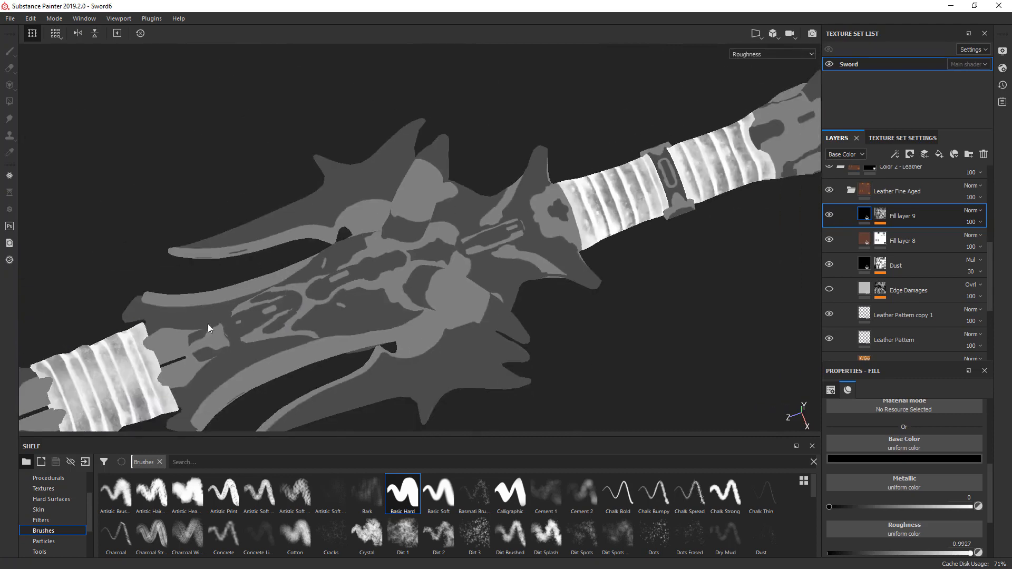
pyautogui.scroll(6, 669, 401)
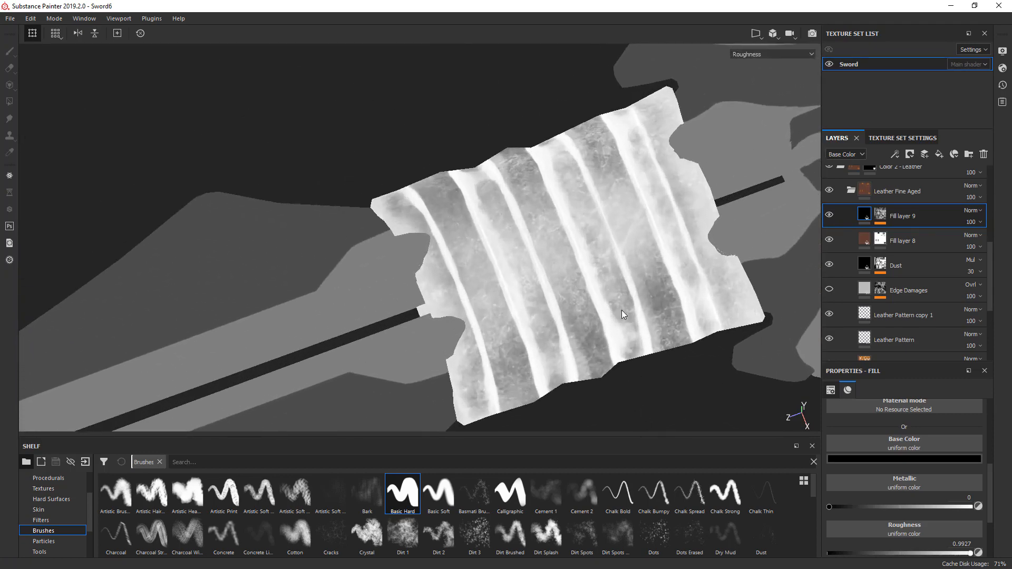
pyautogui.press('m')
pyautogui.moveTo(605, 280)
pyautogui.keyDown('alt'); pyautogui.mouseDown()
pyautogui.moveTo(640, 313)
pyautogui.moveTo(669, 321)
pyautogui.moveTo(547, 369)
pyautogui.moveTo(606, 230)
pyautogui.moveTo(511, 249)
pyautogui.moveTo(601, 267)
pyautogui.mouseUp(); pyautogui.keyUp('alt')
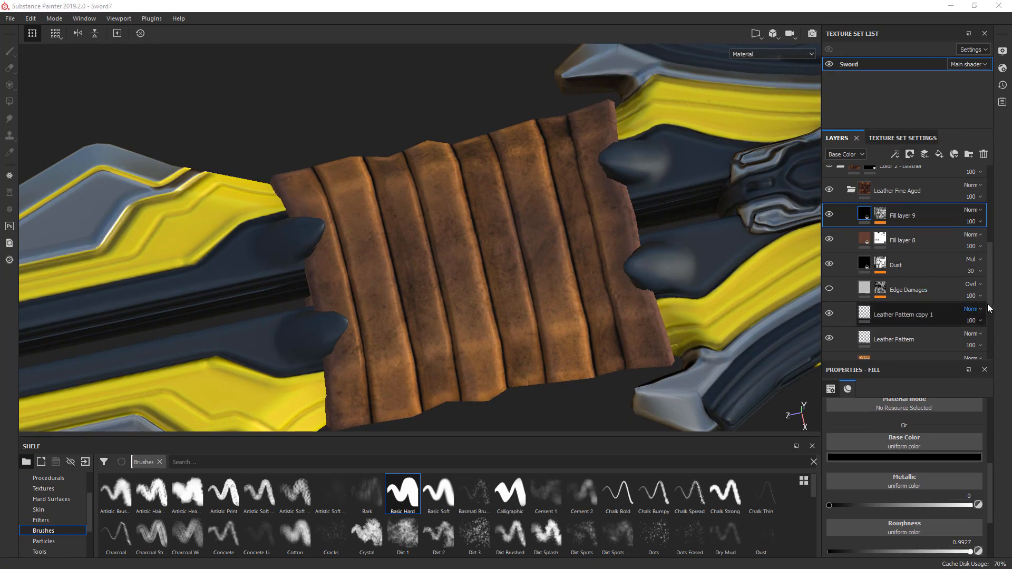
# - Remove the mask from the Color 5 - Emissive folder
pyautogui.scroll(2, 992, 285)
pyautogui.scroll(8, 991, 285)
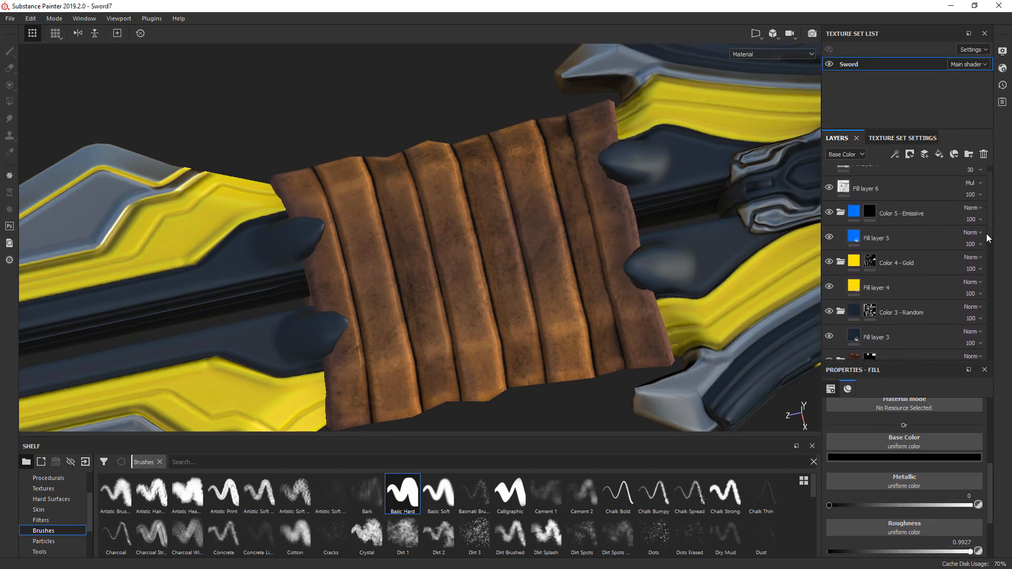
pyautogui.click(869, 230)
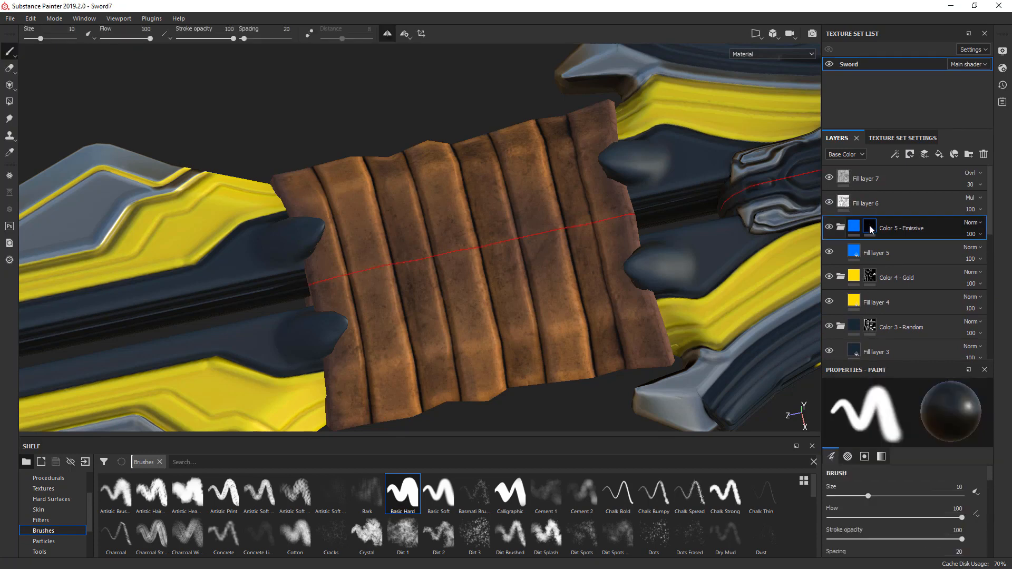
pyautogui.rightClick(871, 230)
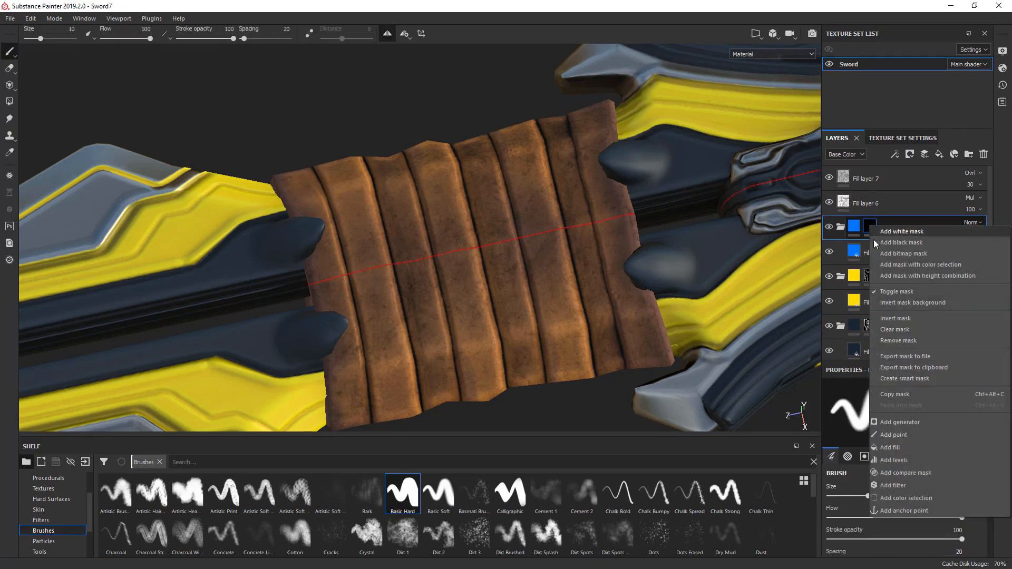
pyautogui.click(901, 340)
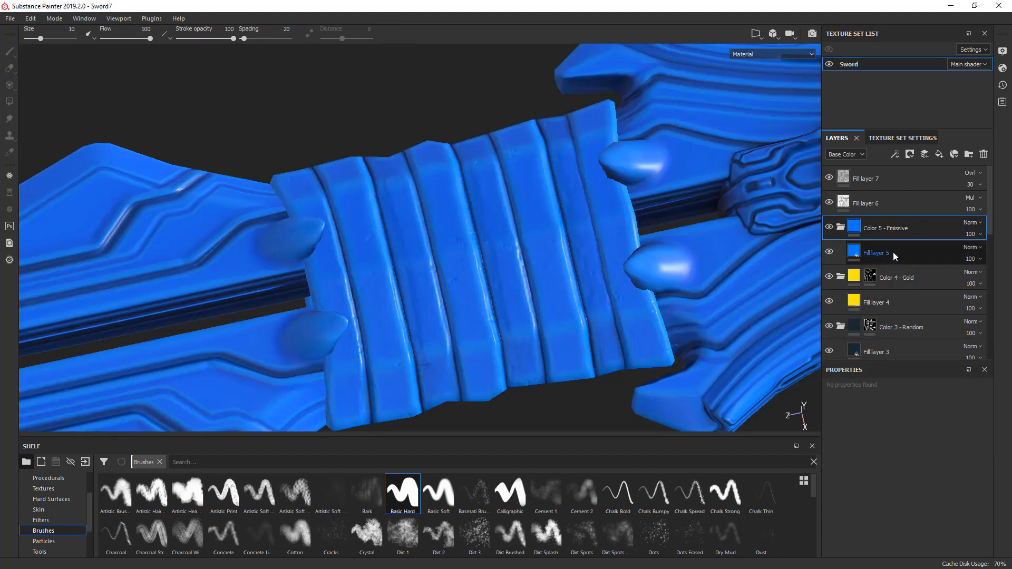
# - Rename Fill layer 5 as "Glow - small dots" and give it a black mask
pyautogui.doubleClick(871, 254)
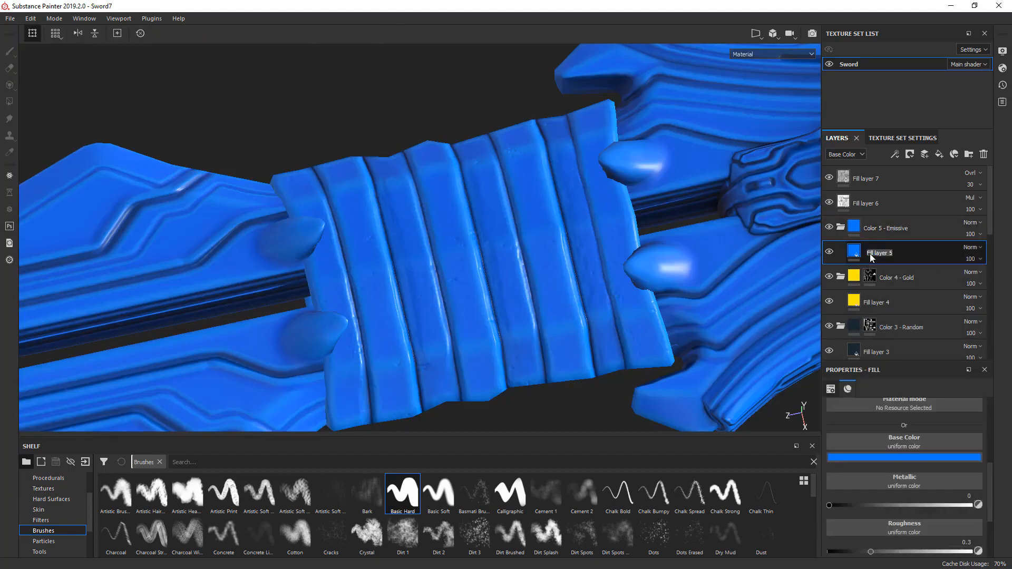
pyautogui.write('Glow - small dots')
pyautogui.rightClick(857, 252)
pyautogui.click(882, 267)
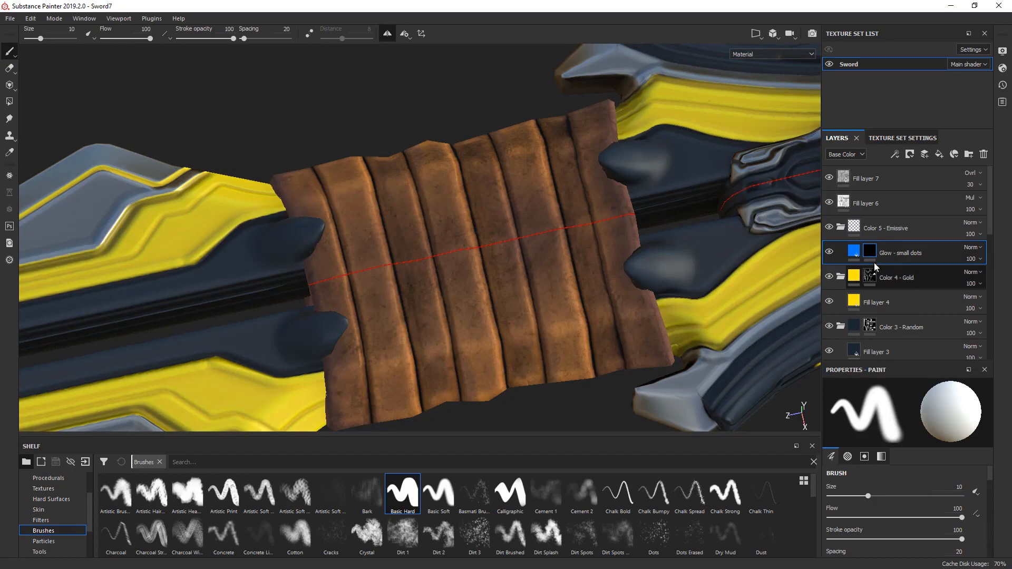
# - Add an Emissive channel to the Sword texture set and enable it in the Glow - small dots layer's material
pyautogui.click(855, 252)
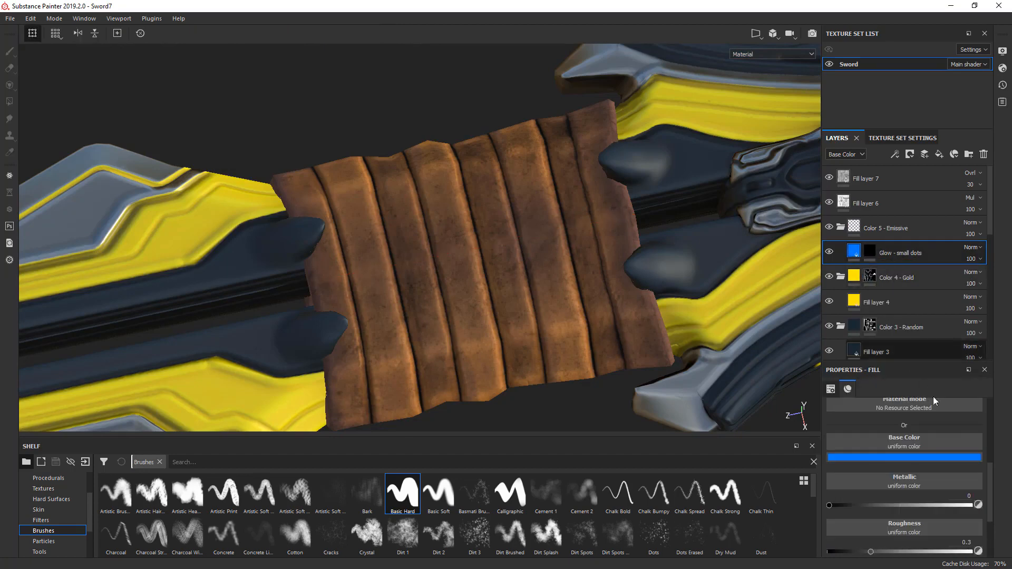
pyautogui.moveTo(988, 476); pyautogui.dragTo(987, 448)
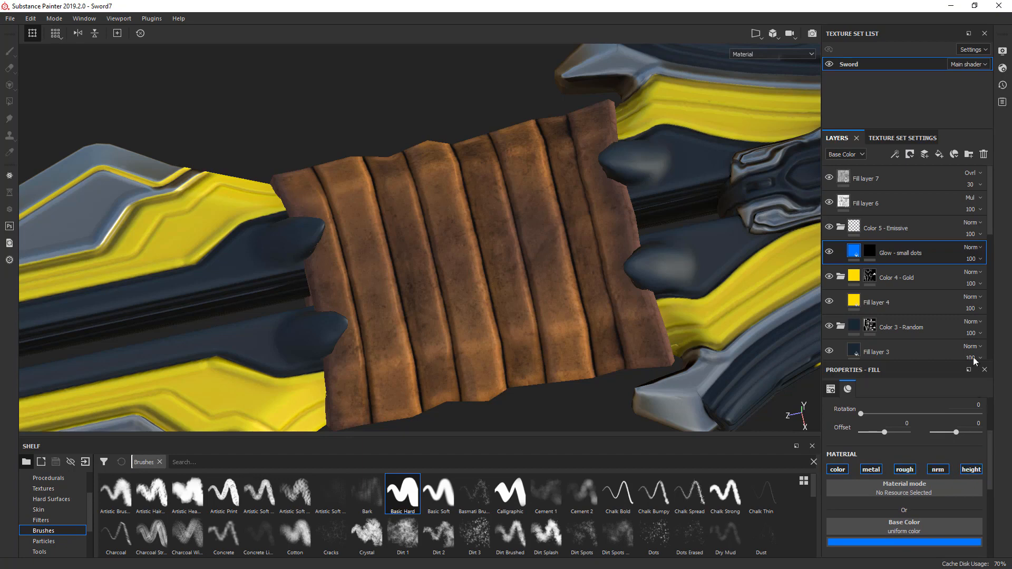
pyautogui.click(900, 138)
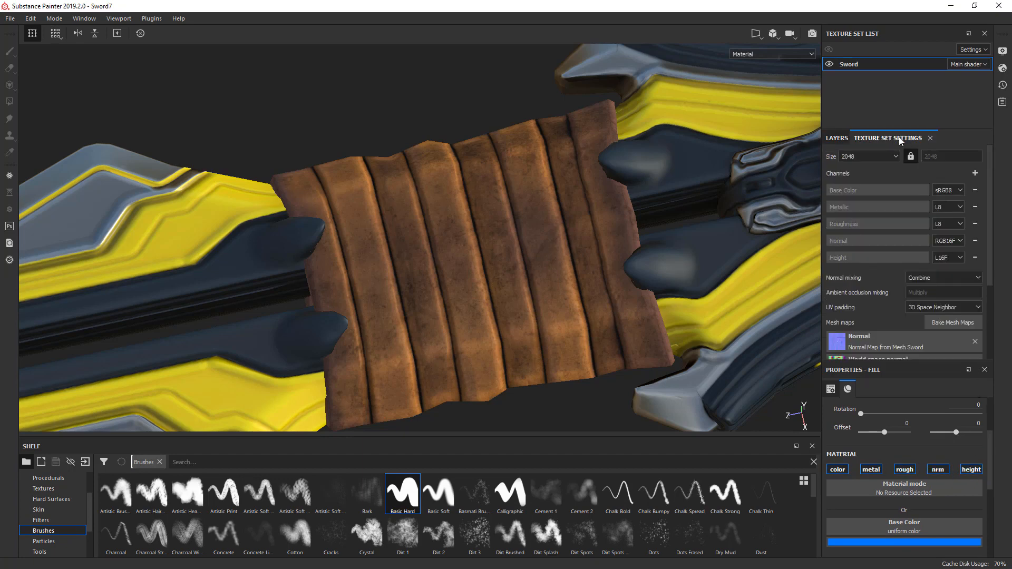
pyautogui.click(976, 174)
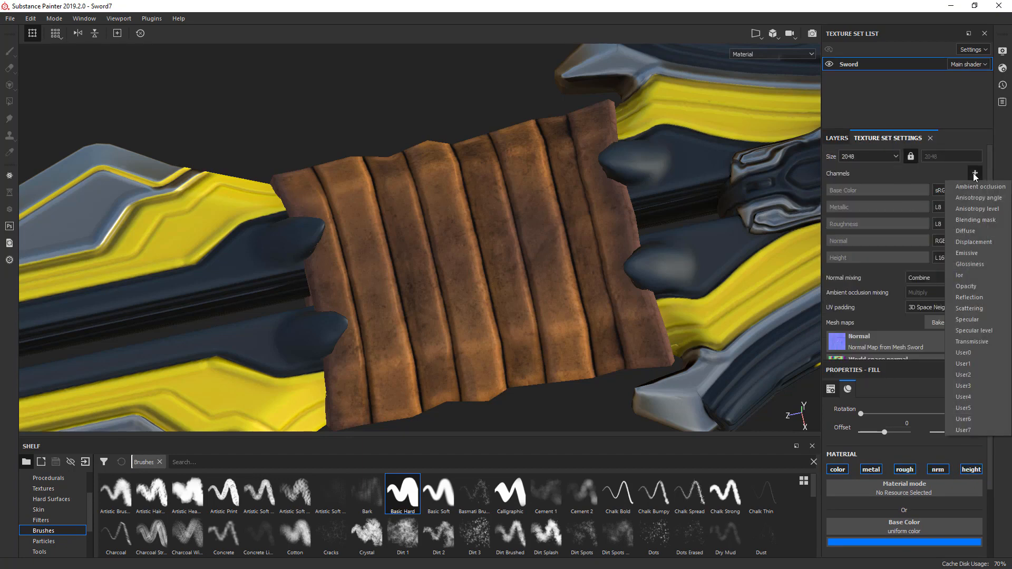
pyautogui.click(964, 254)
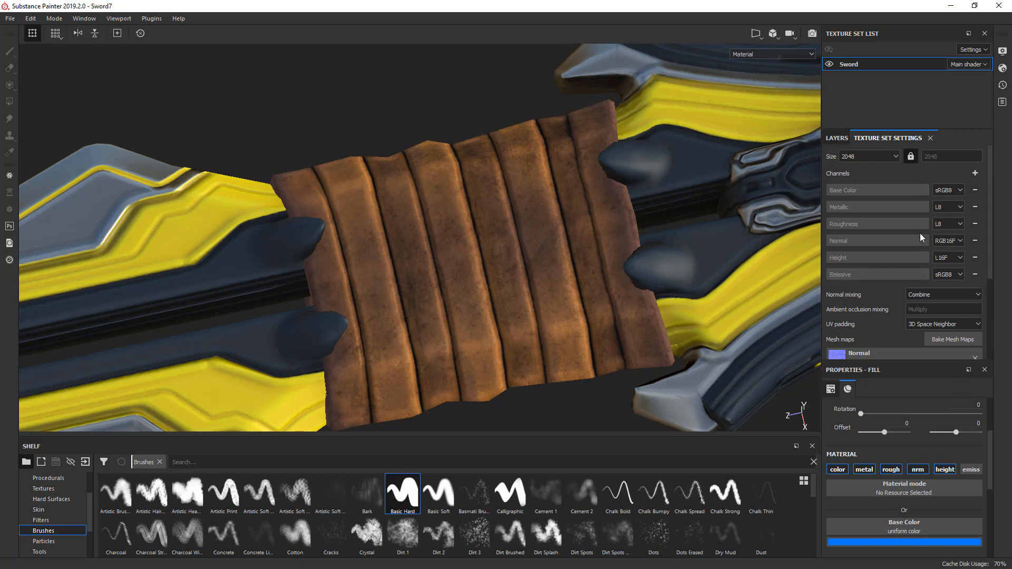
pyautogui.click(837, 138)
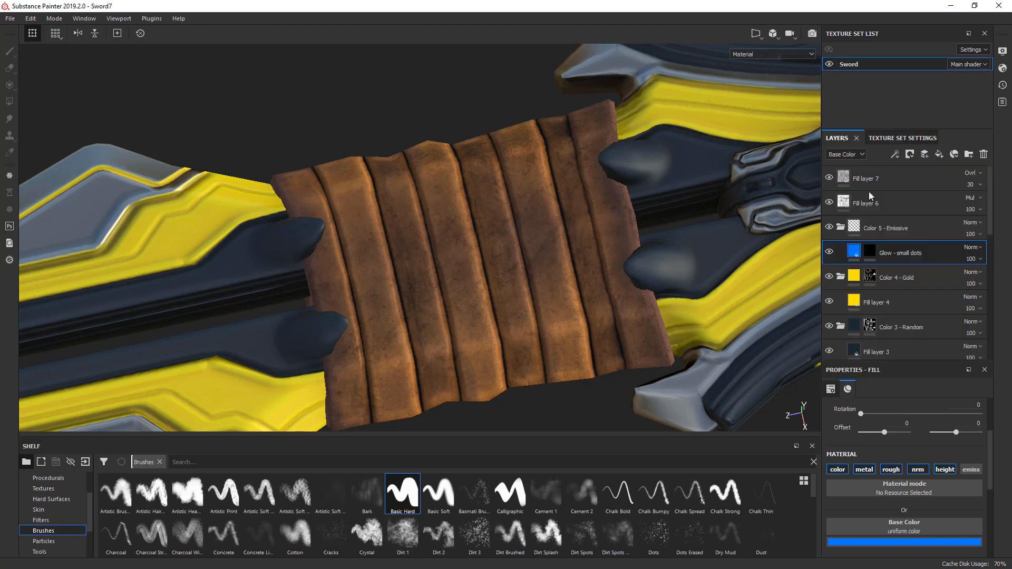
pyautogui.click(969, 470)
# - Set the emissive color of the Glow - small dots layer to white
pyautogui.moveTo(989, 441); pyautogui.dragTo(986, 514)
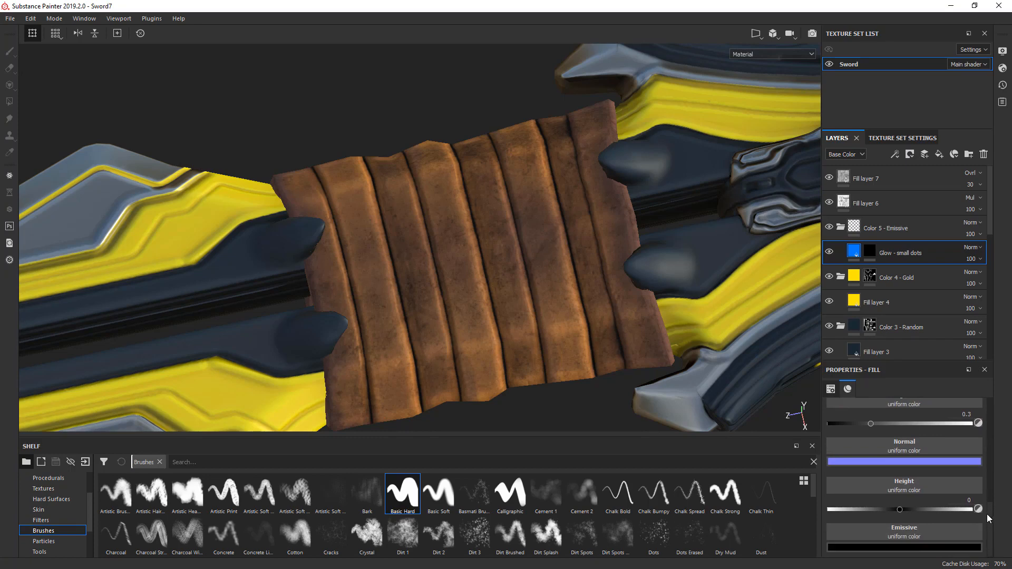
pyautogui.click(913, 547)
pyautogui.moveTo(890, 466); pyautogui.dragTo(859, 420)
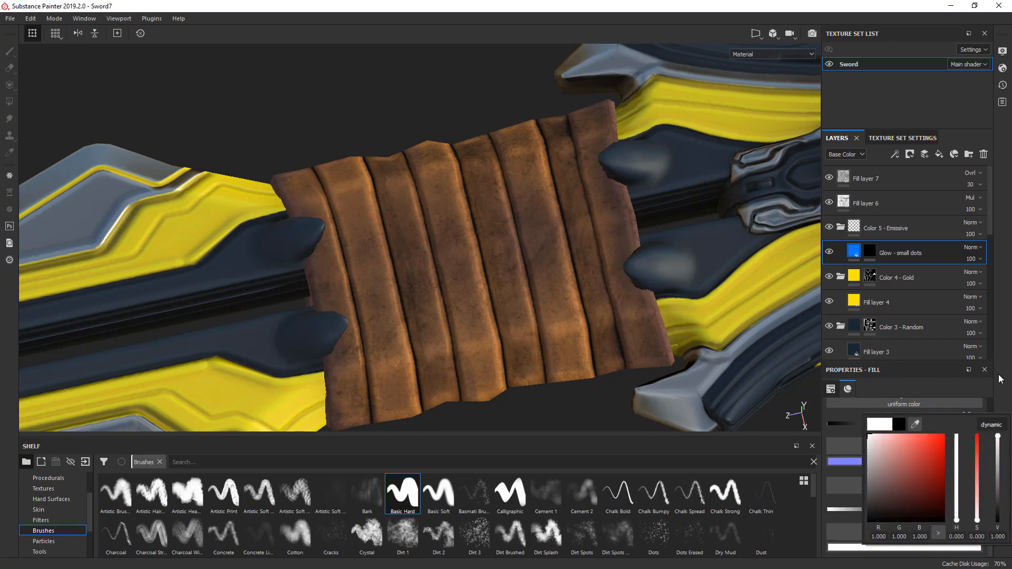
# - Change the base color of the Glow - small dots layer to a softer, less saturated blue
pyautogui.moveTo(989, 514); pyautogui.dragTo(985, 471)
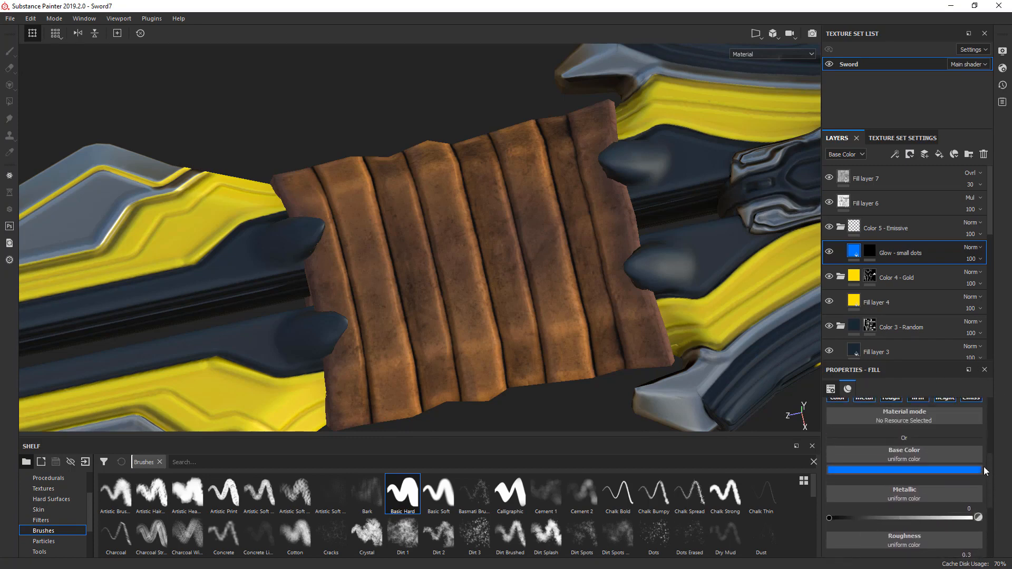
pyautogui.click(930, 470)
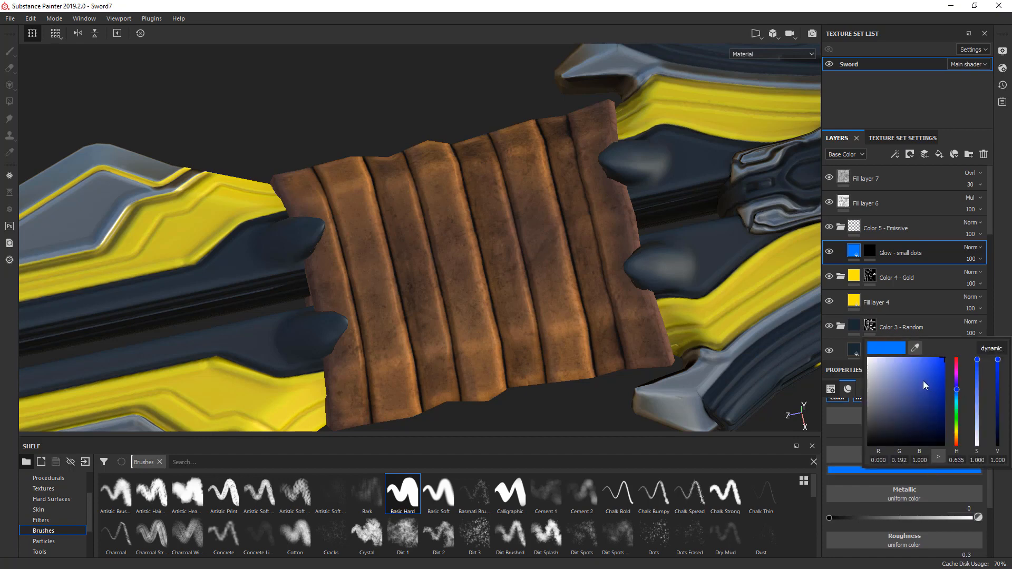
pyautogui.moveTo(921, 375); pyautogui.dragTo(919, 366)
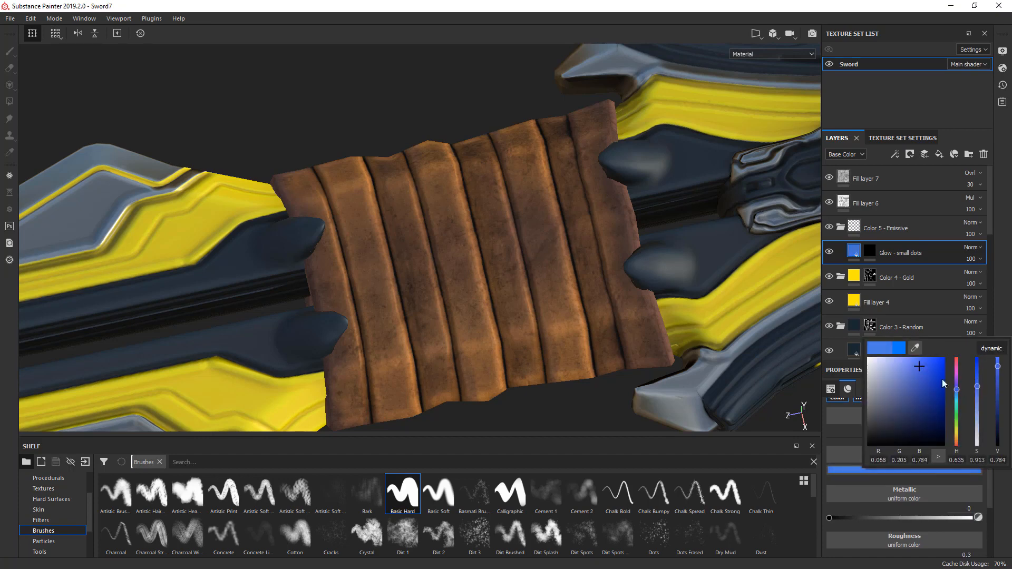
pyautogui.moveTo(979, 412); pyautogui.dragTo(975, 378)
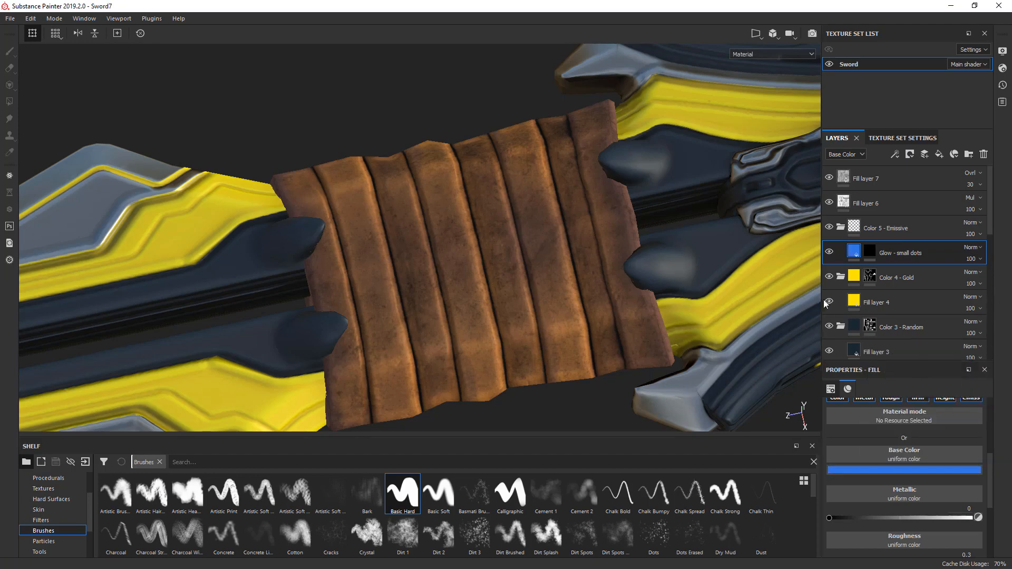
# - Select the Glow - small dots layer's mask for painting on the ornament beside the leather wrap
pyautogui.keyDown('alt'); pyautogui.moveTo(569, 262); pyautogui.dragTo(367, 289, button='middle'); pyautogui.keyUp('alt')
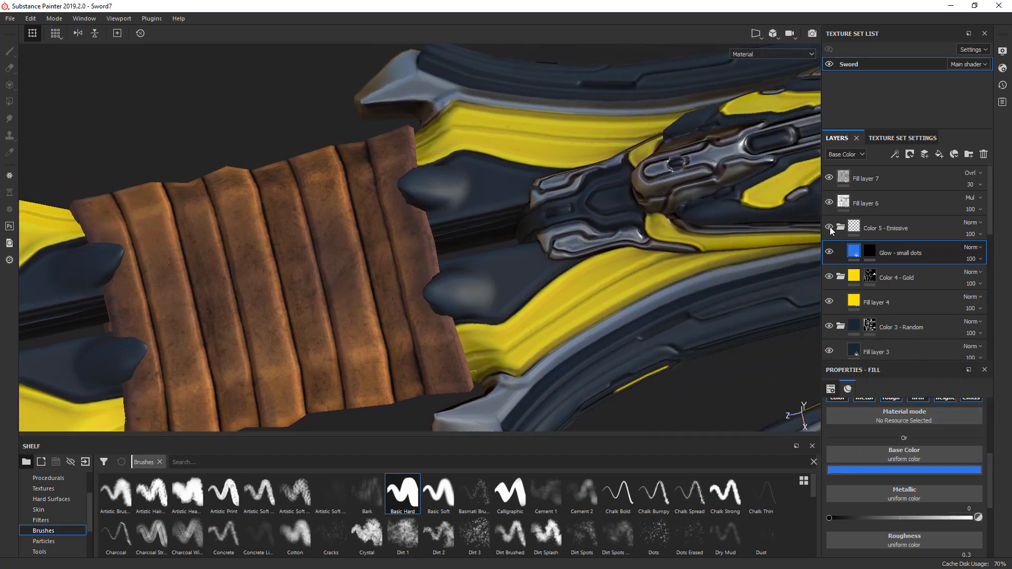
pyautogui.click(865, 250)
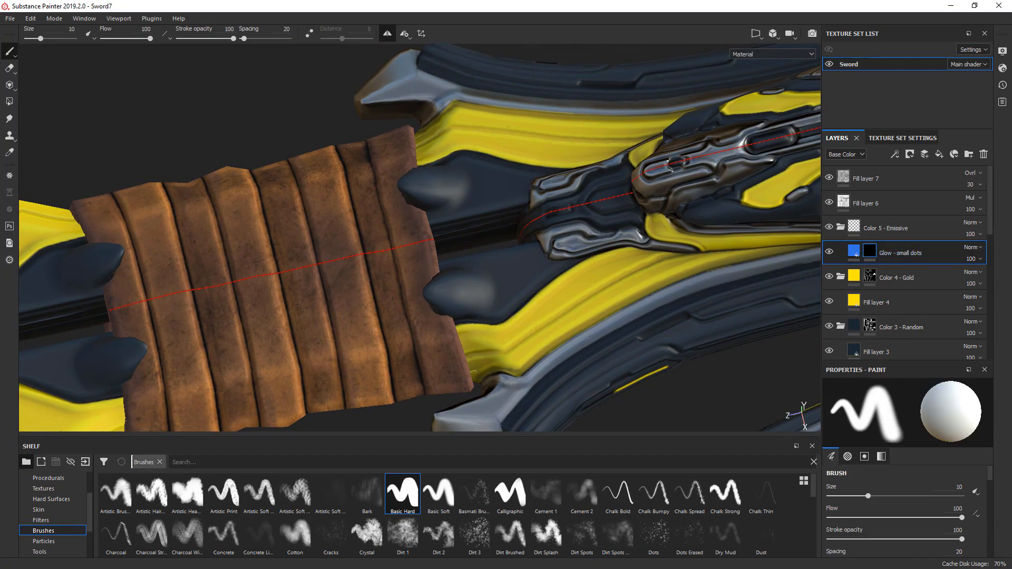
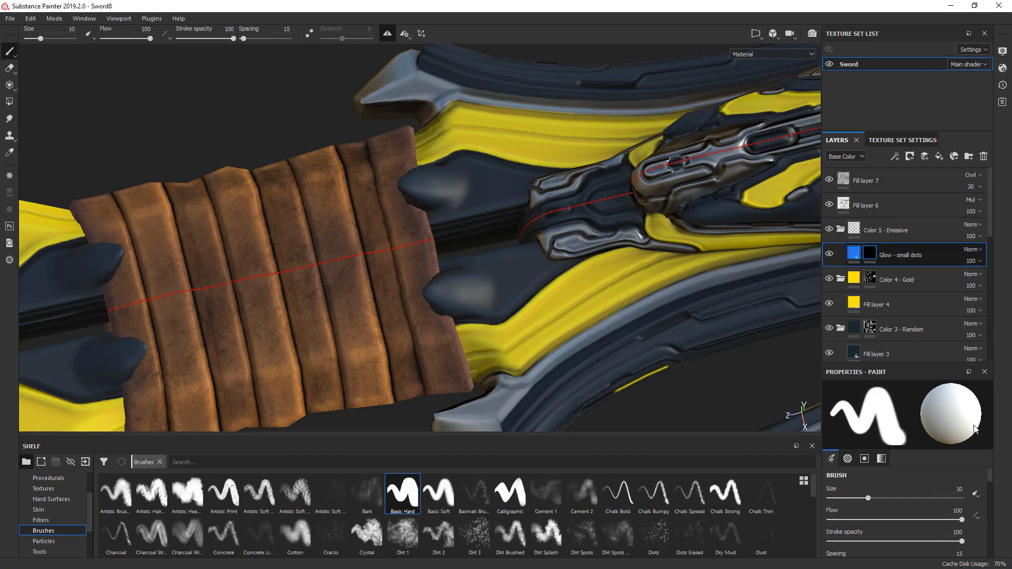
# - Disable the color, metal, rough and nrm channels in the Glow - small dots layer's material
pyautogui.scroll(-3, 992, 452)
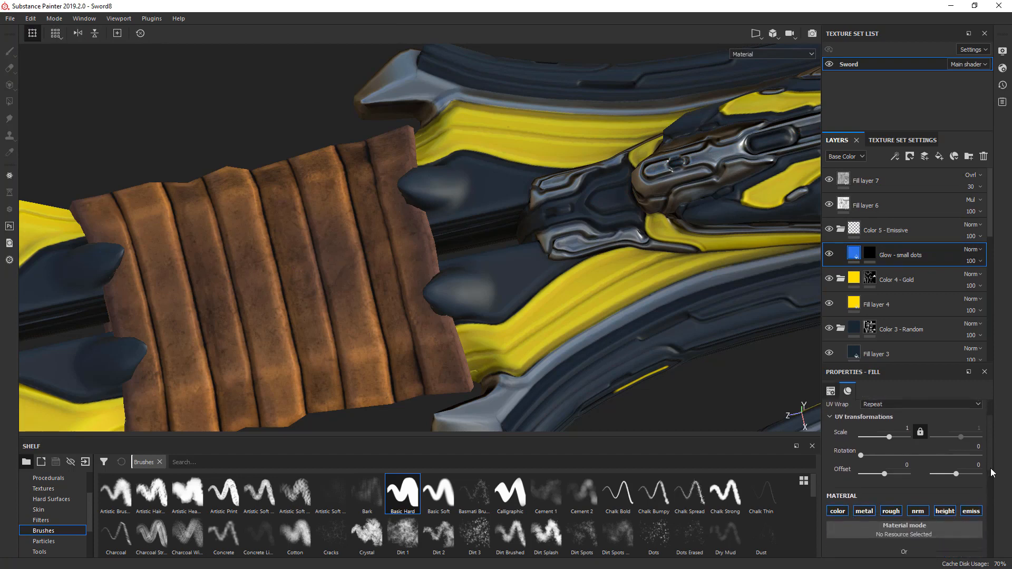
pyautogui.click(860, 462)
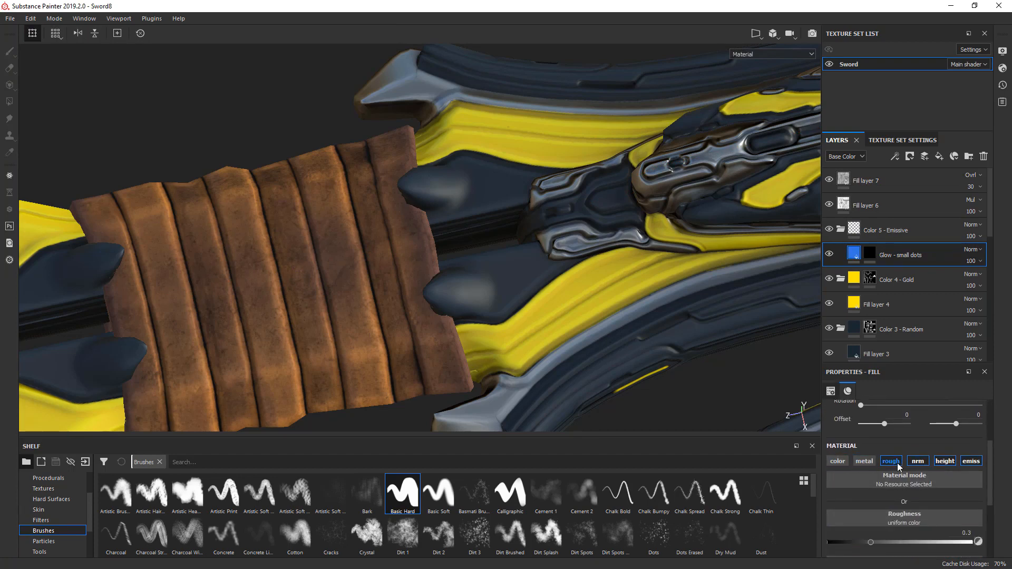
pyautogui.click(896, 462)
pyautogui.click(918, 462)
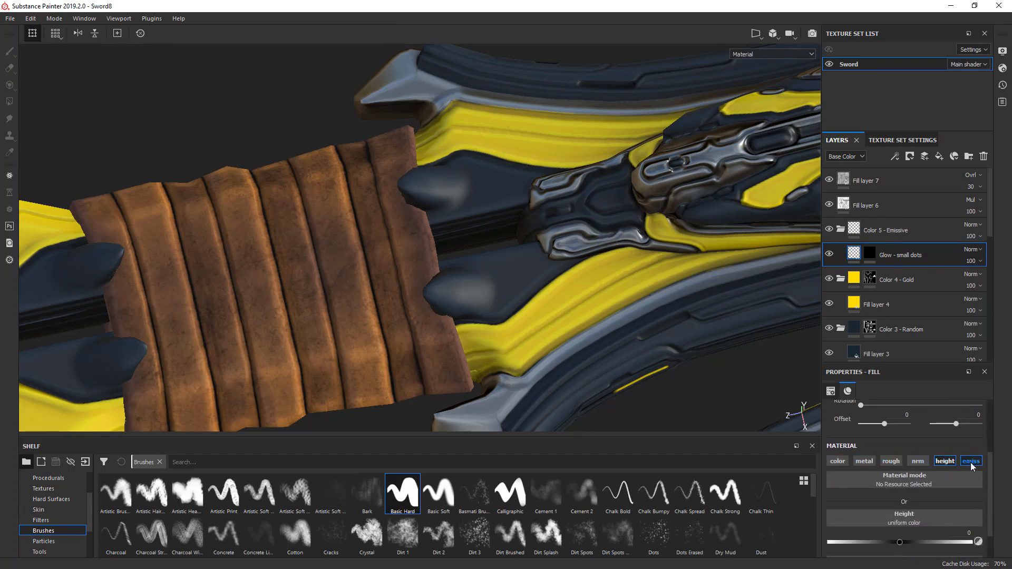
# - Set the emissive color of the Glow - small dots layer to bright red
pyautogui.scroll(-2, 989, 475)
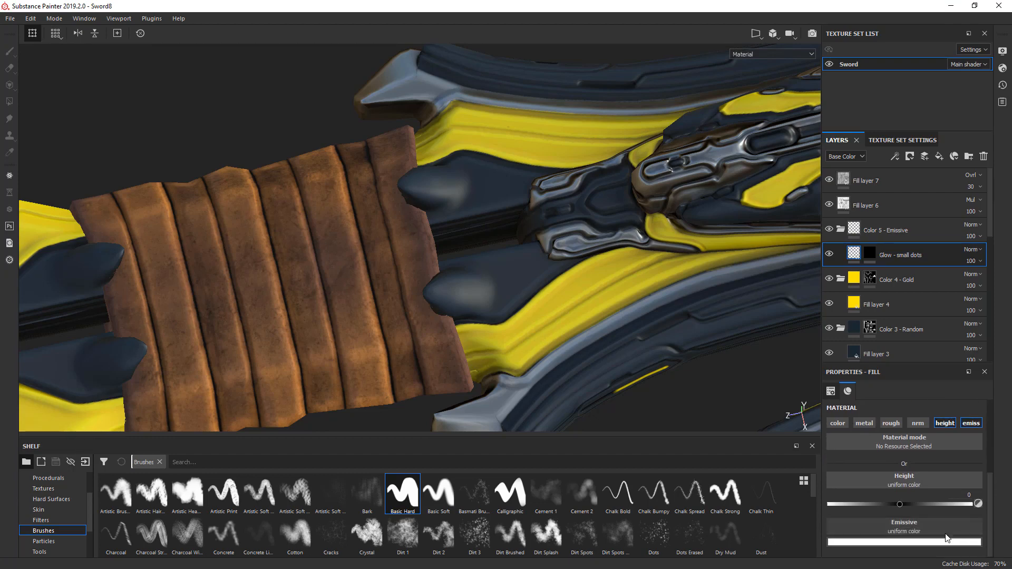
pyautogui.click(930, 543)
pyautogui.moveTo(932, 476); pyautogui.dragTo(985, 385)
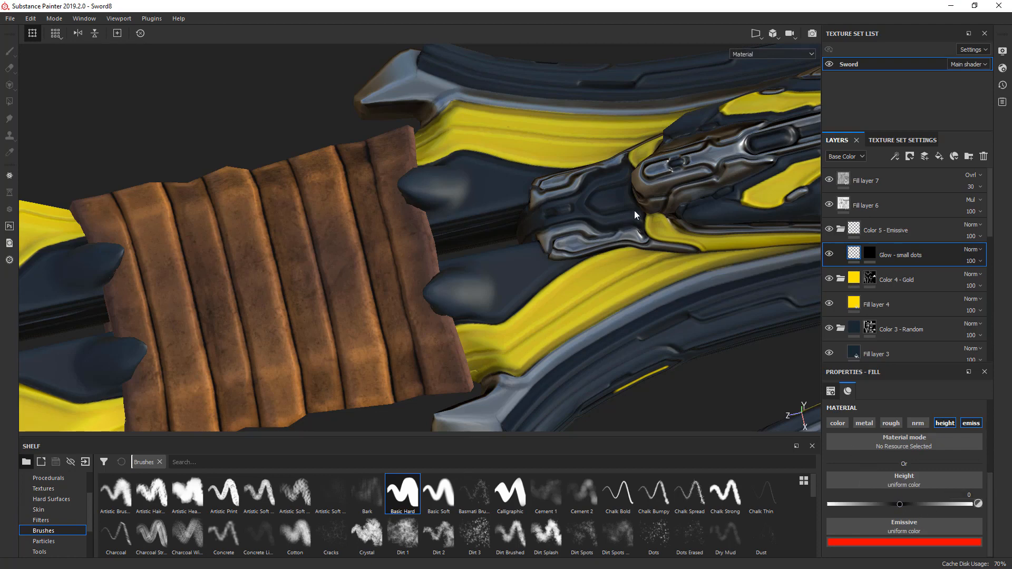
# - Paint the pointed slot at the end of the first ornament into the Glow - small dots mask with a 0.23 brush
pyautogui.keyDown('alt'); pyautogui.moveTo(635, 210); pyautogui.dragTo(783, 239); pyautogui.keyUp('alt')
pyautogui.click(869, 252)
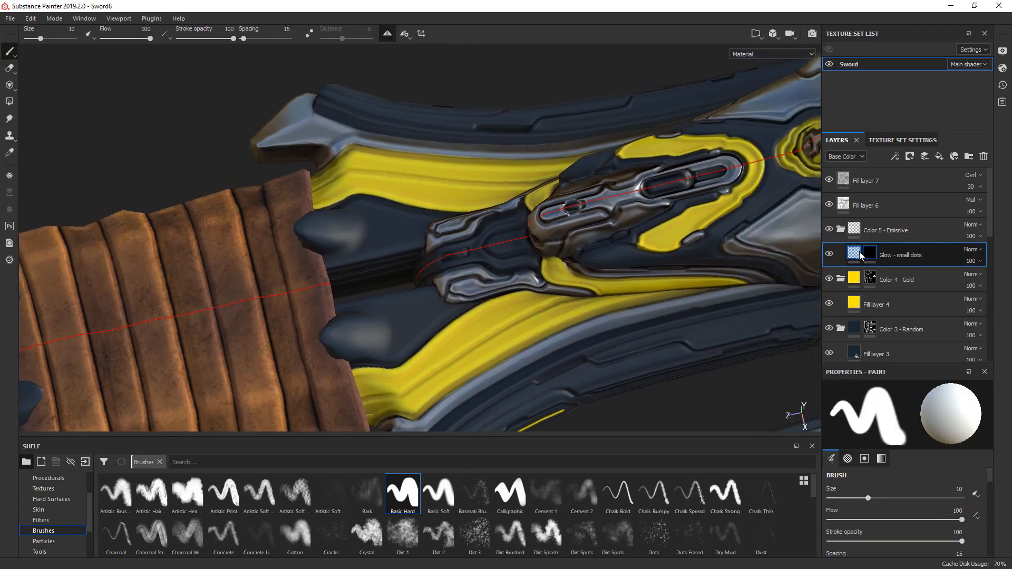
pyautogui.moveTo(625, 207)
pyautogui.keyDown('ctrl'); pyautogui.mouseDown(button='right')
pyautogui.moveTo(626, 195)
pyautogui.moveTo(615, 195)
pyautogui.moveTo(626, 225)
pyautogui.moveTo(570, 226)
pyautogui.mouseUp(button='right'); pyautogui.keyUp('ctrl')
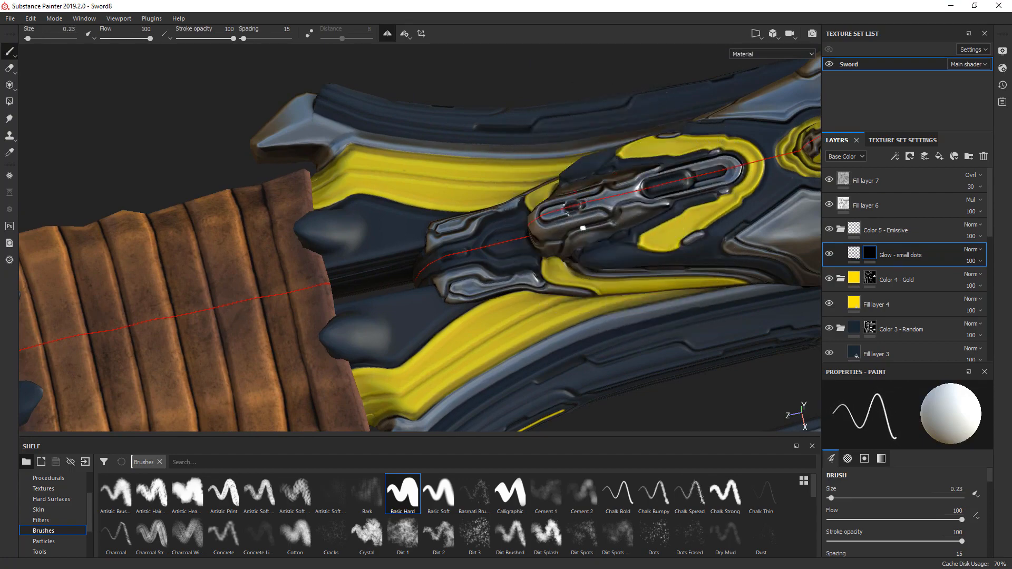
pyautogui.keyDown('alt'); pyautogui.moveTo(604, 199); pyautogui.dragTo(672, 214); pyautogui.keyUp('alt')
pyautogui.scroll(5, 690, 164)
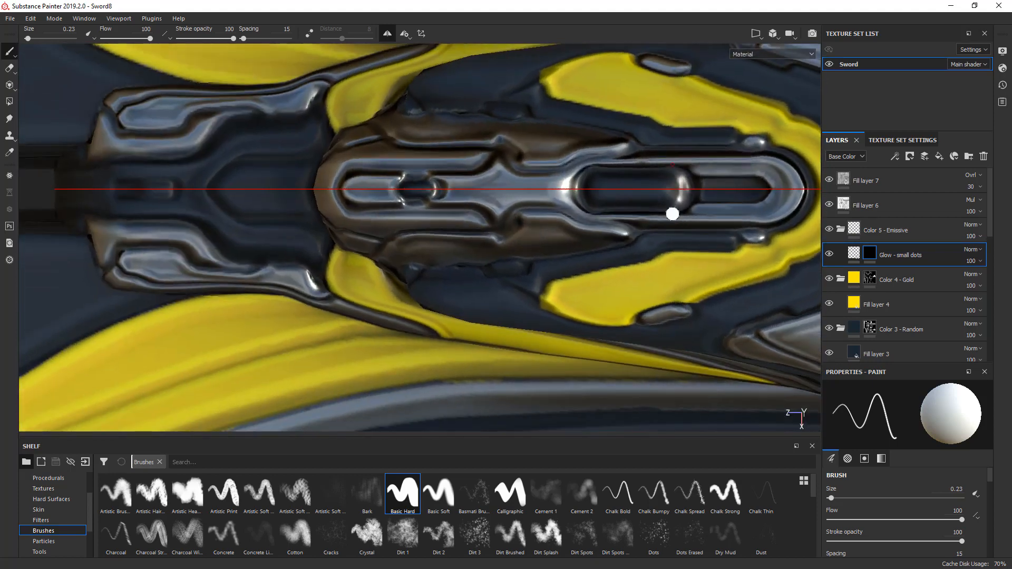
pyautogui.keyDown('alt'); pyautogui.moveTo(708, 204); pyautogui.dragTo(551, 217, button='middle'); pyautogui.keyUp('alt')
pyautogui.scroll(3, 542, 210)
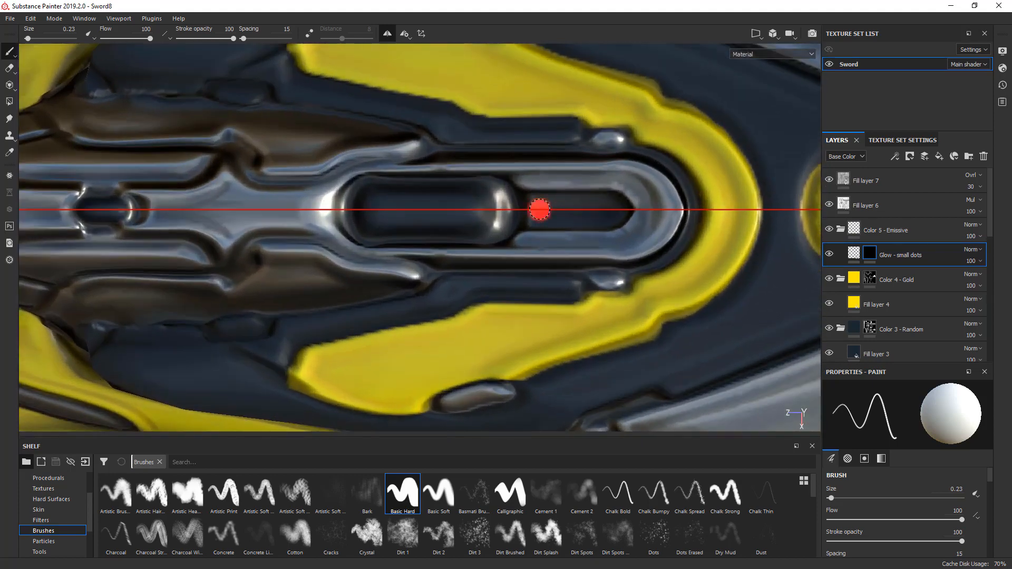
pyautogui.click(539, 209)
pyautogui.keyDown('shift'); pyautogui.click(615, 211); pyautogui.keyUp('shift')
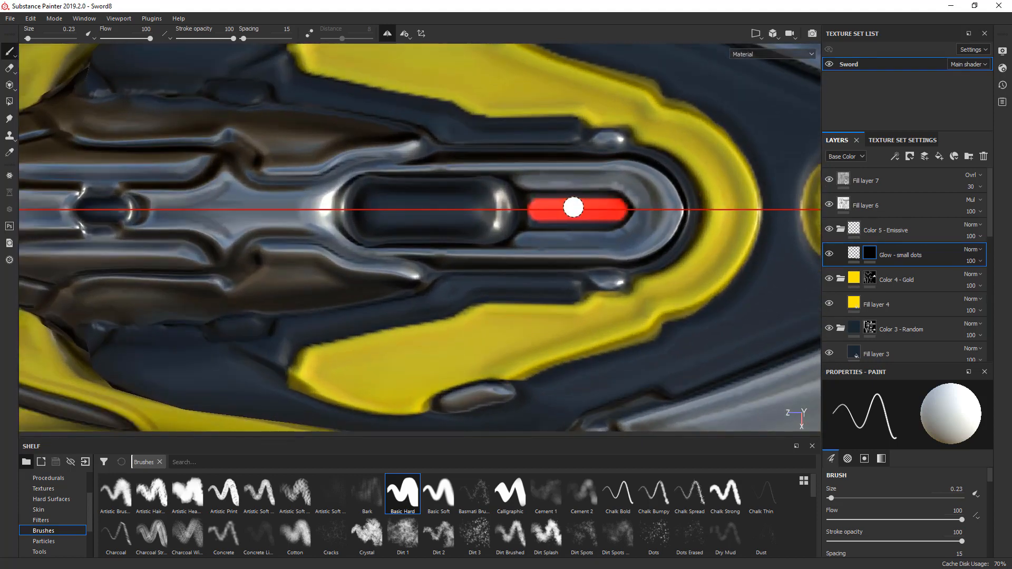
pyautogui.click(538, 215)
pyautogui.keyDown('shift'); pyautogui.click(612, 215); pyautogui.keyUp('shift')
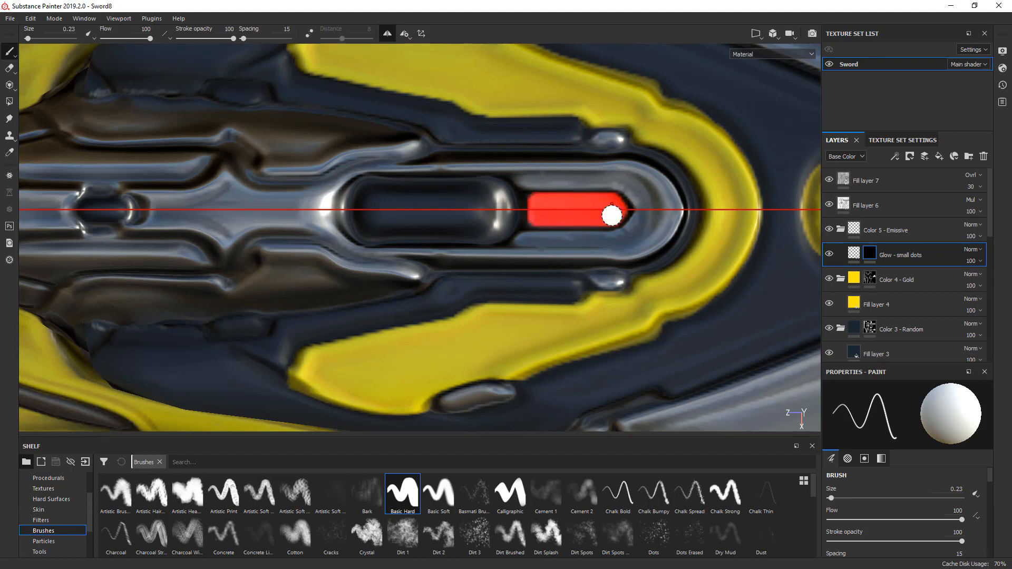
pyautogui.scroll(5, 635, 210)
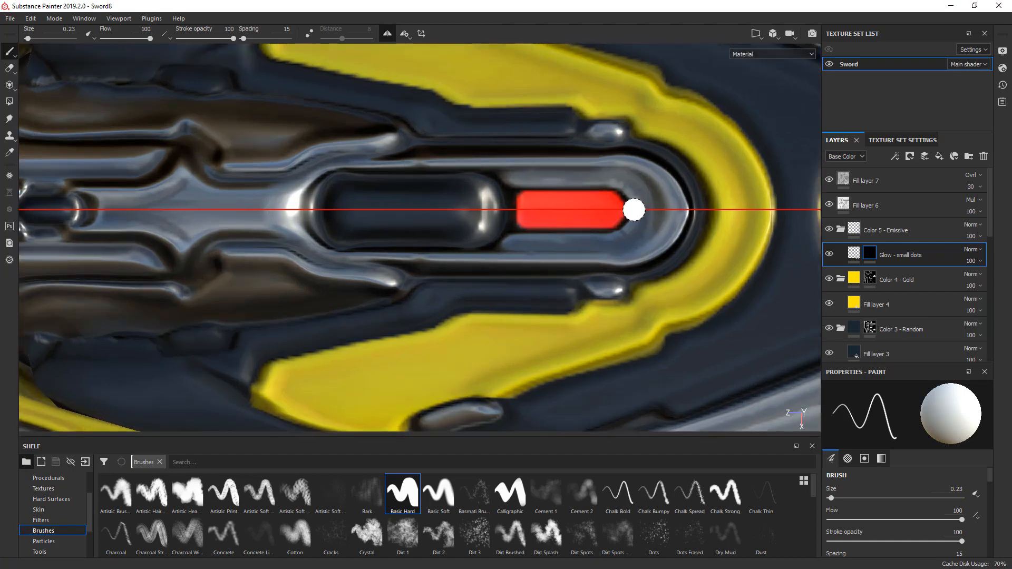
# - Paint a narrow crosswise glow patch at the end of the ribbed slot in the next ornament
pyautogui.scroll(-8, 674, 217)
pyautogui.scroll(-3, 674, 217)
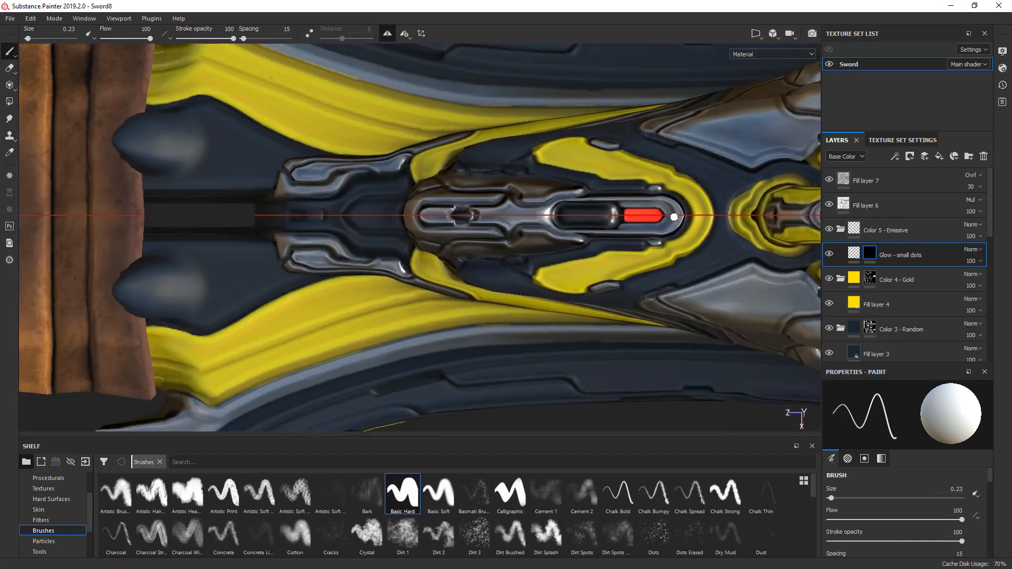
pyautogui.moveTo(675, 217); pyautogui.dragTo(486, 223, button='middle')
pyautogui.scroll(4, 486, 223)
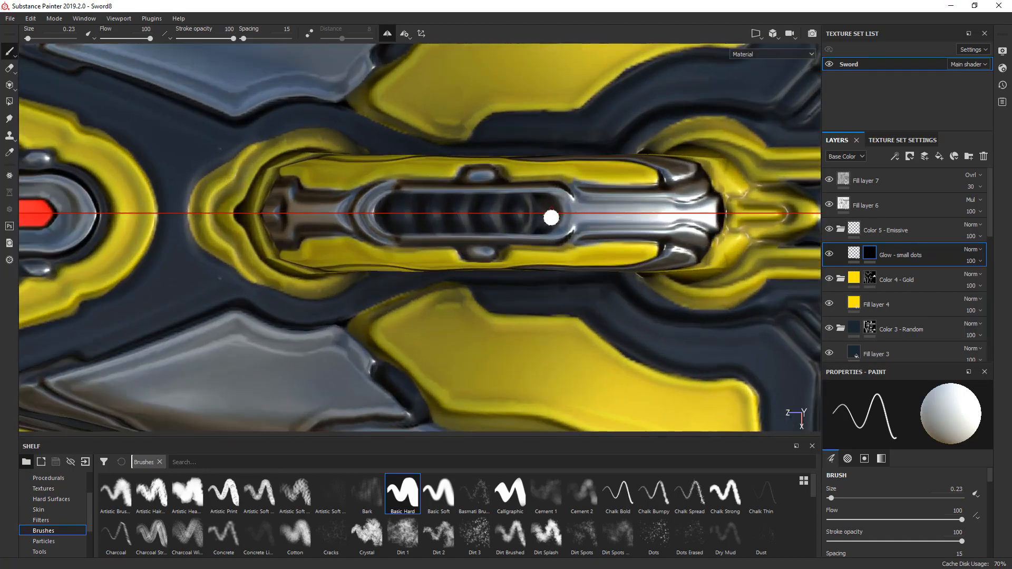
pyautogui.click(547, 223)
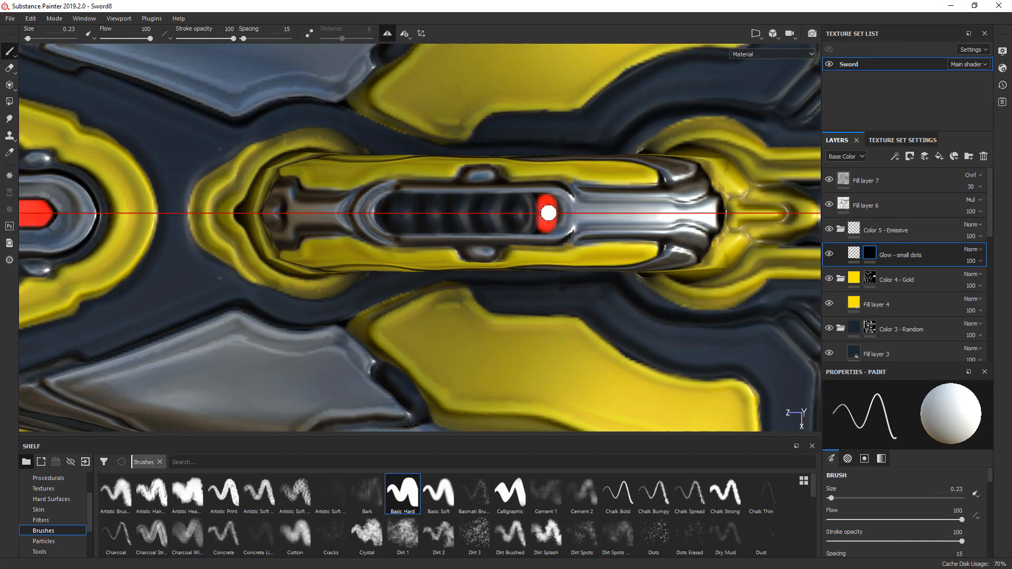
pyautogui.scroll(2, 549, 213)
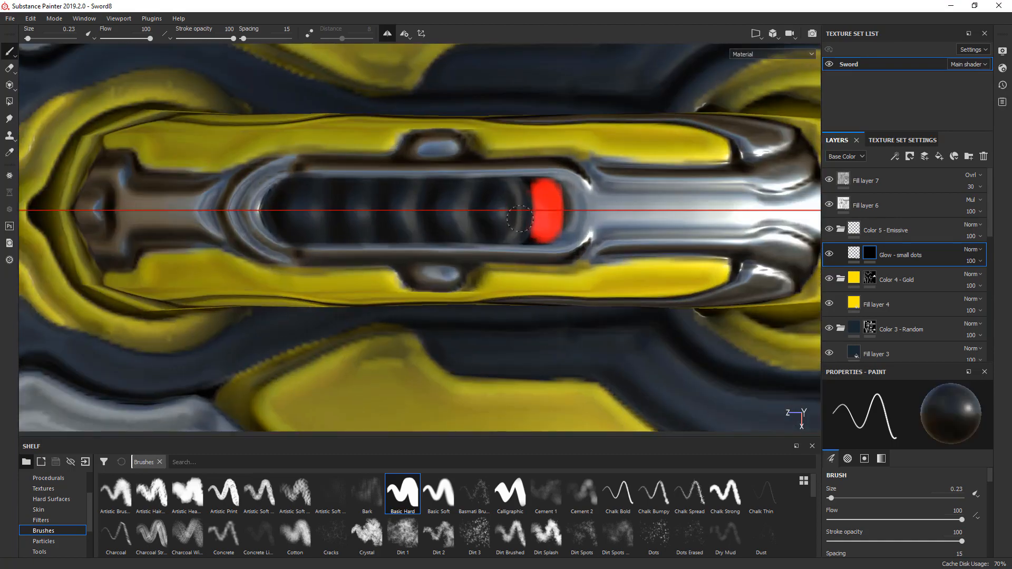
# - Paint a rounded glow strip in the dark recess inside the yellow frame, using a 0.29 brush
pyautogui.scroll(-6, 520, 218)
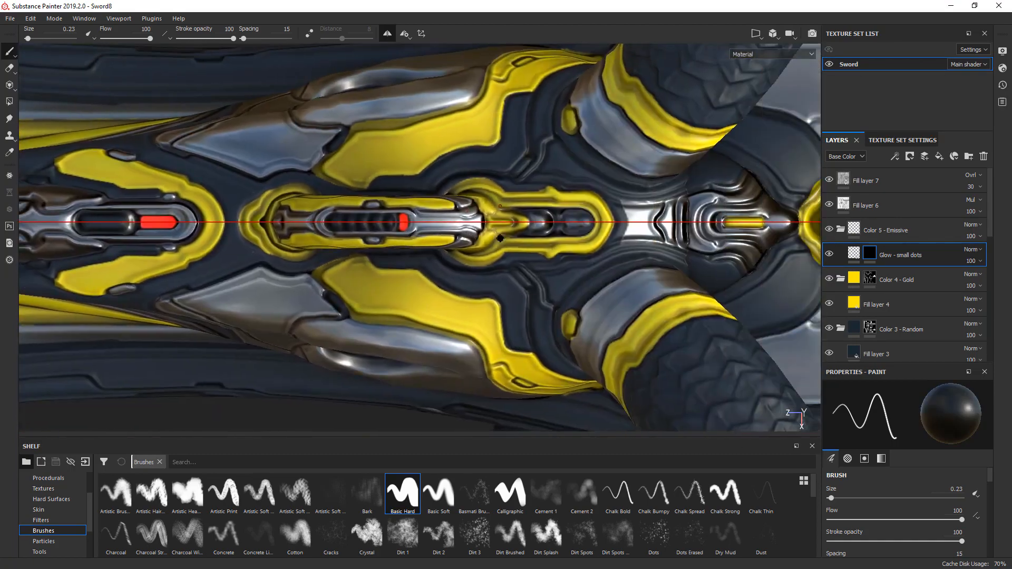
pyautogui.scroll(3, 549, 216)
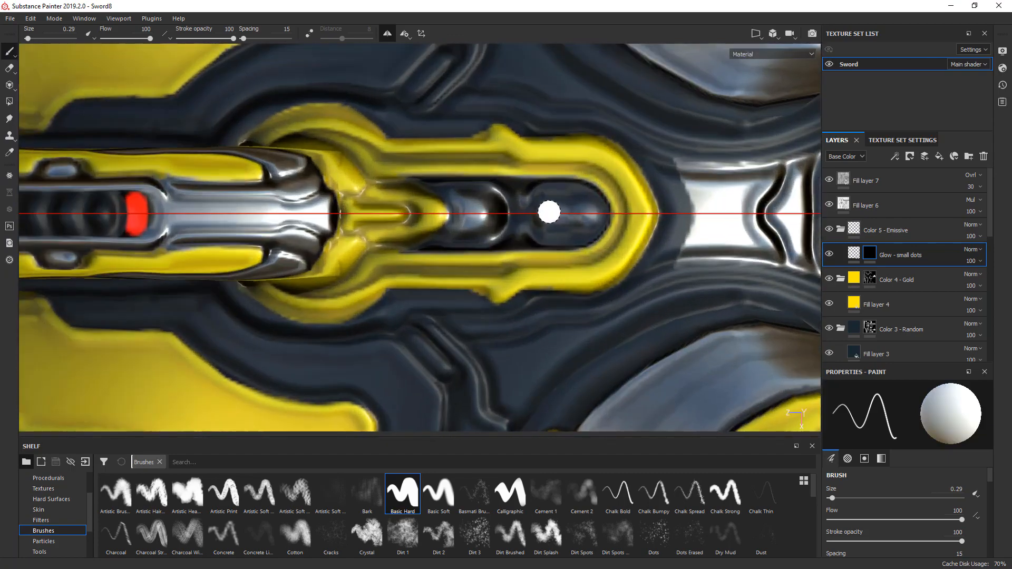
pyautogui.click(549, 213)
pyautogui.keyDown('shift'); pyautogui.click(593, 213); pyautogui.keyUp('shift')
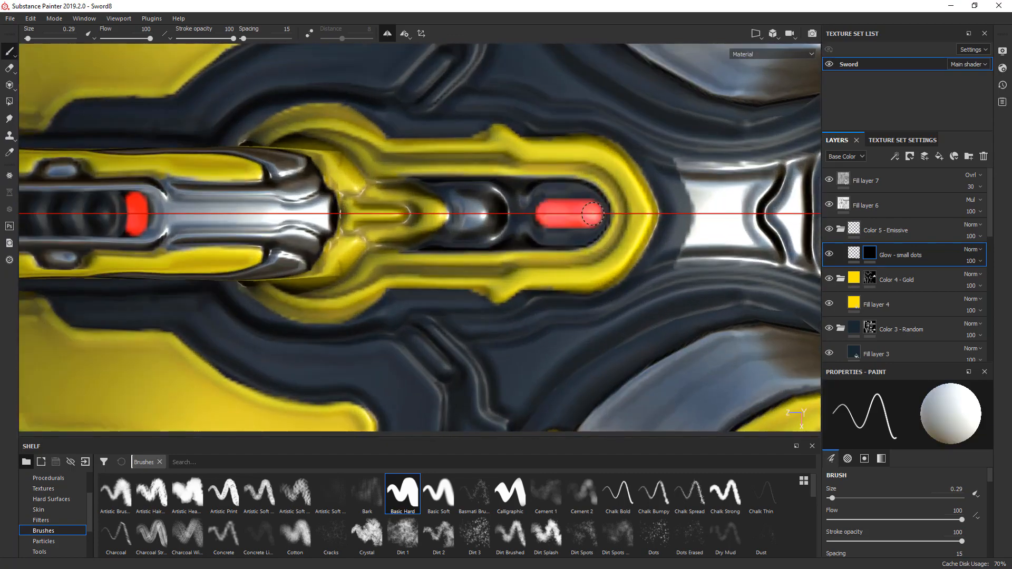
# - Lower the height of the Glow - small dots layer to -0.1927
pyautogui.keyDown('alt'); pyautogui.moveTo(617, 274); pyautogui.dragTo(542, 253); pyautogui.keyUp('alt')
pyautogui.scroll(3, 569, 252)
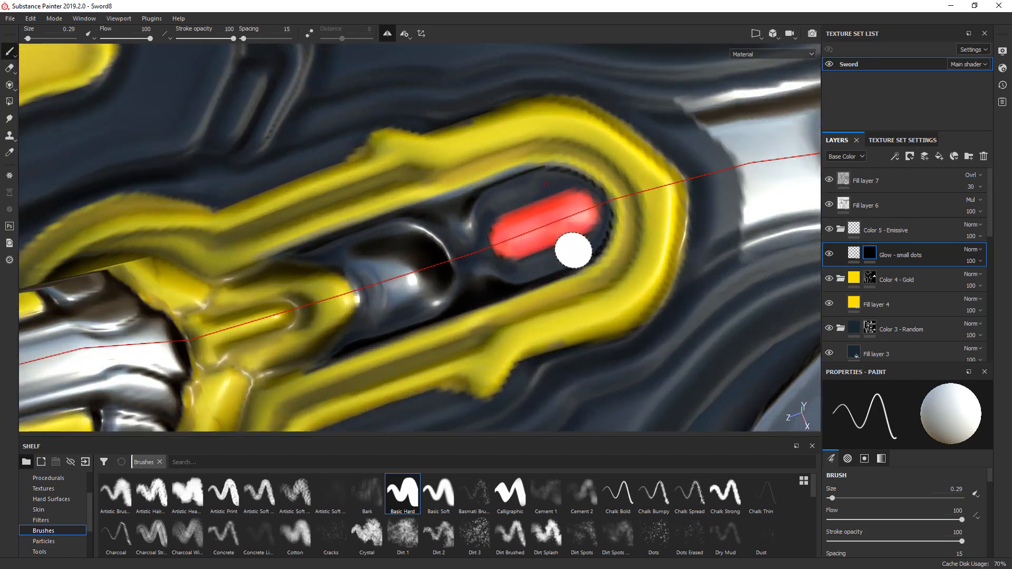
pyautogui.click(861, 252)
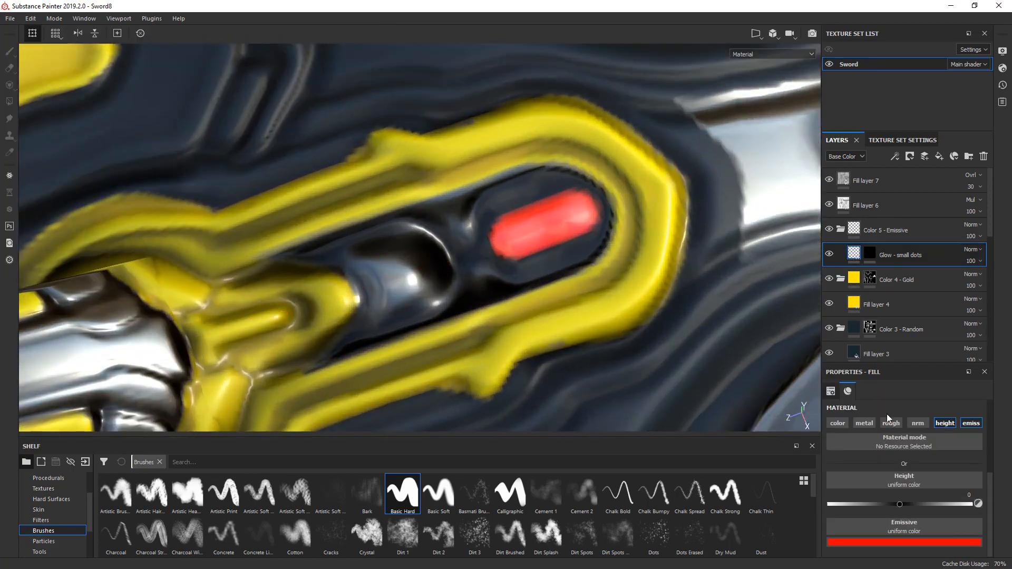
pyautogui.moveTo(900, 504)
pyautogui.mouseDown()
pyautogui.moveTo(880, 501)
pyautogui.moveTo(922, 504)
pyautogui.moveTo(886, 505)
pyautogui.mouseUp()
pyautogui.keyDown('alt'); pyautogui.moveTo(621, 301); pyautogui.dragTo(548, 288); pyautogui.keyUp('alt')
pyautogui.scroll(-6, 547, 253)
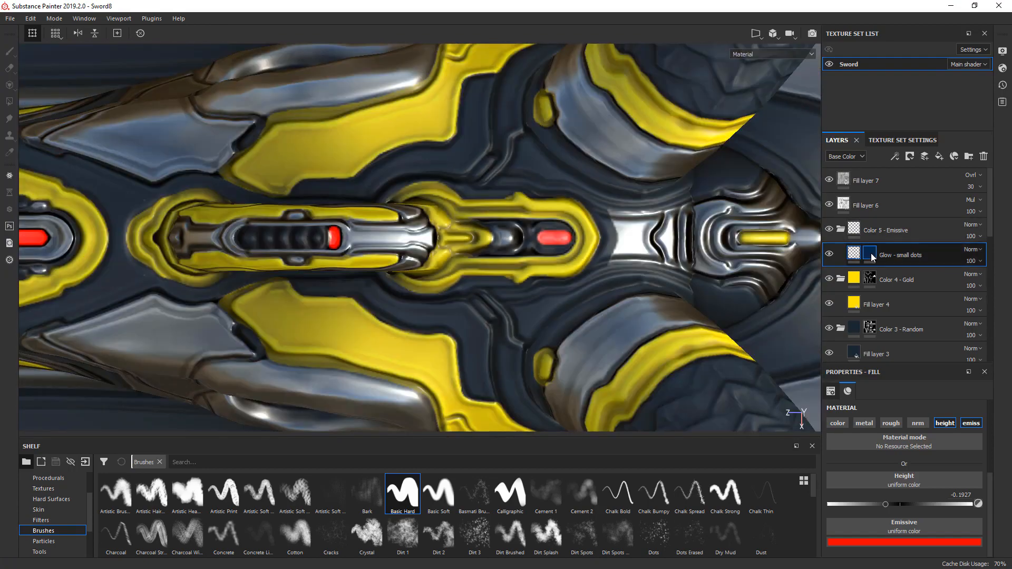
# - Erase the yellow slot on the dark pointed ornament from the Color 4 - Gold mask with a 0.7 brush
pyautogui.click(870, 253)
pyautogui.keyDown('alt'); pyautogui.moveTo(757, 257); pyautogui.dragTo(524, 258, button='middle'); pyautogui.keyUp('alt')
pyautogui.scroll(6, 525, 257)
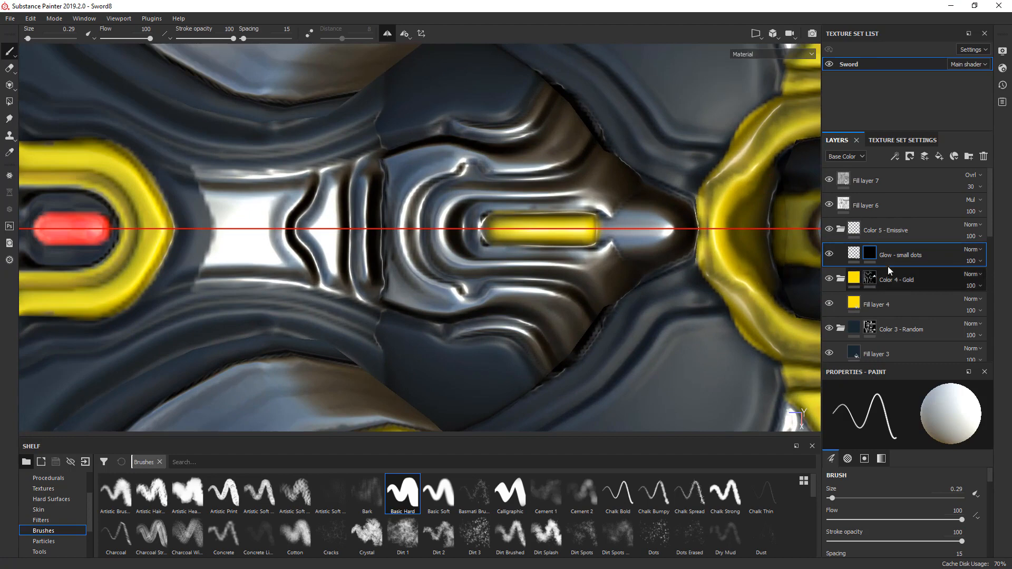
pyautogui.click(870, 279)
pyautogui.keyDown('ctrl'); pyautogui.moveTo(532, 235); pyautogui.dragTo(553, 236, button='right'); pyautogui.keyUp('ctrl')
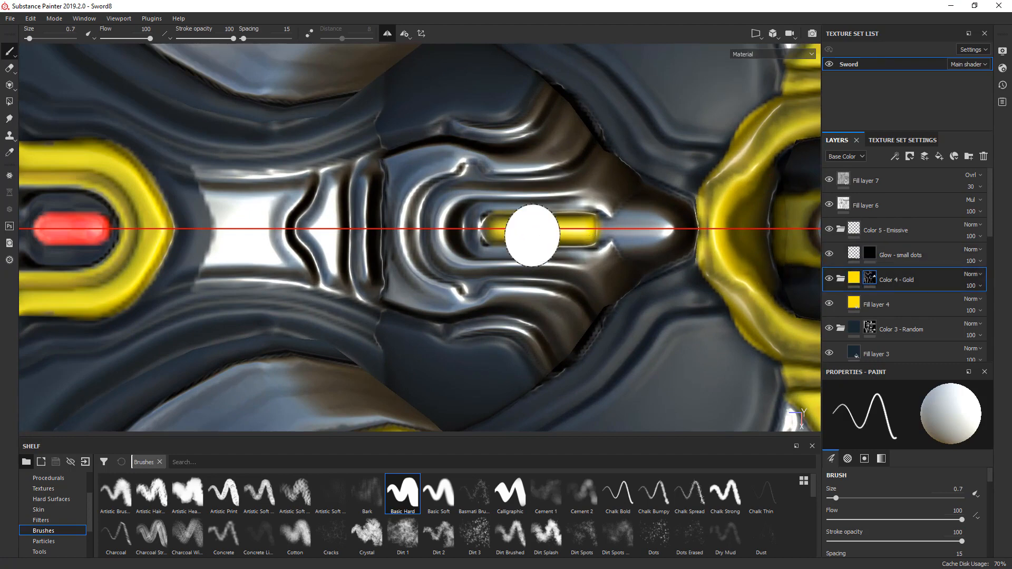
pyautogui.press('x')
pyautogui.moveTo(543, 233); pyautogui.dragTo(593, 233)
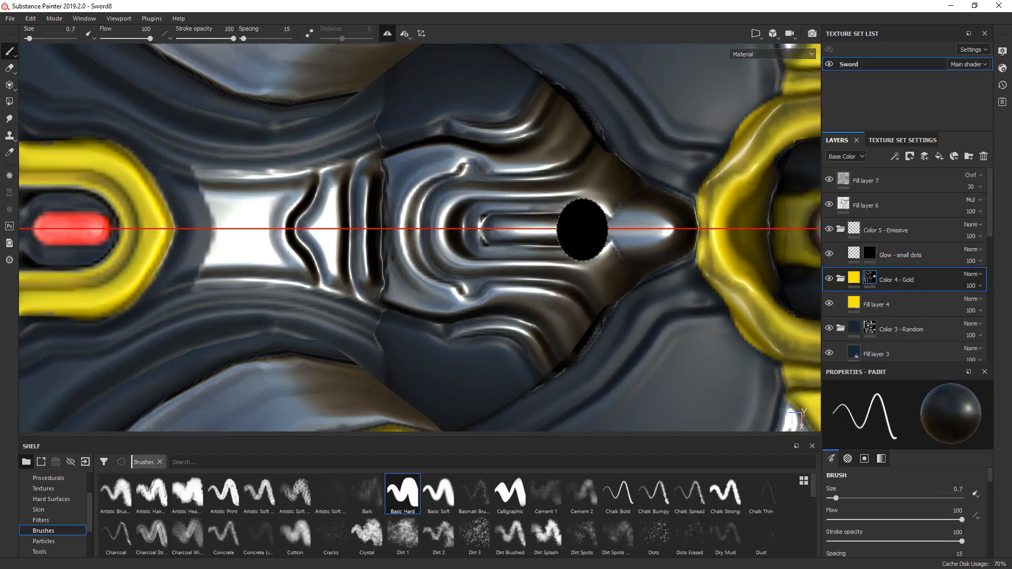
# - Paint the slot on the dark pointed ornament into the Glow - small dots mask with a 0.31 brush
pyautogui.click(870, 254)
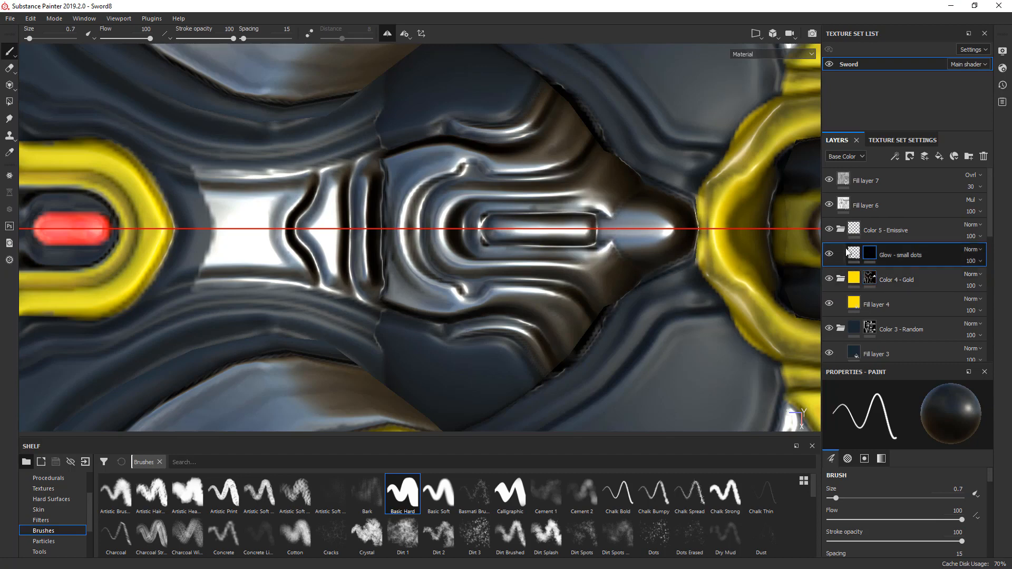
pyautogui.keyDown('ctrl'); pyautogui.moveTo(488, 218); pyautogui.dragTo(468, 218, button='right'); pyautogui.keyUp('ctrl')
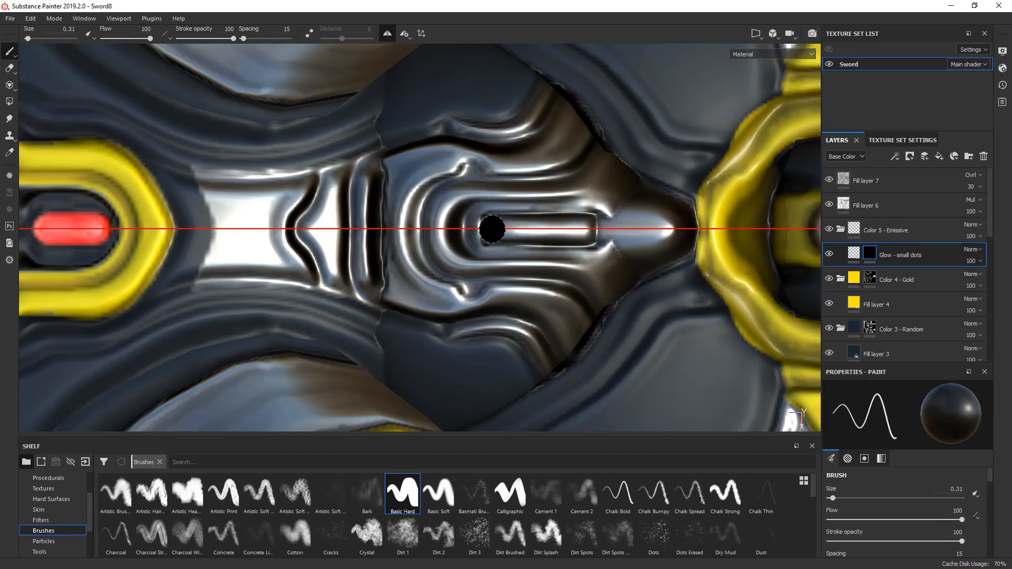
pyautogui.press('x')
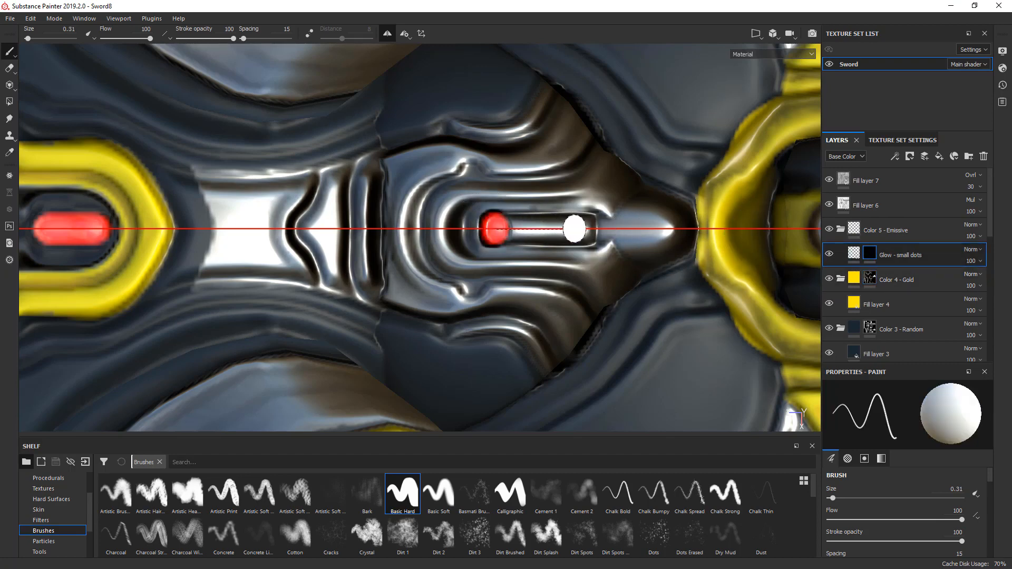
# - Paint a glow strip in the slot of the rectangular metal plate before the handle, using a 0.19 brush
pyautogui.scroll(-8, 583, 210)
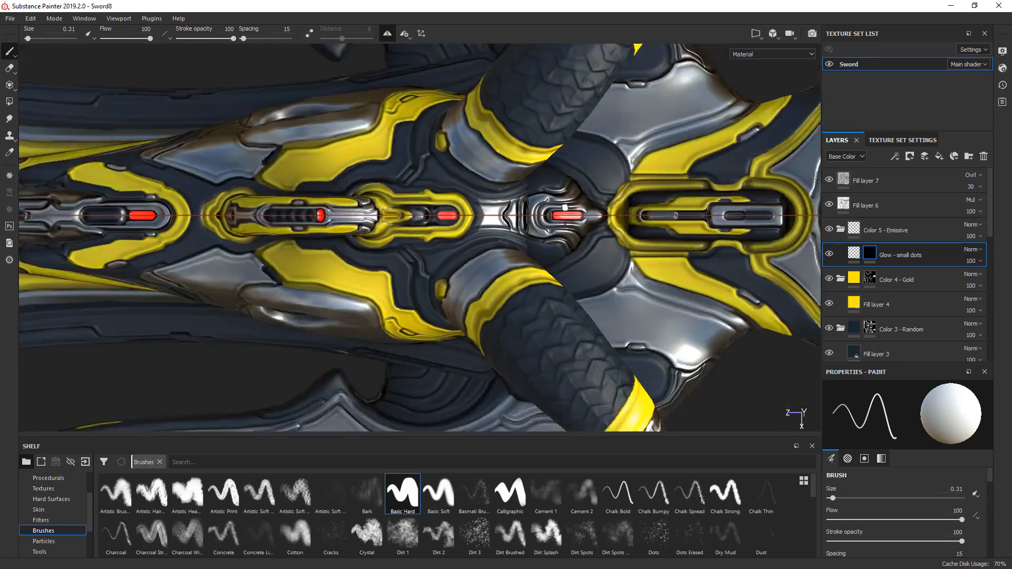
pyautogui.keyDown('alt'); pyautogui.moveTo(568, 253); pyautogui.dragTo(611, 219); pyautogui.keyUp('alt')
pyautogui.keyDown('alt'); pyautogui.moveTo(709, 215); pyautogui.dragTo(473, 226, button='middle'); pyautogui.keyUp('alt')
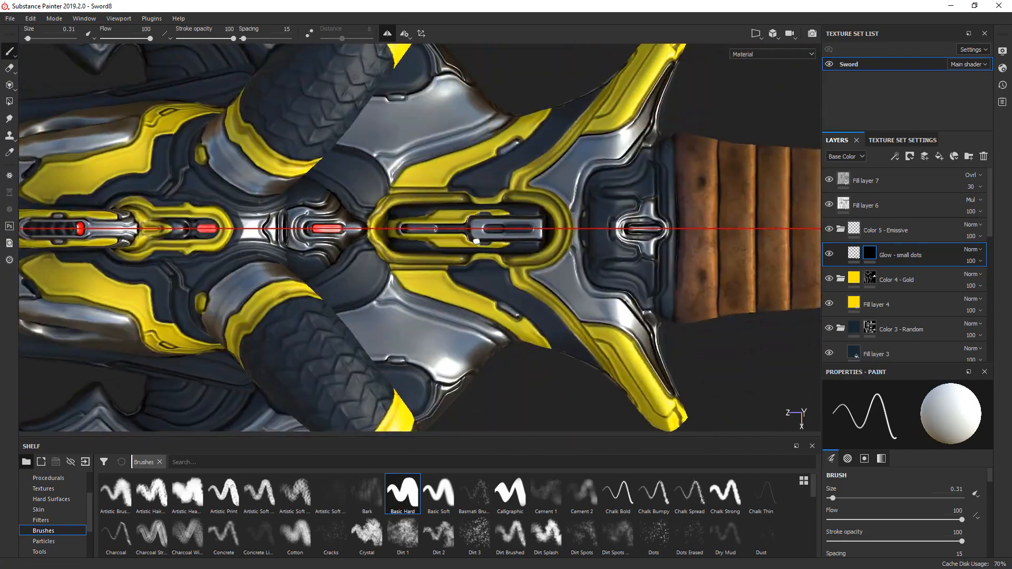
pyautogui.scroll(8, 508, 224)
pyautogui.scroll(-1, 492, 249)
pyautogui.press('[')
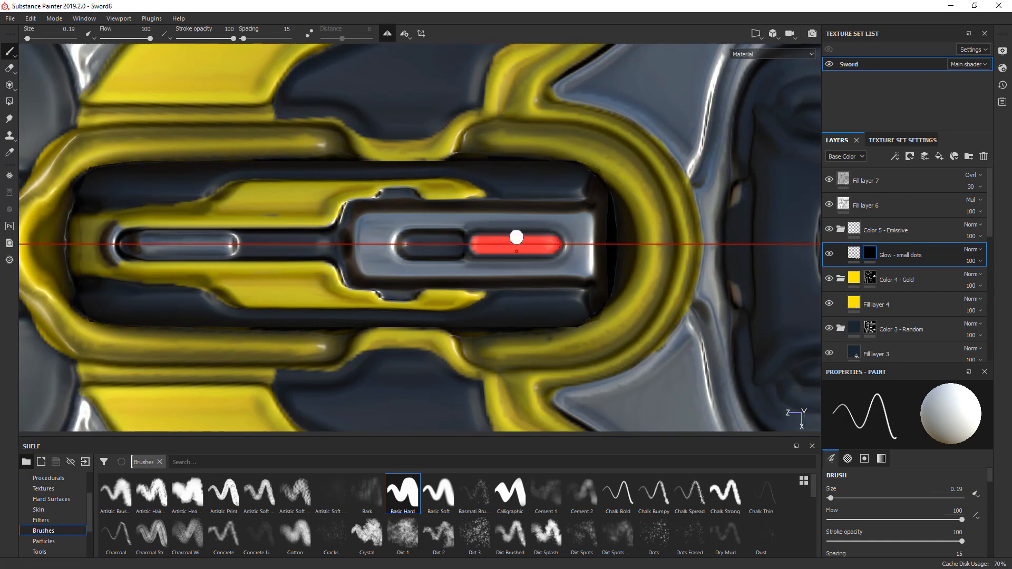
# - Paint a glow strip in the small slot between the handle and the scaled pommel with a 0.31 brush
pyautogui.scroll(-6, 493, 204)
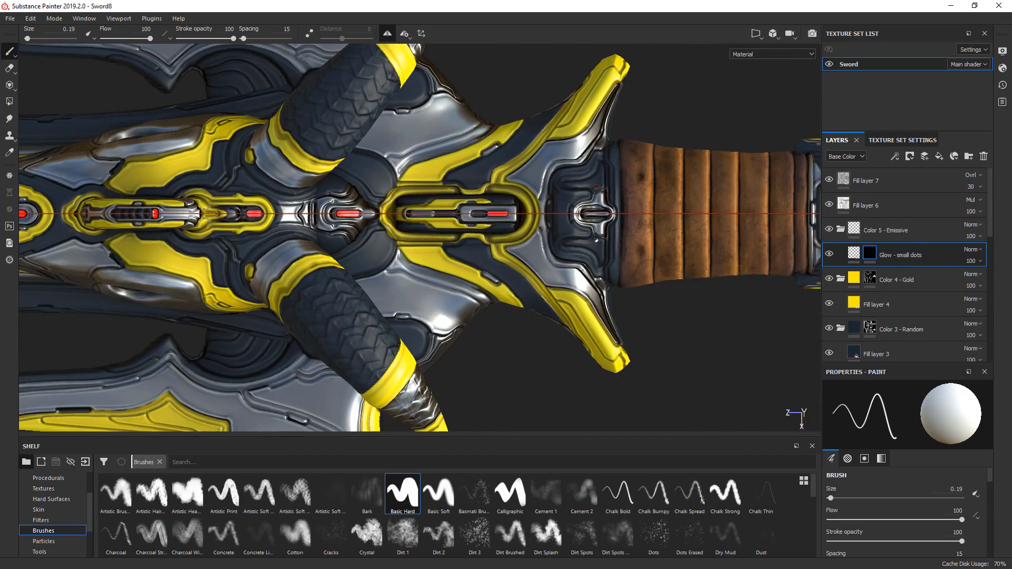
pyautogui.keyDown('alt'); pyautogui.moveTo(647, 239); pyautogui.dragTo(324, 262, button='middle'); pyautogui.keyUp('alt')
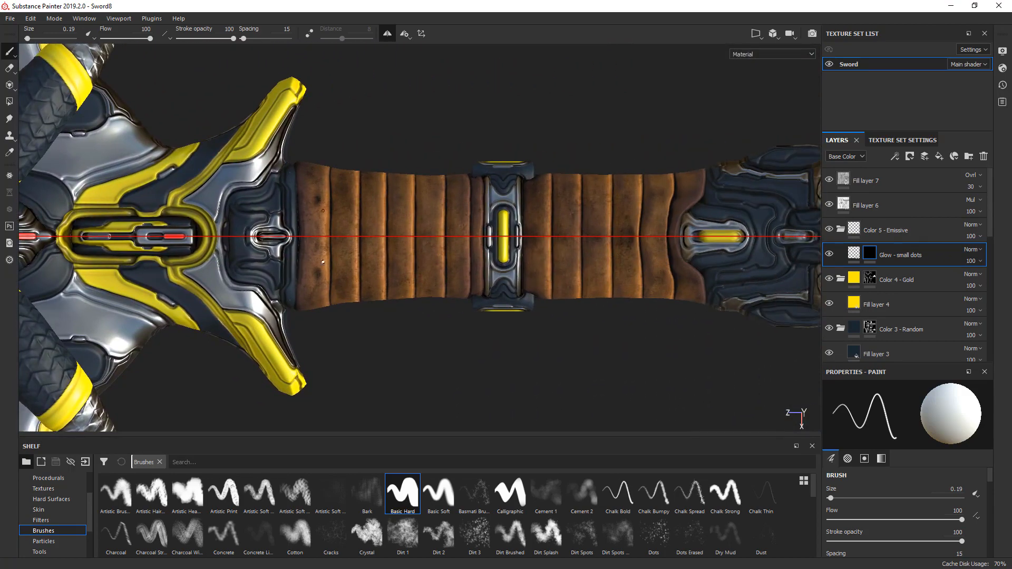
pyautogui.keyDown('alt'); pyautogui.moveTo(660, 261); pyautogui.dragTo(475, 260, button='middle'); pyautogui.keyUp('alt')
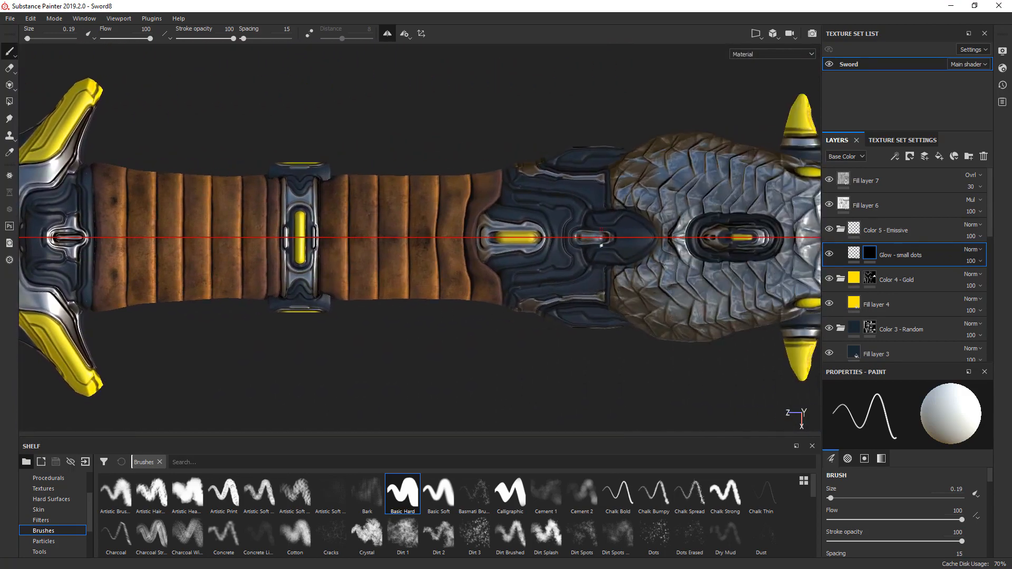
pyautogui.scroll(6, 601, 245)
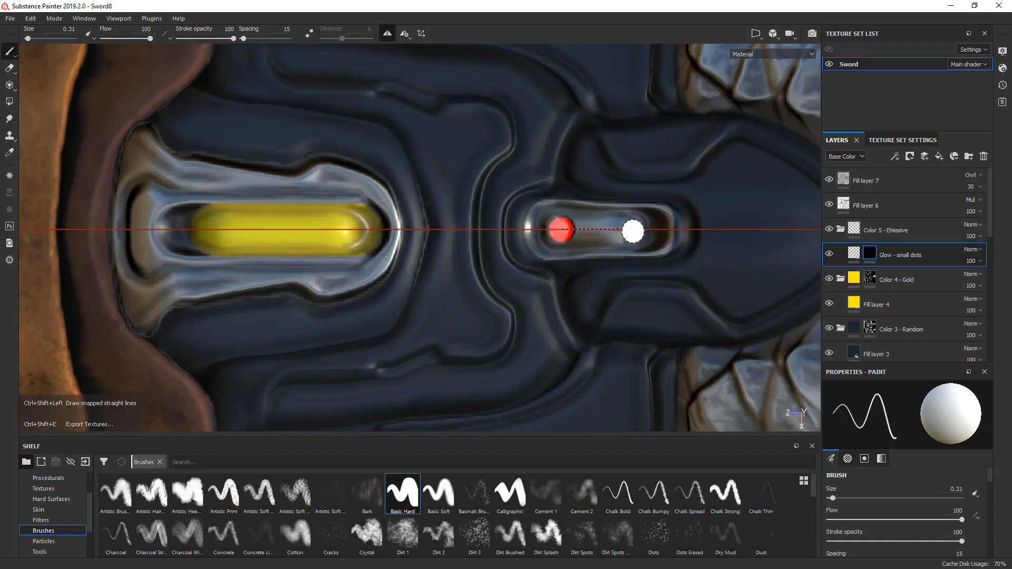
# - Paint a straight glow strip in the slot on the side of the pommel collar with the 0.31 brush
pyautogui.scroll(-5, 599, 227)
pyautogui.keyDown('alt'); pyautogui.moveTo(588, 226); pyautogui.dragTo(594, 152); pyautogui.keyUp('alt')
pyautogui.keyDown('alt'); pyautogui.moveTo(579, 345); pyautogui.dragTo(570, 256, button='middle'); pyautogui.keyUp('alt')
pyautogui.scroll(4, 578, 270)
pyautogui.scroll(2, 548, 246)
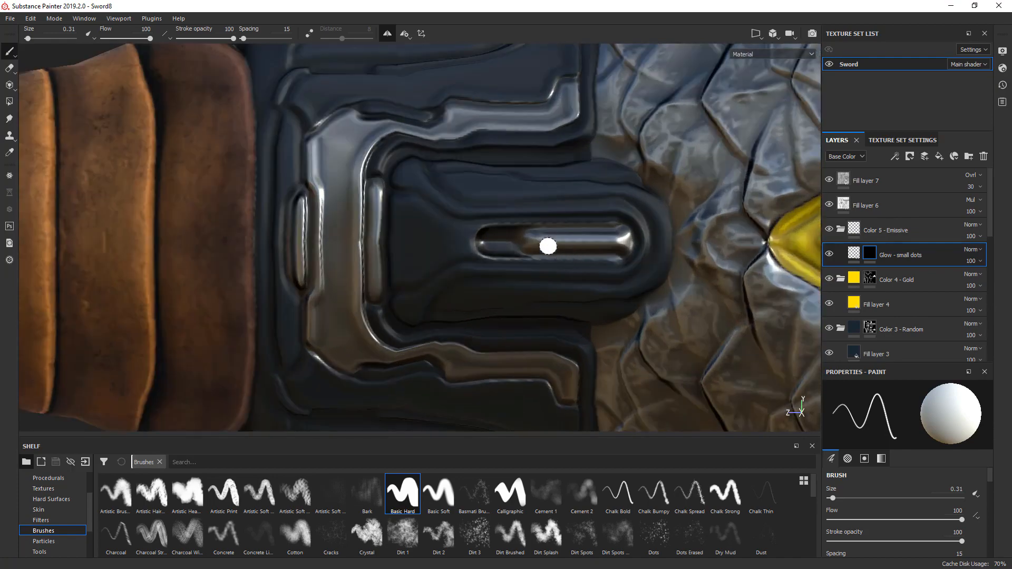
pyautogui.keyDown('shift'); pyautogui.click(613, 241); pyautogui.keyUp('shift')
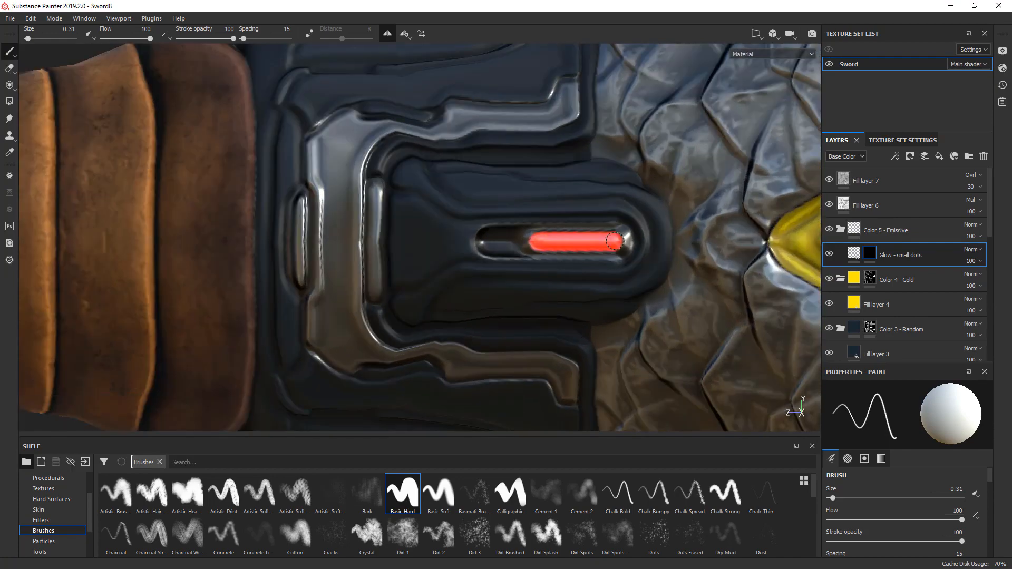
# - Paint a straight glow strip in the long metal slot between the yellow bracket shapes with a 0.37 brush
pyautogui.scroll(-8, 615, 241)
pyautogui.keyDown('alt'); pyautogui.moveTo(616, 274); pyautogui.dragTo(462, 284); pyautogui.keyUp('alt')
pyautogui.scroll(2, 700, 243)
pyautogui.scroll(6, 699, 243)
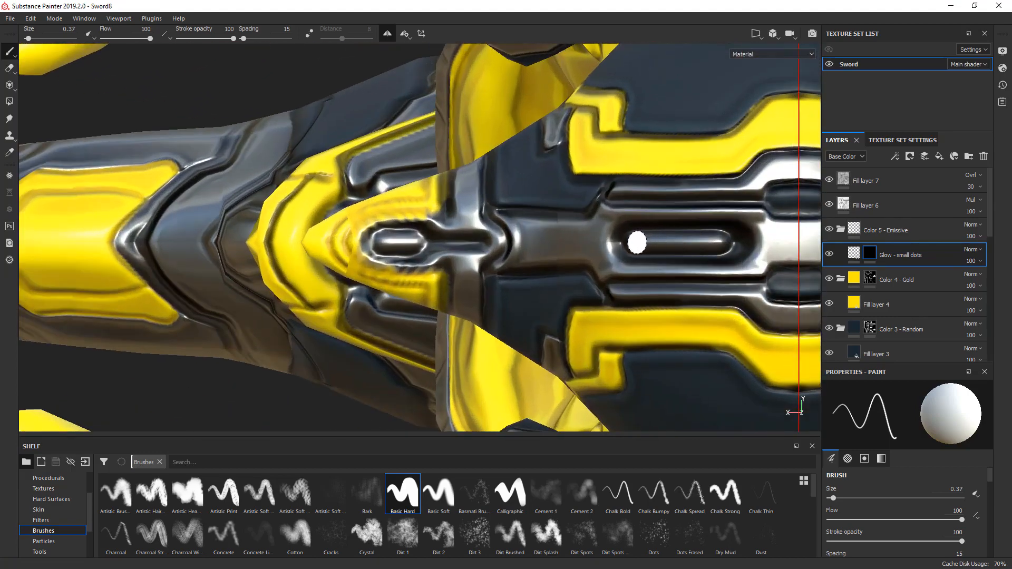
pyautogui.keyDown('shift'); pyautogui.click(714, 242); pyautogui.keyUp('shift')
# - Examine the sword from the pommel along the handle and guard to the blade tip for areas that could glow
pyautogui.scroll(-6, 712, 239)
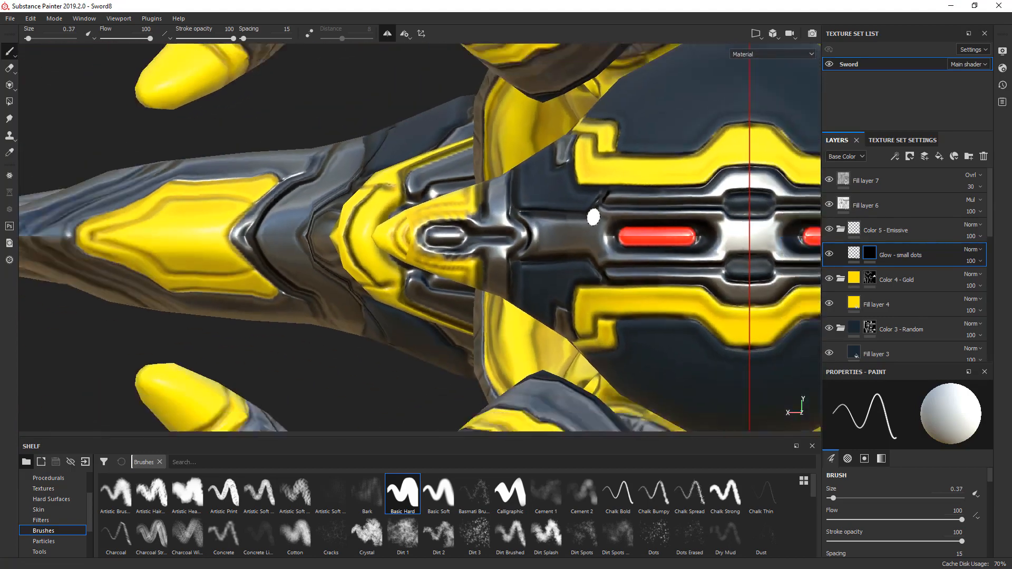
pyautogui.scroll(-3, 593, 216)
pyautogui.keyDown('alt'); pyautogui.moveTo(593, 217); pyautogui.dragTo(790, 300); pyautogui.keyUp('alt')
pyautogui.keyDown('alt'); pyautogui.moveTo(172, 188); pyautogui.dragTo(443, 321, button='middle'); pyautogui.keyUp('alt')
pyautogui.moveTo(327, 217)
pyautogui.keyDown('alt'); pyautogui.mouseDown(button='middle')
pyautogui.moveTo(400, 283)
pyautogui.moveTo(475, 313)
pyautogui.mouseUp(button='middle'); pyautogui.keyUp('alt')
pyautogui.keyDown('alt'); pyautogui.moveTo(191, 198); pyautogui.dragTo(373, 271, button='middle'); pyautogui.keyUp('alt')
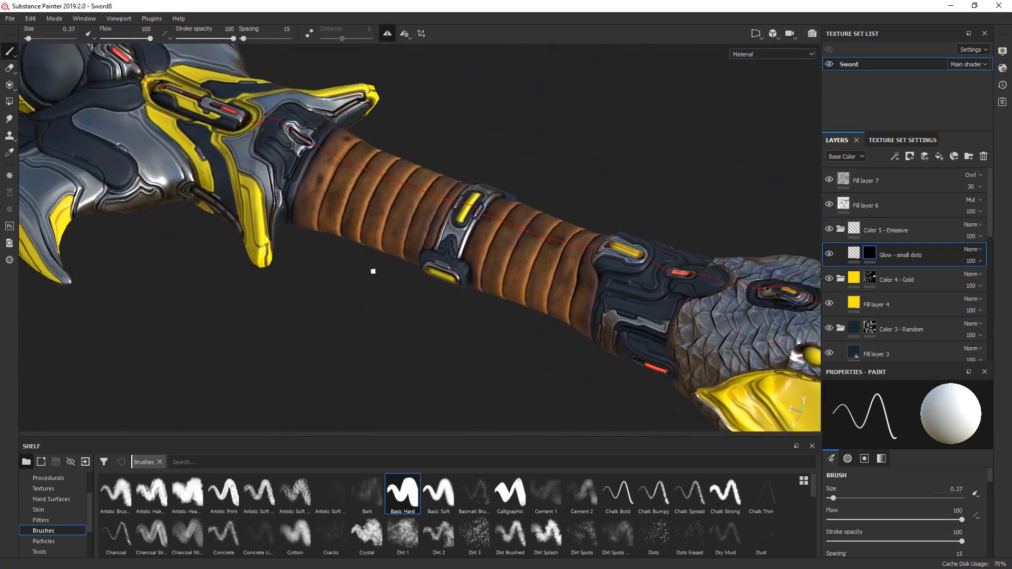
pyautogui.moveTo(270, 234)
pyautogui.keyDown('alt'); pyautogui.mouseDown(button='middle')
pyautogui.moveTo(344, 262)
pyautogui.moveTo(472, 269)
pyautogui.mouseUp(button='middle'); pyautogui.keyUp('alt')
pyautogui.keyDown('alt'); pyautogui.moveTo(494, 323); pyautogui.dragTo(554, 350); pyautogui.keyUp('alt')
pyautogui.keyDown('alt'); pyautogui.moveTo(197, 246); pyautogui.dragTo(661, 259, button='middle'); pyautogui.keyUp('alt')
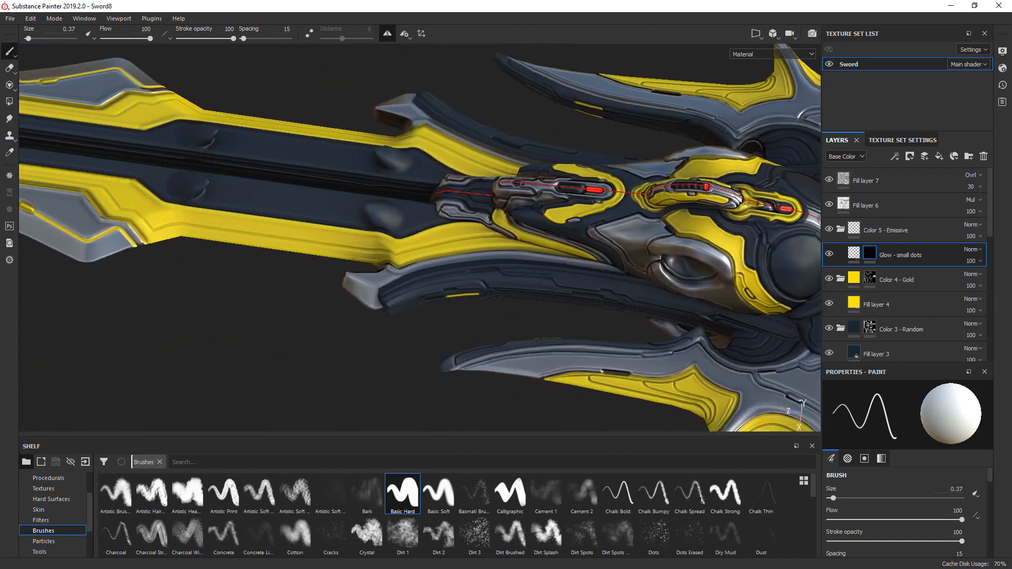
pyautogui.keyDown('alt'); pyautogui.moveTo(224, 288); pyautogui.dragTo(350, 310, button='middle'); pyautogui.keyUp('alt')
pyautogui.keyDown('alt'); pyautogui.keyDown('shift'); pyautogui.moveTo(360, 324); pyautogui.dragTo(365, 347); pyautogui.keyUp('shift'); pyautogui.keyUp('alt')
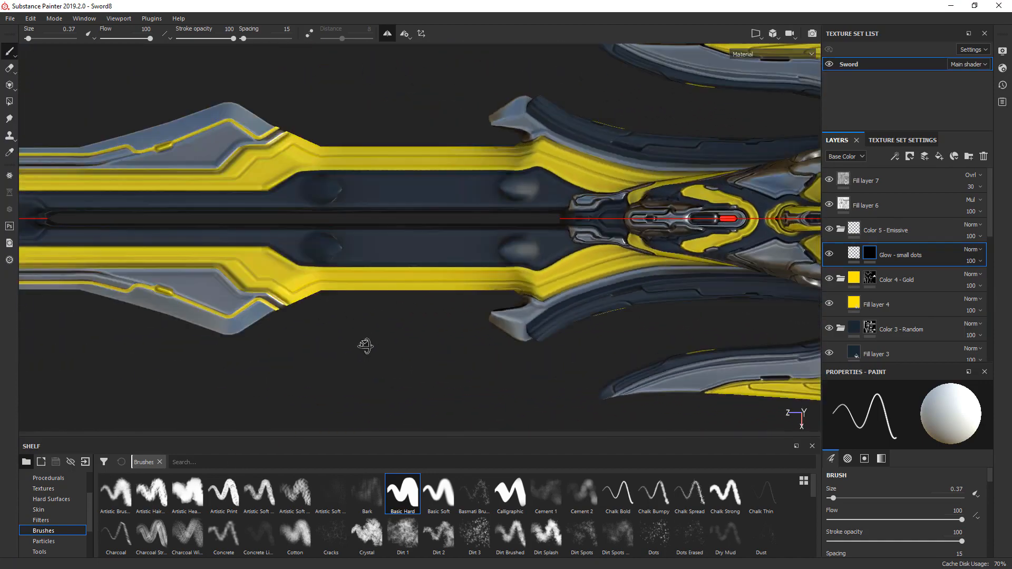
pyautogui.keyDown('alt'); pyautogui.moveTo(201, 288); pyautogui.dragTo(716, 334, button='middle'); pyautogui.keyUp('alt')
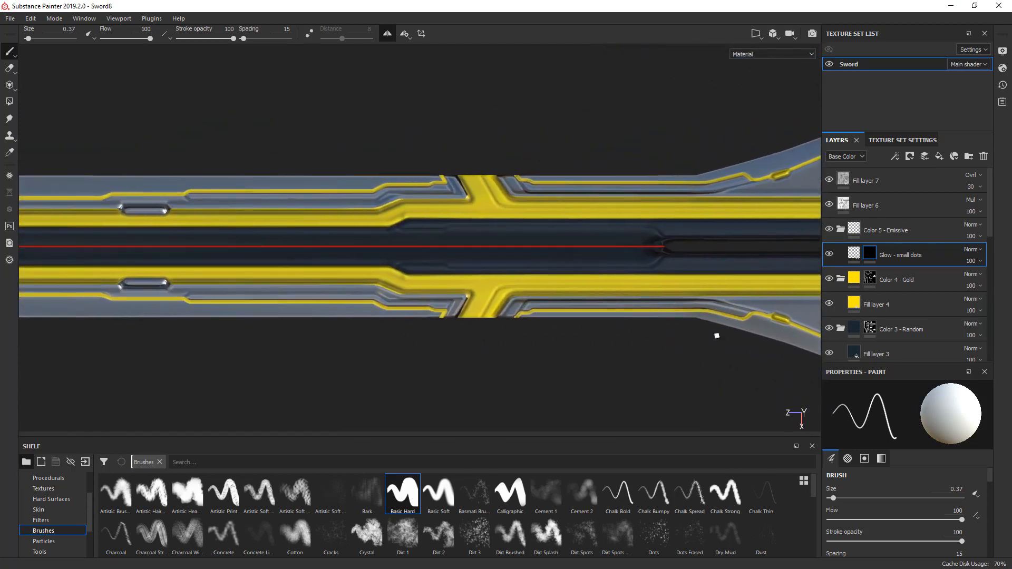
pyautogui.keyDown('alt'); pyautogui.moveTo(281, 313); pyautogui.dragTo(505, 313, button='middle'); pyautogui.keyUp('alt')
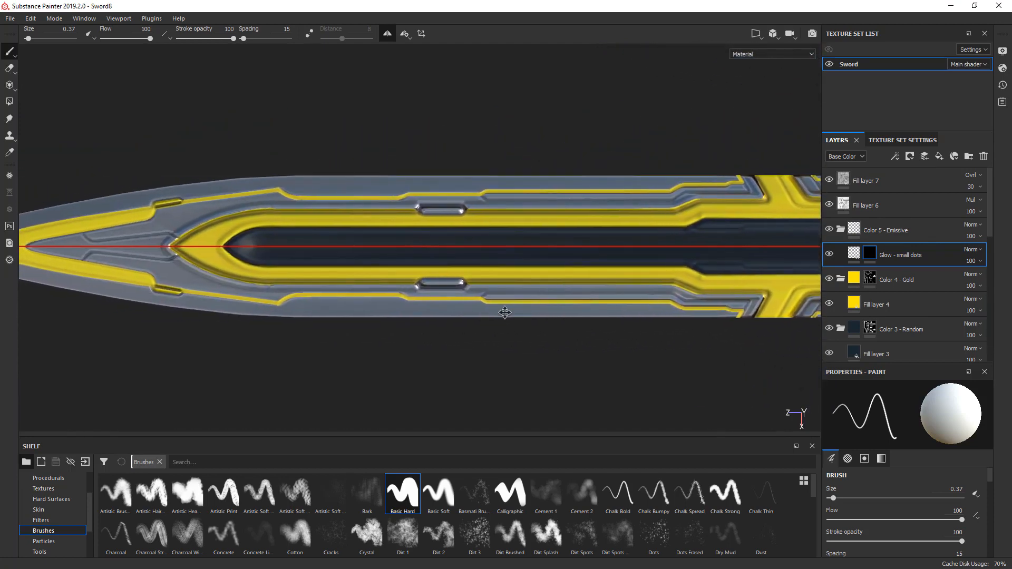
# - Duplicate the Glow - small dots layer as Glow - optional lines and set the brush size to 0.1
pyautogui.hotkey('ctrl', 'd')
pyautogui.doubleClick(929, 255)
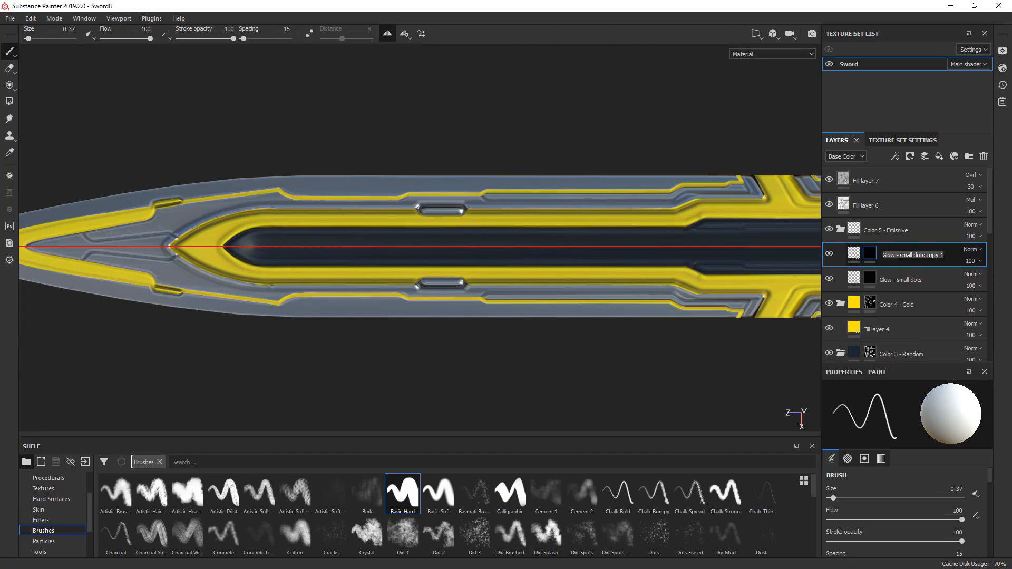
pyautogui.moveTo(901, 255); pyautogui.dragTo(972, 260)
pyautogui.write('optional lines')
pyautogui.press('Return')
pyautogui.click(973, 254)
pyautogui.click(890, 268)
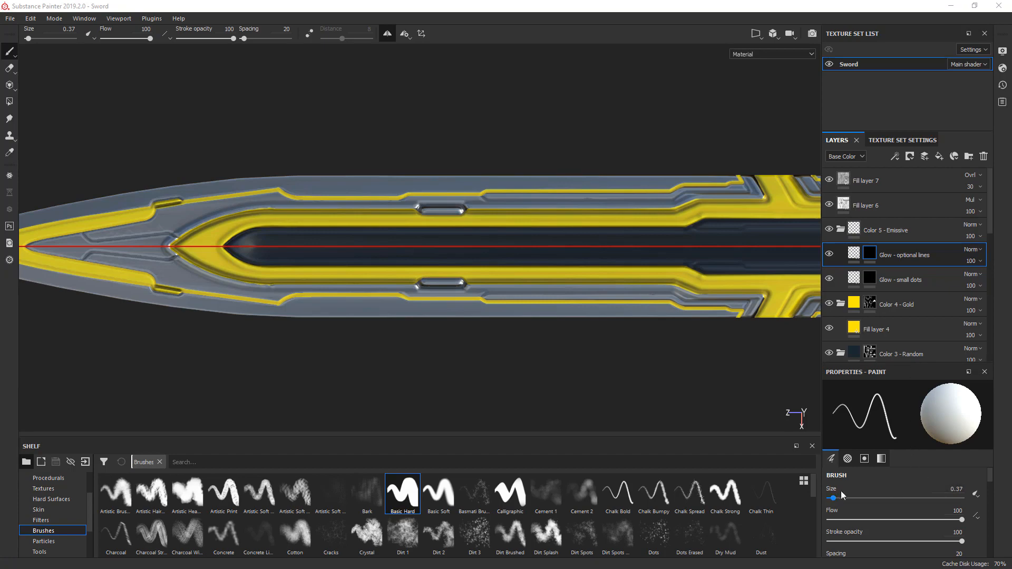
pyautogui.moveTo(833, 499); pyautogui.dragTo(825, 499)
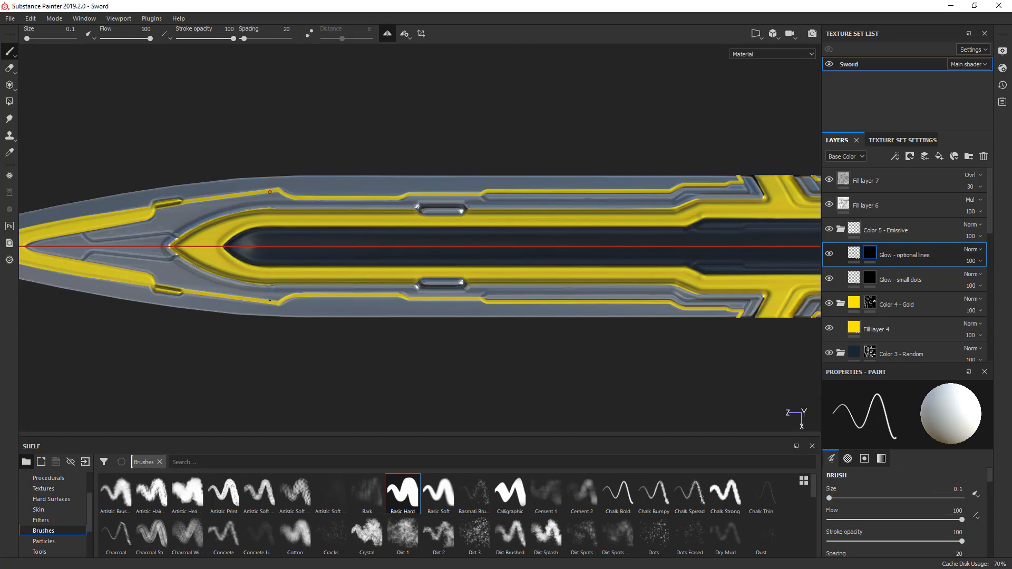
pyautogui.scroll(3, 270, 192)
pyautogui.moveTo(208, 210); pyautogui.dragTo(264, 190)
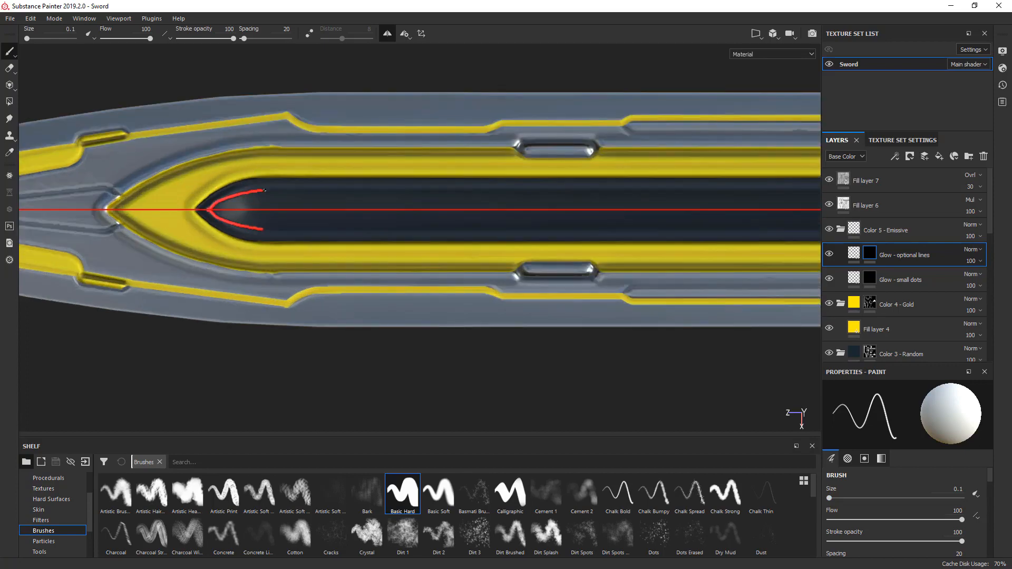
pyautogui.hotkey('ctrl', 'z')
# - Paint a mirrored curved glow line around the dark channel's pointed end near the blade tip, using Lazy Mouse at distance 2.05
pyautogui.click(310, 33)
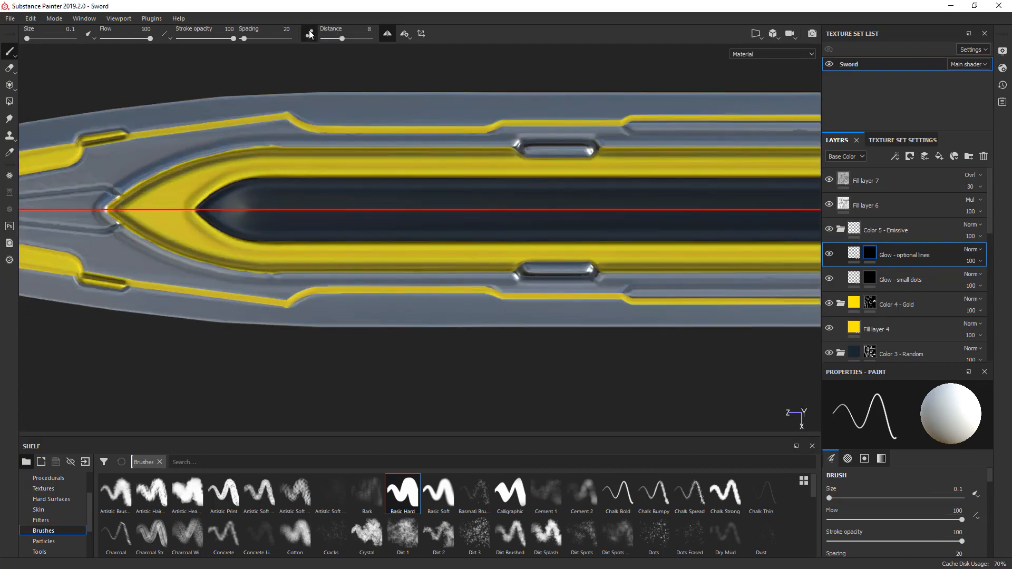
pyautogui.moveTo(337, 41); pyautogui.dragTo(334, 38)
pyautogui.scroll(5, 211, 206)
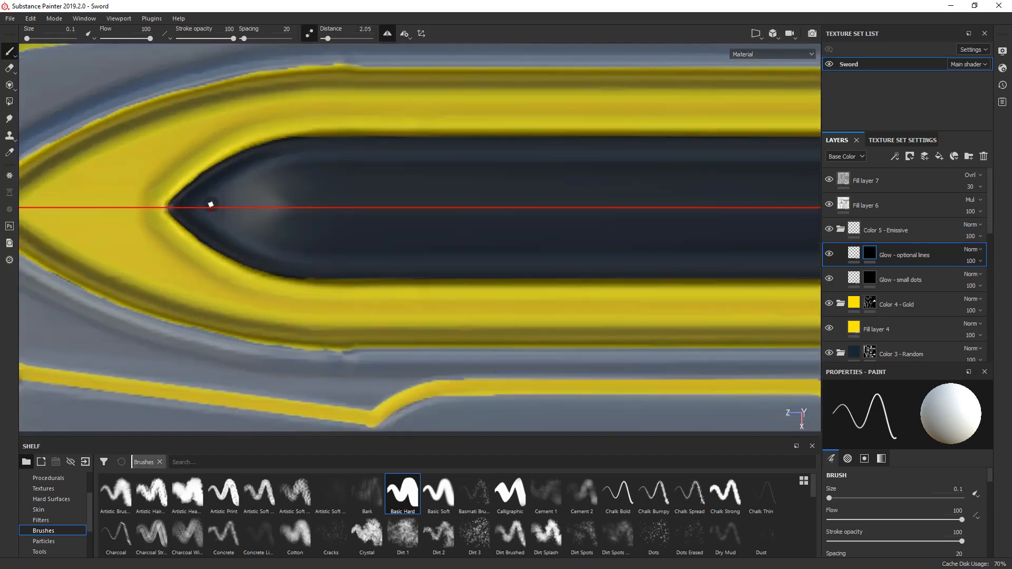
pyautogui.moveTo(210, 204); pyautogui.dragTo(160, 255, button='middle')
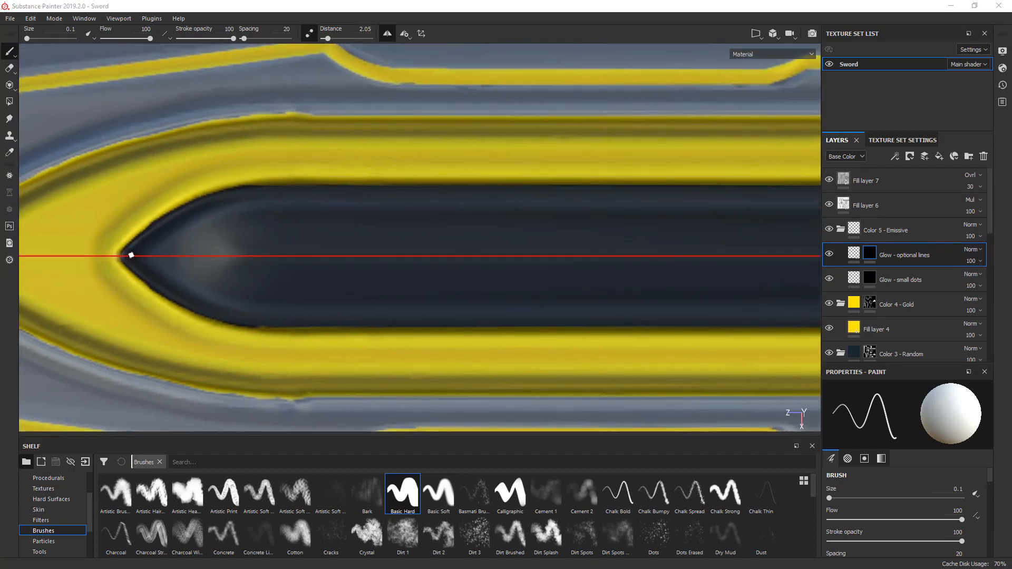
pyautogui.moveTo(121, 257)
pyautogui.mouseDown()
pyautogui.moveTo(173, 207)
pyautogui.moveTo(213, 194)
pyautogui.mouseUp()
pyautogui.hotkey('ctrl', 'z')
pyautogui.moveTo(121, 256)
pyautogui.mouseDown()
pyautogui.moveTo(158, 219)
pyautogui.moveTo(252, 191)
pyautogui.mouseUp()
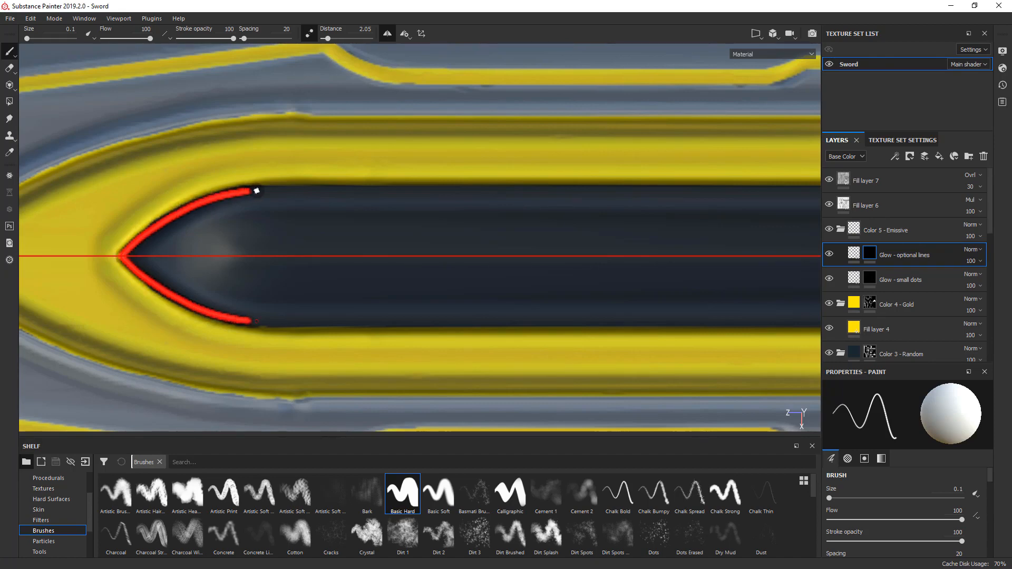
# - Extend the glow line straight along the dark channel's yellow edge from the curved tip to the first bend
pyautogui.scroll(-3, 272, 197)
pyautogui.keyDown('alt'); pyautogui.moveTo(269, 197); pyautogui.dragTo(118, 226, button='middle'); pyautogui.keyUp('alt')
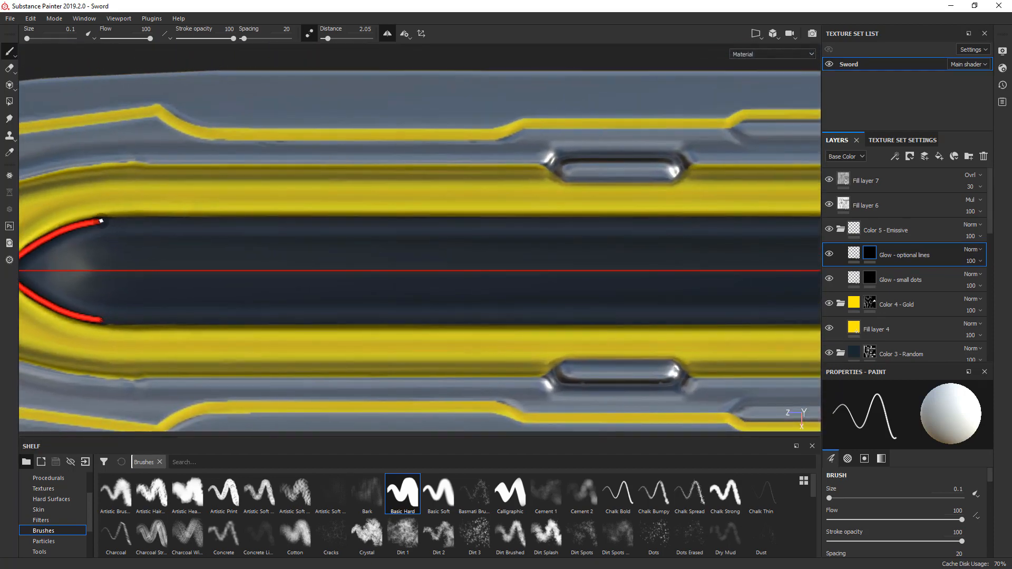
pyautogui.keyDown('ctrl'); pyautogui.keyDown('shift'); pyautogui.click(796, 220); pyautogui.keyUp('shift'); pyautogui.keyUp('ctrl')
pyautogui.moveTo(778, 222)
pyautogui.keyDown('alt'); pyautogui.mouseDown(button='middle')
pyautogui.moveTo(401, 207)
pyautogui.moveTo(81, 219)
pyautogui.moveTo(117, 226)
pyautogui.mouseUp(button='middle'); pyautogui.keyUp('alt')
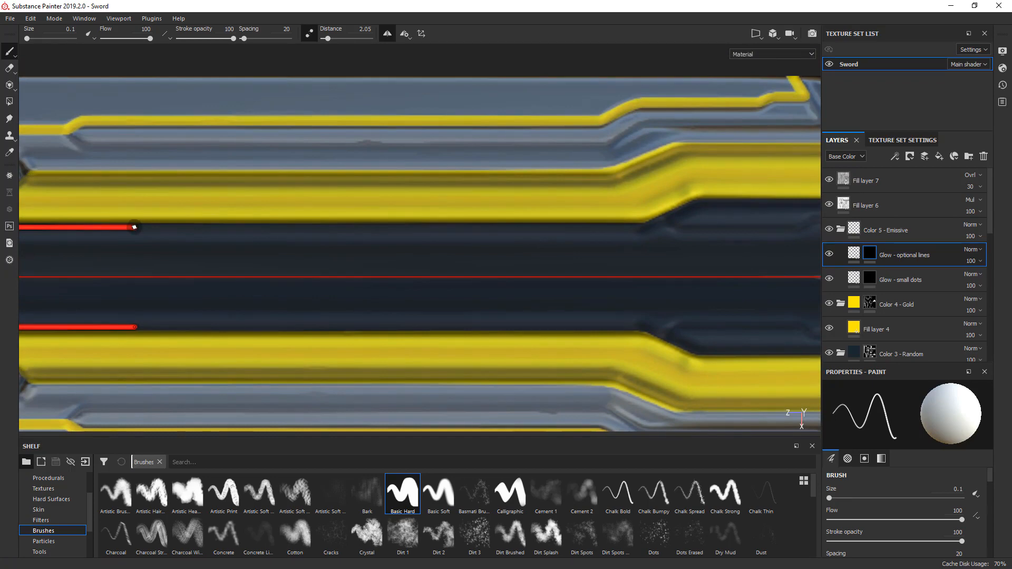
pyautogui.keyDown('shift'); pyautogui.click(643, 226); pyautogui.keyUp('shift')
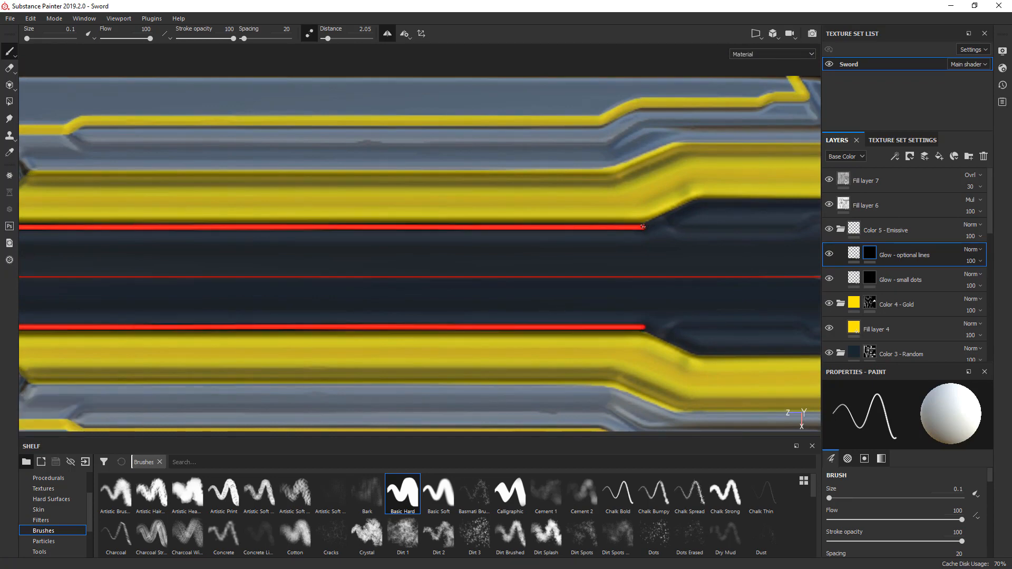
# - Continue the glow line around the channel's first bend and straight along the widened edge
pyautogui.keyDown('alt'); pyautogui.moveTo(673, 221); pyautogui.dragTo(422, 253, button='middle'); pyautogui.keyUp('alt')
pyautogui.keyDown('alt'); pyautogui.moveTo(422, 253); pyautogui.dragTo(486, 240, button='right'); pyautogui.keyUp('alt')
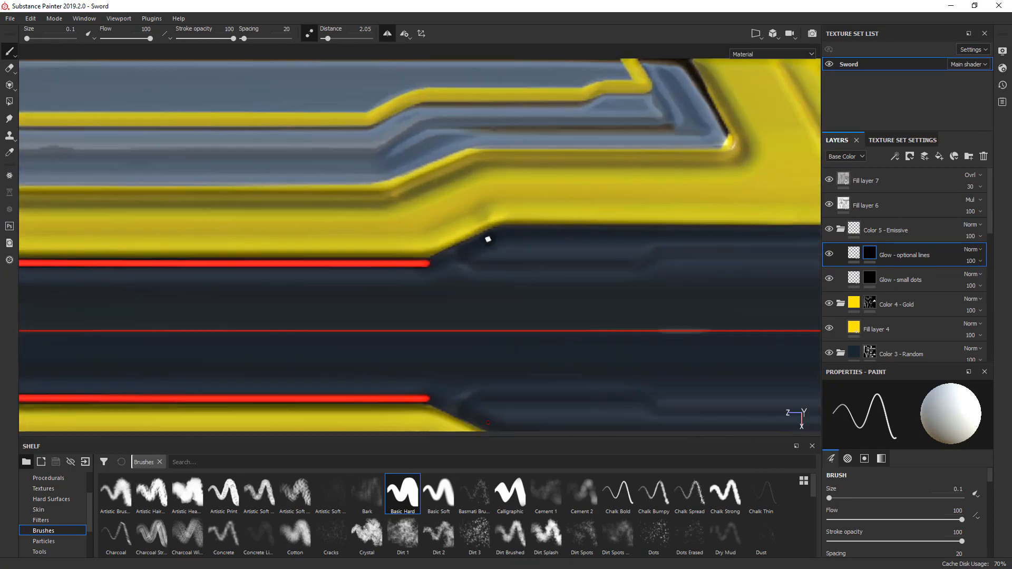
pyautogui.moveTo(428, 263); pyautogui.dragTo(514, 229)
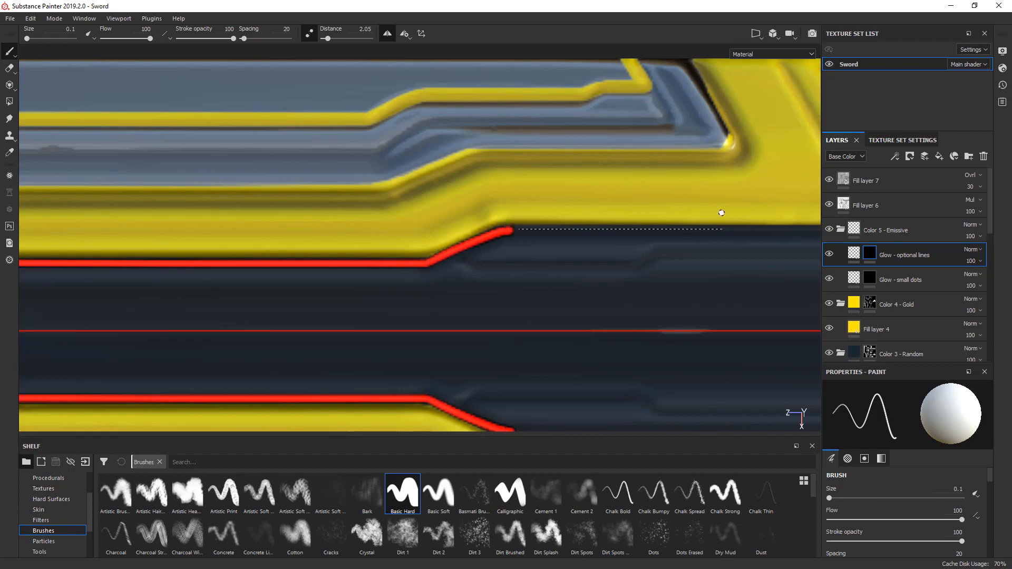
pyautogui.keyDown('shift'); pyautogui.click(814, 224); pyautogui.keyUp('shift')
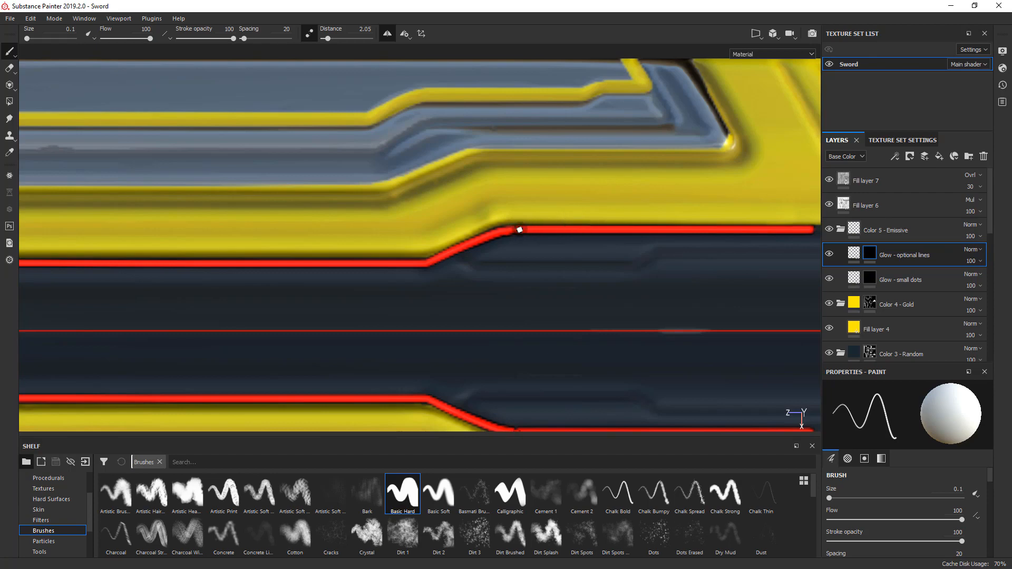
# - Extend the glow line straight along the channel edge past the start of the blade's central black slot
pyautogui.scroll(-2, 548, 233)
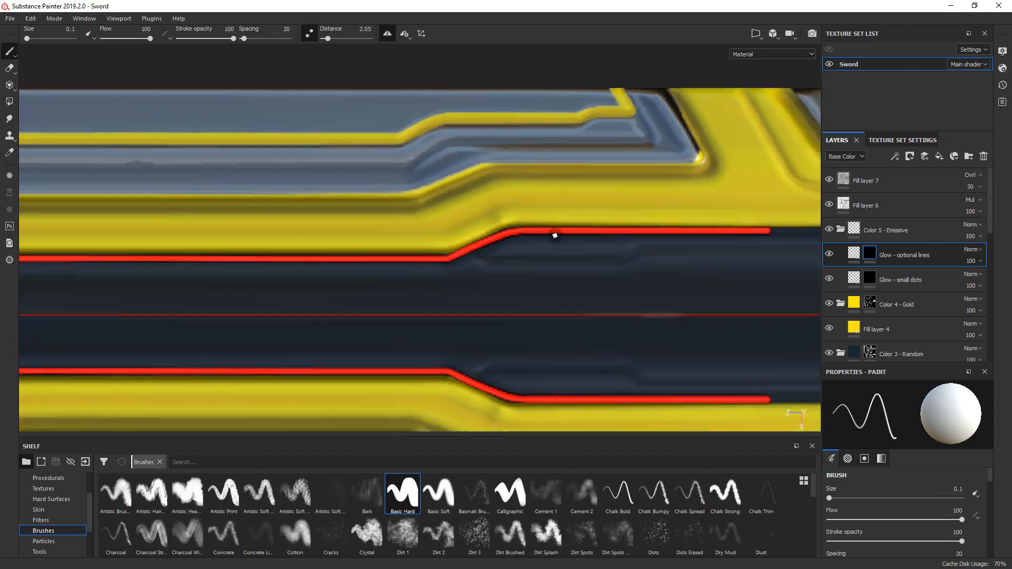
pyautogui.keyDown('alt'); pyautogui.moveTo(503, 233); pyautogui.dragTo(49, 253, button='middle'); pyautogui.keyUp('alt')
pyautogui.scroll(-1, 337, 244)
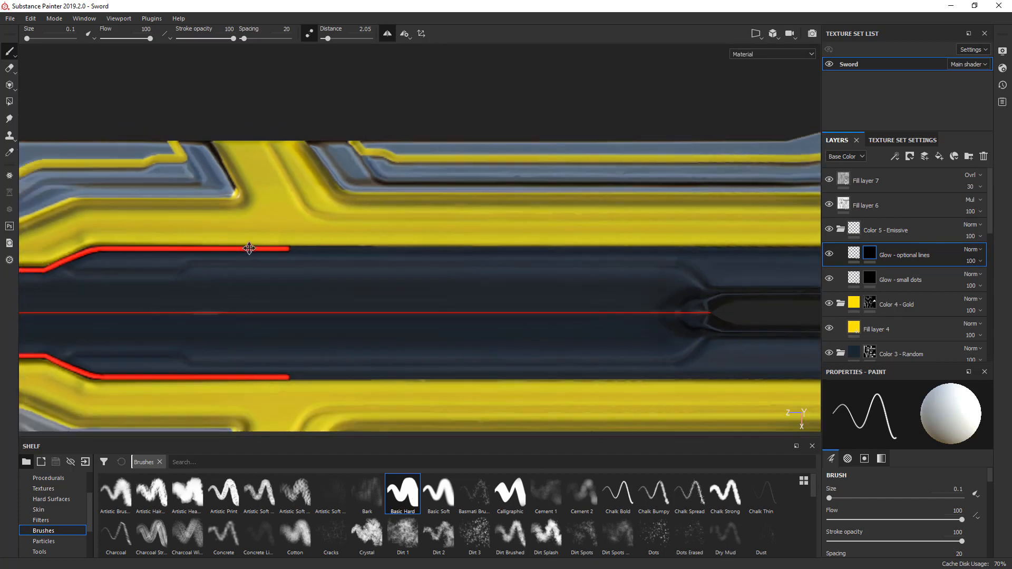
pyautogui.scroll(1, 249, 248)
pyautogui.keyDown('alt'); pyautogui.moveTo(268, 244); pyautogui.dragTo(127, 244, button='middle'); pyautogui.keyUp('alt')
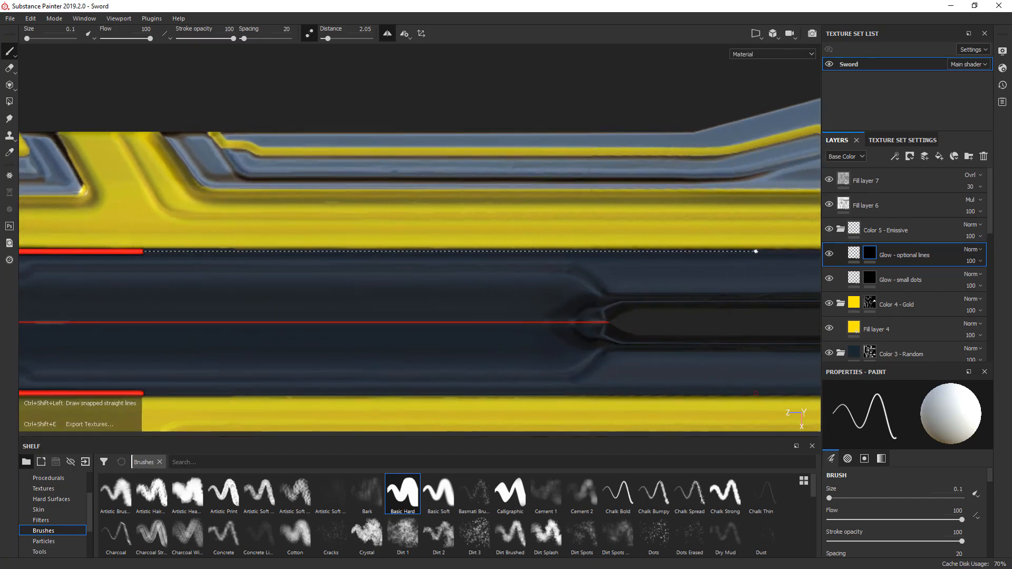
pyautogui.keyDown('shift'); pyautogui.click(788, 250); pyautogui.keyUp('shift')
# - Extend the glow line straight along the channel edge to the bend beside the winged blade panel
pyautogui.moveTo(785, 251)
pyautogui.keyDown('alt'); pyautogui.mouseDown(button='middle')
pyautogui.moveTo(238, 253)
pyautogui.moveTo(131, 266)
pyautogui.moveTo(163, 267)
pyautogui.mouseUp(button='middle'); pyautogui.keyUp('alt')
pyautogui.scroll(-1, 267, 253)
pyautogui.scroll(2, 267, 253)
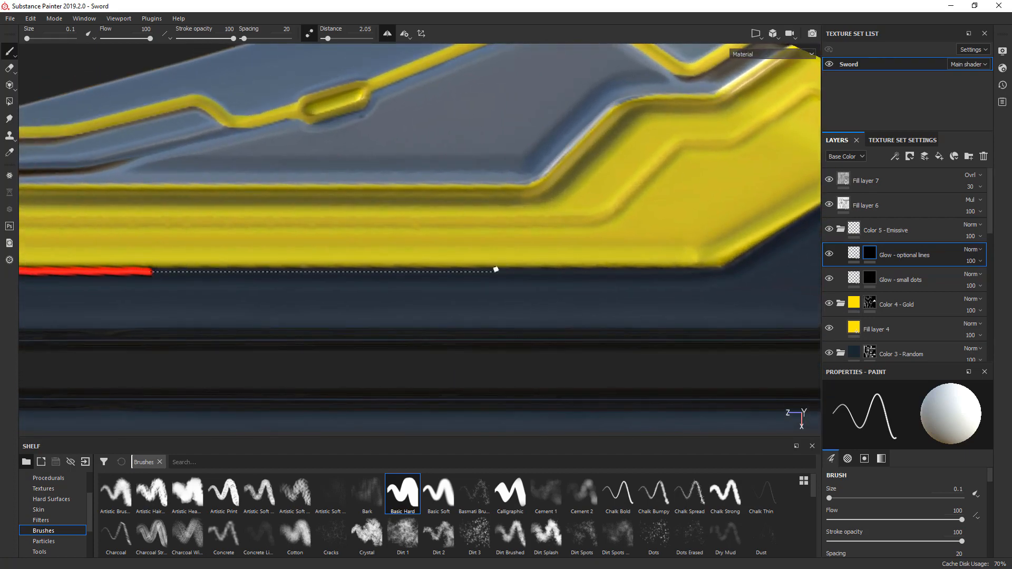
pyautogui.keyDown('shift'); pyautogui.click(720, 273); pyautogui.keyUp('shift')
# - Continue the glow line along the slanted channel edge and straight on to the second oval bump near the guard
pyautogui.keyDown('alt'); pyautogui.moveTo(719, 273); pyautogui.dragTo(438, 318, button='middle'); pyautogui.keyUp('alt')
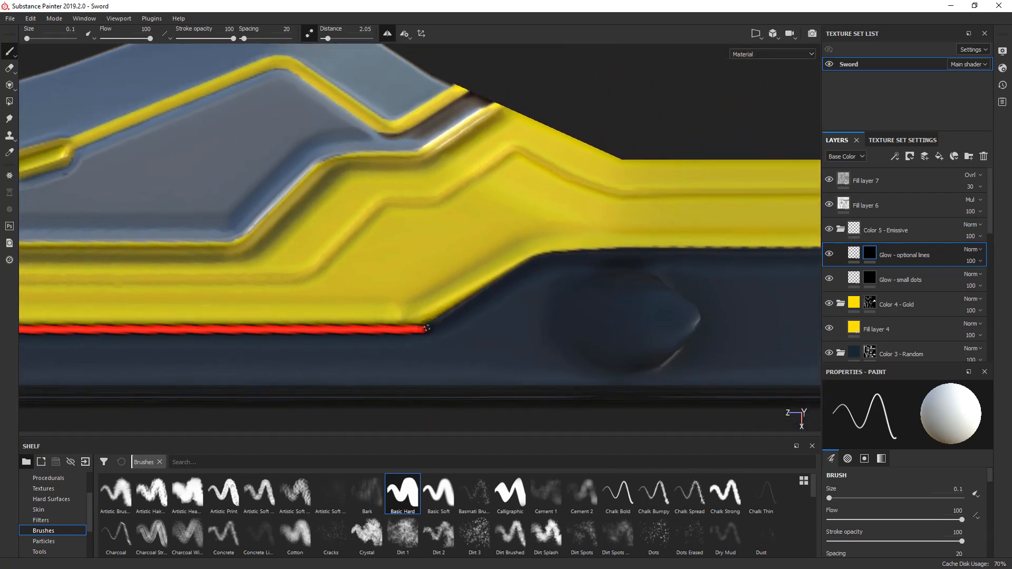
pyautogui.moveTo(423, 329); pyautogui.dragTo(440, 322)
pyautogui.keyDown('shift'); pyautogui.click(530, 262); pyautogui.keyUp('shift')
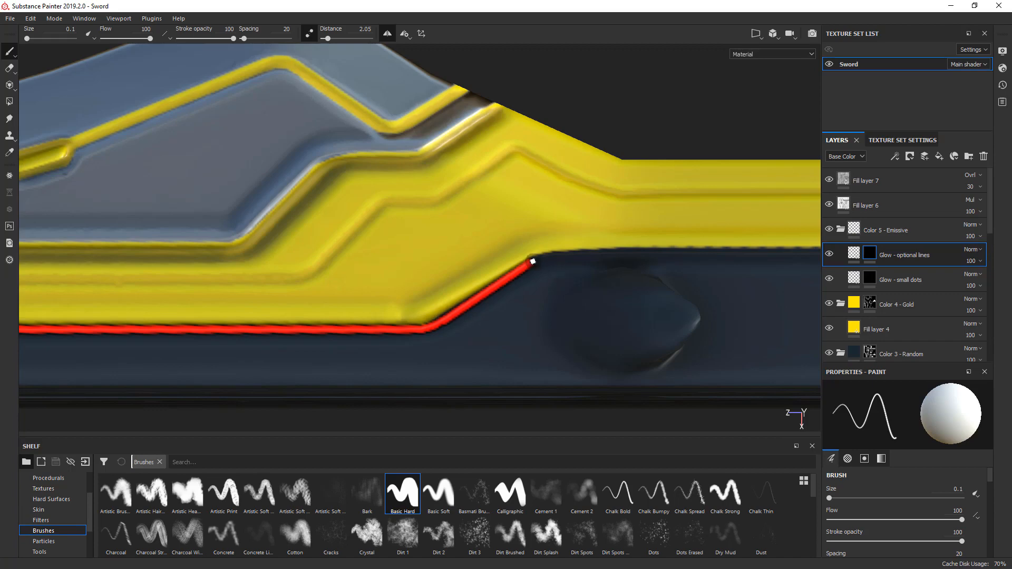
pyautogui.moveTo(569, 253); pyautogui.dragTo(185, 281, button='middle')
pyautogui.scroll(-3, 231, 273)
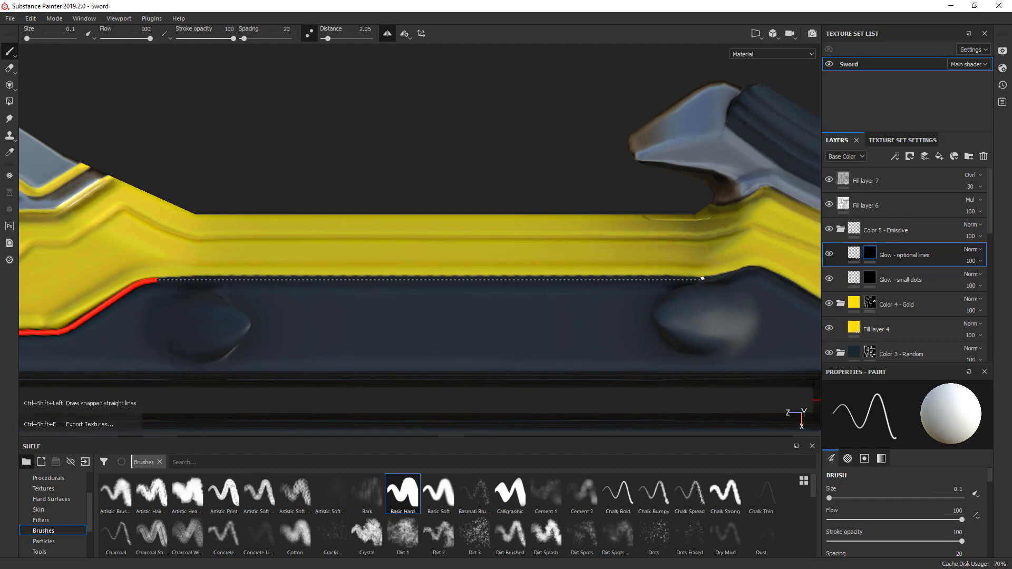
pyautogui.keyDown('ctrl'); pyautogui.keyDown('shift'); pyautogui.click(703, 279); pyautogui.keyUp('shift'); pyautogui.keyUp('ctrl')
# - Extend the glow line straight past the second oval bump, around the channel bend and along the slanted gold edge
pyautogui.moveTo(703, 278)
pyautogui.keyDown('alt'); pyautogui.mouseDown(button='middle')
pyautogui.moveTo(416, 285)
pyautogui.moveTo(332, 229)
pyautogui.mouseUp(button='middle'); pyautogui.keyUp('alt')
pyautogui.scroll(-1, 417, 285)
pyautogui.scroll(5, 417, 285)
pyautogui.moveTo(269, 244)
pyautogui.mouseDown()
pyautogui.moveTo(352, 227)
pyautogui.moveTo(373, 234)
pyautogui.mouseUp()
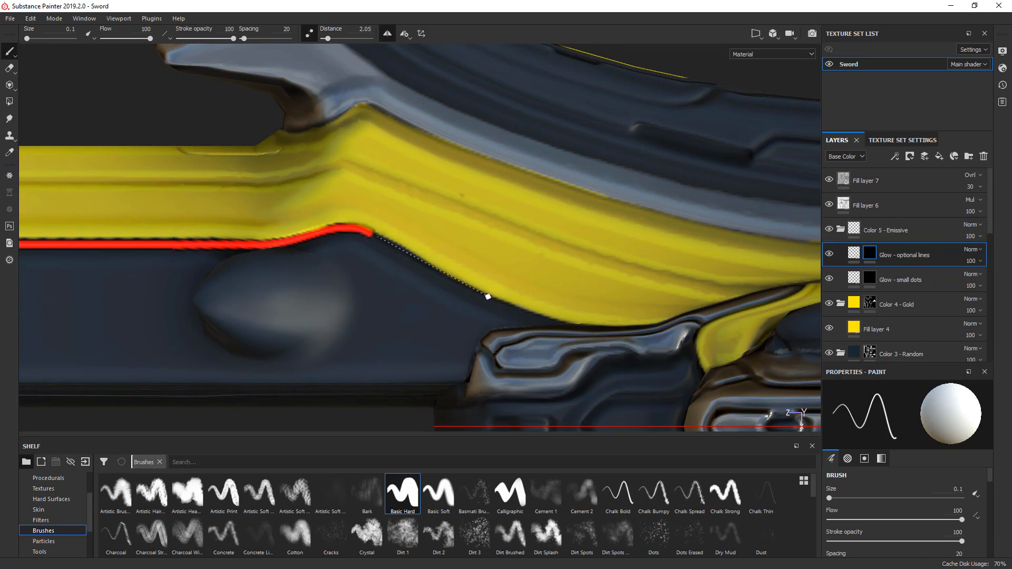
pyautogui.keyDown('shift'); pyautogui.click(457, 284); pyautogui.keyUp('shift')
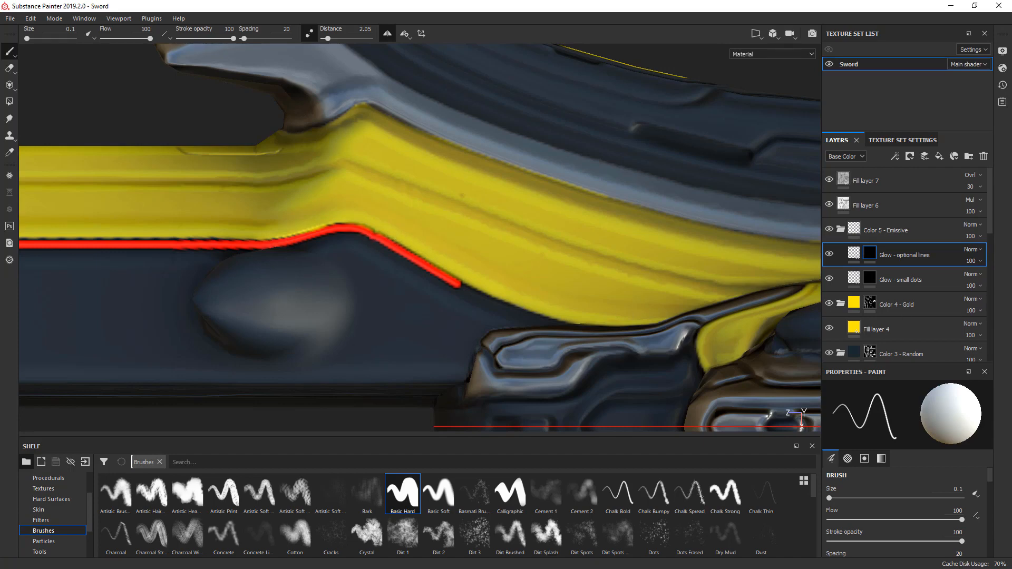
# - Carry the glow line from the gold edge onto the metal bracket and straight along its inner groove
pyautogui.moveTo(567, 327); pyautogui.dragTo(569, 62, button='middle')
pyautogui.keyDown('alt'); pyautogui.moveTo(581, 306); pyautogui.dragTo(718, 252); pyautogui.keyUp('alt')
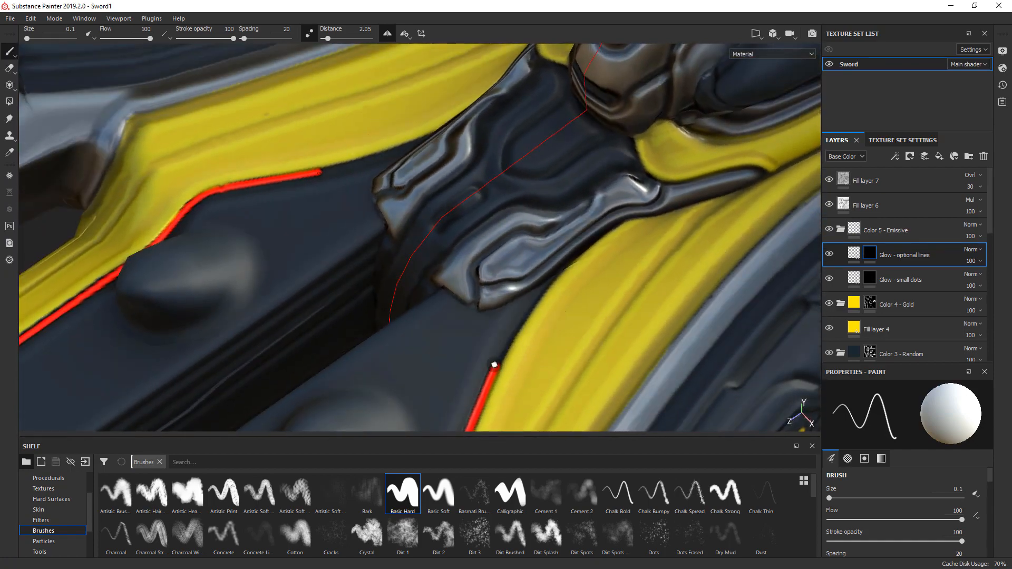
pyautogui.moveTo(494, 365)
pyautogui.mouseDown()
pyautogui.moveTo(497, 342)
pyautogui.moveTo(475, 299)
pyautogui.moveTo(478, 246)
pyautogui.moveTo(429, 312)
pyautogui.mouseUp()
pyautogui.scroll(3, 477, 295)
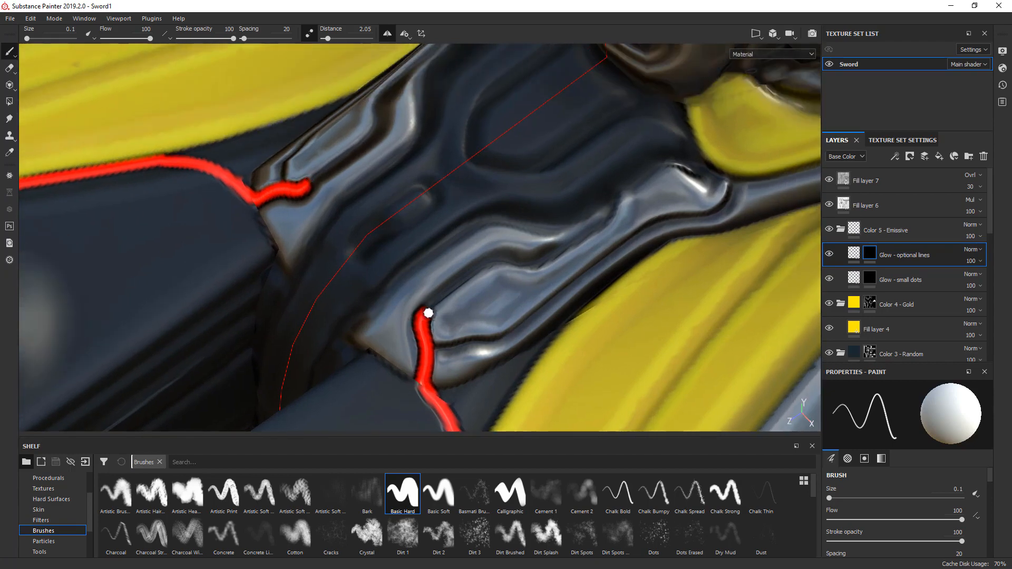
pyautogui.keyDown('shift'); pyautogui.click(495, 256); pyautogui.keyUp('shift')
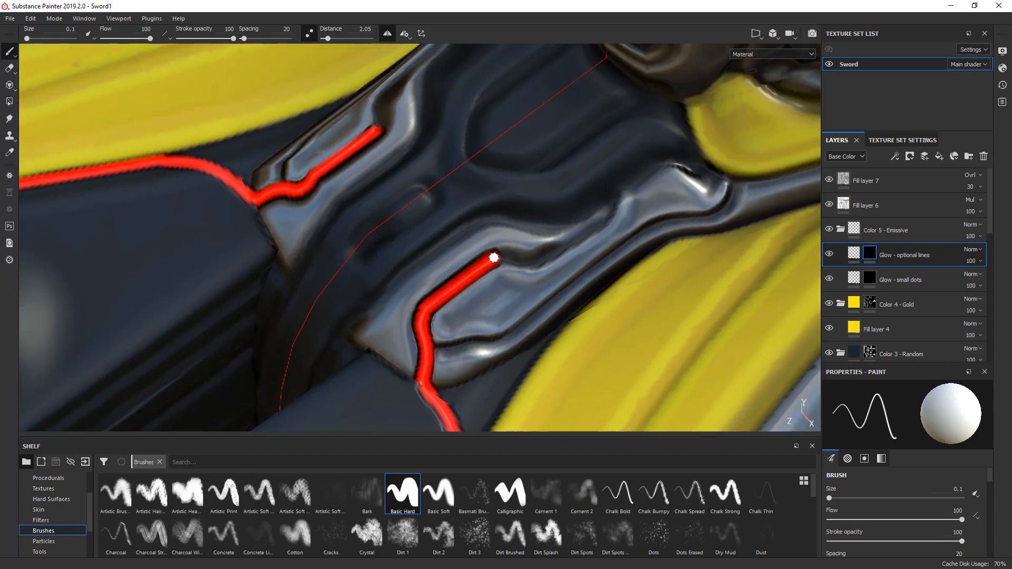
# - Trace the glow line along the remaining stepped inner edge of the metal bracket down to the yellow trim
pyautogui.moveTo(495, 255)
pyautogui.keyDown('alt'); pyautogui.mouseDown()
pyautogui.moveTo(459, 292)
pyautogui.moveTo(499, 274)
pyautogui.moveTo(395, 280)
pyautogui.moveTo(510, 273)
pyautogui.mouseUp(); pyautogui.keyUp('alt')
pyautogui.moveTo(434, 277); pyautogui.dragTo(440, 278)
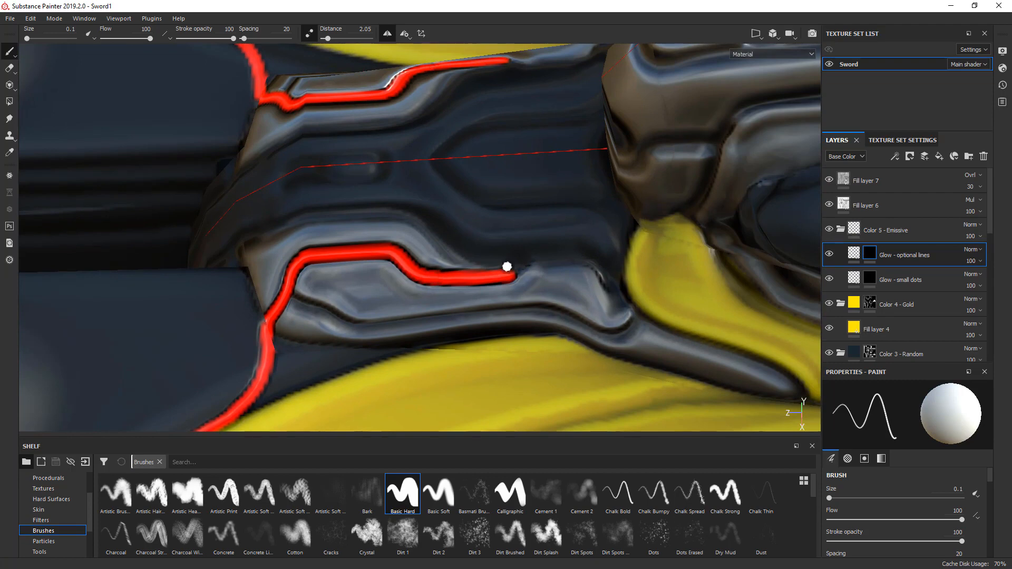
pyautogui.moveTo(512, 273)
pyautogui.mouseDown()
pyautogui.moveTo(526, 256)
pyautogui.moveTo(531, 273)
pyautogui.mouseUp()
pyautogui.click(527, 256)
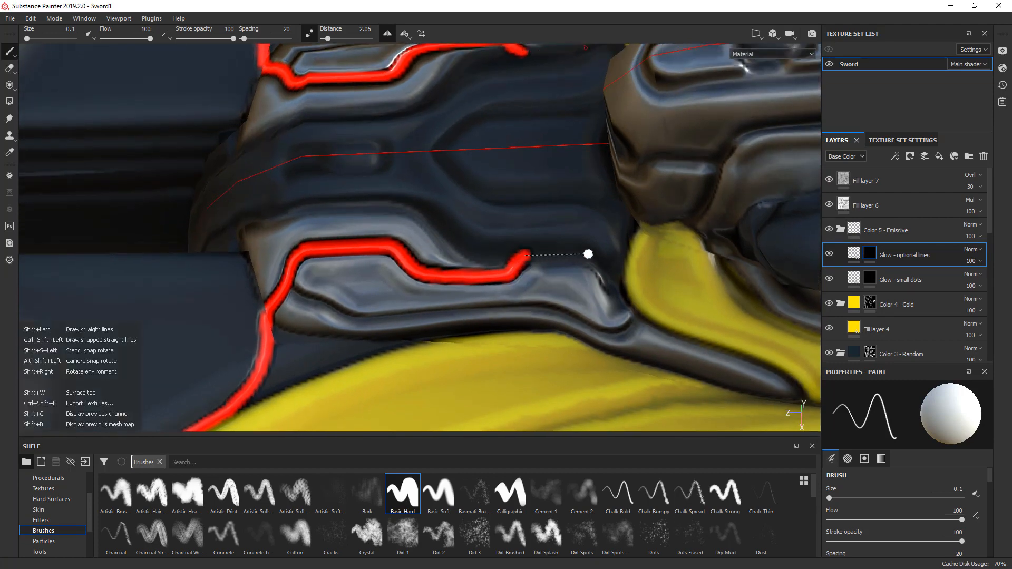
pyautogui.keyDown('shift'); pyautogui.moveTo(588, 254); pyautogui.dragTo(622, 283); pyautogui.keyUp('shift')
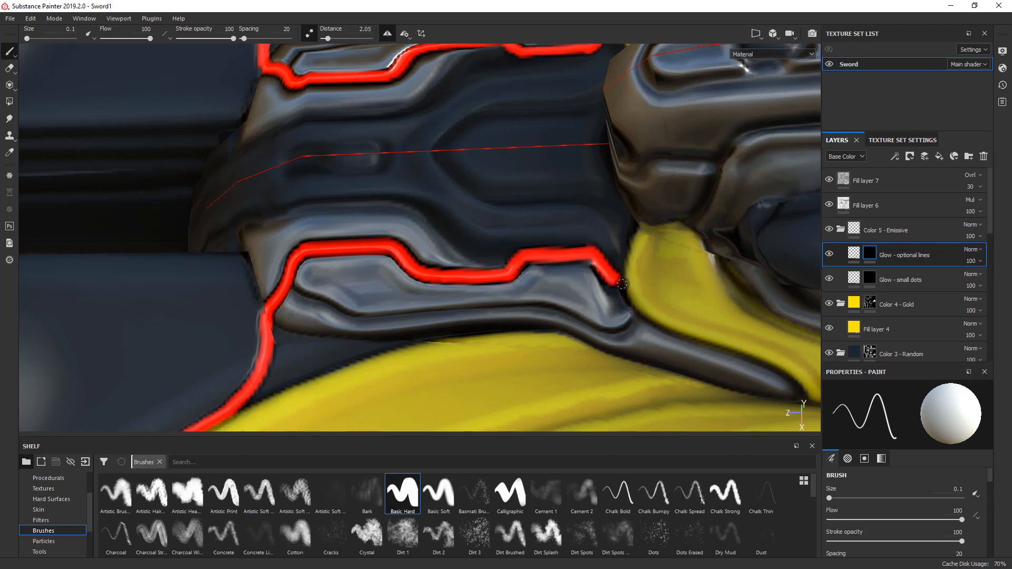
# - Continue the glow line up the side of the raised metal guard block and straight along its side groove
pyautogui.keyDown('alt'); pyautogui.moveTo(633, 274); pyautogui.dragTo(524, 334, button='middle'); pyautogui.keyUp('alt')
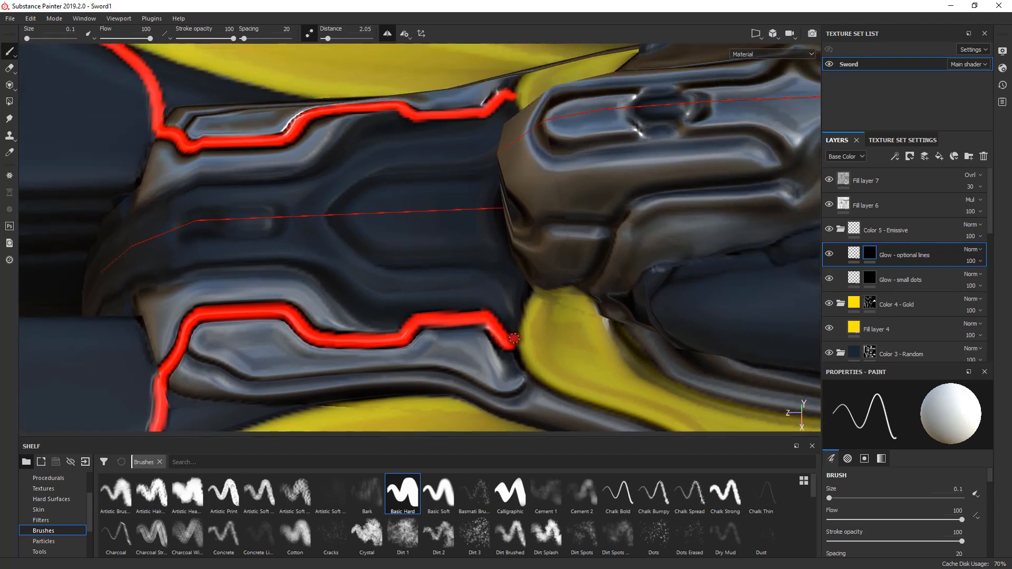
pyautogui.moveTo(514, 338)
pyautogui.mouseDown()
pyautogui.moveTo(535, 290)
pyautogui.moveTo(591, 287)
pyautogui.moveTo(594, 267)
pyautogui.moveTo(522, 334)
pyautogui.moveTo(546, 279)
pyautogui.moveTo(551, 230)
pyautogui.mouseUp()
pyautogui.keyDown('alt'); pyautogui.moveTo(520, 262); pyautogui.dragTo(505, 285, button='middle'); pyautogui.keyUp('alt')
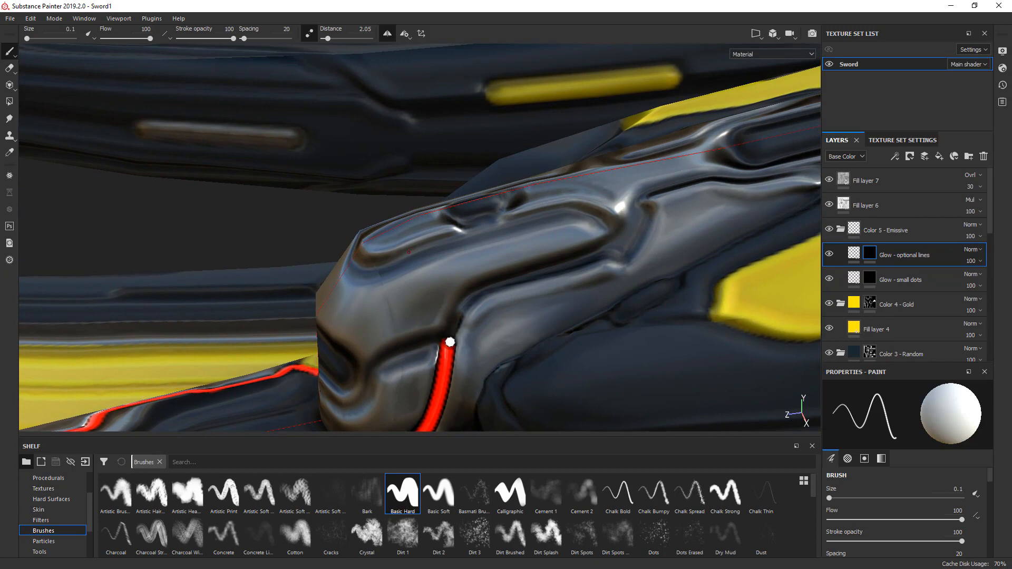
pyautogui.moveTo(450, 342); pyautogui.dragTo(490, 287)
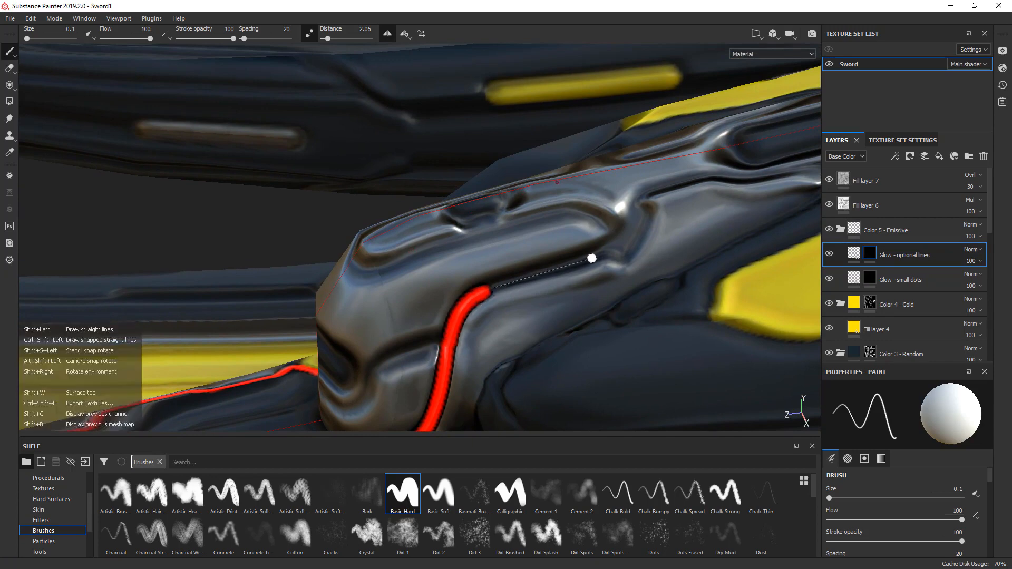
pyautogui.keyDown('shift'); pyautogui.click(603, 250); pyautogui.keyUp('shift')
# - Paint a glow line across the seam at the raised guard block's front base, joining the two side lines
pyautogui.keyDown('alt'); pyautogui.moveTo(590, 256); pyautogui.dragTo(493, 279); pyautogui.keyUp('alt')
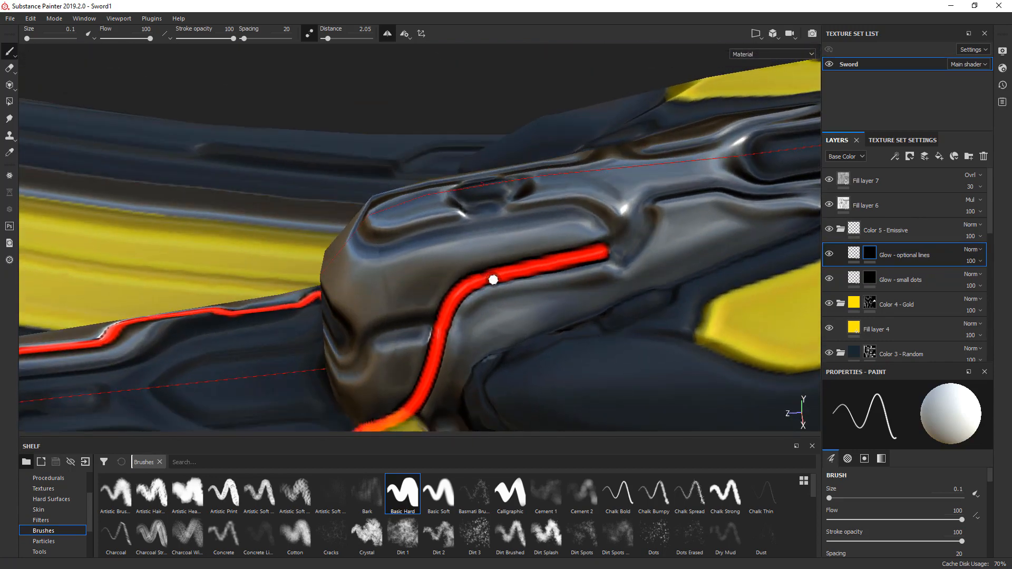
pyautogui.keyDown('alt'); pyautogui.moveTo(371, 318); pyautogui.dragTo(786, 219); pyautogui.keyUp('alt')
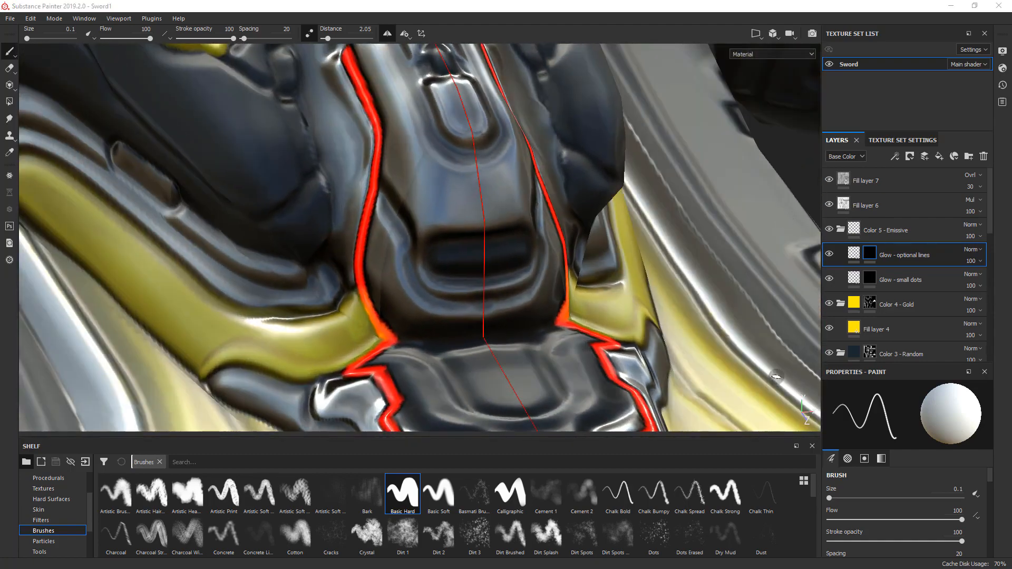
pyautogui.moveTo(395, 341)
pyautogui.mouseDown()
pyautogui.moveTo(438, 348)
pyautogui.moveTo(490, 338)
pyautogui.mouseUp()
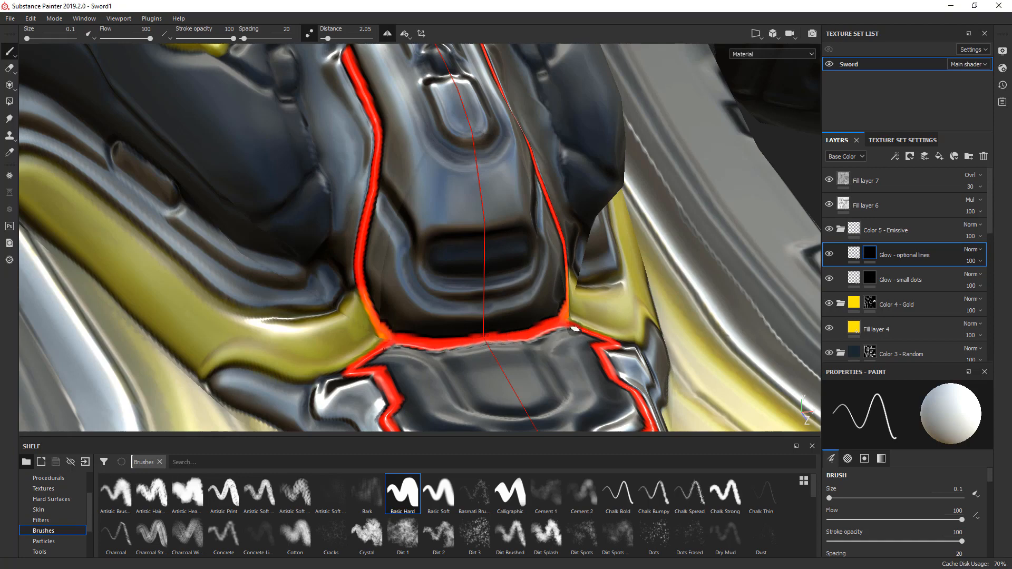
# - Extend the glow line around the notch in the guard block's side groove and inward to the narrow neck
pyautogui.keyDown('alt'); pyautogui.moveTo(587, 338); pyautogui.dragTo(488, 274); pyautogui.keyUp('alt')
pyautogui.keyDown('alt'); pyautogui.moveTo(620, 219); pyautogui.dragTo(257, 351, button='middle'); pyautogui.keyUp('alt')
pyautogui.keyDown('alt'); pyautogui.moveTo(257, 350); pyautogui.dragTo(408, 331); pyautogui.keyUp('alt')
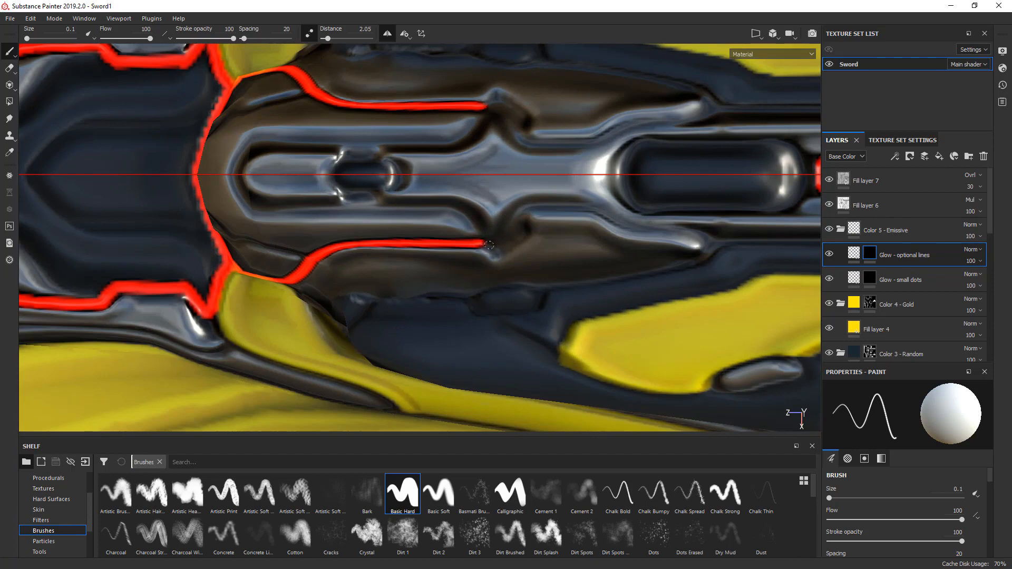
pyautogui.moveTo(489, 245)
pyautogui.mouseDown()
pyautogui.moveTo(505, 244)
pyautogui.moveTo(526, 205)
pyautogui.moveTo(586, 207)
pyautogui.mouseUp()
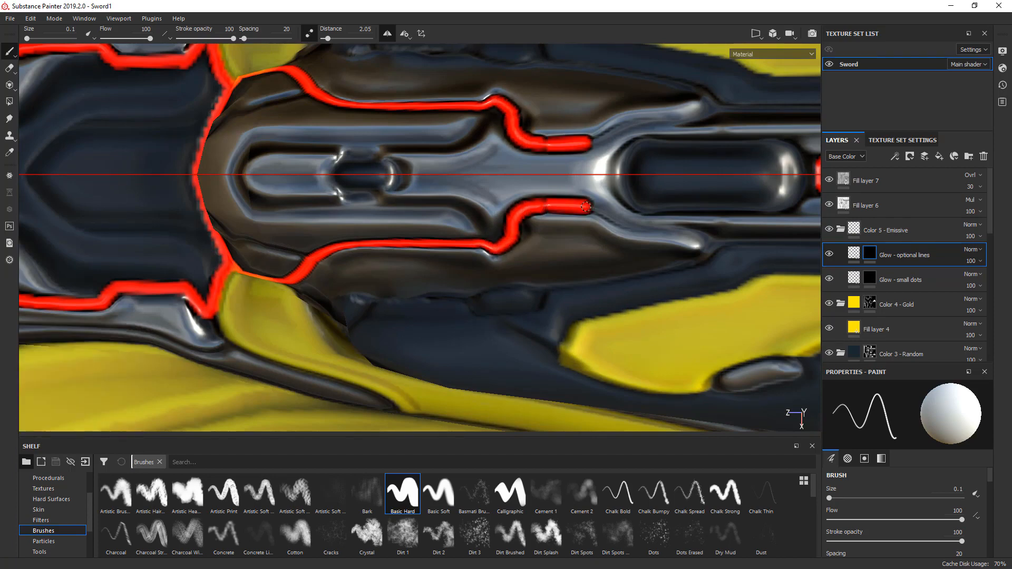
# - Trace the glow line outward from the neck and around the rounded end enclosing the glowing slot
pyautogui.moveTo(604, 230); pyautogui.dragTo(434, 234, button='middle')
pyautogui.moveTo(425, 213); pyautogui.dragTo(545, 242)
pyautogui.moveTo(546, 243); pyautogui.dragTo(380, 258, button='middle')
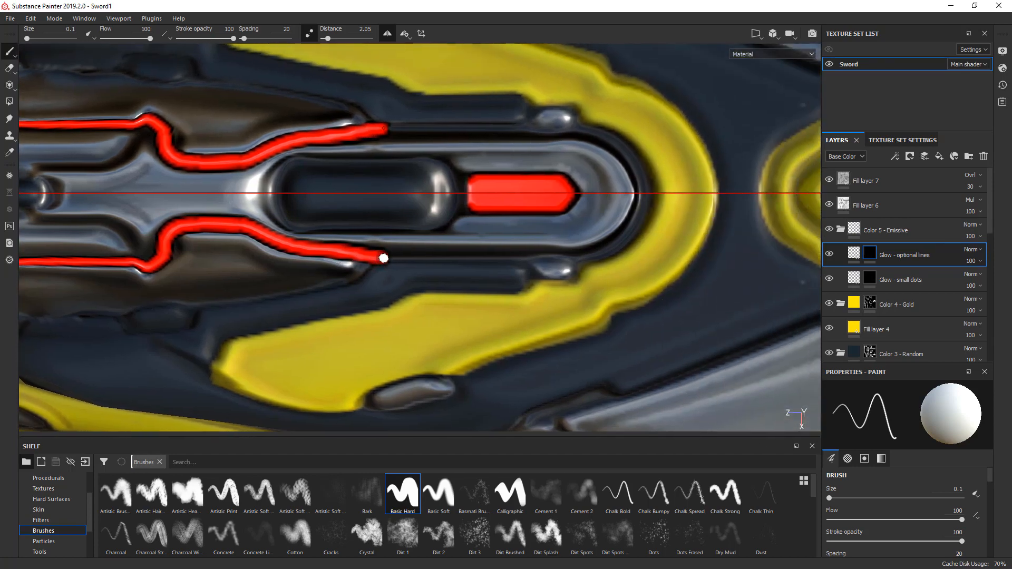
pyautogui.moveTo(384, 257)
pyautogui.mouseDown()
pyautogui.moveTo(597, 253)
pyautogui.moveTo(631, 227)
pyautogui.moveTo(649, 192)
pyautogui.mouseUp()
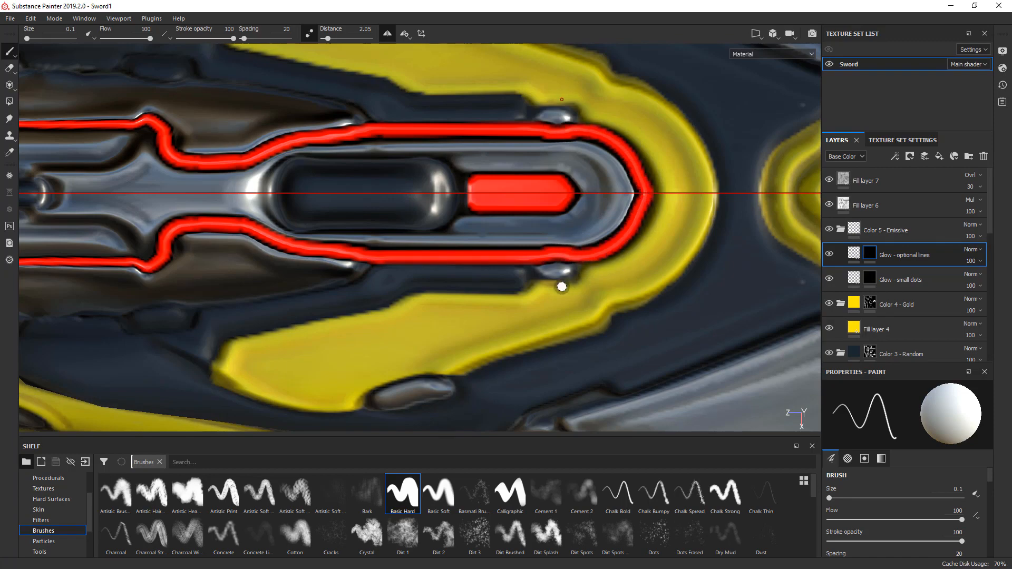
# - Branch a glow line from the guard block's side line to the dark side panel and curve it around the panel's front
pyautogui.scroll(-5, 510, 288)
pyautogui.moveTo(485, 307)
pyautogui.keyDown('alt'); pyautogui.mouseDown()
pyautogui.moveTo(659, 248)
pyautogui.moveTo(795, 216)
pyautogui.moveTo(611, 241)
pyautogui.moveTo(445, 307)
pyautogui.mouseUp(); pyautogui.keyUp('alt')
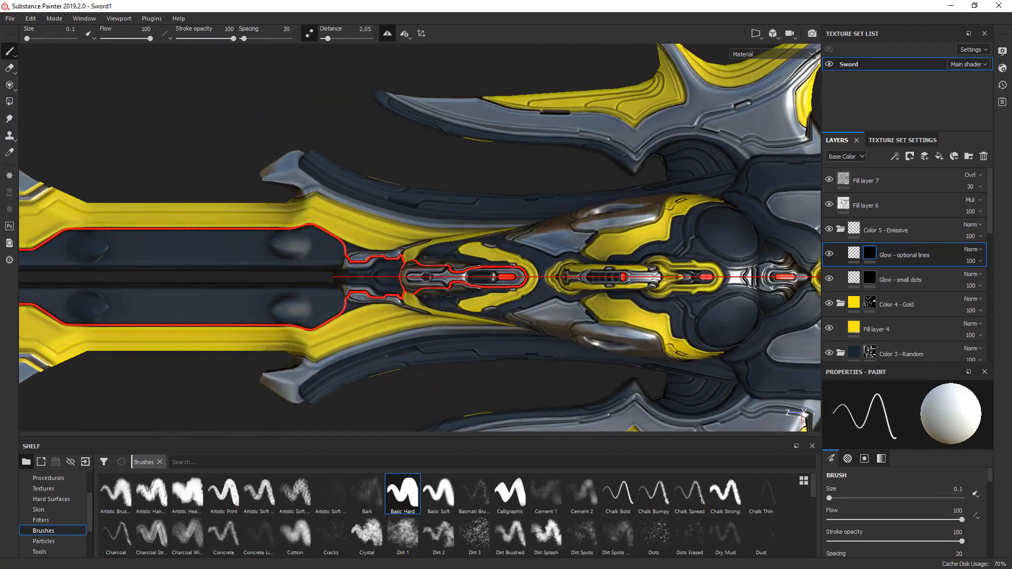
pyautogui.keyDown('alt'); pyautogui.moveTo(488, 401); pyautogui.dragTo(487, 269); pyautogui.keyUp('alt')
pyautogui.scroll(4, 384, 287)
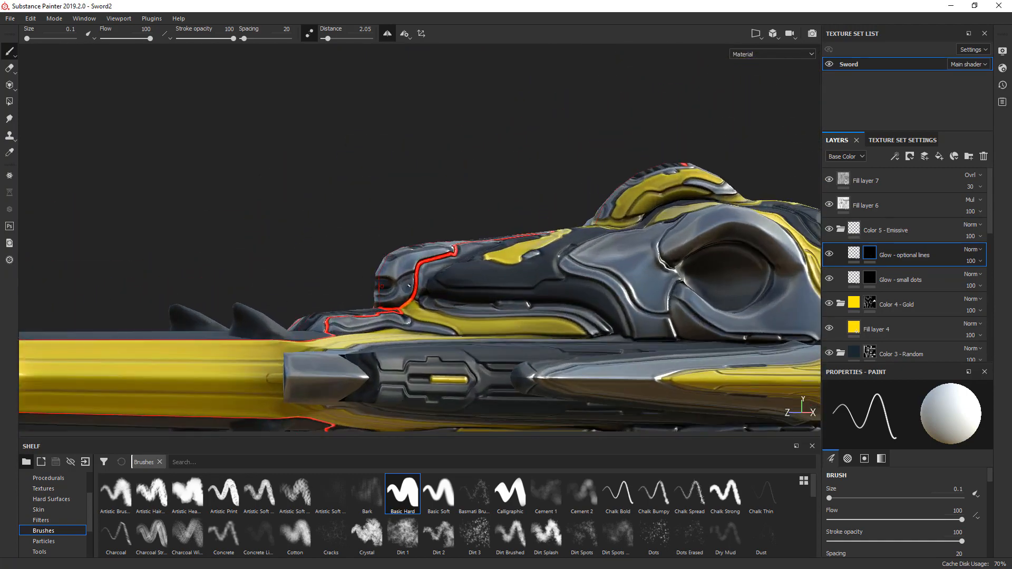
pyautogui.scroll(5, 409, 285)
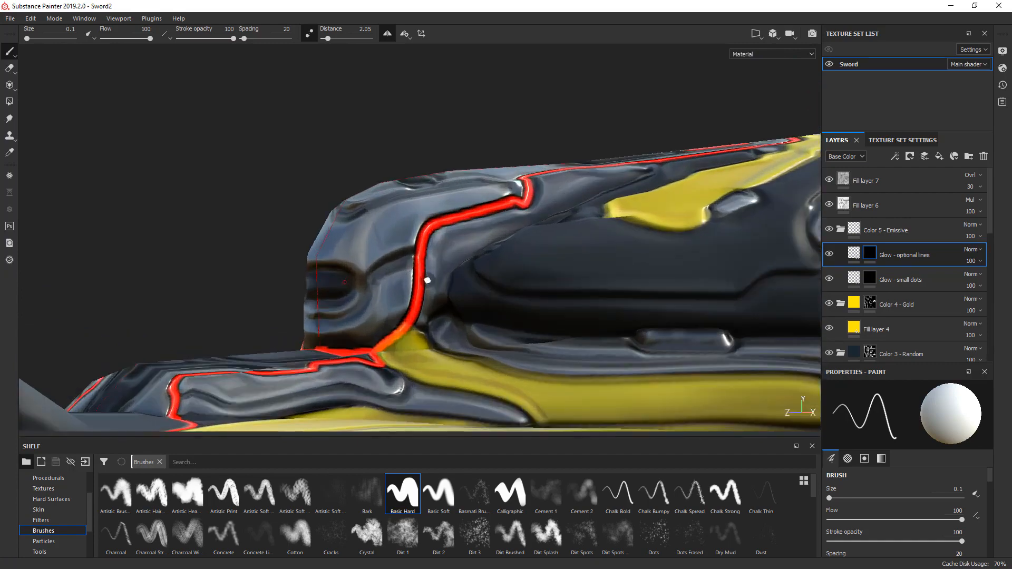
pyautogui.moveTo(418, 267)
pyautogui.keyDown('alt'); pyautogui.mouseDown()
pyautogui.moveTo(450, 293)
pyautogui.moveTo(451, 320)
pyautogui.mouseUp(); pyautogui.keyUp('alt')
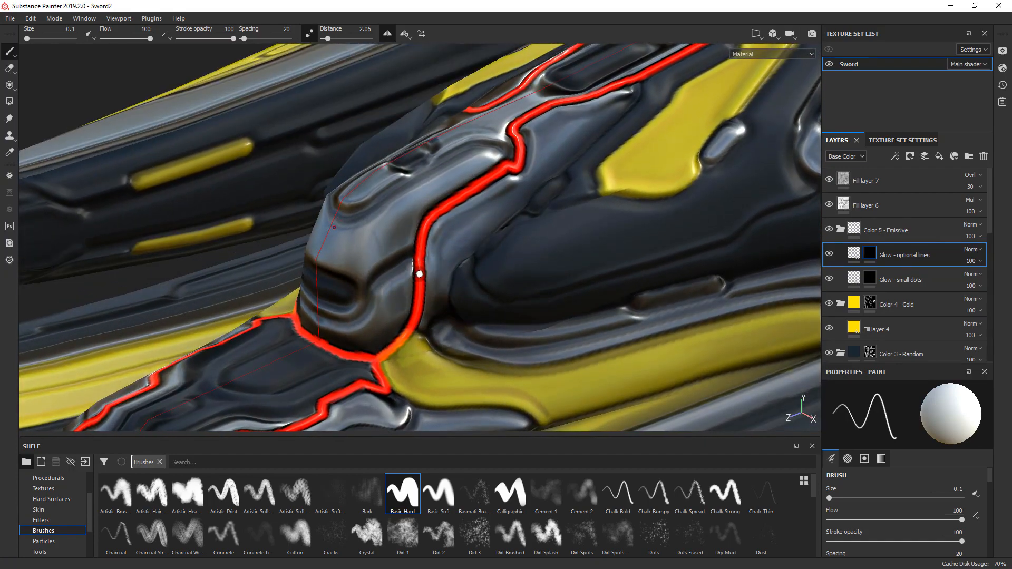
pyautogui.moveTo(422, 275); pyautogui.dragTo(456, 249)
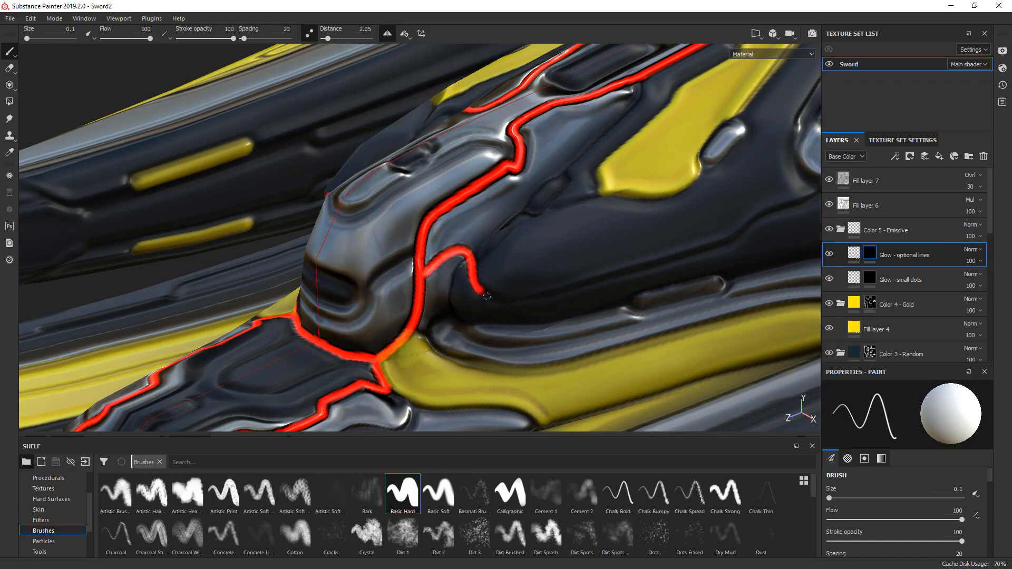
pyautogui.hotkey('ctrl', 'z')
pyautogui.scroll(2, 444, 250)
pyautogui.moveTo(422, 271)
pyautogui.keyDown('alt'); pyautogui.mouseDown()
pyautogui.moveTo(446, 278)
pyautogui.moveTo(478, 247)
pyautogui.moveTo(484, 284)
pyautogui.moveTo(506, 301)
pyautogui.moveTo(486, 259)
pyautogui.moveTo(334, 225)
pyautogui.mouseUp(); pyautogui.keyUp('alt')
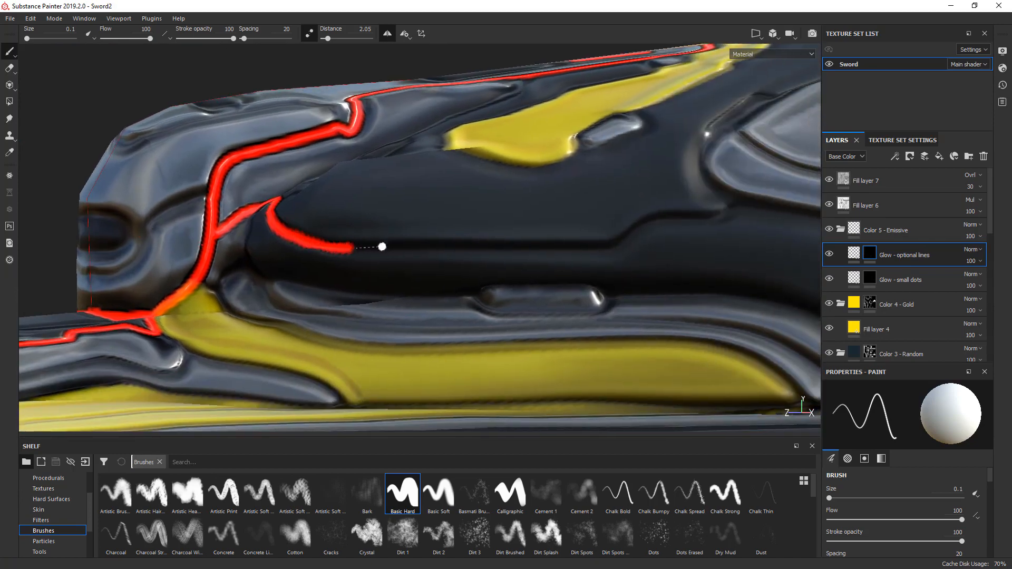
# - Run the branch line straight along the dark side panel's groove and up its steps to the grey metal panel
pyautogui.keyDown('shift'); pyautogui.click(613, 246); pyautogui.keyUp('shift')
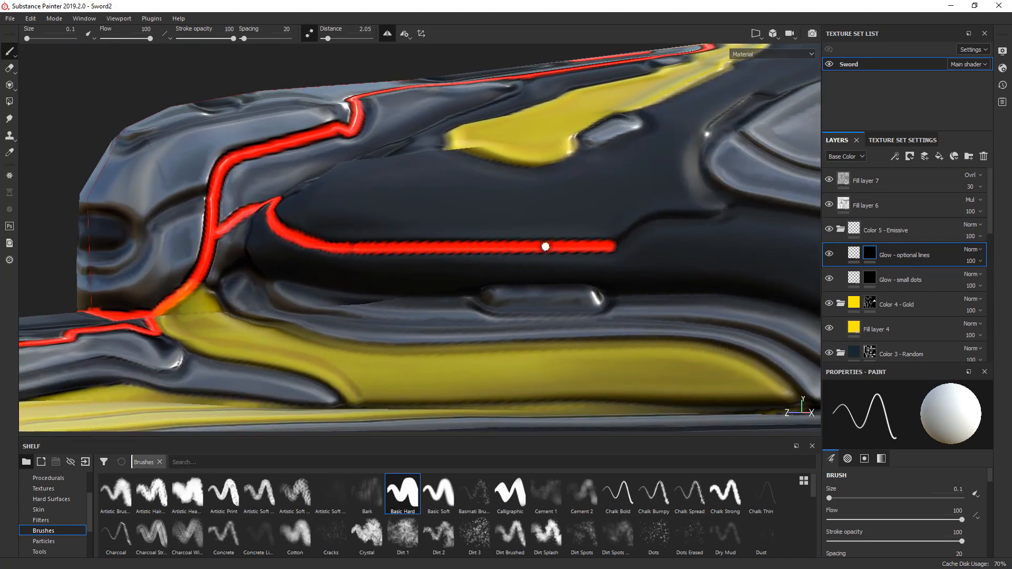
pyautogui.keyDown('alt'); pyautogui.moveTo(538, 232); pyautogui.dragTo(420, 287); pyautogui.keyUp('alt')
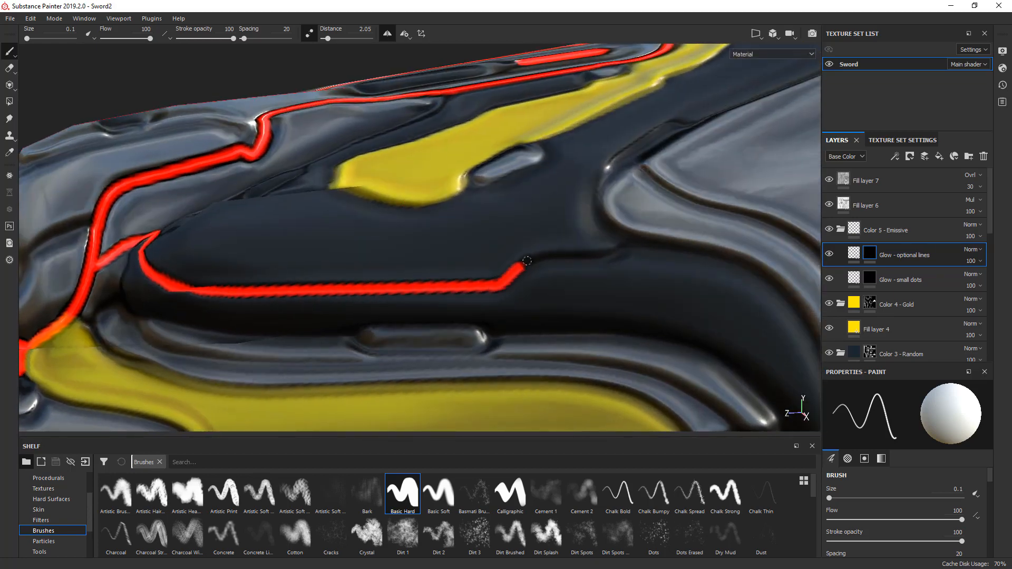
pyautogui.moveTo(527, 260); pyautogui.dragTo(613, 254)
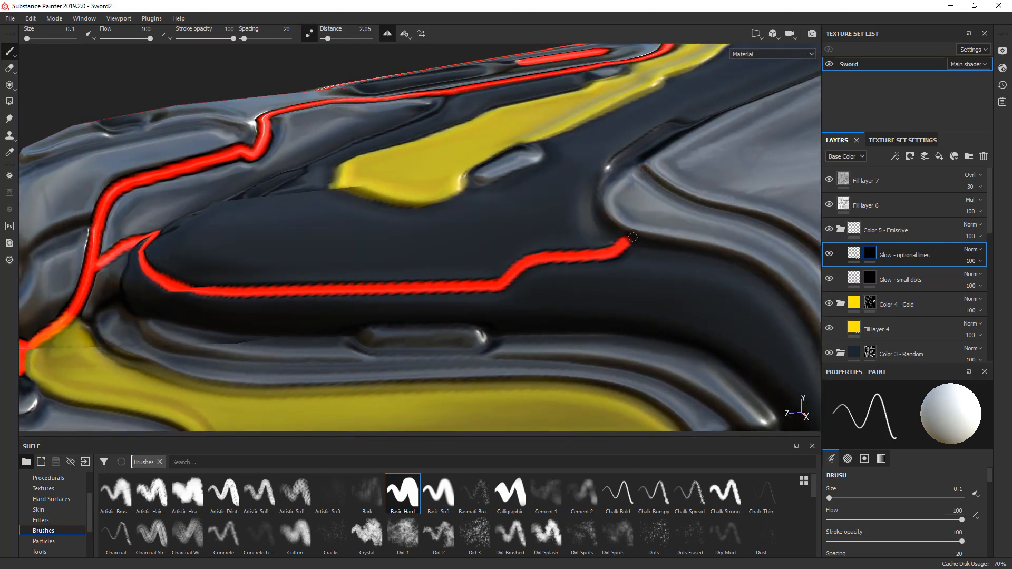
# - Trace the glow line around the grey metal panel's front corner and along its upper edge to the gold panel
pyautogui.moveTo(597, 209)
pyautogui.keyDown('alt'); pyautogui.mouseDown()
pyautogui.moveTo(536, 350)
pyautogui.moveTo(459, 323)
pyautogui.moveTo(453, 352)
pyautogui.moveTo(442, 307)
pyautogui.moveTo(471, 283)
pyautogui.mouseUp(); pyautogui.keyUp('alt')
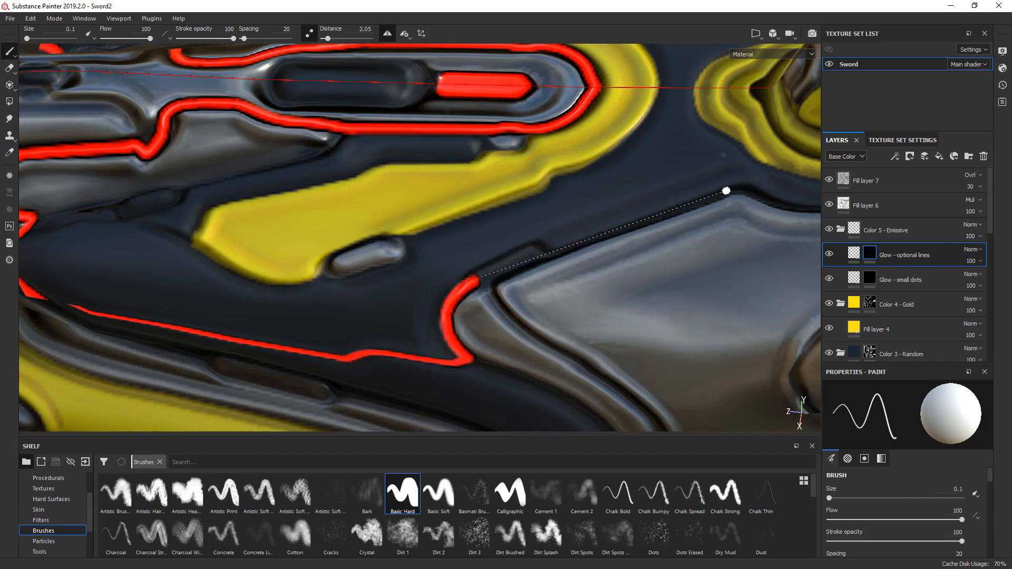
pyautogui.keyDown('shift'); pyautogui.click(729, 191); pyautogui.keyUp('shift')
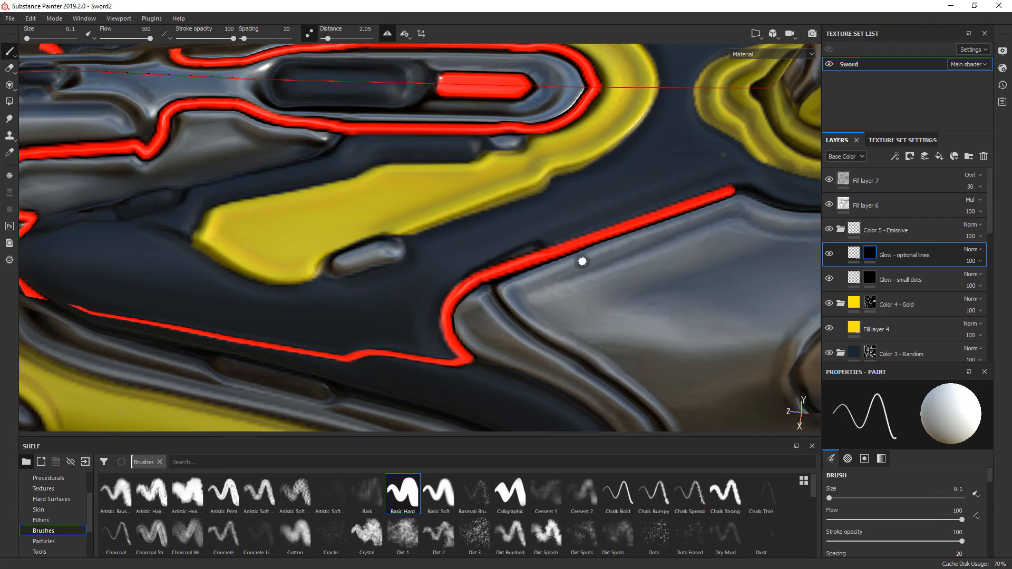
pyautogui.keyDown('alt'); pyautogui.moveTo(598, 250); pyautogui.dragTo(194, 266, button='middle'); pyautogui.keyUp('alt')
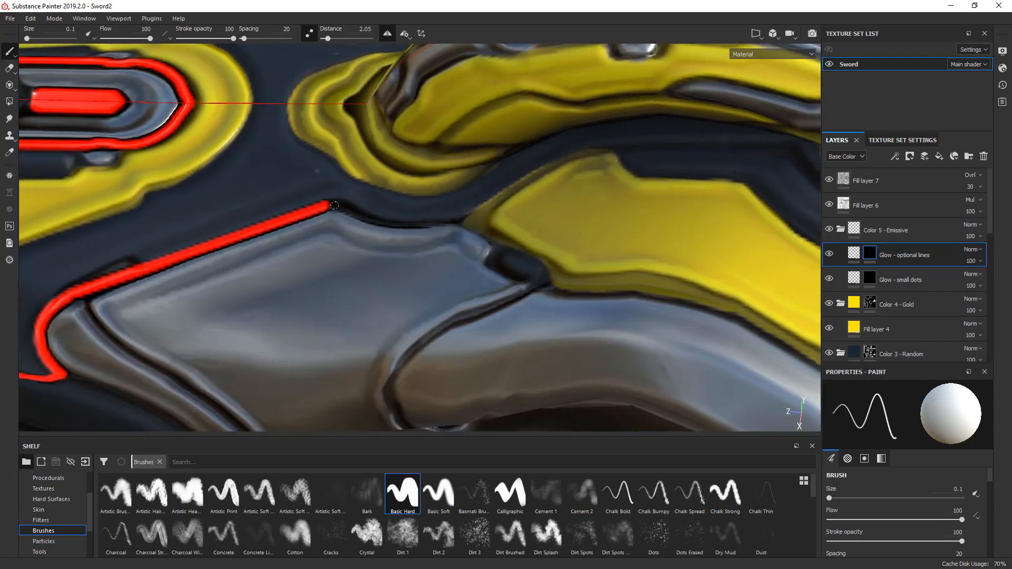
pyautogui.moveTo(366, 220)
pyautogui.mouseDown()
pyautogui.moveTo(445, 227)
pyautogui.moveTo(466, 217)
pyautogui.mouseUp()
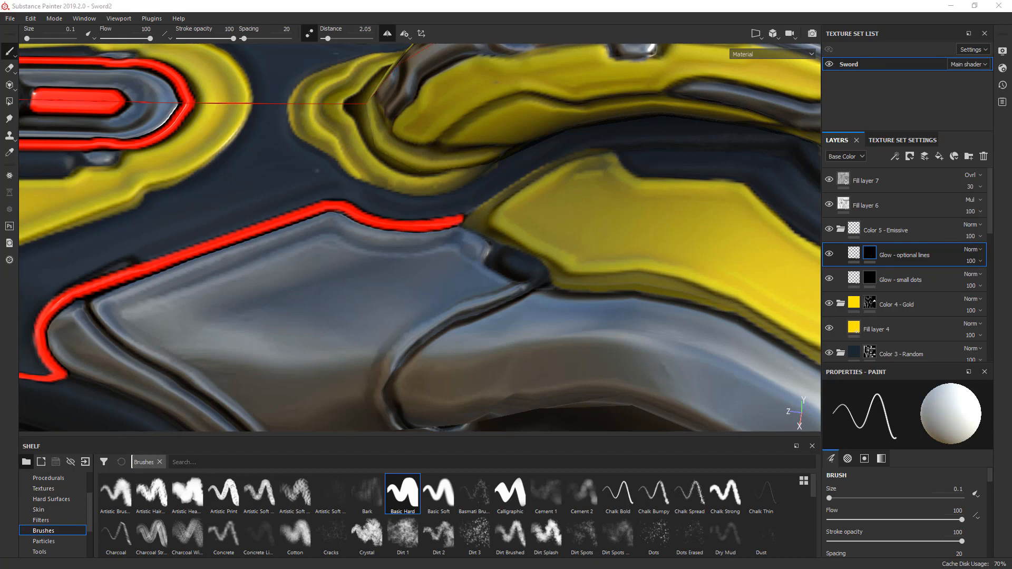
# - Continue the glow line over the gold panel's upper edge and straight through the dark strip beside the arched ridge
pyautogui.keyDown('alt'); pyautogui.moveTo(596, 198); pyautogui.dragTo(468, 267, button='middle'); pyautogui.keyUp('alt')
pyautogui.keyDown('alt'); pyautogui.moveTo(467, 266); pyautogui.dragTo(457, 308); pyautogui.keyUp('alt')
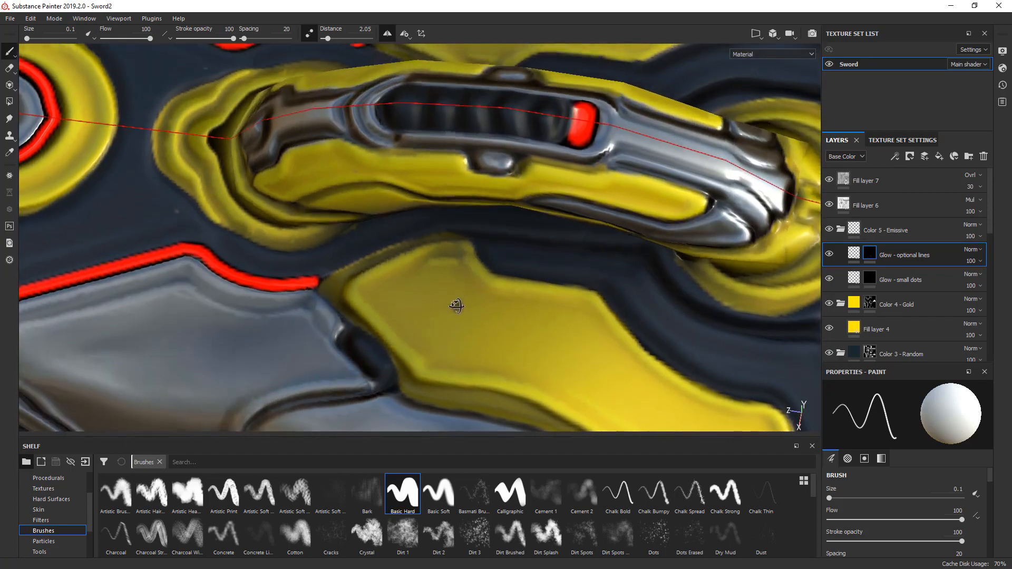
pyautogui.moveTo(325, 276); pyautogui.dragTo(456, 234)
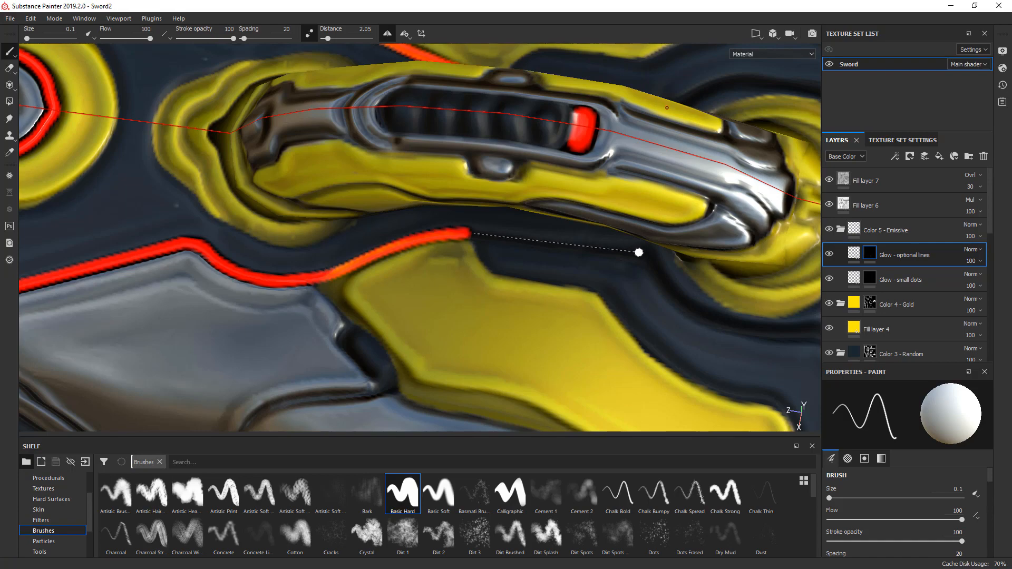
pyautogui.keyDown('shift'); pyautogui.click(639, 253); pyautogui.keyUp('shift')
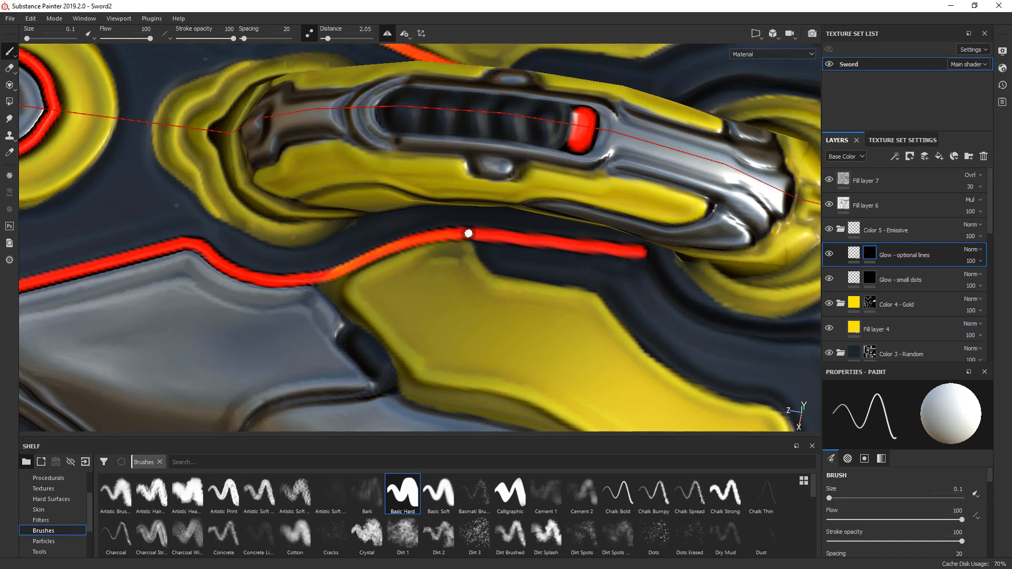
pyautogui.keyDown('alt'); pyautogui.moveTo(619, 267); pyautogui.dragTo(296, 245, button='middle'); pyautogui.keyUp('alt')
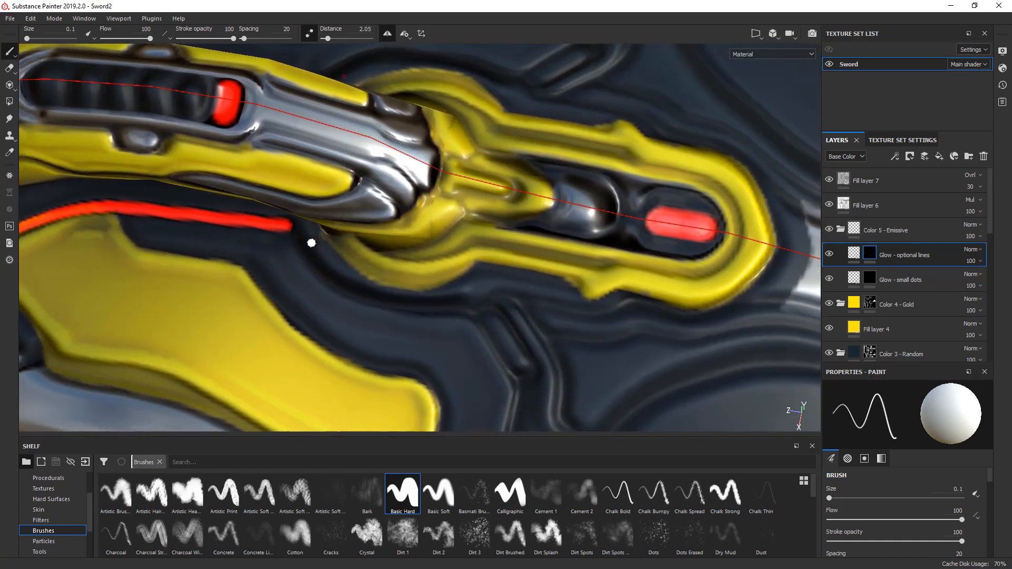
# - Trace the glow line around the outside of the gold socket's stepped side and close it at the point facing the white metal neck
pyautogui.moveTo(296, 232)
pyautogui.mouseDown()
pyautogui.moveTo(344, 287)
pyautogui.moveTo(391, 301)
pyautogui.moveTo(594, 293)
pyautogui.mouseUp()
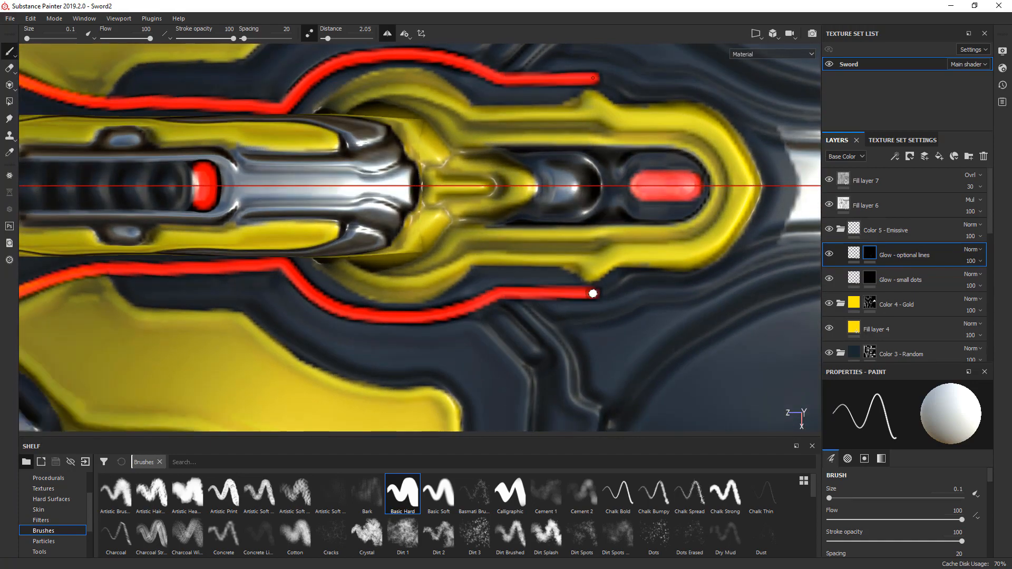
pyautogui.moveTo(606, 288); pyautogui.dragTo(657, 278)
pyautogui.keyDown('shift'); pyautogui.click(696, 277); pyautogui.keyUp('shift')
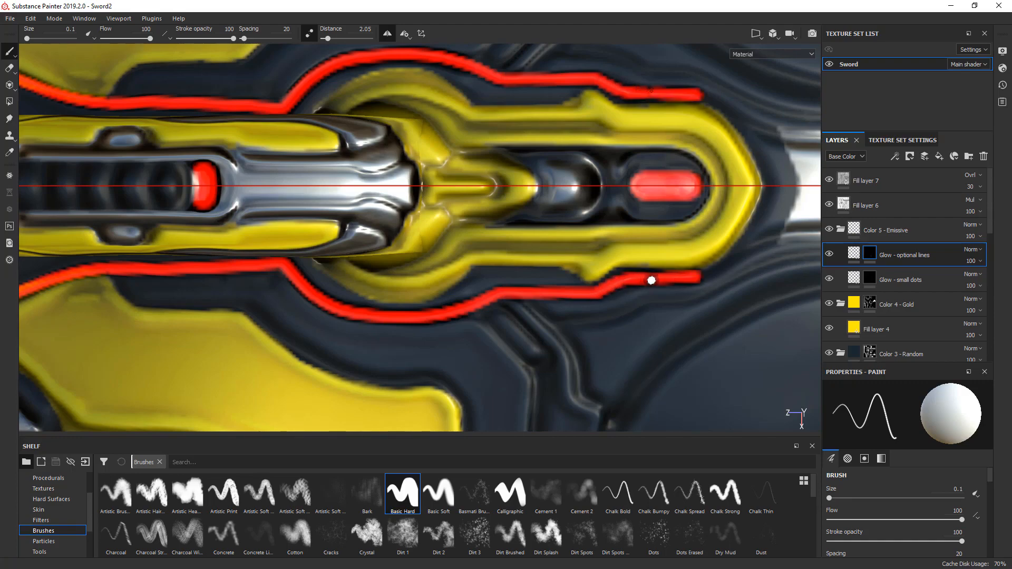
pyautogui.moveTo(673, 273); pyautogui.dragTo(468, 307, button='middle')
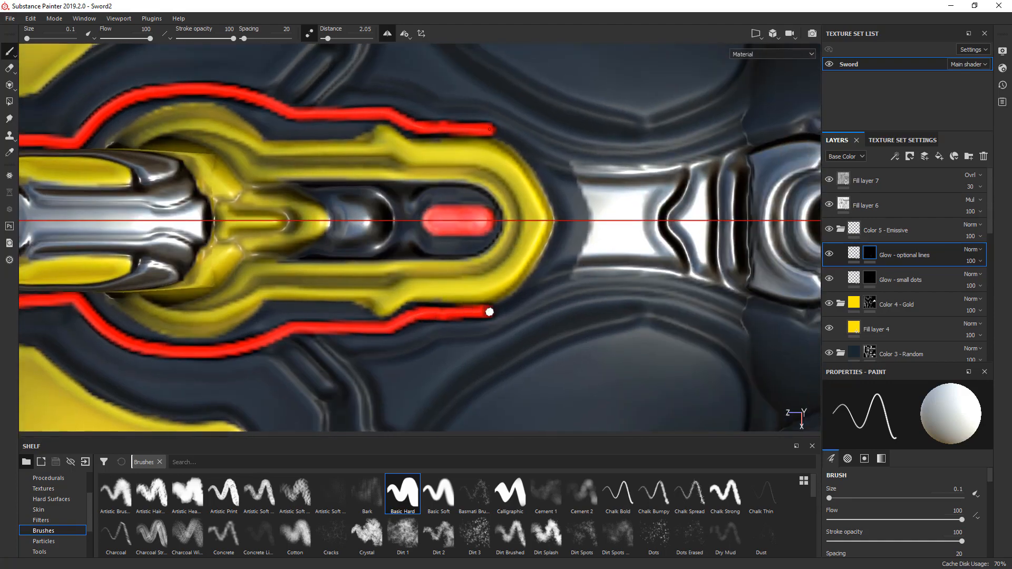
pyautogui.moveTo(493, 311)
pyautogui.mouseDown()
pyautogui.moveTo(531, 282)
pyautogui.moveTo(567, 220)
pyautogui.mouseUp()
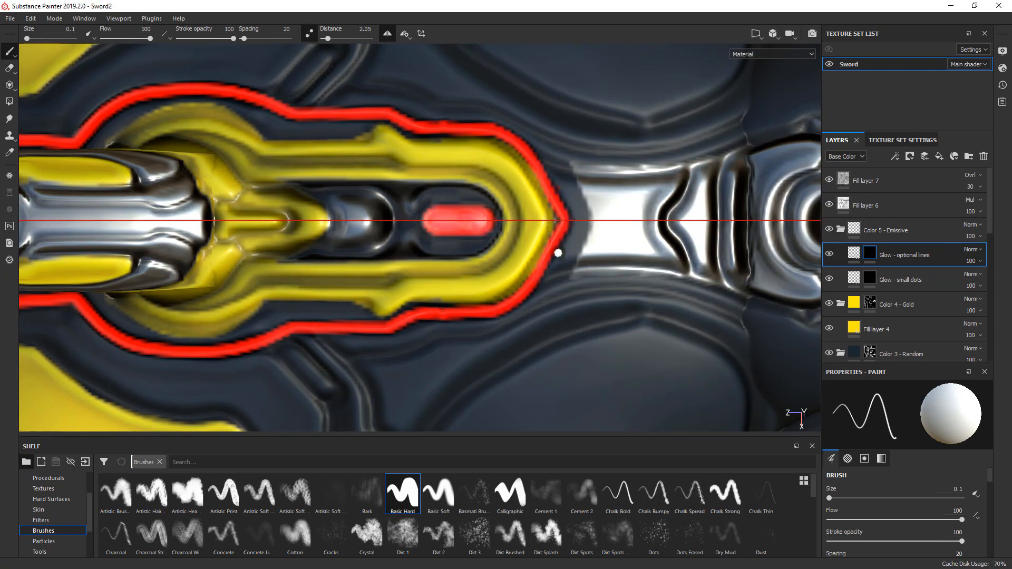
# - On the Color 4 - Gold mask, fill the dark gap between the gold socket's pointed end and the surrounding glow line
pyautogui.click(876, 305)
pyautogui.scroll(3, 430, 313)
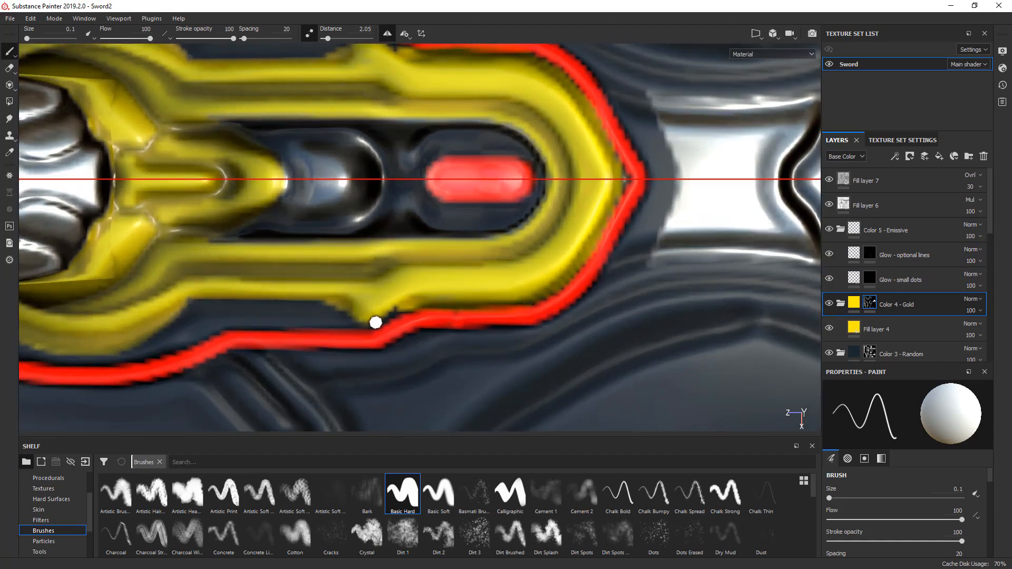
pyautogui.moveTo(413, 305)
pyautogui.mouseDown()
pyautogui.moveTo(403, 314)
pyautogui.moveTo(546, 295)
pyautogui.moveTo(593, 242)
pyautogui.moveTo(612, 167)
pyautogui.moveTo(619, 200)
pyautogui.moveTo(615, 159)
pyautogui.mouseUp()
pyautogui.scroll(-3, 217, 327)
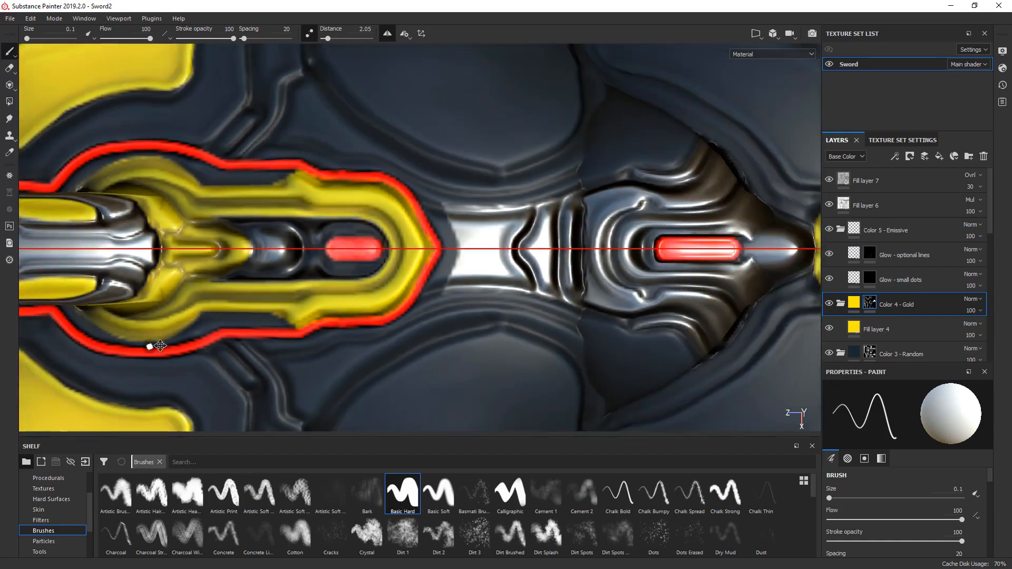
pyautogui.keyDown('alt'); pyautogui.moveTo(151, 346); pyautogui.dragTo(440, 319, button='middle'); pyautogui.keyUp('alt')
pyautogui.keyDown('alt'); pyautogui.moveTo(441, 319); pyautogui.dragTo(445, 354); pyautogui.keyUp('alt')
pyautogui.keyDown('alt'); pyautogui.moveTo(490, 283); pyautogui.dragTo(475, 285, button='middle'); pyautogui.keyUp('alt')
pyautogui.scroll(-3, 475, 286)
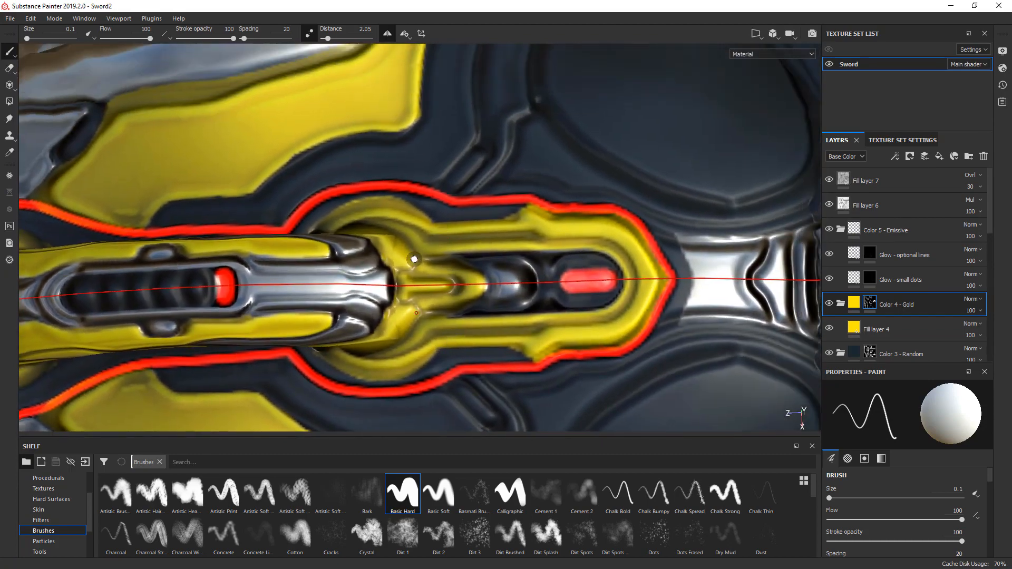
pyautogui.scroll(-3, 413, 256)
pyautogui.scroll(-3, 414, 261)
pyautogui.keyDown('alt'); pyautogui.moveTo(414, 261); pyautogui.dragTo(364, 282); pyautogui.keyUp('alt')
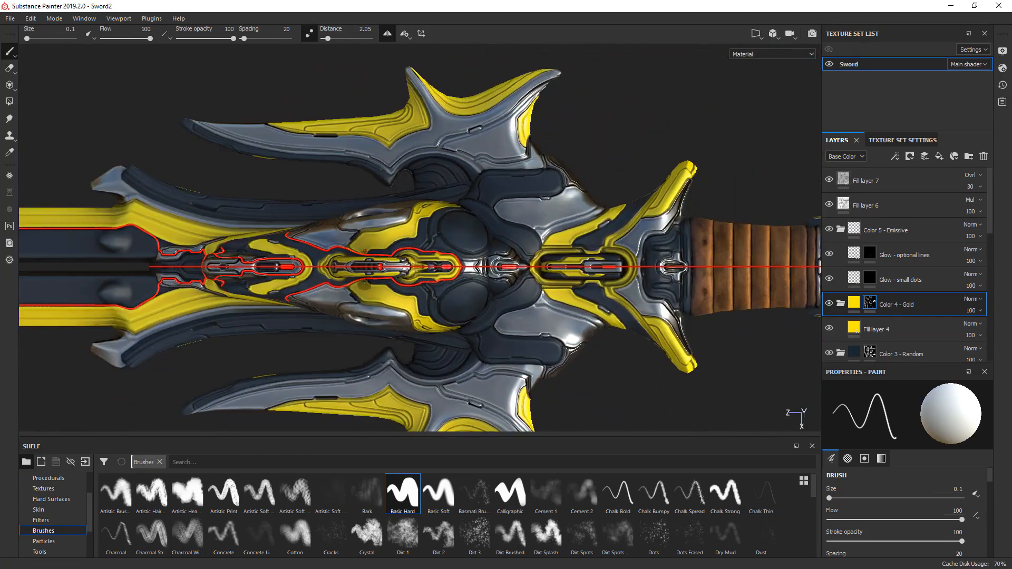
# - On the Glow - optional lines mask, trace the V-shaped groove of the metal neck and extend it to the ribbed plate's edge
pyautogui.scroll(5, 472, 285)
pyautogui.scroll(2, 473, 284)
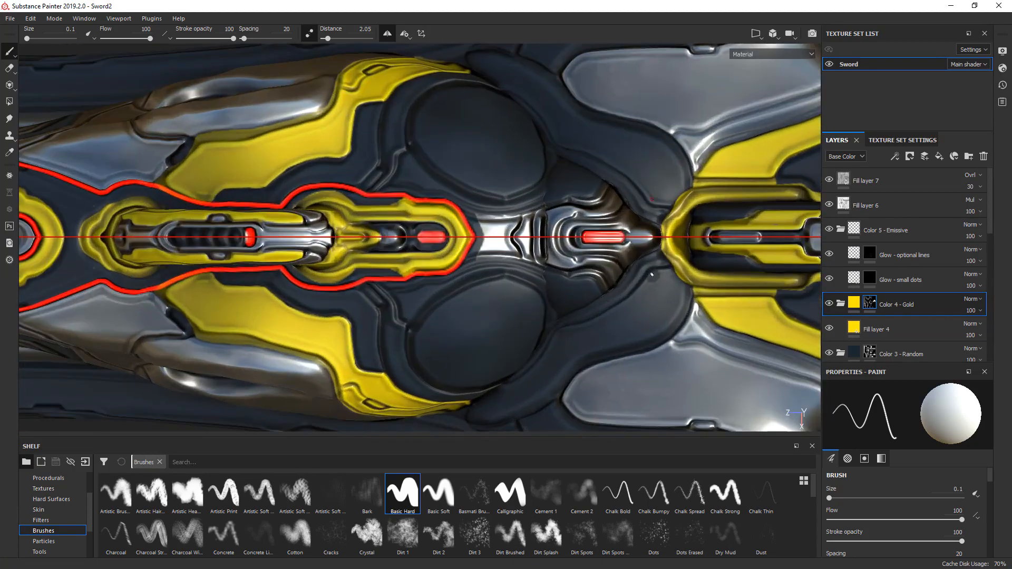
pyautogui.click(869, 255)
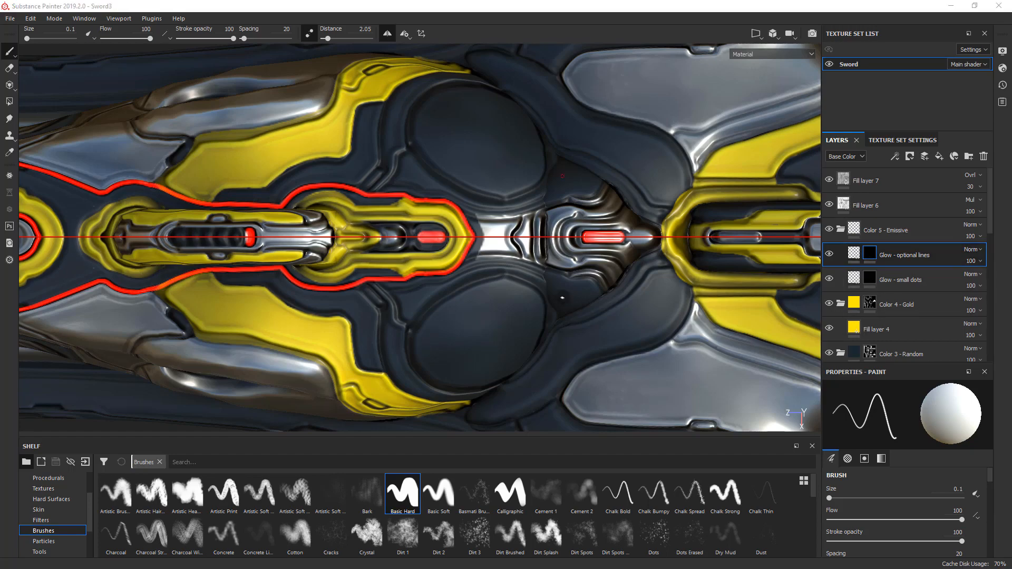
pyautogui.scroll(4, 535, 244)
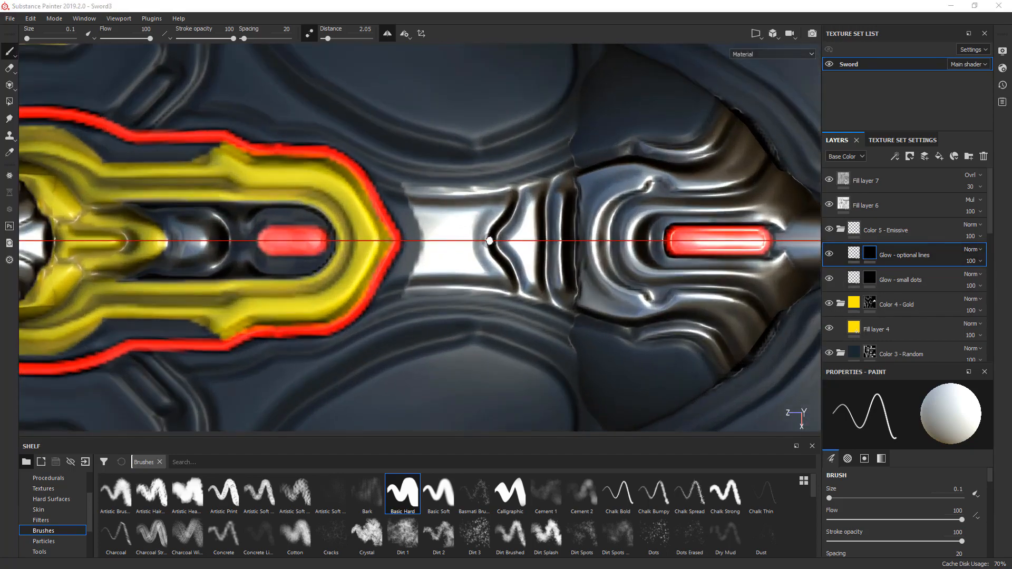
pyautogui.moveTo(492, 240); pyautogui.dragTo(539, 180)
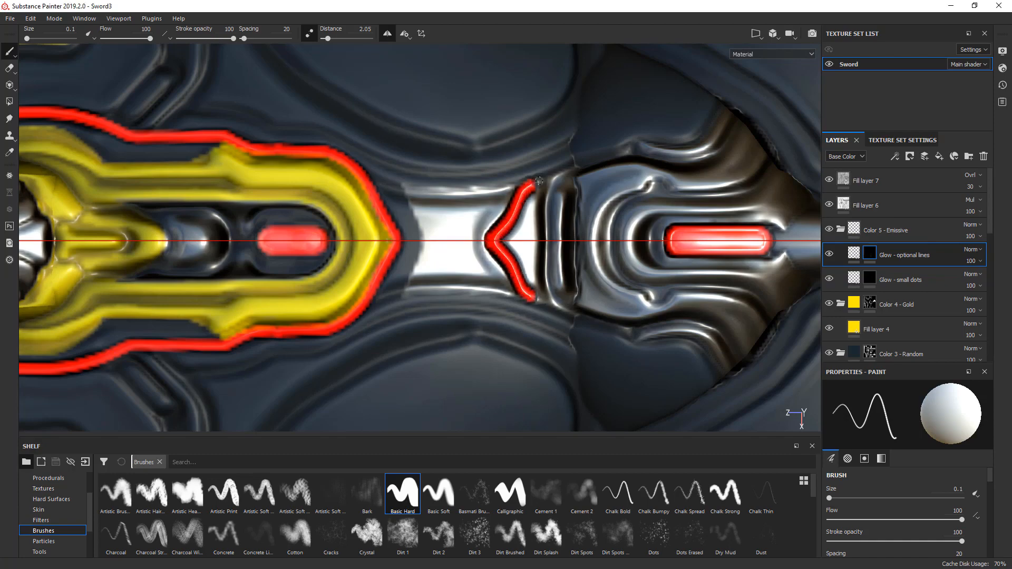
pyautogui.keyDown('shift'); pyautogui.click(578, 170); pyautogui.keyUp('shift')
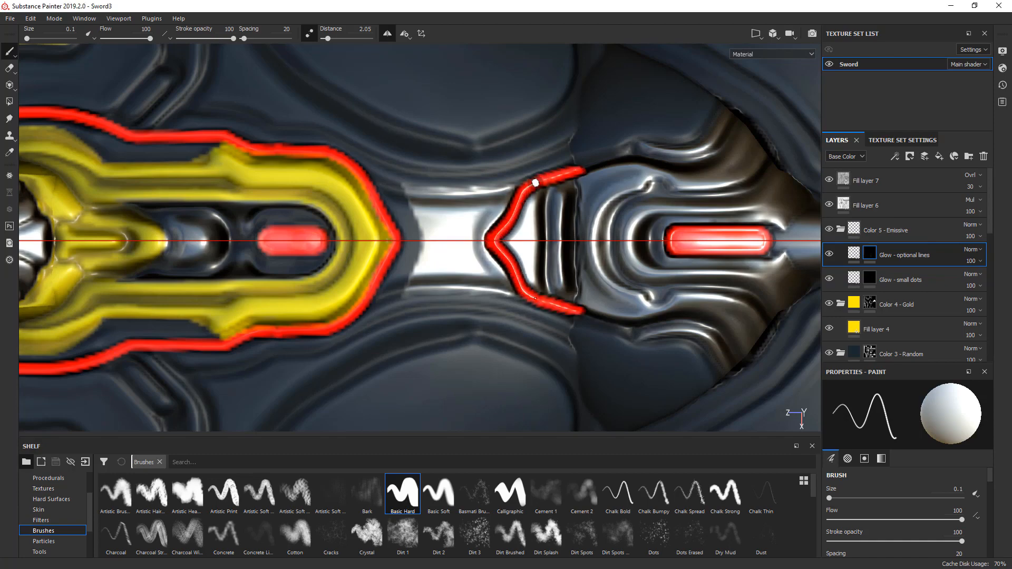
# - Continue the glow line along the ribbed metal plate's stepped side edge up to its outer corner
pyautogui.keyDown('alt'); pyautogui.moveTo(591, 181); pyautogui.dragTo(268, 268, button='middle'); pyautogui.keyUp('alt')
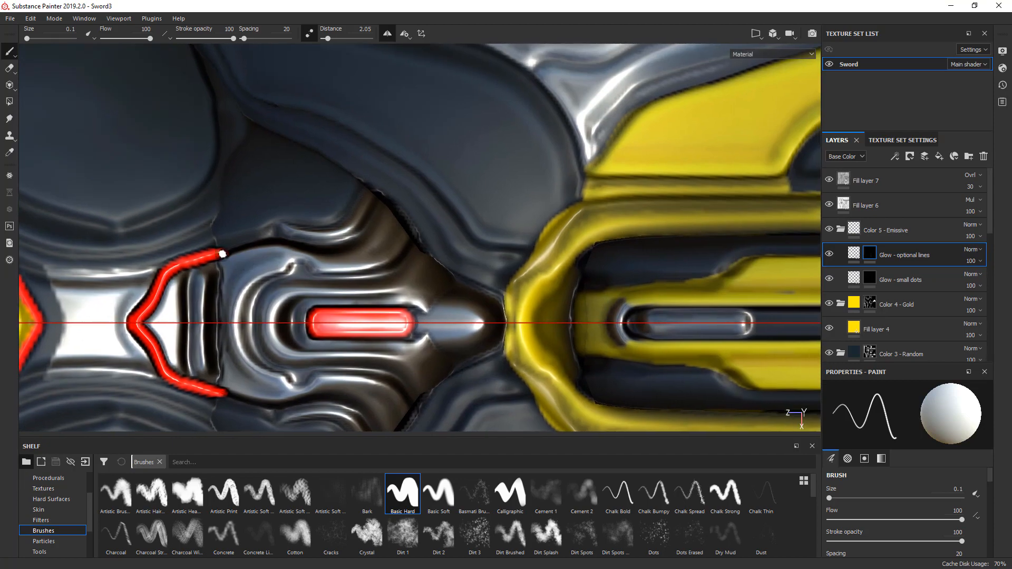
pyautogui.moveTo(225, 253)
pyautogui.mouseDown()
pyautogui.moveTo(280, 235)
pyautogui.moveTo(290, 246)
pyautogui.moveTo(280, 253)
pyautogui.moveTo(356, 241)
pyautogui.mouseUp()
pyautogui.hotkey('ctrl', 'z')
pyautogui.moveTo(272, 235)
pyautogui.mouseDown()
pyautogui.moveTo(290, 215)
pyautogui.moveTo(303, 226)
pyautogui.moveTo(345, 213)
pyautogui.mouseUp()
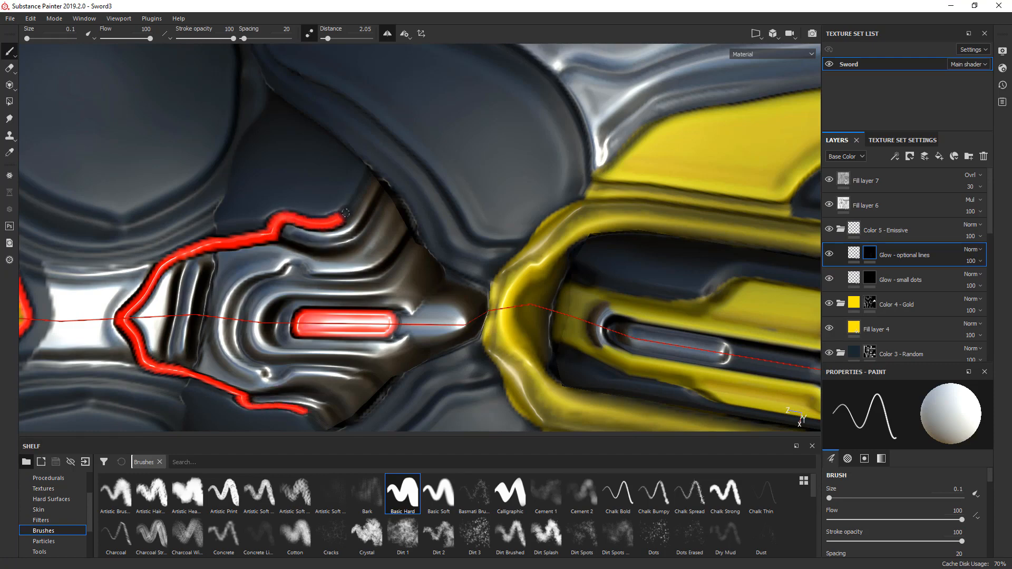
pyautogui.keyDown('shift'); pyautogui.click(372, 174); pyautogui.keyUp('shift')
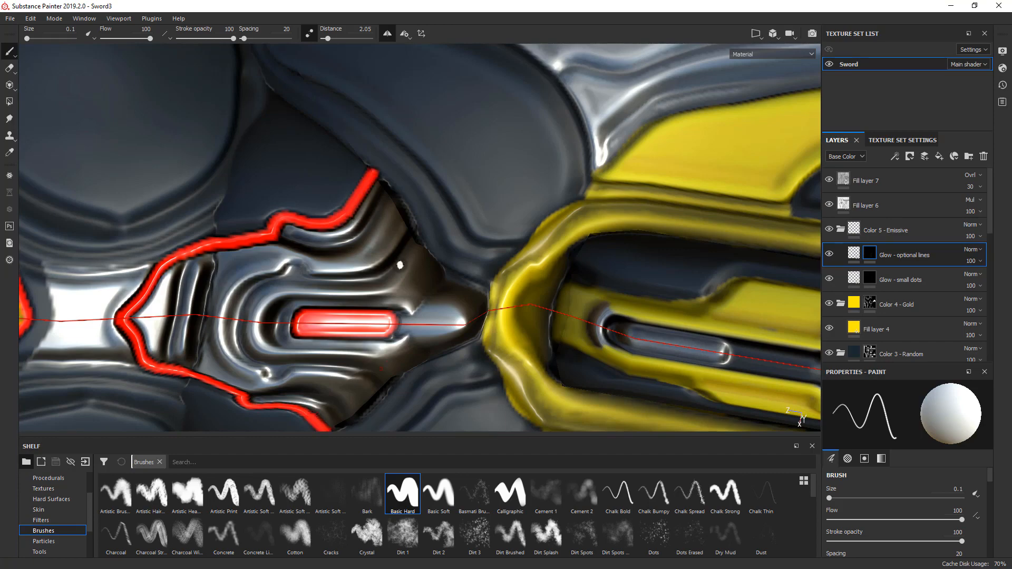
# - Run the glow line from the metal plate's outer corner along its rear edge to the tip of the long gold frame
pyautogui.moveTo(400, 265)
pyautogui.keyDown('alt'); pyautogui.mouseDown()
pyautogui.moveTo(411, 206)
pyautogui.moveTo(369, 171)
pyautogui.mouseUp(); pyautogui.keyUp('alt')
pyautogui.keyDown('alt'); pyautogui.moveTo(317, 330); pyautogui.dragTo(364, 226, button='middle'); pyautogui.keyUp('alt')
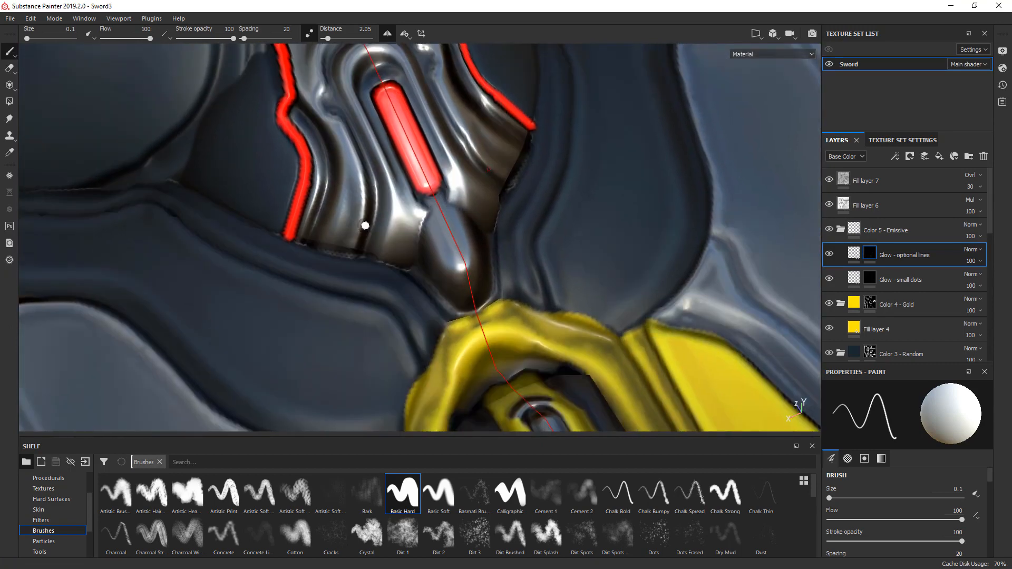
pyautogui.moveTo(299, 245)
pyautogui.mouseDown()
pyautogui.moveTo(419, 279)
pyautogui.moveTo(460, 324)
pyautogui.mouseUp()
pyautogui.moveTo(343, 285)
pyautogui.keyDown('alt'); pyautogui.mouseDown()
pyautogui.moveTo(450, 317)
pyautogui.moveTo(478, 293)
pyautogui.mouseUp(); pyautogui.keyUp('alt')
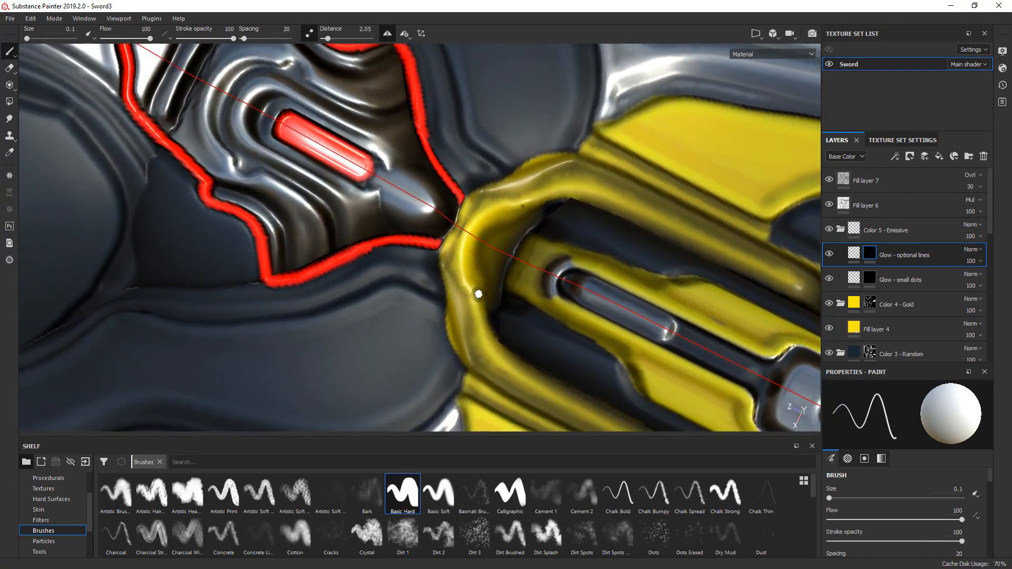
# - Paint a curved glow line along the inner edge of the long gold frame's narrow end
pyautogui.keyDown('alt'); pyautogui.moveTo(478, 293); pyautogui.dragTo(401, 282, button='middle'); pyautogui.keyUp('alt')
pyautogui.scroll(-4, 406, 255)
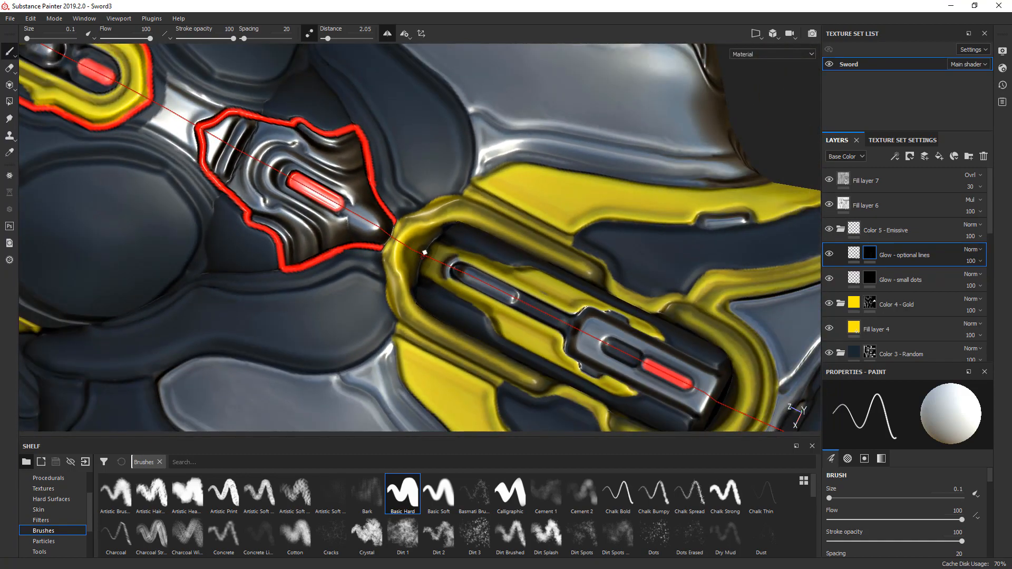
pyautogui.scroll(3, 422, 254)
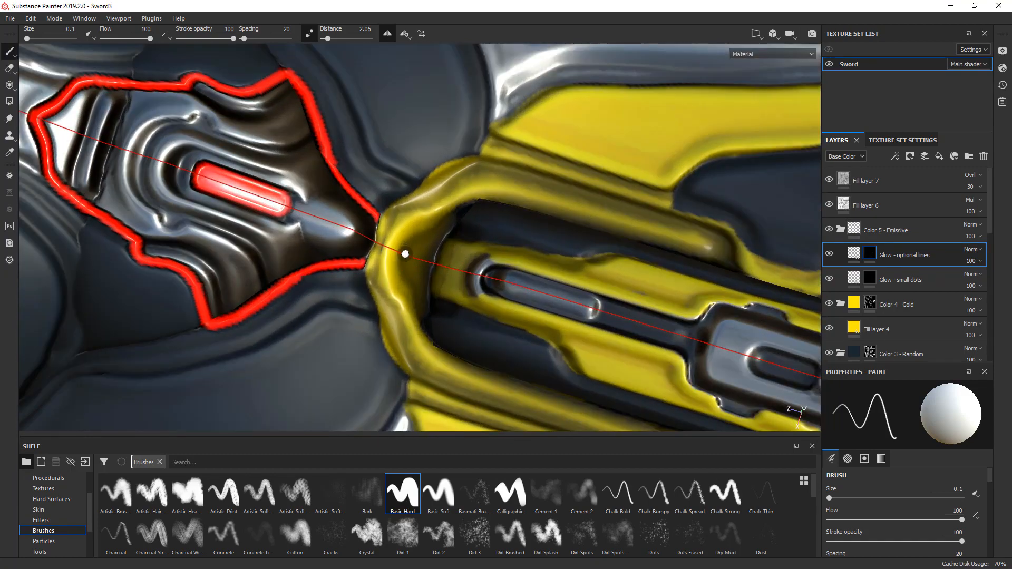
pyautogui.moveTo(409, 244); pyautogui.dragTo(490, 199)
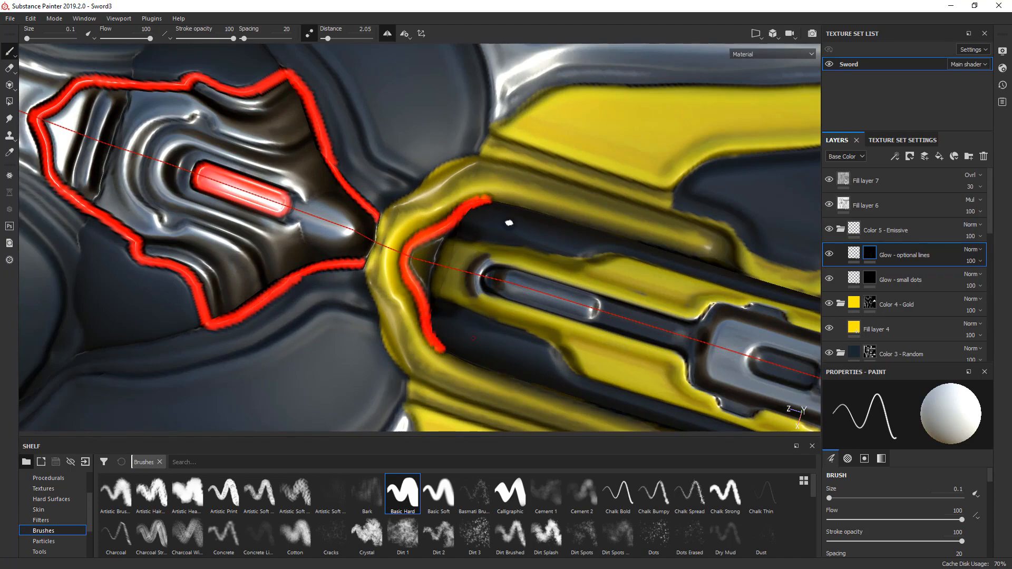
# - Bridge the gold rim with a short glow line joining the metal plate's outline to the curve inside the long frame
pyautogui.keyDown('alt'); pyautogui.moveTo(509, 224); pyautogui.dragTo(311, 231, button='middle'); pyautogui.keyUp('alt')
pyautogui.keyDown('alt'); pyautogui.moveTo(312, 231); pyautogui.dragTo(337, 256); pyautogui.keyUp('alt')
pyautogui.keyDown('alt'); pyautogui.moveTo(158, 253); pyautogui.dragTo(240, 240, button='middle'); pyautogui.keyUp('alt')
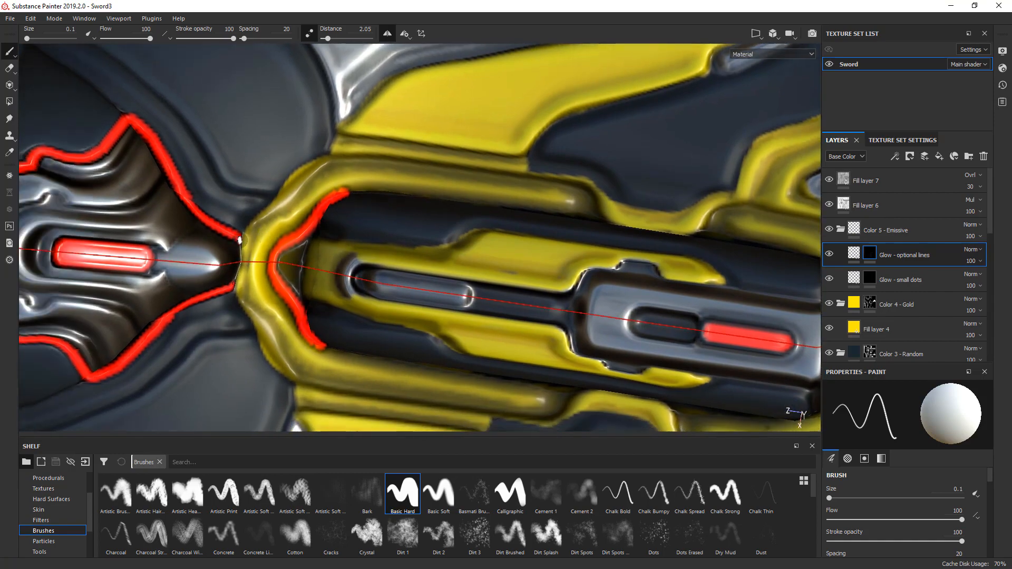
pyautogui.moveTo(239, 239); pyautogui.dragTo(280, 240)
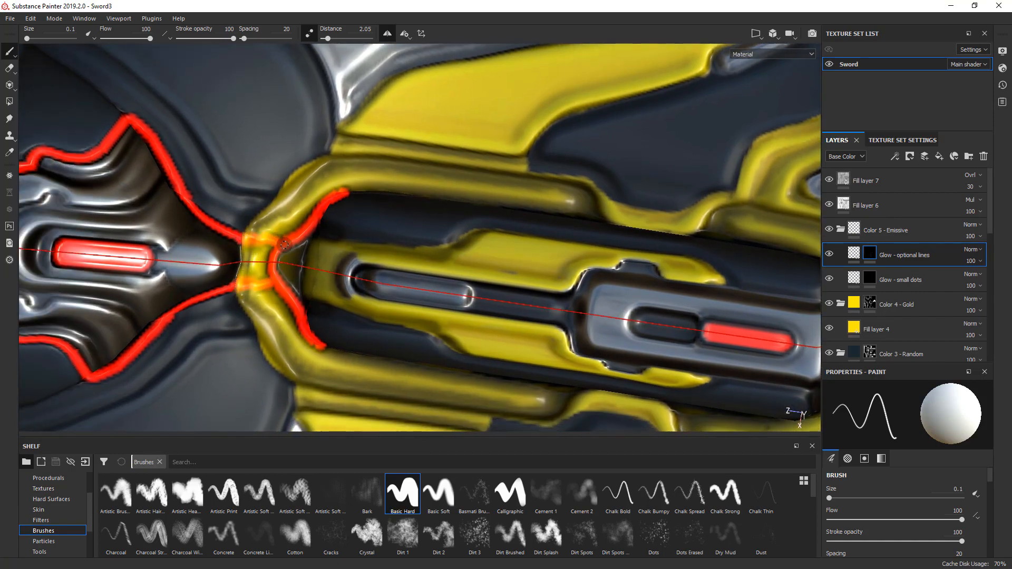
# - Extend the glow line in straight segments along the long gold frame's inner side edge past the notched gold section
pyautogui.scroll(-5, 293, 252)
pyautogui.keyDown('alt'); pyautogui.moveTo(328, 234); pyautogui.dragTo(219, 239, button='middle'); pyautogui.keyUp('alt')
pyautogui.scroll(3, 262, 228)
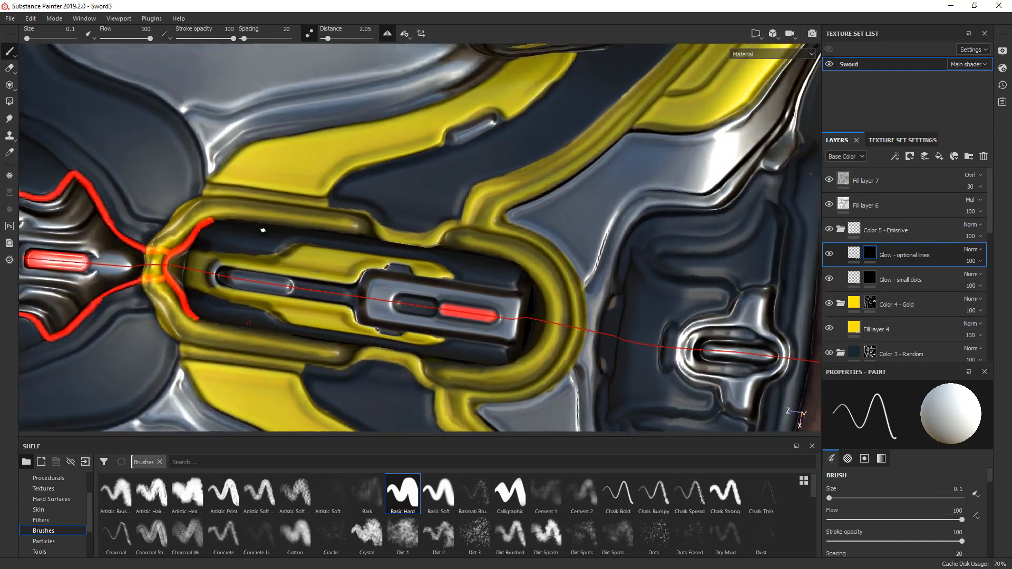
pyautogui.moveTo(271, 229)
pyautogui.keyDown('alt'); pyautogui.mouseDown()
pyautogui.moveTo(279, 247)
pyautogui.moveTo(232, 228)
pyautogui.moveTo(233, 242)
pyautogui.moveTo(201, 230)
pyautogui.moveTo(226, 223)
pyautogui.mouseUp(); pyautogui.keyUp('alt')
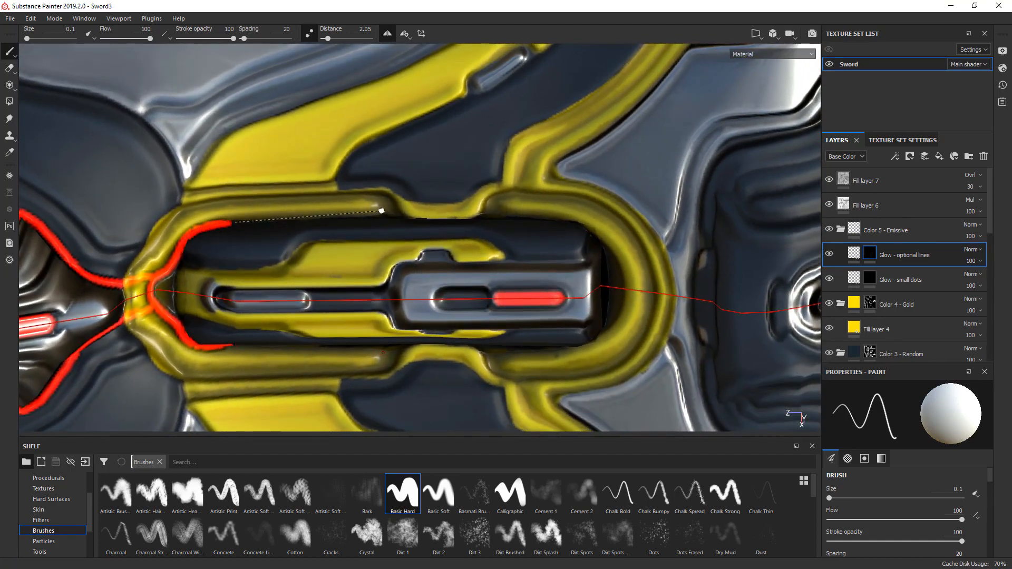
pyautogui.keyDown('shift'); pyautogui.click(382, 211); pyautogui.keyUp('shift')
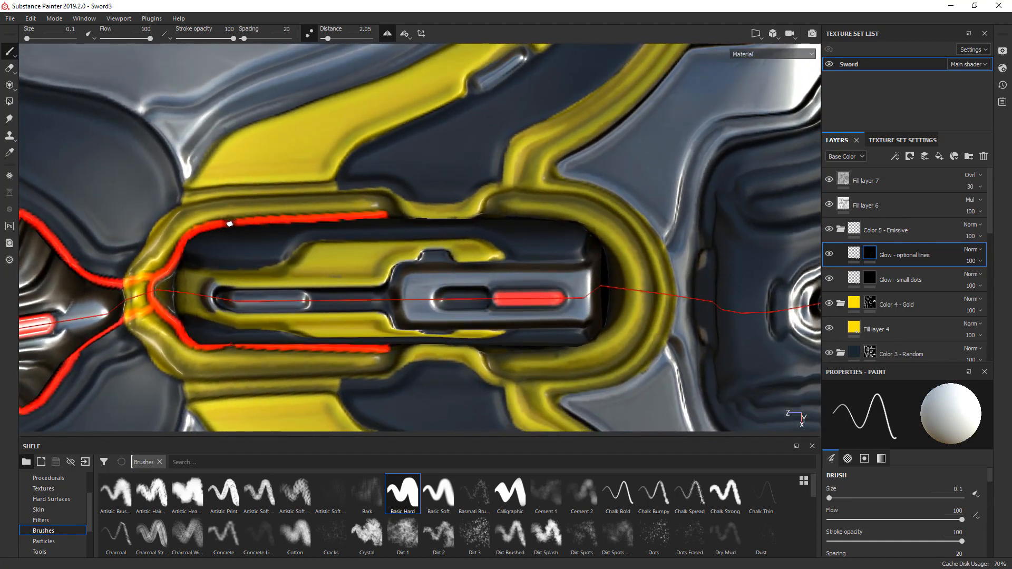
pyautogui.keyDown('shift'); pyautogui.click(506, 215); pyautogui.keyUp('shift')
# - Trim the glow line near the notched gold section and trace it around the frame's rounded inner end to close the loop
pyautogui.scroll(4, 510, 216)
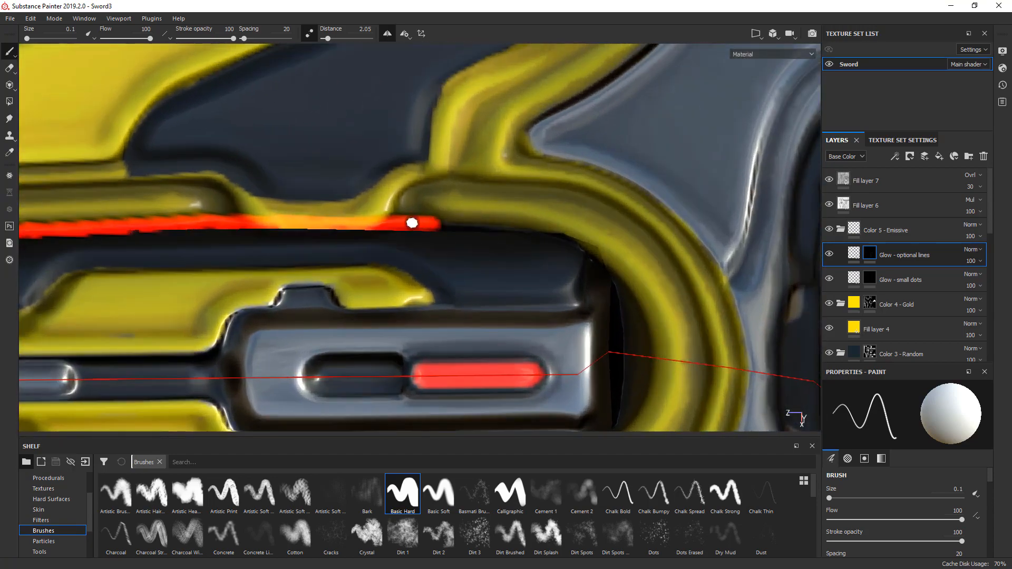
pyautogui.press('x')
pyautogui.moveTo(409, 224)
pyautogui.keyDown('ctrl'); pyautogui.mouseDown(button='right')
pyautogui.moveTo(430, 223)
pyautogui.moveTo(393, 224)
pyautogui.mouseUp(button='right'); pyautogui.keyUp('ctrl')
pyautogui.press('x')
pyautogui.moveTo(448, 223)
pyautogui.mouseDown()
pyautogui.moveTo(521, 222)
pyautogui.moveTo(590, 247)
pyautogui.moveTo(621, 277)
pyautogui.moveTo(646, 361)
pyautogui.mouseUp()
pyautogui.scroll(-8, 585, 254)
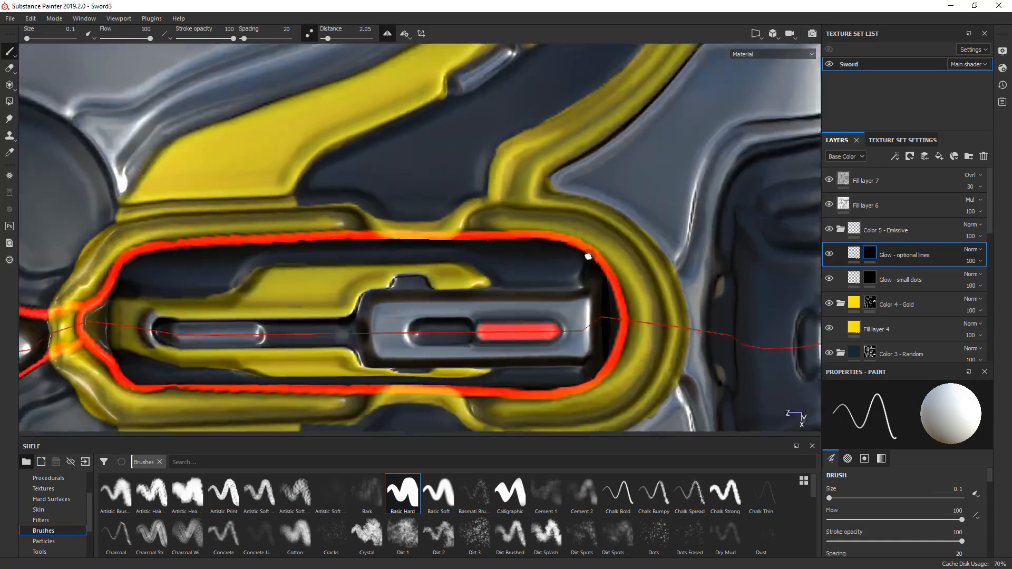
# - Branch a glow line from the closed loop across the gold rim and up its groove to the grey metal panel's corner
pyautogui.keyDown('alt'); pyautogui.moveTo(565, 242); pyautogui.dragTo(283, 201); pyautogui.keyUp('alt')
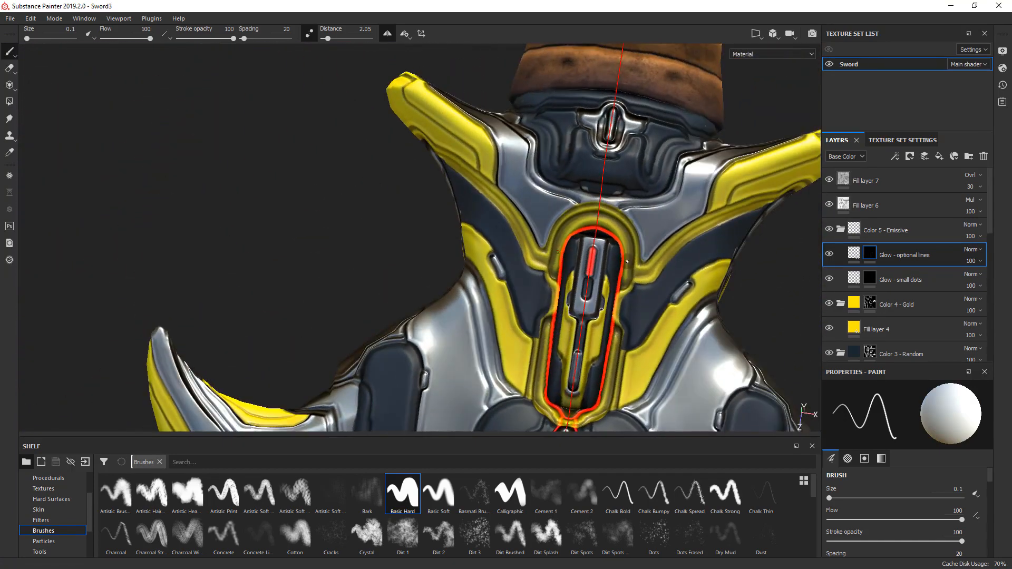
pyautogui.keyDown('alt'); pyautogui.moveTo(627, 262); pyautogui.dragTo(426, 248, button='middle'); pyautogui.keyUp('alt')
pyautogui.scroll(4, 436, 249)
pyautogui.scroll(3, 437, 248)
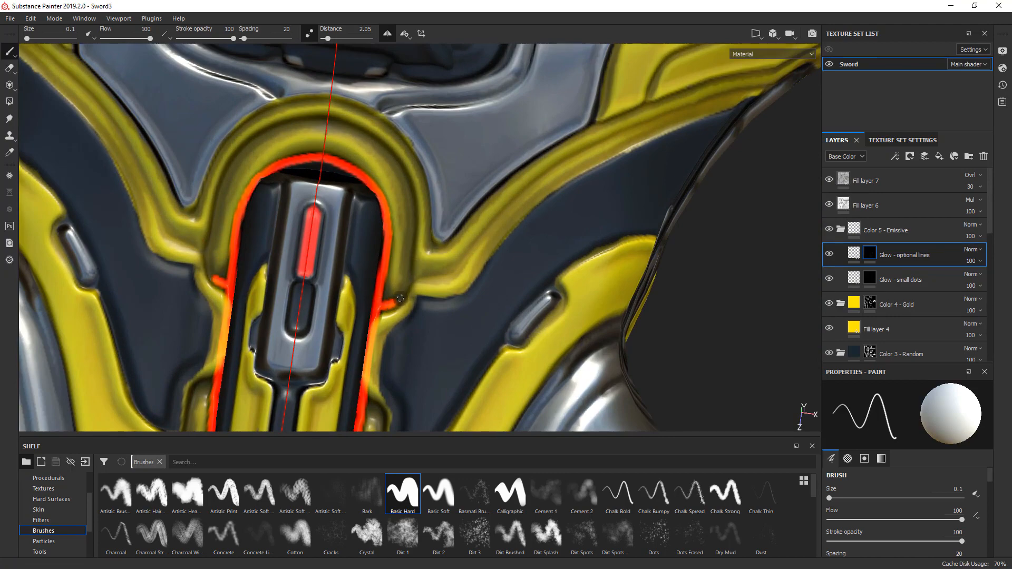
pyautogui.moveTo(423, 263); pyautogui.dragTo(445, 246)
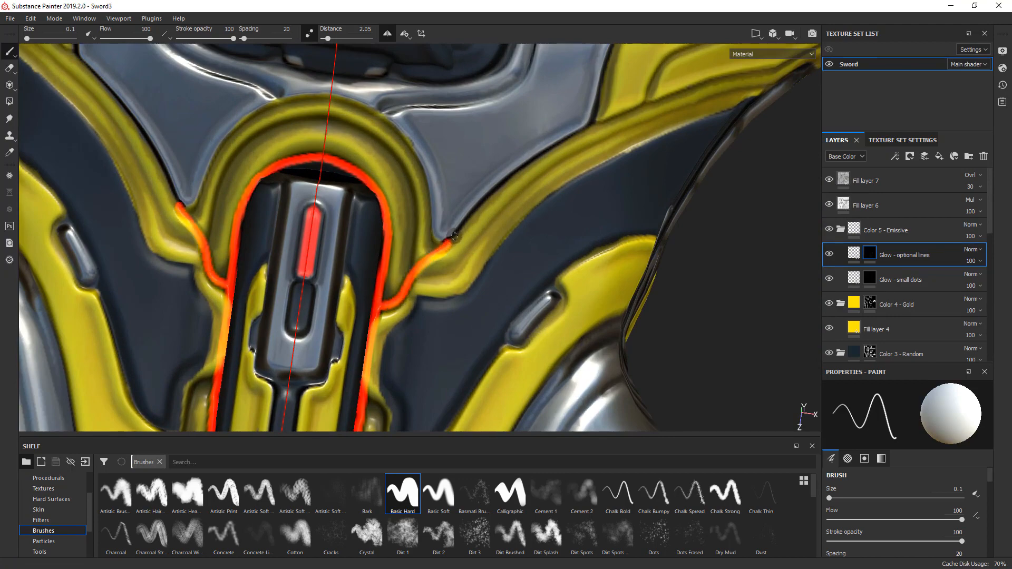
# - Trace the glow line along the grey metal panel's lower edge to the gold wing, with the stroke smoothing distance at 2.5
pyautogui.keyDown('alt'); pyautogui.moveTo(492, 270); pyautogui.dragTo(374, 235); pyautogui.keyUp('alt')
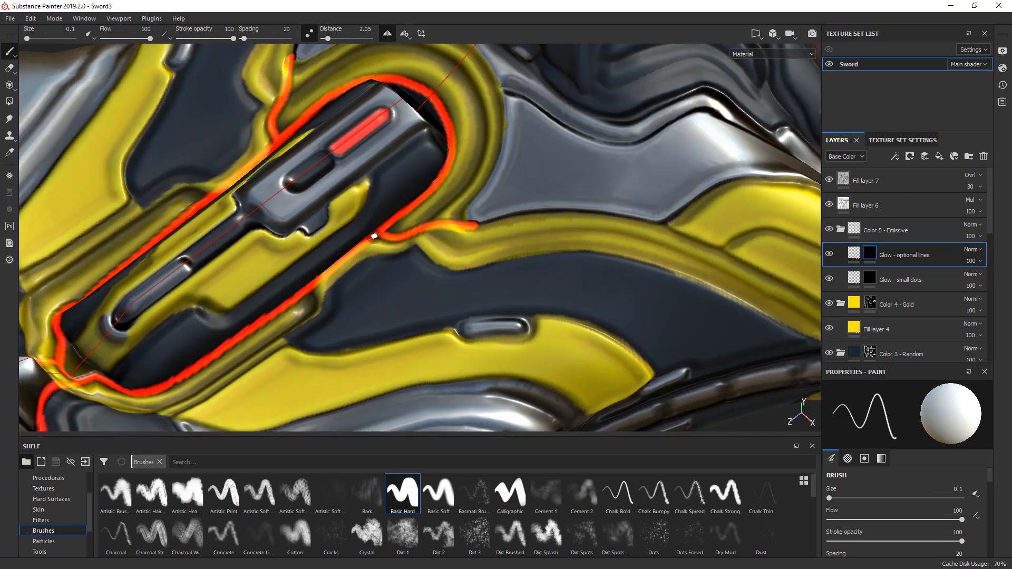
pyautogui.keyDown('alt'); pyautogui.moveTo(374, 235); pyautogui.dragTo(274, 268, button='middle'); pyautogui.keyUp('alt')
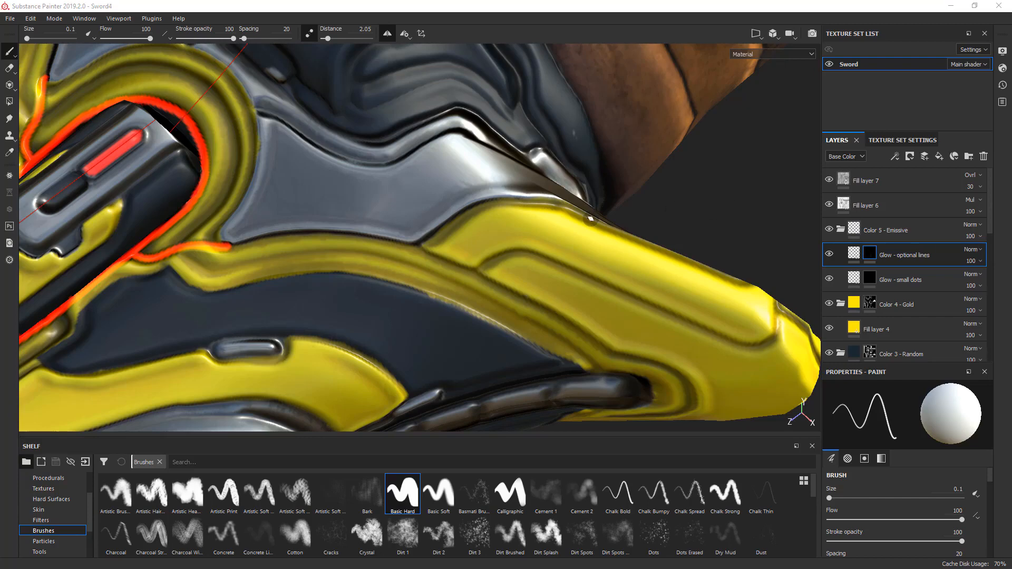
pyautogui.moveTo(228, 244); pyautogui.dragTo(365, 232)
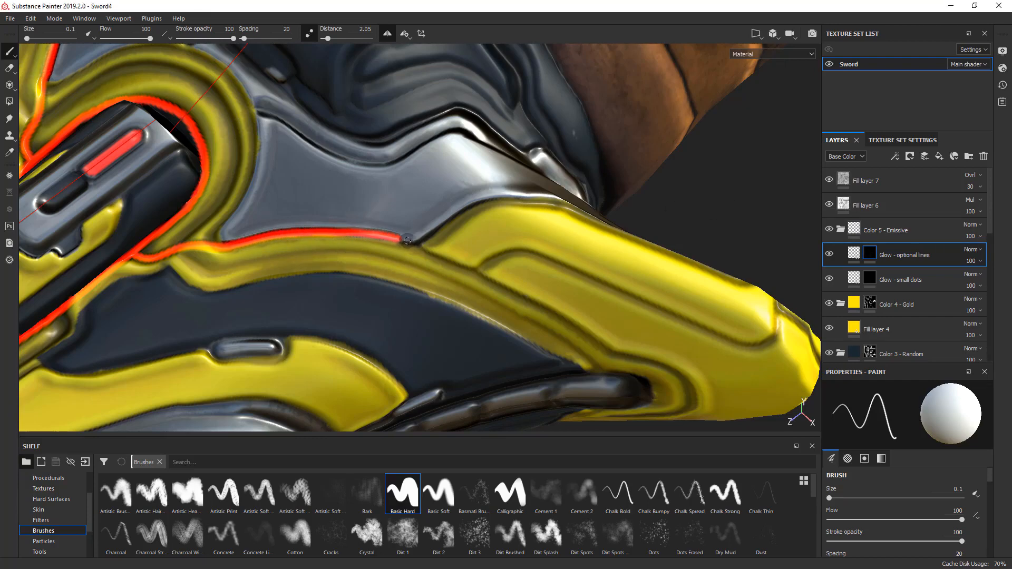
pyautogui.hotkey('ctrl', 'z')
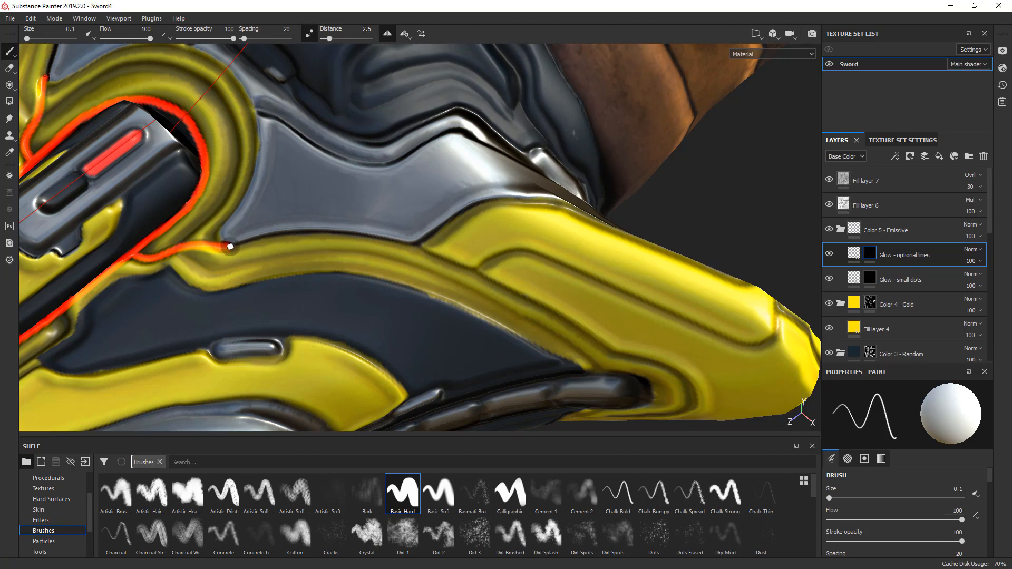
pyautogui.moveTo(231, 246)
pyautogui.mouseDown()
pyautogui.moveTo(315, 235)
pyautogui.moveTo(409, 244)
pyautogui.moveTo(514, 298)
pyautogui.mouseUp()
pyautogui.keyDown('alt'); pyautogui.moveTo(514, 298); pyautogui.dragTo(296, 235, button='middle'); pyautogui.keyUp('alt')
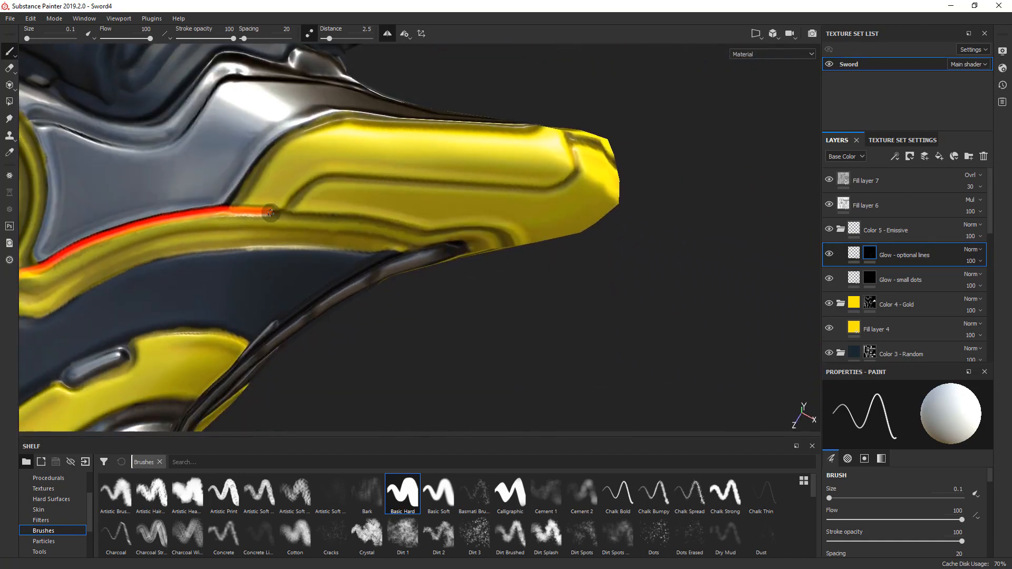
# - Continue the glow line along the gold wing's groove and around the rounded end of the dark ribbed strip
pyautogui.moveTo(270, 213); pyautogui.dragTo(441, 237)
pyautogui.moveTo(441, 237)
pyautogui.keyDown('alt'); pyautogui.mouseDown()
pyautogui.moveTo(400, 214)
pyautogui.moveTo(483, 234)
pyautogui.moveTo(505, 257)
pyautogui.mouseUp(); pyautogui.keyUp('alt')
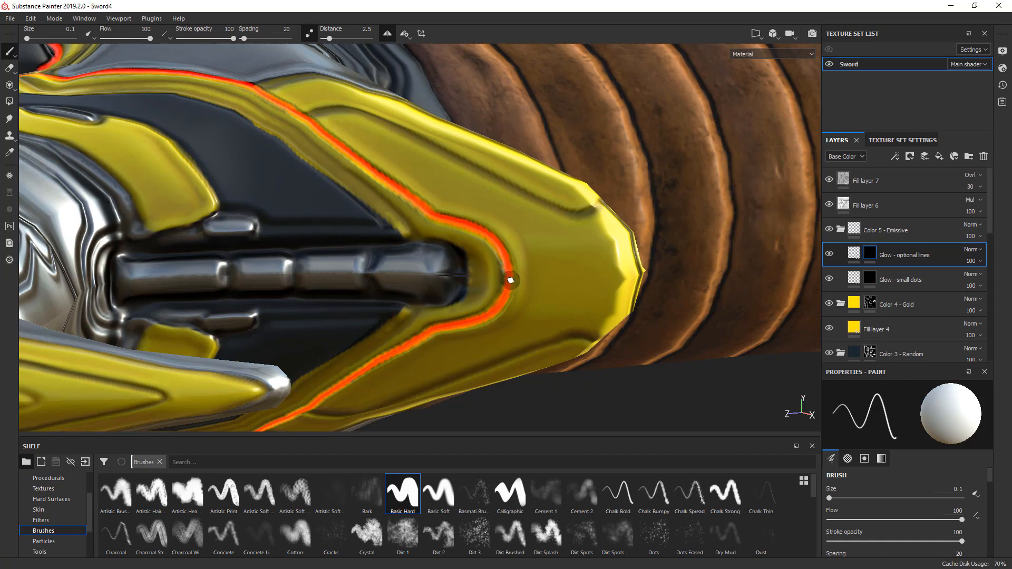
pyautogui.scroll(-7, 487, 227)
pyautogui.keyDown('alt'); pyautogui.moveTo(382, 240); pyautogui.dragTo(608, 307); pyautogui.keyUp('alt')
pyautogui.keyDown('shift'); pyautogui.moveTo(600, 296); pyautogui.dragTo(338, 274, button='right'); pyautogui.keyUp('shift')
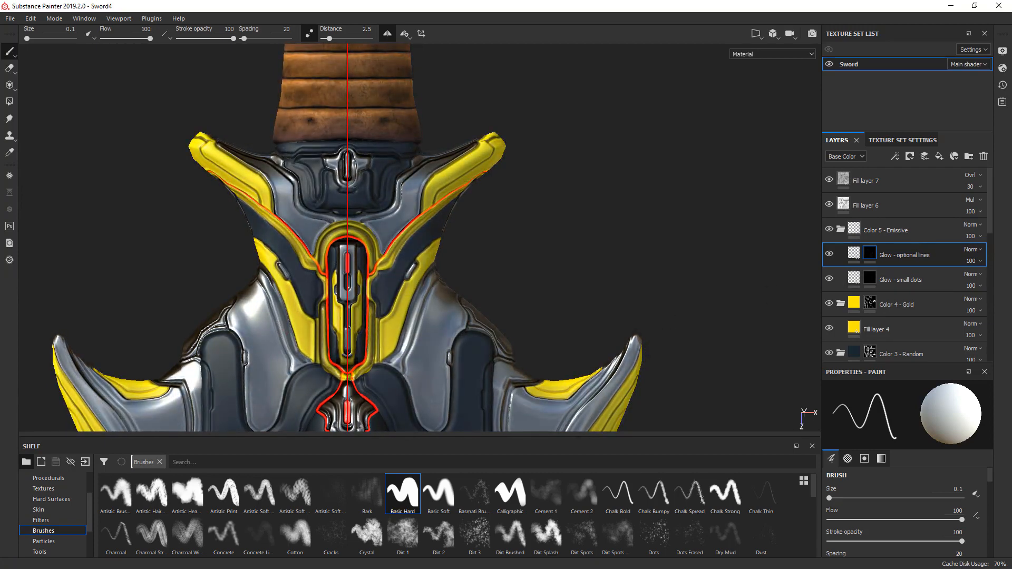
# - On the Color 4 - Gold mask, start a gold strip along the raised edge at the side blade's tip with brush size 0.46
pyautogui.keyDown('alt'); pyautogui.moveTo(490, 303); pyautogui.dragTo(575, 127, button='middle'); pyautogui.keyUp('alt')
pyautogui.moveTo(601, 306)
pyautogui.keyDown('alt'); pyautogui.mouseDown()
pyautogui.moveTo(722, 321)
pyautogui.moveTo(844, 360)
pyautogui.mouseUp(); pyautogui.keyUp('alt')
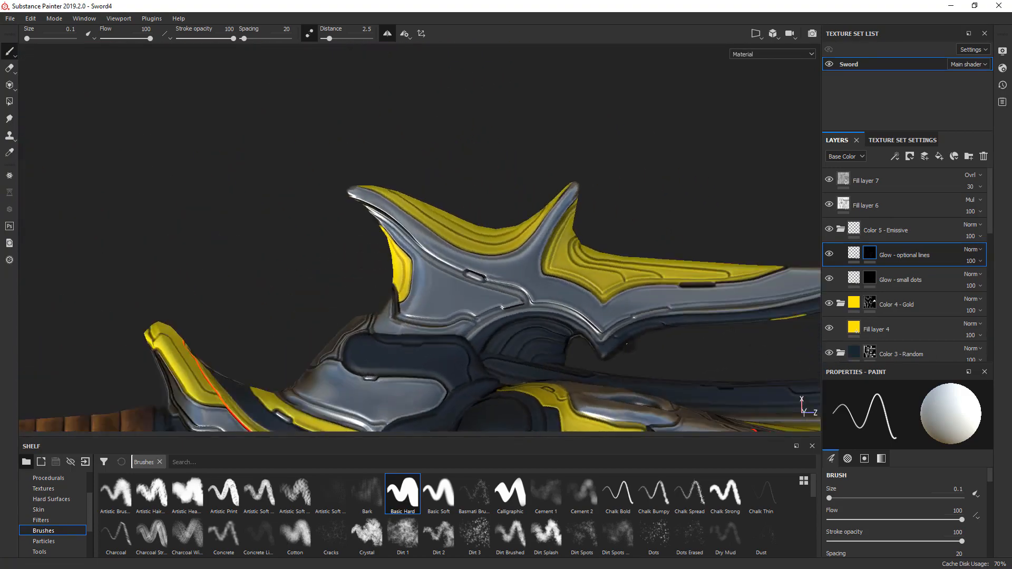
pyautogui.moveTo(318, 316)
pyautogui.keyDown('alt'); pyautogui.mouseDown()
pyautogui.moveTo(569, 361)
pyautogui.moveTo(922, 363)
pyautogui.moveTo(813, 366)
pyautogui.mouseUp(); pyautogui.keyUp('alt')
pyautogui.keyDown('alt'); pyautogui.moveTo(423, 363); pyautogui.dragTo(415, 189, button='middle'); pyautogui.keyUp('alt')
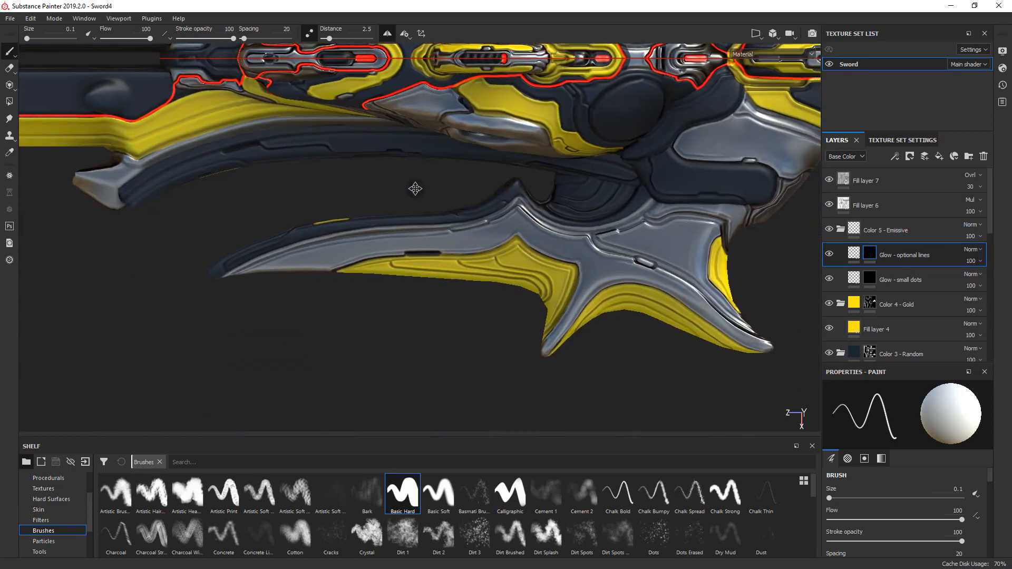
pyautogui.scroll(2, 340, 287)
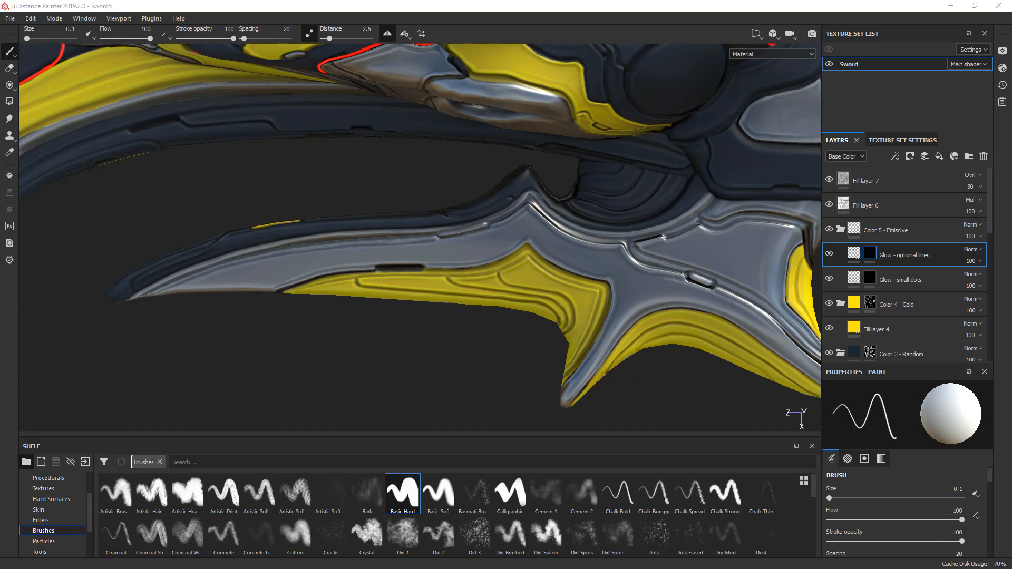
pyautogui.click(871, 307)
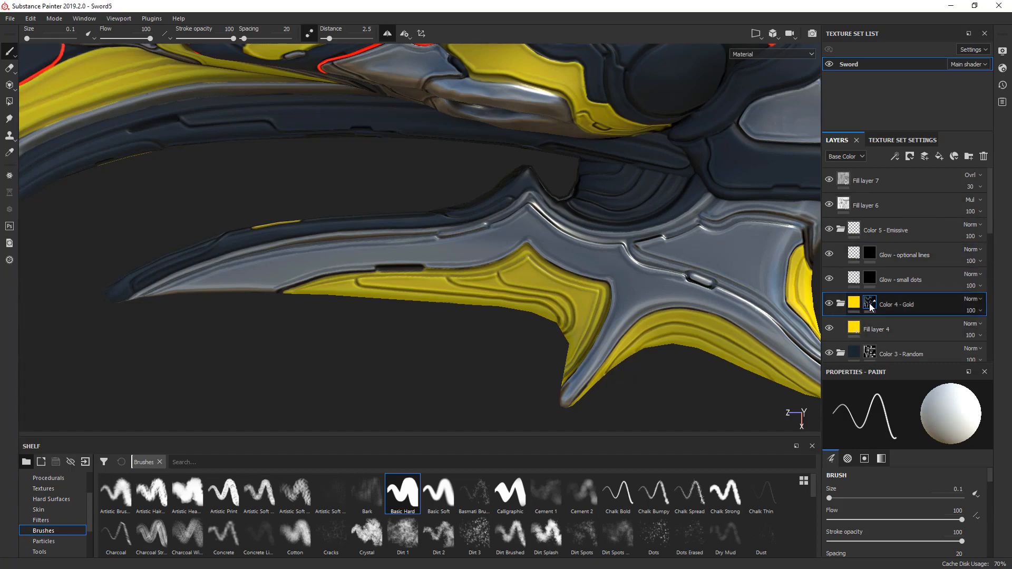
pyautogui.keyDown('ctrl'); pyautogui.moveTo(379, 247); pyautogui.dragTo(425, 270, button='right'); pyautogui.keyUp('ctrl')
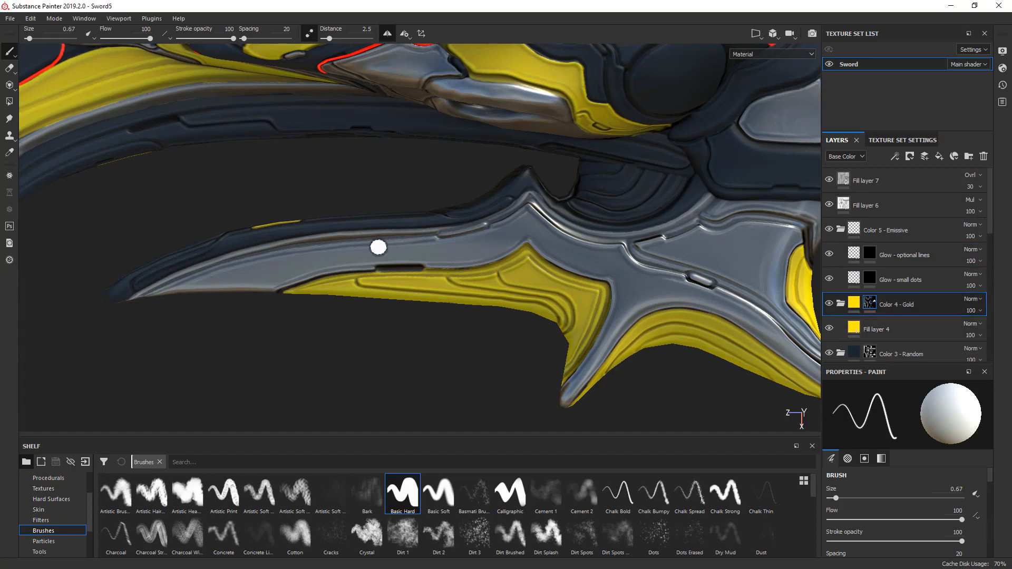
pyautogui.keyDown('alt'); pyautogui.moveTo(177, 302); pyautogui.dragTo(263, 274, button='middle'); pyautogui.keyUp('alt')
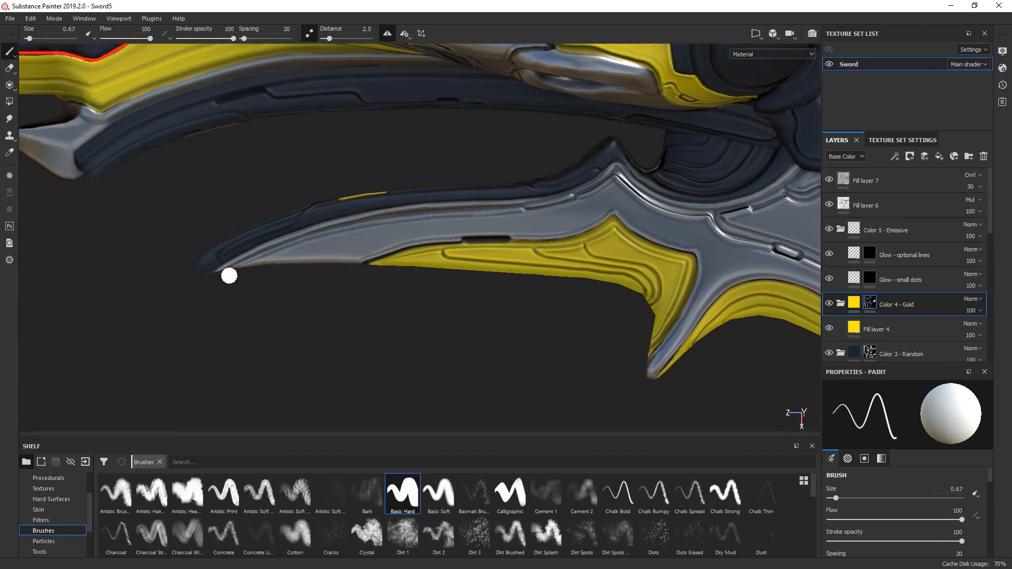
pyautogui.scroll(4, 230, 275)
pyautogui.keyDown('ctrl'); pyautogui.moveTo(117, 274); pyautogui.dragTo(108, 271, button='right'); pyautogui.keyUp('ctrl')
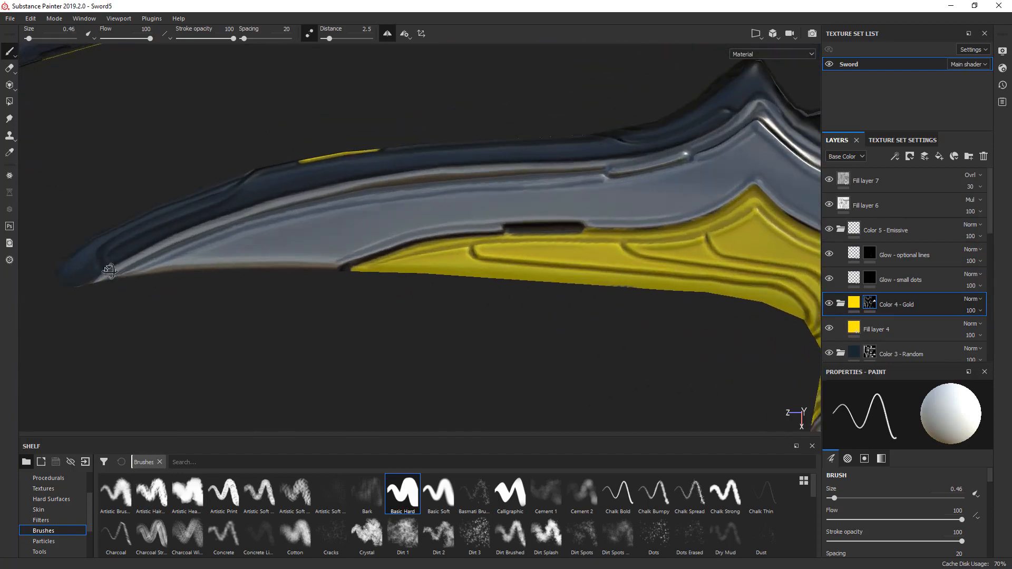
pyautogui.keyDown('alt'); pyautogui.moveTo(109, 271); pyautogui.dragTo(122, 214); pyautogui.keyUp('alt')
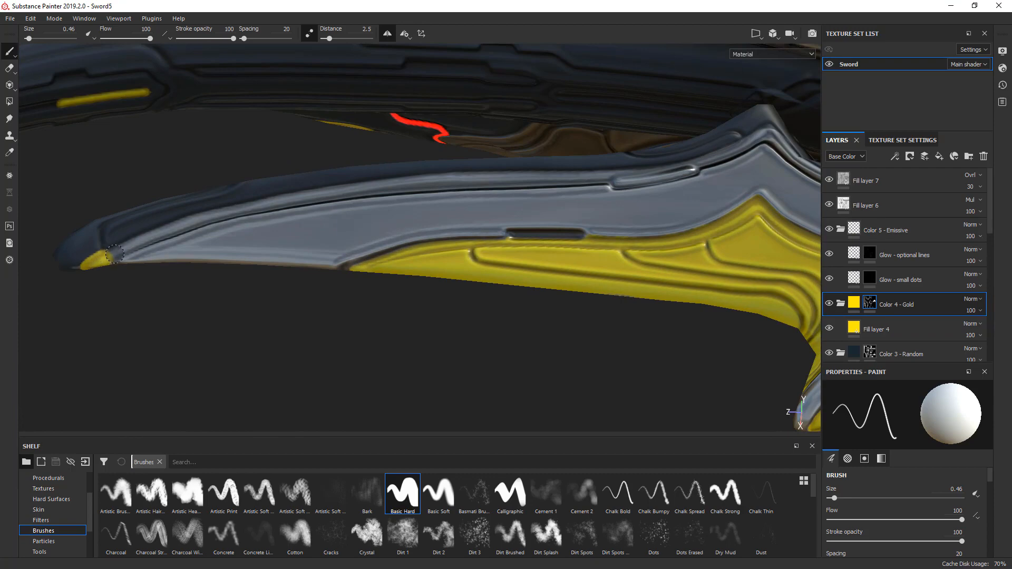
pyautogui.moveTo(157, 237)
pyautogui.keyDown('alt'); pyautogui.mouseDown()
pyautogui.moveTo(144, 271)
pyautogui.moveTo(151, 249)
pyautogui.moveTo(256, 200)
pyautogui.mouseUp(); pyautogui.keyUp('alt')
pyautogui.hotkey('ctrl', 'z')
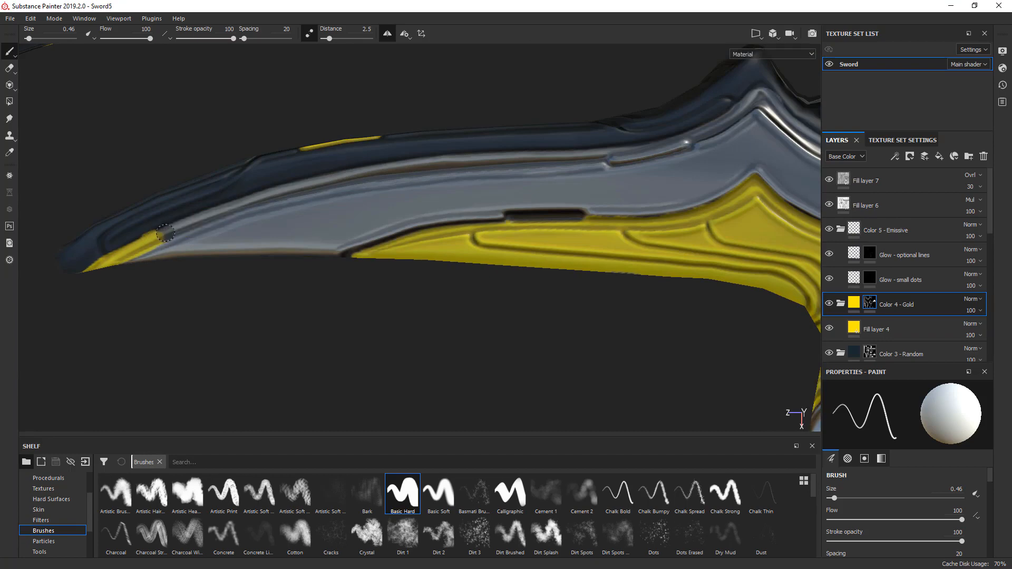
# - Extend the gold strip along the side blade's raised edge toward the small raised slot and erase the overspill on the dark side
pyautogui.moveTo(165, 232)
pyautogui.mouseDown()
pyautogui.moveTo(252, 200)
pyautogui.moveTo(407, 167)
pyautogui.moveTo(664, 140)
pyautogui.mouseUp()
pyautogui.keyDown('alt'); pyautogui.moveTo(606, 146); pyautogui.dragTo(514, 177, button='middle'); pyautogui.keyUp('alt')
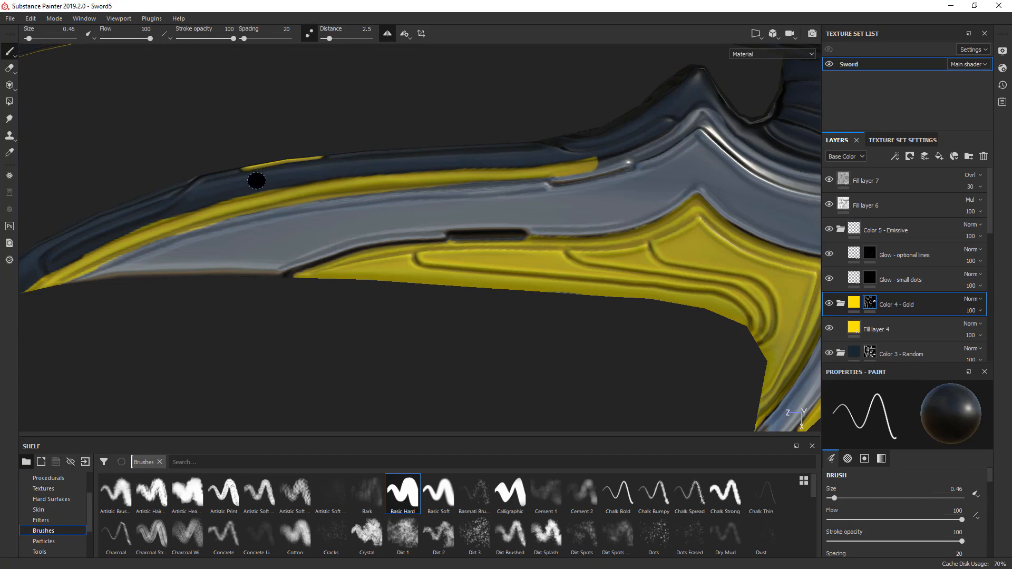
pyautogui.keyDown('alt'); pyautogui.moveTo(154, 218); pyautogui.dragTo(222, 192, button='middle'); pyautogui.keyUp('alt')
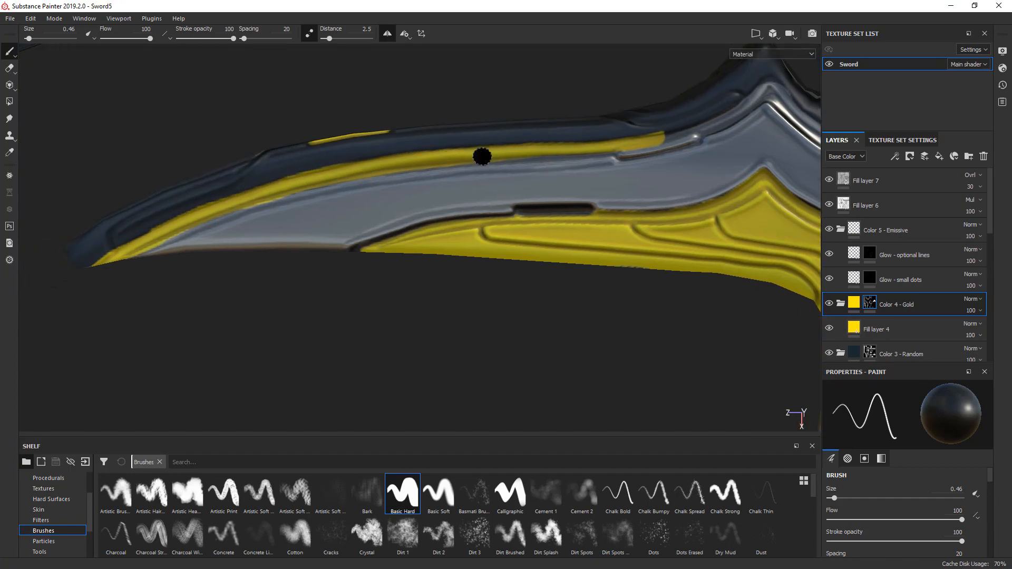
pyautogui.press('x')
# - Paint the small raised slot gold and carry the gold strip over the pointed peak and down the curved rim
pyautogui.keyDown('alt'); pyautogui.moveTo(564, 150); pyautogui.dragTo(202, 216, button='middle'); pyautogui.keyUp('alt')
pyautogui.scroll(2, 271, 212)
pyautogui.moveTo(260, 219); pyautogui.dragTo(358, 204)
pyautogui.moveTo(339, 183)
pyautogui.keyDown('alt'); pyautogui.mouseDown(button='middle')
pyautogui.moveTo(265, 230)
pyautogui.moveTo(274, 239)
pyautogui.mouseUp(button='middle'); pyautogui.keyUp('alt')
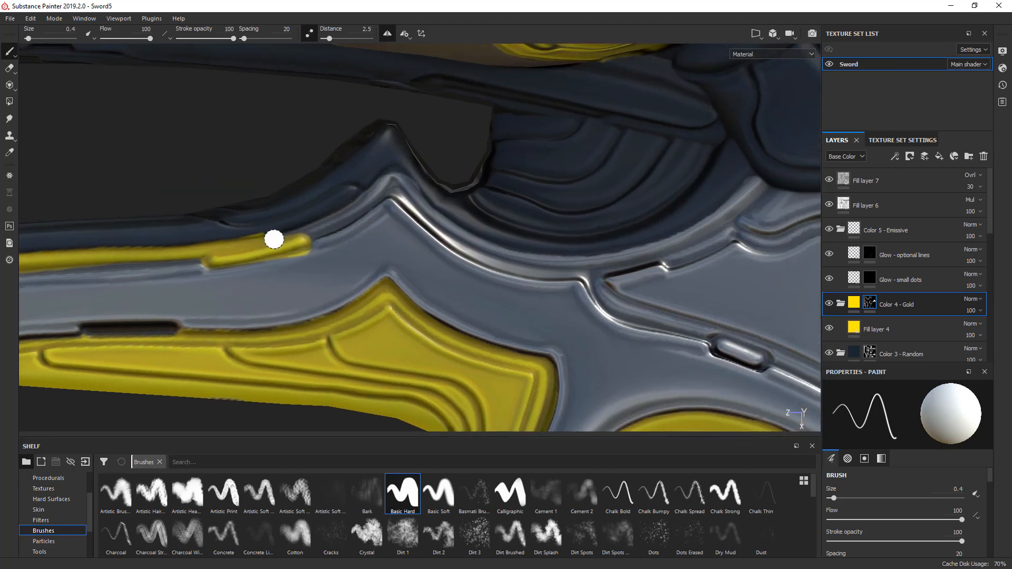
pyautogui.moveTo(264, 243)
pyautogui.mouseDown()
pyautogui.moveTo(362, 214)
pyautogui.moveTo(387, 187)
pyautogui.moveTo(337, 217)
pyautogui.moveTo(376, 193)
pyautogui.moveTo(484, 252)
pyautogui.moveTo(536, 266)
pyautogui.mouseUp()
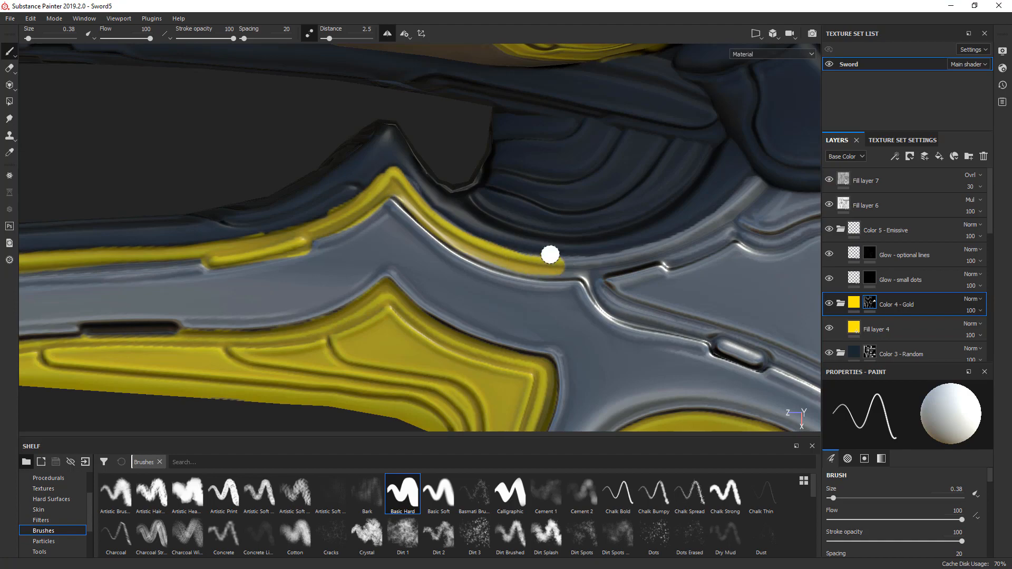
# - Extend the gold strip along the curved rim up to the dark rounded arm with brush size 0.38
pyautogui.moveTo(464, 227); pyautogui.dragTo(252, 213, button='middle')
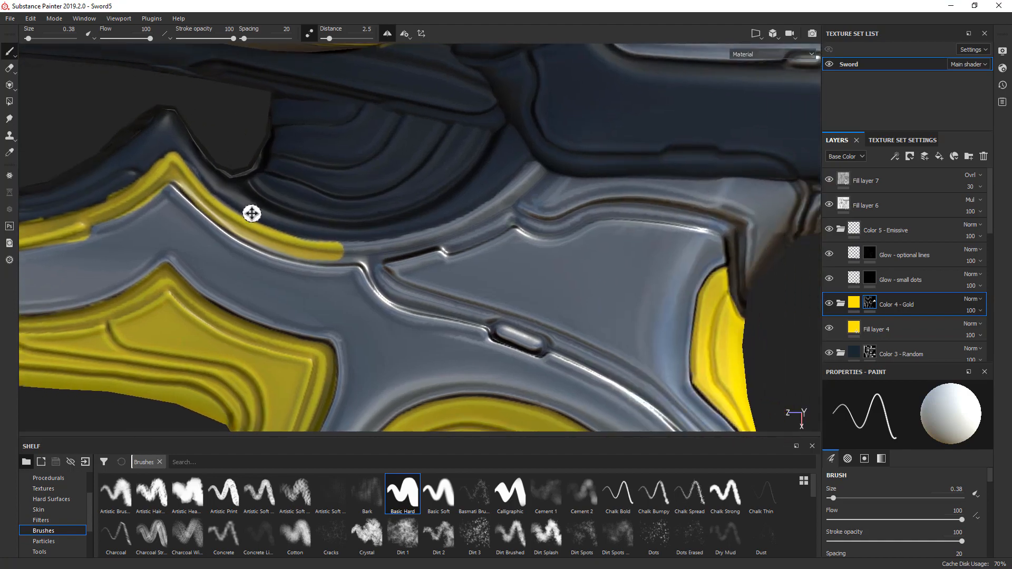
pyautogui.keyDown('shift'); pyautogui.moveTo(252, 214); pyautogui.dragTo(204, 216, button='right'); pyautogui.keyUp('shift')
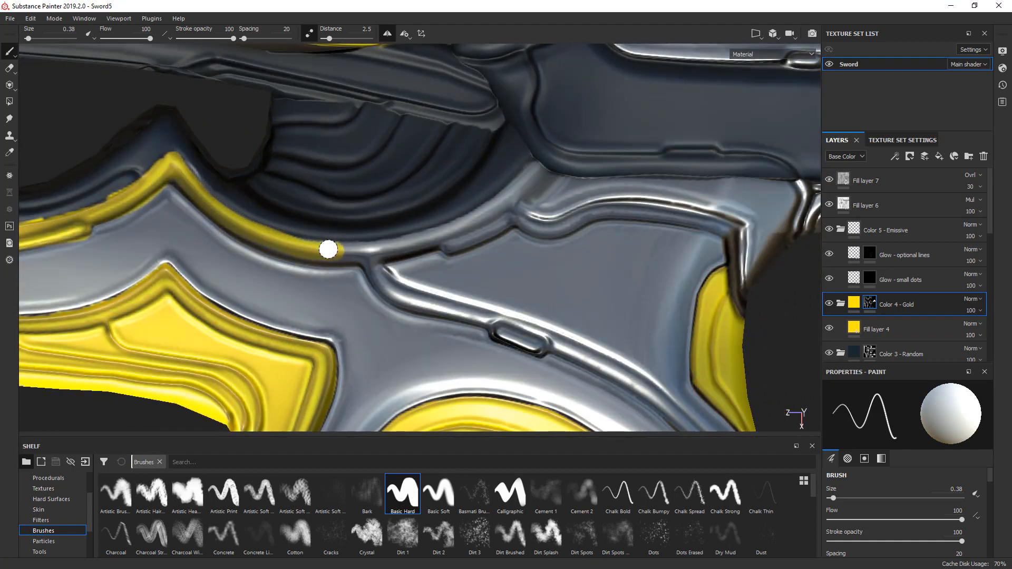
pyautogui.moveTo(187, 187)
pyautogui.mouseDown()
pyautogui.moveTo(286, 253)
pyautogui.moveTo(343, 260)
pyautogui.moveTo(461, 232)
pyautogui.moveTo(536, 173)
pyautogui.mouseUp()
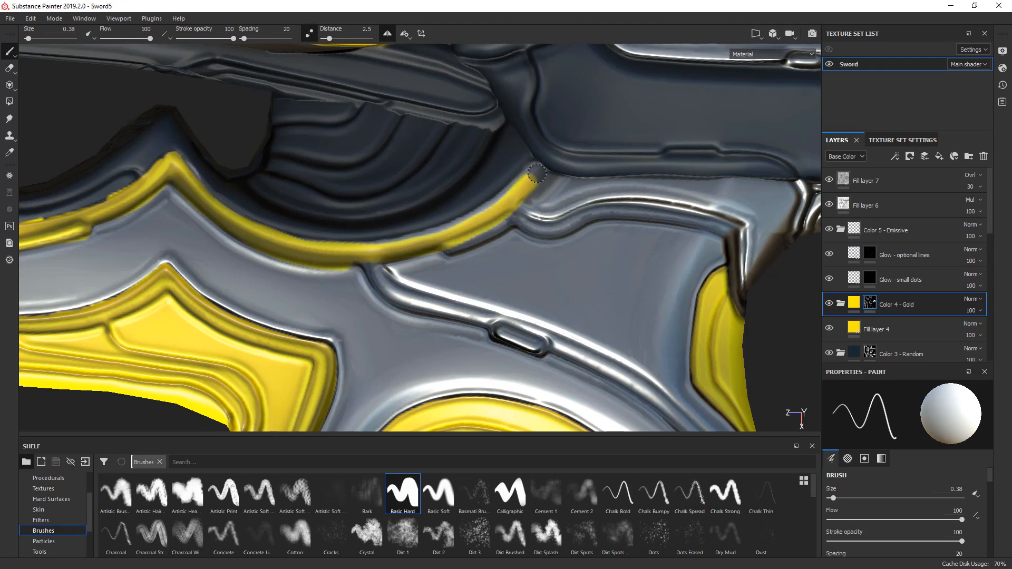
# - Clean up the end of the gold rim where it meets the dark arm, switching between painting and erasing
pyautogui.moveTo(489, 190); pyautogui.dragTo(318, 300, button='middle')
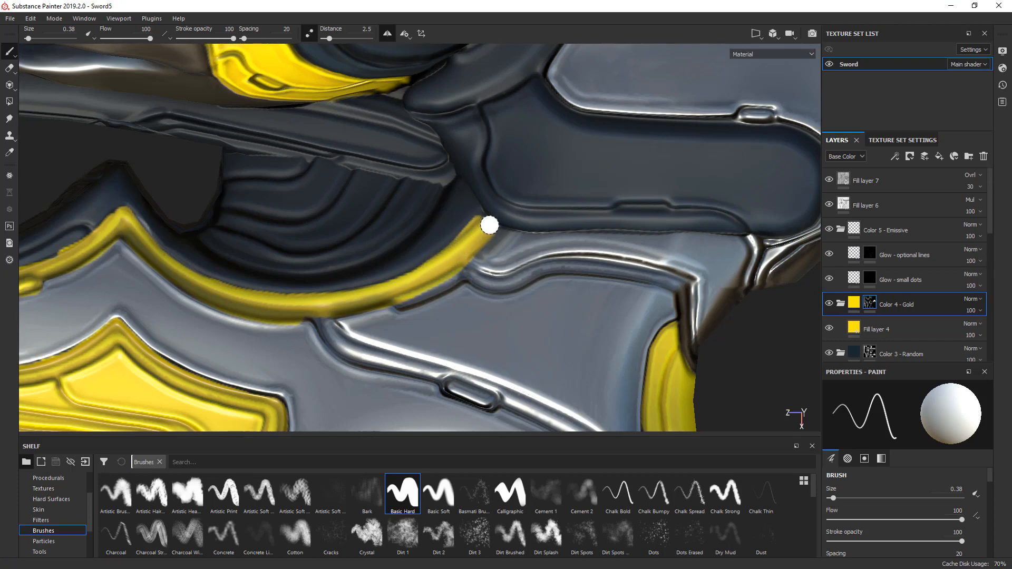
pyautogui.press('x')
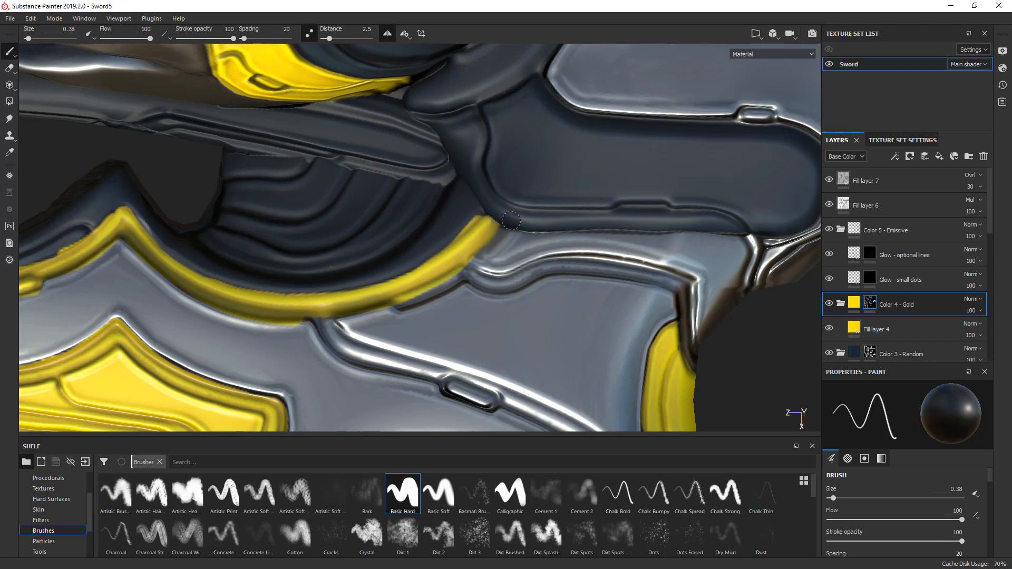
pyautogui.scroll(2, 483, 219)
pyautogui.press('x')
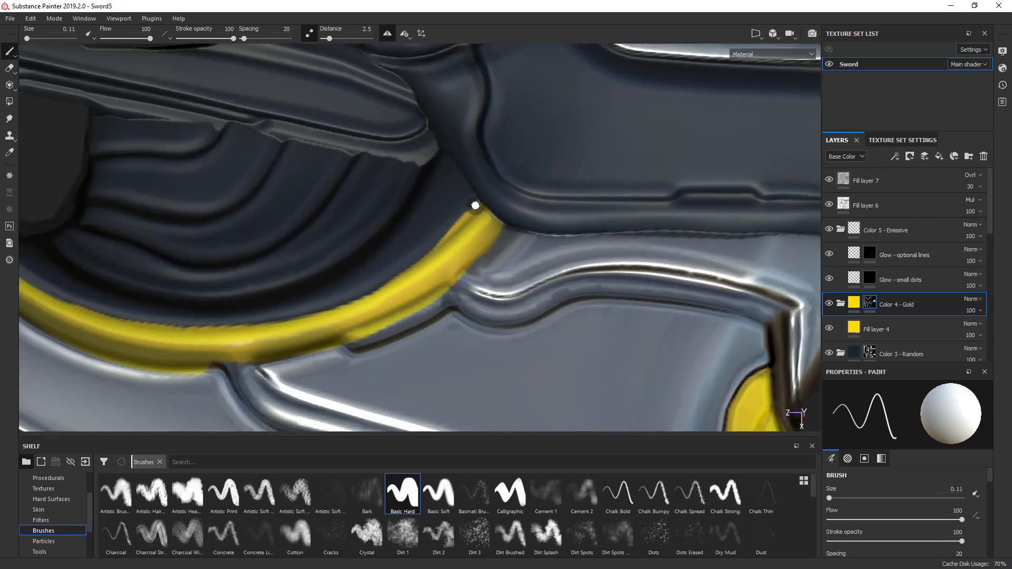
pyautogui.press('x')
pyautogui.keyDown('ctrl'); pyautogui.moveTo(466, 209); pyautogui.dragTo(477, 209, button='right'); pyautogui.keyUp('ctrl')
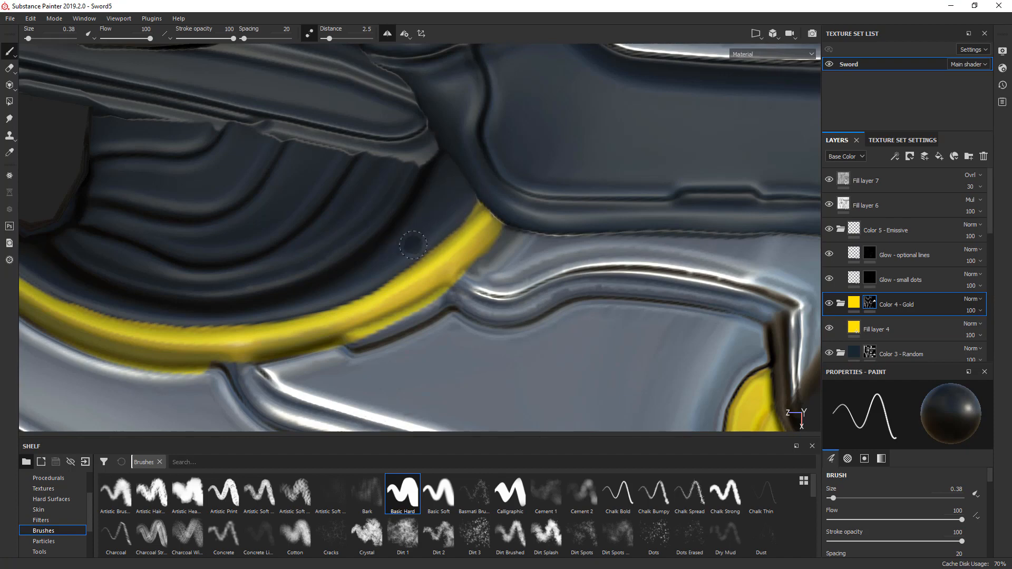
# - Fill the small stepped section under the curved gold rim and paint the capsule-shaped slot on the grey panel gold
pyautogui.keyDown('alt'); pyautogui.moveTo(373, 224); pyautogui.dragTo(386, 286); pyautogui.keyUp('alt')
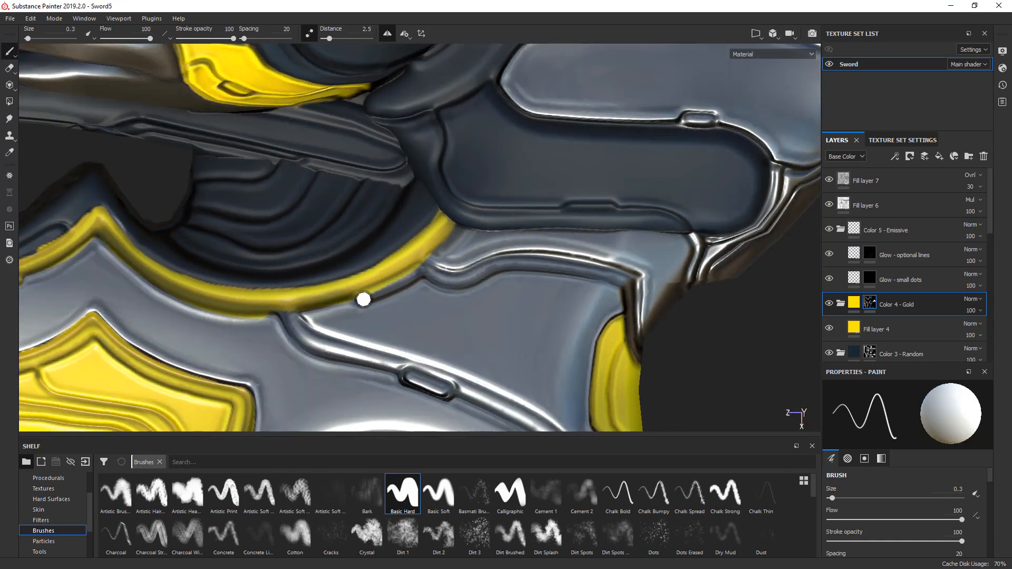
pyautogui.keyDown('shift'); pyautogui.click(416, 273); pyautogui.keyUp('shift')
pyautogui.keyDown('alt'); pyautogui.moveTo(395, 329); pyautogui.dragTo(366, 174, button='middle'); pyautogui.keyUp('alt')
pyautogui.click(385, 224)
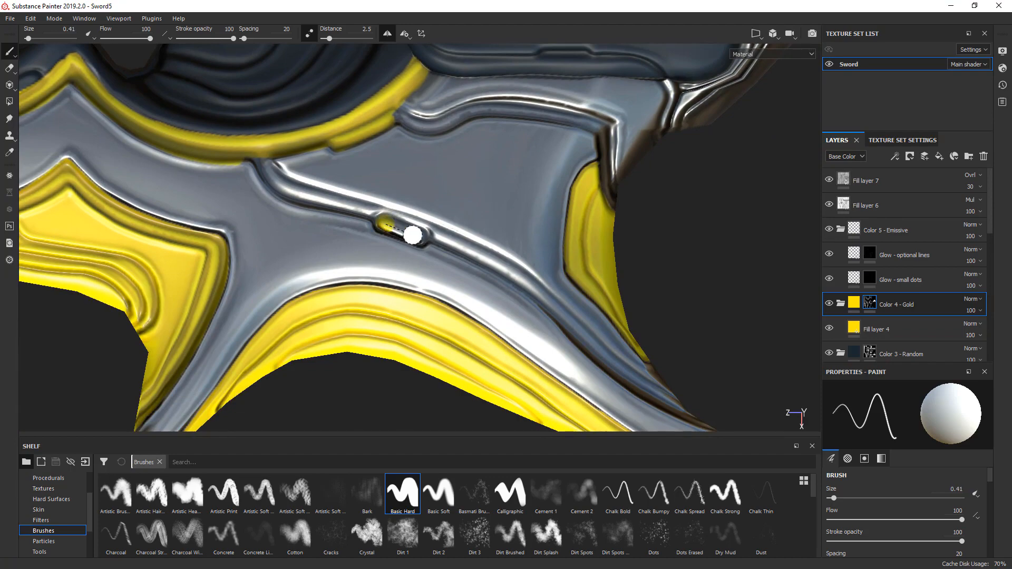
pyautogui.keyDown('shift'); pyautogui.click(419, 236); pyautogui.keyUp('shift')
# - Erase the gold from the small raised slot beside the side blade's peak, then set the brush size to 0.3
pyautogui.scroll(-8, 417, 234)
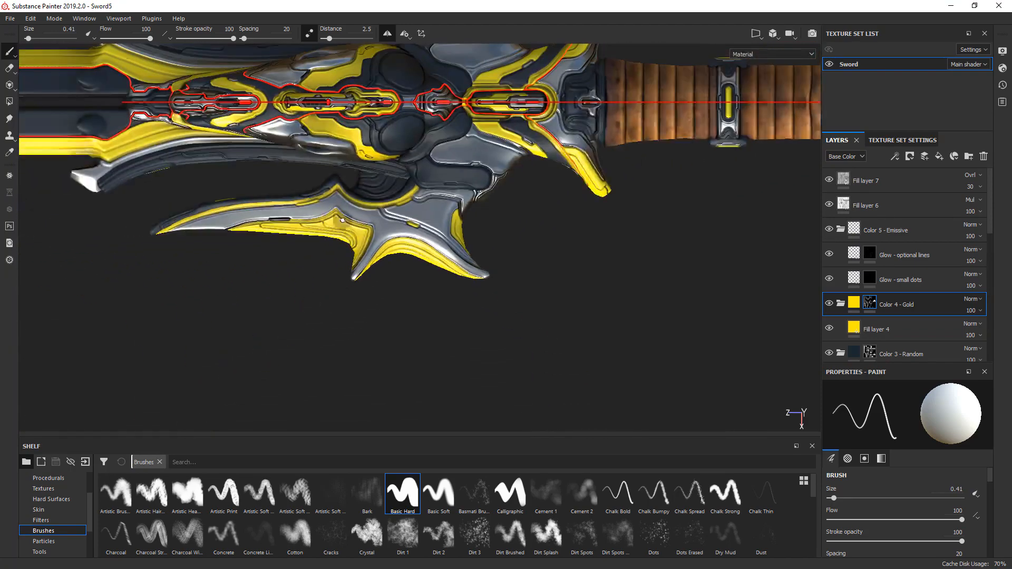
pyautogui.scroll(3, 449, 245)
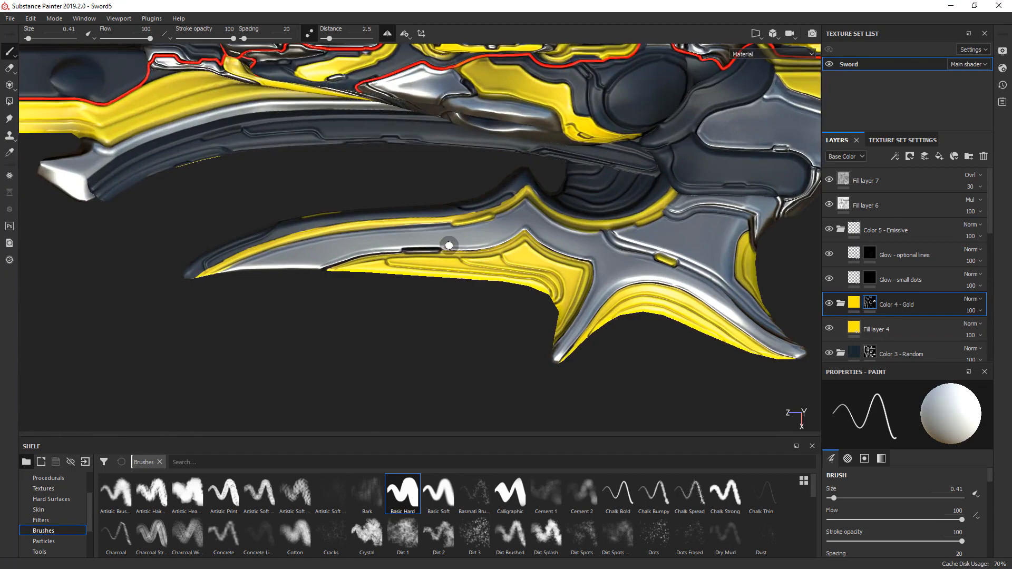
pyautogui.scroll(5, 449, 245)
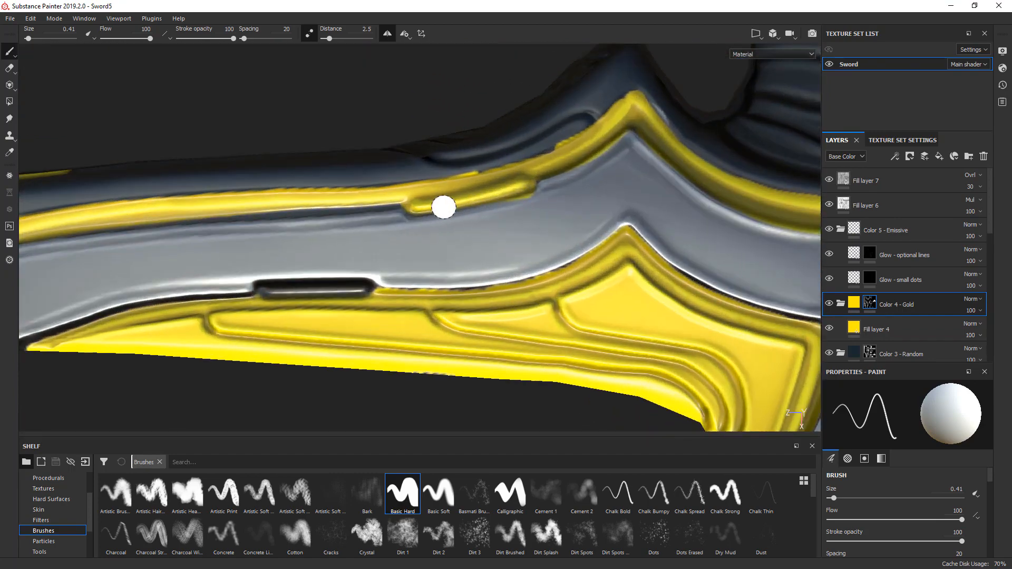
pyautogui.press('x')
pyautogui.moveTo(414, 209); pyautogui.dragTo(524, 185)
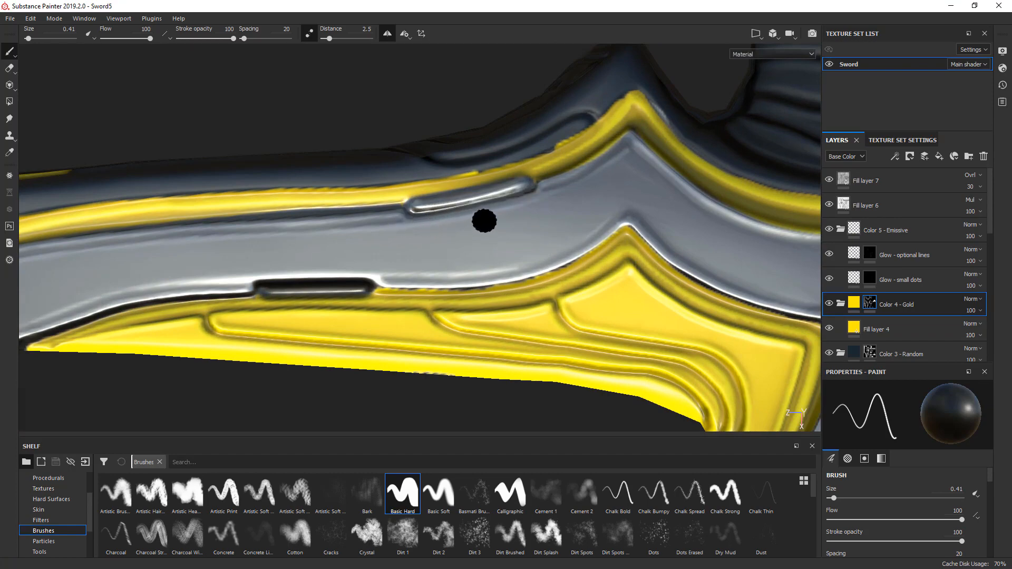
pyautogui.press('x')
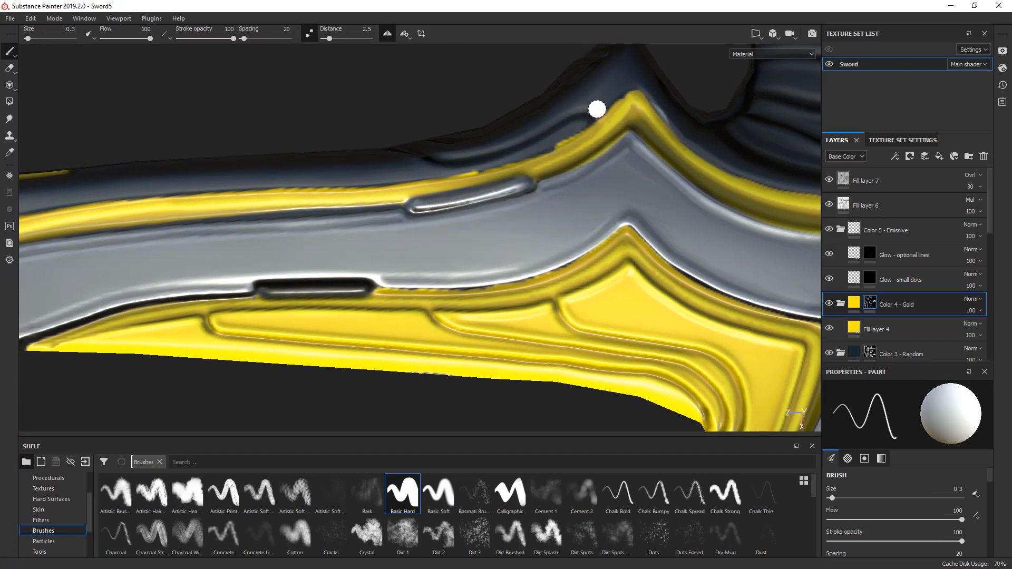
pyautogui.press('x')
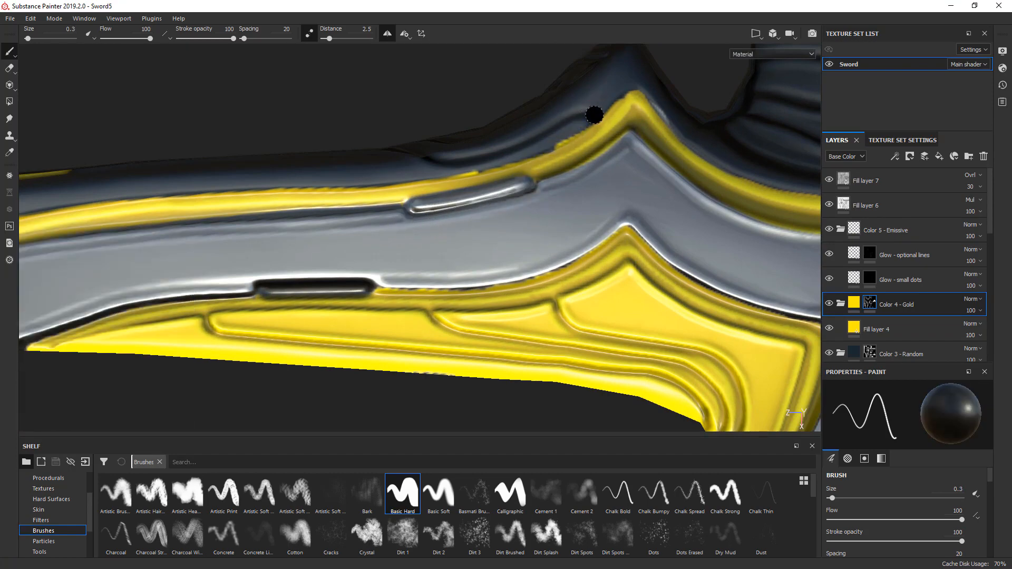
# - Erase the ragged gold overspill along the upper edge of the gold strip beside the side blade's peak
pyautogui.moveTo(595, 114); pyautogui.dragTo(563, 137)
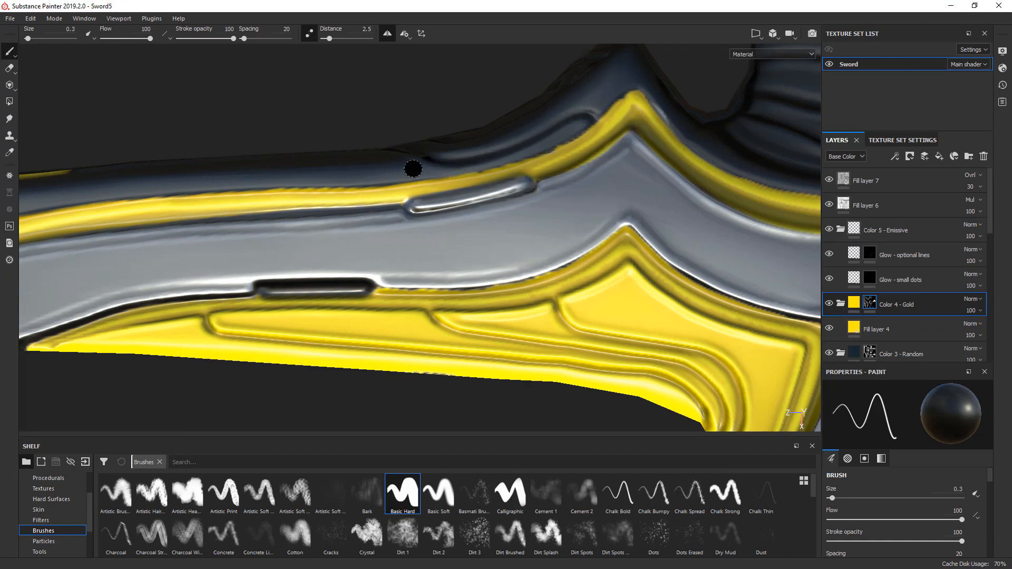
pyautogui.scroll(-5, 414, 166)
pyautogui.moveTo(285, 188)
pyautogui.keyDown('alt'); pyautogui.mouseDown()
pyautogui.moveTo(436, 183)
pyautogui.moveTo(420, 198)
pyautogui.moveTo(515, 154)
pyautogui.moveTo(587, 98)
pyautogui.moveTo(441, 165)
pyautogui.moveTo(398, 211)
pyautogui.mouseUp(); pyautogui.keyUp('alt')
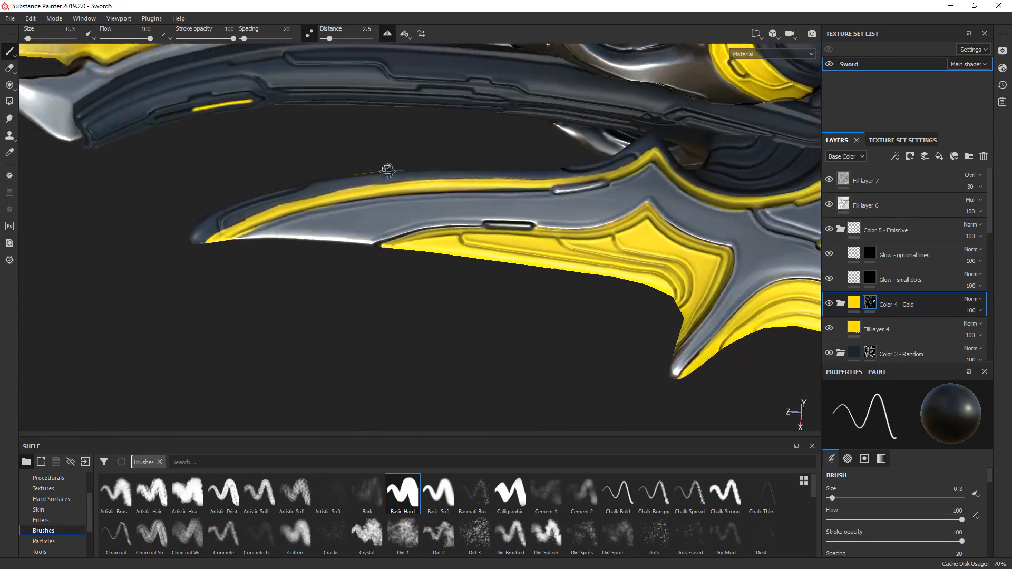
# - Clean up the gold strip's edges near the side blade's tip by erasing the excess beneath it and along its upper edge
pyautogui.scroll(4, 401, 213)
pyautogui.scroll(3, 253, 232)
pyautogui.scroll(-3, 211, 232)
pyautogui.press('x')
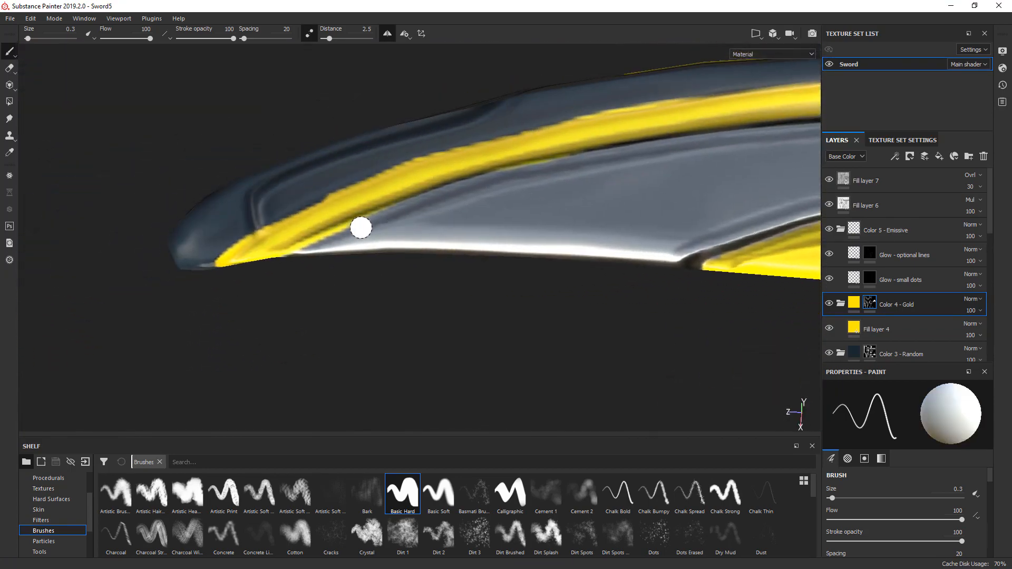
pyautogui.press('x')
pyautogui.moveTo(294, 253)
pyautogui.mouseDown()
pyautogui.moveTo(361, 226)
pyautogui.moveTo(372, 240)
pyautogui.moveTo(366, 256)
pyautogui.mouseUp()
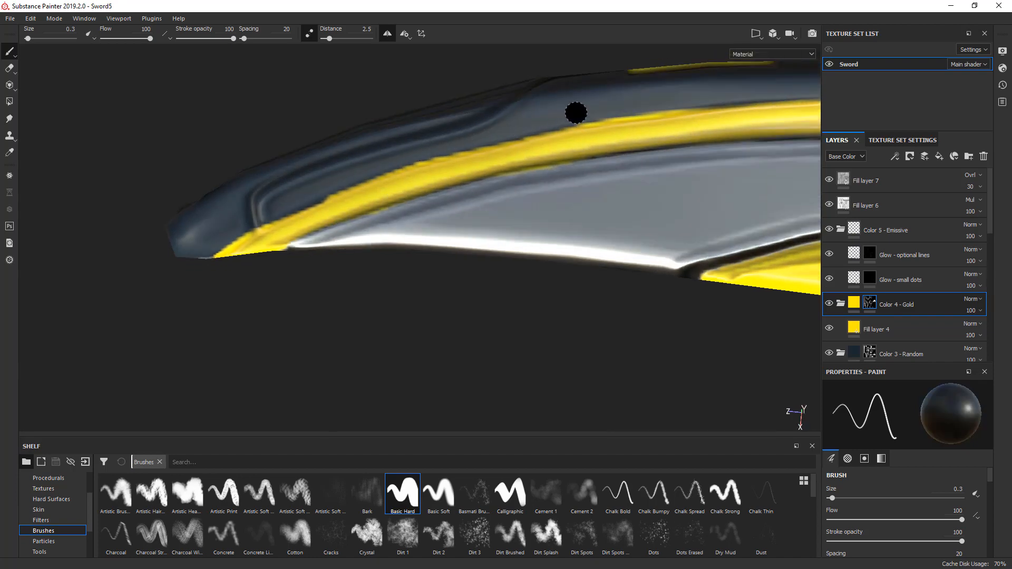
pyautogui.click(596, 112)
pyautogui.keyDown('shift'); pyautogui.click(416, 160); pyautogui.keyUp('shift')
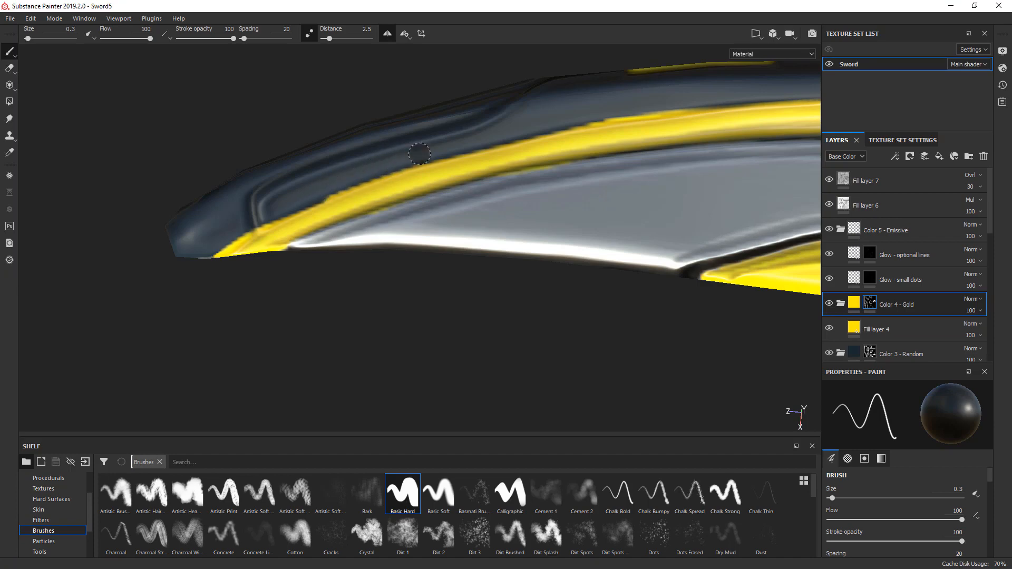
pyautogui.moveTo(304, 194)
pyautogui.keyDown('alt'); pyautogui.mouseDown()
pyautogui.moveTo(274, 199)
pyautogui.moveTo(309, 195)
pyautogui.mouseUp(); pyautogui.keyUp('alt')
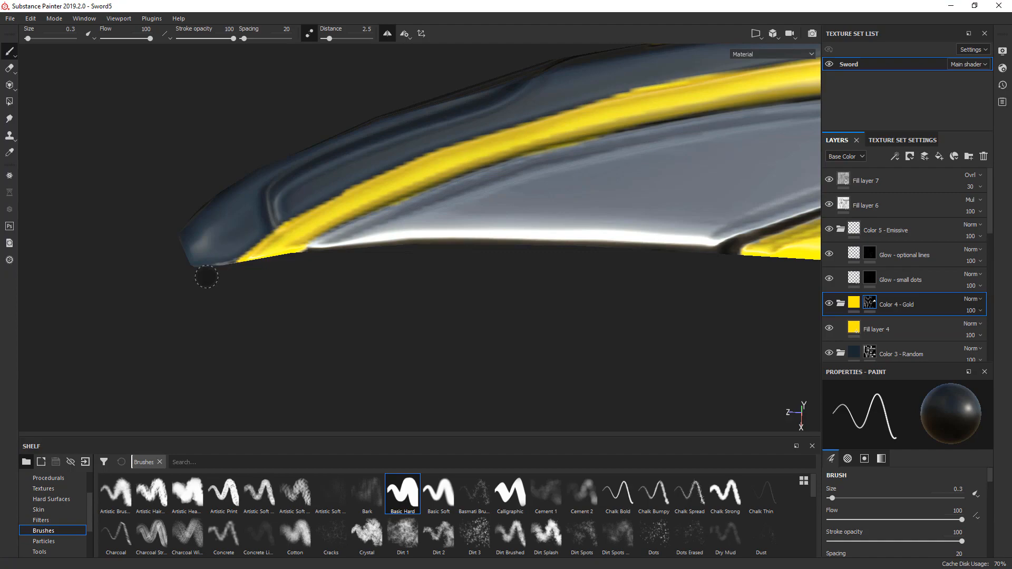
# - Fill the dark ridged fan-shaped section inside the side blade's curved rim with gold, using brush size up to 0.52
pyautogui.moveTo(246, 222)
pyautogui.keyDown('alt'); pyautogui.mouseDown()
pyautogui.moveTo(535, 155)
pyautogui.moveTo(497, 240)
pyautogui.moveTo(335, 185)
pyautogui.moveTo(402, 324)
pyautogui.mouseUp(); pyautogui.keyUp('alt')
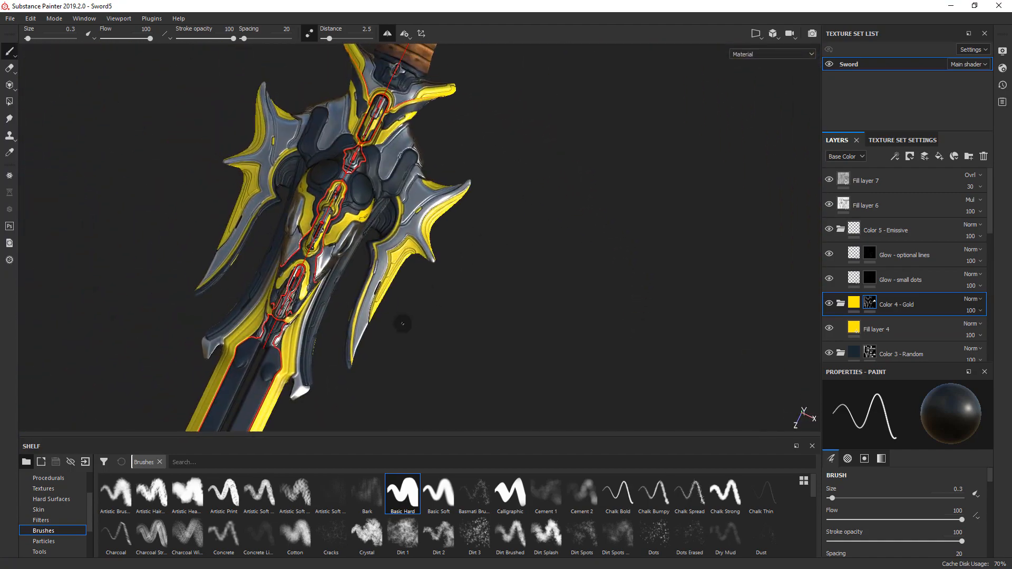
pyautogui.scroll(6, 389, 221)
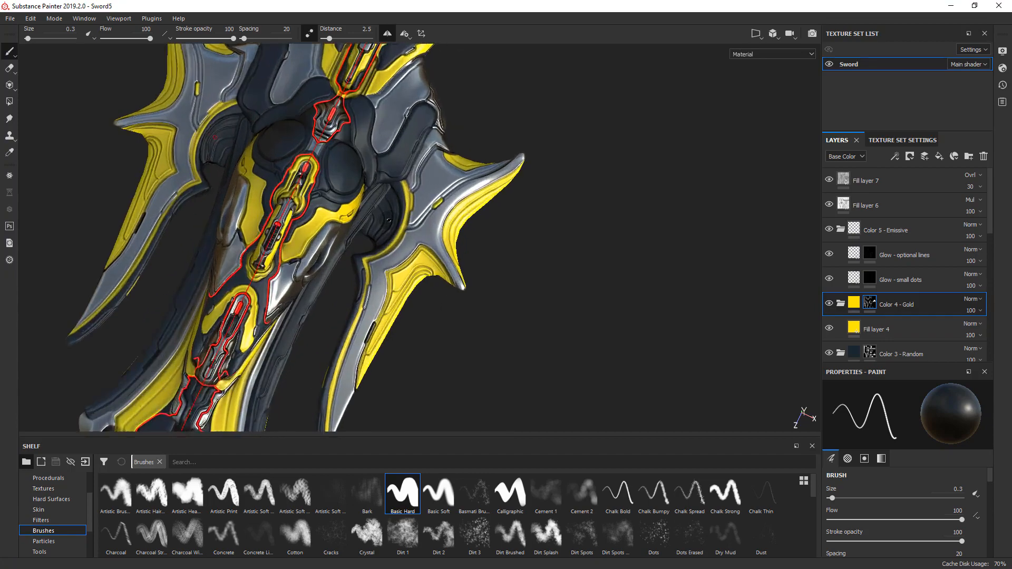
pyautogui.scroll(2, 361, 212)
pyautogui.press('x')
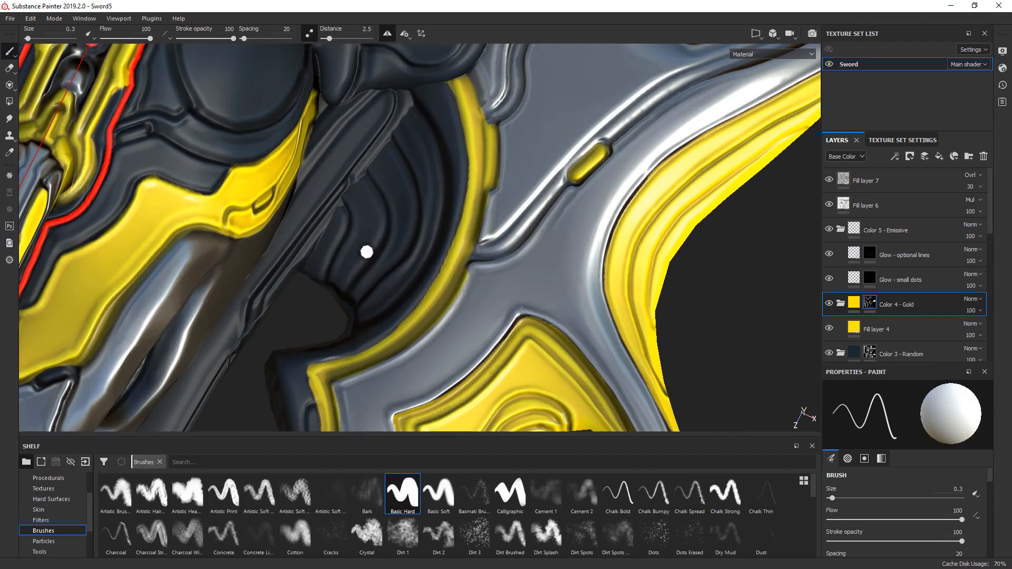
pyautogui.keyDown('ctrl'); pyautogui.moveTo(368, 252); pyautogui.dragTo(393, 252, button='right'); pyautogui.keyUp('ctrl')
pyautogui.moveTo(350, 296)
pyautogui.mouseDown()
pyautogui.moveTo(387, 248)
pyautogui.moveTo(414, 164)
pyautogui.moveTo(347, 274)
pyautogui.moveTo(377, 159)
pyautogui.moveTo(425, 182)
pyautogui.moveTo(398, 263)
pyautogui.moveTo(359, 297)
pyautogui.moveTo(317, 295)
pyautogui.moveTo(357, 284)
pyautogui.mouseUp()
pyautogui.moveTo(347, 256)
pyautogui.keyDown('shift'); pyautogui.mouseDown(button='right')
pyautogui.moveTo(395, 259)
pyautogui.moveTo(342, 261)
pyautogui.mouseUp(button='right'); pyautogui.keyUp('shift')
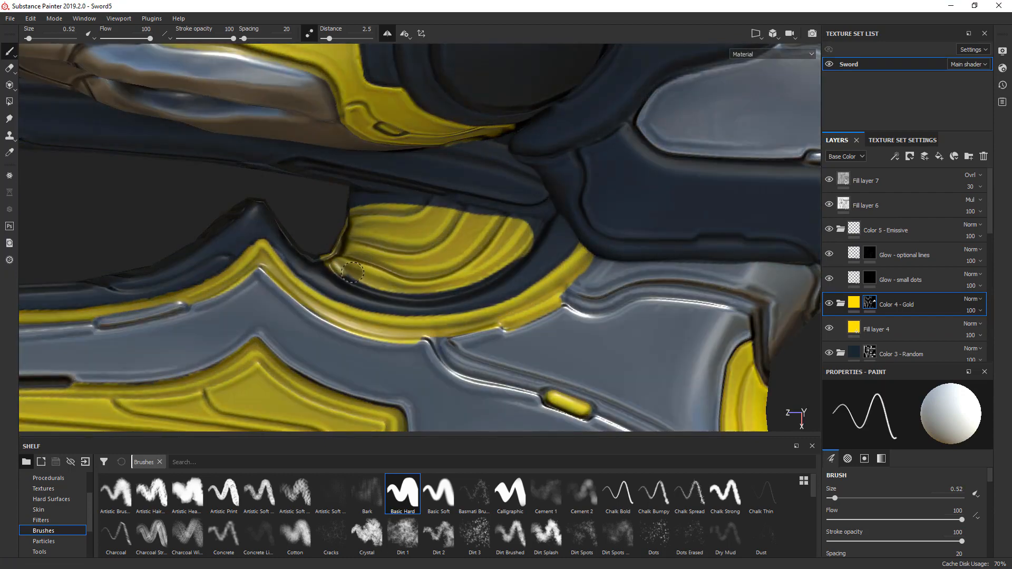
pyautogui.moveTo(381, 283); pyautogui.dragTo(378, 281)
pyautogui.moveTo(331, 257)
pyautogui.mouseDown()
pyautogui.moveTo(406, 290)
pyautogui.moveTo(453, 285)
pyautogui.moveTo(503, 258)
pyautogui.mouseUp()
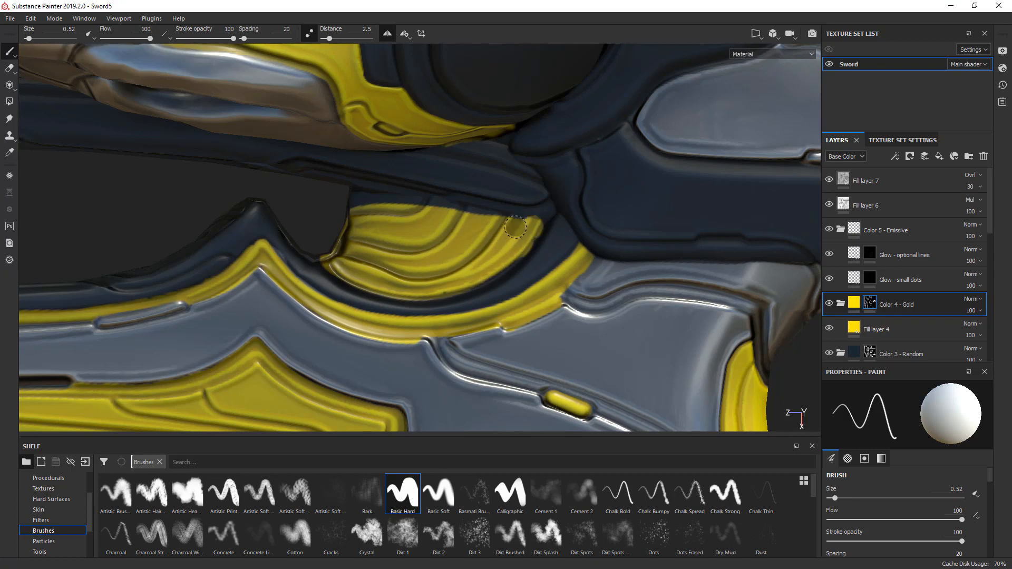
pyautogui.moveTo(350, 200); pyautogui.dragTo(526, 220)
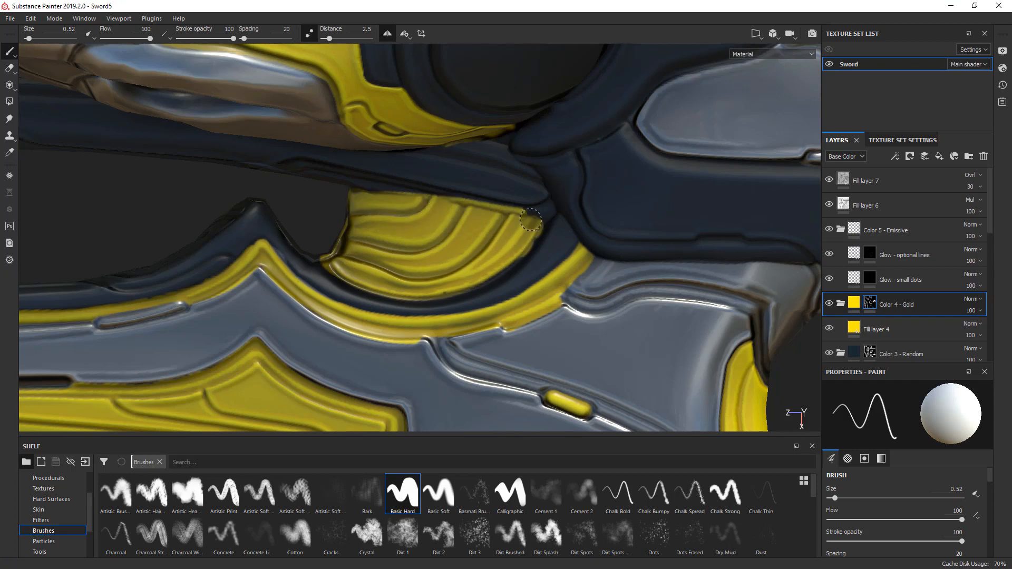
# - Fill the remaining dark spot in the narrow corner of the ridged fan section with gold at brush size 0.18
pyautogui.scroll(2, 537, 215)
pyautogui.press('[')
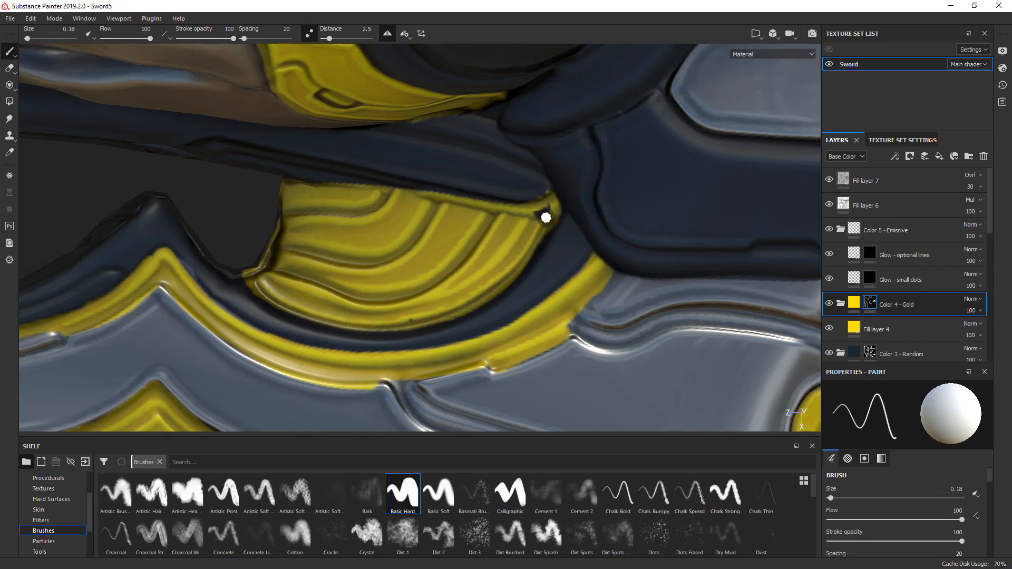
pyautogui.keyDown('alt'); pyautogui.moveTo(499, 271); pyautogui.dragTo(328, 223); pyautogui.keyUp('alt')
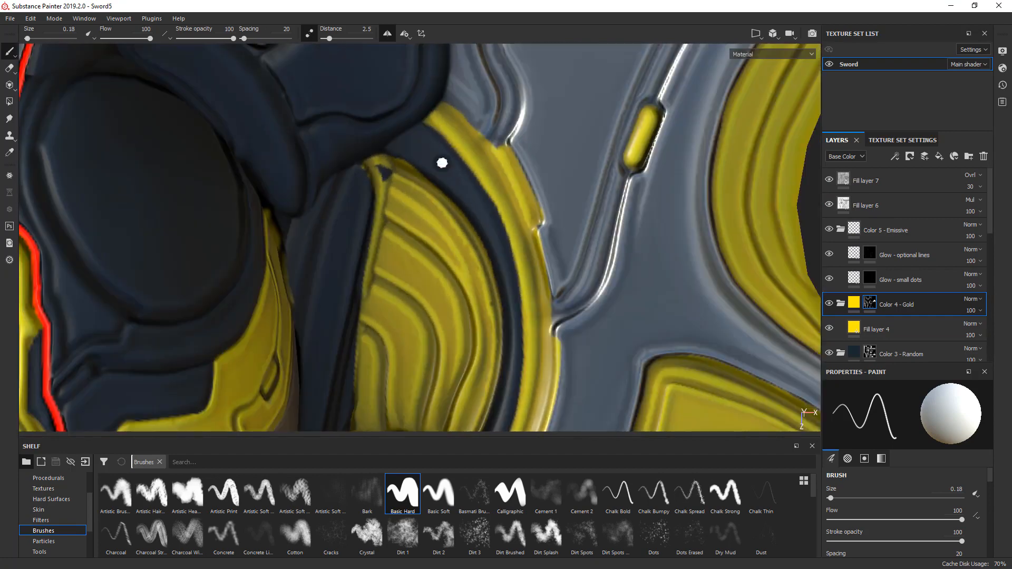
pyautogui.press('x')
pyautogui.press('x')
pyautogui.press('x')
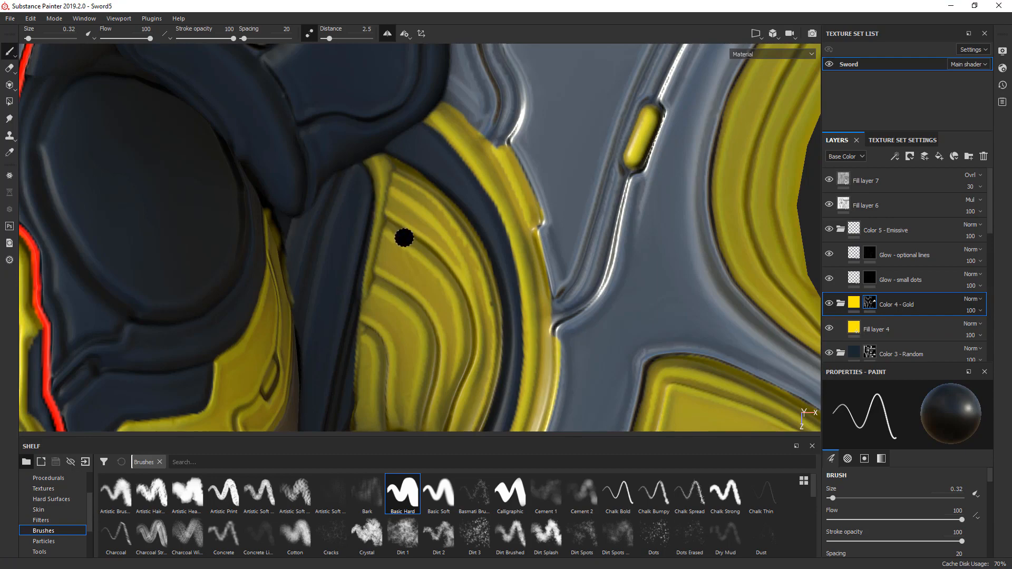
# - Cover the dark end of the ridged fan section with gold using a larger brush of about 0.53
pyautogui.keyDown('alt'); pyautogui.moveTo(405, 237); pyautogui.dragTo(409, 132, button='middle'); pyautogui.keyUp('alt')
pyautogui.keyDown('alt'); pyautogui.moveTo(375, 272); pyautogui.dragTo(416, 214); pyautogui.keyUp('alt')
pyautogui.press('x')
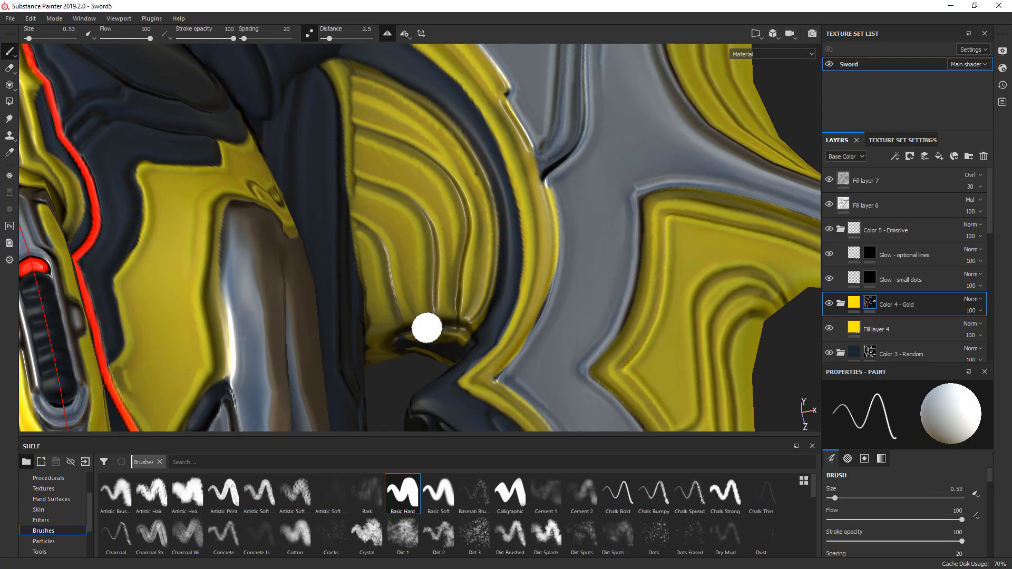
pyautogui.press(']')
pyautogui.scroll(1, 425, 332)
pyautogui.moveTo(416, 347)
pyautogui.mouseDown()
pyautogui.moveTo(428, 338)
pyautogui.moveTo(500, 344)
pyautogui.moveTo(362, 327)
pyautogui.moveTo(359, 310)
pyautogui.moveTo(287, 267)
pyautogui.moveTo(461, 244)
pyautogui.moveTo(472, 206)
pyautogui.mouseUp()
# - Erase the gold overspill along the fan section's border with the dark arm, reducing the brush size from 0.36 to 0.16
pyautogui.press('x')
pyautogui.press('x')
pyautogui.press('x')
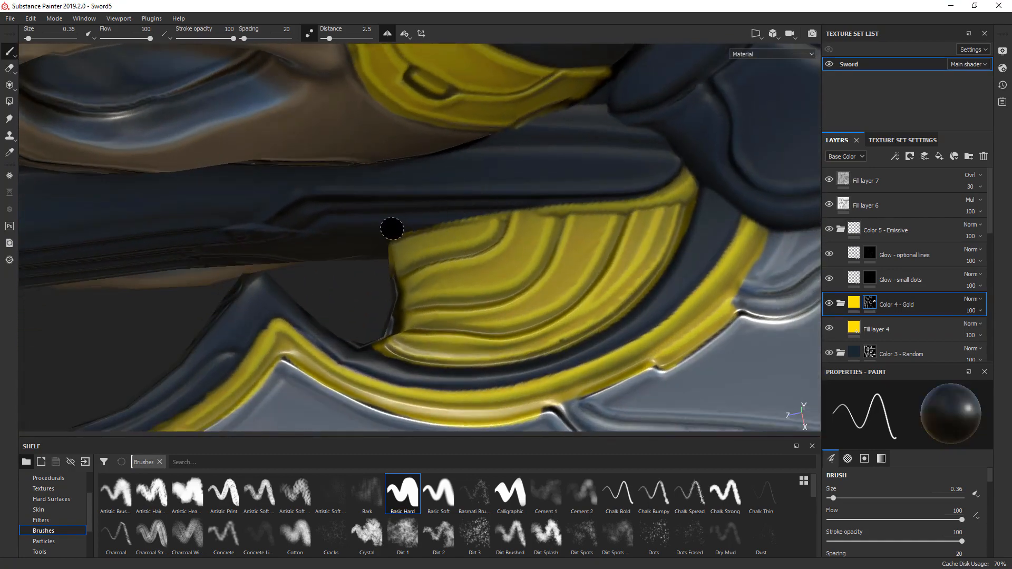
pyautogui.keyDown('shift'); pyautogui.click(493, 211); pyautogui.keyUp('shift')
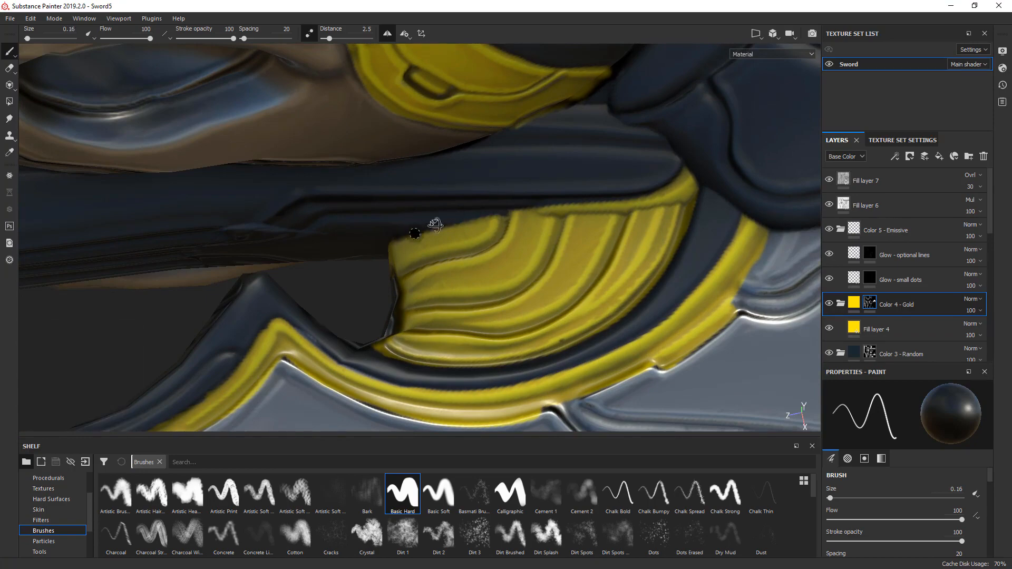
pyautogui.keyDown('alt'); pyautogui.moveTo(435, 225); pyautogui.dragTo(570, 199); pyautogui.keyUp('alt')
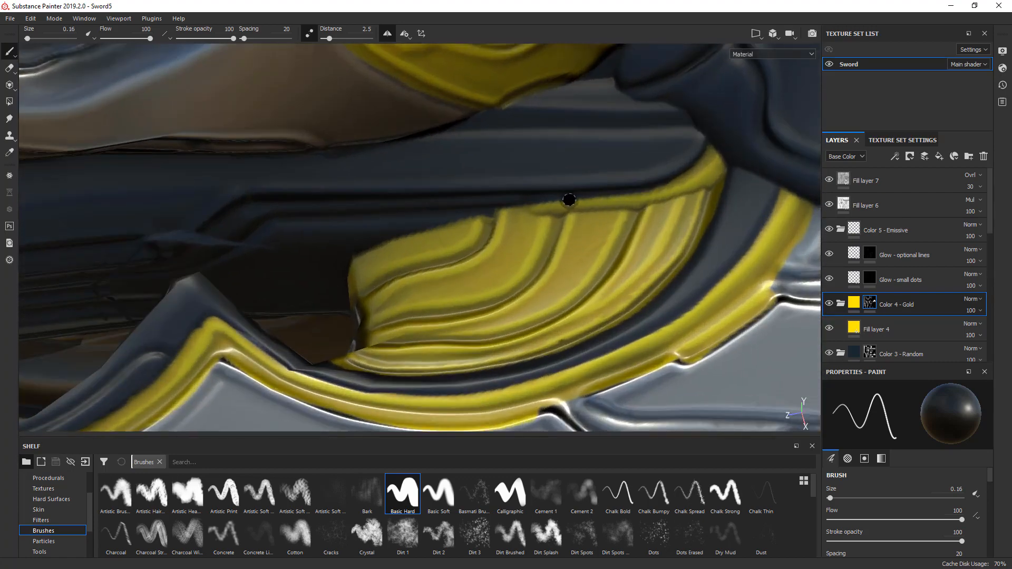
pyautogui.keyDown('alt'); pyautogui.moveTo(570, 201); pyautogui.dragTo(486, 235, button='middle'); pyautogui.keyUp('alt')
# - Examine the trim along the side blade from the fan section to the tip, with the Color 3 - Random mask selected
pyautogui.scroll(-4, 469, 230)
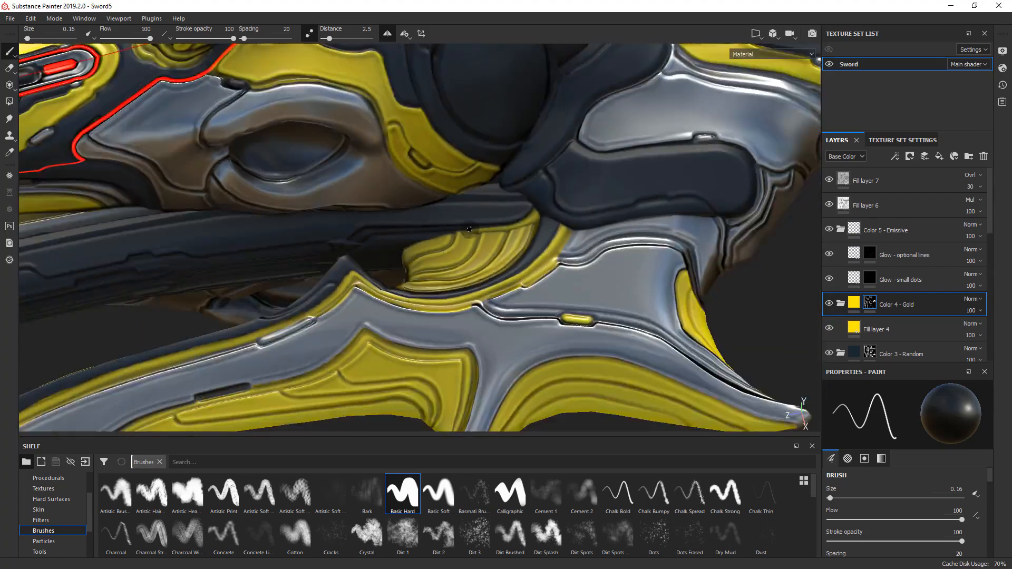
pyautogui.scroll(-5, 470, 229)
pyautogui.keyDown('alt'); pyautogui.moveTo(469, 230); pyautogui.dragTo(366, 264); pyautogui.keyUp('alt')
pyautogui.scroll(8, 493, 232)
pyautogui.keyDown('alt'); pyautogui.moveTo(295, 234); pyautogui.dragTo(327, 233); pyautogui.keyUp('alt')
pyautogui.scroll(4, 319, 203)
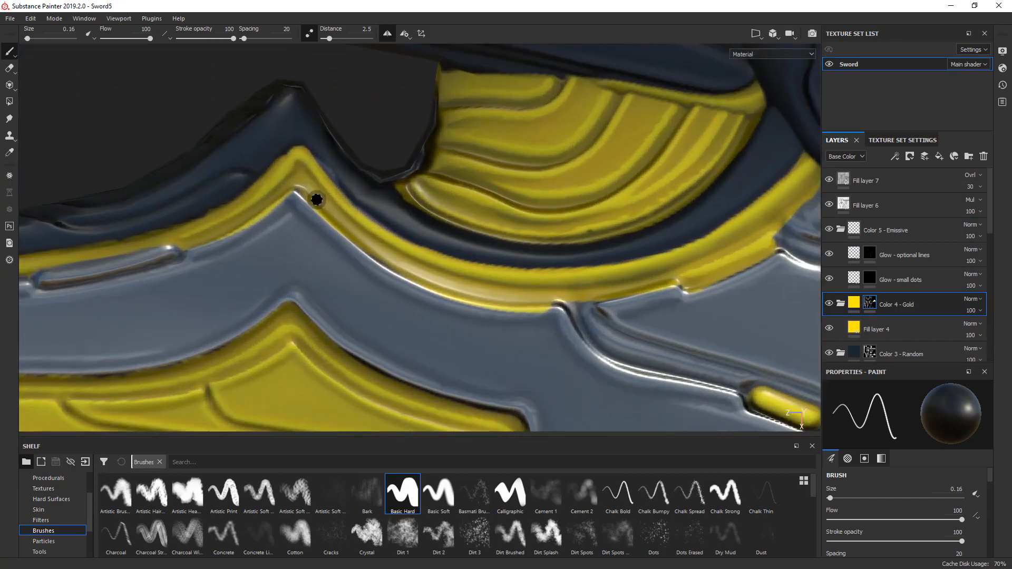
pyautogui.click(878, 353)
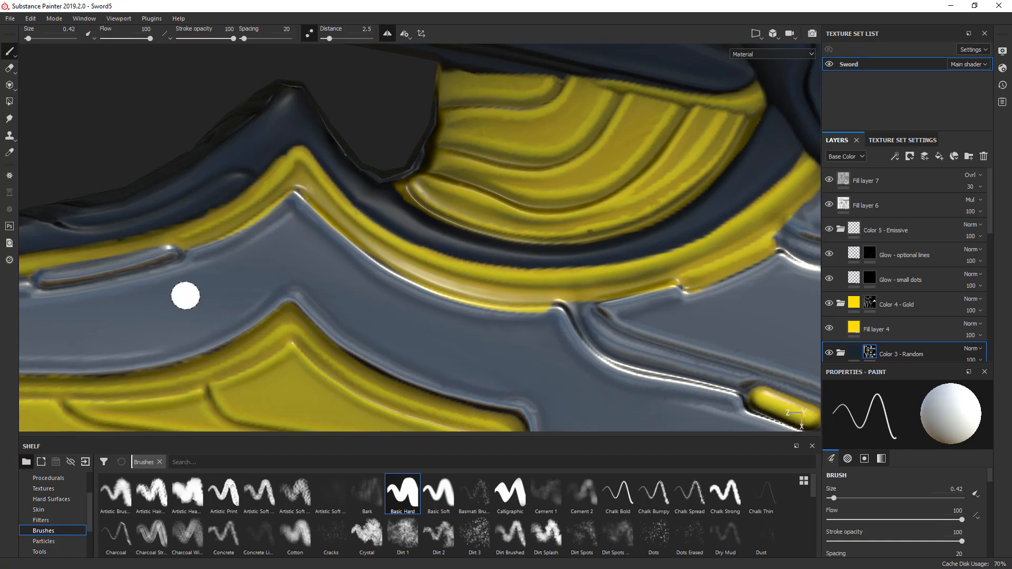
pyautogui.keyDown('alt'); pyautogui.moveTo(185, 295); pyautogui.dragTo(565, 254, button='middle'); pyautogui.keyUp('alt')
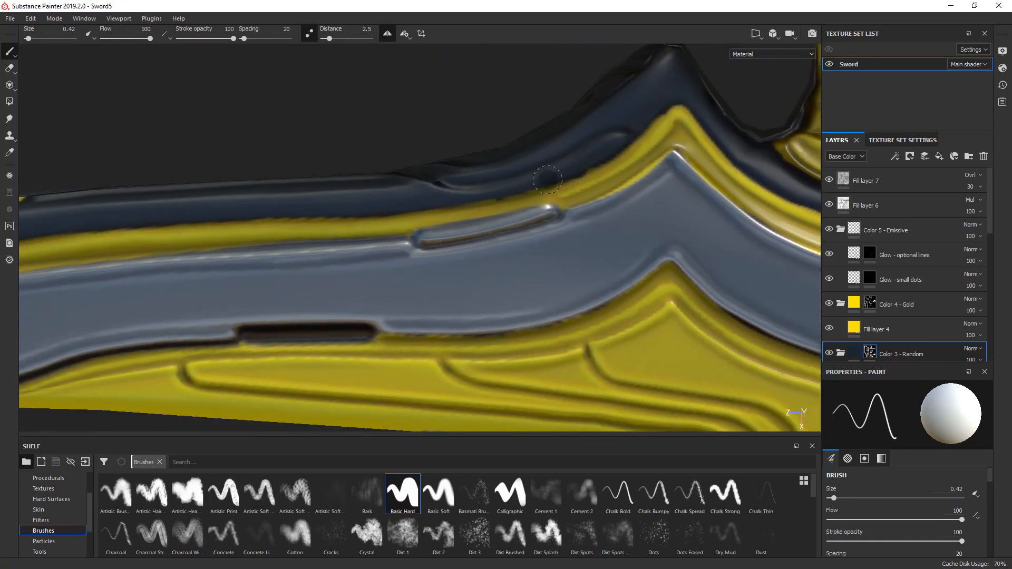
pyautogui.keyDown('alt'); pyautogui.moveTo(185, 224); pyautogui.dragTo(605, 179, button='middle'); pyautogui.keyUp('alt')
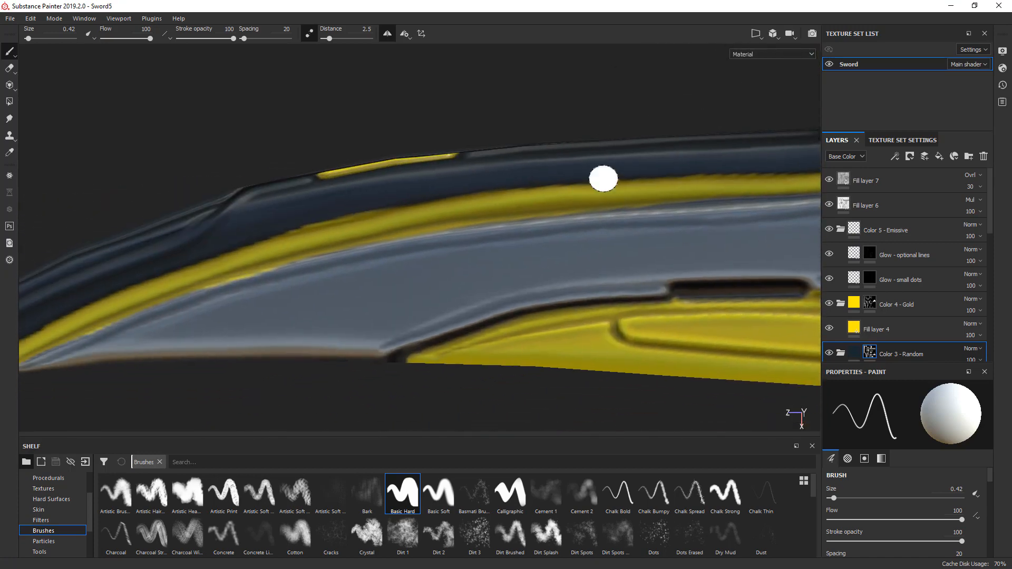
pyautogui.moveTo(282, 228)
pyautogui.keyDown('alt'); pyautogui.mouseDown(button='middle')
pyautogui.moveTo(318, 233)
pyautogui.moveTo(464, 199)
pyautogui.mouseUp(button='middle'); pyautogui.keyUp('alt')
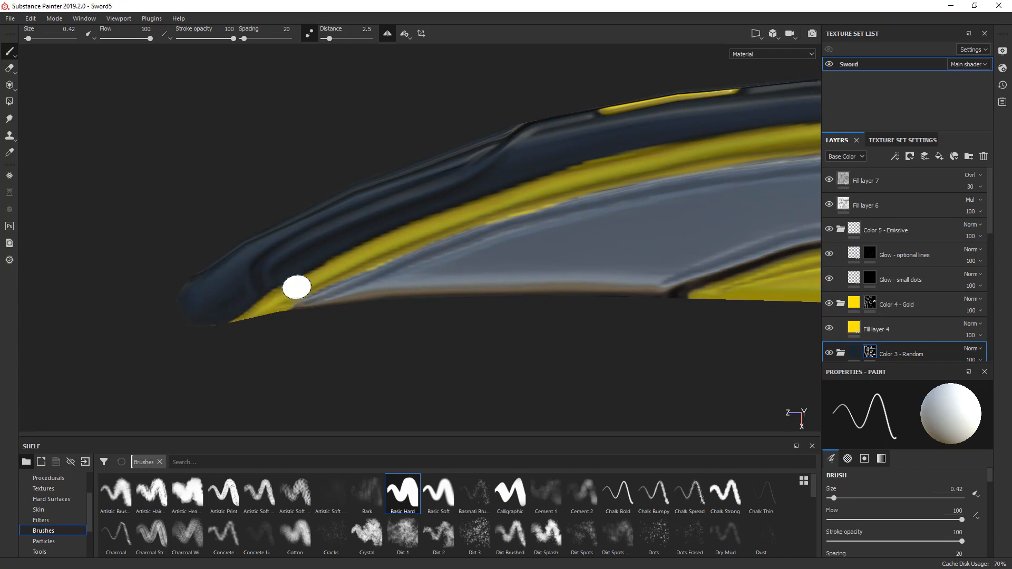
pyautogui.scroll(-3, 461, 217)
pyautogui.scroll(-3, 517, 202)
pyautogui.moveTo(584, 202)
pyautogui.keyDown('alt'); pyautogui.mouseDown(button='middle')
pyautogui.moveTo(372, 234)
pyautogui.moveTo(365, 293)
pyautogui.moveTo(479, 277)
pyautogui.mouseUp(button='middle'); pyautogui.keyUp('alt')
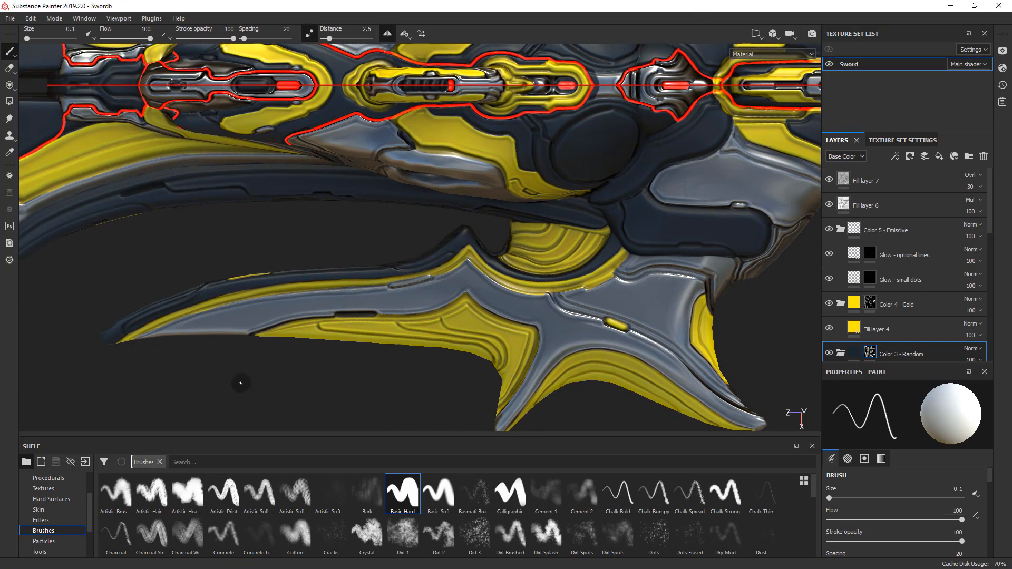
# - On the Glow - optional lines mask, paint a red line along the groove below the gold strip to the blade's peak, brush size 0.1, distance 4
pyautogui.click(870, 253)
pyautogui.scroll(5, 142, 333)
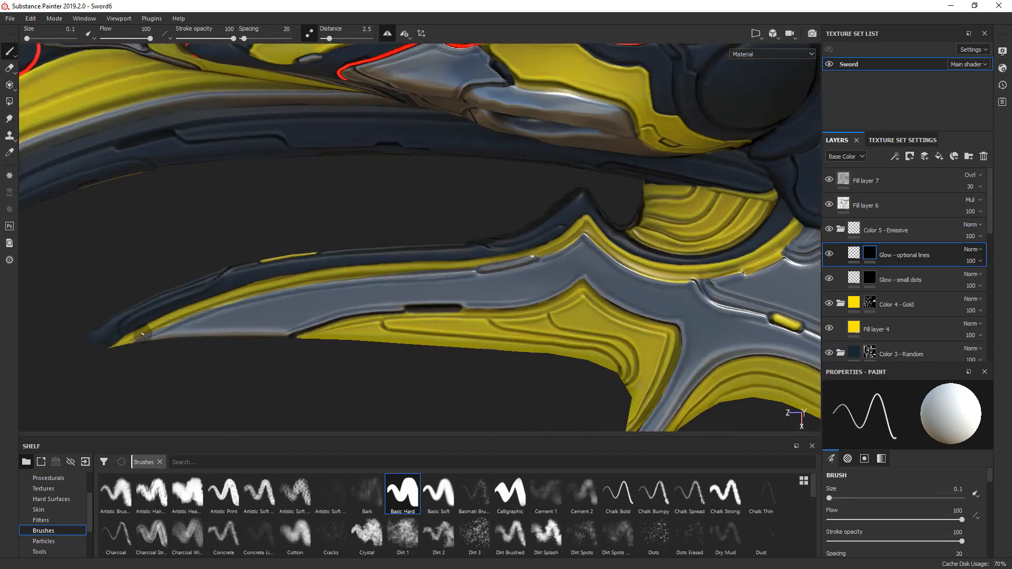
pyautogui.moveTo(130, 344)
pyautogui.mouseDown()
pyautogui.moveTo(316, 278)
pyautogui.moveTo(648, 241)
pyautogui.mouseUp()
pyautogui.keyDown('alt'); pyautogui.moveTo(734, 219); pyautogui.dragTo(391, 264, button='middle'); pyautogui.keyUp('alt')
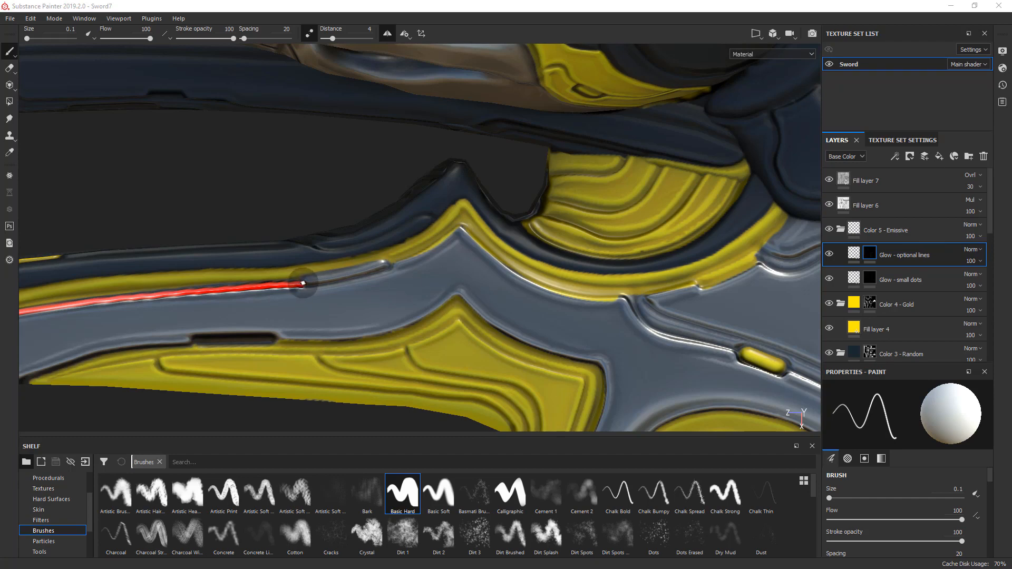
pyautogui.moveTo(305, 285)
pyautogui.mouseDown()
pyautogui.moveTo(386, 266)
pyautogui.moveTo(461, 231)
pyautogui.mouseUp()
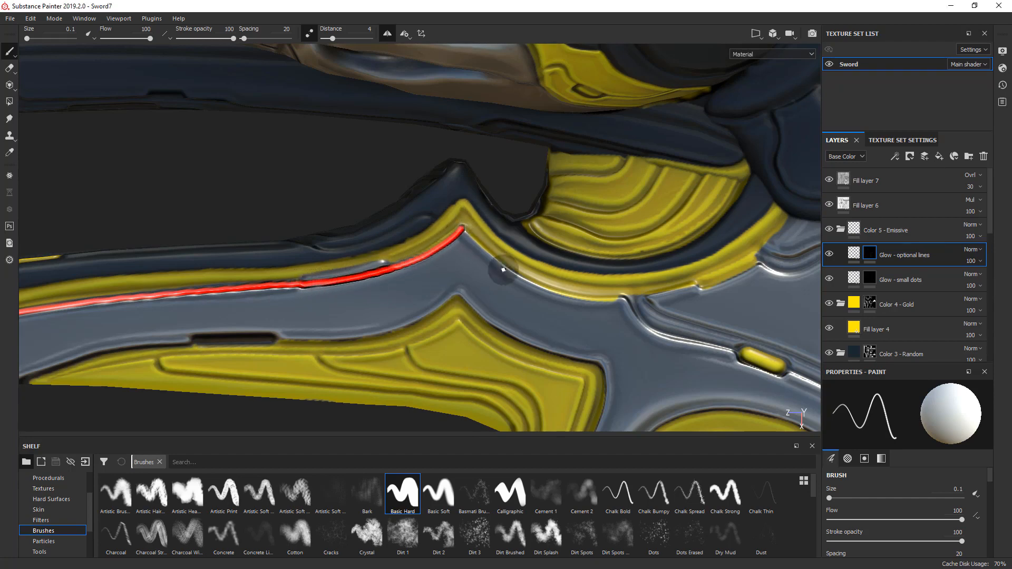
# - Extend the red glow line from the blade's peak along the curved rim and down the groove to the gold capsule slot
pyautogui.moveTo(497, 284); pyautogui.dragTo(339, 230, button='middle')
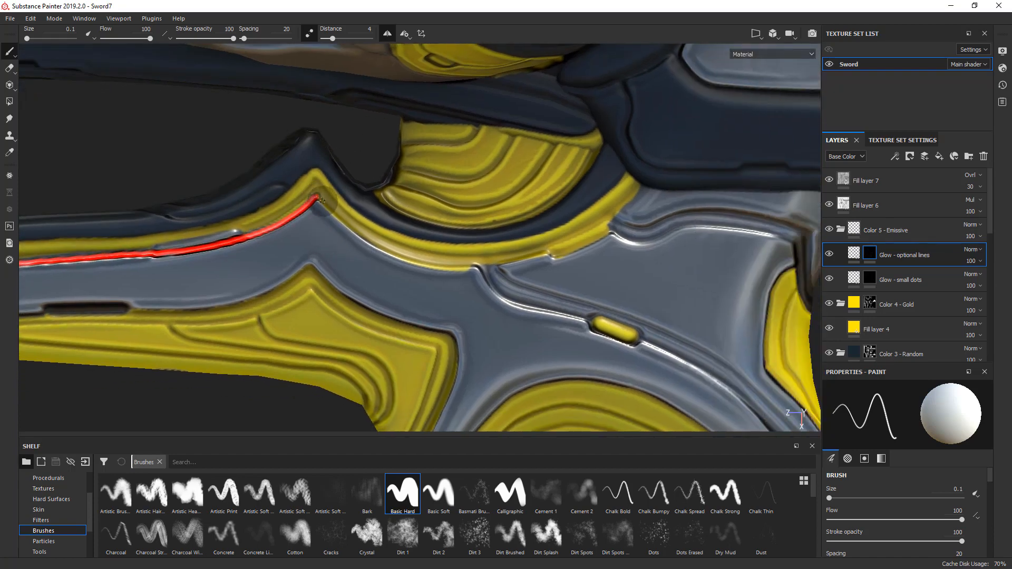
pyautogui.moveTo(319, 198)
pyautogui.mouseDown()
pyautogui.moveTo(401, 261)
pyautogui.moveTo(486, 266)
pyautogui.mouseUp()
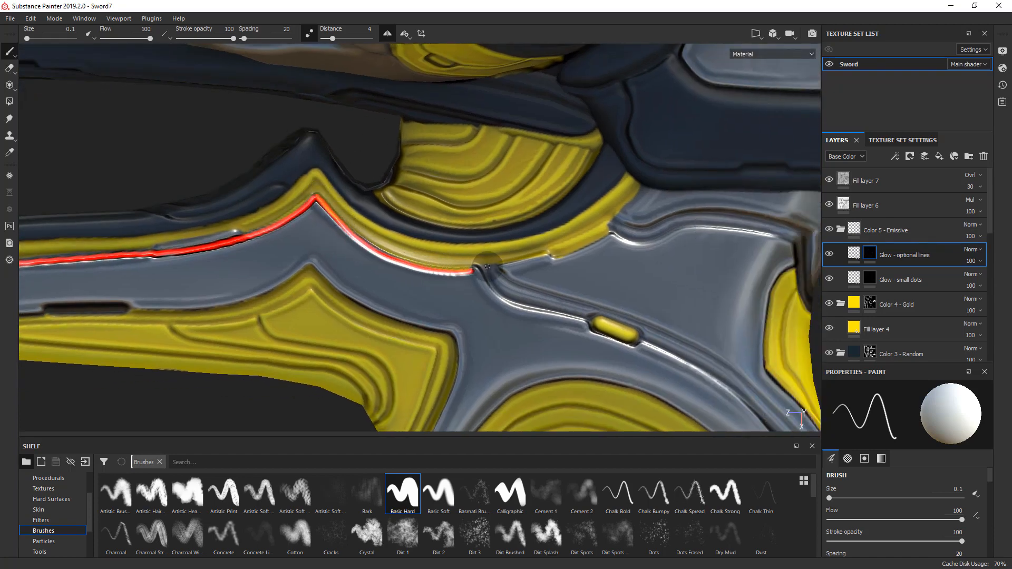
pyautogui.moveTo(493, 265); pyautogui.dragTo(375, 224, button='middle')
pyautogui.moveTo(362, 220)
pyautogui.mouseDown()
pyautogui.moveTo(403, 262)
pyautogui.moveTo(466, 276)
pyautogui.mouseUp()
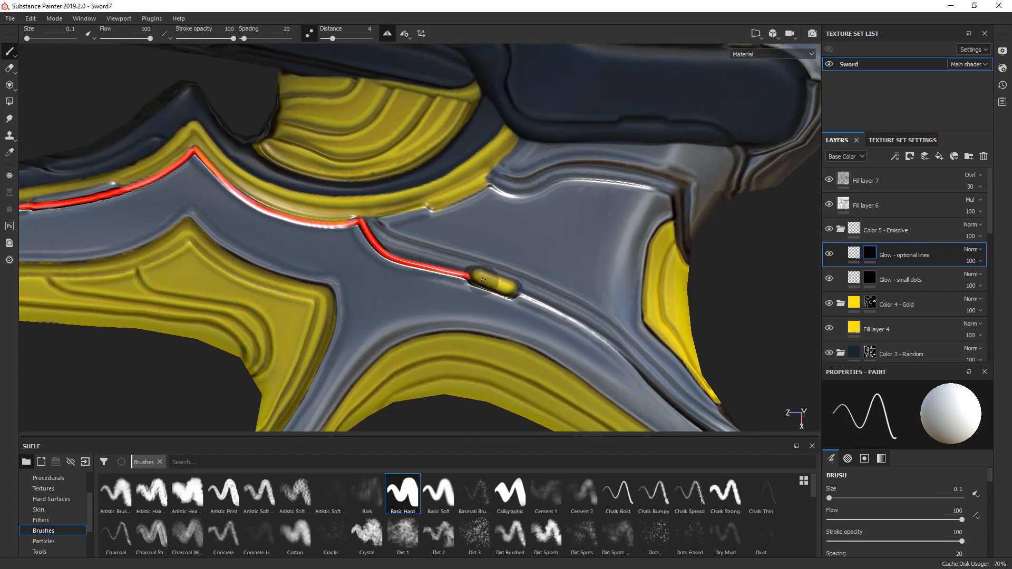
pyautogui.hotkey('ctrl', 'z')
pyautogui.moveTo(362, 220)
pyautogui.mouseDown()
pyautogui.moveTo(410, 262)
pyautogui.moveTo(486, 275)
pyautogui.mouseUp()
# - Paint a red glow line along the groove from the outer prong's pointed tip to the other end of the gold capsule slot
pyautogui.moveTo(486, 276); pyautogui.dragTo(285, 215, button='middle')
pyautogui.moveTo(266, 210)
pyautogui.mouseDown()
pyautogui.moveTo(352, 244)
pyautogui.moveTo(498, 359)
pyautogui.moveTo(592, 402)
pyautogui.moveTo(341, 318)
pyautogui.moveTo(218, 305)
pyautogui.mouseUp()
pyautogui.keyDown('alt'); pyautogui.moveTo(218, 305); pyautogui.dragTo(397, 268, button='middle'); pyautogui.keyUp('alt')
pyautogui.keyDown('alt'); pyautogui.moveTo(398, 269); pyautogui.dragTo(350, 331); pyautogui.keyUp('alt')
pyautogui.hotkey('ctrl', 'z')
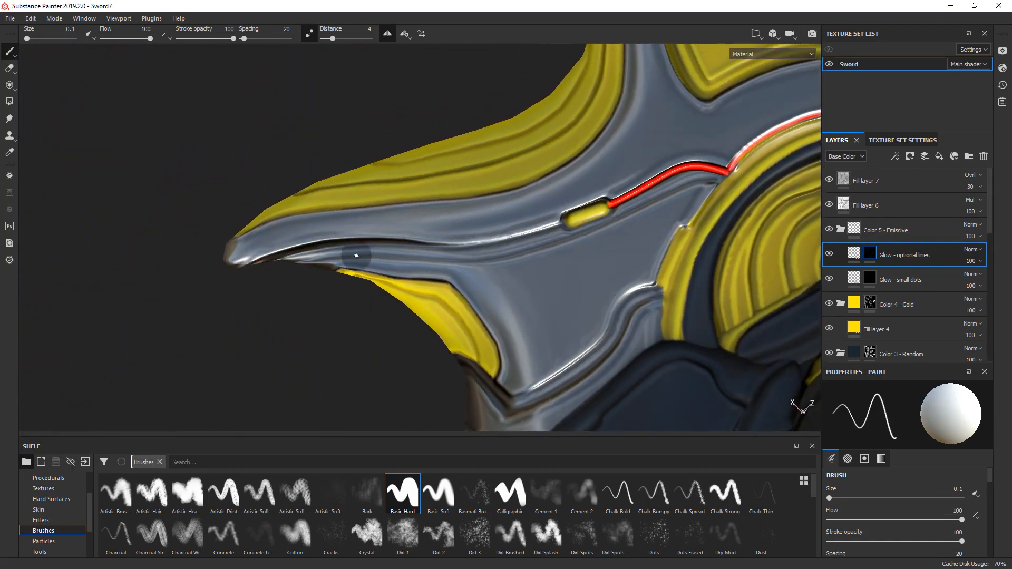
pyautogui.moveTo(255, 263)
pyautogui.mouseDown()
pyautogui.moveTo(293, 247)
pyautogui.moveTo(417, 241)
pyautogui.mouseUp()
pyautogui.hotkey('ctrl', 'z')
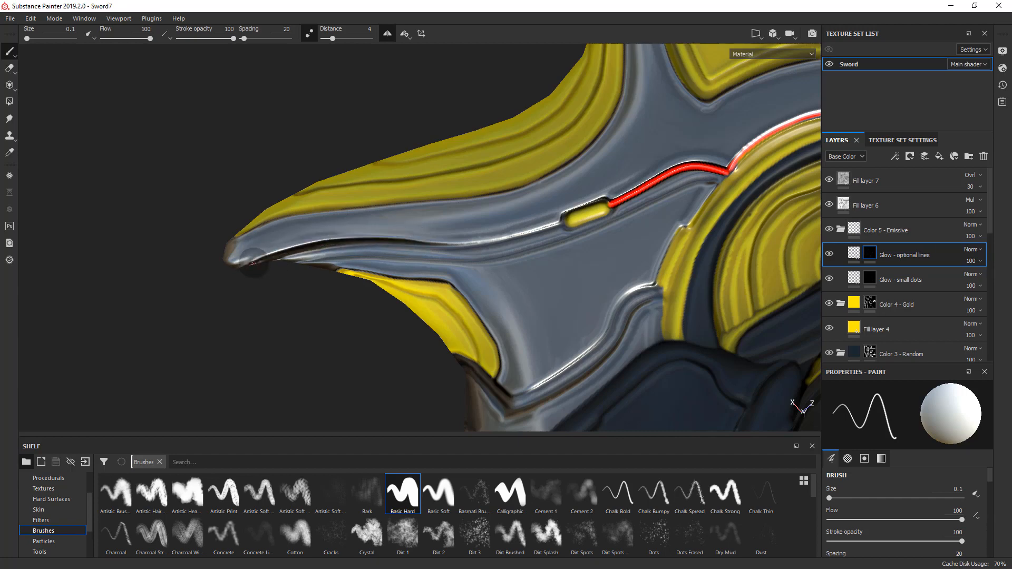
pyautogui.moveTo(253, 262)
pyautogui.mouseDown()
pyautogui.moveTo(323, 243)
pyautogui.moveTo(505, 242)
pyautogui.moveTo(579, 217)
pyautogui.mouseUp()
pyautogui.keyDown('alt'); pyautogui.moveTo(573, 218); pyautogui.dragTo(419, 250, button='middle'); pyautogui.keyUp('alt')
pyautogui.scroll(3, 424, 258)
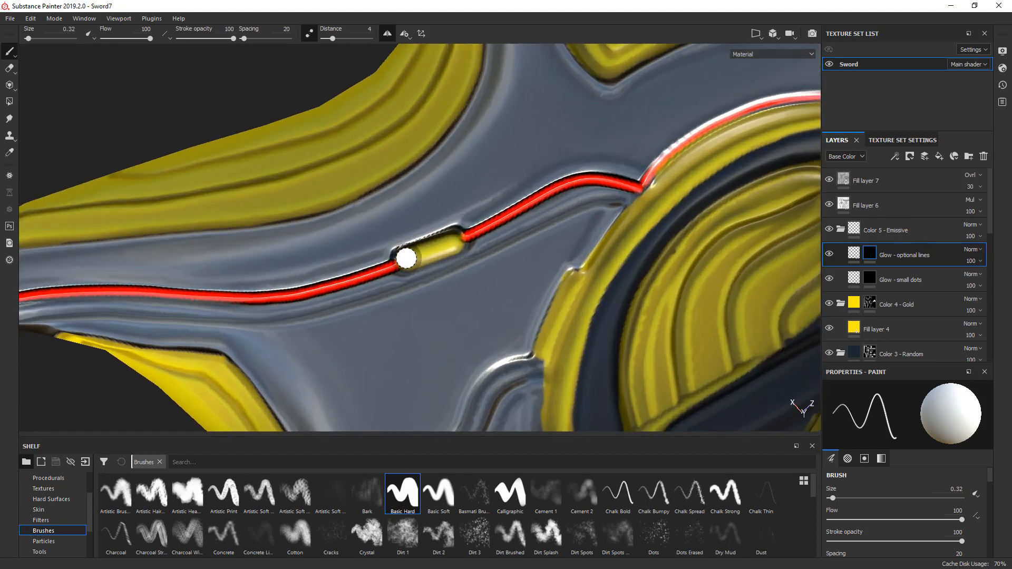
# - Fill the gold capsule slot with glow at brush size 0.32, and the short groove beside the curved rim's red line at size 0.24
pyautogui.press('shift')
pyautogui.keyDown('shift'); pyautogui.click(457, 241); pyautogui.keyUp('shift')
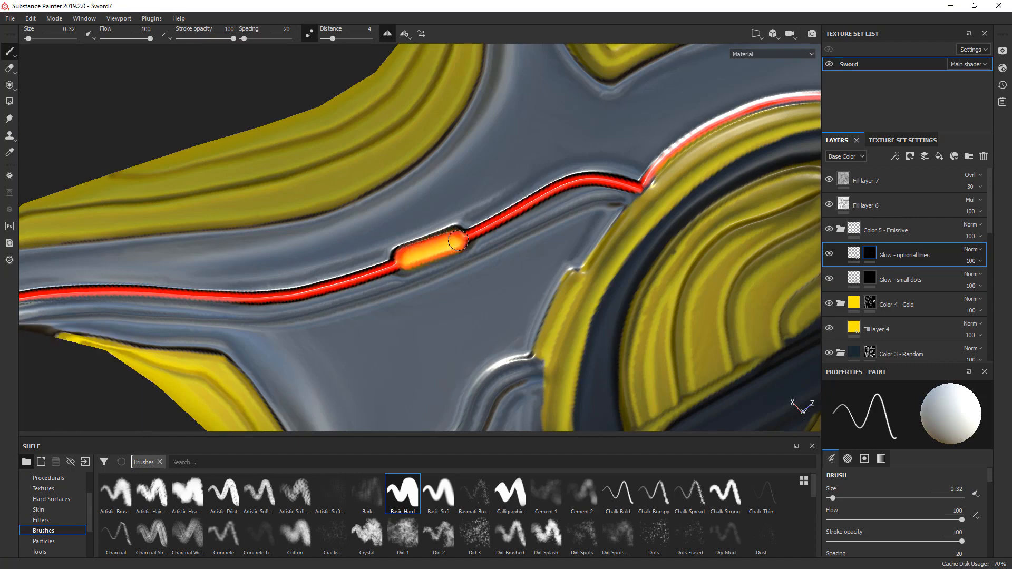
pyautogui.scroll(-3, 453, 233)
pyautogui.keyDown('alt'); pyautogui.moveTo(449, 232); pyautogui.dragTo(441, 79); pyautogui.keyUp('alt')
pyautogui.scroll(5, 402, 216)
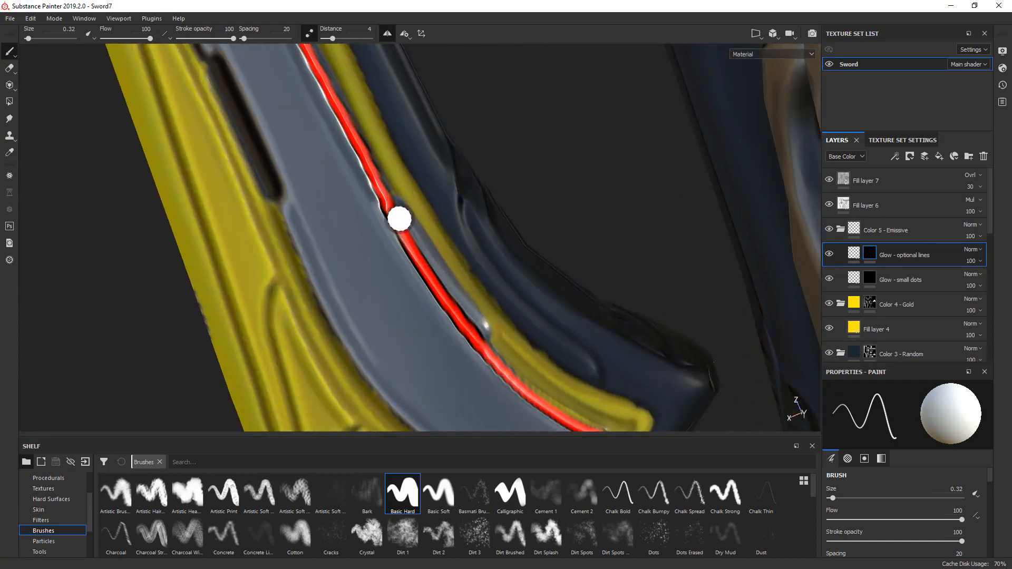
pyautogui.click(396, 212)
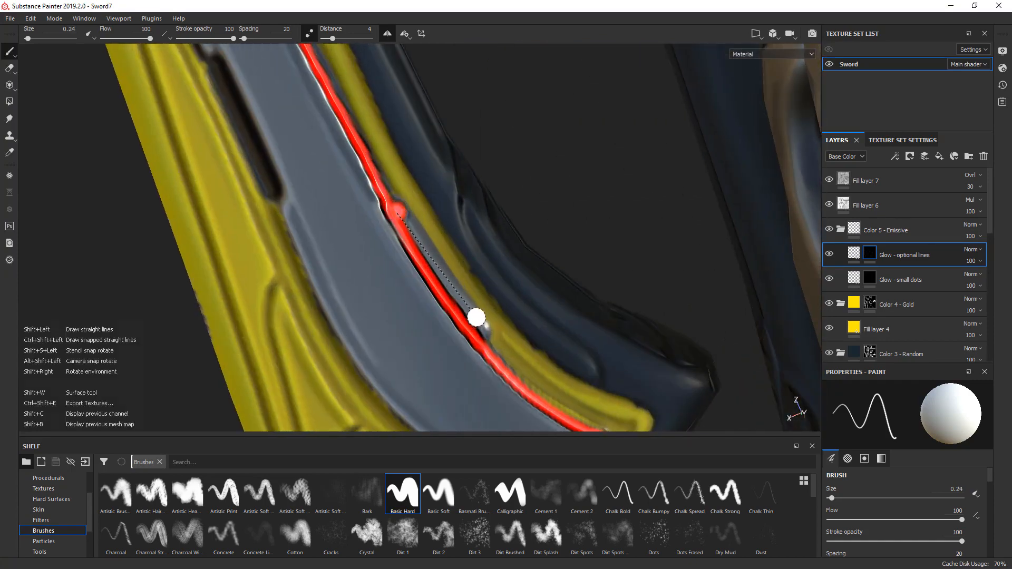
pyautogui.keyDown('shift'); pyautogui.click(478, 331); pyautogui.keyUp('shift')
pyautogui.scroll(-10, 393, 212)
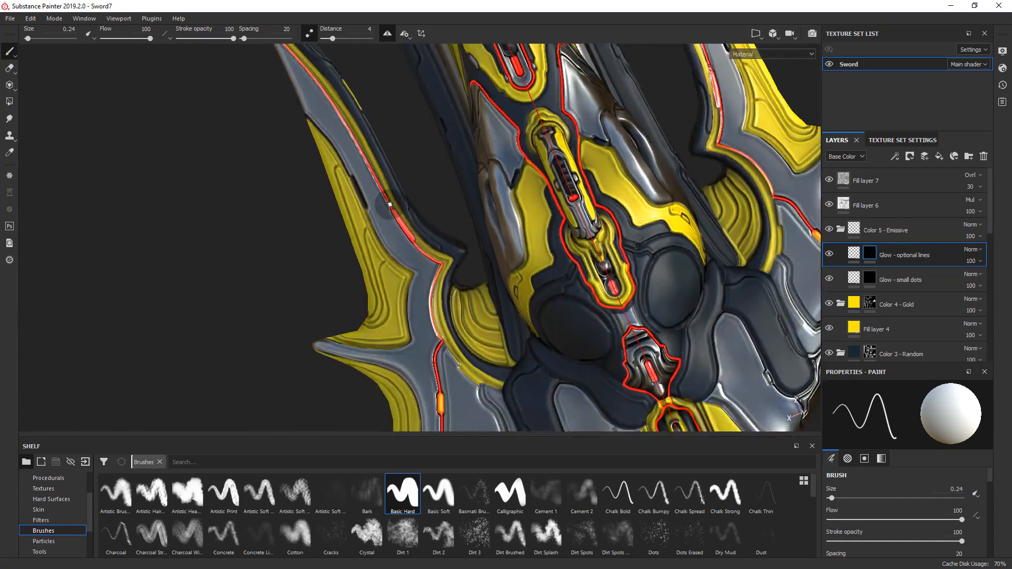
# - On the pommel ball, paint a mirrored red glow line over the central arch and straight along the upper gold band's lower edge, brush size 0.1
pyautogui.keyDown('alt'); pyautogui.moveTo(387, 208); pyautogui.dragTo(330, 274); pyautogui.keyUp('alt')
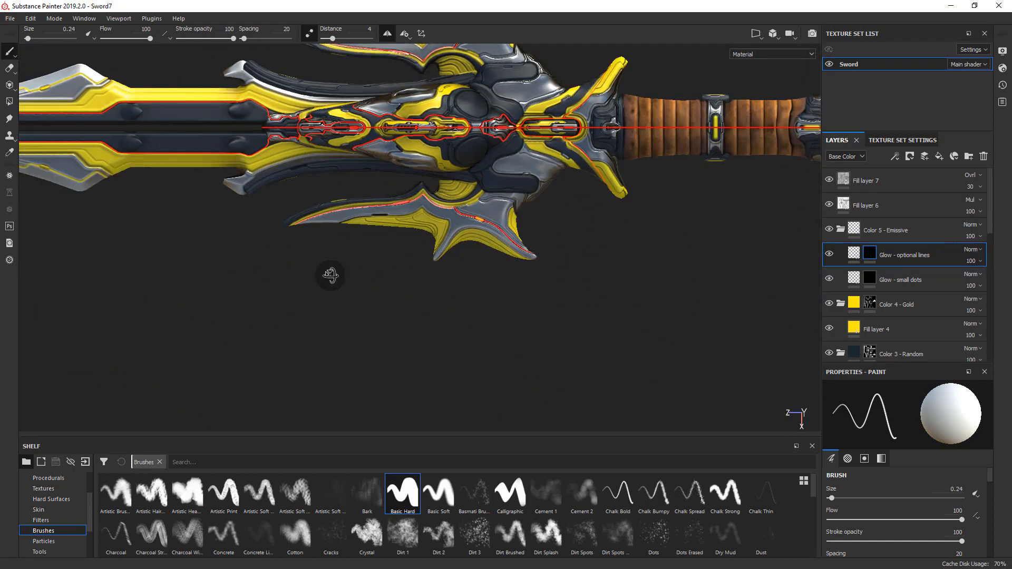
pyautogui.keyDown('alt'); pyautogui.moveTo(364, 216); pyautogui.dragTo(390, 330, button='middle'); pyautogui.keyUp('alt')
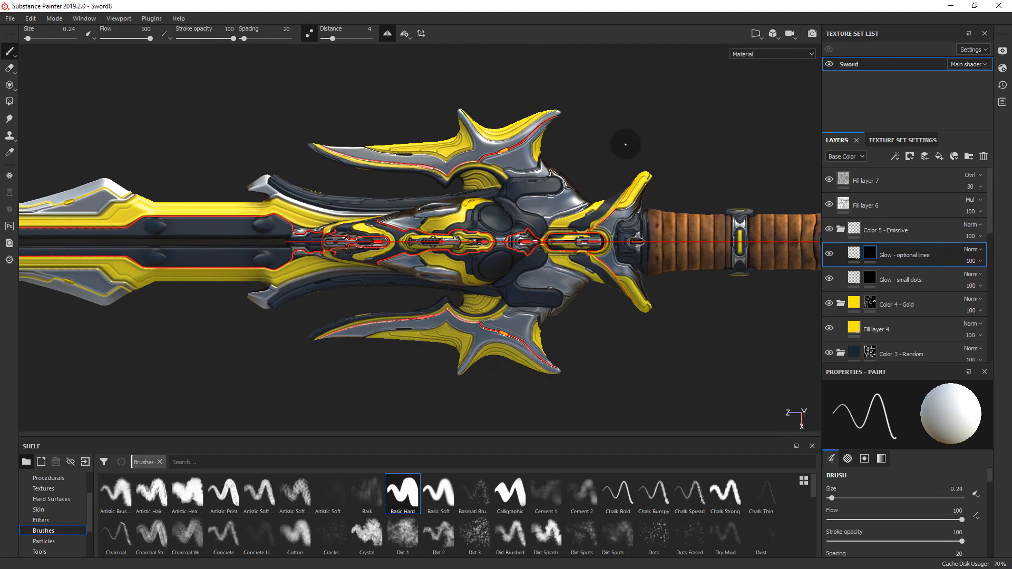
pyautogui.keyDown('alt'); pyautogui.moveTo(677, 239); pyautogui.dragTo(255, 236, button='middle'); pyautogui.keyUp('alt')
pyautogui.keyDown('alt'); pyautogui.moveTo(563, 262); pyautogui.dragTo(285, 252, button='middle'); pyautogui.keyUp('alt')
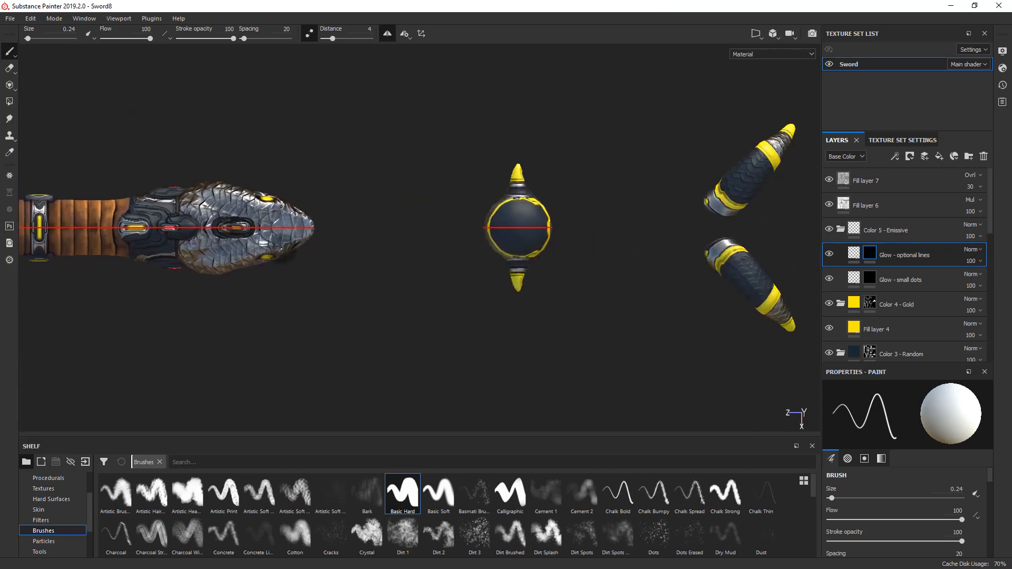
pyautogui.keyDown('alt'); pyautogui.moveTo(285, 247); pyautogui.dragTo(748, 188); pyautogui.keyUp('alt')
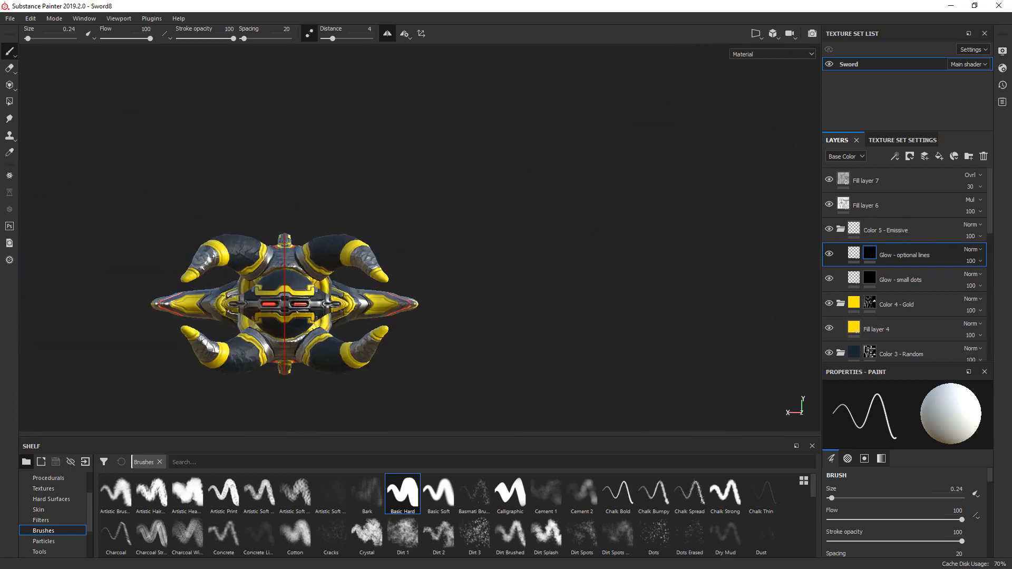
pyautogui.scroll(5, 279, 239)
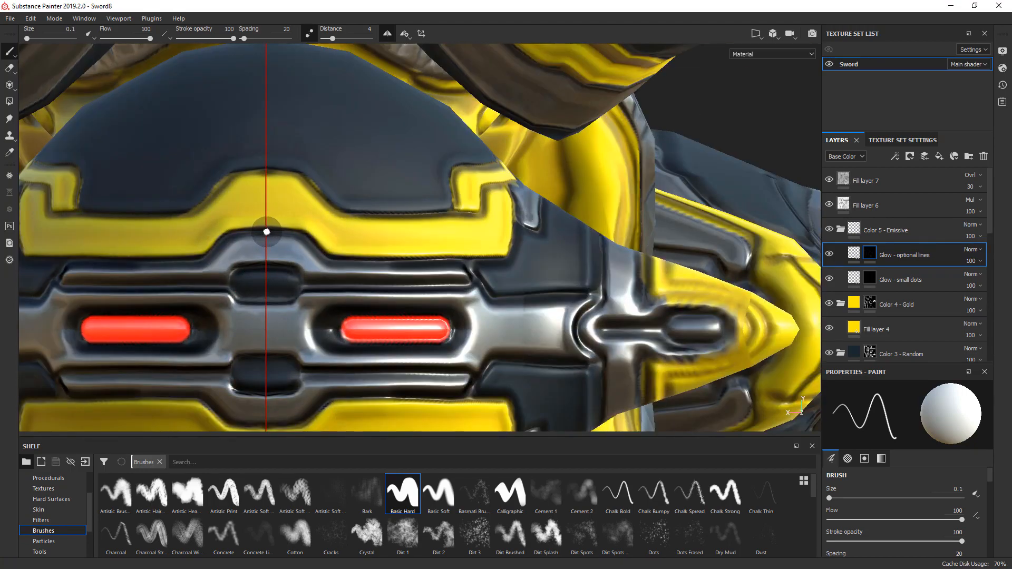
pyautogui.keyDown('shift'); pyautogui.click(305, 231); pyautogui.keyUp('shift')
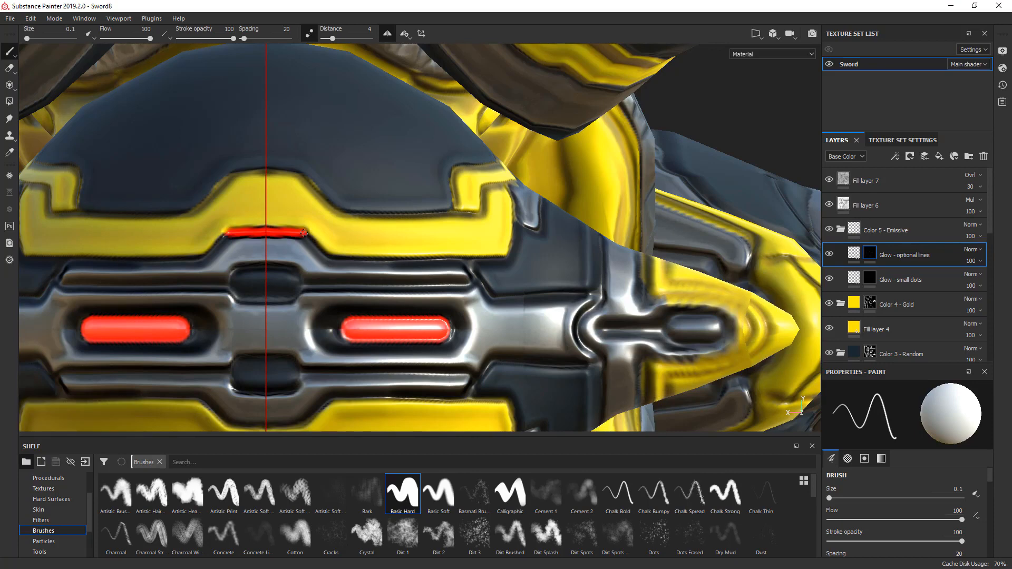
pyautogui.hotkey('ctrl', 'z')
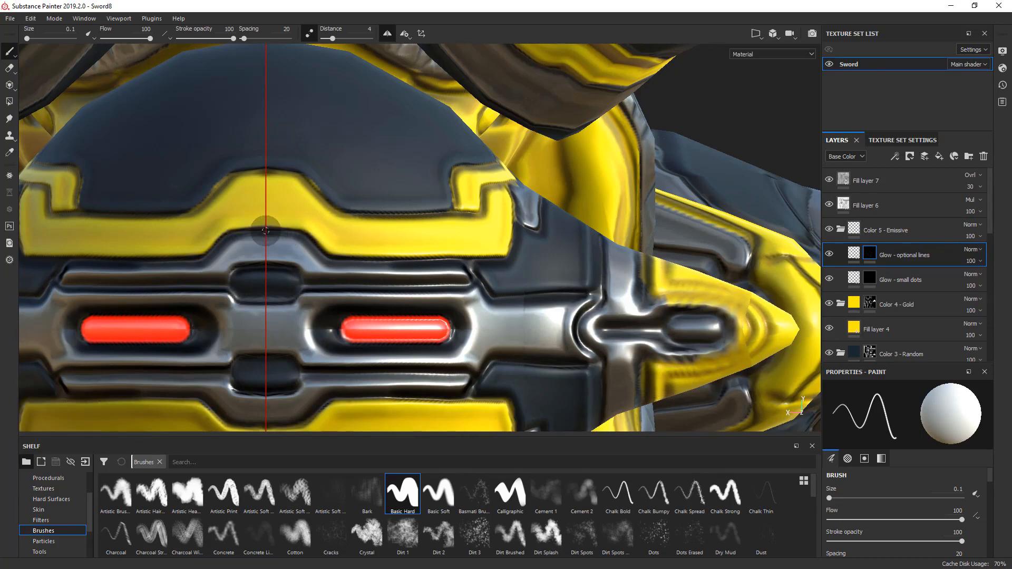
pyautogui.moveTo(265, 231); pyautogui.dragTo(299, 230)
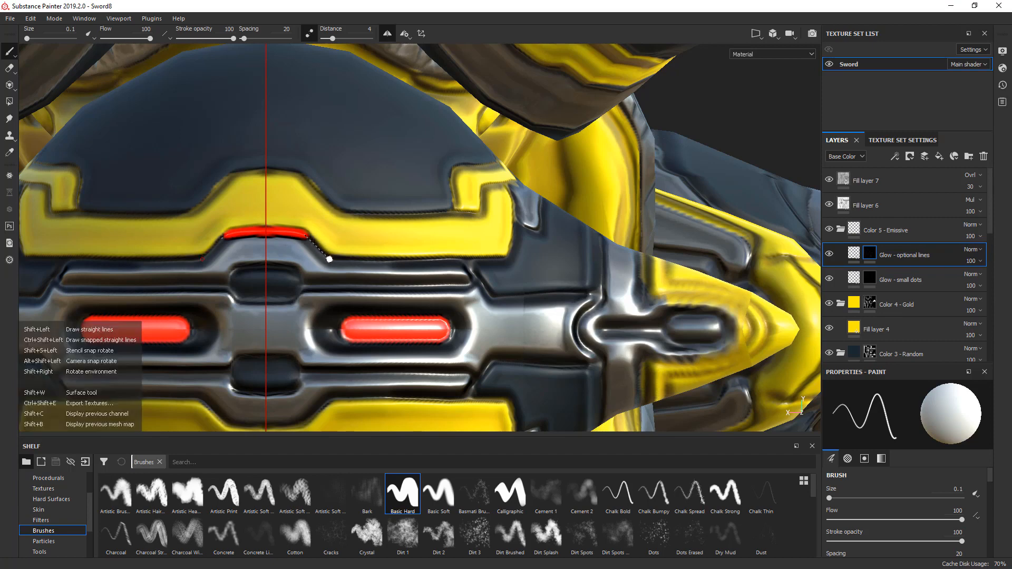
pyautogui.keyDown('shift'); pyautogui.click(329, 259); pyautogui.keyUp('shift')
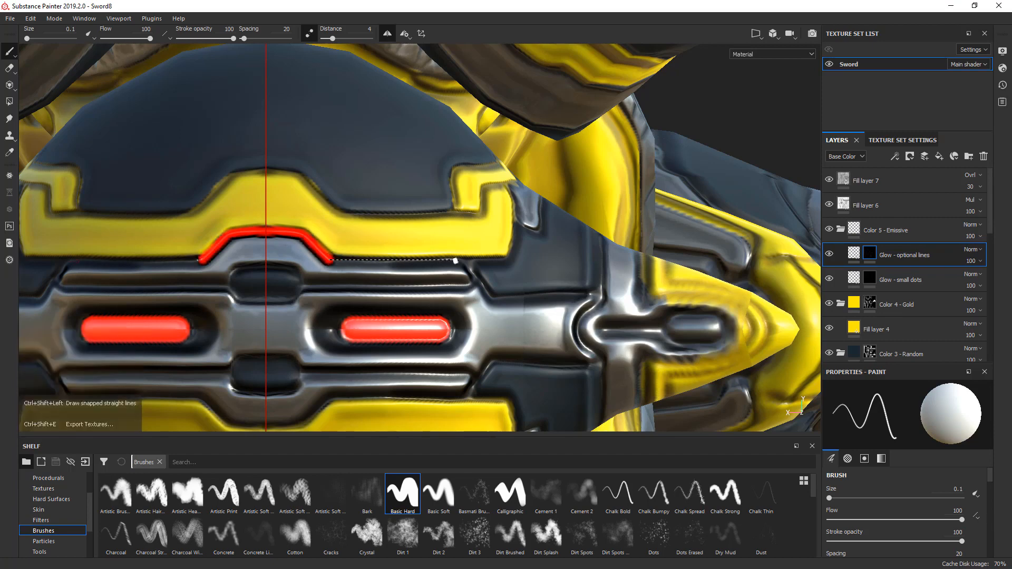
pyautogui.keyDown('shift'); pyautogui.click(463, 259); pyautogui.keyUp('shift')
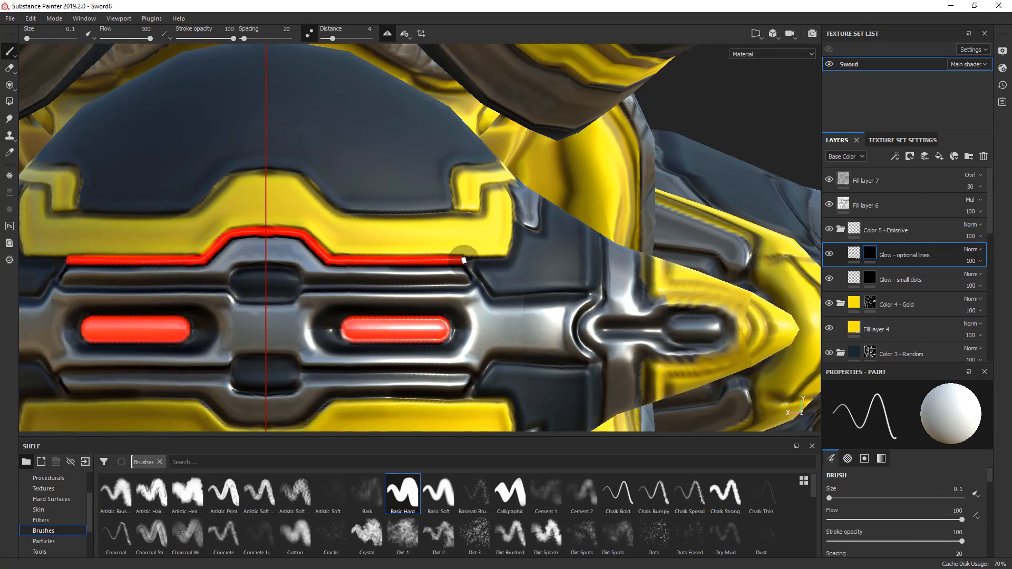
# - Extend the upper red glow line around the gold band's corner, up its slanted edge and into the start of the metal plate above the spike
pyautogui.moveTo(463, 259)
pyautogui.keyDown('alt'); pyautogui.mouseDown()
pyautogui.moveTo(374, 260)
pyautogui.moveTo(449, 267)
pyautogui.mouseUp(); pyautogui.keyUp('alt')
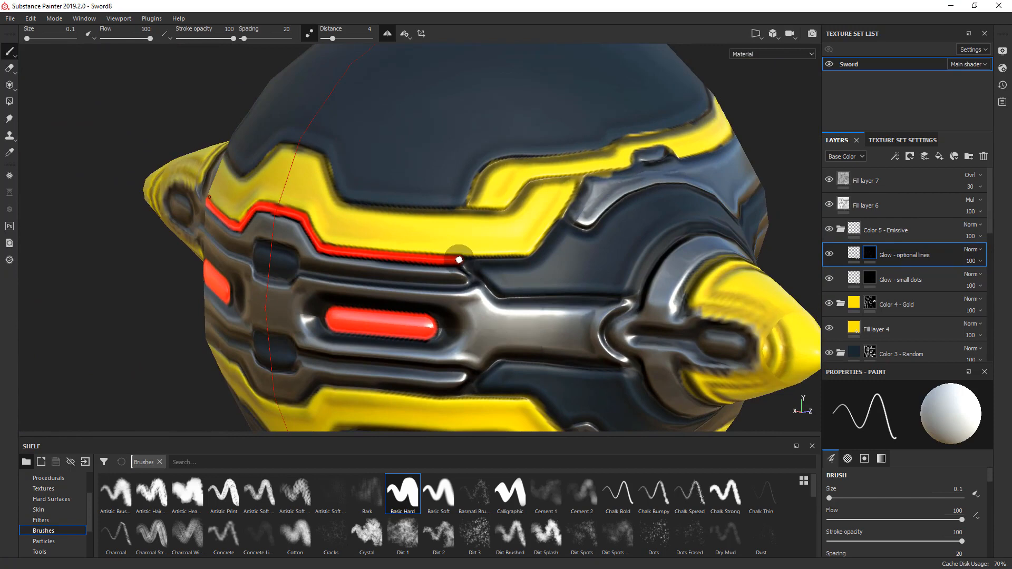
pyautogui.keyDown('shift'); pyautogui.click(527, 258); pyautogui.keyUp('shift')
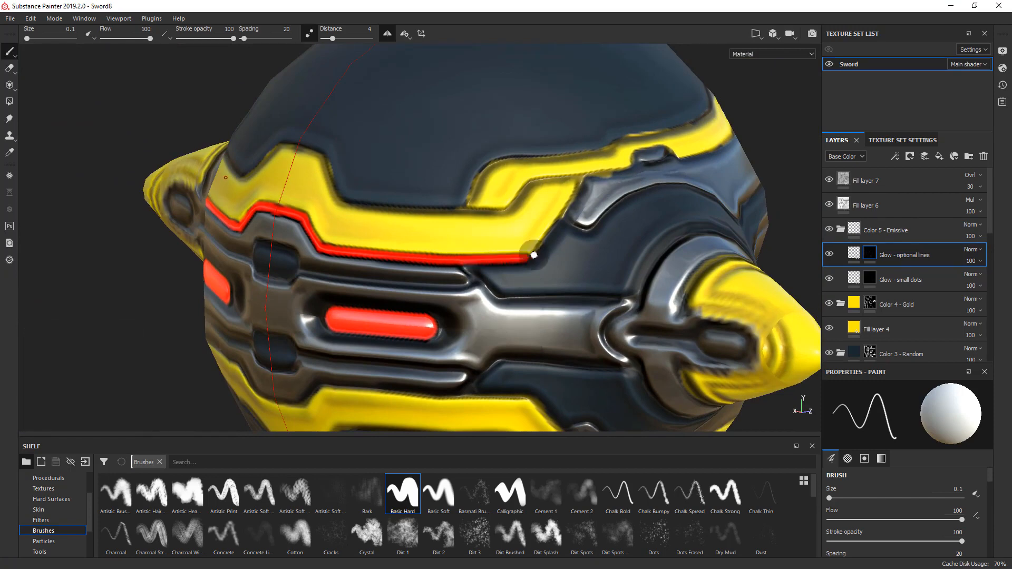
pyautogui.keyDown('alt'); pyautogui.moveTo(534, 255); pyautogui.dragTo(451, 294, button='middle'); pyautogui.keyUp('alt')
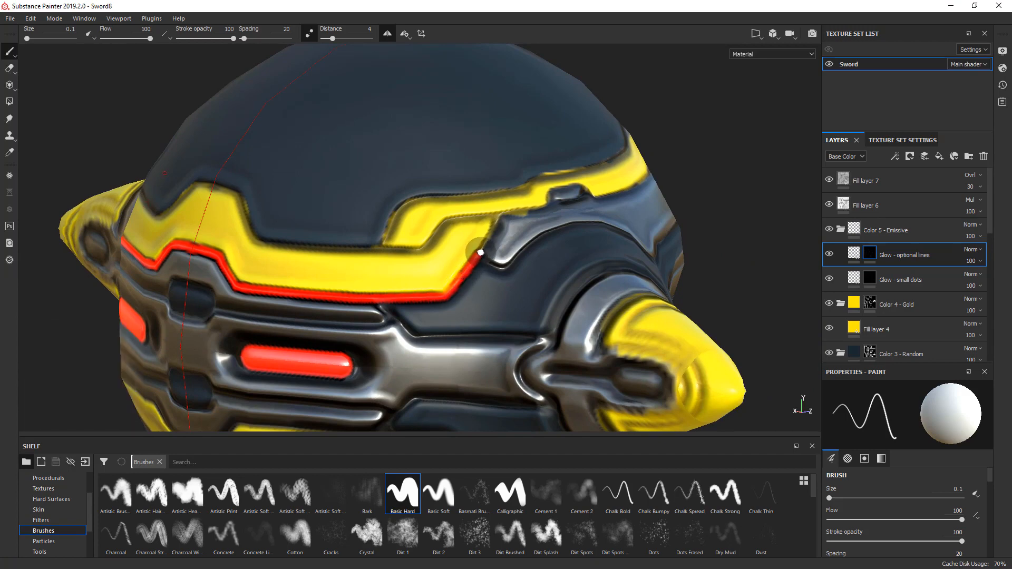
pyautogui.keyDown('alt'); pyautogui.moveTo(494, 257); pyautogui.dragTo(422, 275, button='middle'); pyautogui.keyUp('alt')
pyautogui.moveTo(424, 270)
pyautogui.keyDown('alt'); pyautogui.mouseDown()
pyautogui.moveTo(400, 286)
pyautogui.moveTo(415, 273)
pyautogui.moveTo(410, 287)
pyautogui.mouseUp(); pyautogui.keyUp('alt')
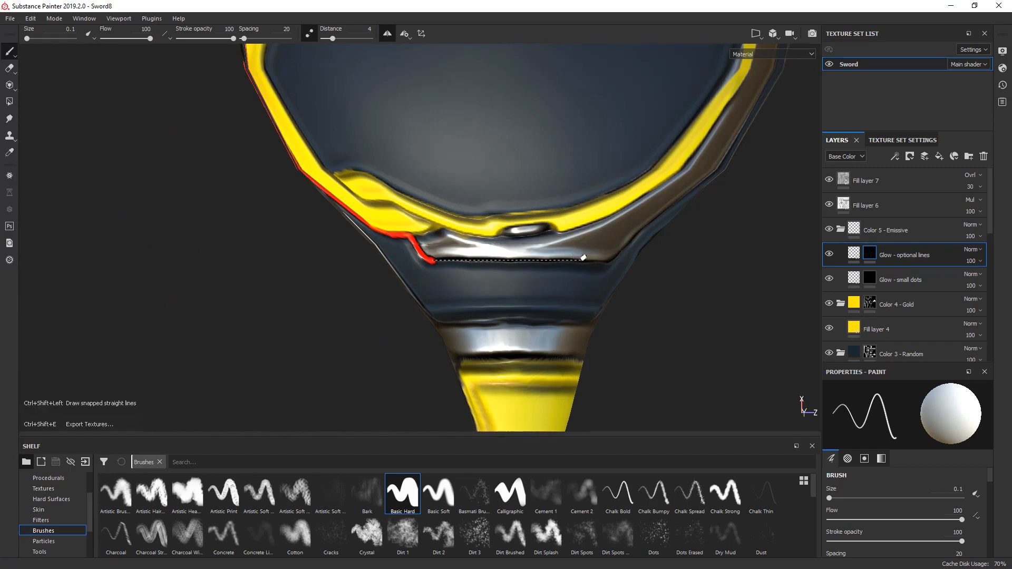
# - Continue the upper red glow line along the metal plate's lower edge, past the spike and around to the ball's rear center seam
pyautogui.keyDown('ctrl'); pyautogui.keyDown('shift'); pyautogui.click(605, 262); pyautogui.keyUp('shift'); pyautogui.keyUp('ctrl')
pyautogui.moveTo(653, 277)
pyautogui.keyDown('alt'); pyautogui.mouseDown()
pyautogui.moveTo(739, 162)
pyautogui.moveTo(556, 219)
pyautogui.moveTo(389, 253)
pyautogui.moveTo(442, 265)
pyautogui.moveTo(434, 268)
pyautogui.mouseUp(); pyautogui.keyUp('alt')
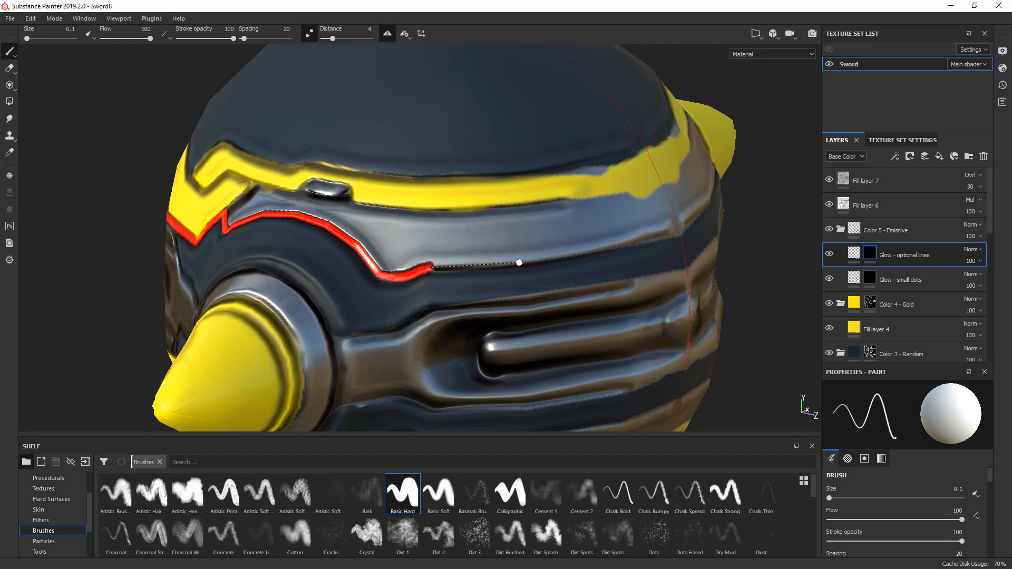
pyautogui.keyDown('shift'); pyautogui.click(517, 266); pyautogui.keyUp('shift')
pyautogui.keyDown('shift'); pyautogui.click(585, 255); pyautogui.keyUp('shift')
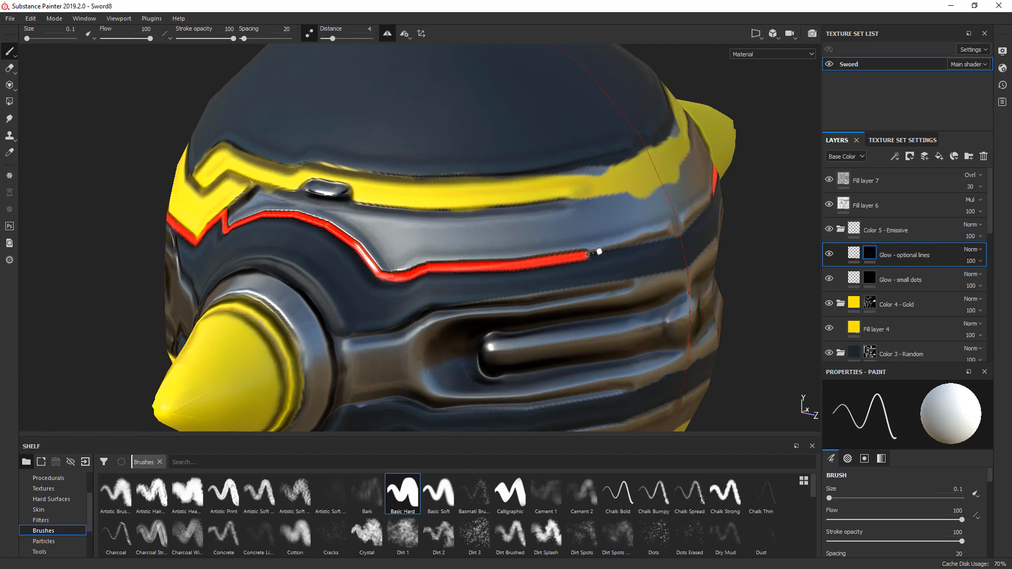
pyautogui.keyDown('shift'); pyautogui.click(682, 234); pyautogui.keyUp('shift')
# - Paint a mirrored red glow line along the lower gold band's upper edge, from the central arch to its slanted corner
pyautogui.keyDown('alt'); pyautogui.moveTo(530, 266); pyautogui.dragTo(458, 275, button='right'); pyautogui.keyUp('alt')
pyautogui.moveTo(457, 274)
pyautogui.keyDown('alt'); pyautogui.mouseDown()
pyautogui.moveTo(669, 240)
pyautogui.moveTo(465, 289)
pyautogui.mouseUp(); pyautogui.keyUp('alt')
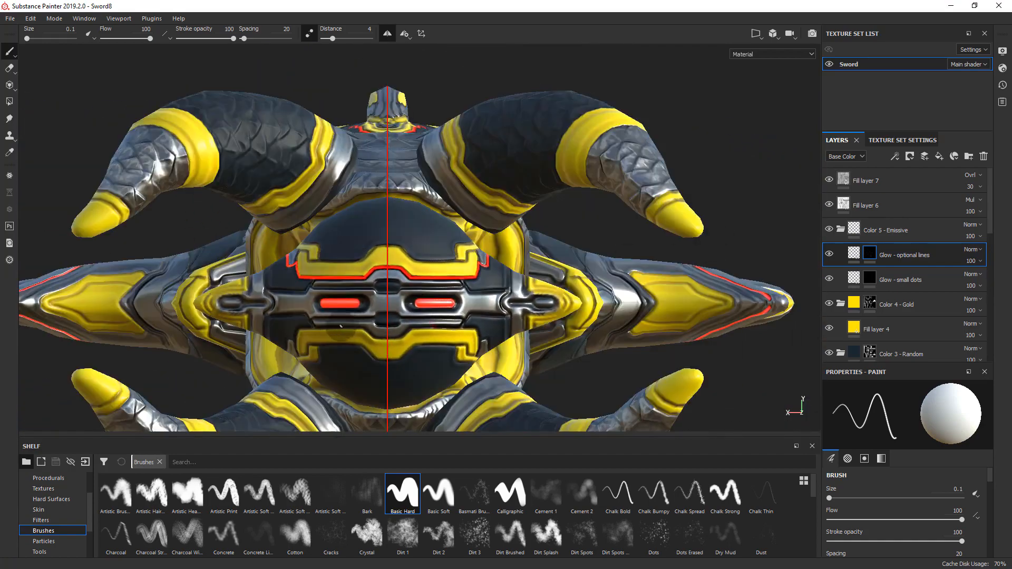
pyautogui.scroll(3, 341, 326)
pyautogui.scroll(3, 403, 330)
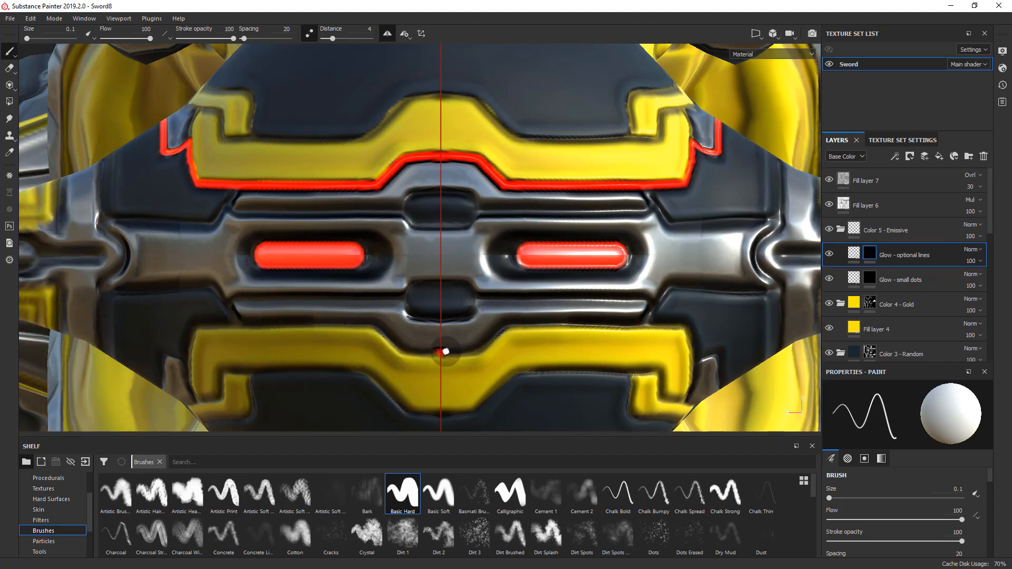
pyautogui.moveTo(453, 352)
pyautogui.mouseDown()
pyautogui.moveTo(479, 350)
pyautogui.moveTo(519, 322)
pyautogui.mouseUp()
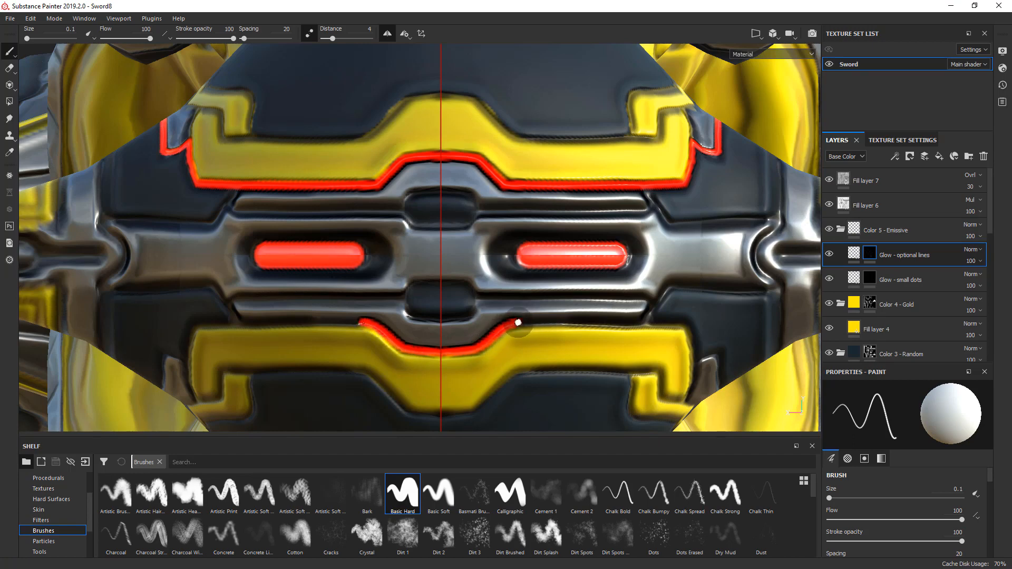
pyautogui.press('shift')
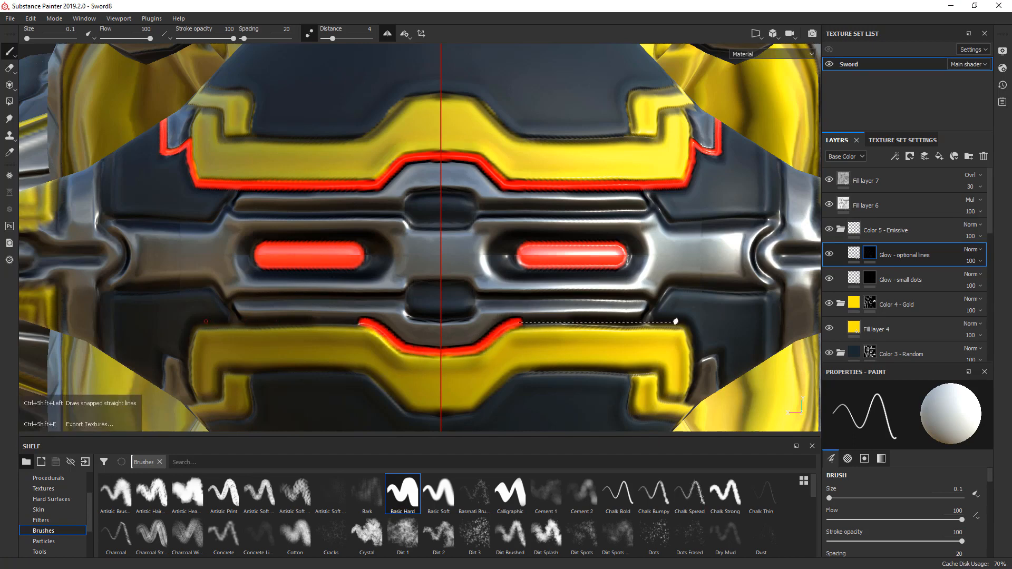
pyautogui.moveTo(654, 327)
pyautogui.keyDown('alt'); pyautogui.mouseDown()
pyautogui.moveTo(488, 294)
pyautogui.moveTo(368, 285)
pyautogui.moveTo(580, 301)
pyautogui.moveTo(463, 256)
pyautogui.moveTo(493, 253)
pyautogui.mouseUp(); pyautogui.keyUp('alt')
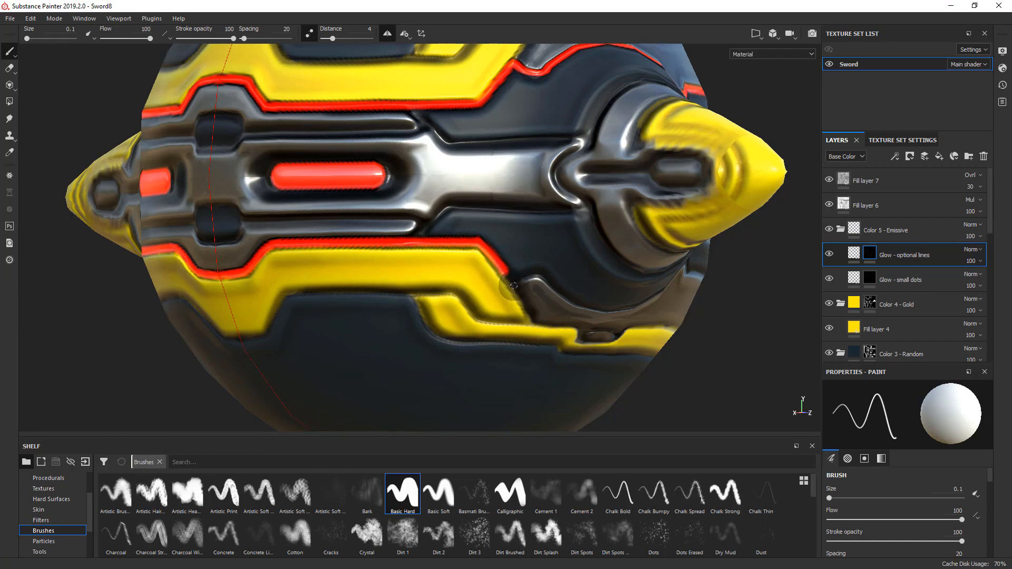
# - Continue the lower red glow line along the curved metal plate beneath the spike and around to the ball's rear center seam
pyautogui.moveTo(519, 293)
pyautogui.keyDown('alt'); pyautogui.mouseDown()
pyautogui.moveTo(488, 260)
pyautogui.moveTo(543, 282)
pyautogui.moveTo(524, 291)
pyautogui.moveTo(383, 273)
pyautogui.moveTo(517, 297)
pyautogui.moveTo(573, 273)
pyautogui.mouseUp(); pyautogui.keyUp('alt')
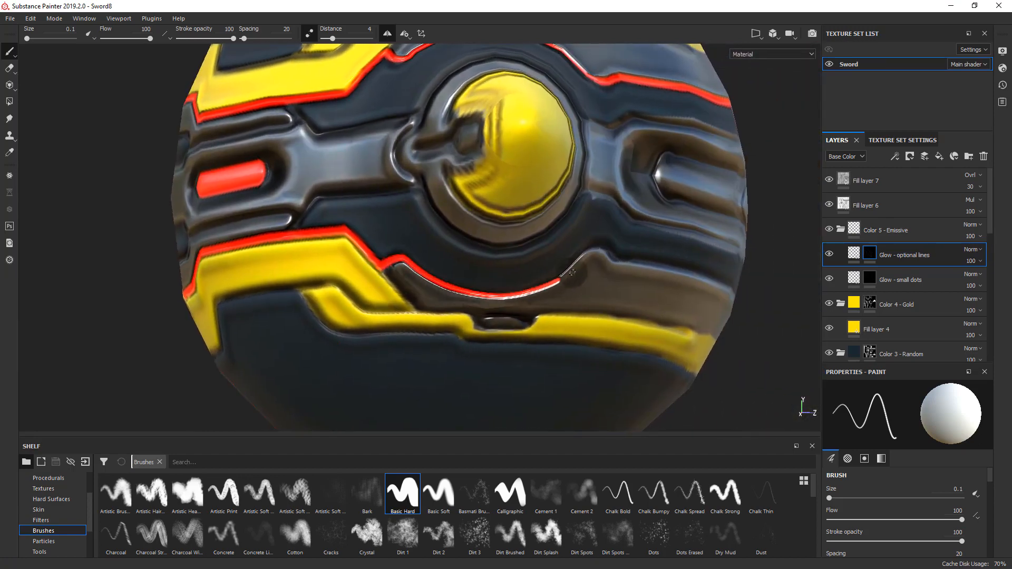
pyautogui.moveTo(610, 241)
pyautogui.keyDown('alt'); pyautogui.mouseDown()
pyautogui.moveTo(518, 233)
pyautogui.moveTo(379, 255)
pyautogui.moveTo(408, 247)
pyautogui.mouseUp(); pyautogui.keyUp('alt')
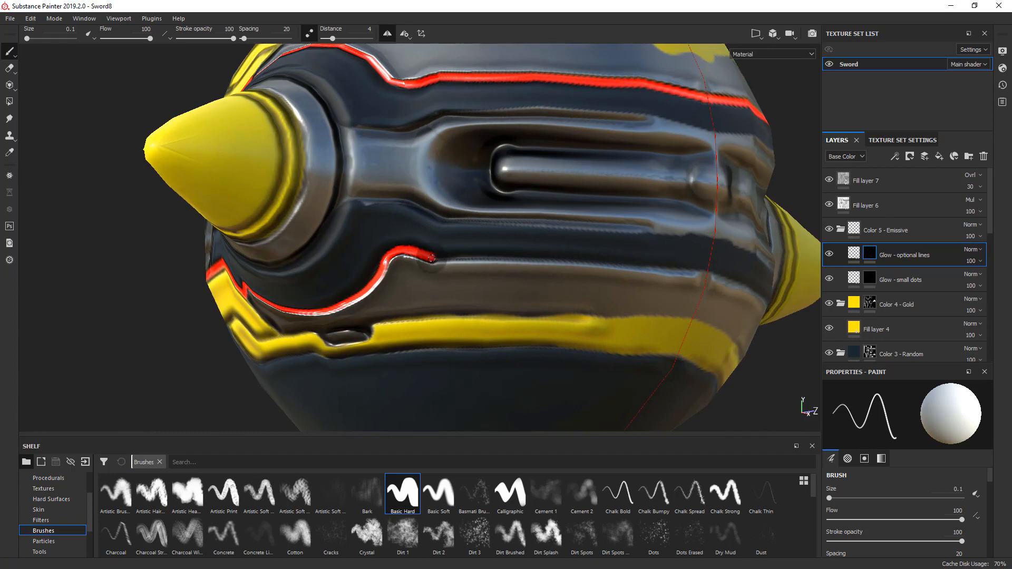
pyautogui.keyDown('shift'); pyautogui.click(504, 258); pyautogui.keyUp('shift')
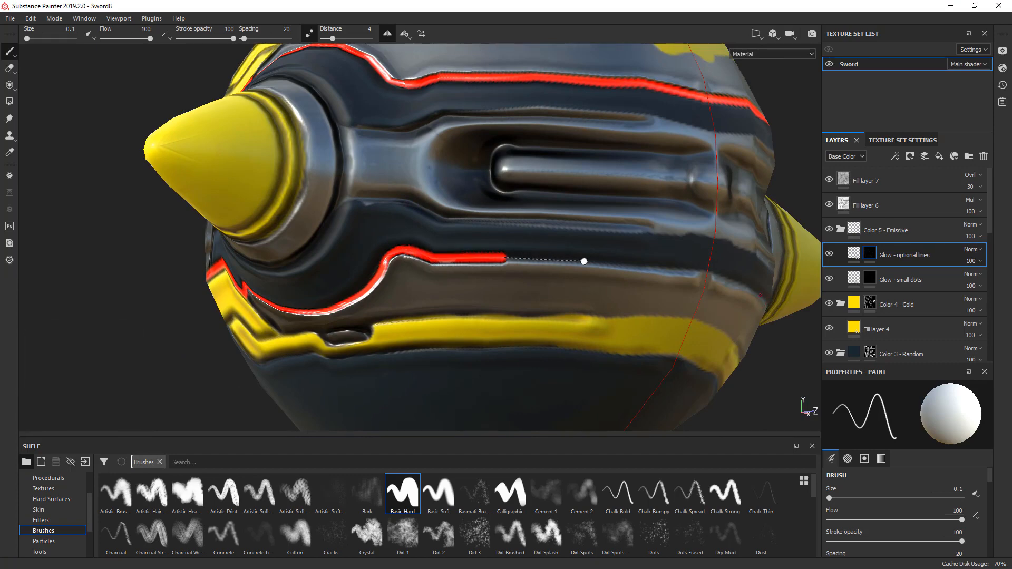
pyautogui.keyDown('shift'); pyautogui.click(584, 261); pyautogui.keyUp('shift')
pyautogui.keyDown('shift'); pyautogui.click(707, 274); pyautogui.keyUp('shift')
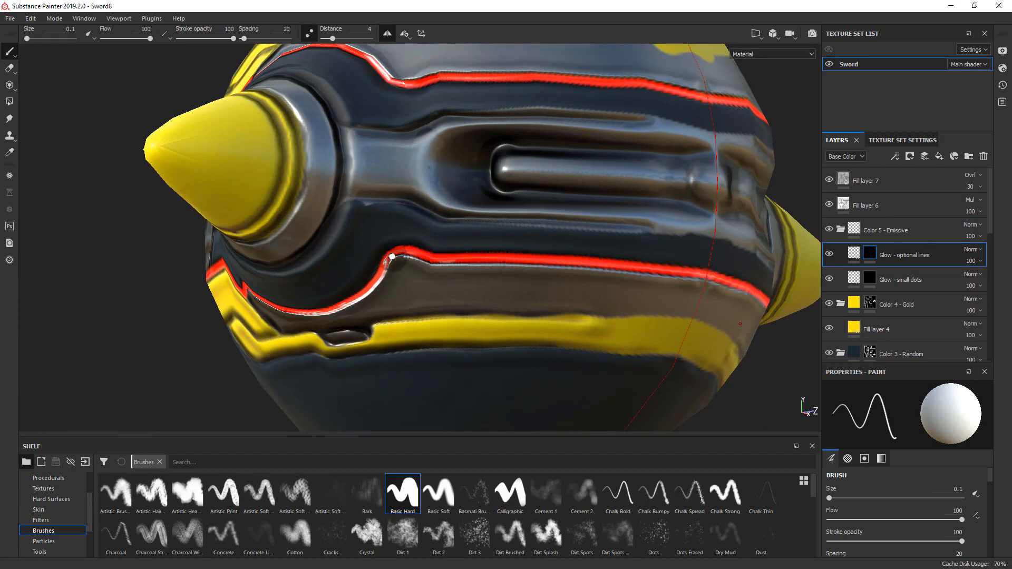
# - Try a straight red glow line across the base of the gold spike, where it meets the metal collar
pyautogui.keyDown('alt'); pyautogui.moveTo(394, 260); pyautogui.dragTo(322, 250, button='right'); pyautogui.keyUp('alt')
pyautogui.moveTo(322, 251)
pyautogui.keyDown('alt'); pyautogui.mouseDown()
pyautogui.moveTo(500, 274)
pyautogui.moveTo(271, 317)
pyautogui.moveTo(200, 358)
pyautogui.mouseUp(); pyautogui.keyUp('alt')
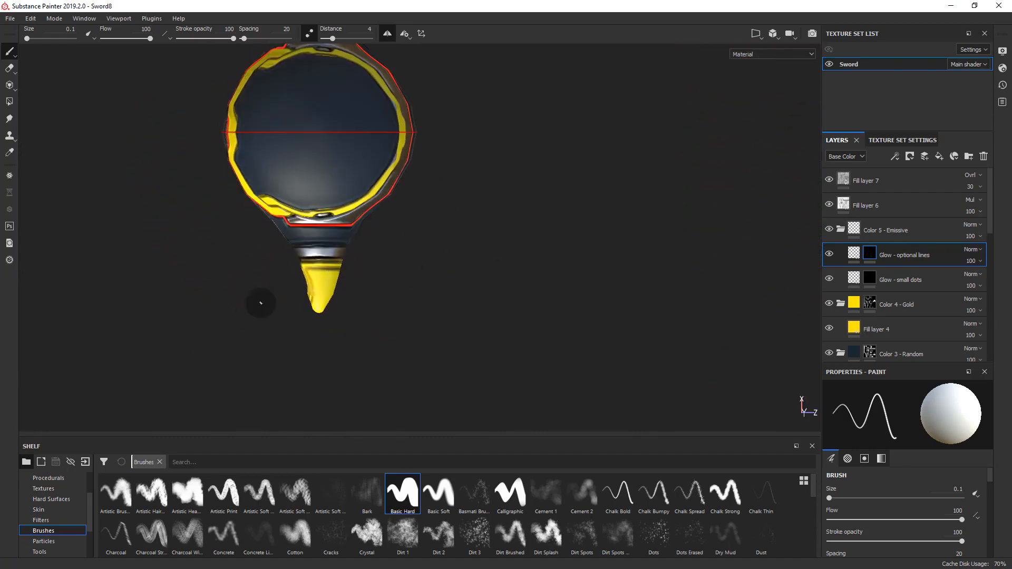
pyautogui.scroll(5, 289, 258)
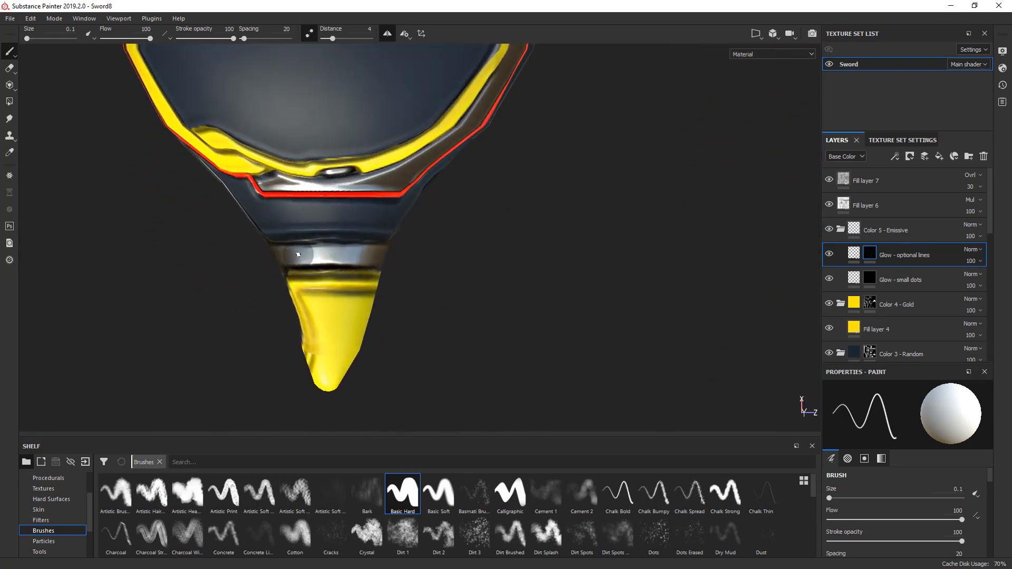
pyautogui.scroll(3, 299, 254)
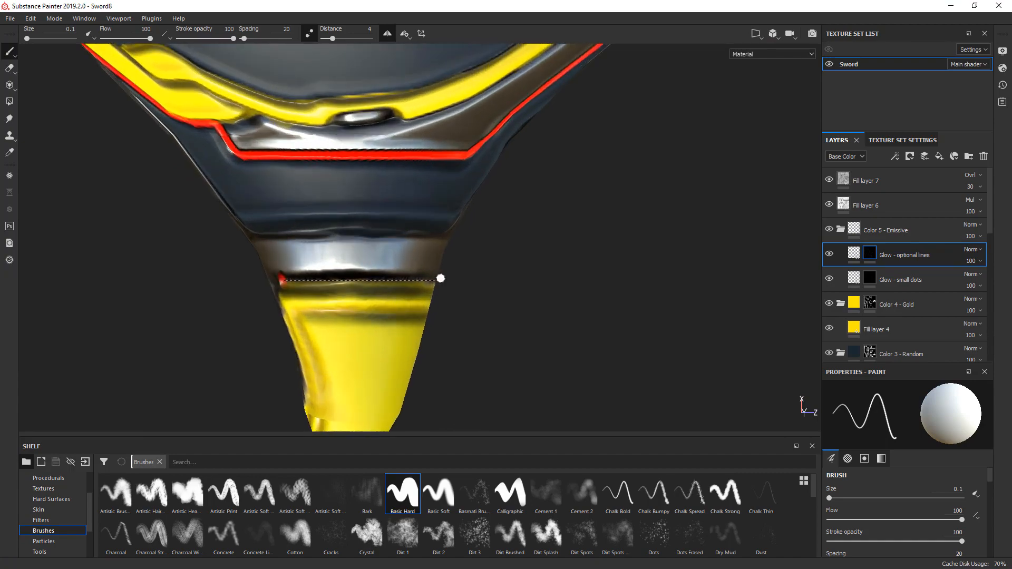
pyautogui.keyDown('shift'); pyautogui.click(441, 278); pyautogui.keyUp('shift')
pyautogui.moveTo(459, 287)
pyautogui.keyDown('alt'); pyautogui.mouseDown()
pyautogui.moveTo(254, 170)
pyautogui.moveTo(278, 232)
pyautogui.moveTo(280, 278)
pyautogui.moveTo(375, 190)
pyautogui.moveTo(666, 208)
pyautogui.moveTo(264, 289)
pyautogui.moveTo(323, 258)
pyautogui.moveTo(346, 260)
pyautogui.mouseUp(); pyautogui.keyUp('alt')
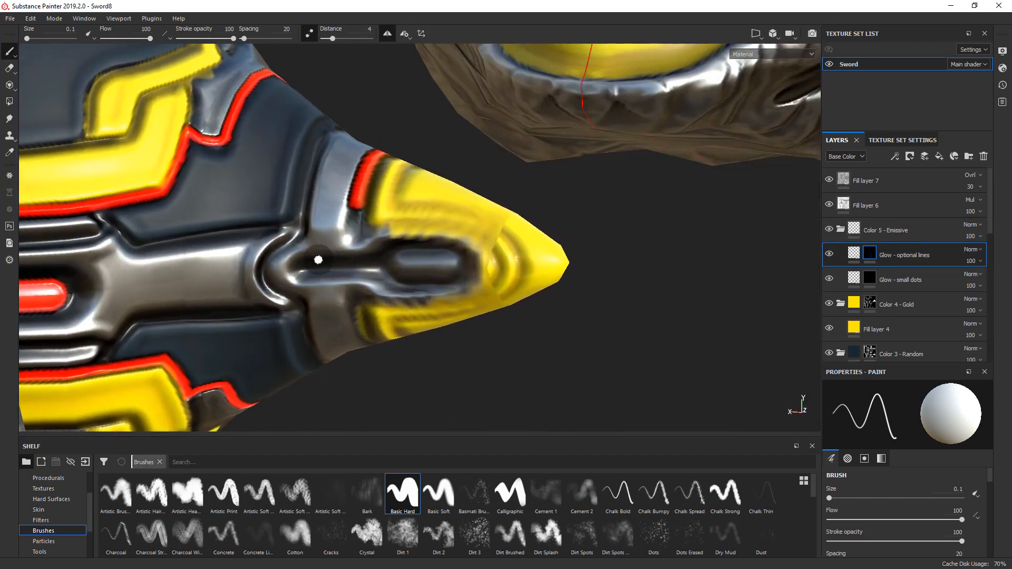
pyautogui.hotkey('ctrl', 'z')
pyautogui.hotkey('ctrl', 'z')
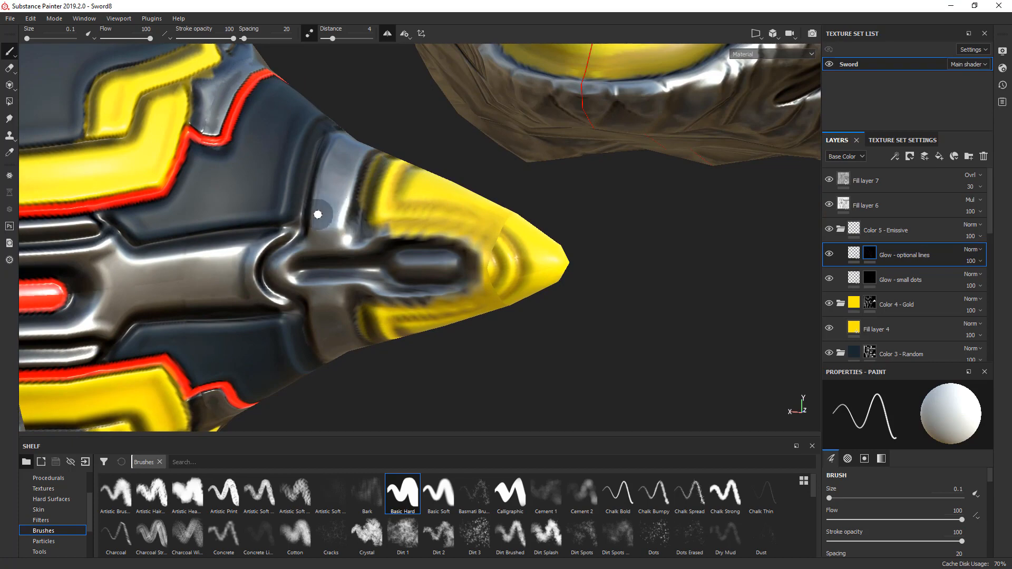
pyautogui.keyDown('alt'); pyautogui.moveTo(308, 204); pyautogui.dragTo(434, 199); pyautogui.keyUp('alt')
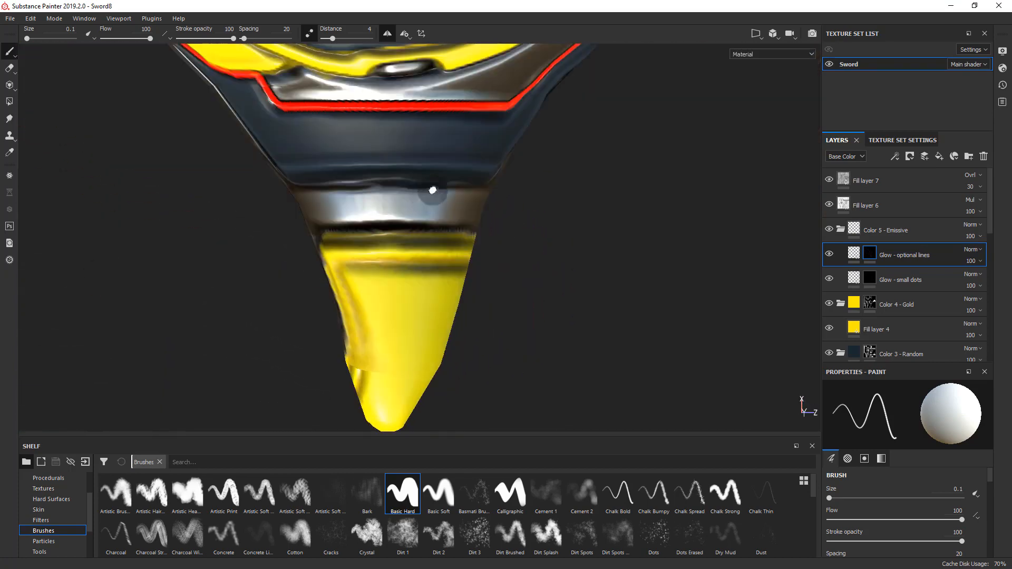
# - Paint a red glow line along the metal collar's edge at the spike's base and around the curved metal arch in the middle
pyautogui.keyDown('shift'); pyautogui.click(343, 177); pyautogui.keyUp('shift')
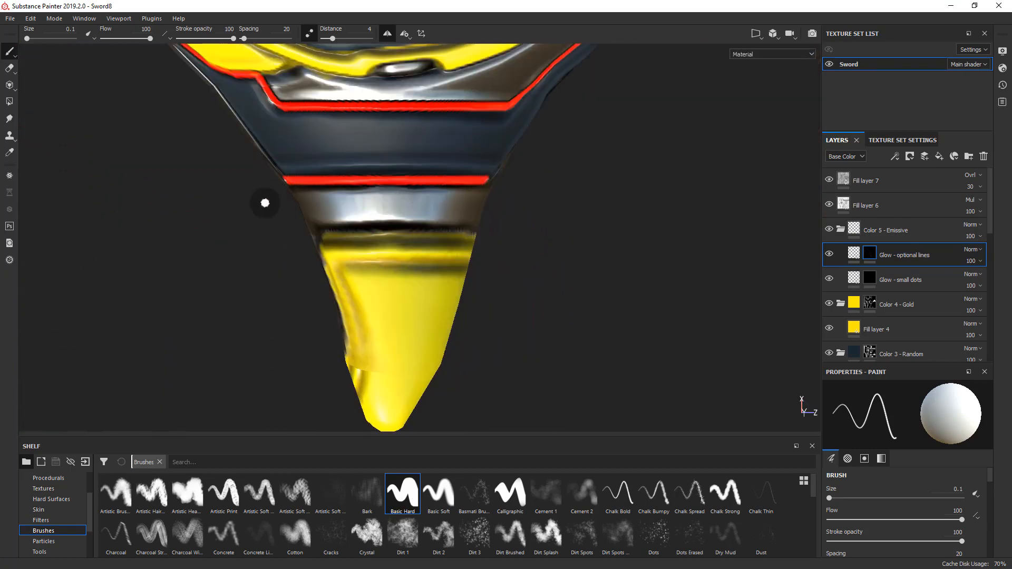
pyautogui.moveTo(265, 201)
pyautogui.keyDown('alt'); pyautogui.mouseDown()
pyautogui.moveTo(450, 86)
pyautogui.moveTo(406, 174)
pyautogui.mouseUp(); pyautogui.keyUp('alt')
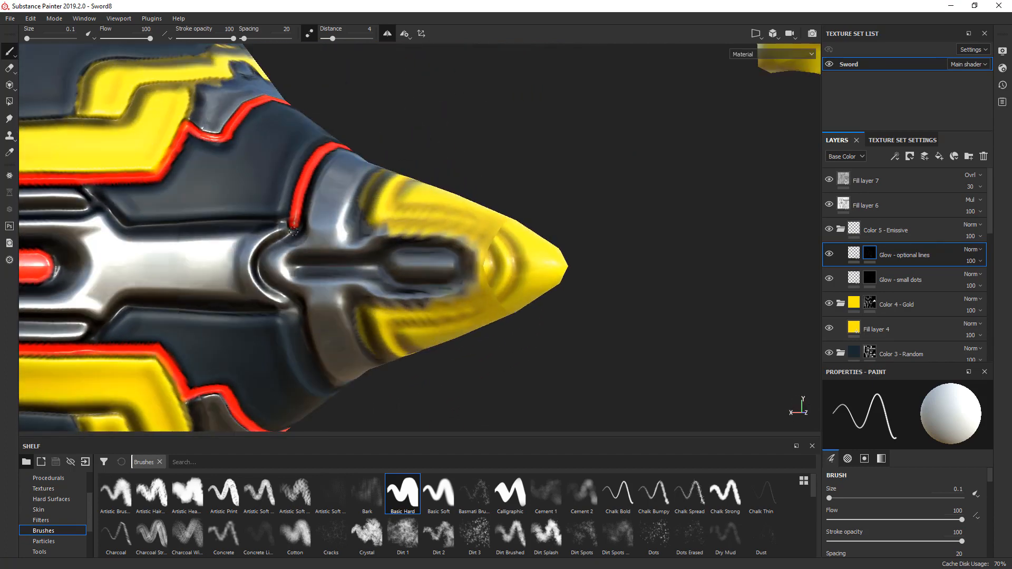
pyautogui.moveTo(293, 232)
pyautogui.mouseDown()
pyautogui.moveTo(256, 258)
pyautogui.moveTo(256, 280)
pyautogui.moveTo(267, 297)
pyautogui.moveTo(301, 303)
pyautogui.mouseUp()
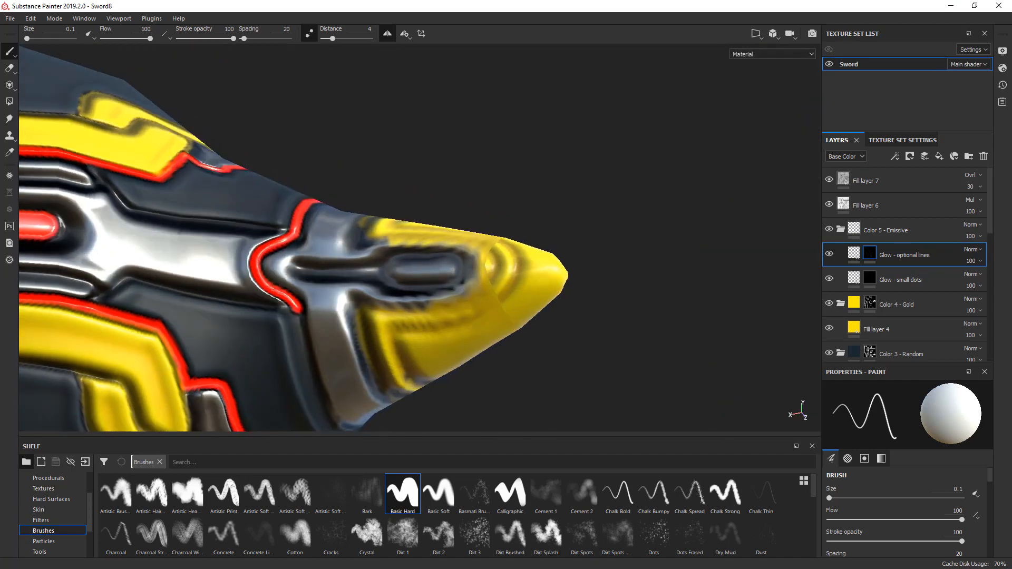
# - Continue the red glow line from the arch along the other half of the collar's edge and around the spike's far side
pyautogui.keyDown('alt'); pyautogui.moveTo(304, 330); pyautogui.dragTo(366, 245, button='middle'); pyautogui.keyUp('alt')
pyautogui.keyDown('alt'); pyautogui.moveTo(366, 244); pyautogui.dragTo(364, 199); pyautogui.keyUp('alt')
pyautogui.keyDown('alt'); pyautogui.moveTo(378, 269); pyautogui.dragTo(387, 196); pyautogui.keyUp('alt')
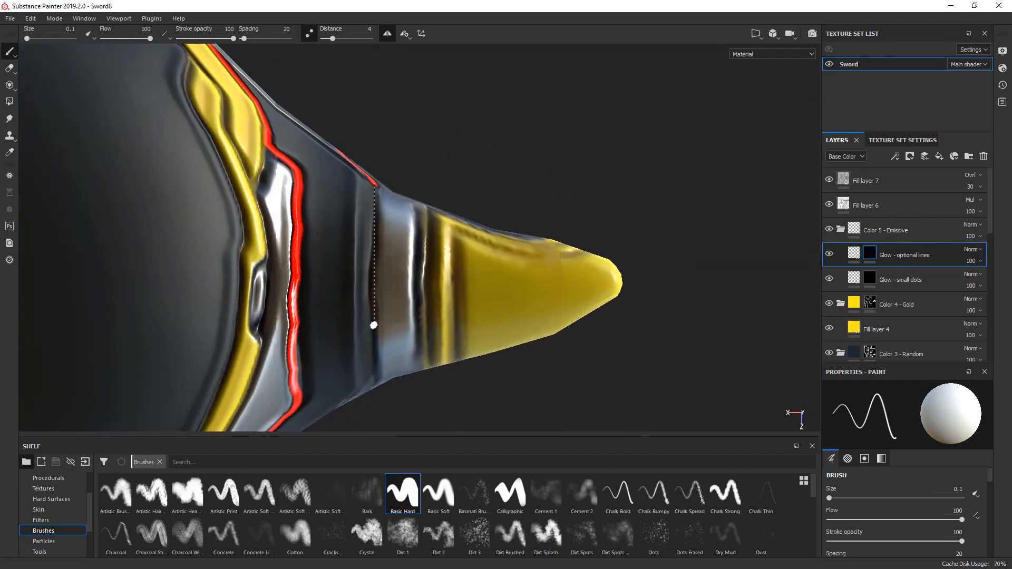
pyautogui.keyDown('shift'); pyautogui.click(374, 371); pyautogui.keyUp('shift')
# - Try to bridge the gap in the collar's red glow line across the rear metal bar with one straight stroke
pyautogui.moveTo(387, 275)
pyautogui.keyDown('alt'); pyautogui.mouseDown()
pyautogui.moveTo(234, 292)
pyautogui.moveTo(7, 423)
pyautogui.mouseUp(); pyautogui.keyUp('alt')
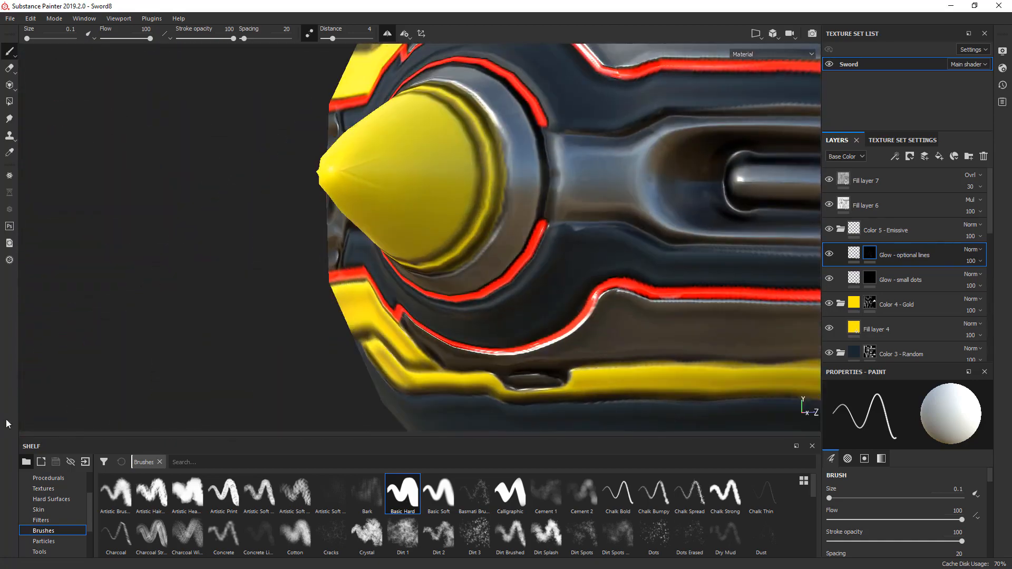
pyautogui.keyDown('alt'); pyautogui.moveTo(435, 163); pyautogui.dragTo(373, 169); pyautogui.keyUp('alt')
pyautogui.keyDown('alt'); pyautogui.moveTo(372, 169); pyautogui.dragTo(465, 174, button='right'); pyautogui.keyUp('alt')
pyautogui.keyDown('alt'); pyautogui.moveTo(466, 174); pyautogui.dragTo(446, 173); pyautogui.keyUp('alt')
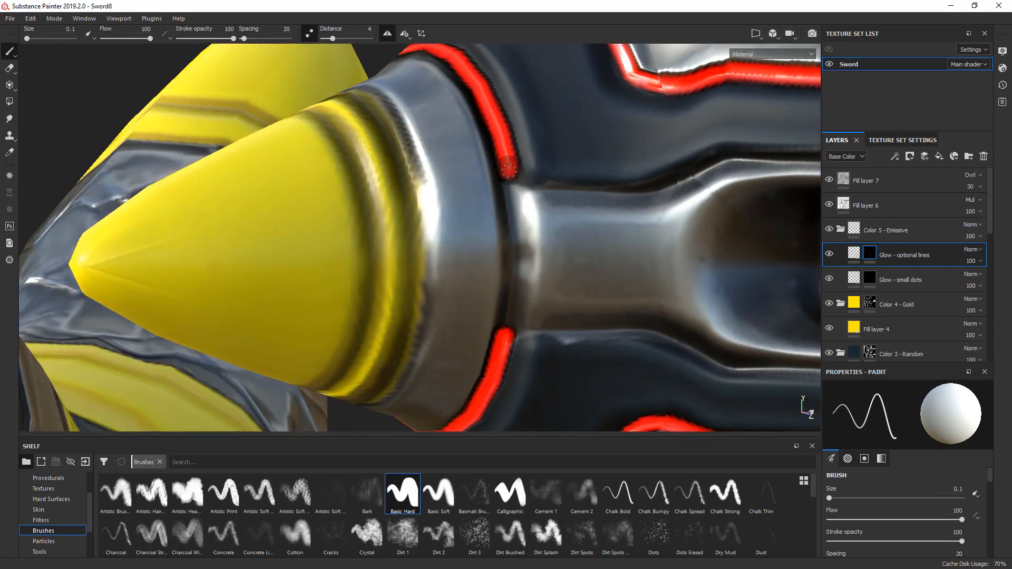
pyautogui.keyDown('shift'); pyautogui.click(508, 329); pyautogui.keyUp('shift')
pyautogui.scroll(-3, 510, 178)
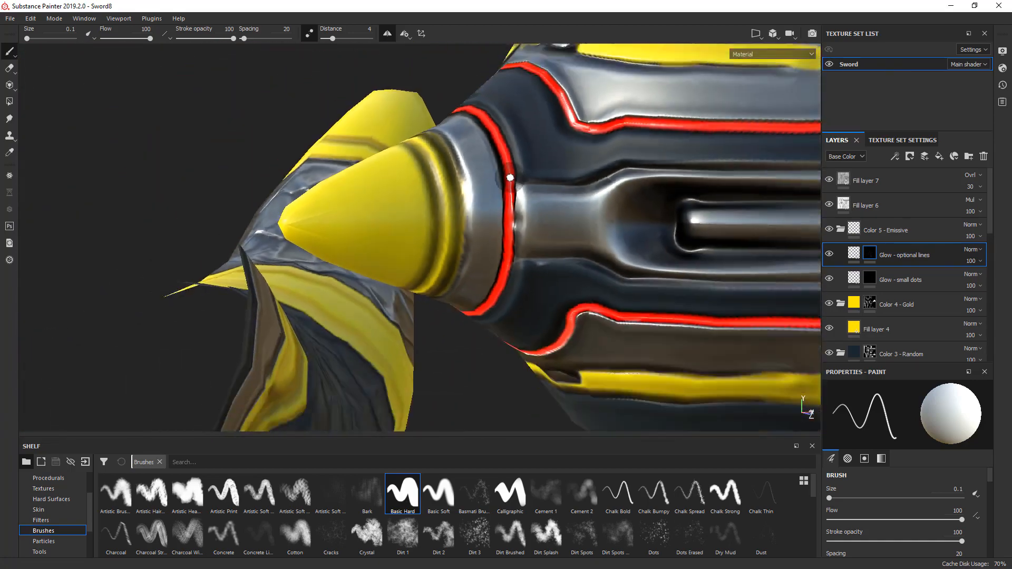
# - Undo the last gap stroke and close the collar's red glow line across the rear metal bar with short straight segments
pyautogui.scroll(-4, 510, 178)
pyautogui.moveTo(510, 177)
pyautogui.keyDown('alt'); pyautogui.mouseDown()
pyautogui.moveTo(441, 169)
pyautogui.moveTo(454, 168)
pyautogui.mouseUp(); pyautogui.keyUp('alt')
pyautogui.scroll(3, 510, 177)
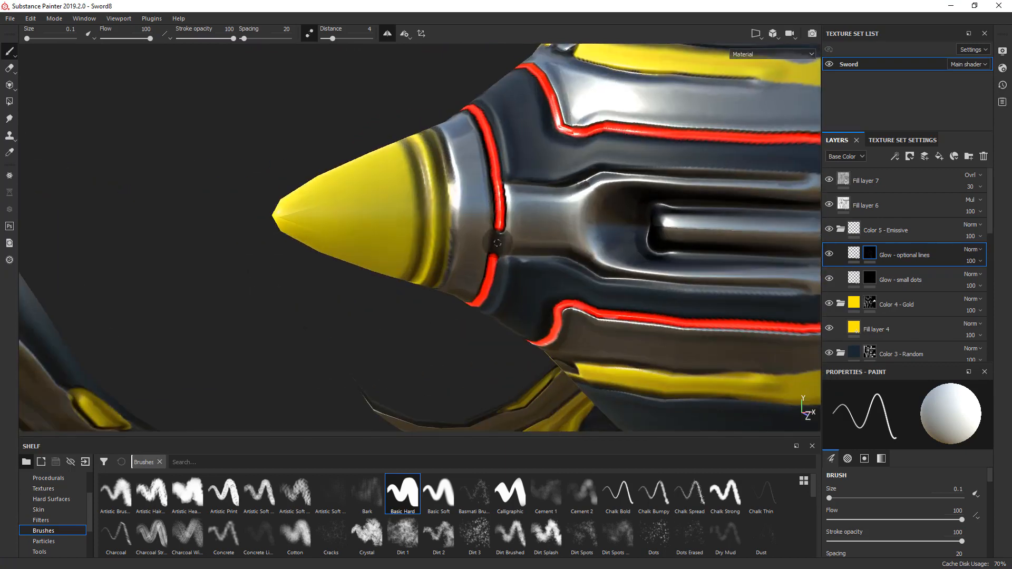
pyautogui.moveTo(498, 243); pyautogui.dragTo(491, 262)
pyautogui.hotkey('ctrl', 'z')
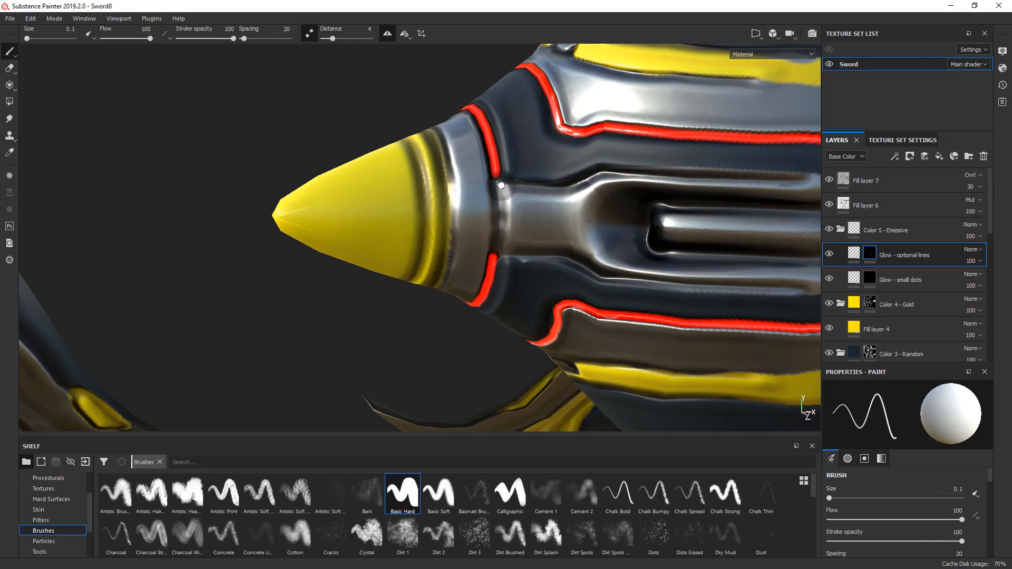
pyautogui.keyDown('shift'); pyautogui.click(500, 216); pyautogui.keyUp('shift')
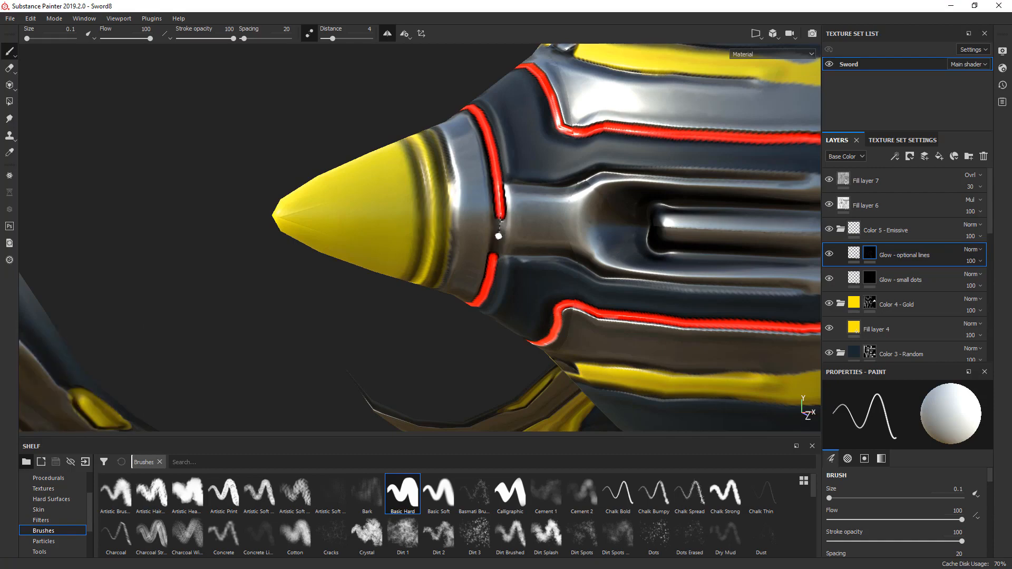
pyautogui.scroll(-10, 528, 100)
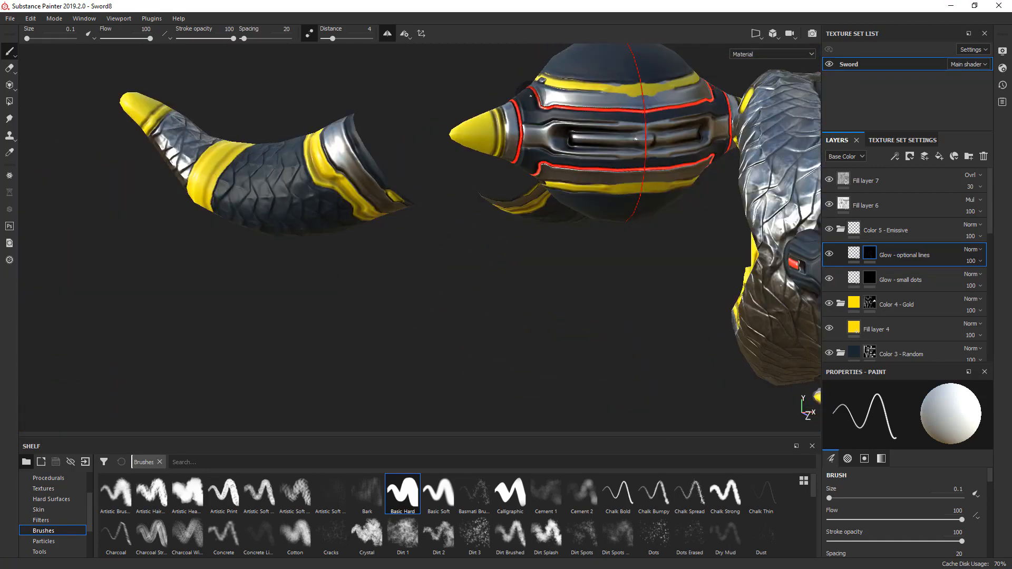
# - Paint a glow along the small oval inset on the gold spike in the mask of the "Glow - small dots" layer
pyautogui.keyDown('alt'); pyautogui.moveTo(528, 101); pyautogui.dragTo(255, 140); pyautogui.keyUp('alt')
pyautogui.scroll(6, 191, 186)
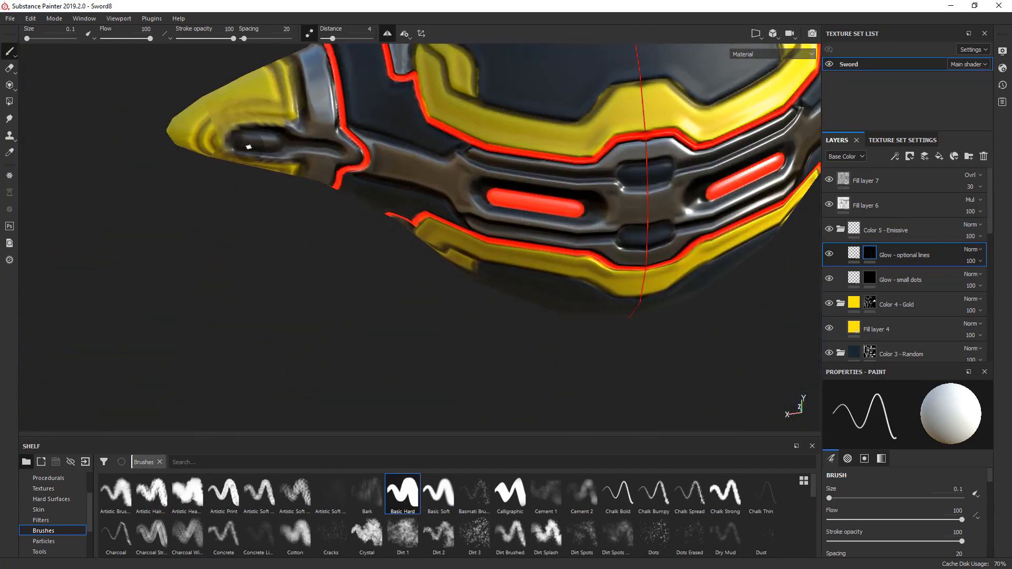
pyautogui.click(876, 276)
pyautogui.scroll(4, 253, 138)
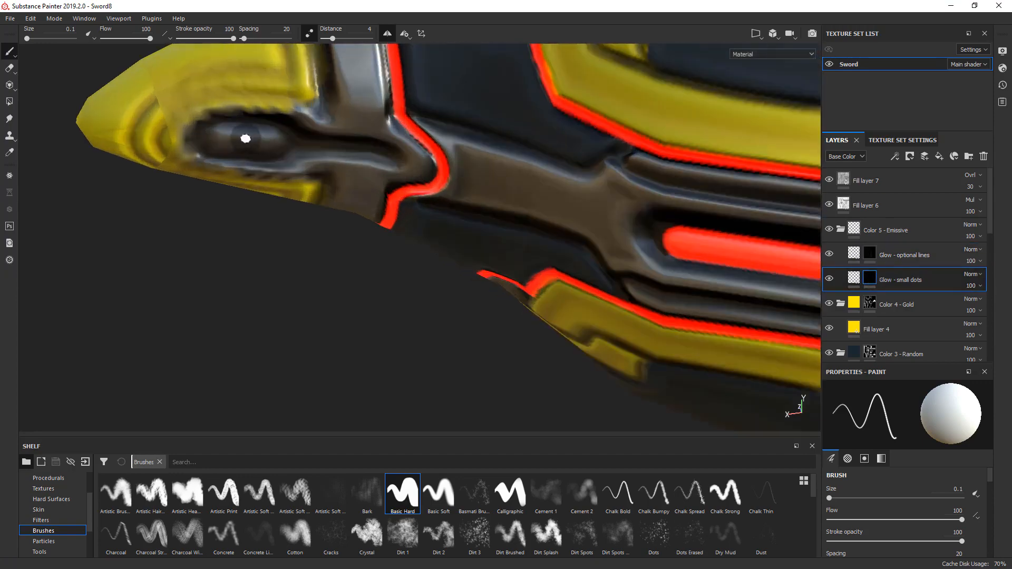
pyautogui.keyDown('alt'); pyautogui.moveTo(247, 138); pyautogui.dragTo(260, 101); pyautogui.keyUp('alt')
pyautogui.moveTo(221, 139)
pyautogui.mouseDown()
pyautogui.moveTo(270, 140)
pyautogui.moveTo(39, 156)
pyautogui.moveTo(3, 177)
pyautogui.moveTo(163, 229)
pyautogui.moveTo(220, 165)
pyautogui.moveTo(486, 229)
pyautogui.moveTo(488, 259)
pyautogui.moveTo(477, 229)
pyautogui.moveTo(390, 206)
pyautogui.moveTo(210, 187)
pyautogui.moveTo(285, 199)
pyautogui.moveTo(466, 197)
pyautogui.moveTo(252, 172)
pyautogui.moveTo(169, 174)
pyautogui.moveTo(694, 186)
pyautogui.moveTo(521, 177)
pyautogui.moveTo(440, 243)
pyautogui.mouseUp()
pyautogui.scroll(-5, 271, 138)
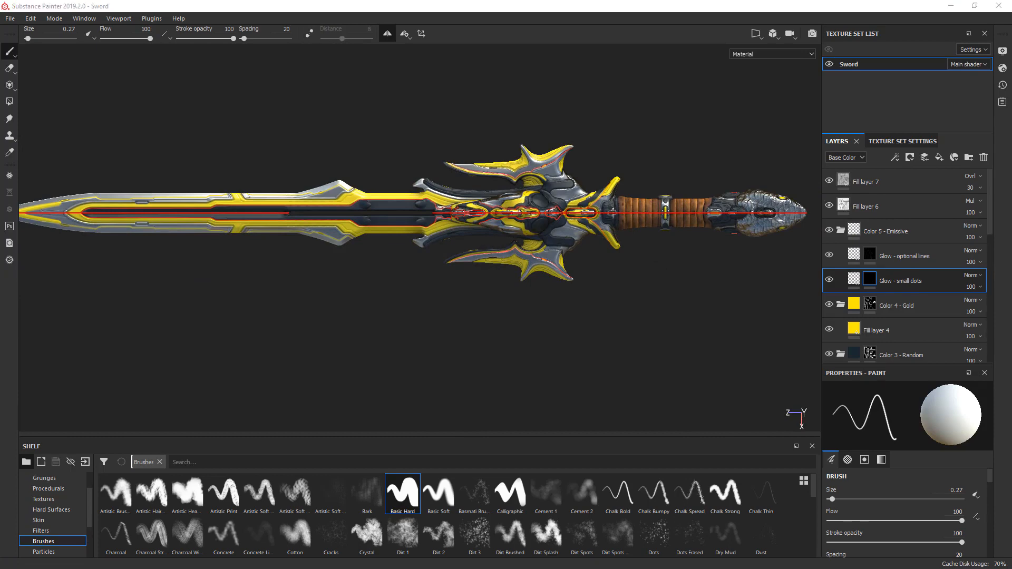
# - Search the smart materials for "gold" and add Gold Armor inside the Color 4 - Gold folder above Fill layer 4
pyautogui.scroll(5, 417, 211)
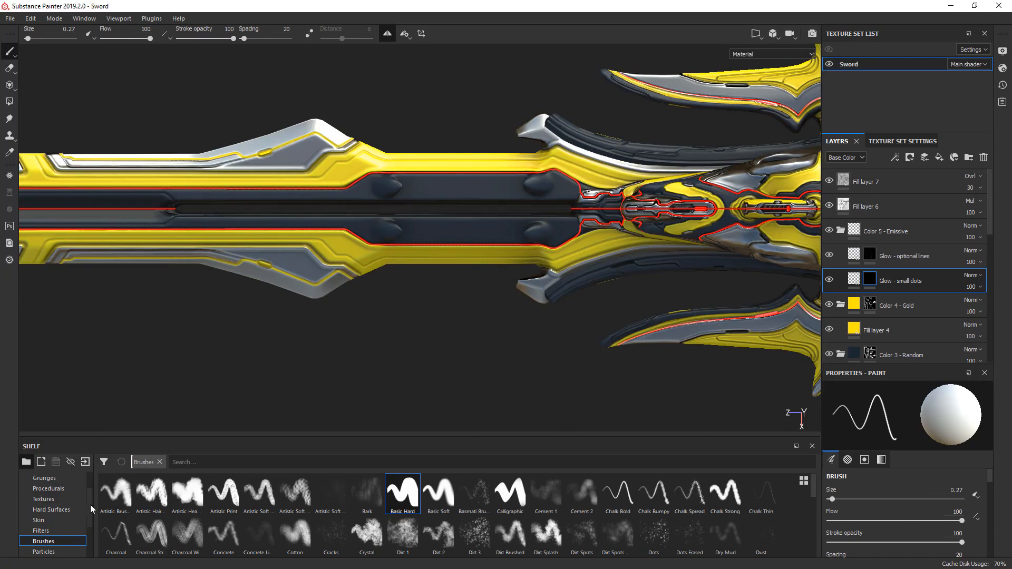
pyautogui.scroll(-3, 90, 507)
pyautogui.click(49, 539)
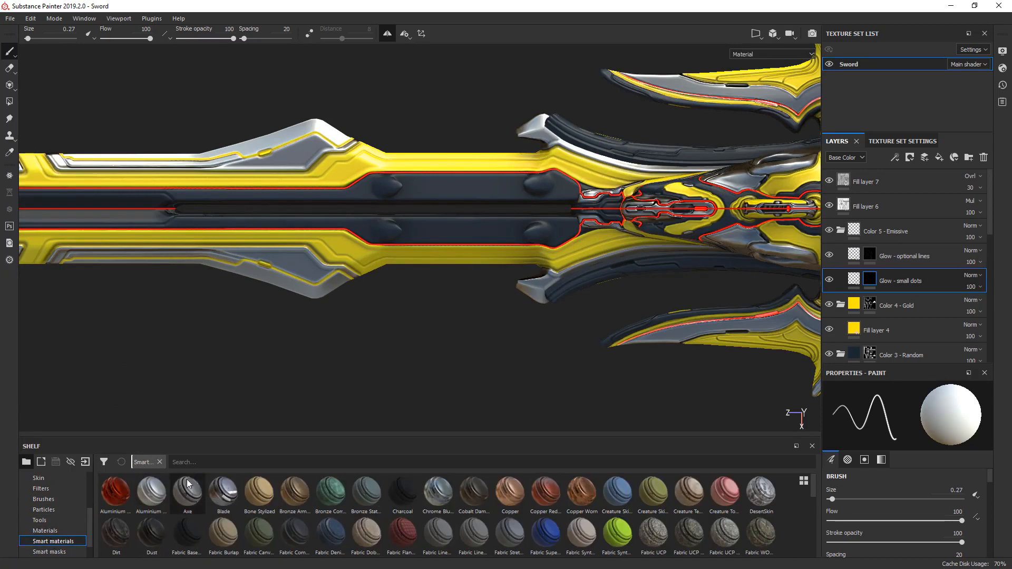
pyautogui.click(202, 462)
pyautogui.write('gold')
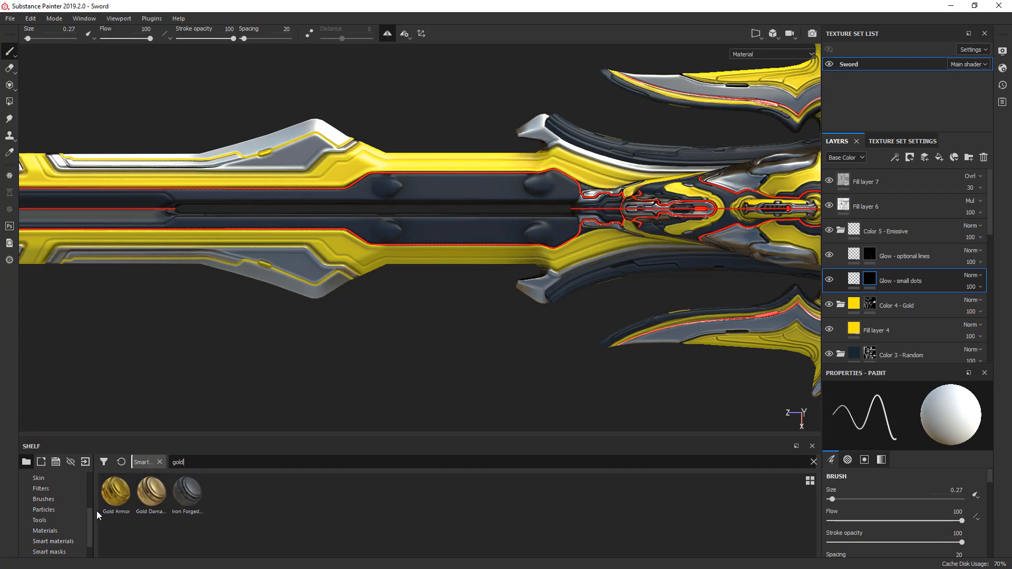
pyautogui.moveTo(104, 507); pyautogui.dragTo(877, 331)
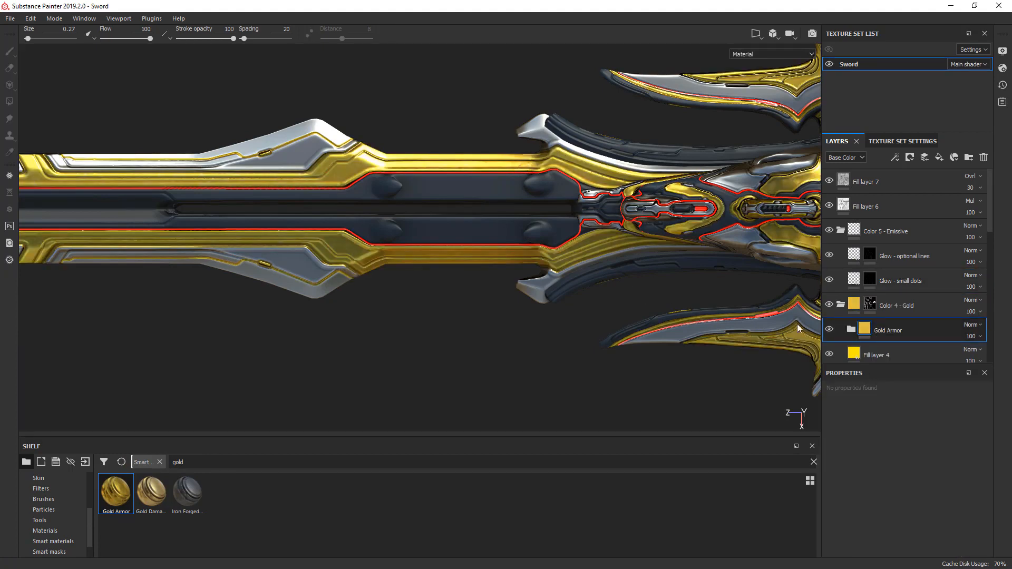
# - Set the roughness of Gold Armor's Base Metal layer to 0 while viewing the Roughness channel
pyautogui.click(851, 330)
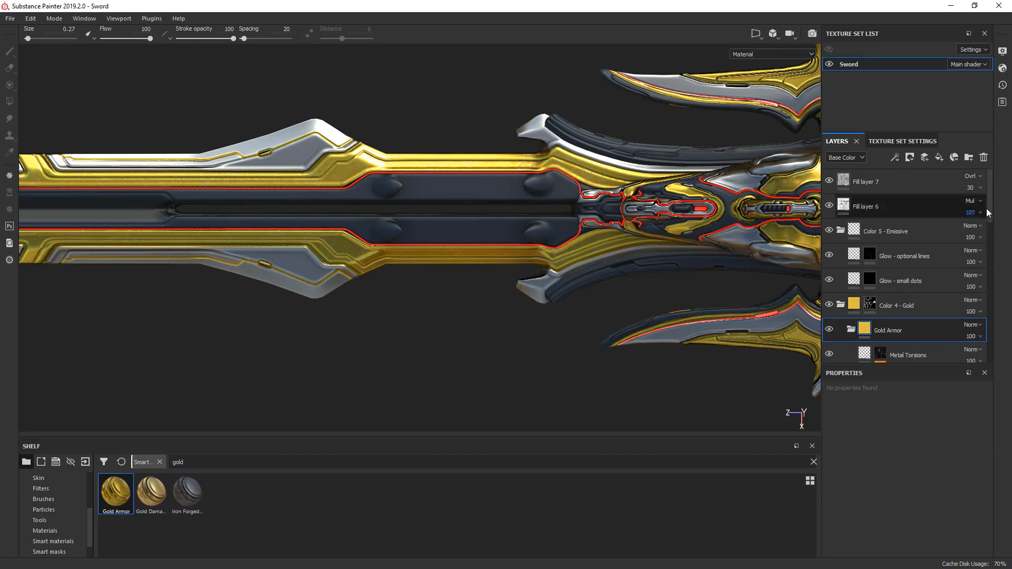
pyautogui.moveTo(992, 205); pyautogui.dragTo(991, 245)
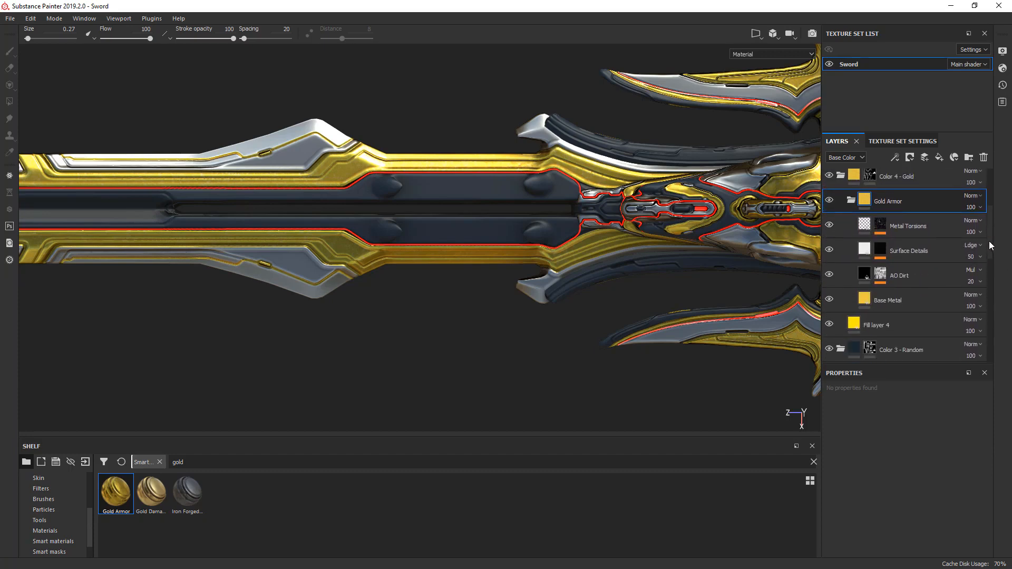
pyautogui.click(863, 303)
pyautogui.scroll(4, 375, 208)
pyautogui.keyDown('alt'); pyautogui.moveTo(610, 337); pyautogui.dragTo(671, 311); pyautogui.keyUp('alt')
pyautogui.press('c')
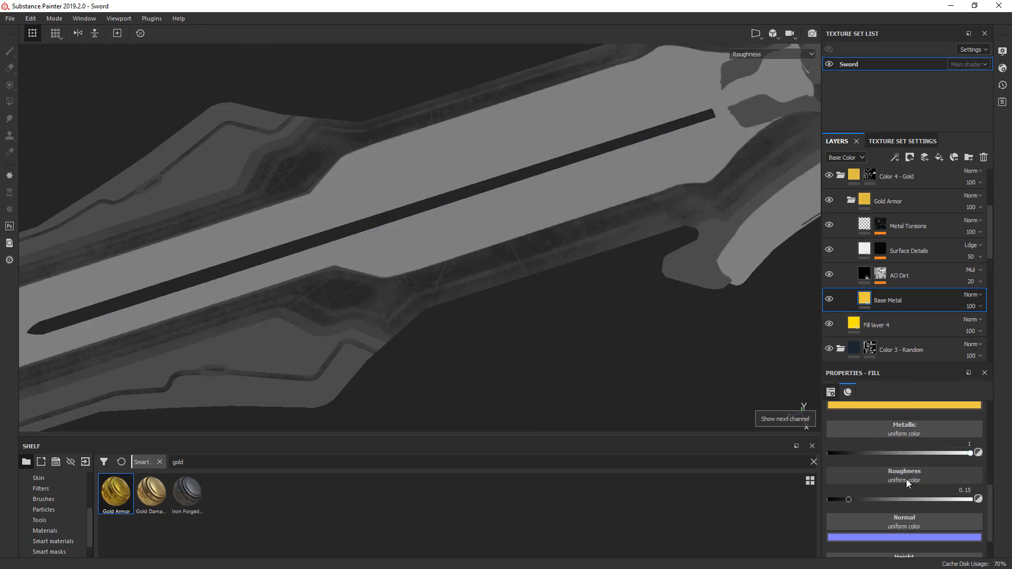
pyautogui.moveTo(848, 500); pyautogui.dragTo(840, 501)
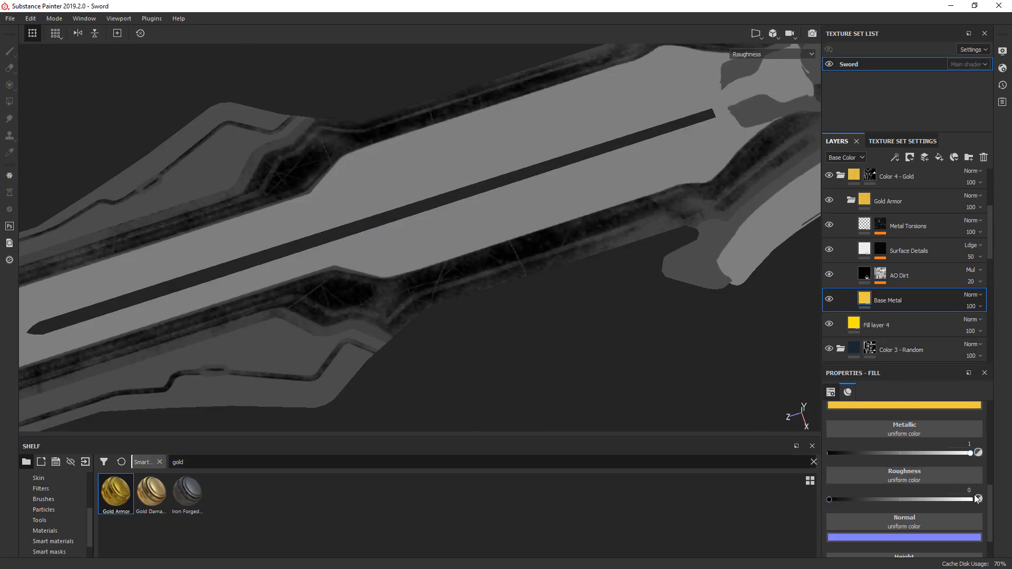
# - Return to the full material view and open the Base Metal layer's base color for editing
pyautogui.keyDown('alt'); pyautogui.moveTo(481, 395); pyautogui.dragTo(458, 398, button='middle'); pyautogui.keyUp('alt')
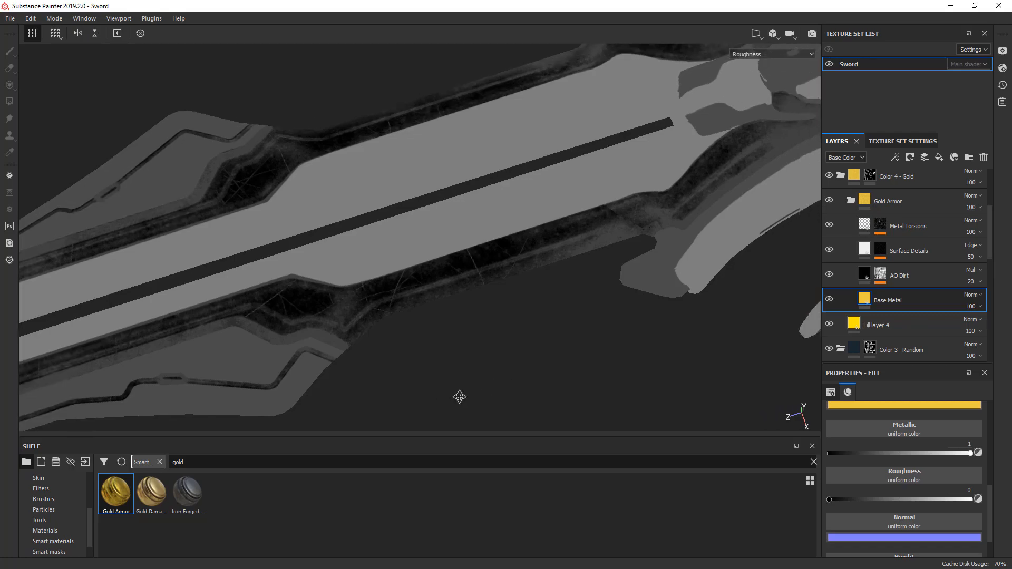
pyautogui.press('m')
pyautogui.moveTo(530, 347)
pyautogui.keyDown('alt'); pyautogui.mouseDown()
pyautogui.moveTo(521, 393)
pyautogui.moveTo(506, 339)
pyautogui.moveTo(508, 363)
pyautogui.mouseUp(); pyautogui.keyUp('alt')
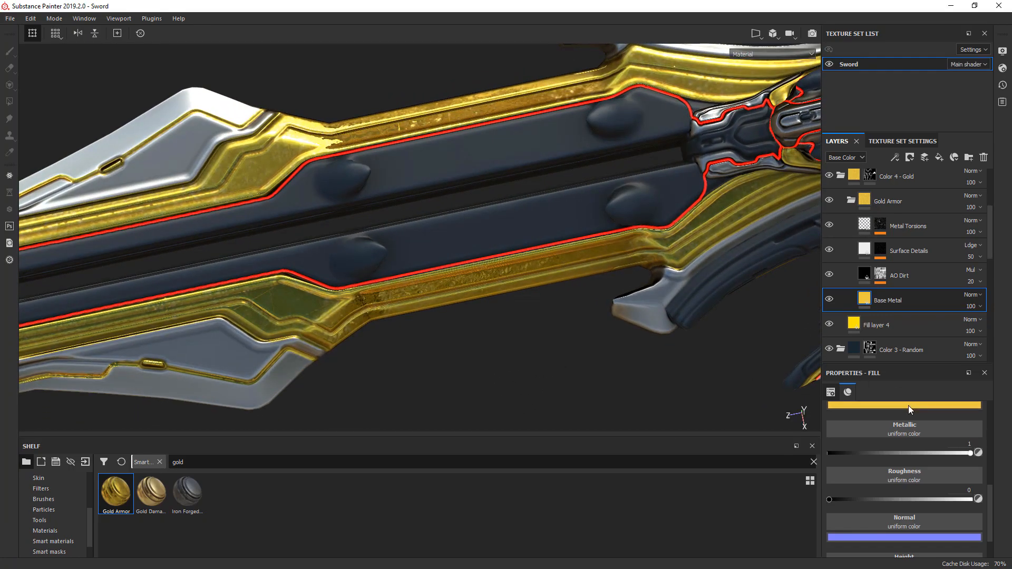
pyautogui.click(878, 405)
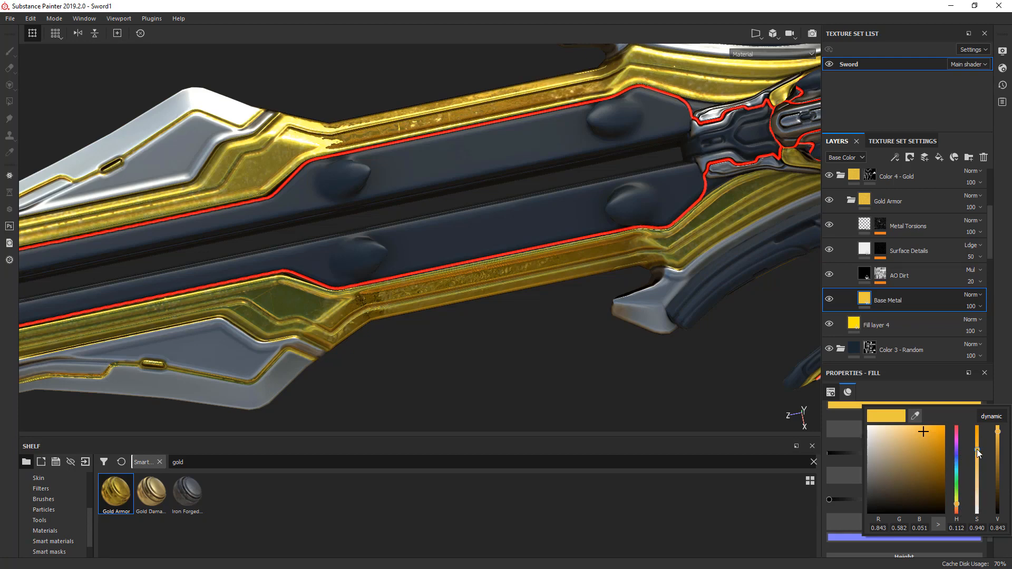
# - Mute the Gold Armor Base Metal base color by setting saturation to 0.616 and value to 0.639
pyautogui.moveTo(977, 449); pyautogui.dragTo(977, 483)
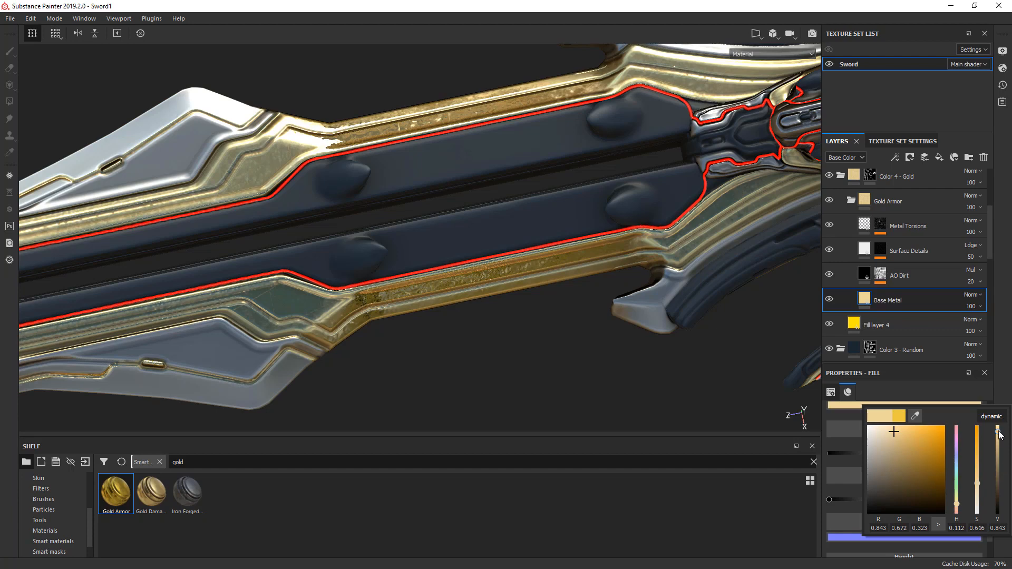
pyautogui.moveTo(999, 433); pyautogui.dragTo(999, 443)
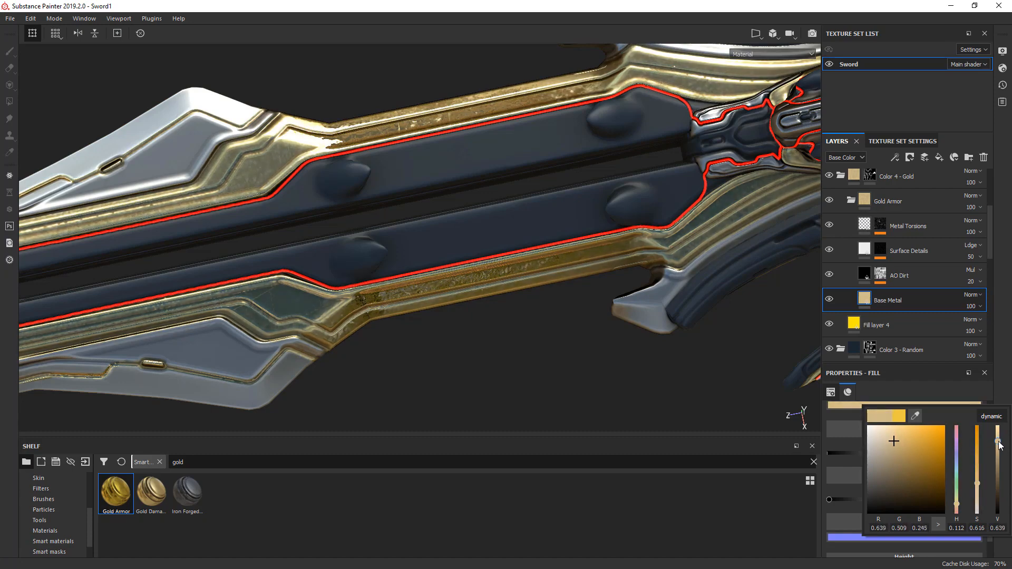
pyautogui.keyDown('alt'); pyautogui.moveTo(703, 220); pyautogui.dragTo(623, 216); pyautogui.keyUp('alt')
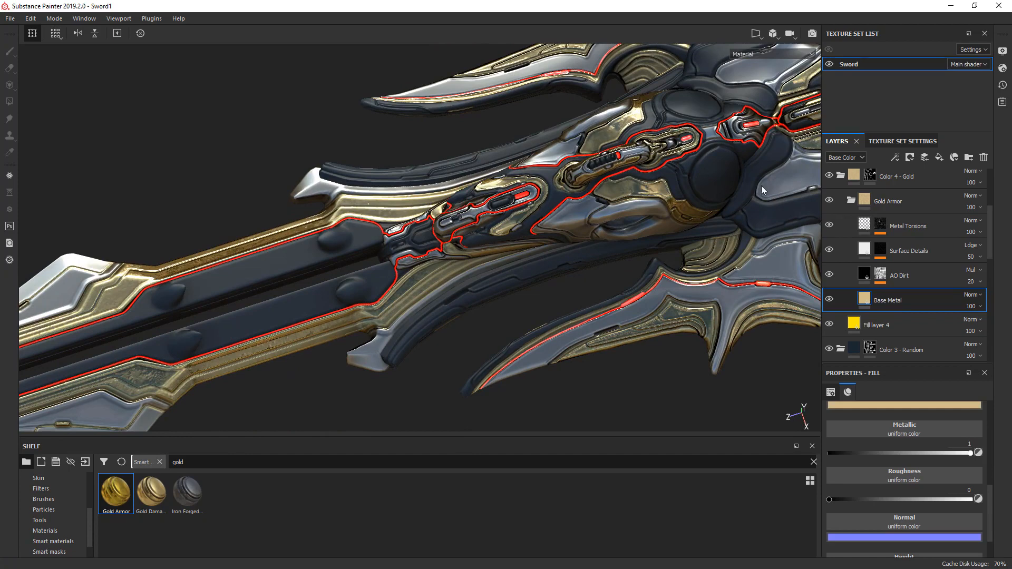
# - Set the emissive color of the "Glow - small dots" layer to white
pyautogui.scroll(-3, 991, 251)
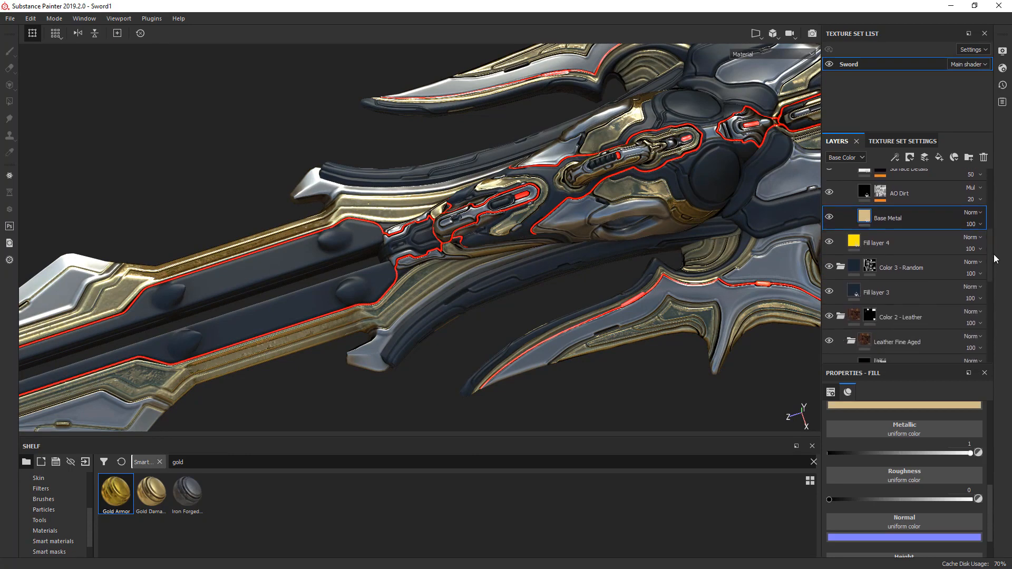
pyautogui.moveTo(997, 259); pyautogui.dragTo(997, 209)
pyautogui.click(854, 265)
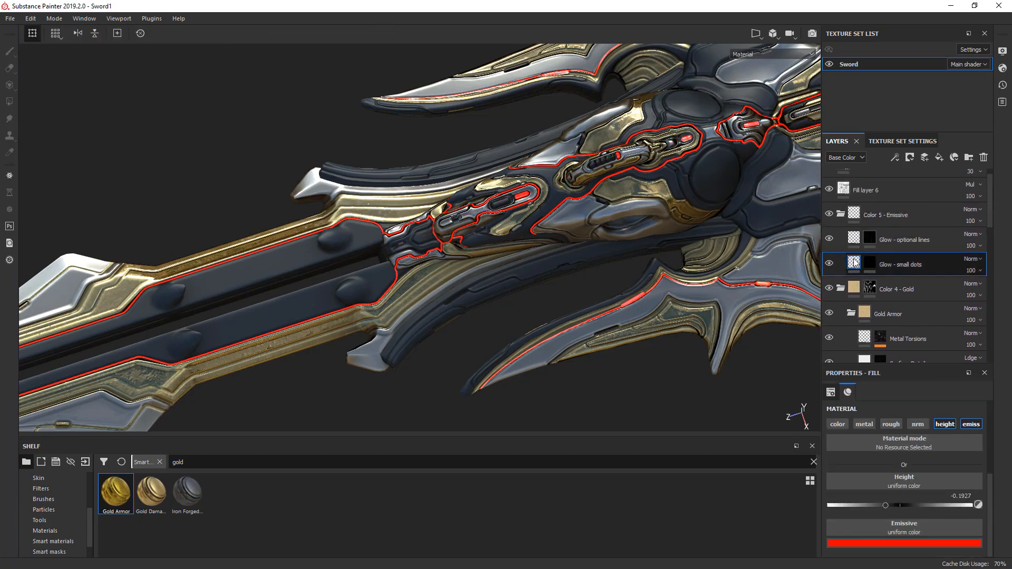
pyautogui.click(907, 543)
pyautogui.moveTo(885, 462); pyautogui.dragTo(846, 407)
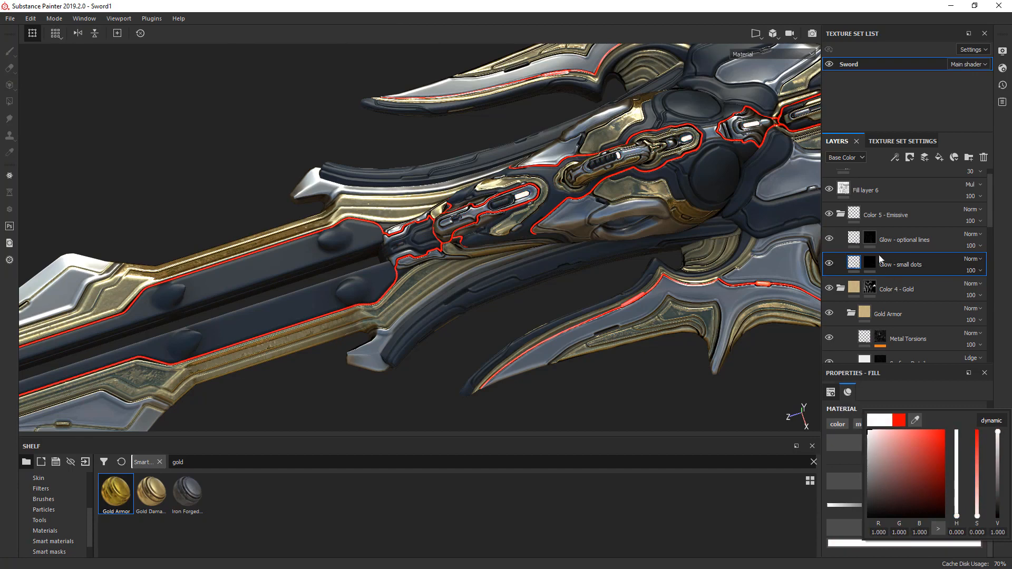
# - Set the emissive color of the "Glow - optional lines" layer to white
pyautogui.click(855, 241)
pyautogui.click(855, 242)
pyautogui.click(887, 544)
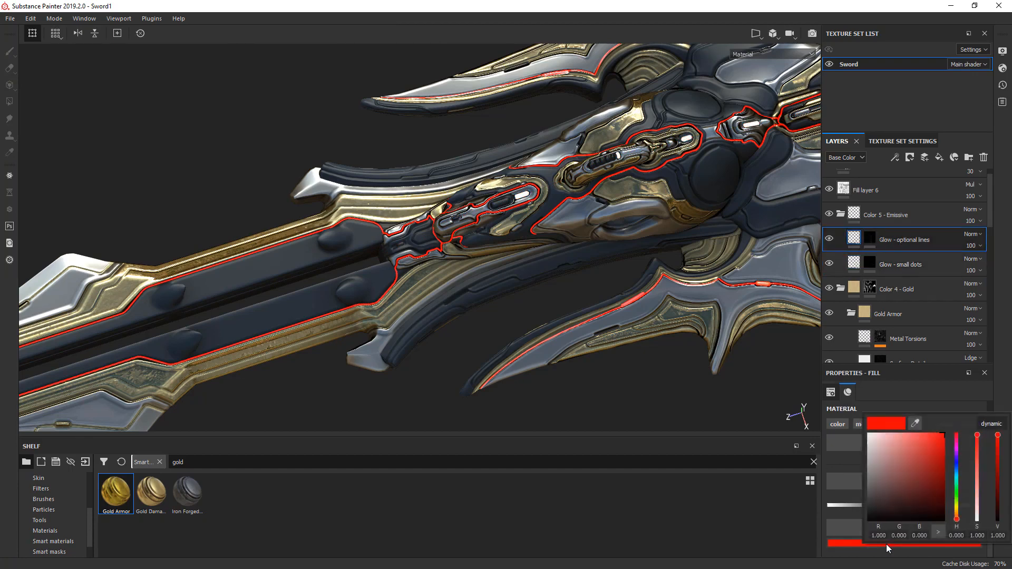
pyautogui.moveTo(890, 464); pyautogui.dragTo(864, 418)
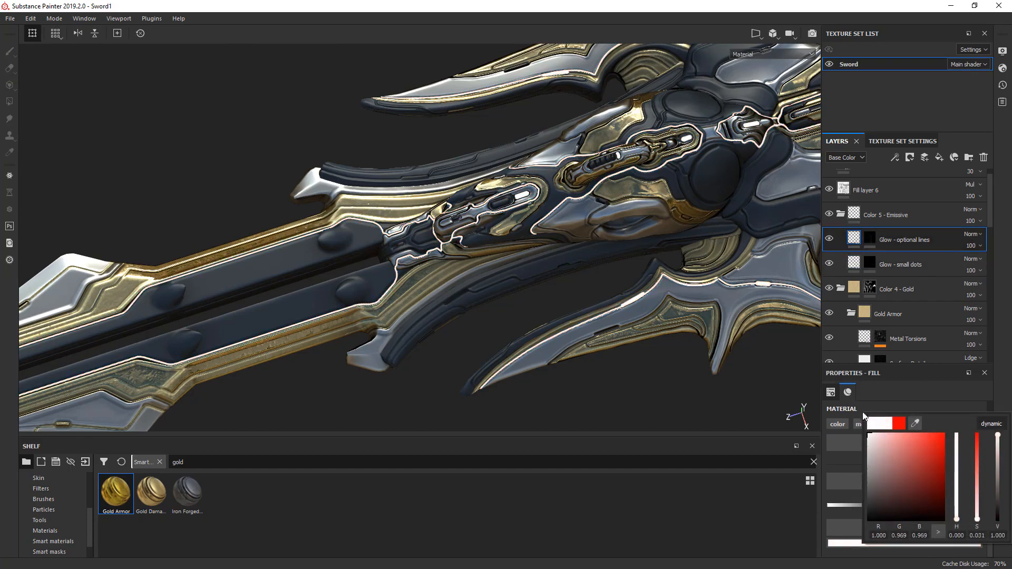
pyautogui.click(653, 381)
pyautogui.keyDown('alt'); pyautogui.moveTo(683, 373); pyautogui.dragTo(827, 266); pyautogui.keyUp('alt')
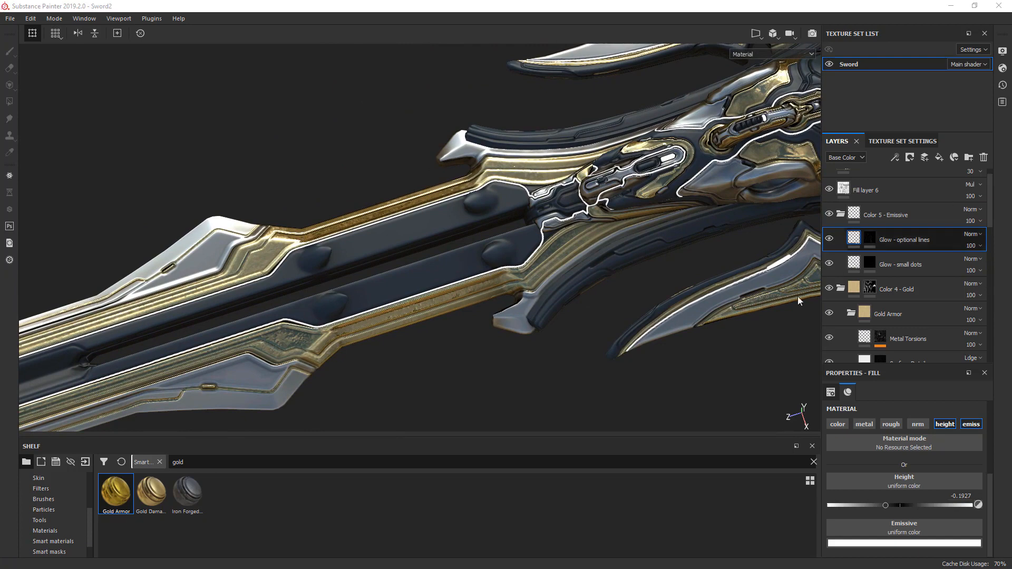
# - Show the alphas in the shelf and add Runes_chamferZone.png from the ref folder as a resource for import
pyautogui.keyDown('alt'); pyautogui.moveTo(122, 397); pyautogui.dragTo(545, 229); pyautogui.keyUp('alt')
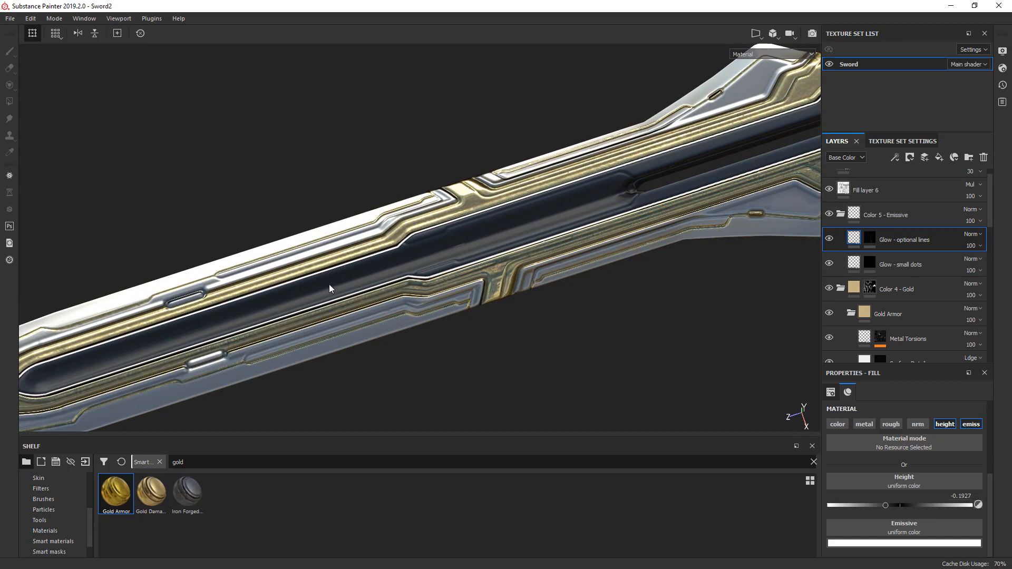
pyautogui.scroll(3, 88, 522)
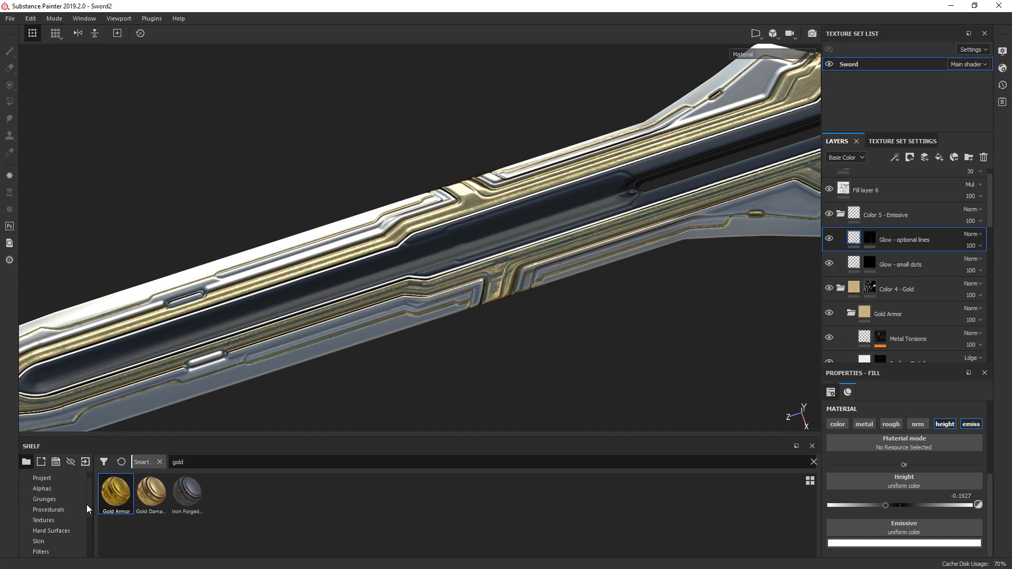
pyautogui.scroll(1, 86, 504)
pyautogui.click(53, 500)
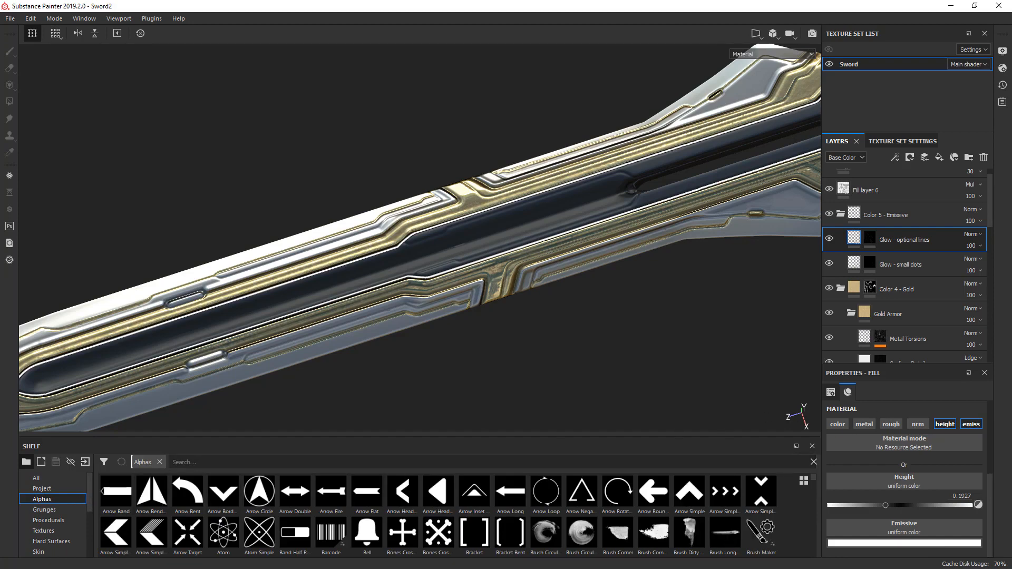
pyautogui.moveTo(1011, 182); pyautogui.dragTo(792, 161)
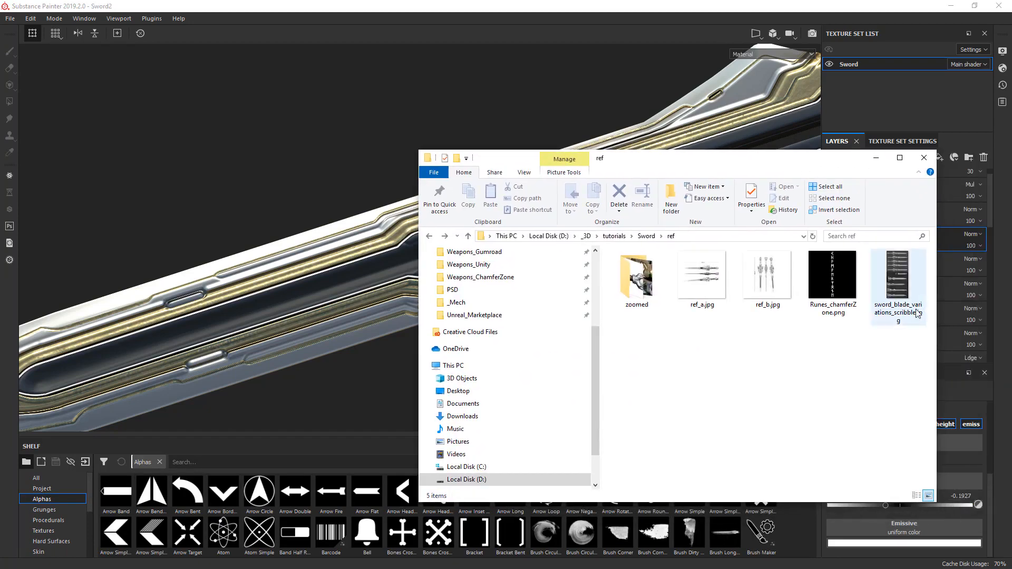
pyautogui.moveTo(827, 269)
pyautogui.mouseDown()
pyautogui.moveTo(832, 277)
pyautogui.moveTo(421, 446)
pyautogui.moveTo(303, 530)
pyautogui.mouseUp()
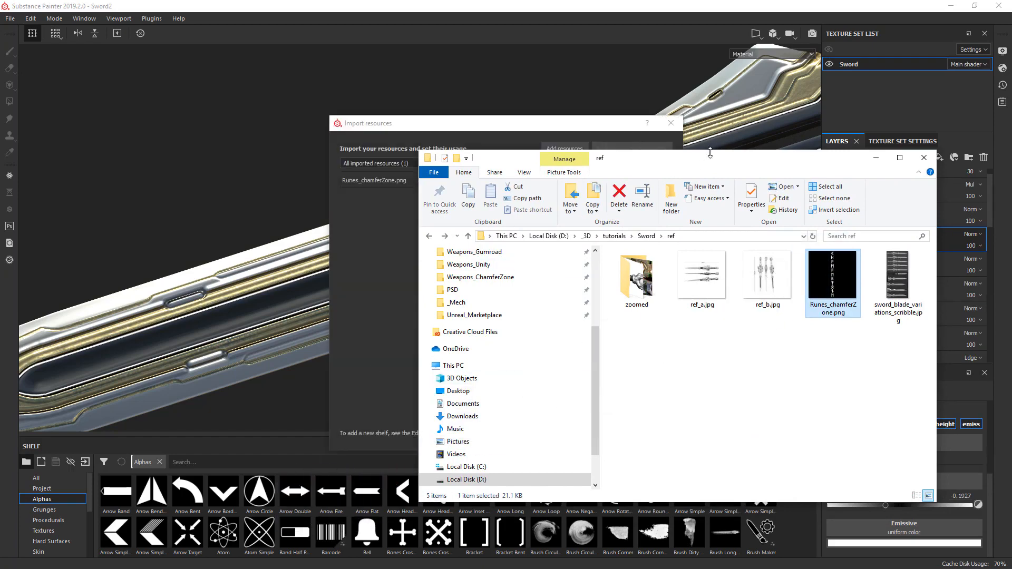
pyautogui.moveTo(697, 162); pyautogui.dragTo(1011, 157)
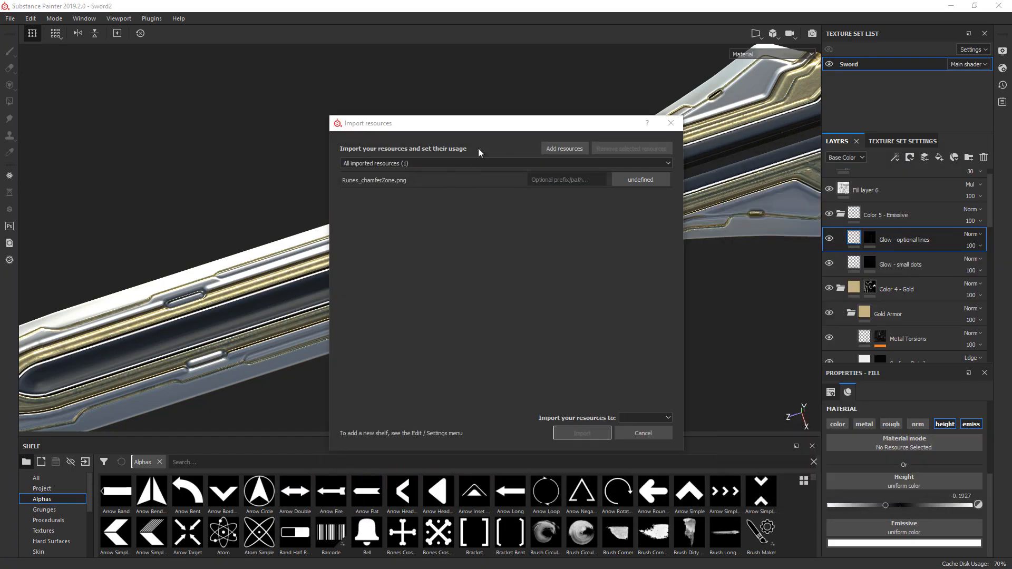
# - Import the runes image as an alpha into the current session and locate it among the alphas
pyautogui.click(639, 180)
pyautogui.click(638, 179)
pyautogui.click(648, 189)
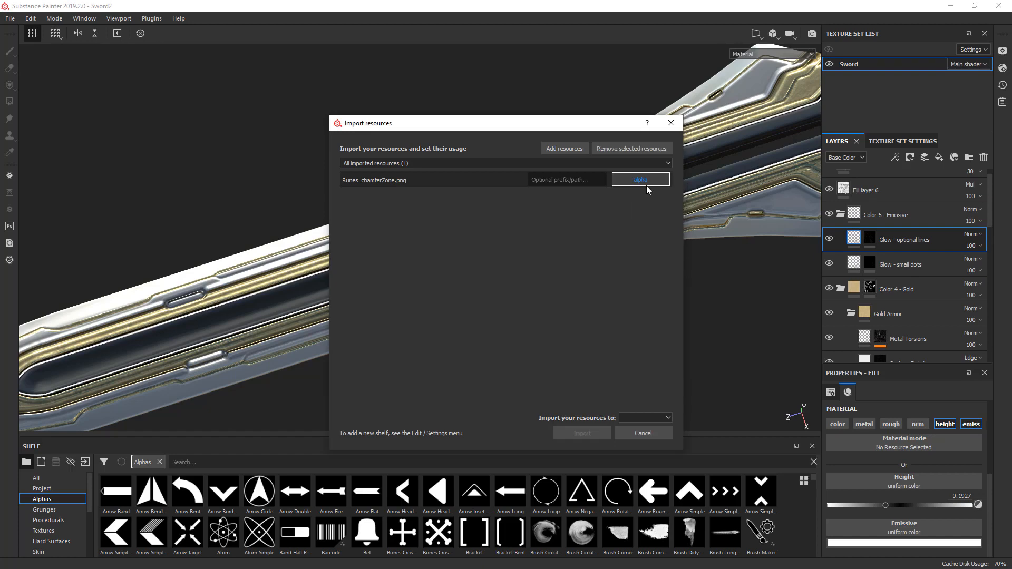
pyautogui.click(639, 418)
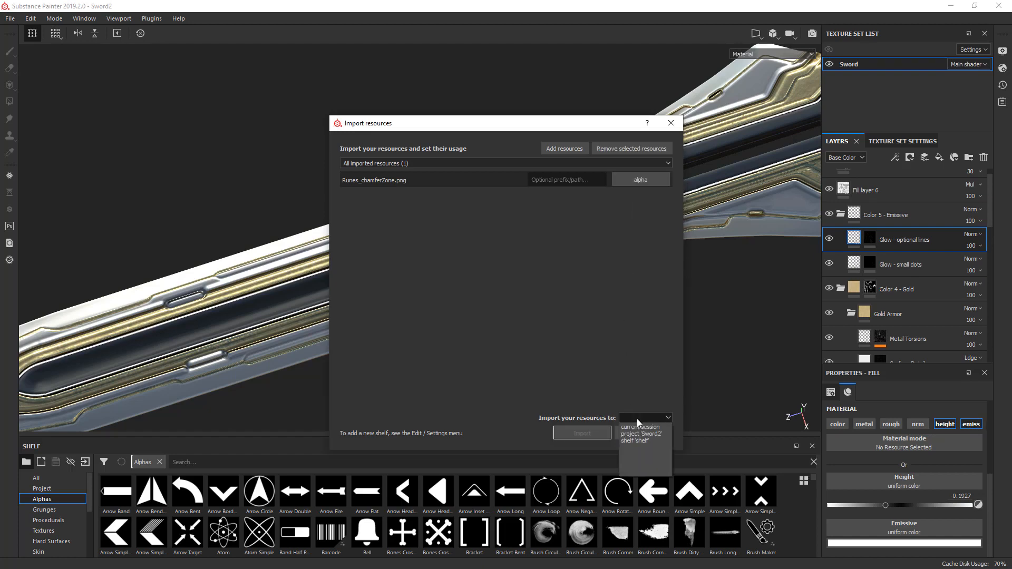
pyautogui.click(639, 427)
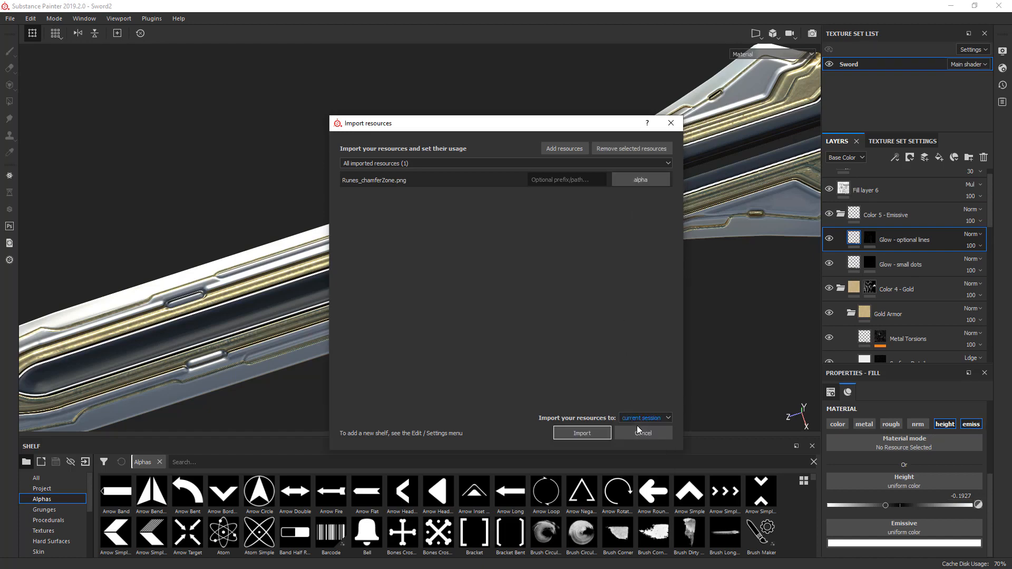
pyautogui.click(581, 434)
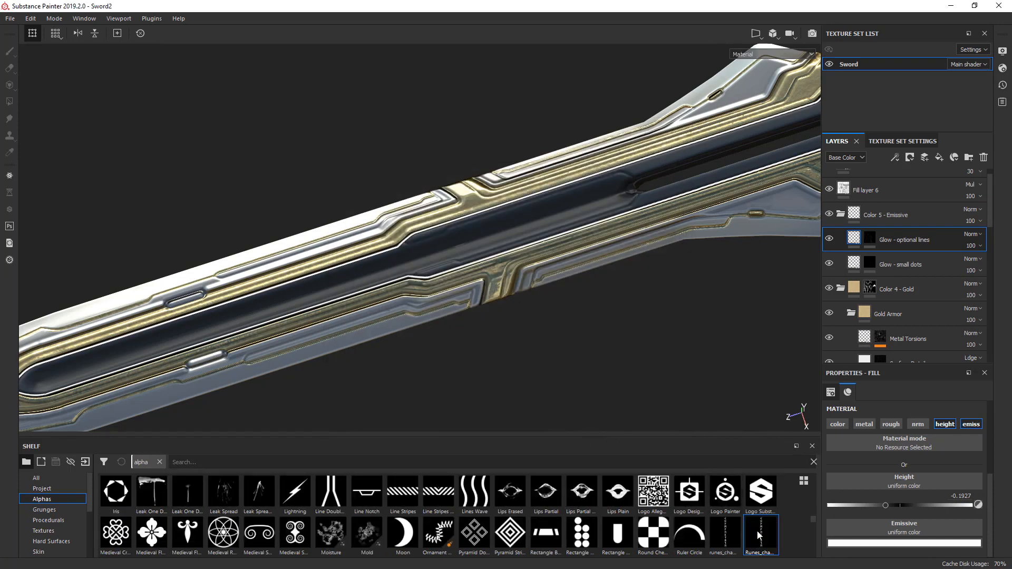
pyautogui.moveTo(759, 535)
# - Duplicate the Color 4 - Gold folder and rename the copy Color 4 - Runes
pyautogui.click(916, 290)
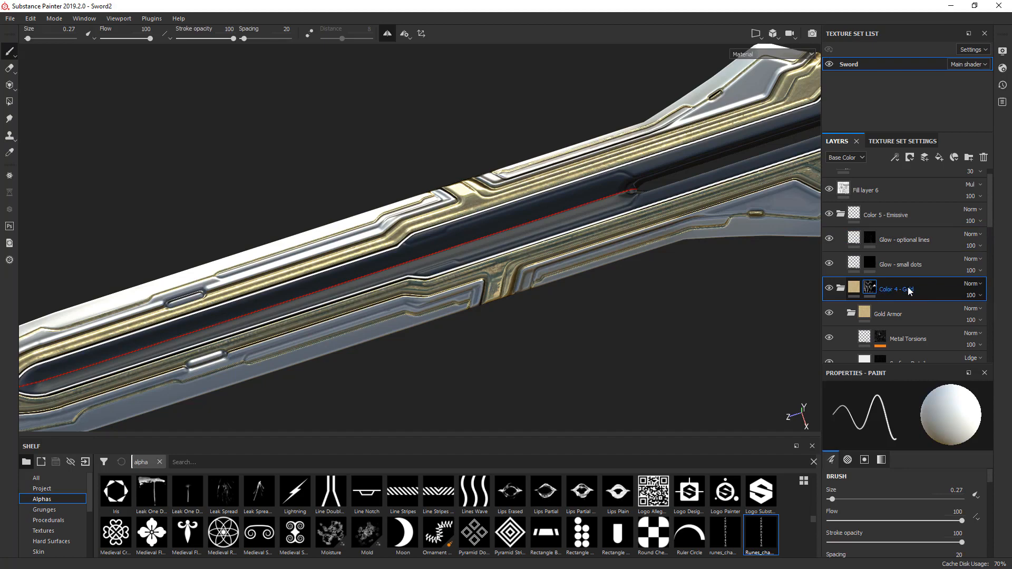
pyautogui.hotkey('ctrl', 'd')
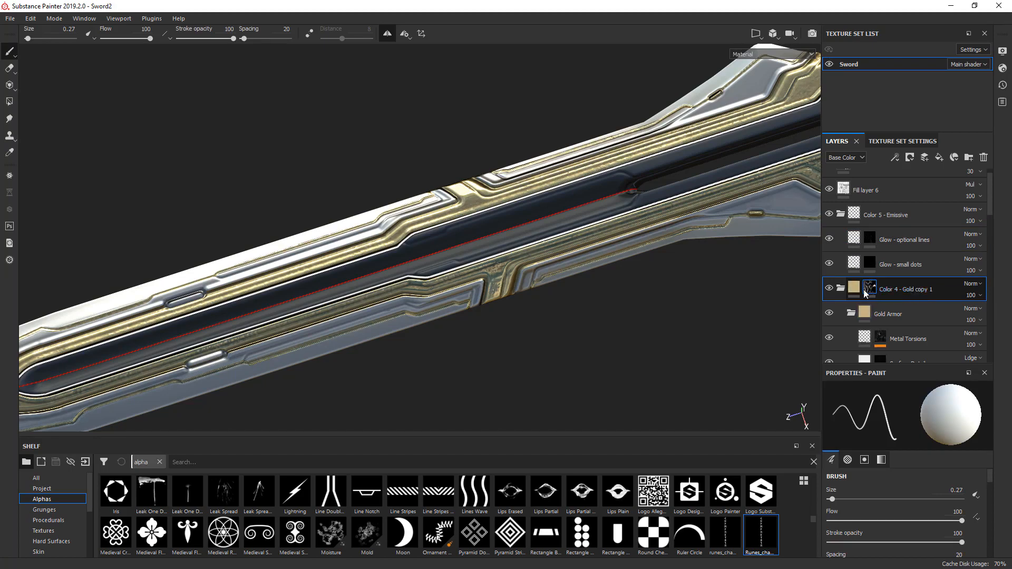
pyautogui.click(841, 313)
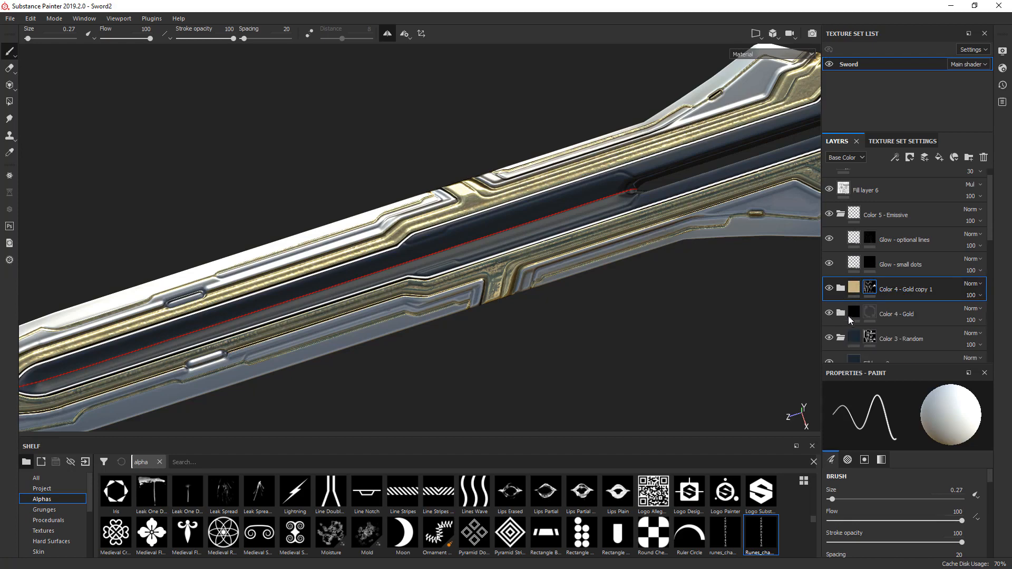
pyautogui.doubleClick(896, 289)
pyautogui.moveTo(906, 289); pyautogui.dragTo(943, 285)
pyautogui.write('Runes')
pyautogui.press('Return')
# - Replace the Color 4 - Runes mask with a black mask, and set the runes brush to size 19.83 with symmetry off
pyautogui.rightClick(870, 288)
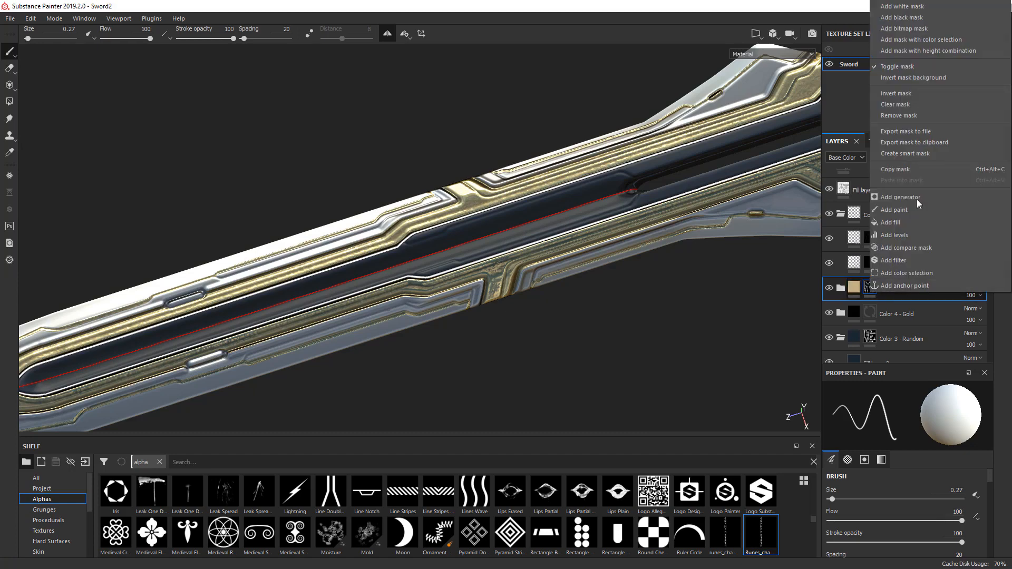
pyautogui.click(908, 17)
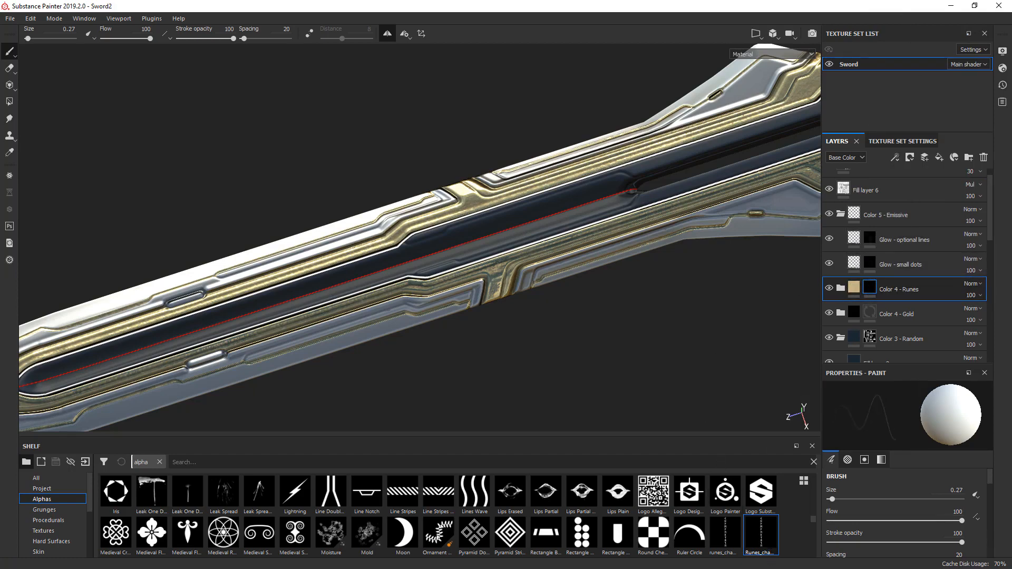
pyautogui.keyDown('ctrl'); pyautogui.moveTo(543, 256); pyautogui.dragTo(671, 256, button='right'); pyautogui.keyUp('ctrl')
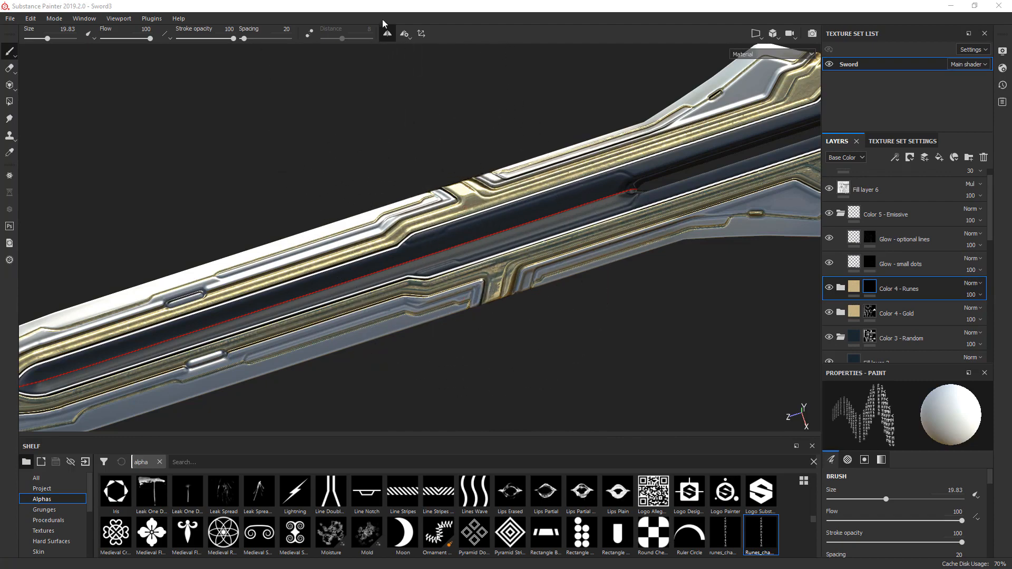
pyautogui.click(388, 35)
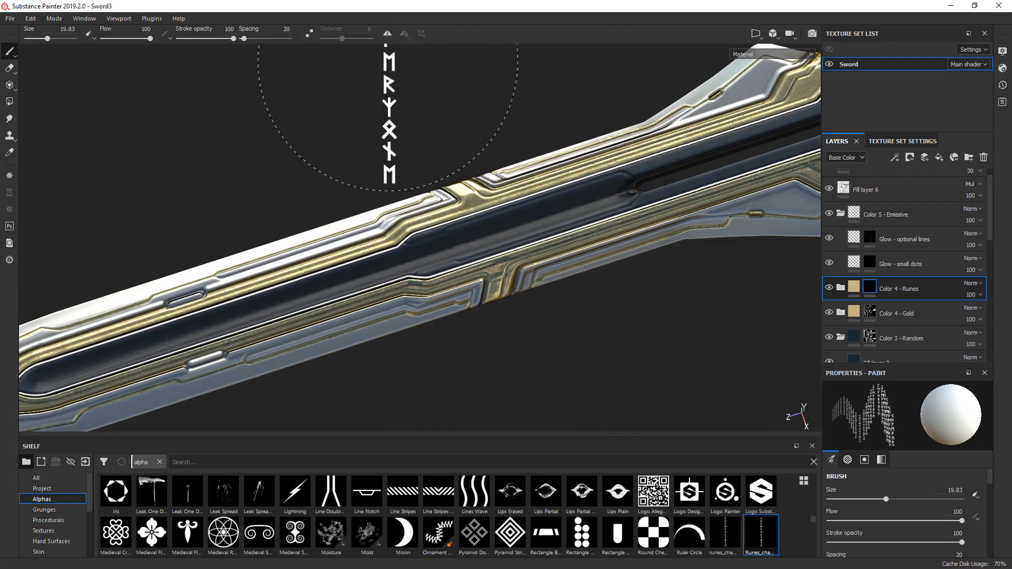
# - Stamp the vertical runes along the blade's dark central groove in the Color 4 - Runes mask at brush size 21.83
pyautogui.keyDown('alt'); pyautogui.keyDown('shift'); pyautogui.moveTo(464, 185); pyautogui.dragTo(635, 246); pyautogui.keyUp('shift'); pyautogui.keyUp('alt')
pyautogui.keyDown('alt'); pyautogui.moveTo(565, 172); pyautogui.dragTo(575, 220, button='middle'); pyautogui.keyUp('alt')
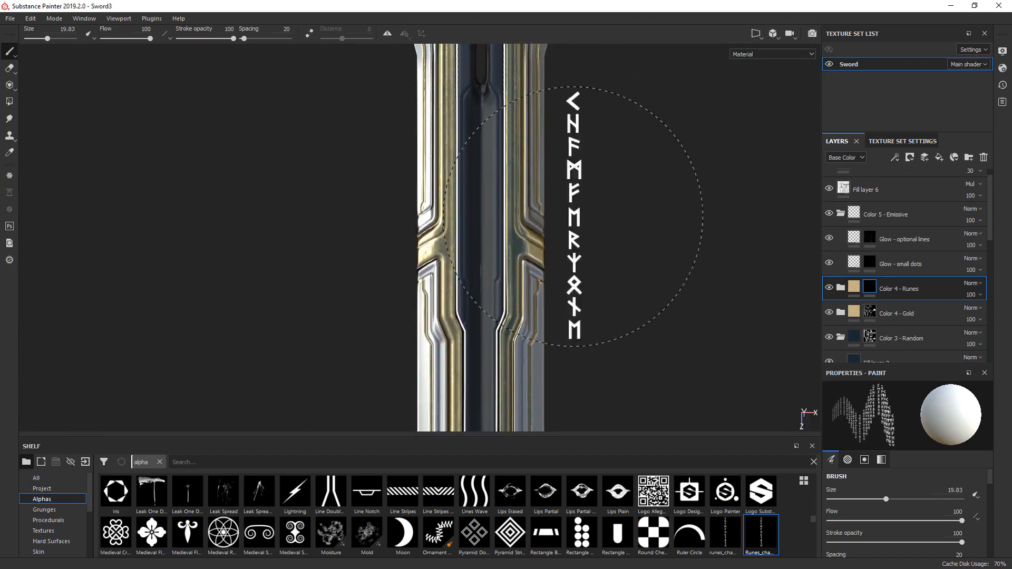
pyautogui.press(']')
pyautogui.press(']')
pyautogui.press(']')
pyautogui.press(']')
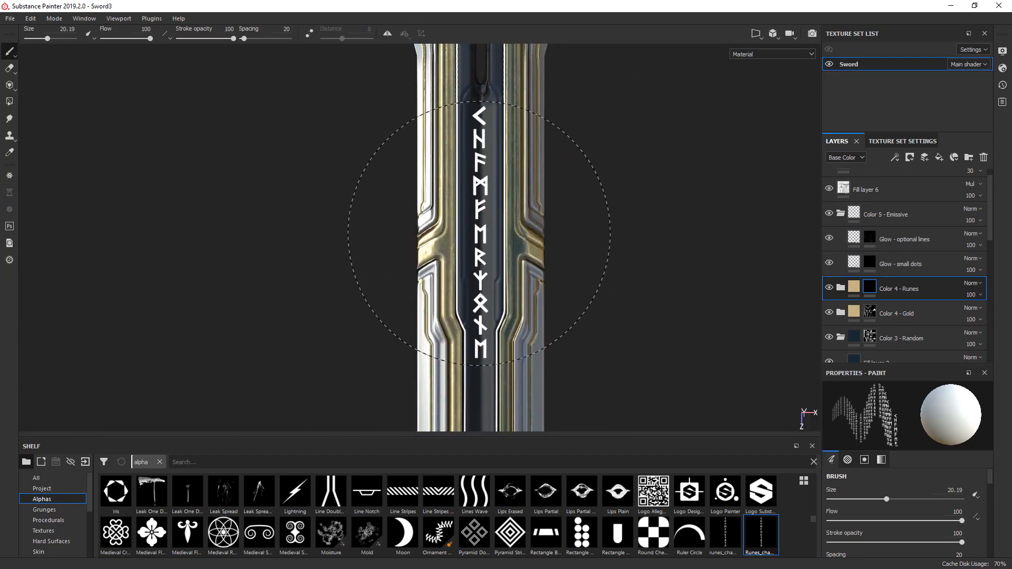
pyautogui.press(']')
pyautogui.press(']')
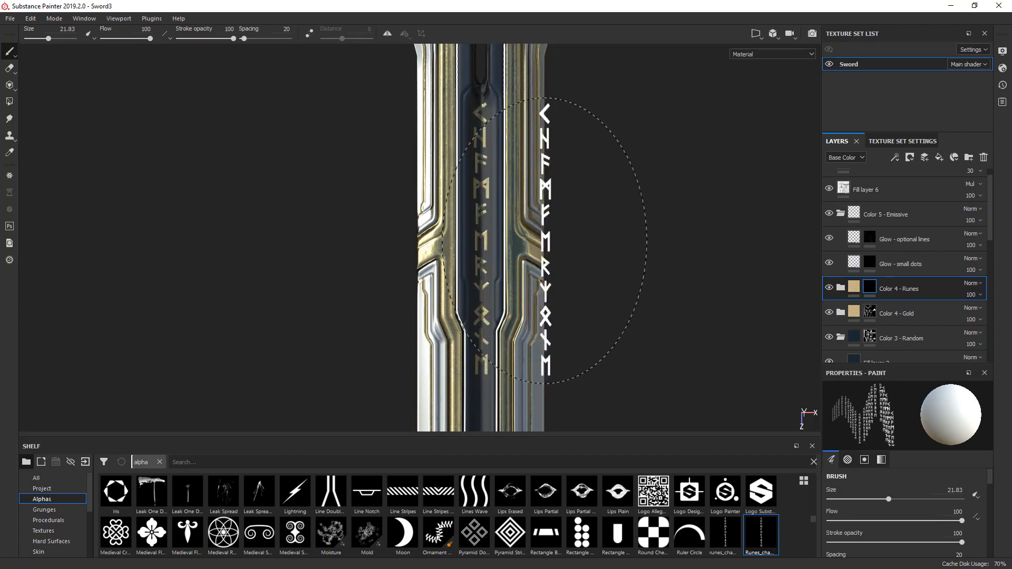
pyautogui.moveTo(671, 262)
pyautogui.keyDown('alt'); pyautogui.mouseDown()
pyautogui.moveTo(396, 227)
pyautogui.moveTo(327, 240)
pyautogui.moveTo(352, 277)
pyautogui.moveTo(553, 262)
pyautogui.moveTo(373, 79)
pyautogui.moveTo(285, 68)
pyautogui.moveTo(486, 226)
pyautogui.moveTo(609, 231)
pyautogui.mouseUp(); pyautogui.keyUp('alt')
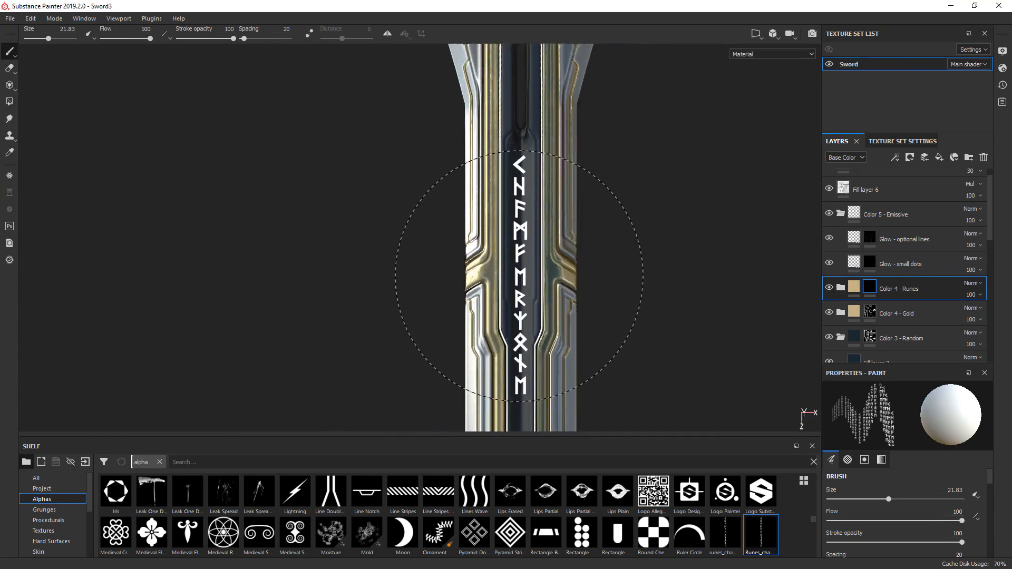
pyautogui.click(519, 275)
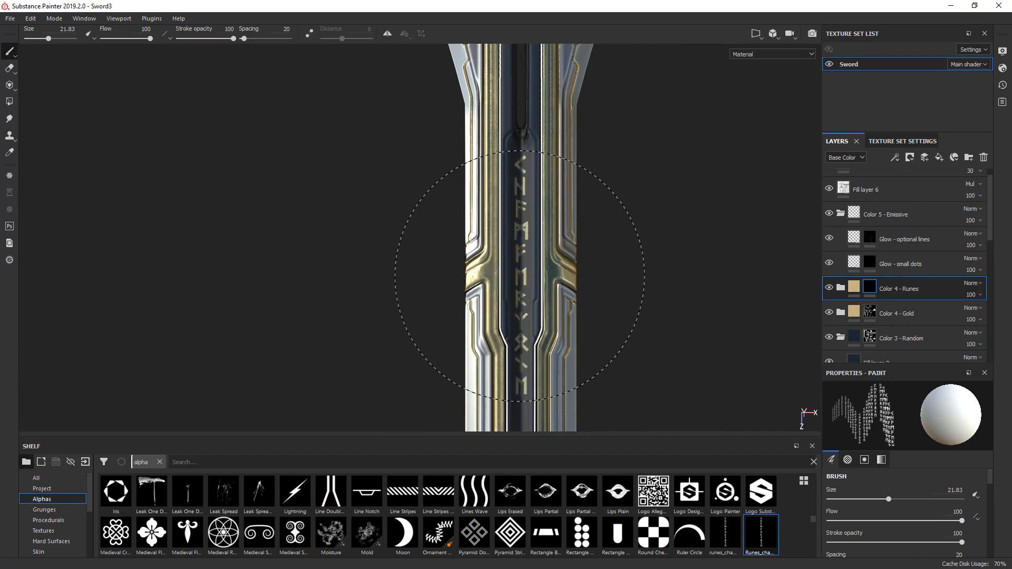
# - Engrave the runes by setting the height of the Base Metal layer in the Color 4 - Runes folder to -0.1035
pyautogui.keyDown('alt'); pyautogui.moveTo(687, 269); pyautogui.dragTo(569, 205); pyautogui.keyUp('alt')
pyautogui.scroll(5, 543, 238)
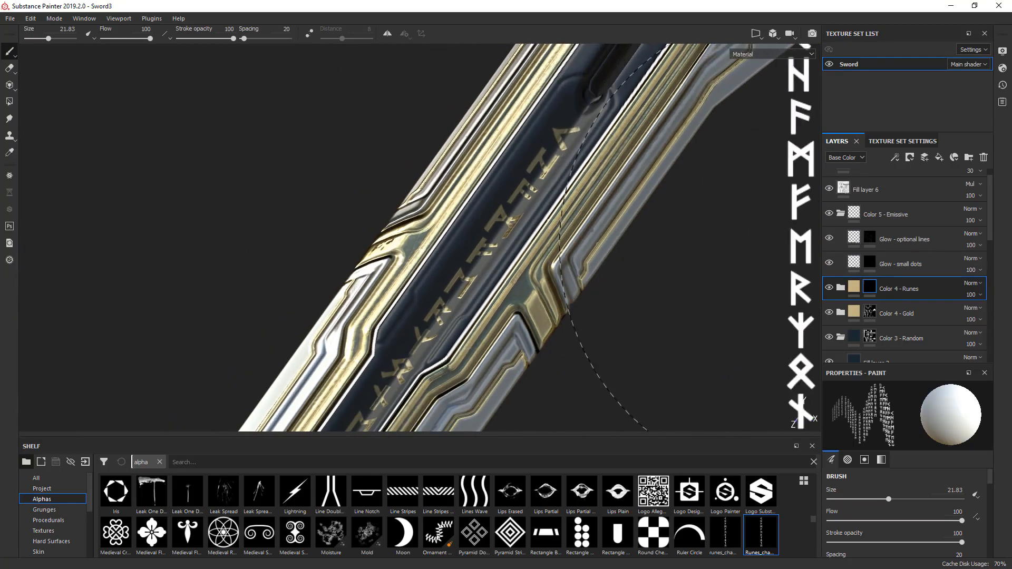
pyautogui.click(841, 288)
pyautogui.scroll(-5, 867, 300)
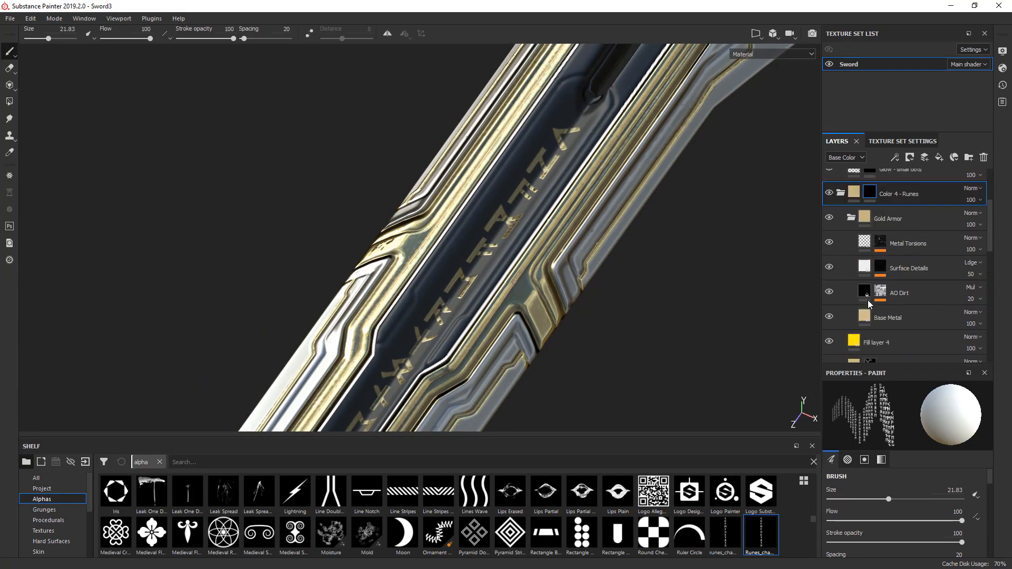
pyautogui.click(866, 286)
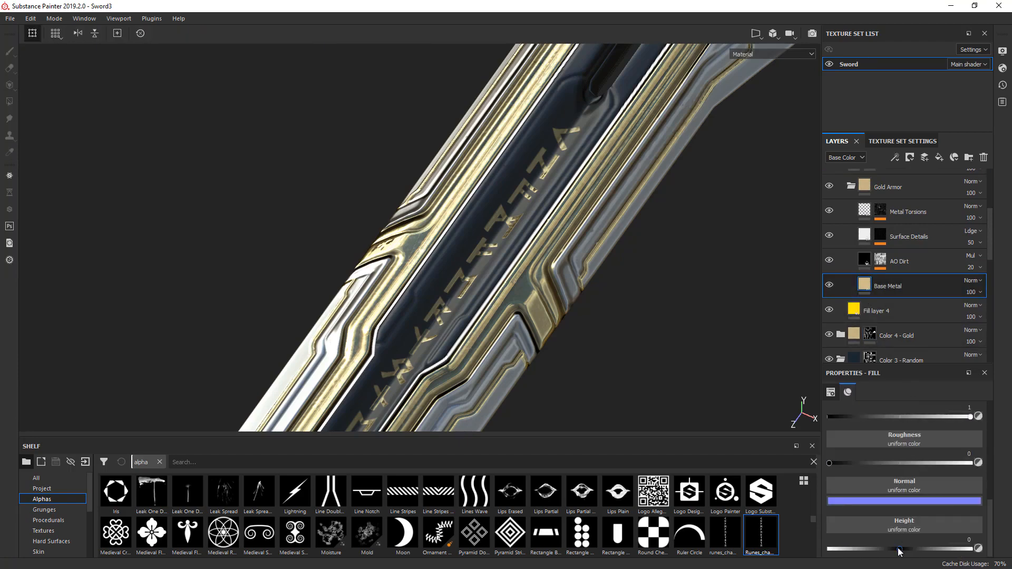
pyautogui.moveTo(900, 552)
pyautogui.mouseDown()
pyautogui.moveTo(908, 548)
pyautogui.moveTo(895, 550)
pyautogui.mouseUp()
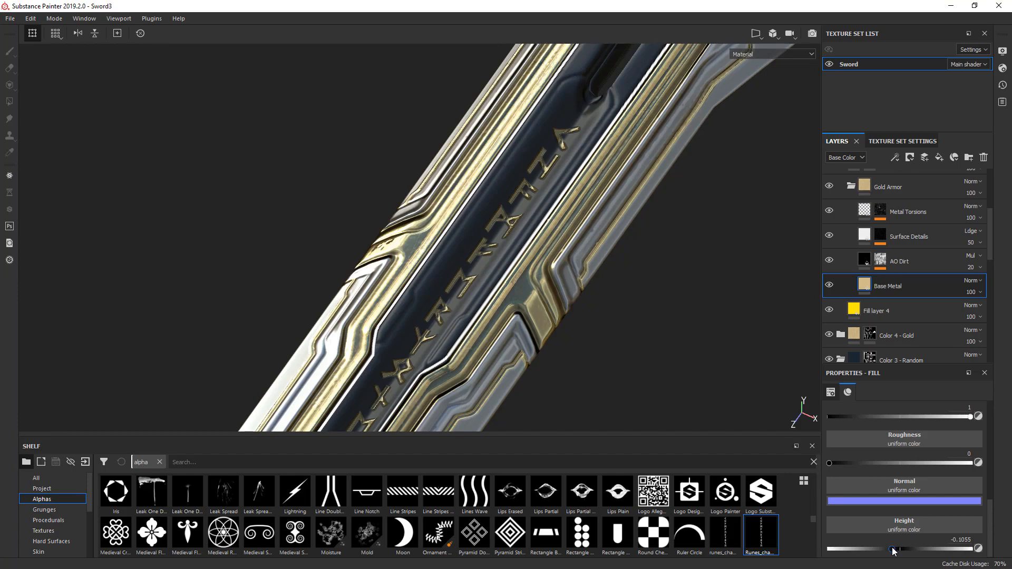
# - Deepen the engraved runes by setting the height of the Base Metal layer in the Color 4 - Runes folder to -0.1273
pyautogui.moveTo(893, 550); pyautogui.dragTo(891, 550)
pyautogui.keyDown('alt'); pyautogui.moveTo(695, 297); pyautogui.dragTo(729, 518); pyautogui.keyUp('alt')
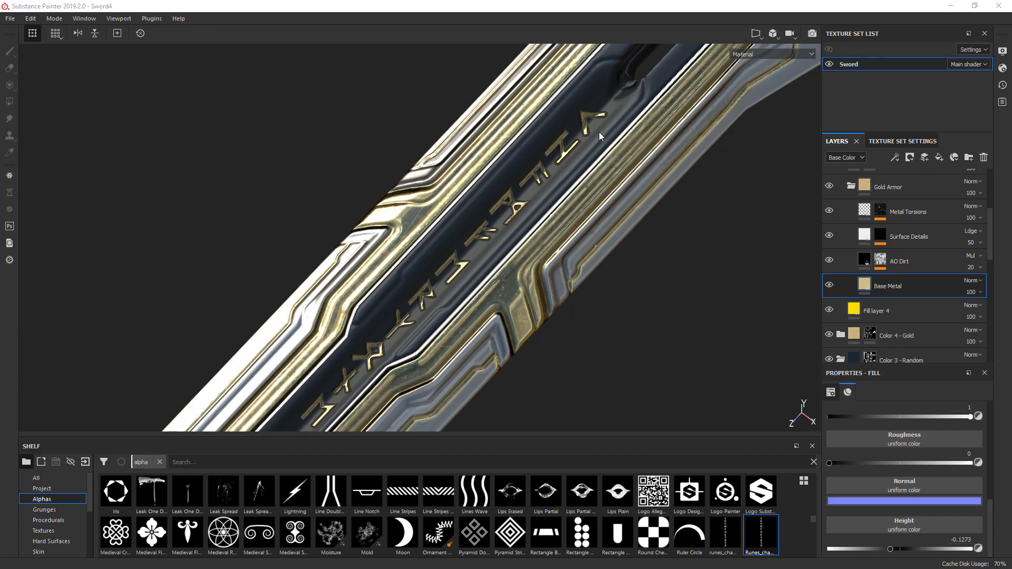
pyautogui.keyDown('alt'); pyautogui.moveTo(648, 109); pyautogui.dragTo(396, 431, button='middle'); pyautogui.keyUp('alt')
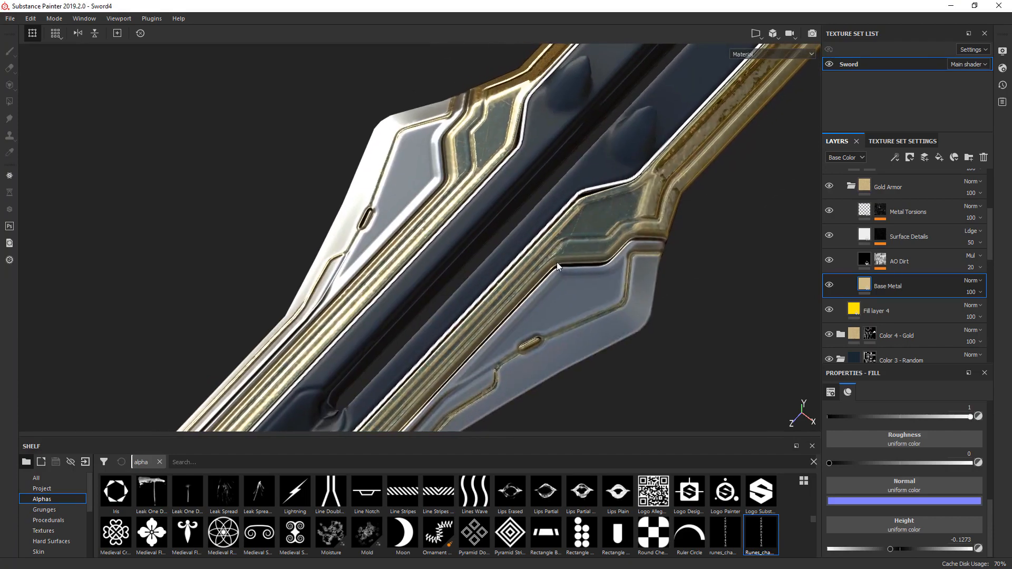
pyautogui.keyDown('alt'); pyautogui.moveTo(578, 275); pyautogui.dragTo(403, 467, button='middle'); pyautogui.keyUp('alt')
pyautogui.scroll(-3, 579, 198)
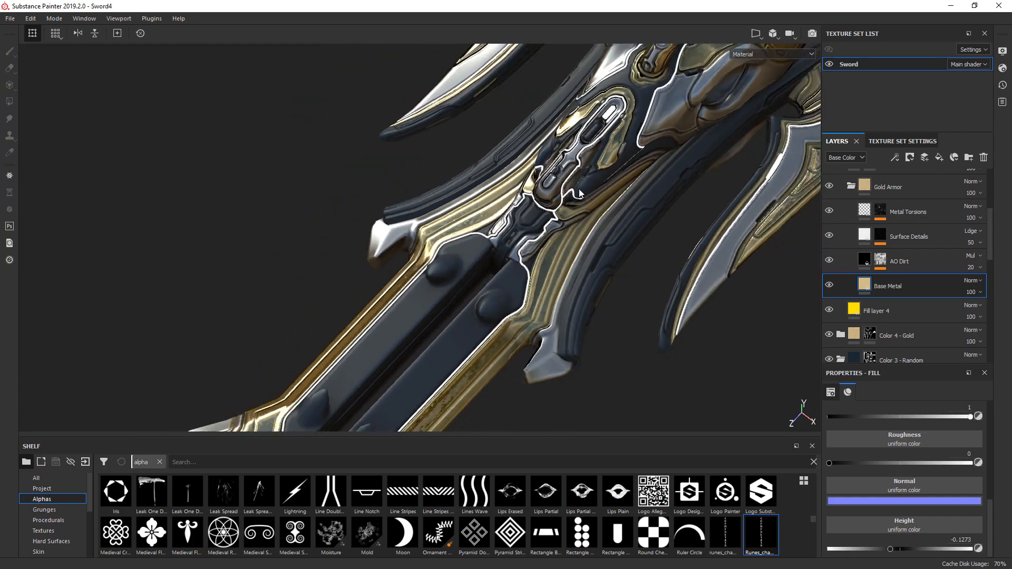
pyautogui.keyDown('alt'); pyautogui.moveTo(635, 303); pyautogui.dragTo(604, 376); pyautogui.keyUp('alt')
pyautogui.keyDown('alt'); pyautogui.moveTo(606, 280); pyautogui.dragTo(423, 312, button='middle'); pyautogui.keyUp('alt')
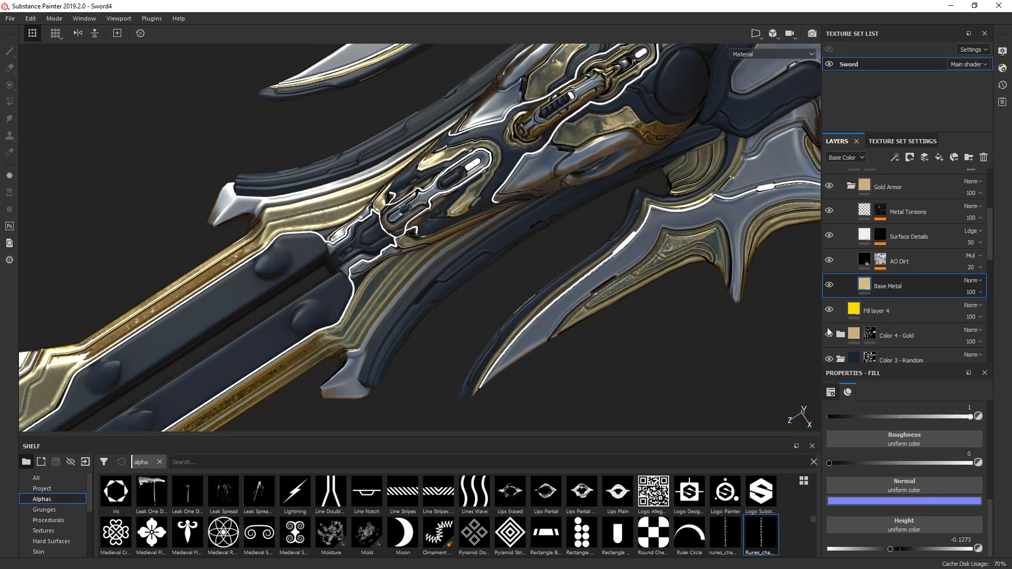
# - Hide the Color 3 - Random folder and show it again to check which parts of the sword it covers
pyautogui.scroll(-3, 864, 342)
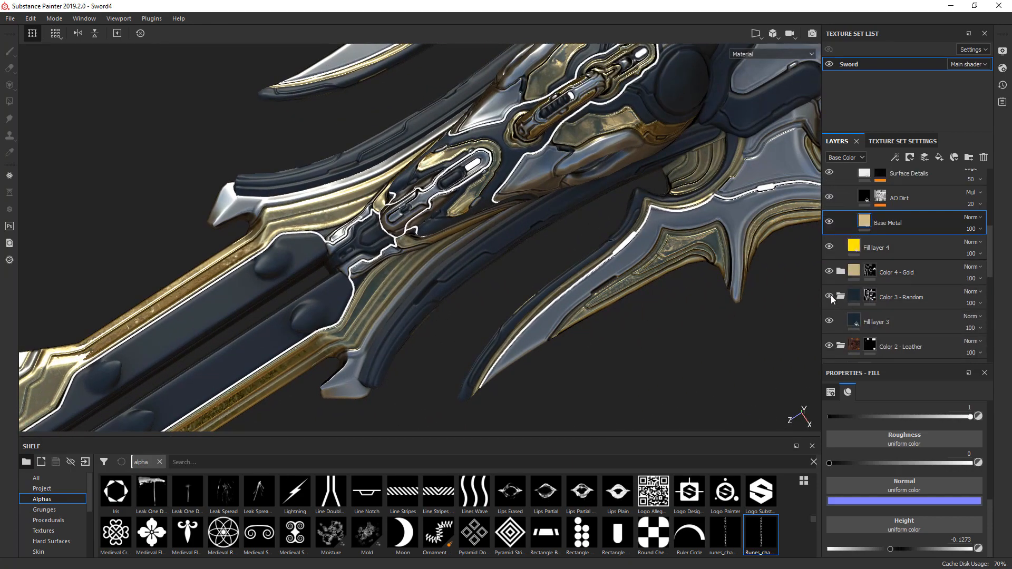
pyautogui.click(830, 295)
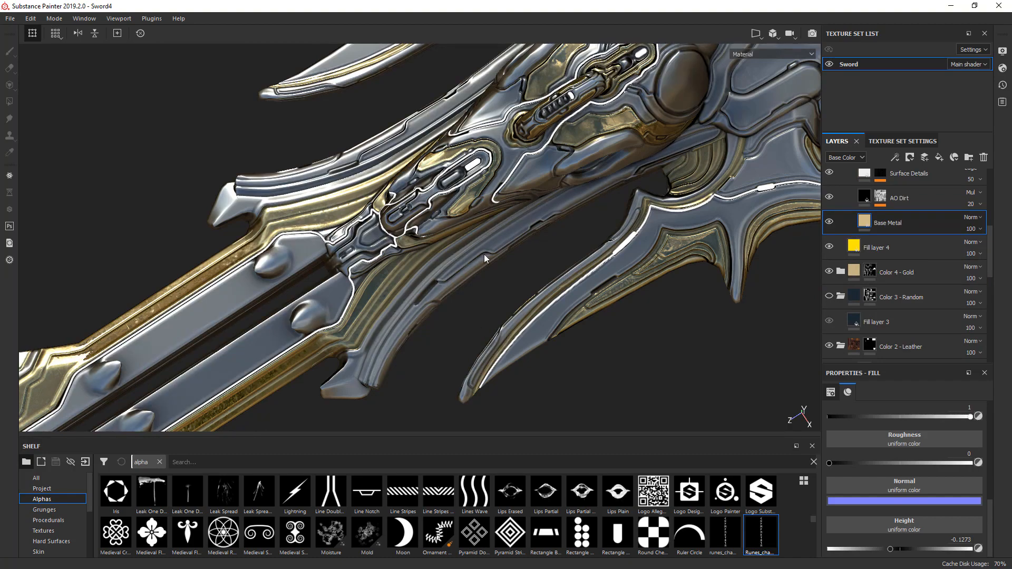
pyautogui.click(829, 296)
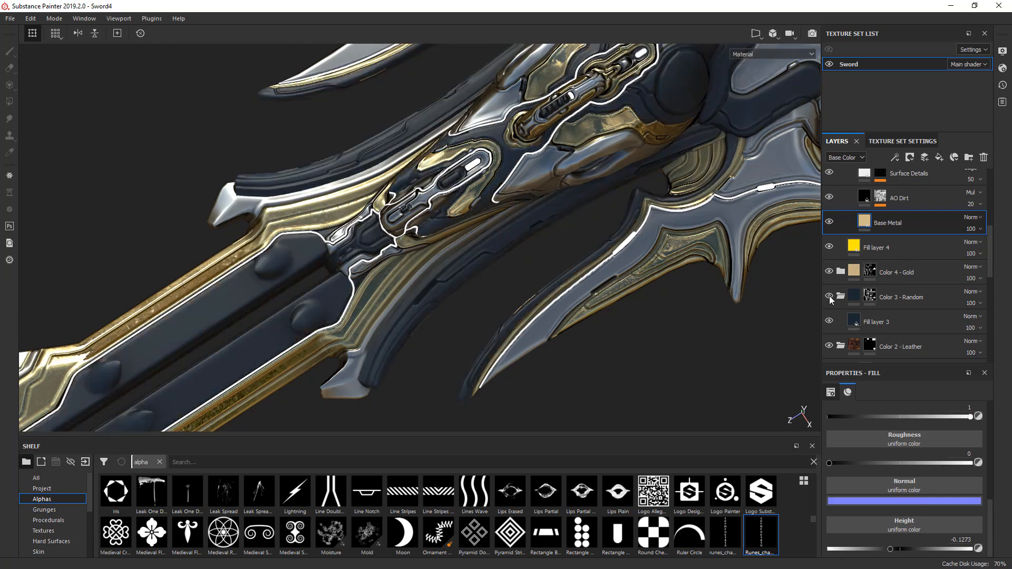
# - Group Fill layer 3 of Color 3 - Random into a new folder named Color and give it a black mask
pyautogui.click(915, 328)
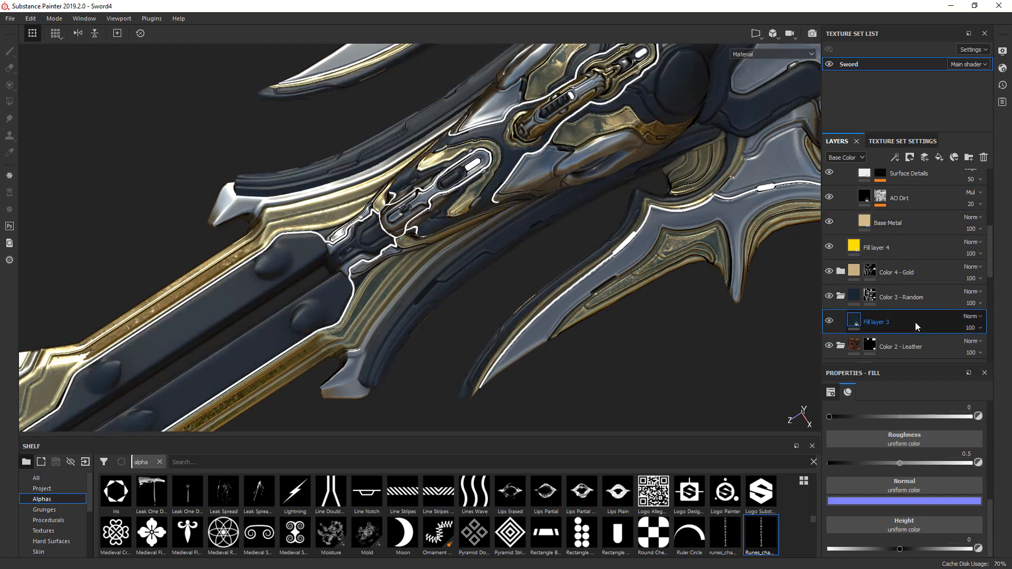
pyautogui.hotkey('ctrl', 'g')
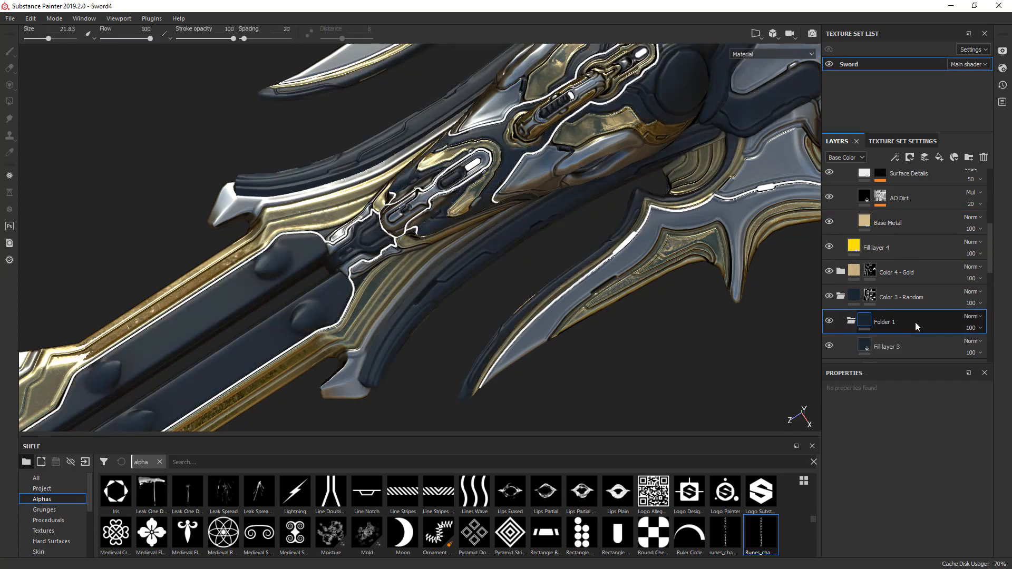
pyautogui.doubleClick(887, 322)
pyautogui.write('Color')
pyautogui.press('Return')
pyautogui.rightClick(864, 324)
pyautogui.click(896, 337)
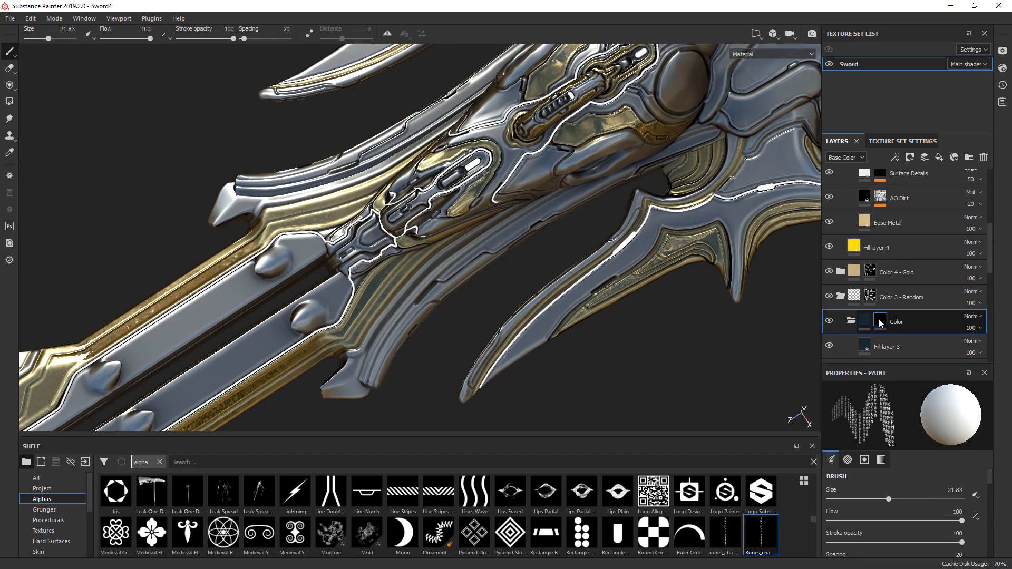
# - Add a Metal Edge Wear generator to the mask of the Color folder
pyautogui.rightClick(880, 325)
pyautogui.click(907, 228)
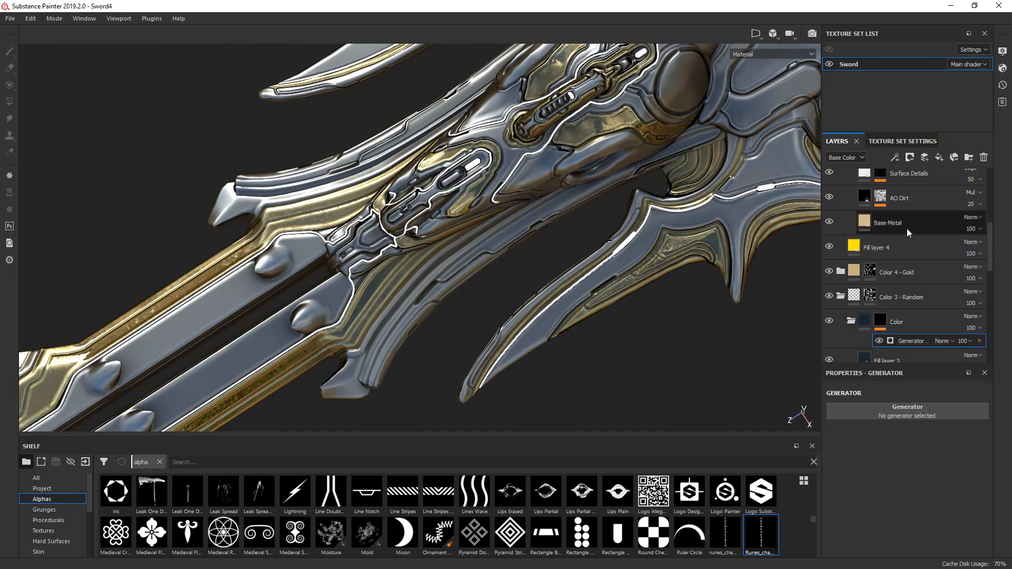
pyautogui.click(902, 408)
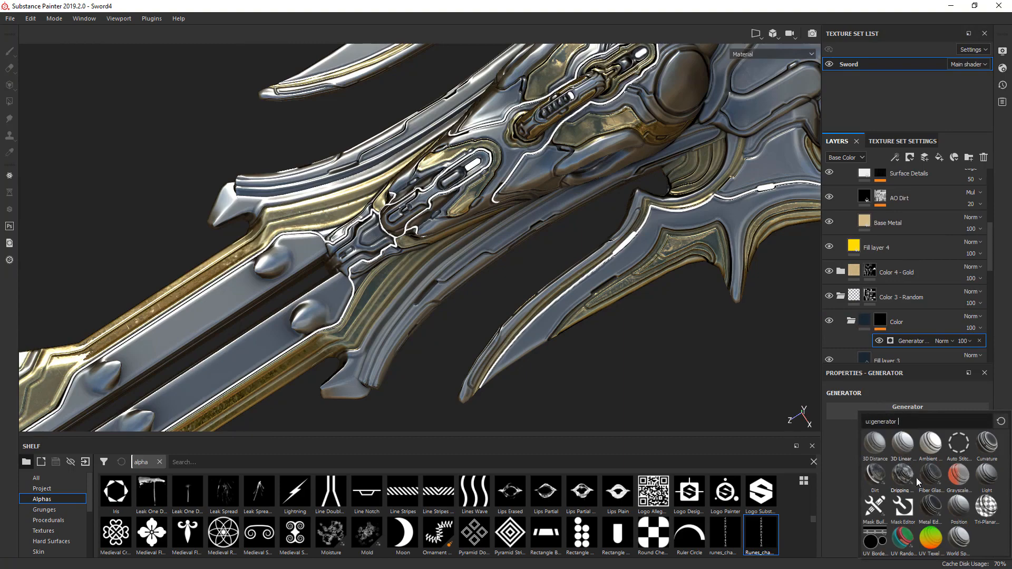
pyautogui.click(929, 507)
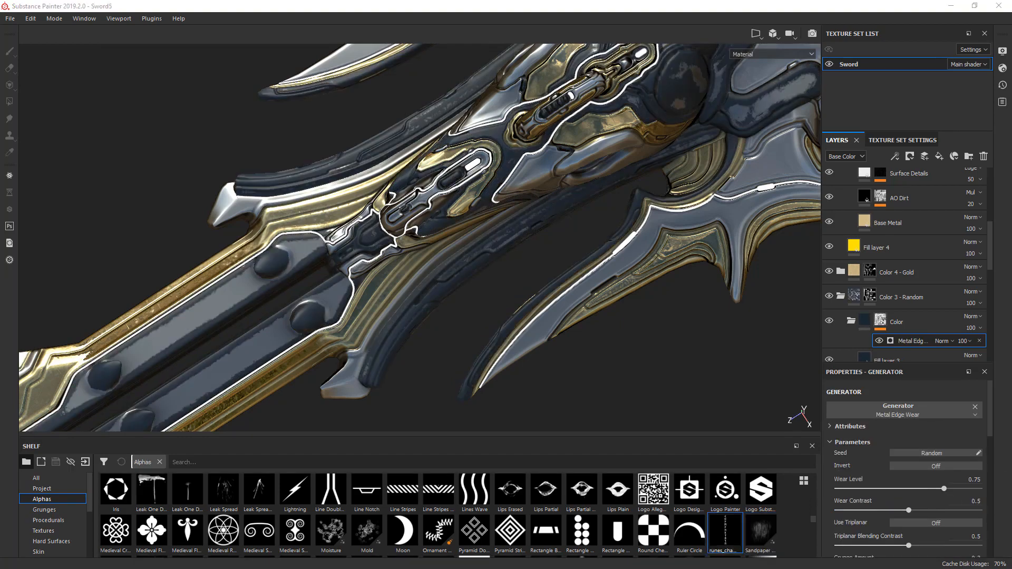
# - Examine the edge wear on the dark blue parts of the guard and horns from several angles
pyautogui.scroll(-10, 511, 239)
pyautogui.keyDown('alt'); pyautogui.moveTo(227, 410); pyautogui.dragTo(502, 241, button='middle'); pyautogui.keyUp('alt')
pyautogui.keyDown('alt'); pyautogui.moveTo(476, 268); pyautogui.dragTo(614, 219, button='right'); pyautogui.keyUp('alt')
pyautogui.keyDown('alt'); pyautogui.moveTo(585, 210); pyautogui.dragTo(549, 184); pyautogui.keyUp('alt')
pyautogui.keyDown('alt'); pyautogui.moveTo(533, 168); pyautogui.dragTo(524, 225, button='middle'); pyautogui.keyUp('alt')
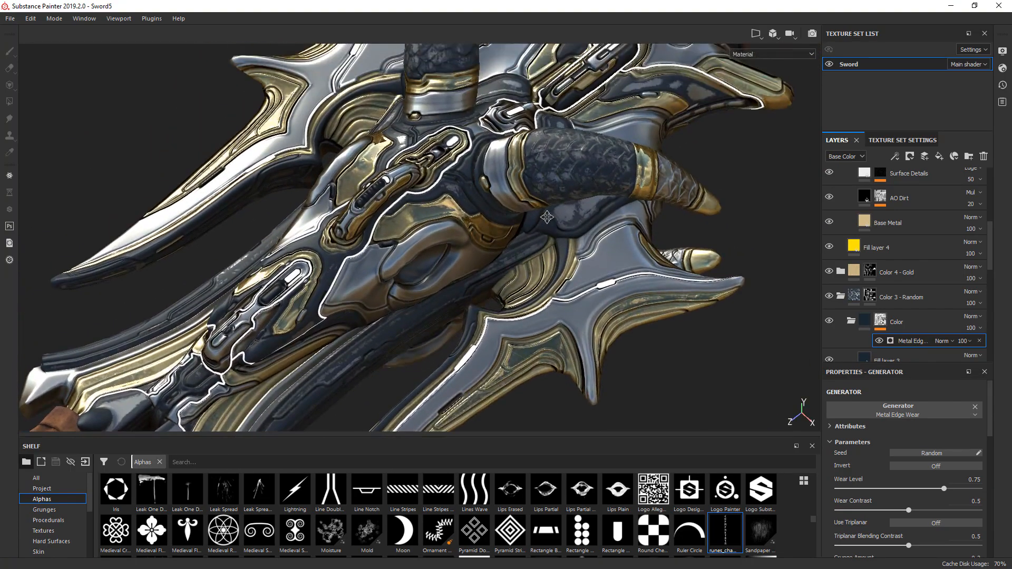
pyautogui.keyDown('alt'); pyautogui.moveTo(524, 225); pyautogui.dragTo(548, 218, button='right'); pyautogui.keyUp('alt')
pyautogui.moveTo(537, 215)
pyautogui.keyDown('alt'); pyautogui.mouseDown()
pyautogui.moveTo(509, 259)
pyautogui.moveTo(527, 218)
pyautogui.mouseUp(); pyautogui.keyUp('alt')
pyautogui.keyDown('alt'); pyautogui.moveTo(527, 218); pyautogui.dragTo(428, 233, button='right'); pyautogui.keyUp('alt')
pyautogui.keyDown('alt'); pyautogui.moveTo(428, 233); pyautogui.dragTo(572, 171, button='middle'); pyautogui.keyUp('alt')
pyautogui.keyDown('alt'); pyautogui.moveTo(572, 171); pyautogui.dragTo(527, 193, button='right'); pyautogui.keyUp('alt')
pyautogui.keyDown('alt'); pyautogui.moveTo(527, 192); pyautogui.dragTo(513, 226); pyautogui.keyUp('alt')
pyautogui.keyDown('alt'); pyautogui.moveTo(513, 226); pyautogui.dragTo(482, 255, button='middle'); pyautogui.keyUp('alt')
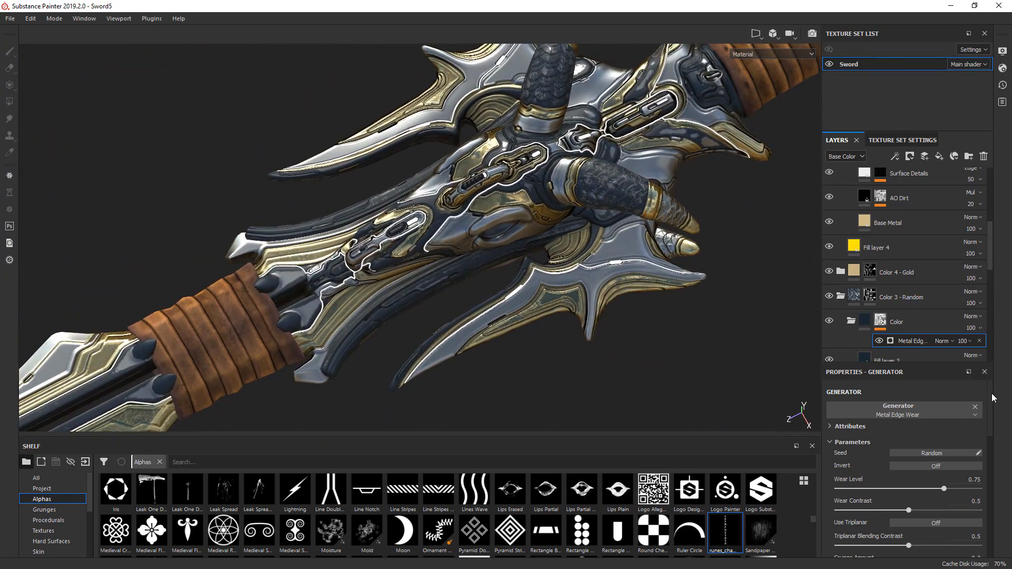
# - Set the Metal Edge Wear generator's grunge amount to 0.2 and its grunge scale to 2
pyautogui.scroll(-1, 992, 404)
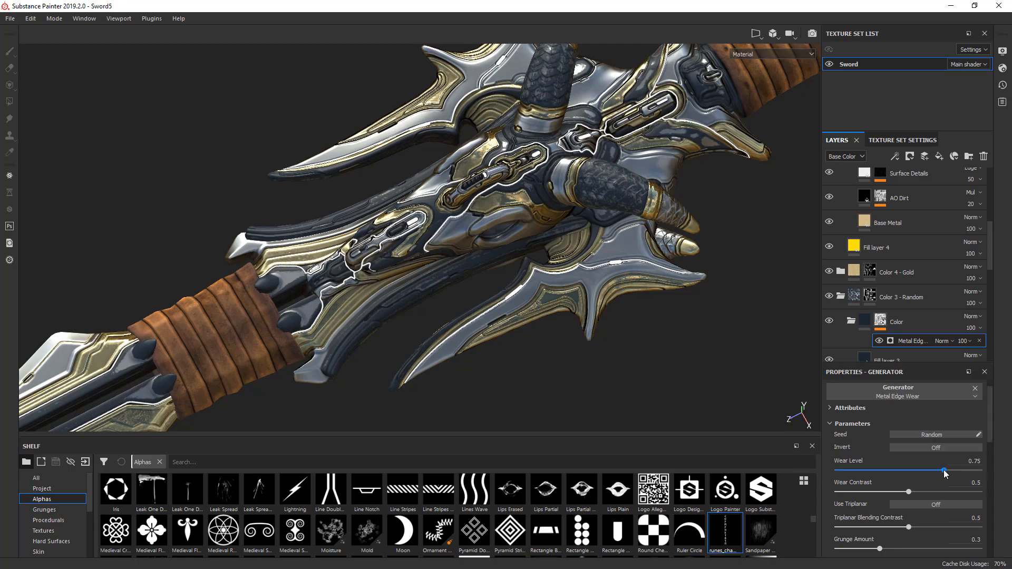
pyautogui.moveTo(924, 473)
pyautogui.mouseDown()
pyautogui.moveTo(900, 472)
pyautogui.moveTo(941, 472)
pyautogui.mouseUp()
pyautogui.scroll(-3, 990, 467)
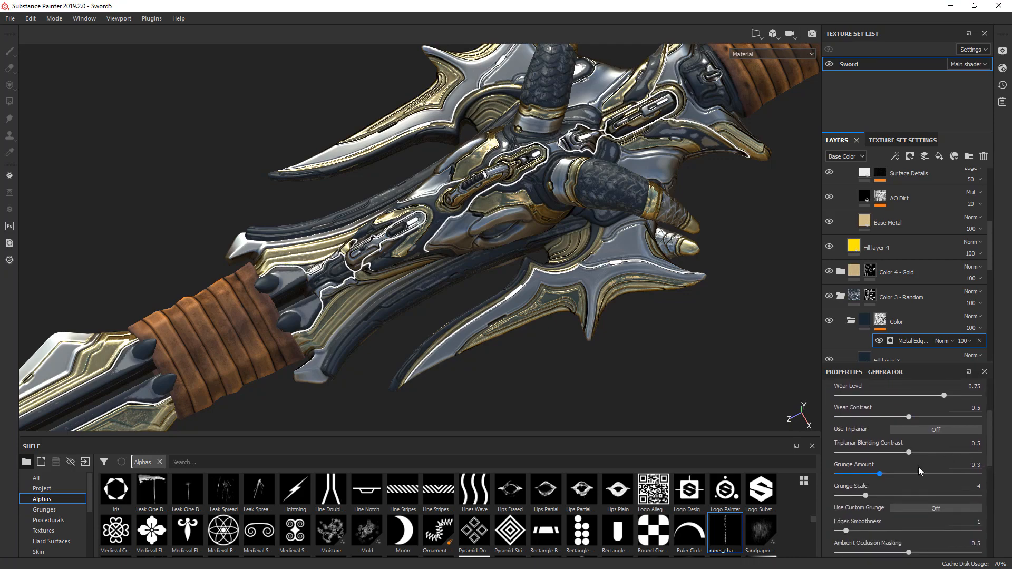
pyautogui.moveTo(877, 474); pyautogui.dragTo(1006, 489)
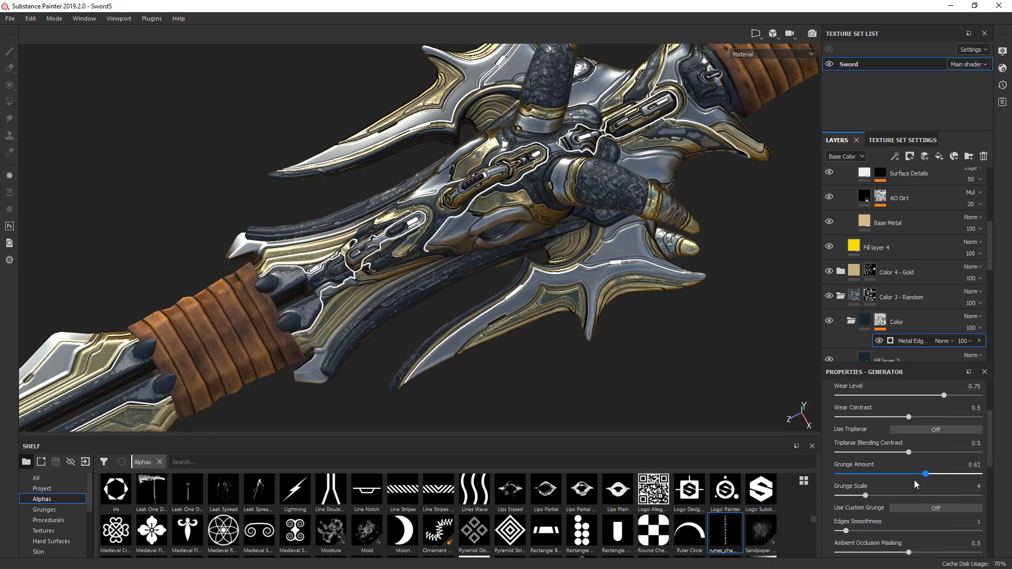
pyautogui.moveTo(914, 475); pyautogui.dragTo(867, 474)
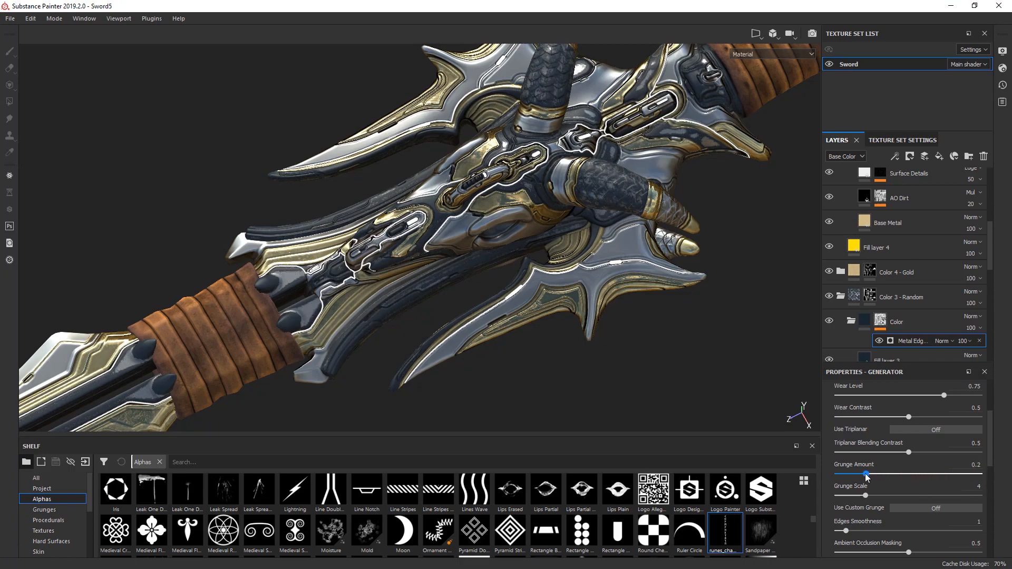
pyautogui.scroll(5, 607, 203)
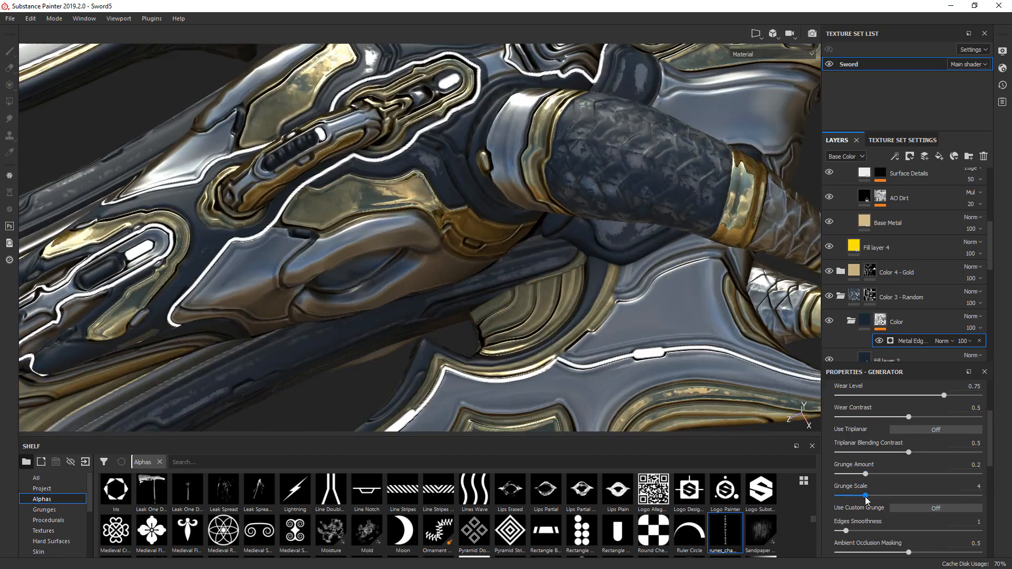
pyautogui.moveTo(865, 495); pyautogui.dragTo(850, 497)
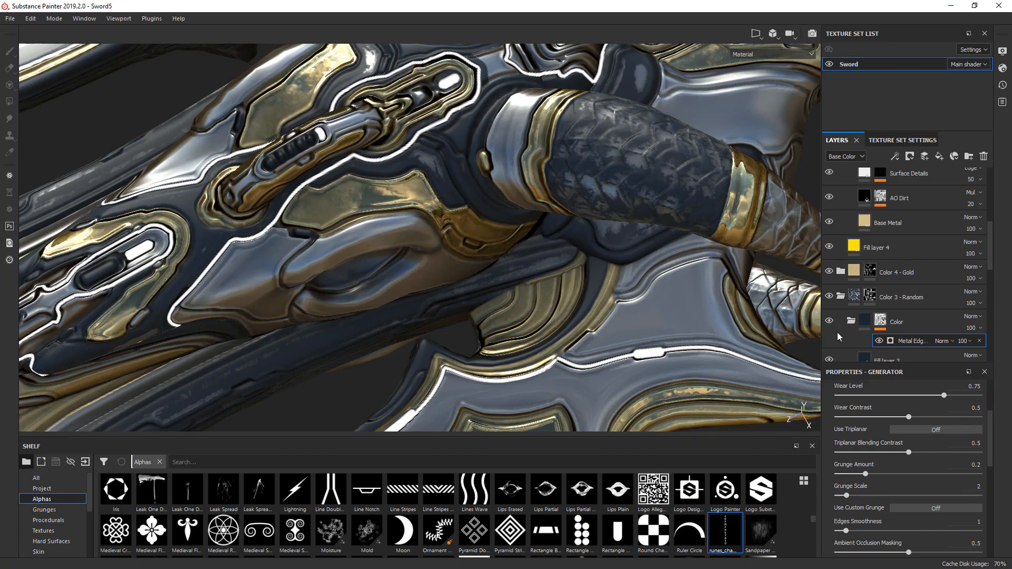
# - Add a fill to the Color folder's mask and use the Grunge Charcoal texture as its grayscale
pyautogui.keyDown('alt'); pyautogui.moveTo(693, 214); pyautogui.dragTo(649, 362); pyautogui.keyUp('alt')
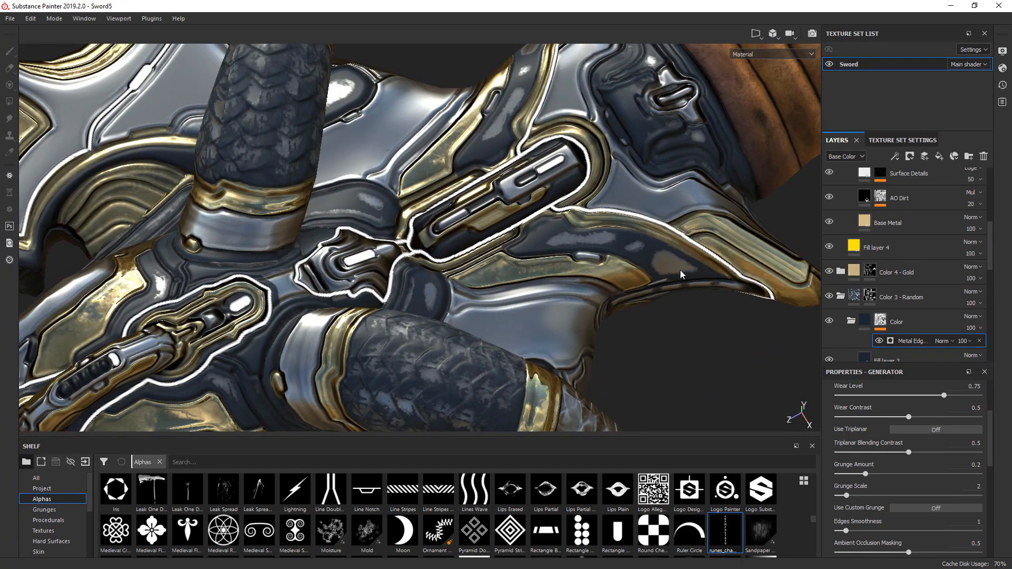
pyautogui.rightClick(884, 321)
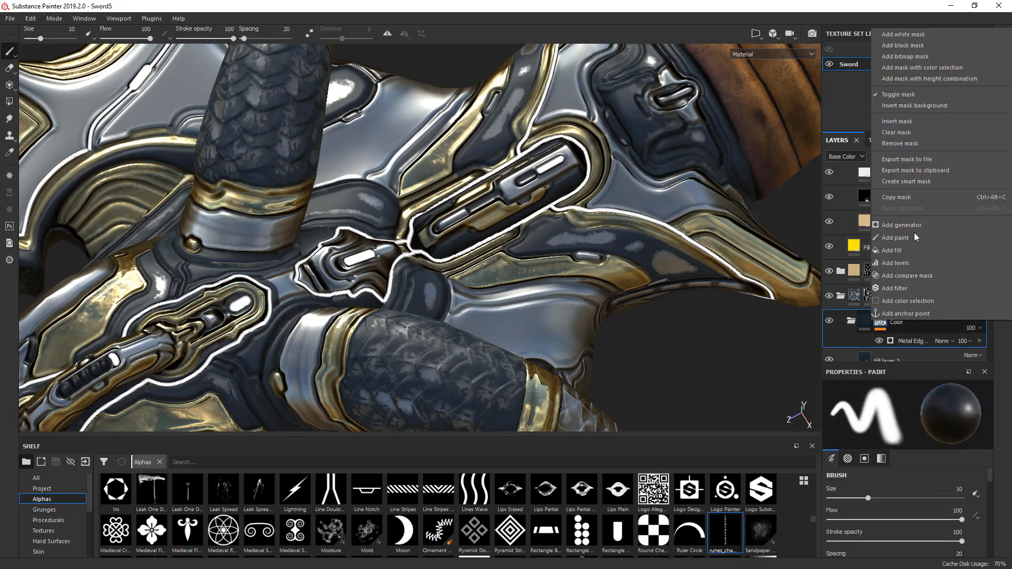
pyautogui.click(895, 249)
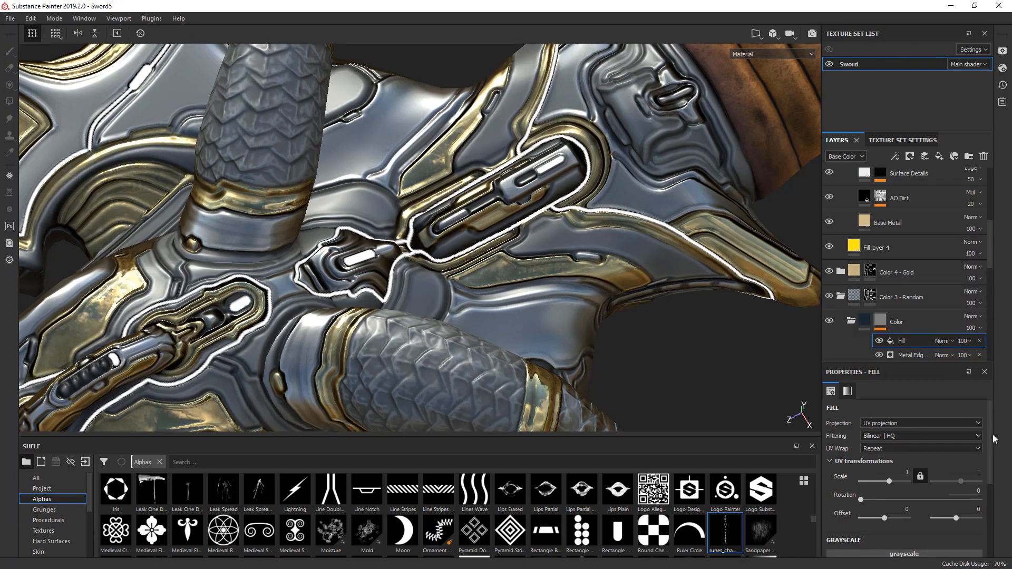
pyautogui.moveTo(994, 439); pyautogui.dragTo(984, 479)
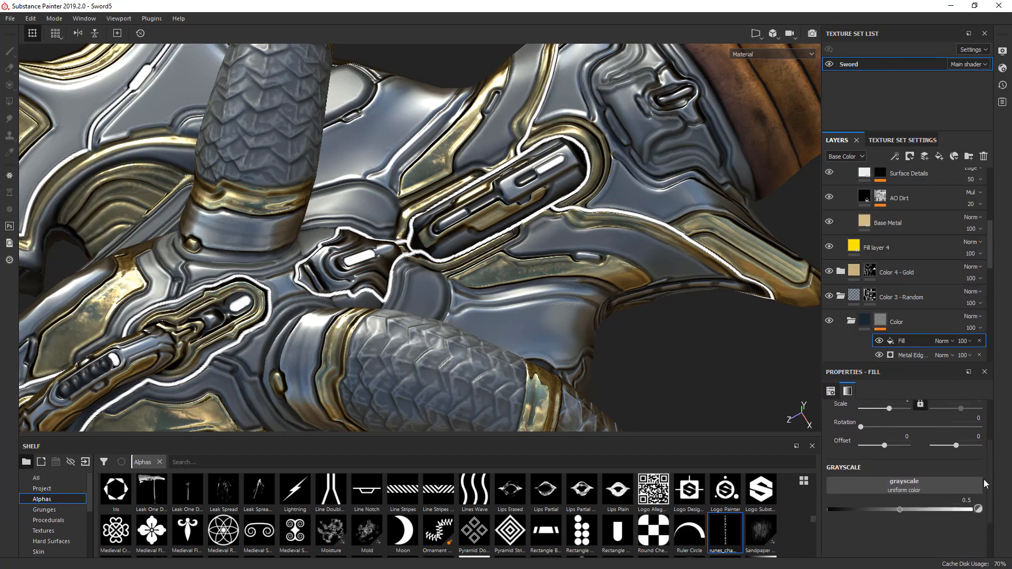
pyautogui.click(910, 478)
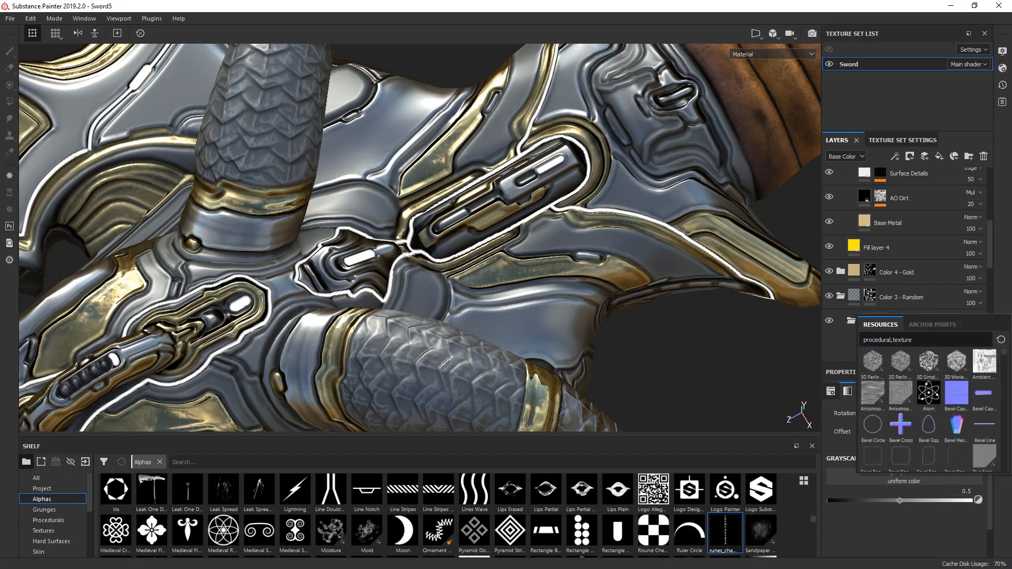
pyautogui.write('grunge')
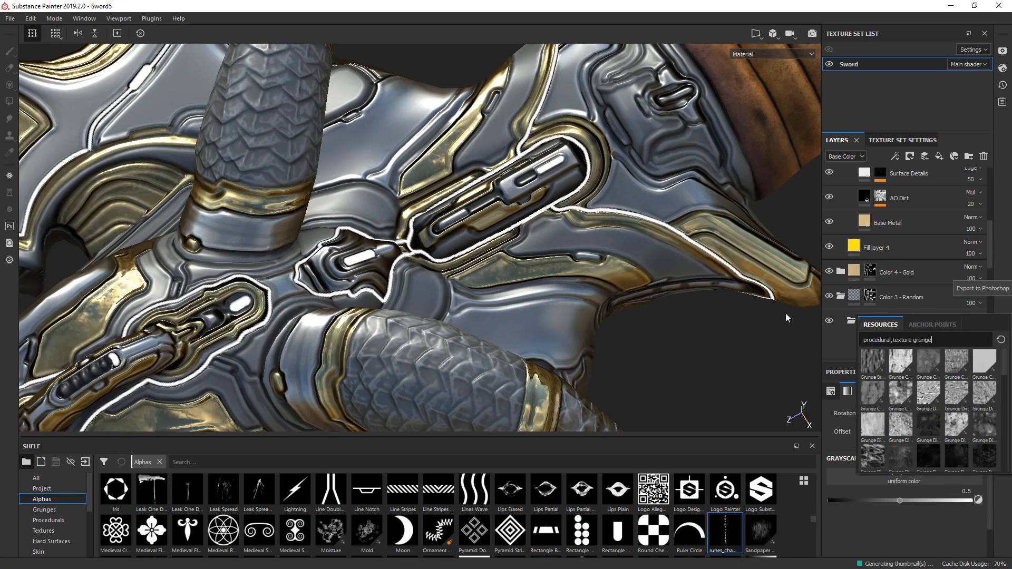
pyautogui.moveTo(874, 364)
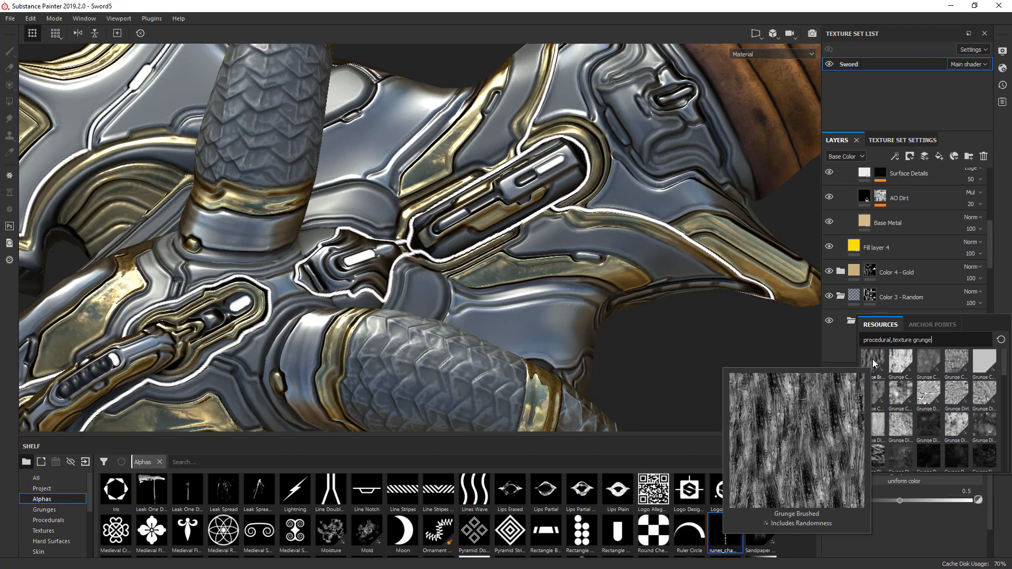
pyautogui.click(902, 364)
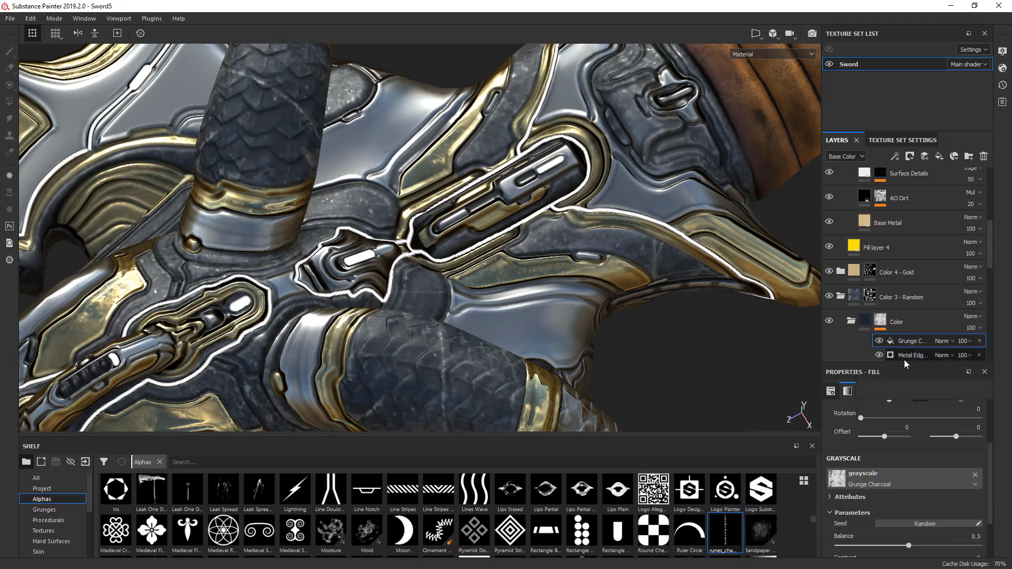
# - Set the Grunge Charcoal fill's blending mode to Divide and its balance to 0.11, and check the wear around the guard
pyautogui.click(943, 341)
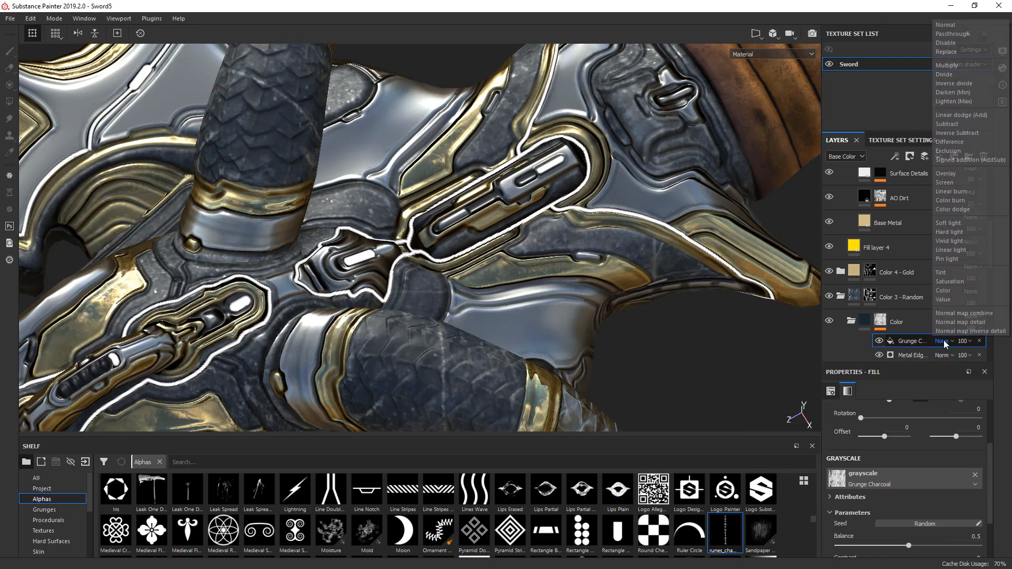
pyautogui.click(943, 75)
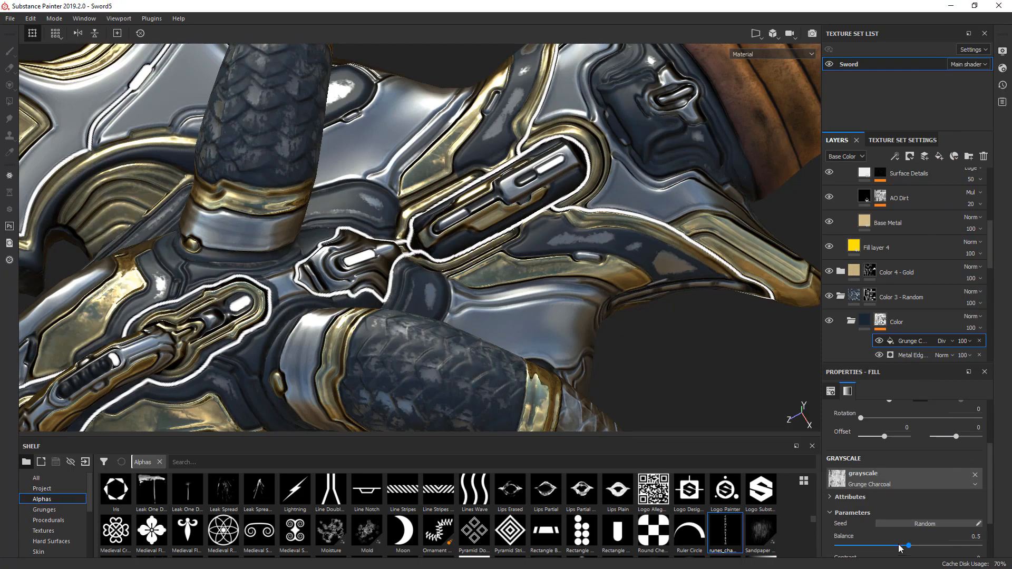
pyautogui.moveTo(909, 549); pyautogui.dragTo(854, 551)
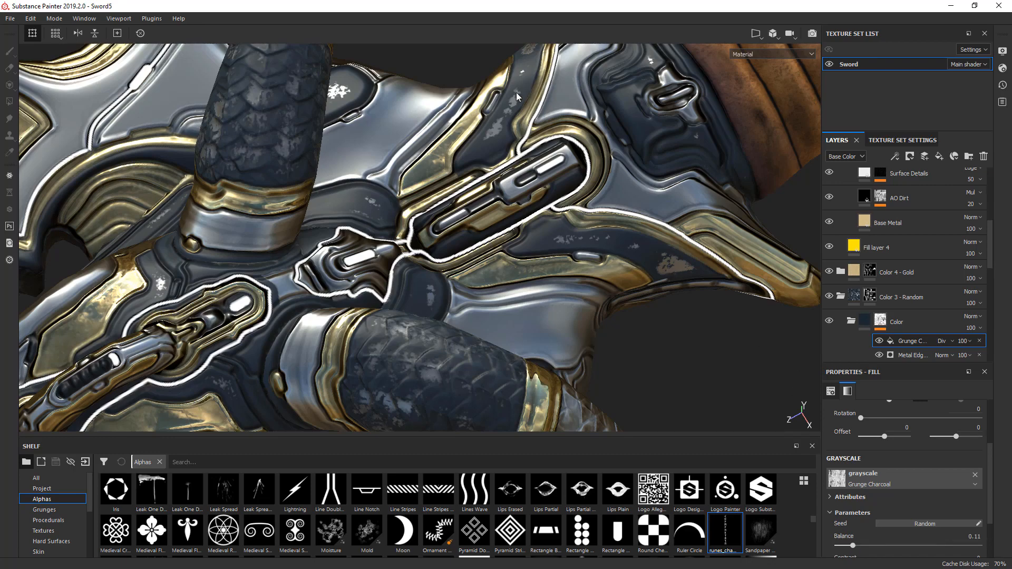
pyautogui.scroll(-3, 516, 95)
pyautogui.keyDown('alt'); pyautogui.moveTo(513, 114); pyautogui.dragTo(577, 165); pyautogui.keyUp('alt')
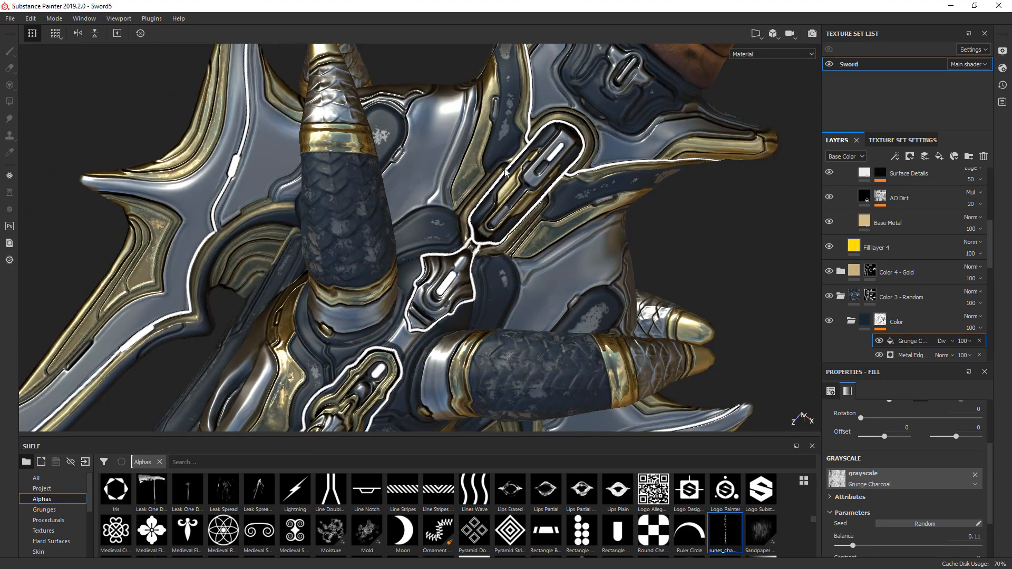
pyautogui.keyDown('alt'); pyautogui.moveTo(505, 172); pyautogui.dragTo(599, 181); pyautogui.keyUp('alt')
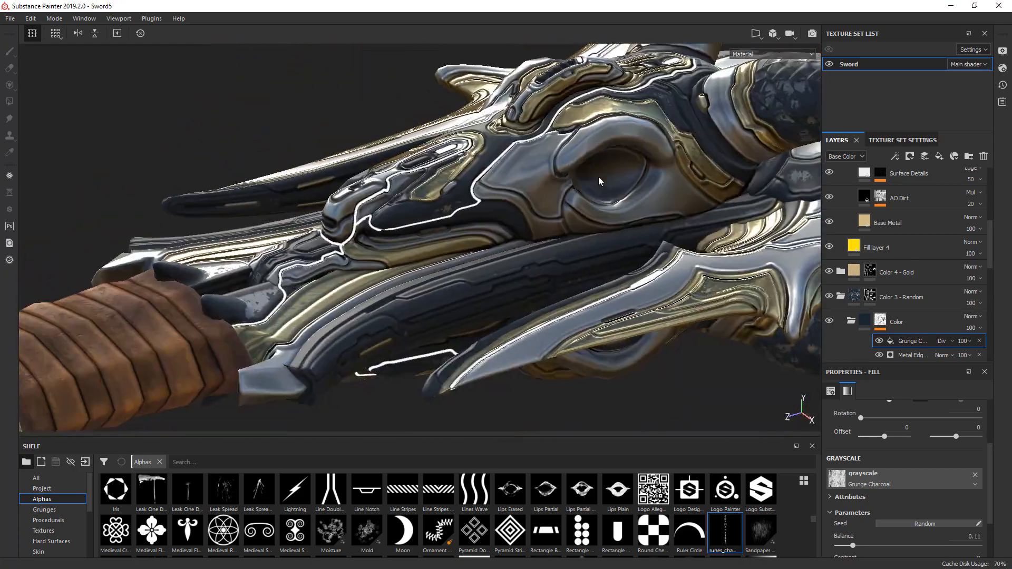
pyautogui.keyDown('alt'); pyautogui.moveTo(548, 209); pyautogui.dragTo(556, 274); pyautogui.keyUp('alt')
pyautogui.keyDown('alt'); pyautogui.moveTo(517, 209); pyautogui.dragTo(638, 127, button='middle'); pyautogui.keyUp('alt')
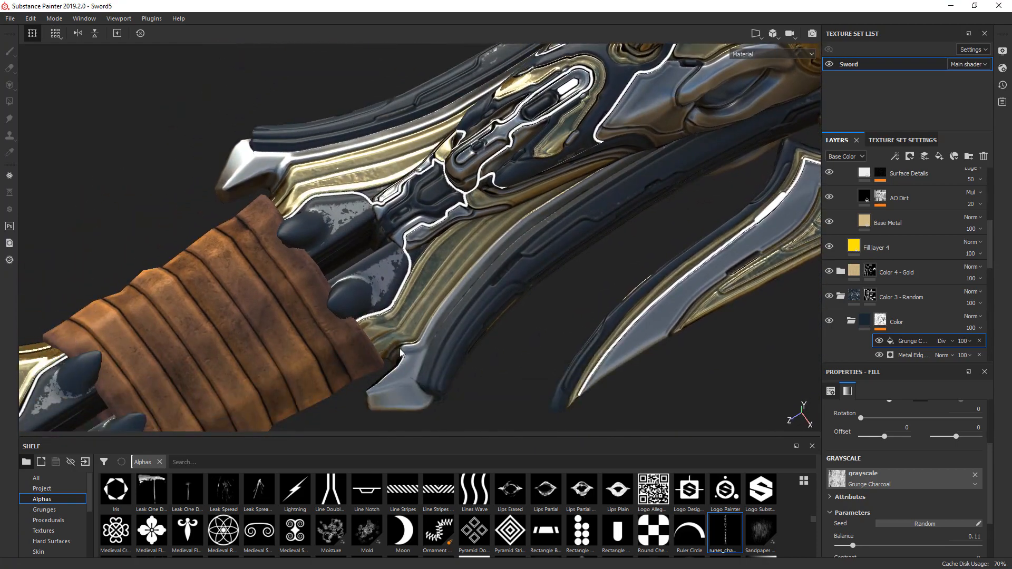
# - Compare the wear on the dark claws beside the leather wrap with the Grunge Charcoal fill hidden and shown
pyautogui.keyDown('alt'); pyautogui.moveTo(401, 353); pyautogui.dragTo(604, 244, button='middle'); pyautogui.keyUp('alt')
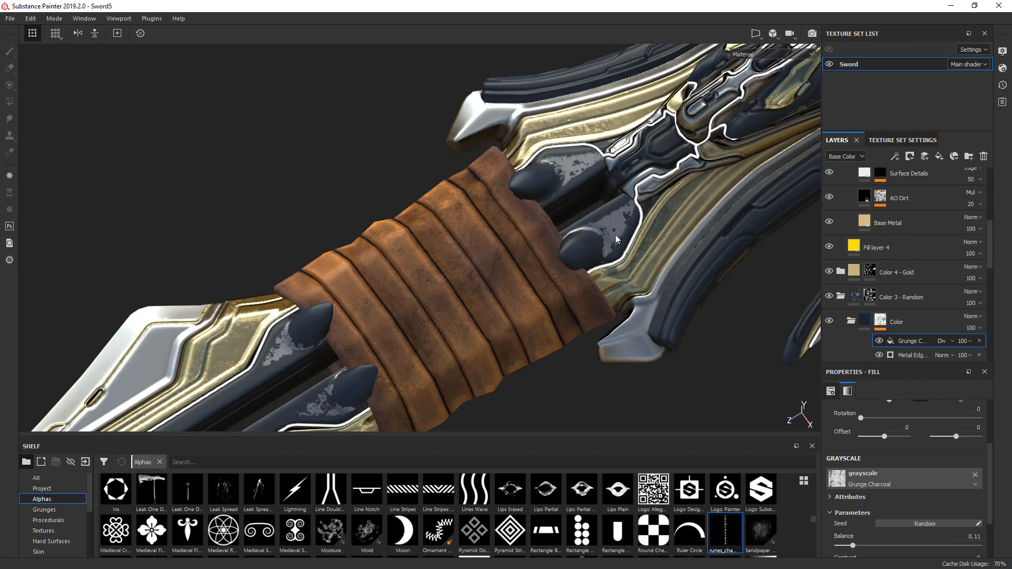
pyautogui.scroll(3, 615, 235)
pyautogui.click(878, 341)
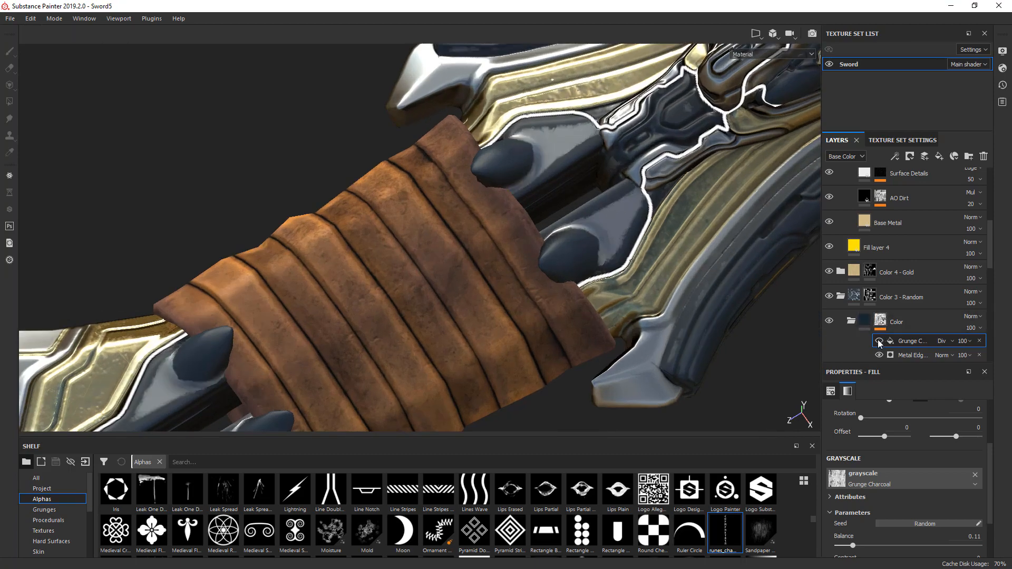
pyautogui.click(879, 341)
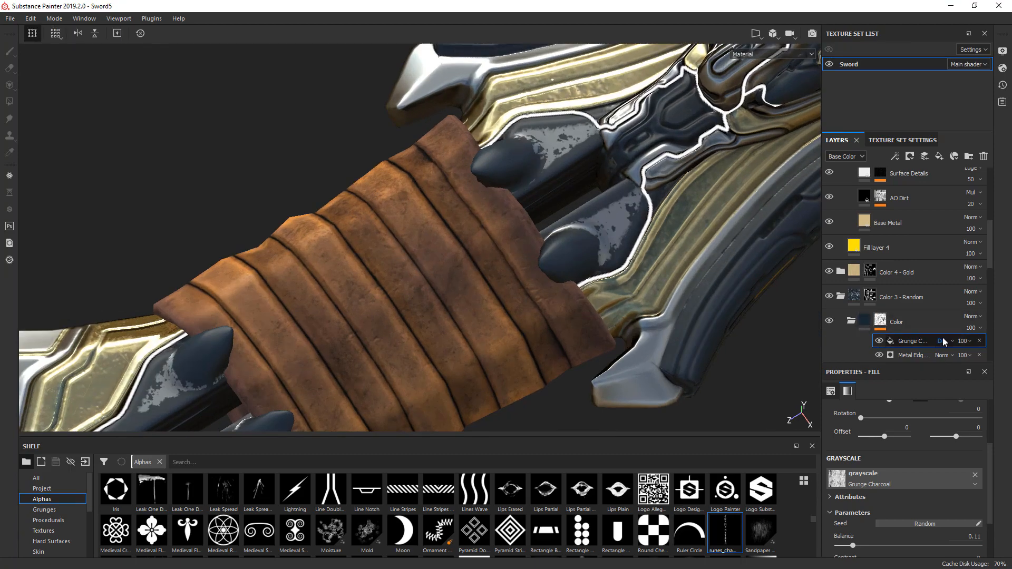
pyautogui.scroll(-4, 576, 264)
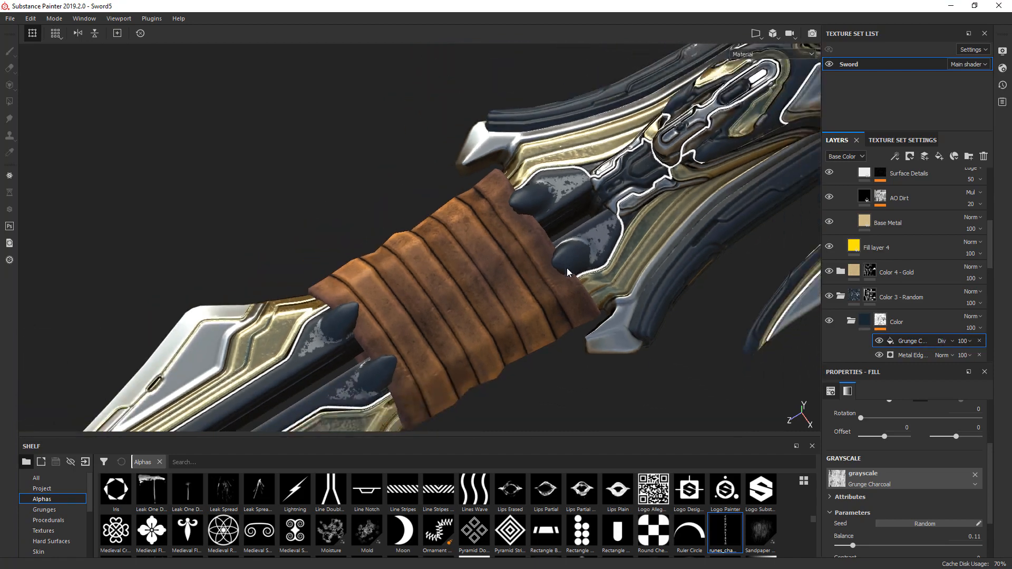
pyautogui.scroll(-4, 565, 267)
# - Examine the worn dark metal along the blade, guard, horns and handle from several angles
pyautogui.keyDown('alt'); pyautogui.moveTo(342, 422); pyautogui.dragTo(561, 269, button='middle'); pyautogui.keyUp('alt')
pyautogui.keyDown('alt'); pyautogui.moveTo(561, 270); pyautogui.dragTo(505, 279); pyautogui.keyUp('alt')
pyautogui.keyDown('alt'); pyautogui.moveTo(505, 279); pyautogui.dragTo(311, 363, button='middle'); pyautogui.keyUp('alt')
pyautogui.keyDown('alt'); pyautogui.moveTo(557, 331); pyautogui.dragTo(537, 346); pyautogui.keyUp('alt')
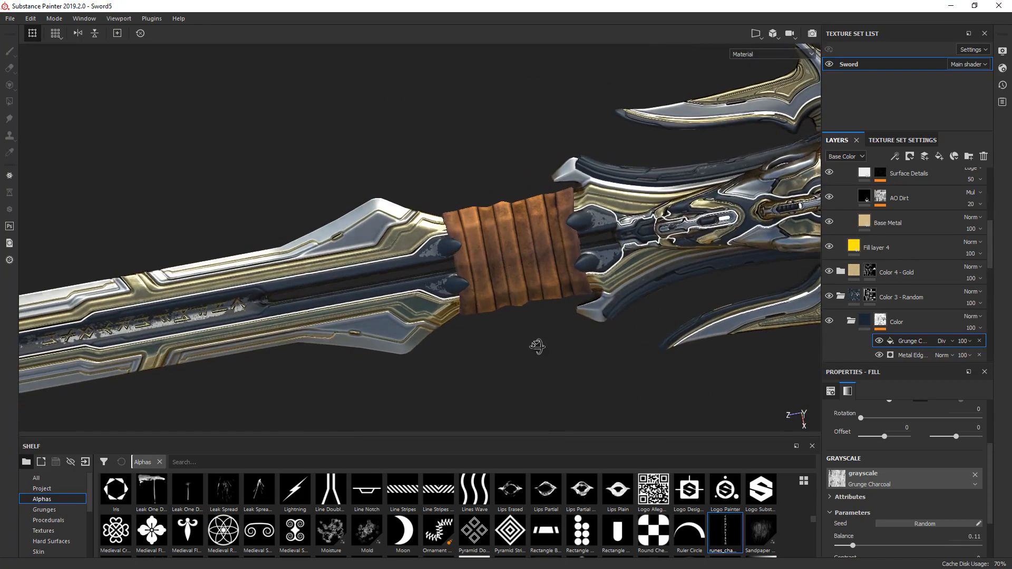
pyautogui.keyDown('alt'); pyautogui.moveTo(569, 312); pyautogui.dragTo(266, 341, button='middle'); pyautogui.keyUp('alt')
pyautogui.keyDown('alt'); pyautogui.moveTo(597, 272); pyautogui.dragTo(307, 302, button='middle'); pyautogui.keyUp('alt')
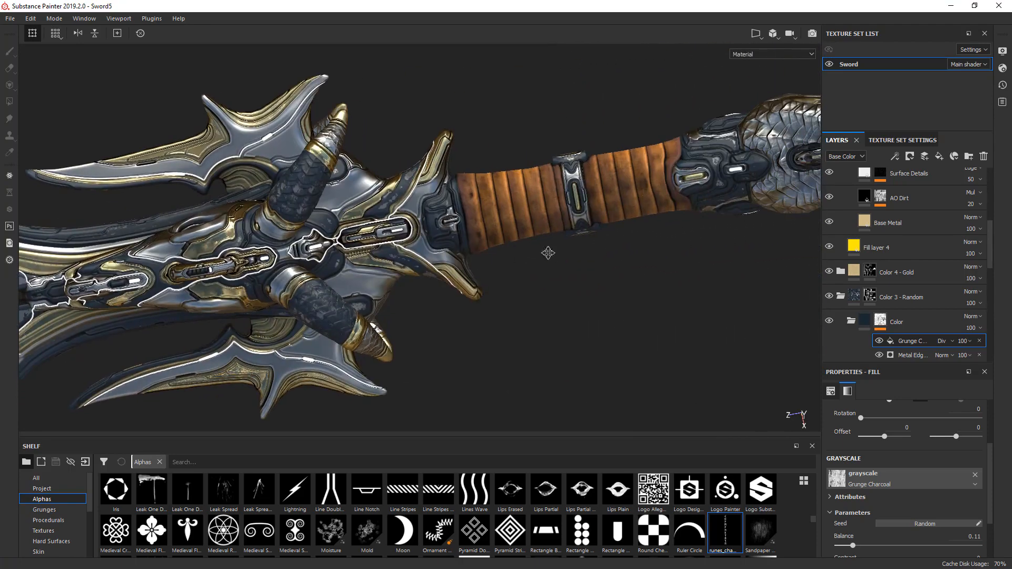
pyautogui.keyDown('alt'); pyautogui.moveTo(549, 253); pyautogui.dragTo(350, 296, button='middle'); pyautogui.keyUp('alt')
pyautogui.keyDown('alt'); pyautogui.moveTo(448, 298); pyautogui.dragTo(404, 292); pyautogui.keyUp('alt')
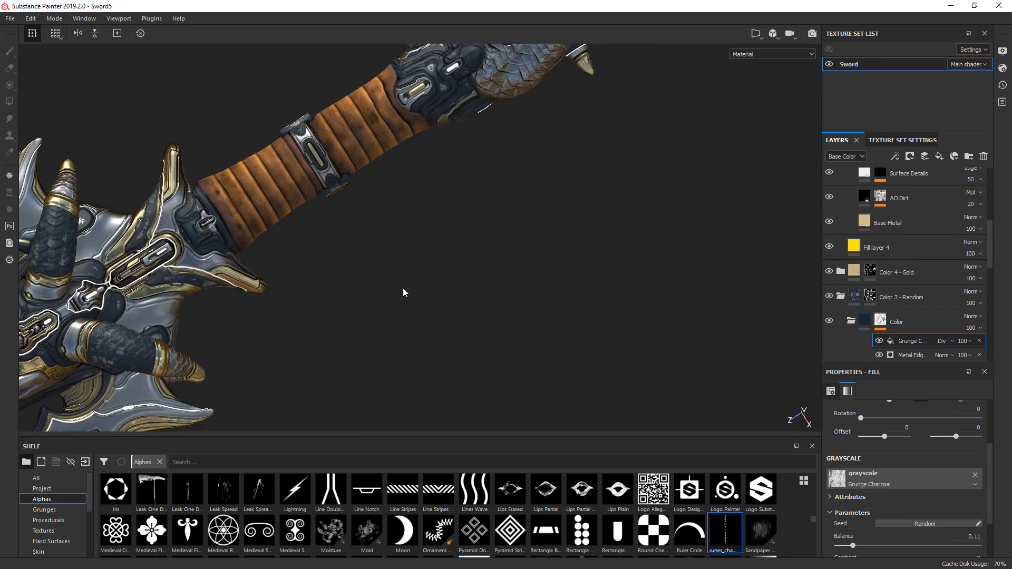
pyautogui.keyDown('alt'); pyautogui.moveTo(198, 281); pyautogui.dragTo(667, 178, button='middle'); pyautogui.keyUp('alt')
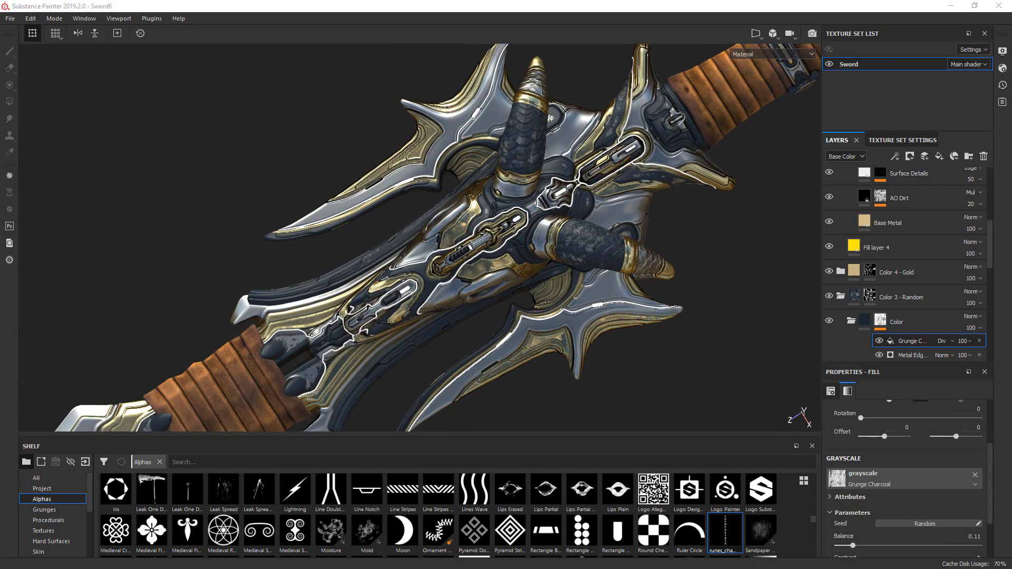
# - Collapse the Color 3 - Random, Gold Armor, Color 4 - Runes and Color 5 - Emissive folders in the layer stack
pyautogui.click(634, 3)
pyautogui.click(841, 297)
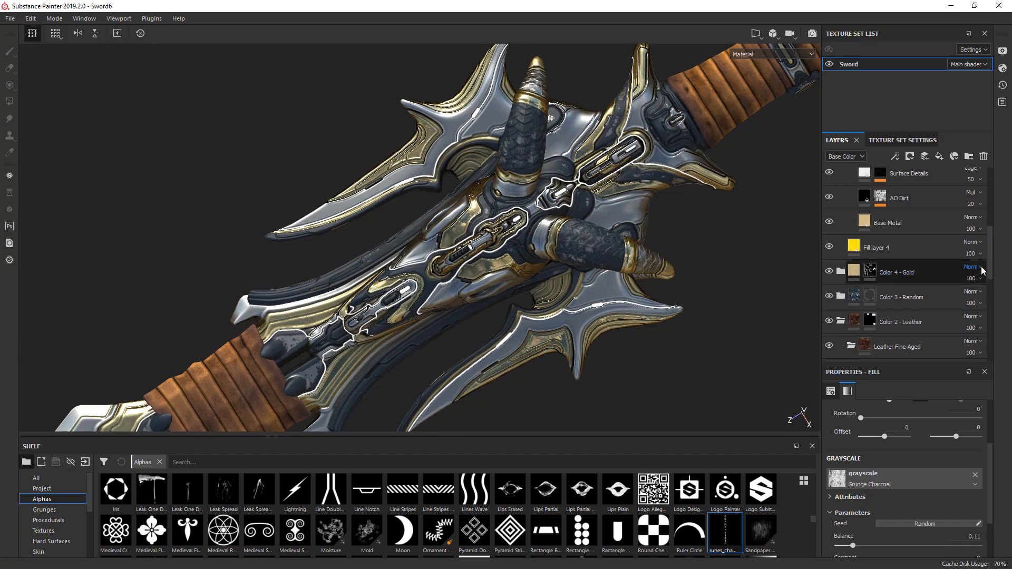
pyautogui.scroll(5, 864, 248)
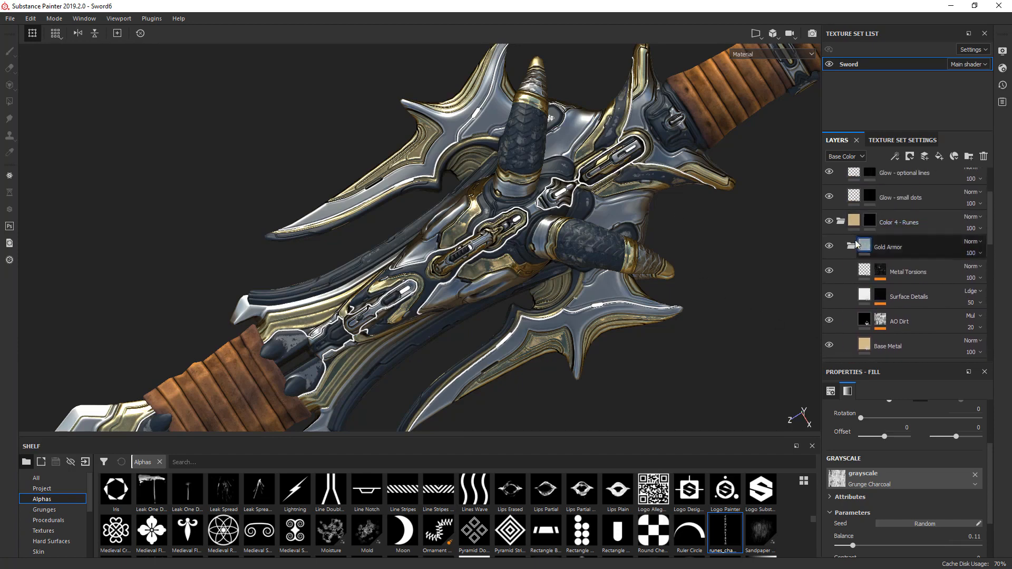
pyautogui.click(851, 246)
pyautogui.click(841, 222)
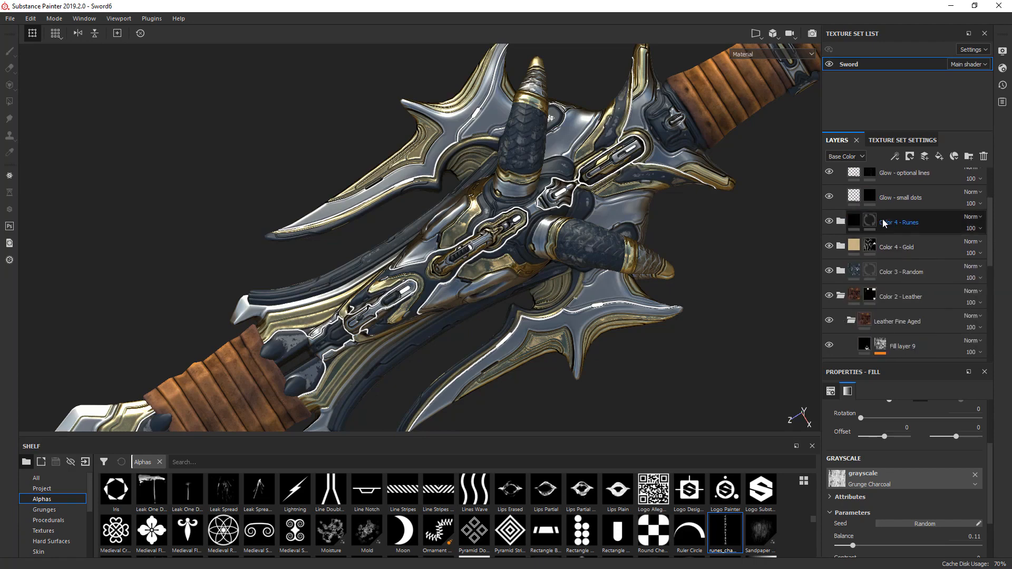
pyautogui.scroll(3, 990, 226)
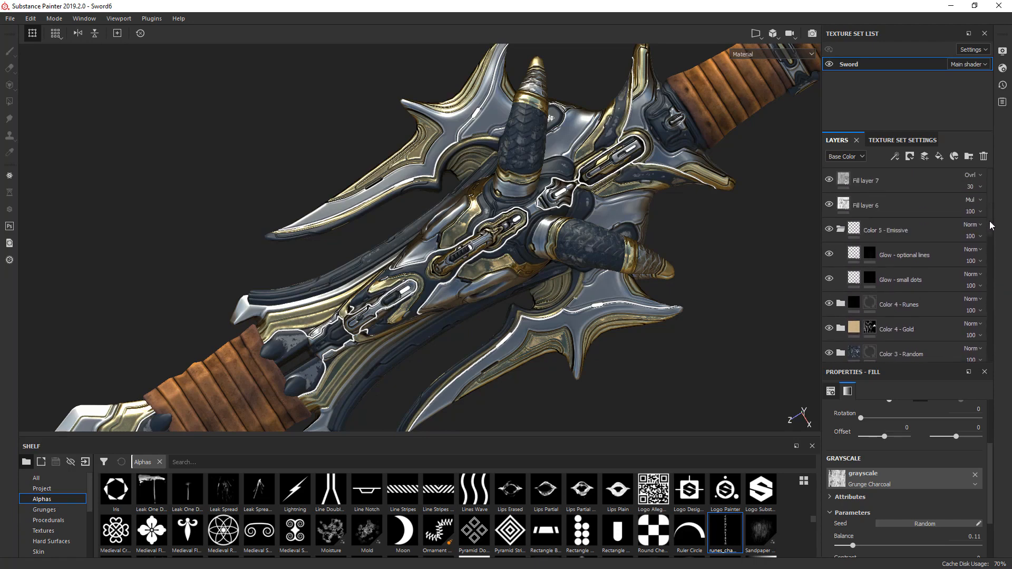
pyautogui.click(841, 228)
pyautogui.click(884, 232)
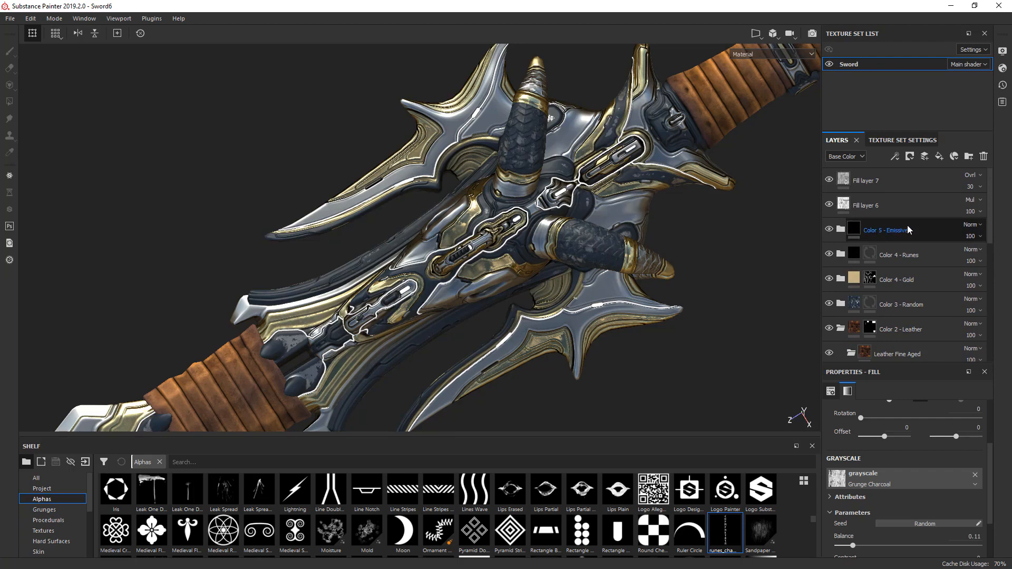
# - Create a new folder directly above Color 5 - Emissive and name it Scratches
pyautogui.click(909, 230)
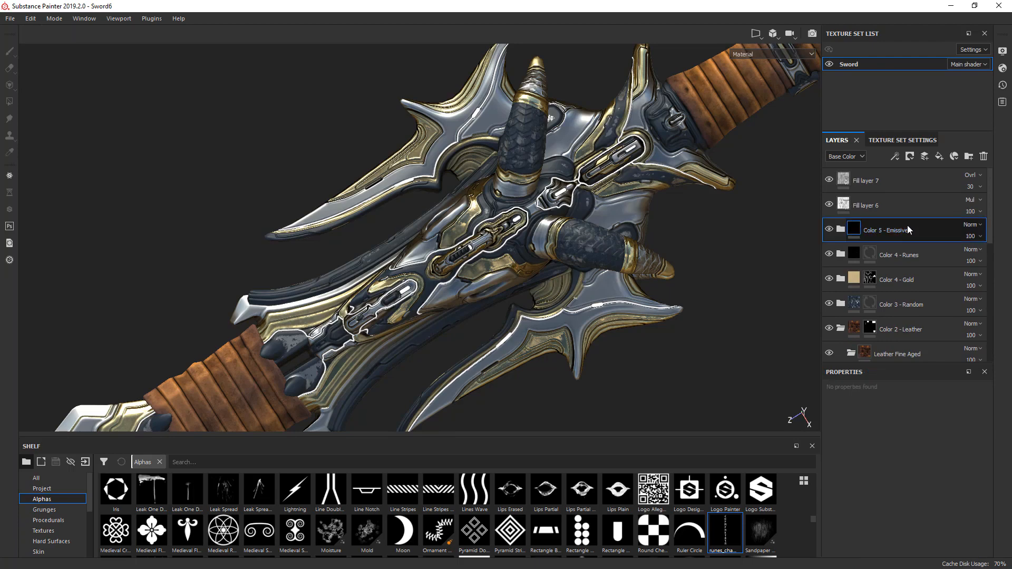
pyautogui.click(969, 159)
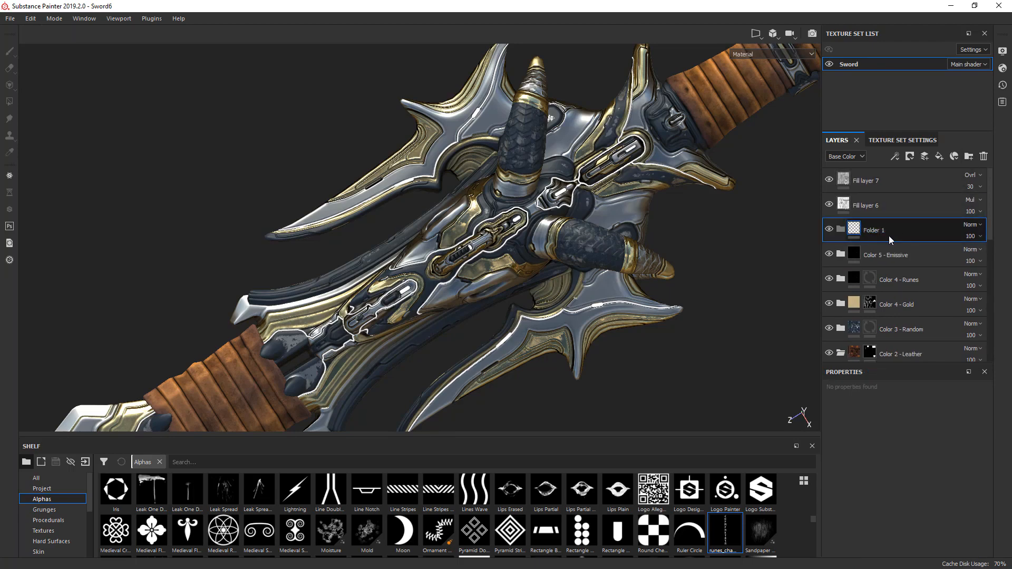
pyautogui.doubleClick(874, 232)
pyautogui.write('Scratches')
pyautogui.press('Return')
# - Copy the Color 2 - Leather mask into a new mask on the Scratches folder and invert it
pyautogui.rightClick(870, 353)
pyautogui.click(906, 227)
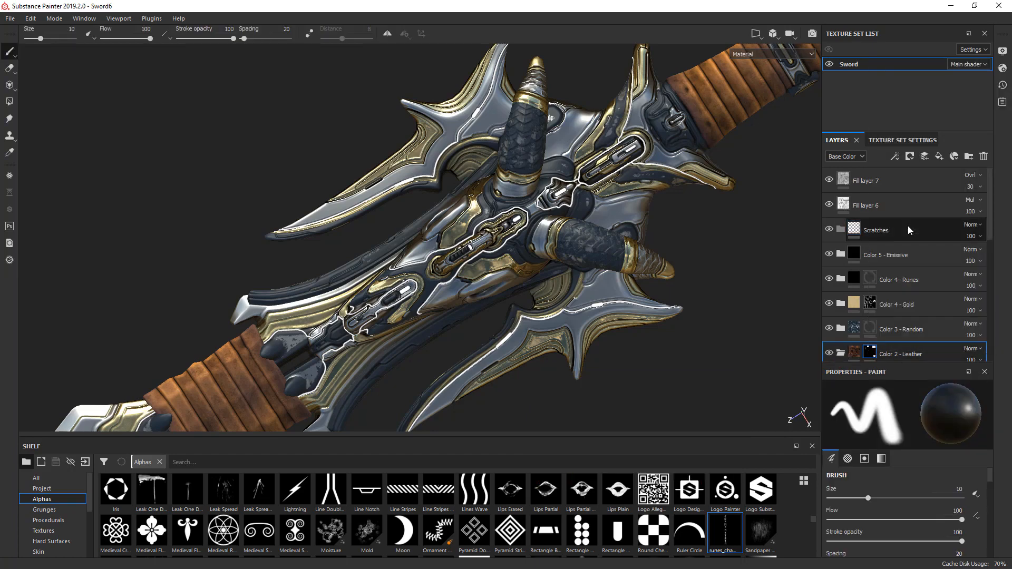
pyautogui.rightClick(877, 236)
pyautogui.click(885, 249)
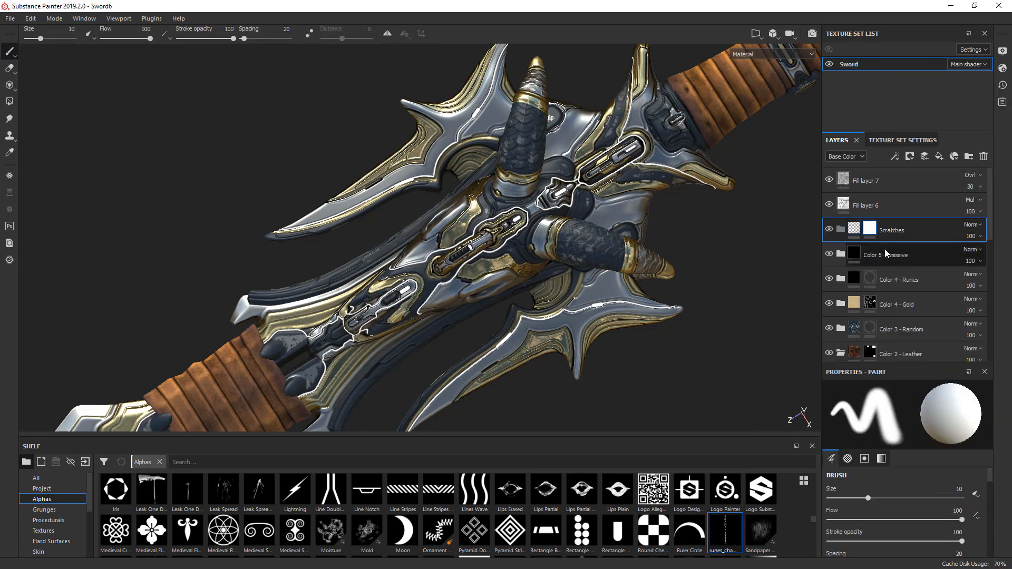
pyautogui.rightClick(872, 236)
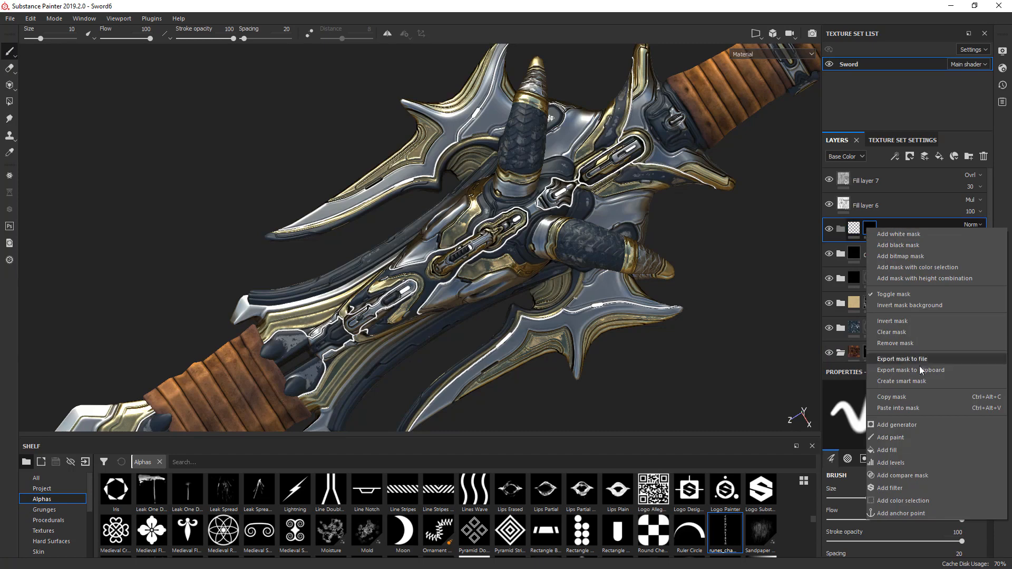
pyautogui.click(895, 407)
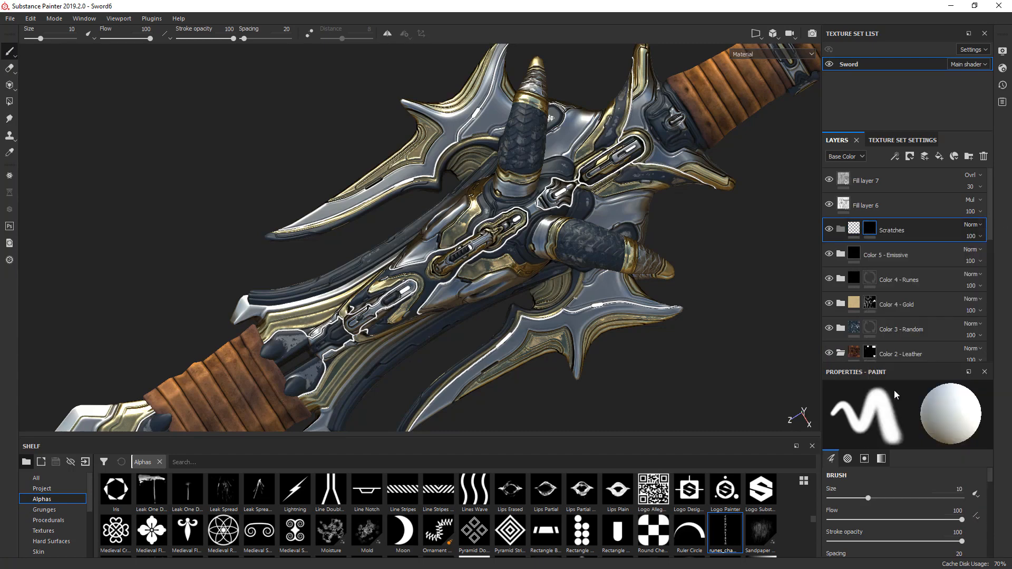
pyautogui.rightClick(870, 232)
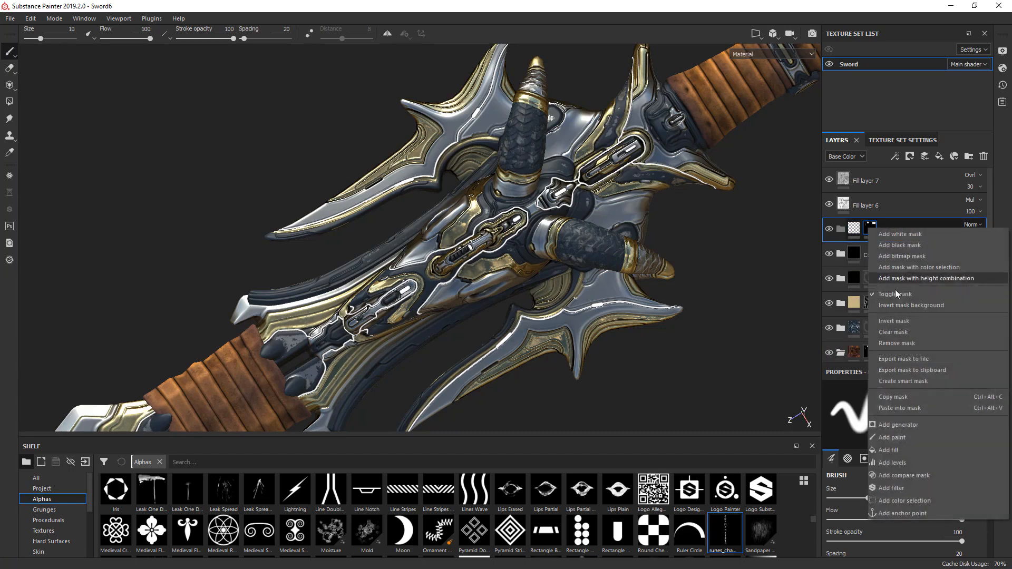
pyautogui.click(891, 320)
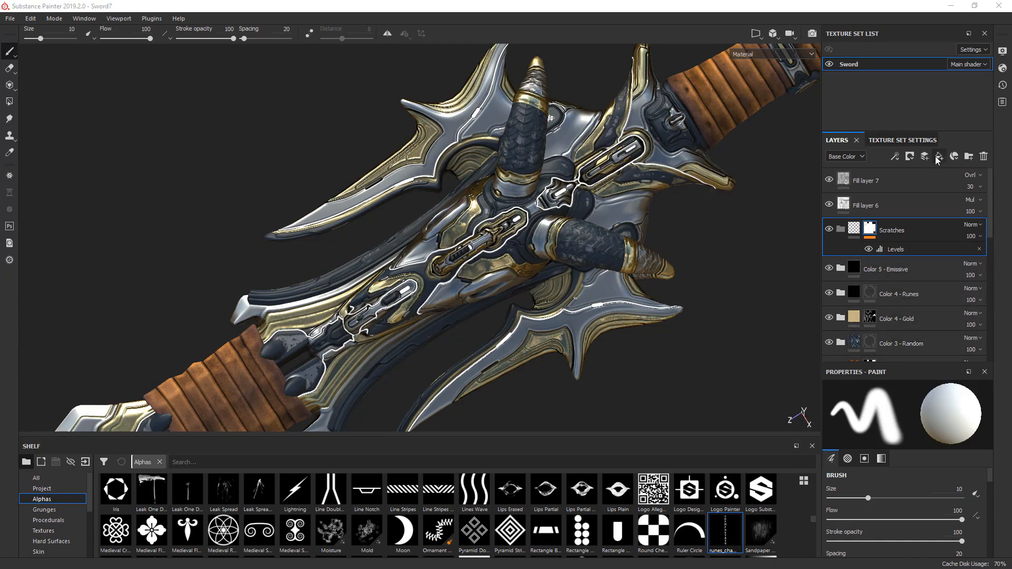
# - Add a new fill layer and place it inside the Scratches folder
pyautogui.click(939, 156)
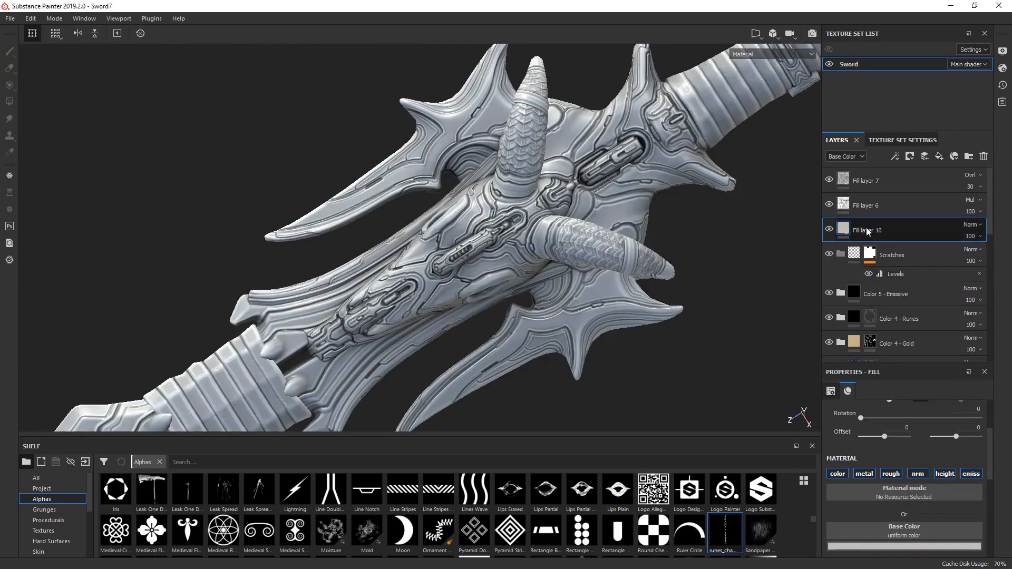
pyautogui.moveTo(859, 232); pyautogui.dragTo(734, 211)
pyautogui.scroll(-2, 734, 211)
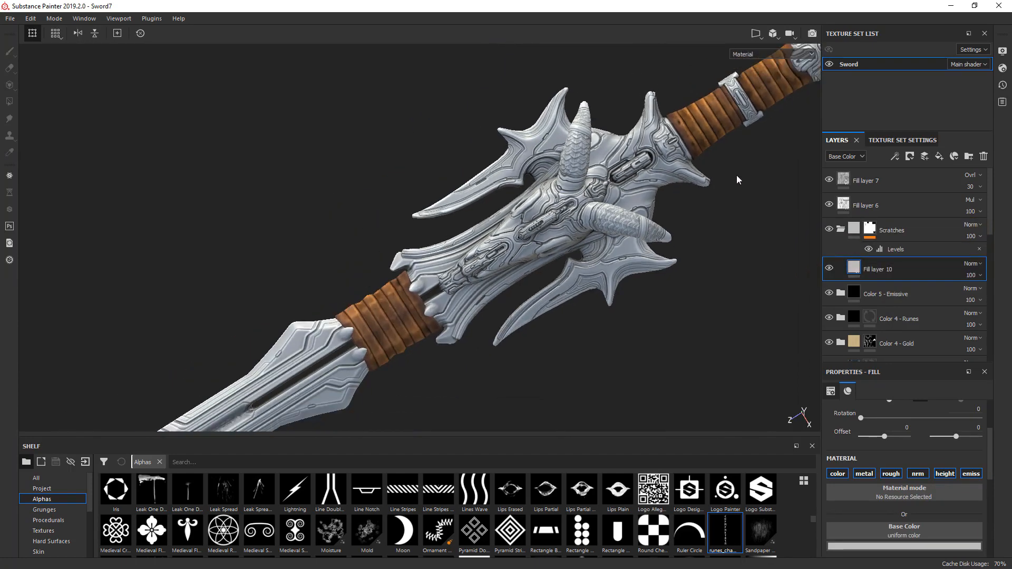
# - Turn off the color, metal, nrm and emiss channels of the fill layer in Scratches, leaving rough and height active
pyautogui.keyDown('alt'); pyautogui.moveTo(736, 176); pyautogui.dragTo(774, 113, button='middle'); pyautogui.keyUp('alt')
pyautogui.scroll(4, 421, 250)
pyautogui.scroll(1, 489, 250)
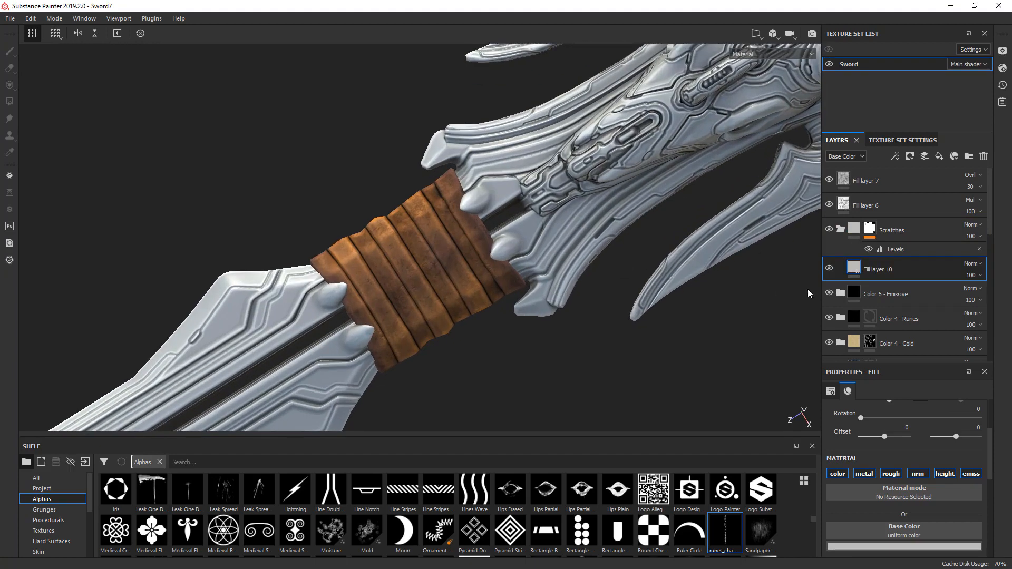
pyautogui.click(838, 474)
pyautogui.click(864, 474)
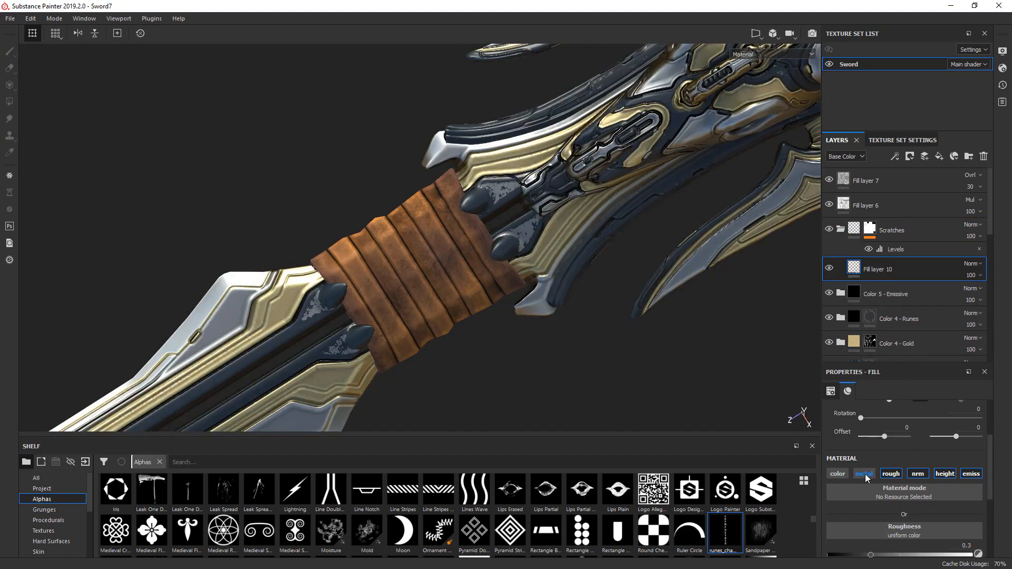
pyautogui.click(919, 476)
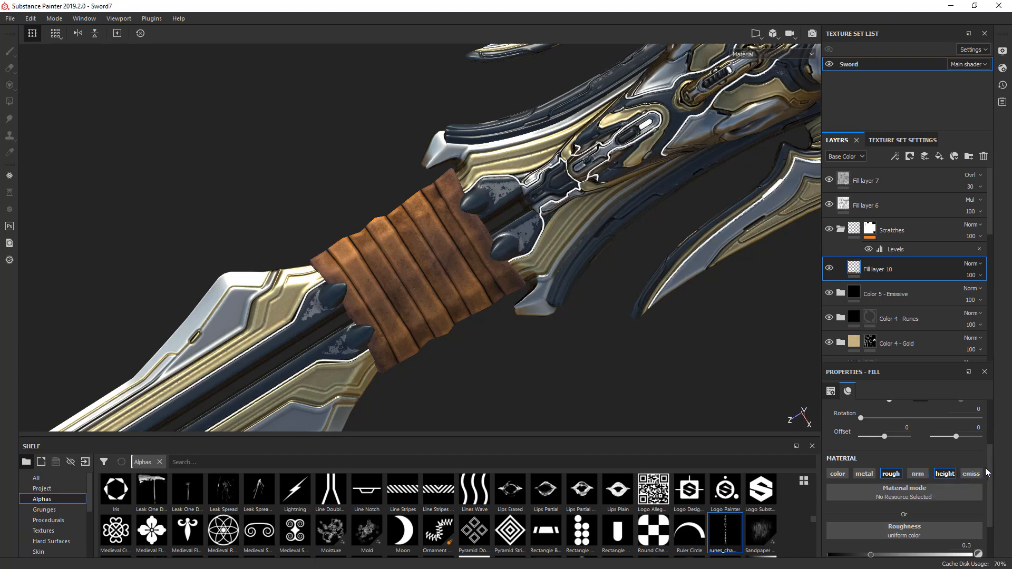
# - Set the Scratches fill layer's roughness to 1 and check the sword in the Roughness channel view
pyautogui.scroll(-2, 989, 495)
pyautogui.scroll(-1, 989, 495)
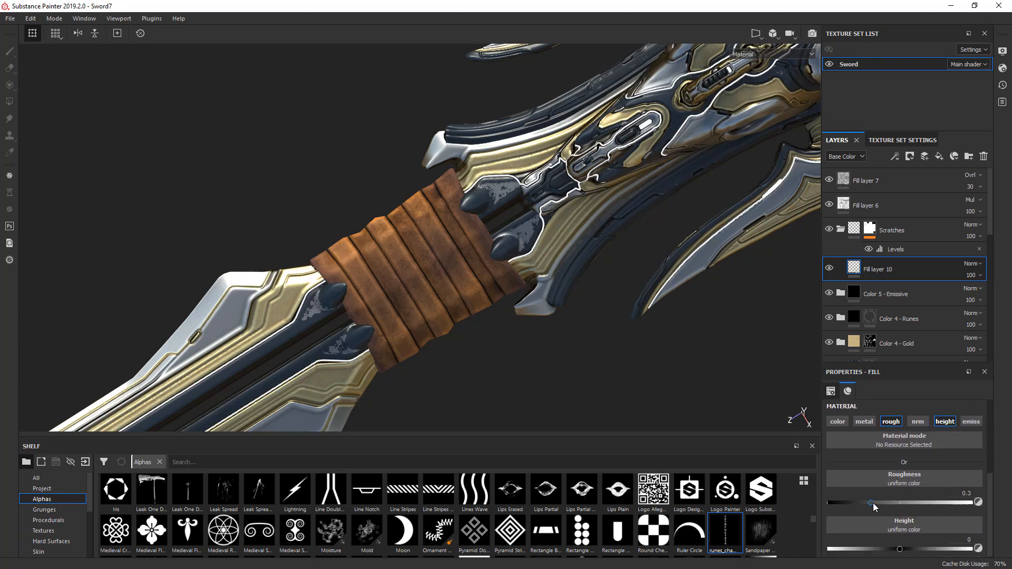
pyautogui.moveTo(872, 503); pyautogui.dragTo(971, 503)
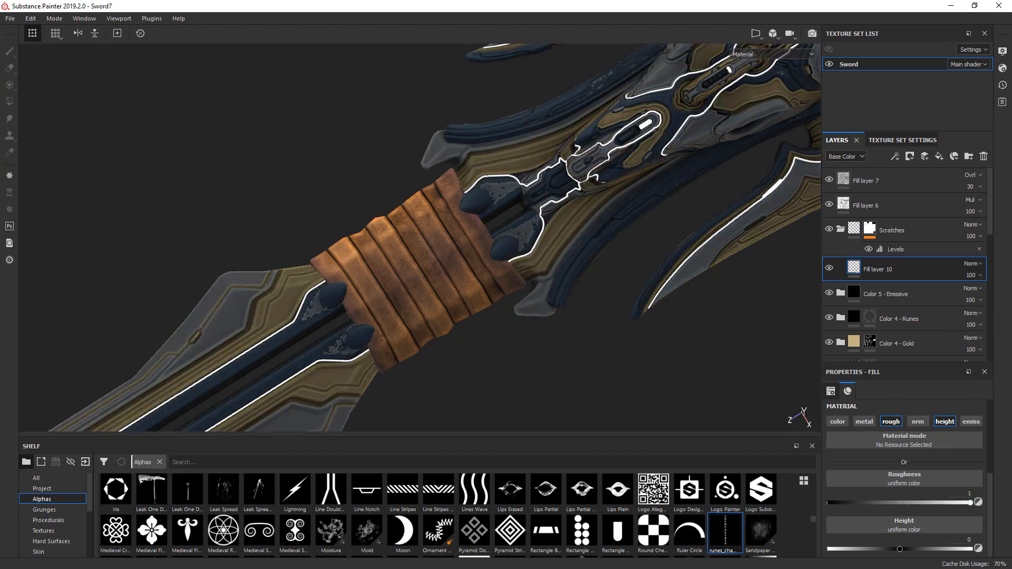
pyautogui.moveTo(358, 378); pyautogui.dragTo(585, 265, button='middle')
pyautogui.press('c')
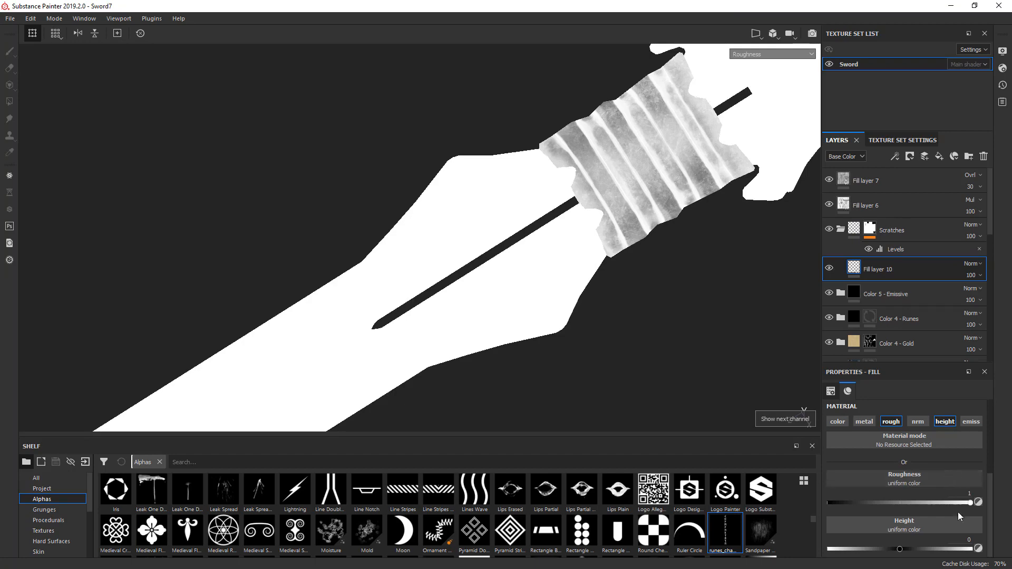
pyautogui.moveTo(945, 502); pyautogui.dragTo(986, 507)
pyautogui.press('m')
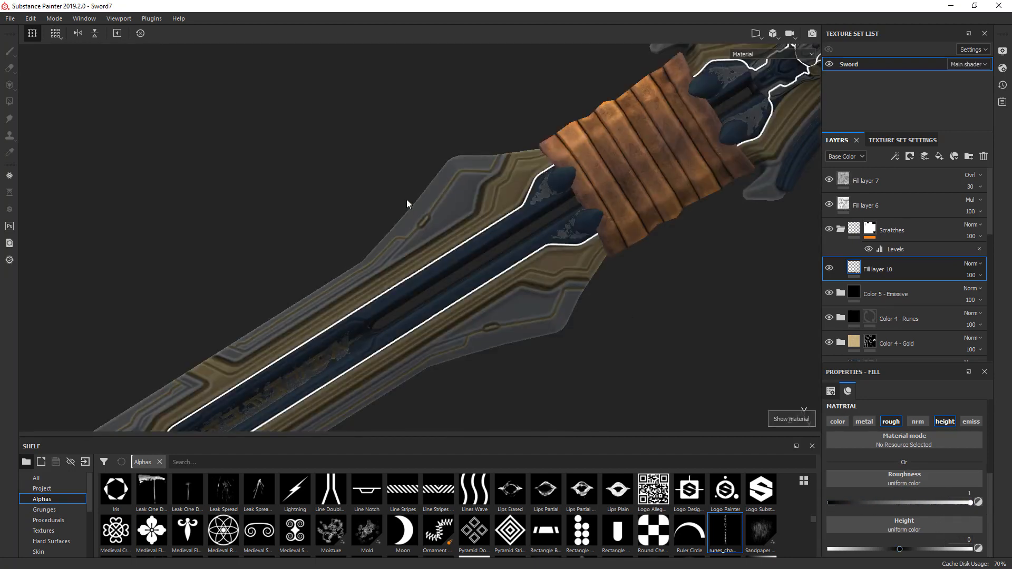
# - Add a black mask to the fill layer inside Scratches and give that mask a fill effect
pyautogui.rightClick(832, 278)
pyautogui.click(883, 286)
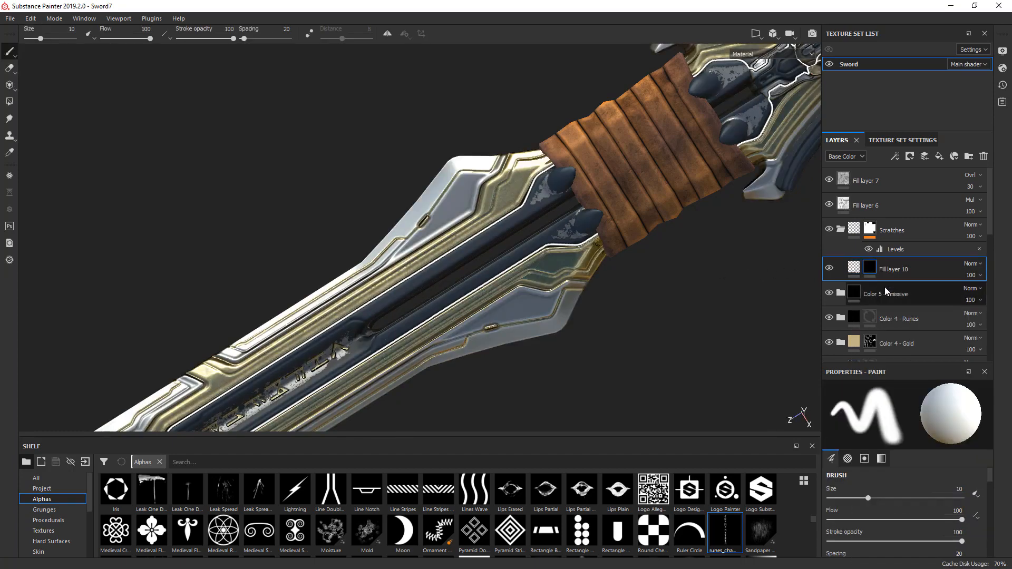
pyautogui.rightClick(870, 269)
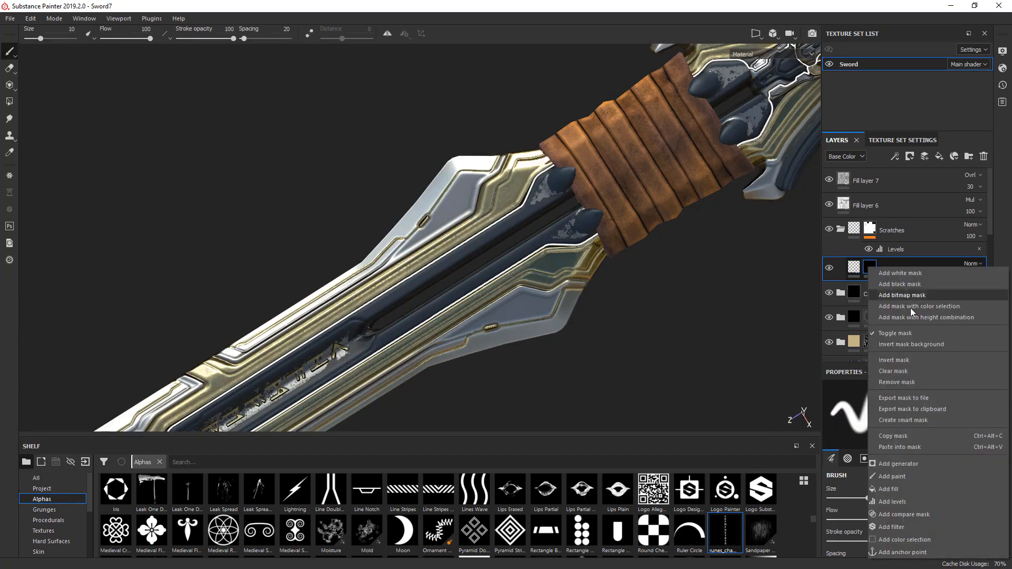
pyautogui.click(898, 488)
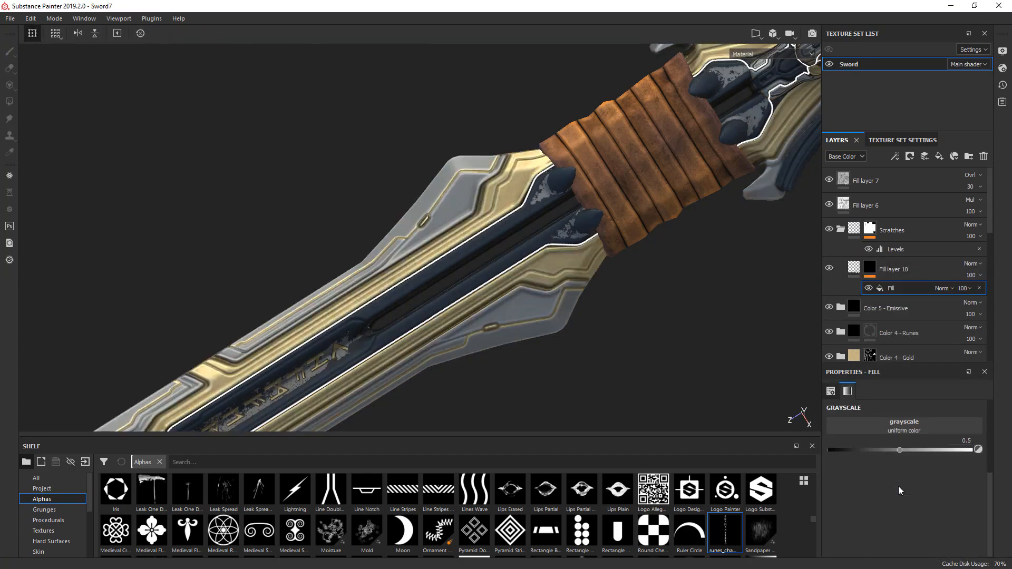
# - Search the grunge textures for "scratch" and use Grunge Scratches Rough as the mask fill's grayscale source
pyautogui.click(913, 431)
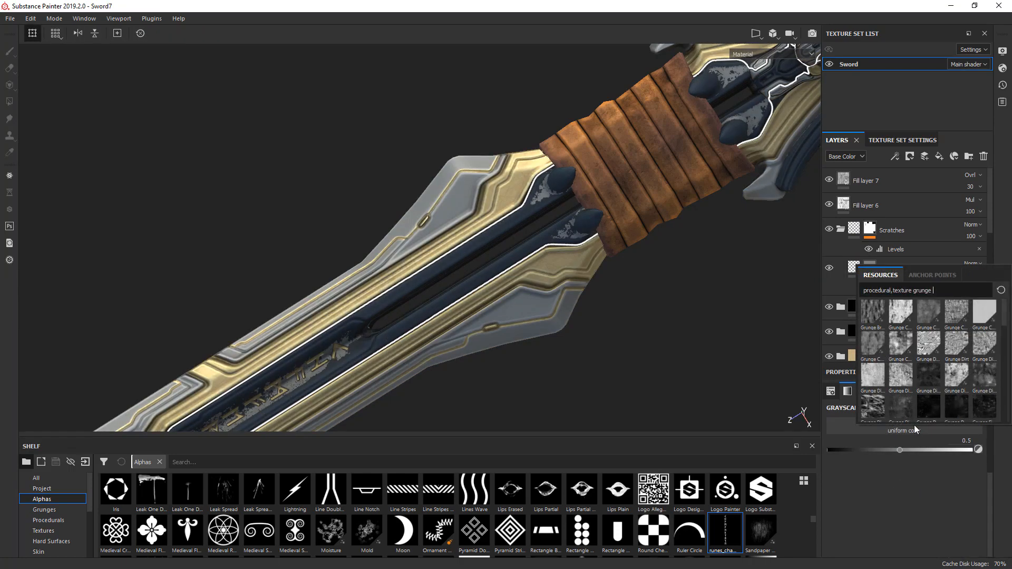
pyautogui.write('scratch')
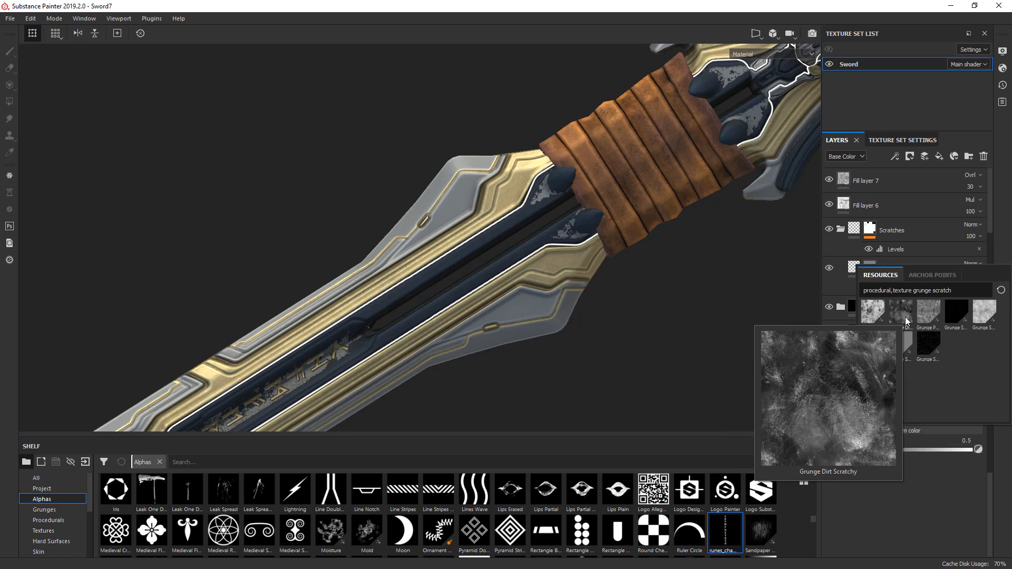
pyautogui.click(960, 318)
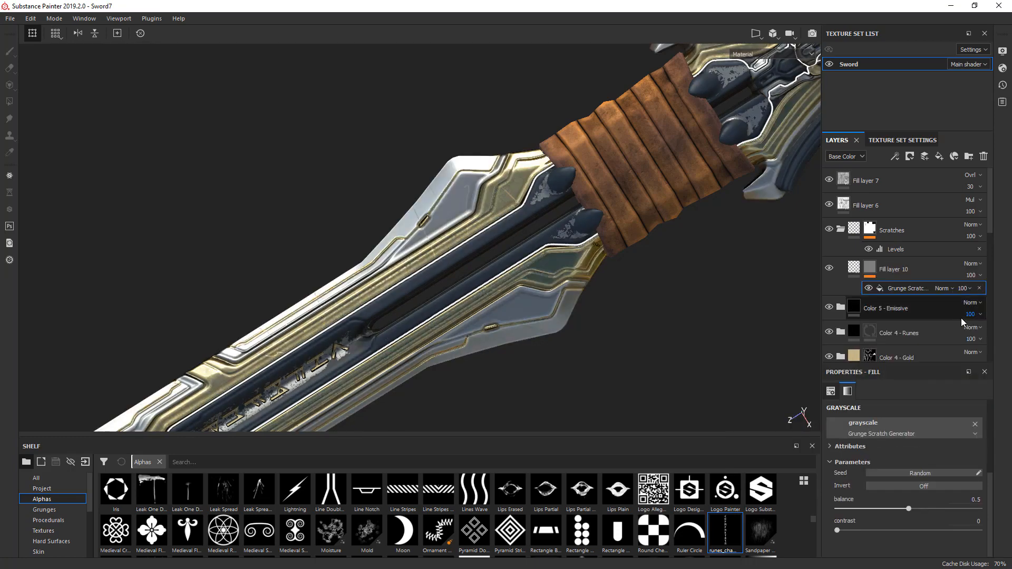
pyautogui.click(899, 434)
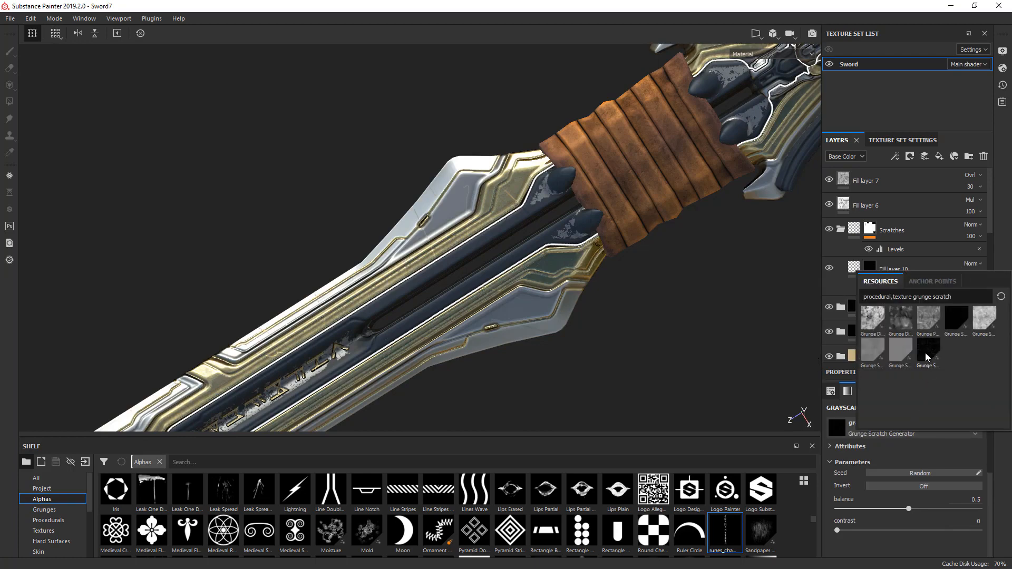
pyautogui.moveTo(928, 357)
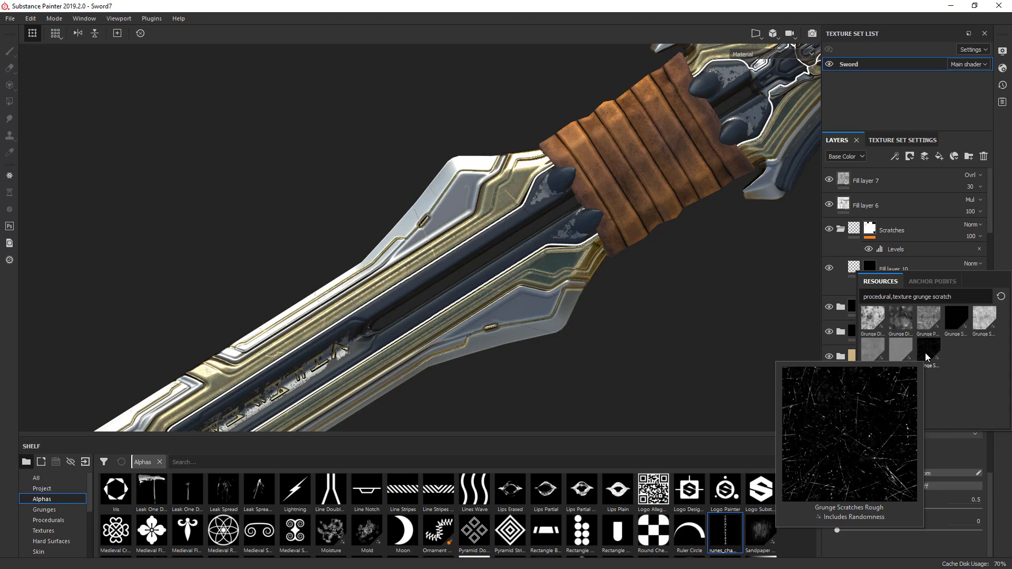
pyautogui.click(926, 354)
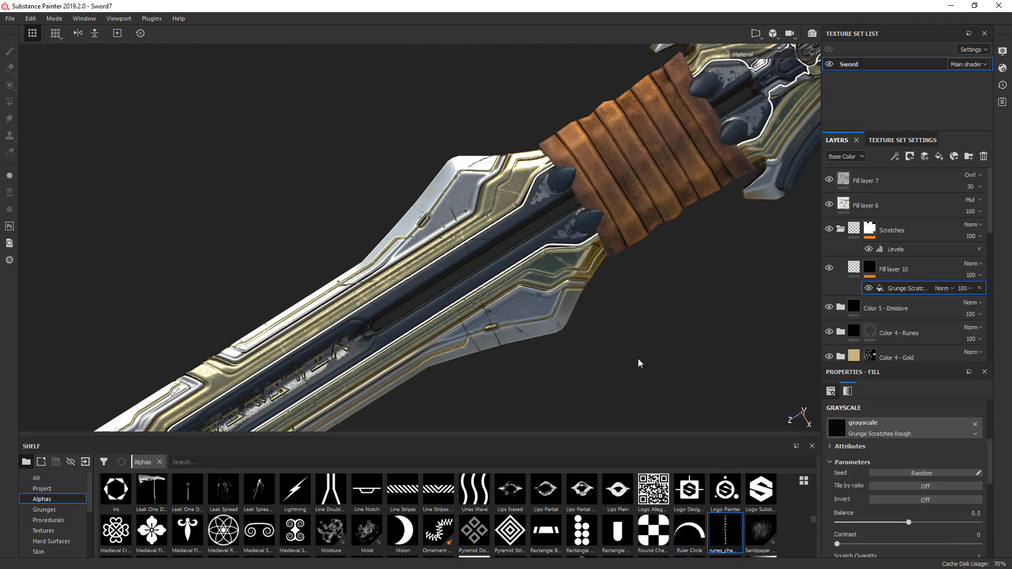
# - Set the height of the fill layer inside Scratches to -0.013
pyautogui.keyDown('alt'); pyautogui.moveTo(418, 358); pyautogui.dragTo(438, 304, button='middle'); pyautogui.keyUp('alt')
pyautogui.scroll(5, 513, 240)
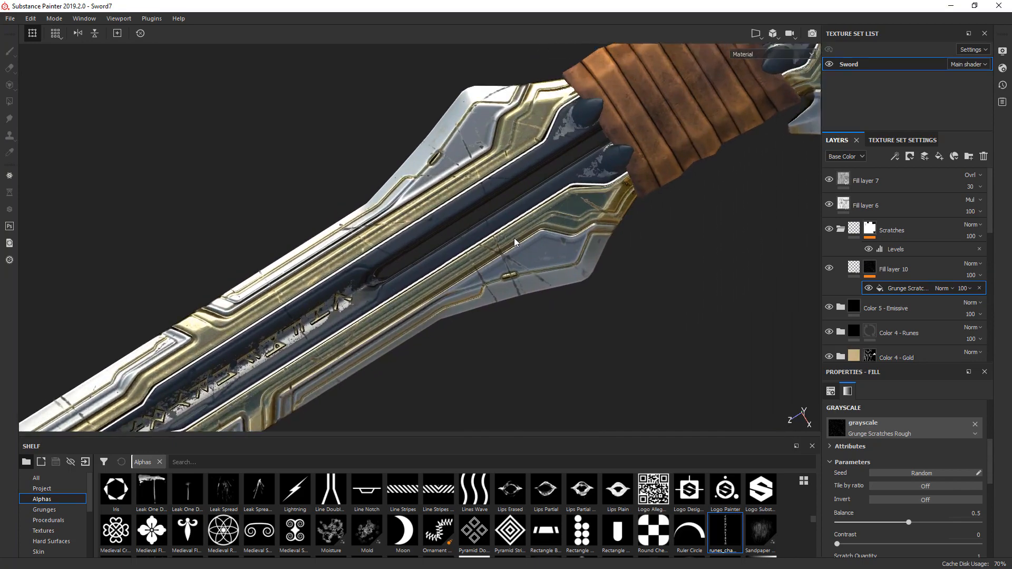
pyautogui.keyDown('alt'); pyautogui.moveTo(513, 241); pyautogui.dragTo(721, 230); pyautogui.keyUp('alt')
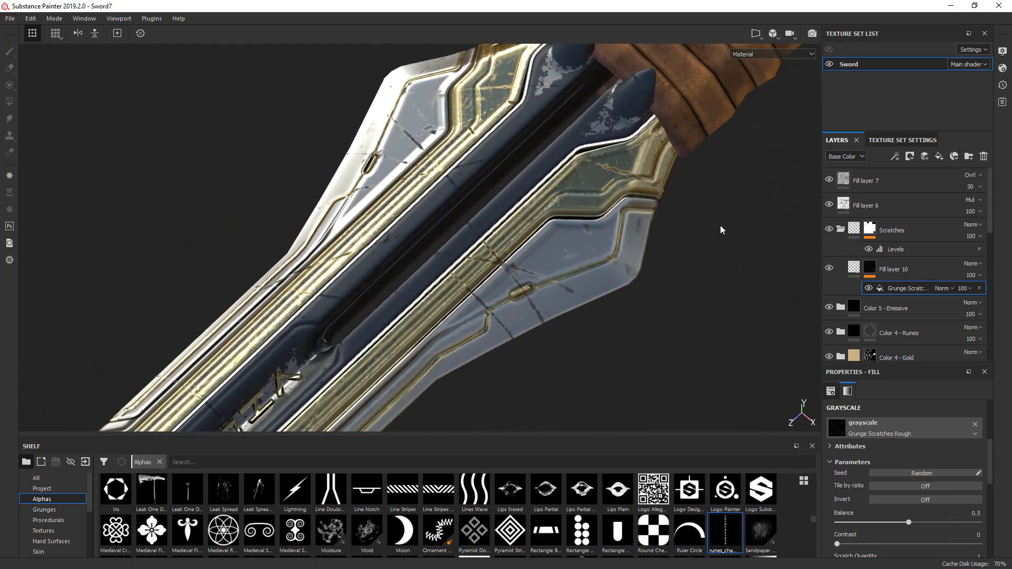
pyautogui.click(854, 269)
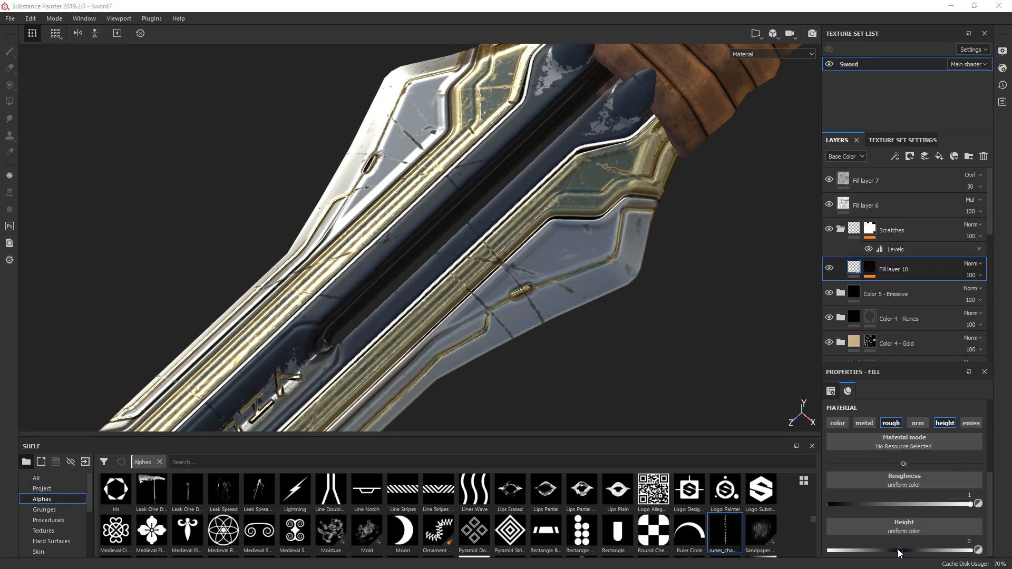
pyautogui.moveTo(900, 552)
pyautogui.mouseDown()
pyautogui.moveTo(859, 551)
pyautogui.moveTo(899, 553)
pyautogui.mouseUp()
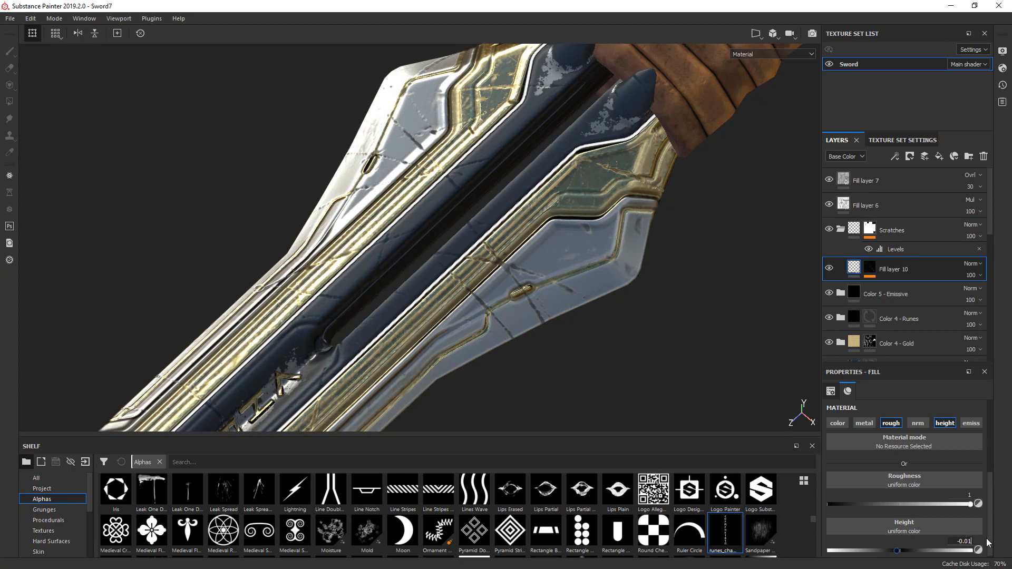
pyautogui.write('-0.013')
pyautogui.press('Return')
pyautogui.keyDown('alt'); pyautogui.moveTo(494, 350); pyautogui.dragTo(479, 371); pyautogui.keyUp('alt')
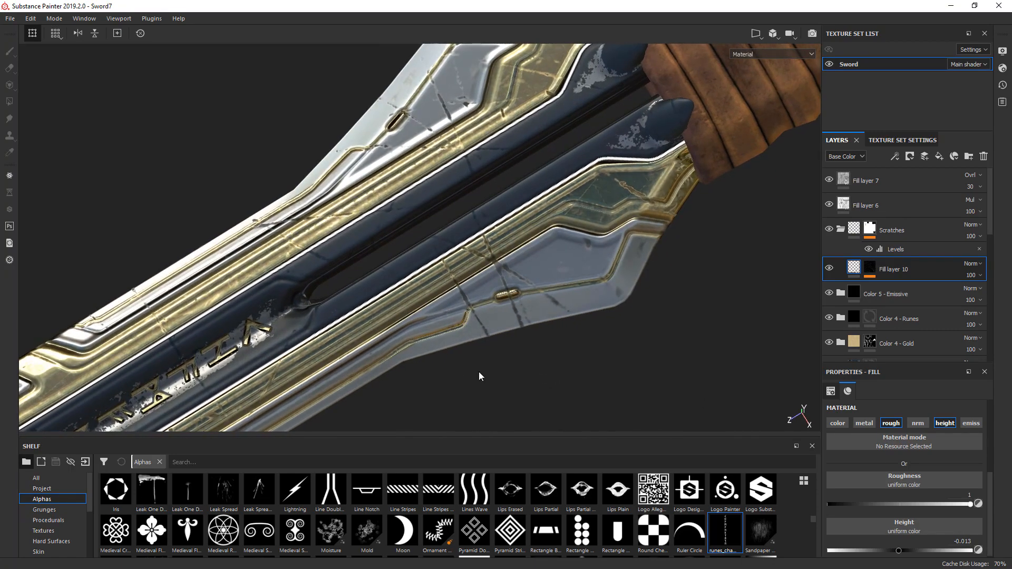
# - Select the Grunge Scratches Rough effect in the layer's mask and enlarge its properties area to reach the scratch parameters
pyautogui.click(869, 269)
pyautogui.click(913, 290)
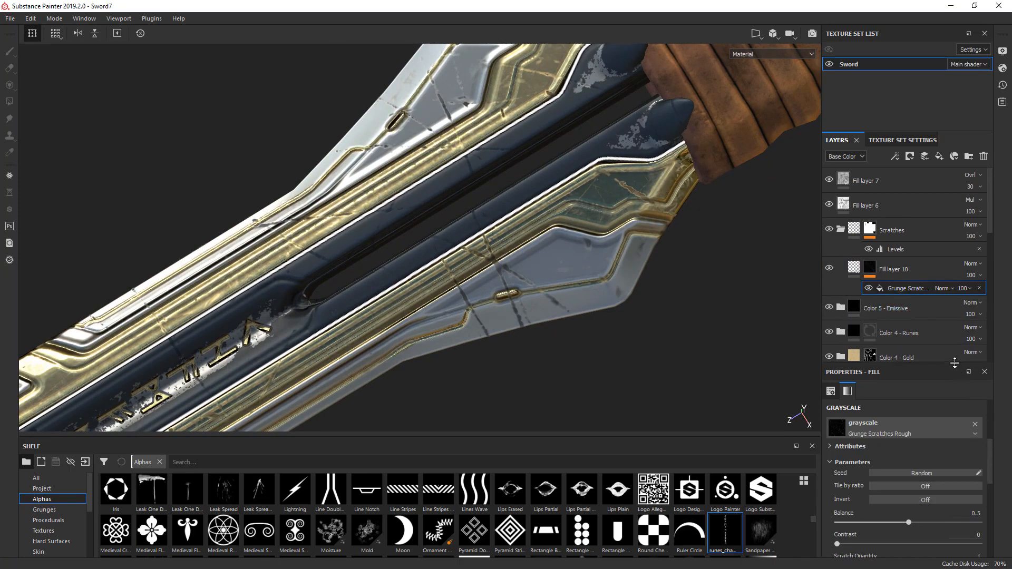
pyautogui.moveTo(955, 363); pyautogui.dragTo(950, 266)
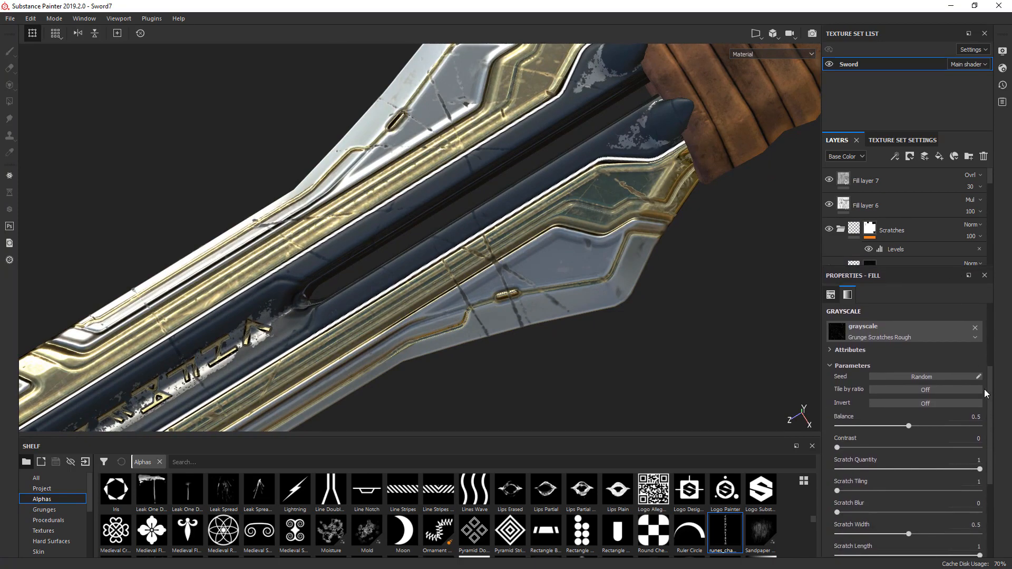
pyautogui.scroll(-3, 991, 421)
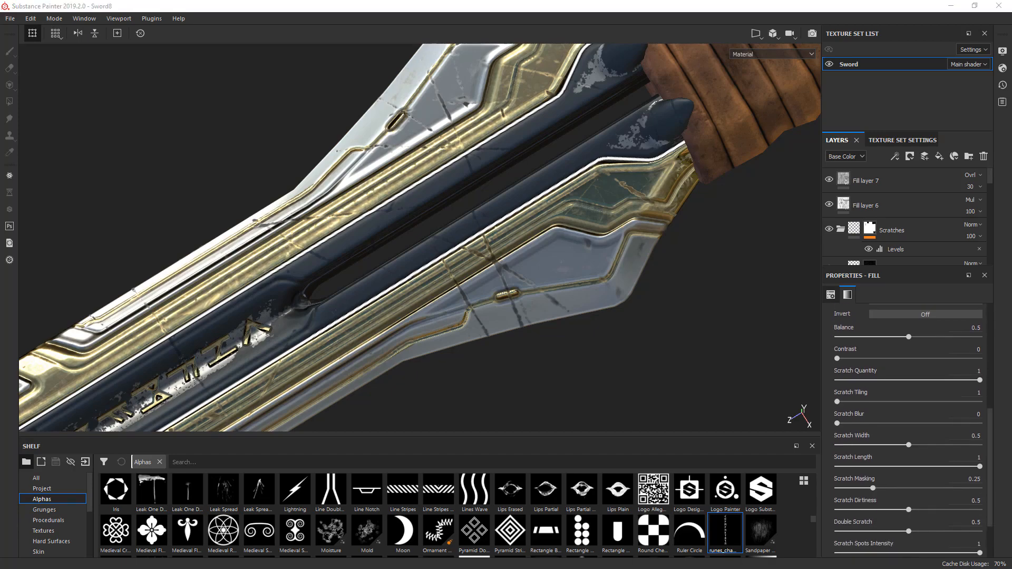
# - Cycle through the channel views to the Mask view and examine the scratch pattern along the blade and guard
pyautogui.moveTo(638, 305)
pyautogui.keyDown('alt'); pyautogui.mouseDown(button='middle')
pyautogui.moveTo(672, 278)
pyautogui.moveTo(577, 309)
pyautogui.moveTo(269, 467)
pyautogui.mouseUp(button='middle'); pyautogui.keyUp('alt')
pyautogui.keyDown('alt'); pyautogui.moveTo(529, 260); pyautogui.dragTo(290, 432, button='middle'); pyautogui.keyUp('alt')
pyautogui.moveTo(612, 234)
pyautogui.keyDown('alt'); pyautogui.mouseDown(button='middle')
pyautogui.moveTo(506, 298)
pyautogui.moveTo(738, 129)
pyautogui.mouseUp(button='middle'); pyautogui.keyUp('alt')
pyautogui.press('c')
pyautogui.scroll(-2, 515, 273)
pyautogui.keyDown('alt'); pyautogui.moveTo(515, 273); pyautogui.dragTo(339, 362, button='middle'); pyautogui.keyUp('alt')
pyautogui.keyDown('alt'); pyautogui.moveTo(684, 193); pyautogui.dragTo(487, 318, button='middle'); pyautogui.keyUp('alt')
pyautogui.press('c')
pyautogui.press('c')
pyautogui.press('c')
pyautogui.press('c')
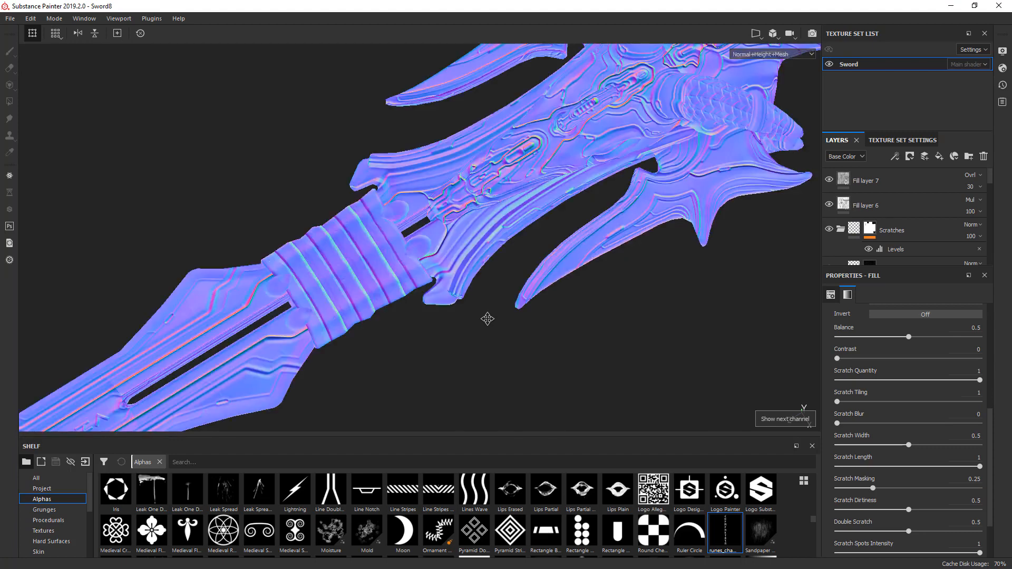
pyautogui.keyDown('alt'); pyautogui.moveTo(559, 213); pyautogui.dragTo(746, 130, button='middle'); pyautogui.keyUp('alt')
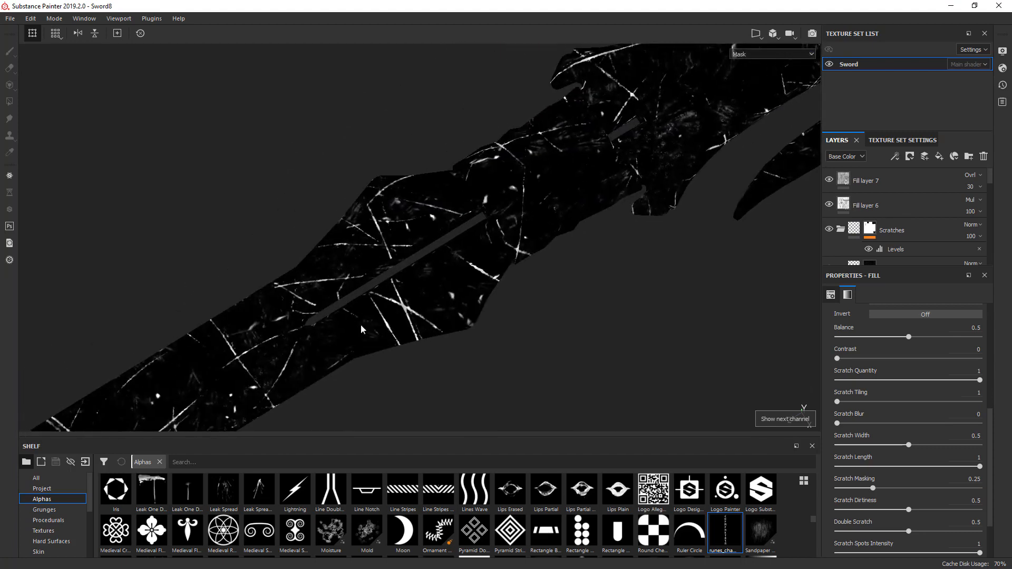
pyautogui.keyDown('alt'); pyautogui.moveTo(361, 329); pyautogui.dragTo(511, 223, button='middle'); pyautogui.keyUp('alt')
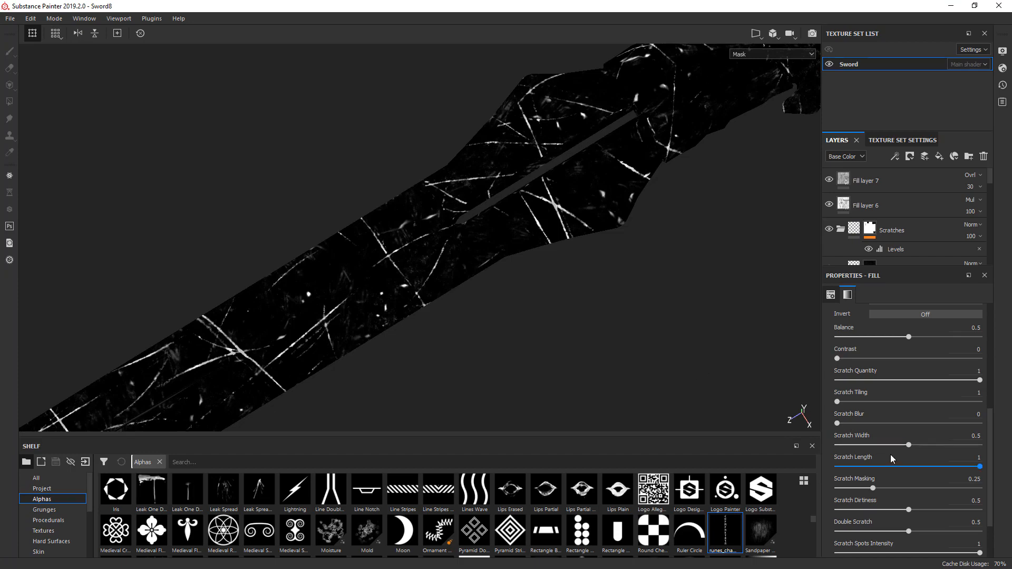
# - Set the grunge's Scratch Length to 0.69 and its Dust Intensity to 0.19
pyautogui.moveTo(979, 466); pyautogui.dragTo(935, 470)
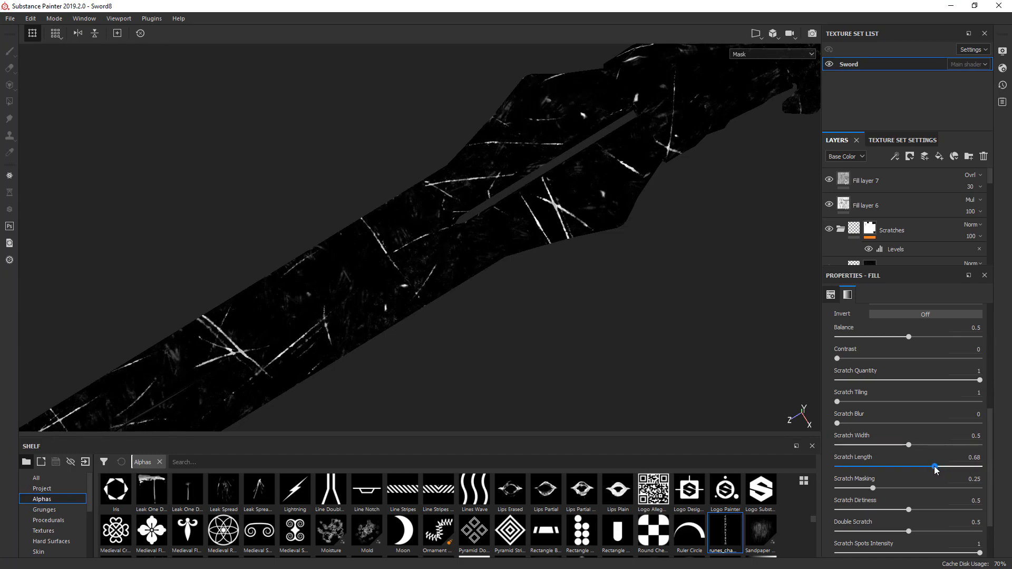
pyautogui.keyDown('alt'); pyautogui.moveTo(215, 329); pyautogui.dragTo(317, 270, button='middle'); pyautogui.keyUp('alt')
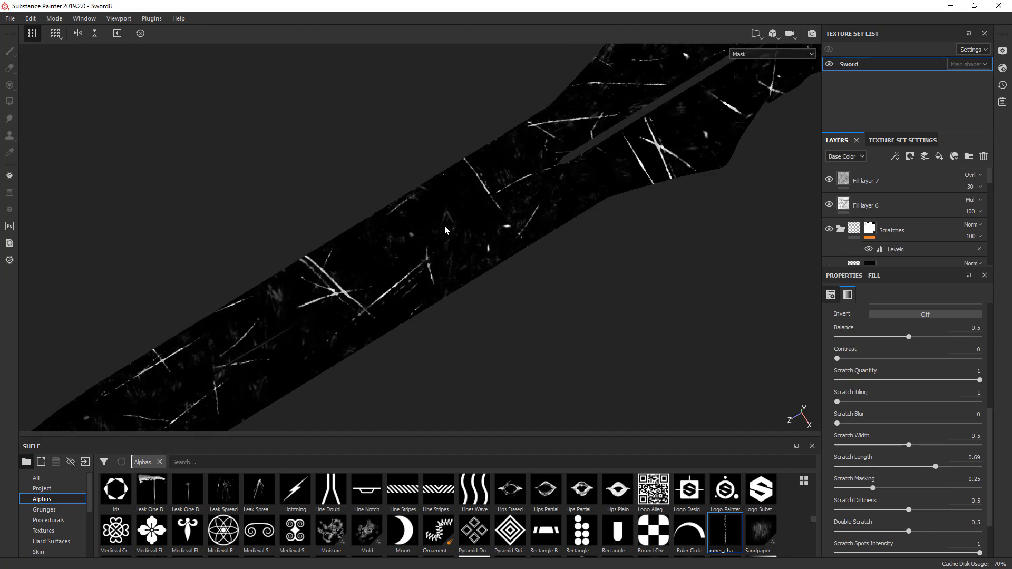
pyautogui.scroll(2, 437, 219)
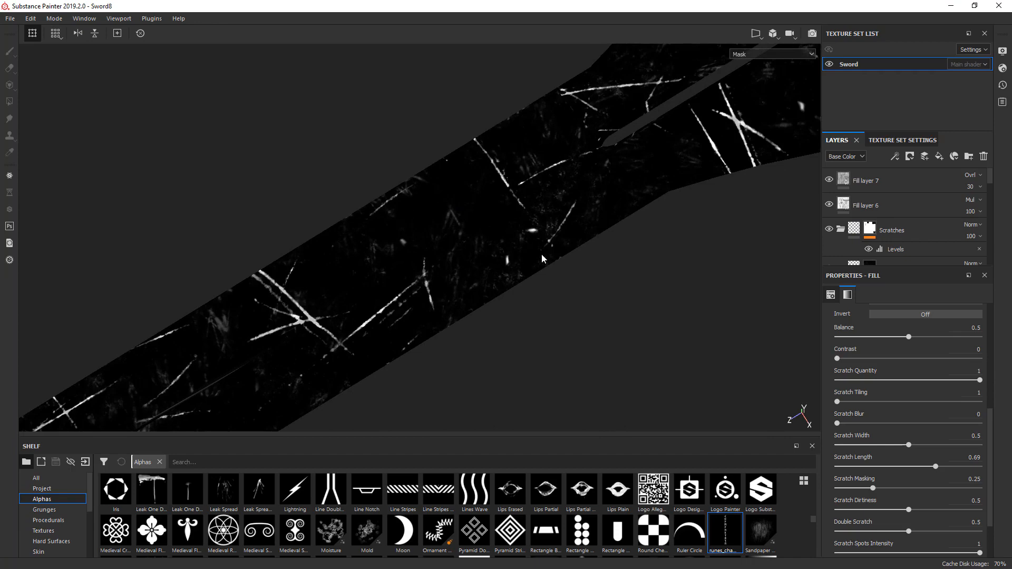
pyautogui.keyDown('alt'); pyautogui.moveTo(542, 254); pyautogui.dragTo(515, 339); pyautogui.keyUp('alt')
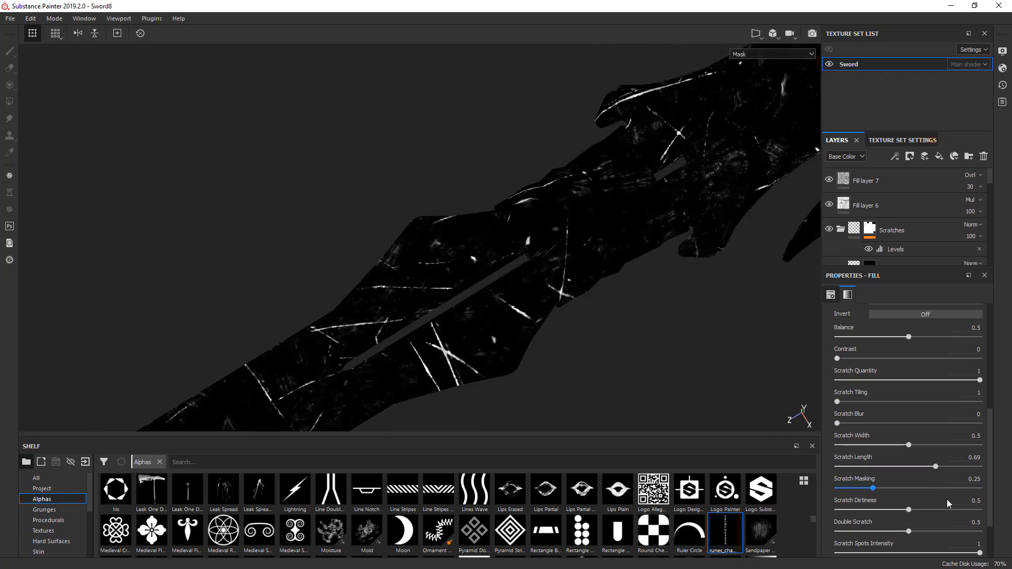
pyautogui.scroll(-3, 993, 522)
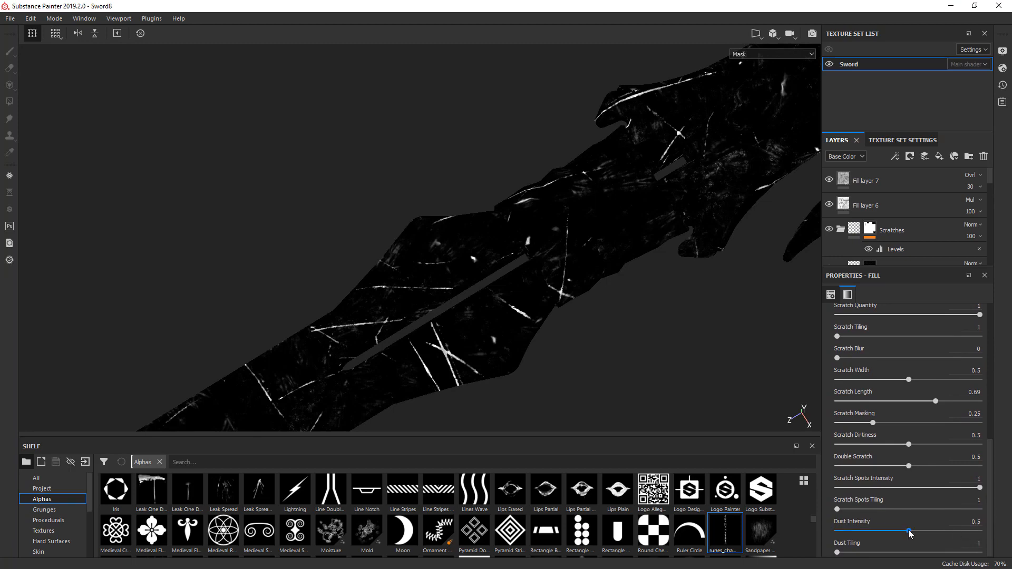
pyautogui.moveTo(903, 532); pyautogui.dragTo(864, 534)
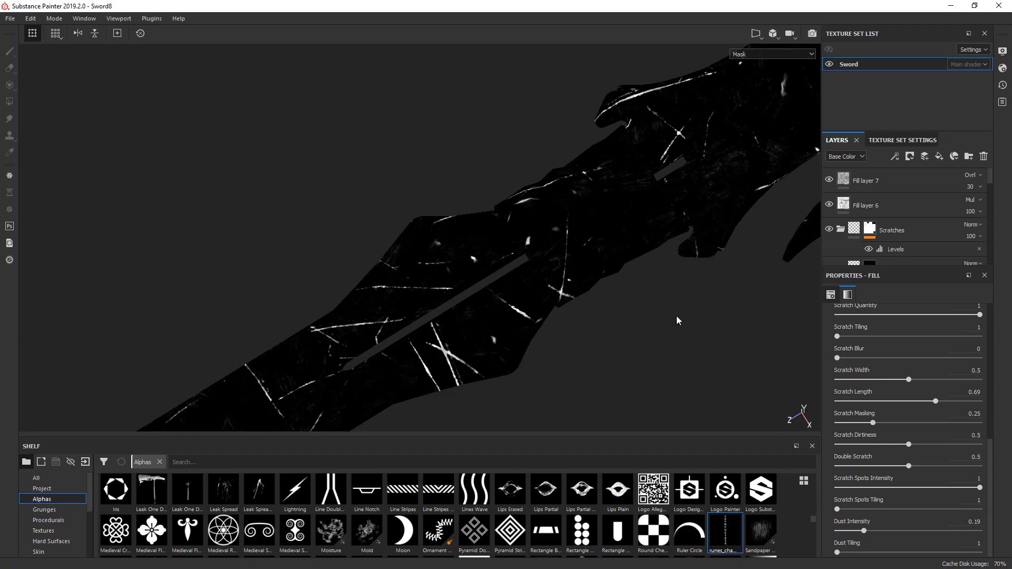
# - Compare the scratches over the guard, leather wrap and blade in the Mask and Material views
pyautogui.keyDown('alt'); pyautogui.moveTo(678, 320); pyautogui.dragTo(580, 192); pyautogui.keyUp('alt')
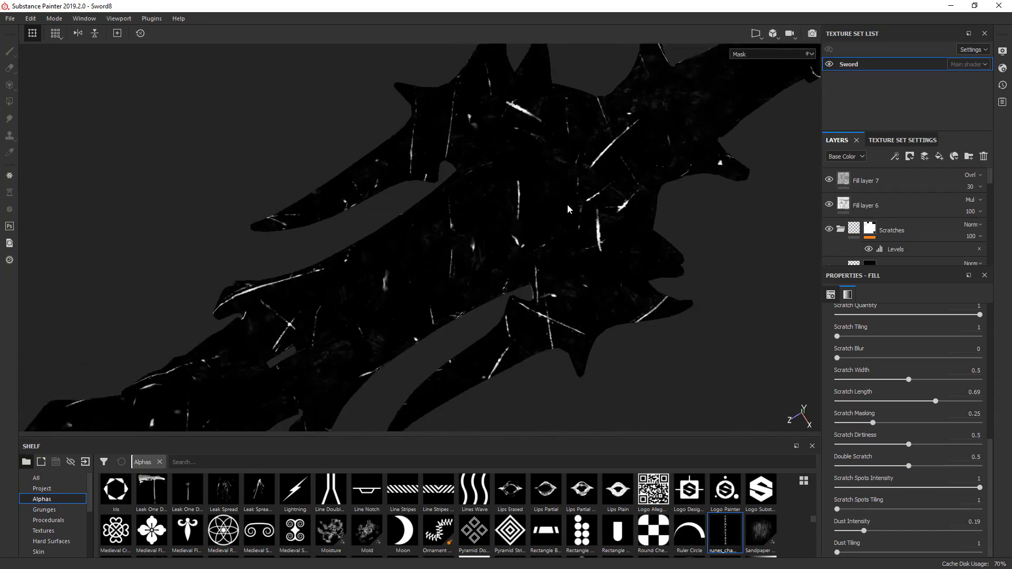
pyautogui.press('m')
pyautogui.keyDown('alt'); pyautogui.moveTo(393, 302); pyautogui.dragTo(572, 199, button='middle'); pyautogui.keyUp('alt')
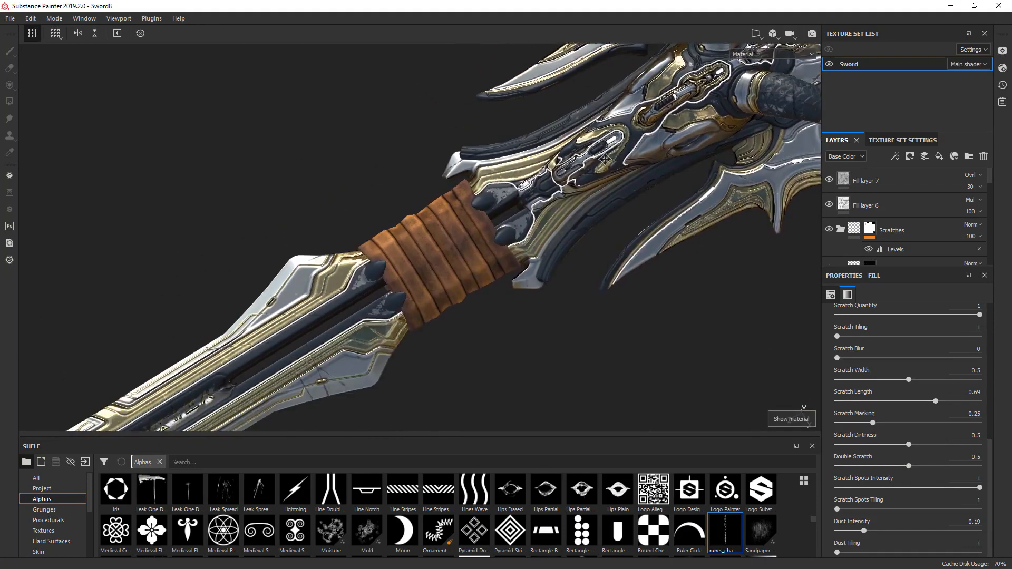
pyautogui.keyDown('alt'); pyautogui.moveTo(348, 312); pyautogui.dragTo(515, 215, button='middle'); pyautogui.keyUp('alt')
pyautogui.scroll(-2, 506, 220)
pyautogui.keyDown('alt'); pyautogui.moveTo(499, 226); pyautogui.dragTo(317, 279); pyautogui.keyUp('alt')
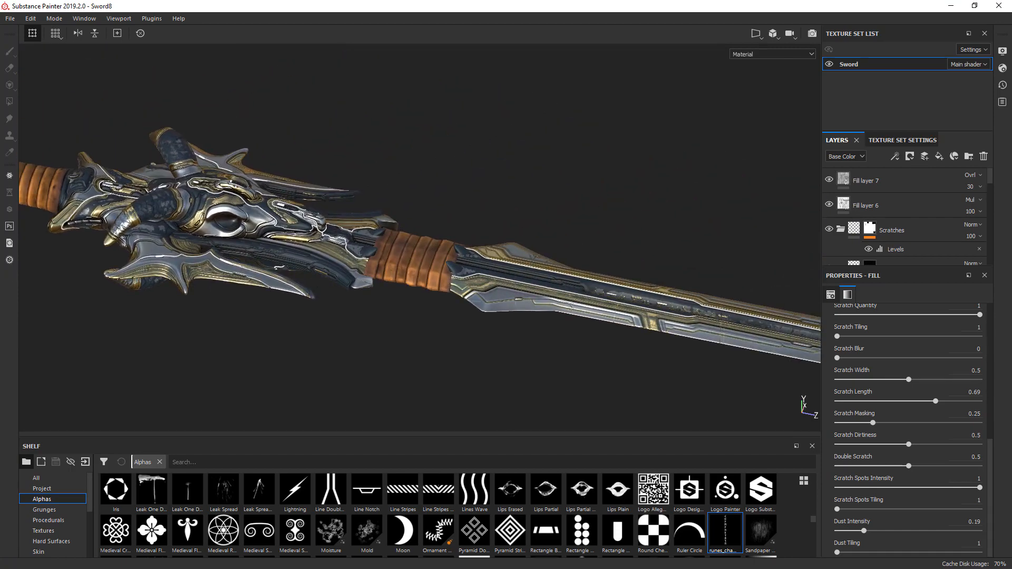
pyautogui.press('c')
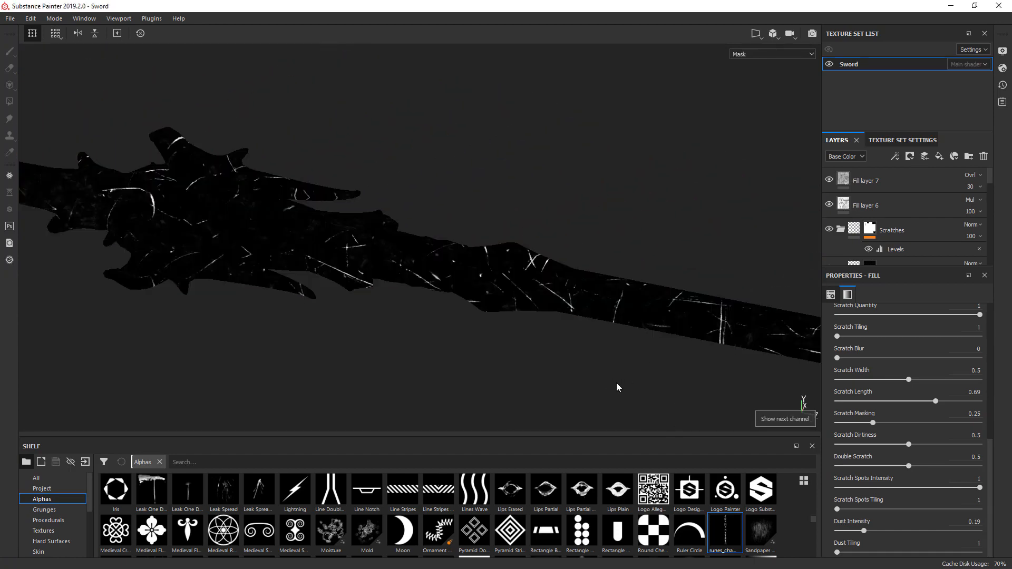
pyautogui.keyDown('alt'); pyautogui.moveTo(620, 387); pyautogui.dragTo(599, 375); pyautogui.keyUp('alt')
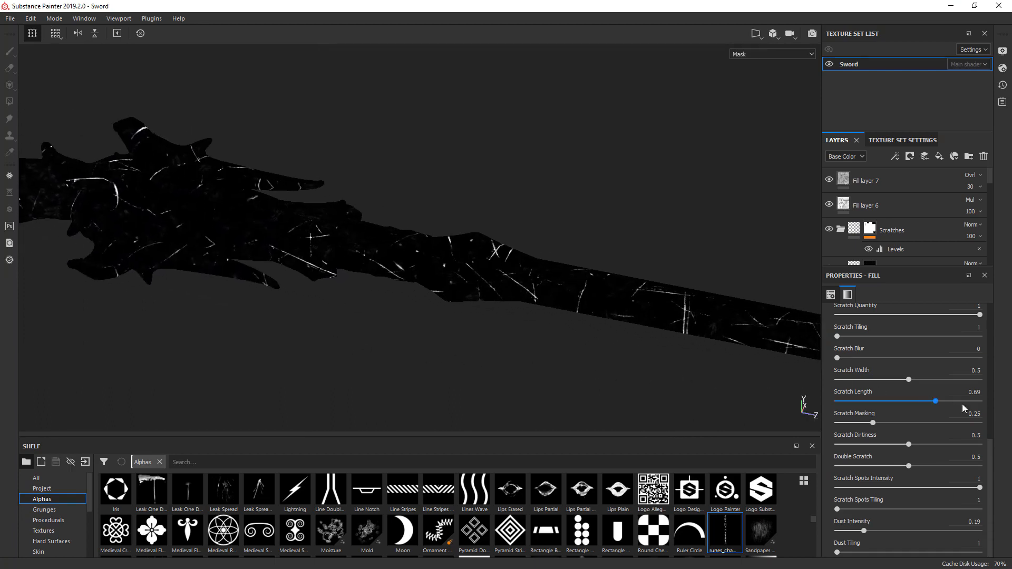
# - Randomize the seed of Grunge Scratches Rough twice to vary the scratch pattern across the sword
pyautogui.moveTo(995, 455); pyautogui.dragTo(994, 372)
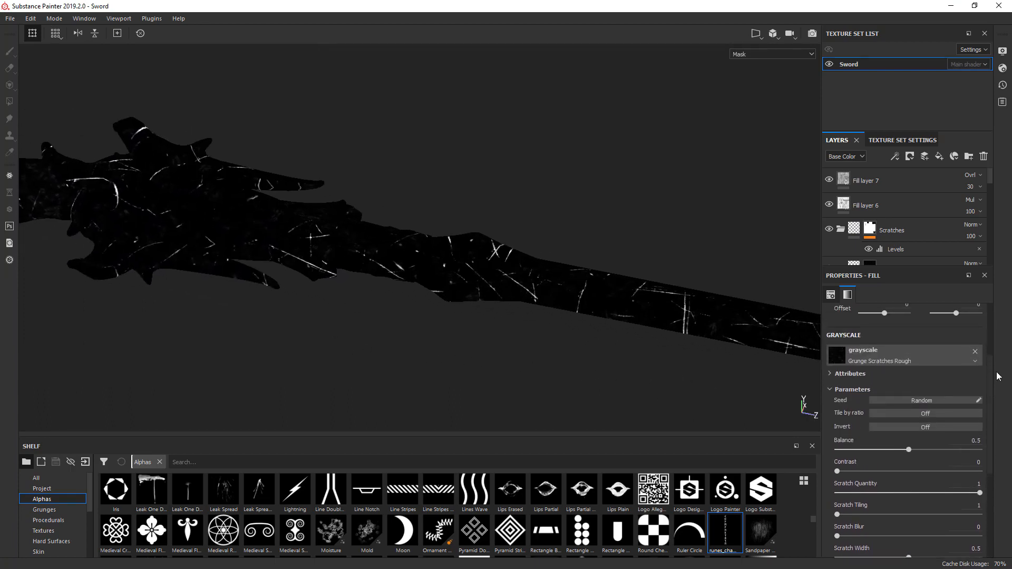
pyautogui.click(910, 399)
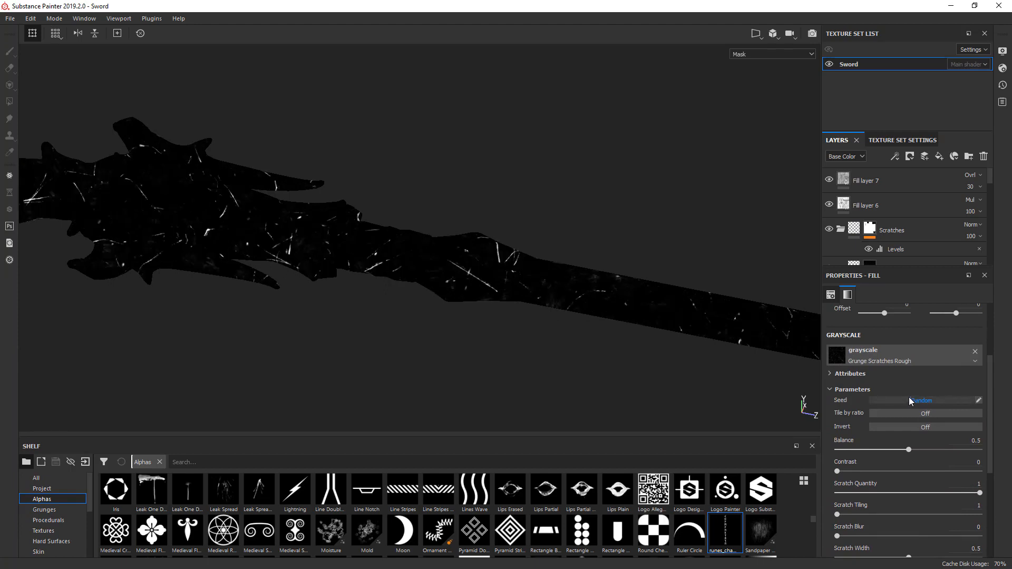
pyautogui.moveTo(548, 370)
pyautogui.keyDown('alt'); pyautogui.mouseDown(button='middle')
pyautogui.moveTo(311, 355)
pyautogui.moveTo(559, 368)
pyautogui.mouseUp(button='middle'); pyautogui.keyUp('alt')
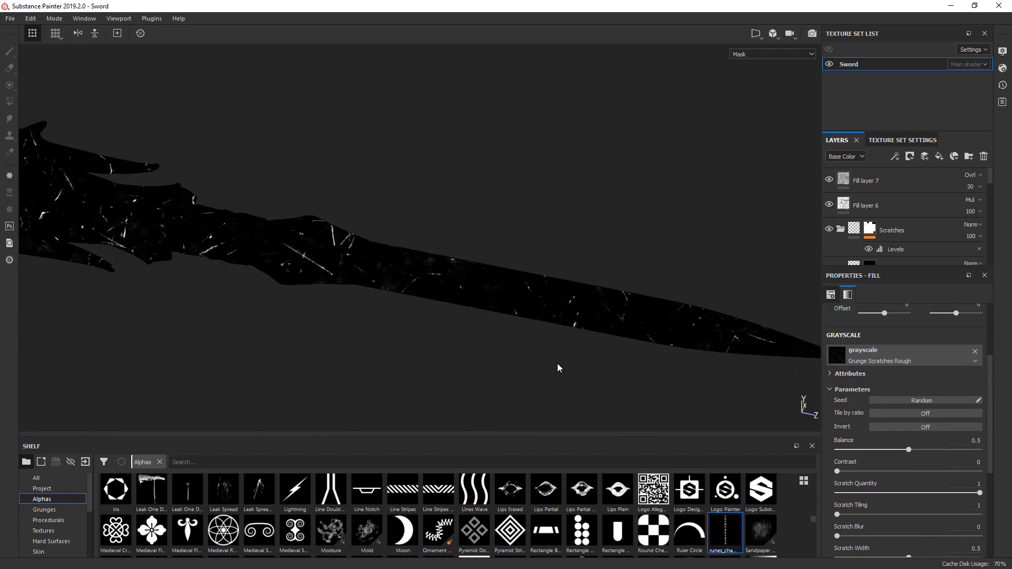
pyautogui.click(924, 401)
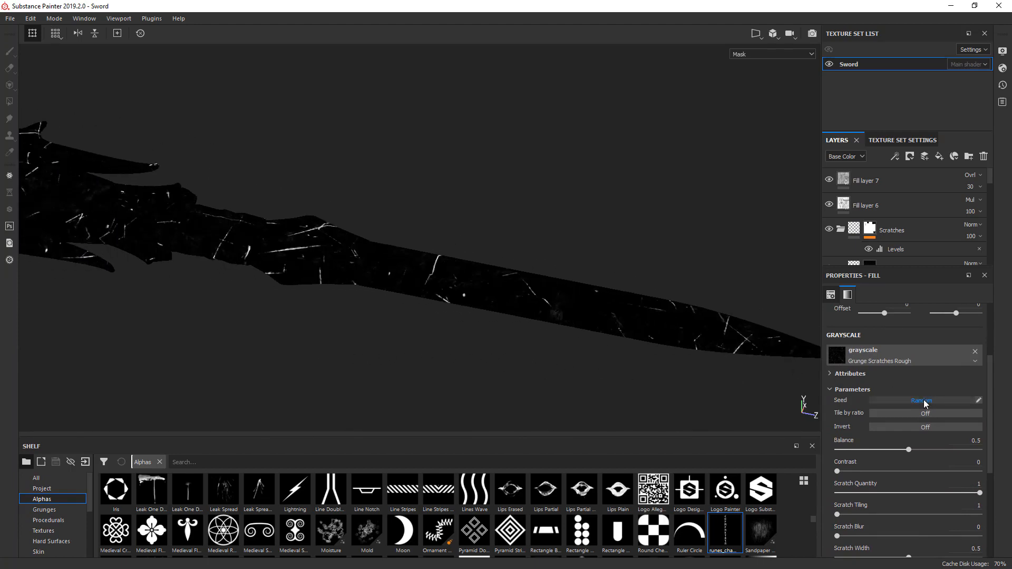
# - Randomize the Grunge Scratches Rough seed three more times to redistribute the scratches on the blade and guard
pyautogui.keyDown('alt'); pyautogui.moveTo(634, 362); pyautogui.dragTo(641, 391); pyautogui.keyUp('alt')
pyautogui.click(904, 400)
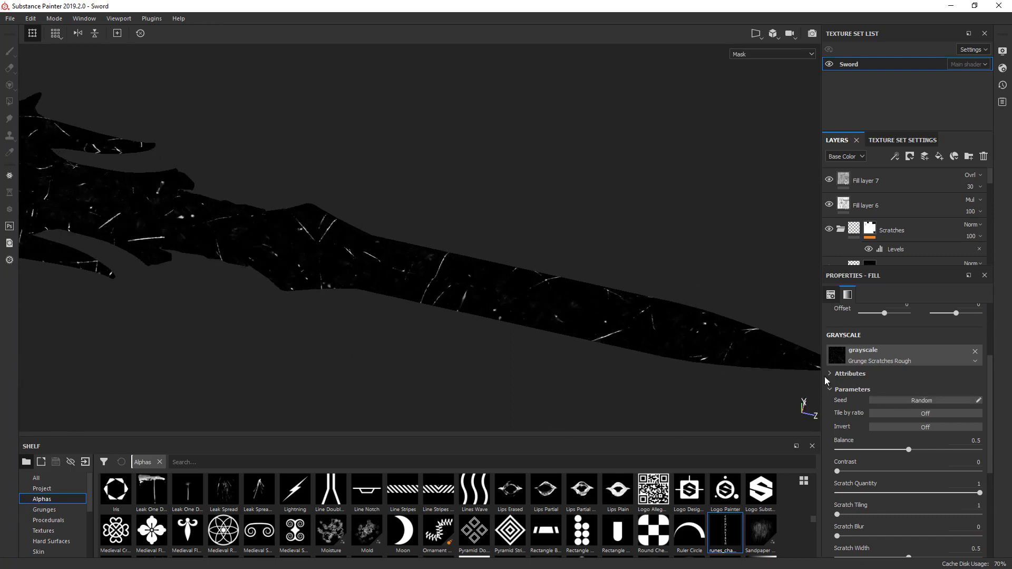
pyautogui.click(935, 401)
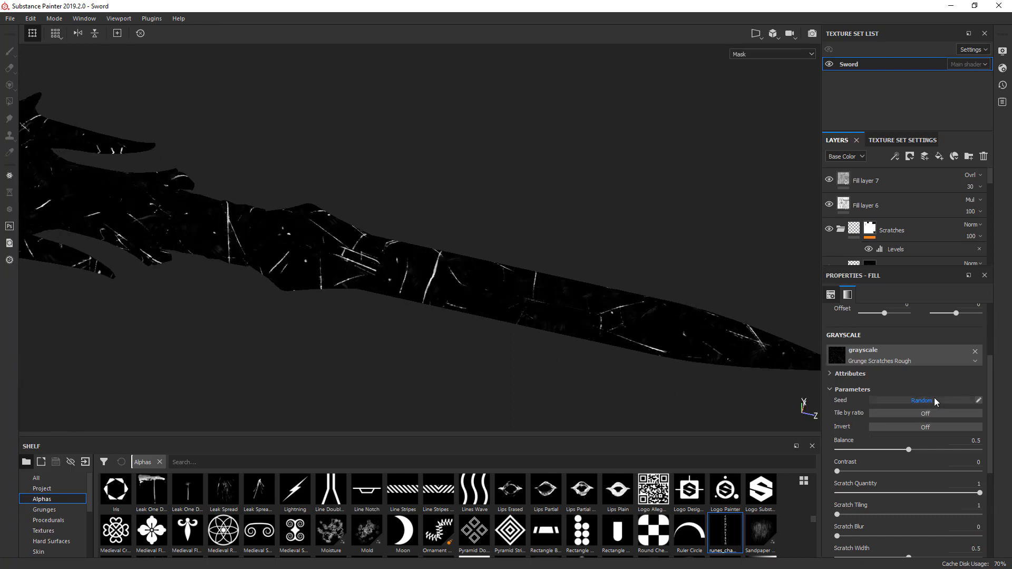
pyautogui.click(934, 400)
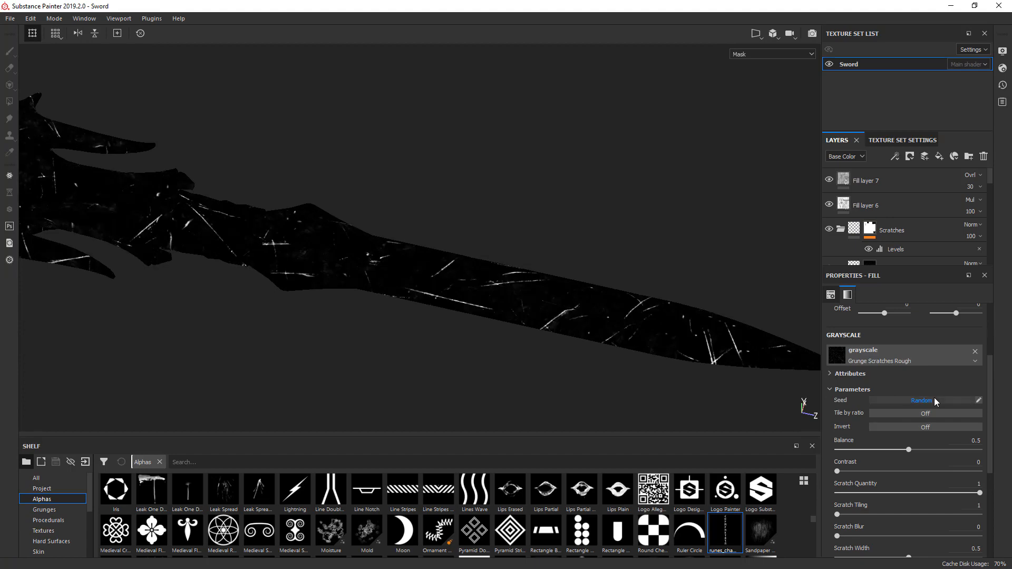
# - Compare the long scratches on the blade, guard and pommel in the Material and Mask views
pyautogui.press('m')
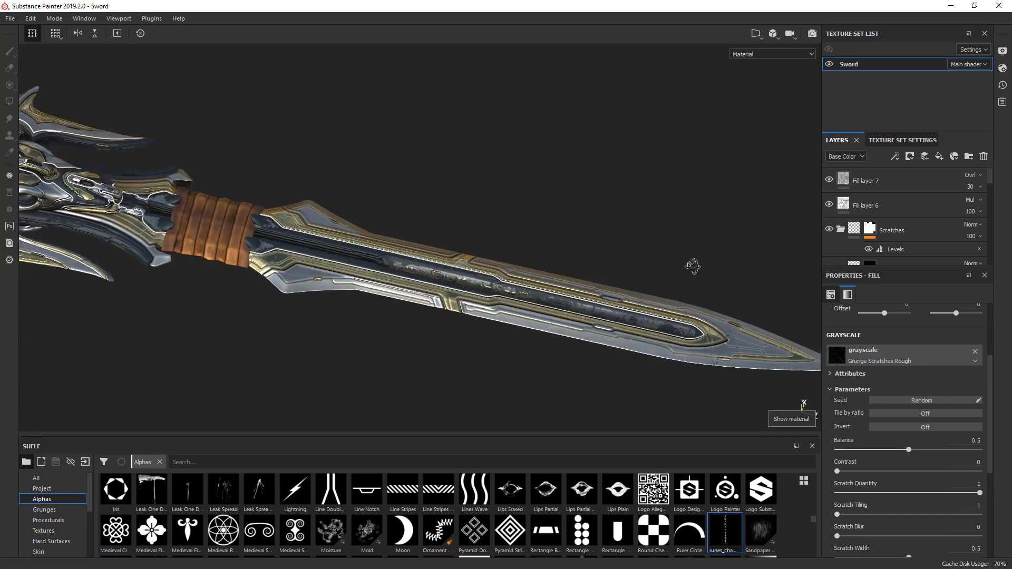
pyautogui.keyDown('alt'); pyautogui.moveTo(194, 265); pyautogui.dragTo(547, 336, button='middle'); pyautogui.keyUp('alt')
pyautogui.keyDown('alt'); pyautogui.moveTo(546, 337); pyautogui.dragTo(727, 275); pyautogui.keyUp('alt')
pyautogui.press('c')
pyautogui.press('m')
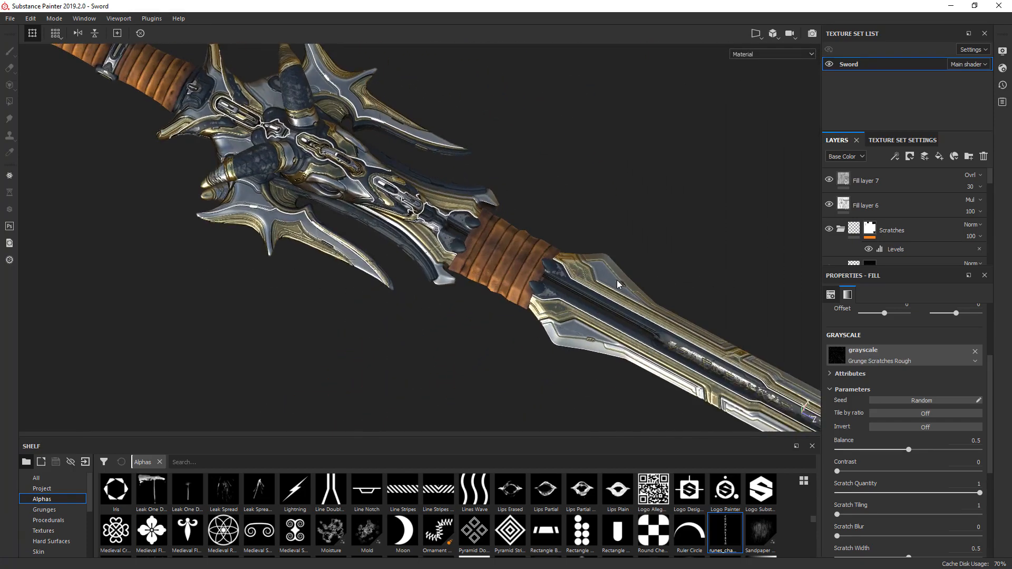
pyautogui.keyDown('alt'); pyautogui.moveTo(312, 194); pyautogui.dragTo(668, 391, button='middle'); pyautogui.keyUp('alt')
pyautogui.press('c')
pyautogui.keyDown('alt'); pyautogui.moveTo(367, 276); pyautogui.dragTo(378, 226); pyautogui.keyUp('alt')
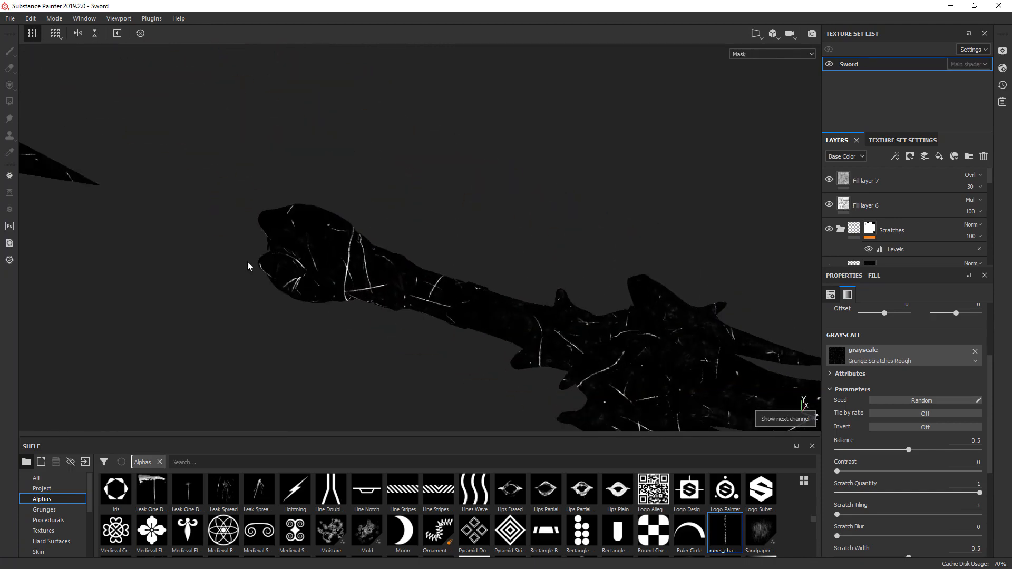
pyautogui.scroll(3, 247, 258)
pyautogui.press('m')
pyautogui.keyDown('alt'); pyautogui.moveTo(254, 255); pyautogui.dragTo(475, 274); pyautogui.keyUp('alt')
pyautogui.keyDown('alt'); pyautogui.moveTo(324, 272); pyautogui.dragTo(393, 250); pyautogui.keyUp('alt')
pyautogui.keyDown('alt'); pyautogui.moveTo(119, 276); pyautogui.dragTo(491, 264, button='middle'); pyautogui.keyUp('alt')
pyautogui.keyDown('alt'); pyautogui.moveTo(491, 265); pyautogui.dragTo(498, 330); pyautogui.keyUp('alt')
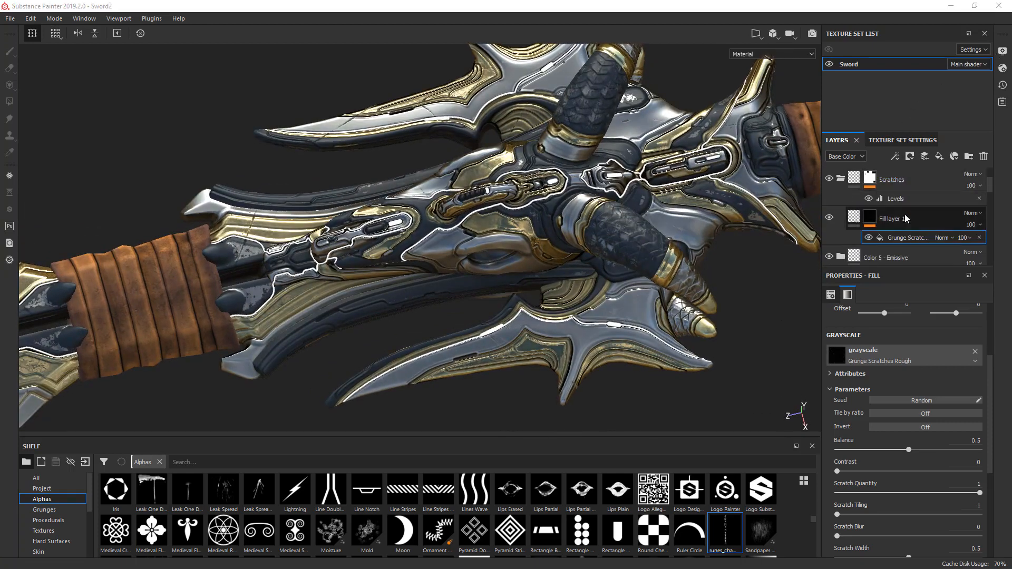
# - Rename Fill layer 10 in the Scratches folder as "long scratches"
pyautogui.click(890, 218)
pyautogui.doubleClick(890, 219)
pyautogui.write('Ion')
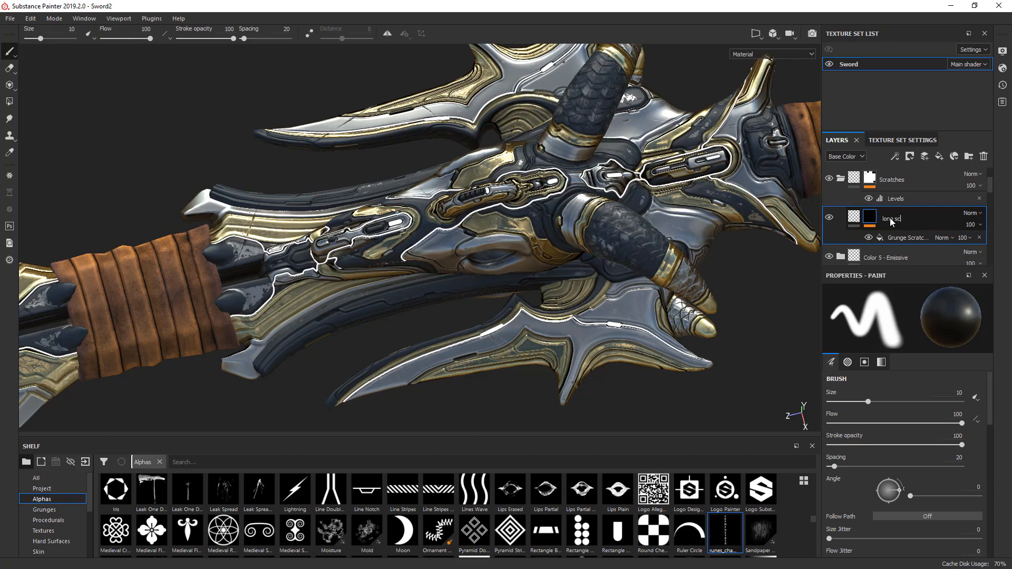
pyautogui.write('g scratches')
pyautogui.press('Return')
# - Duplicate the long scratches layer and rename the copy as "small scratches"
pyautogui.hotkey('ctrl', 'd')
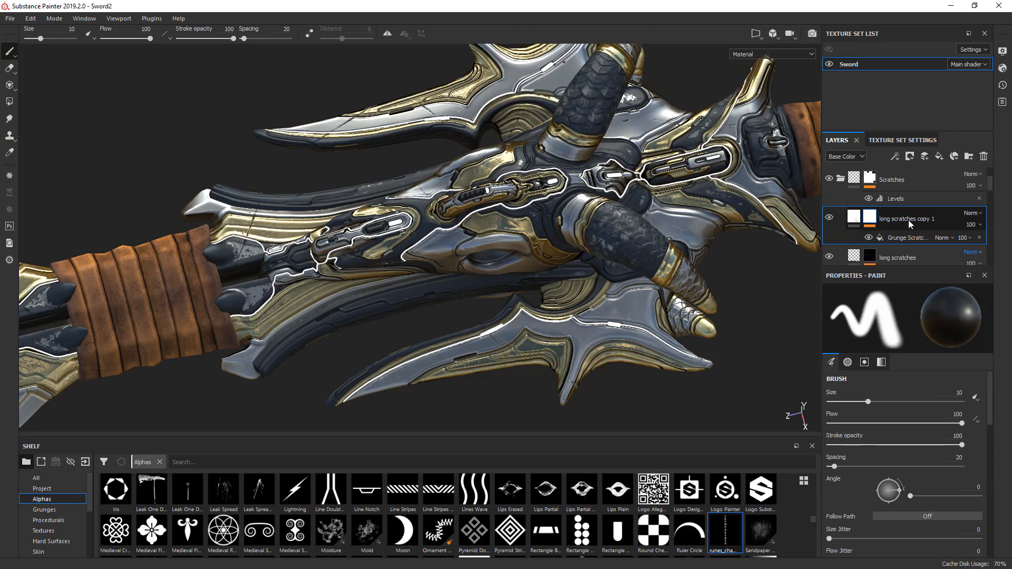
pyautogui.doubleClick(909, 220)
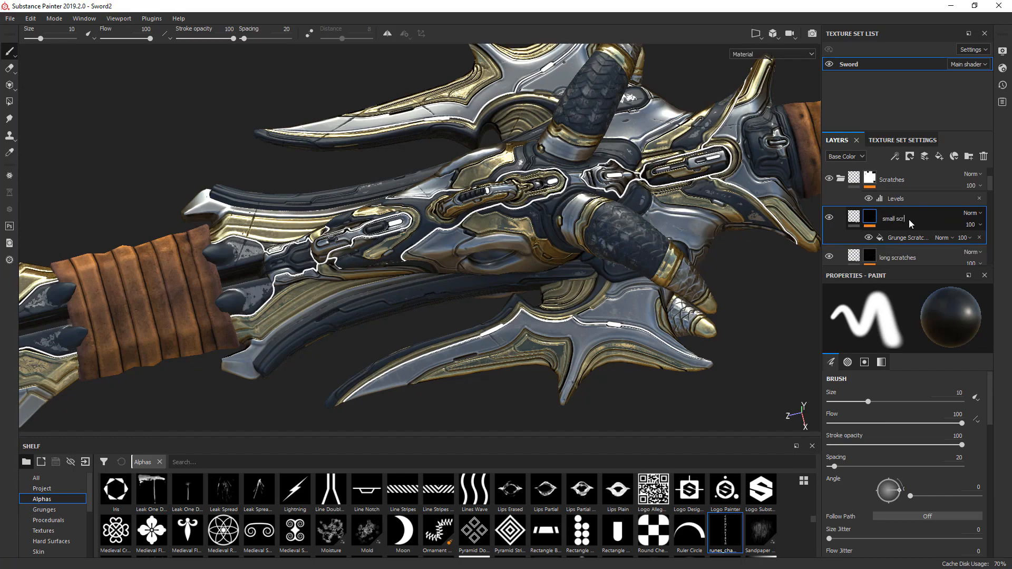
pyautogui.write('small scratches')
pyautogui.press('Return')
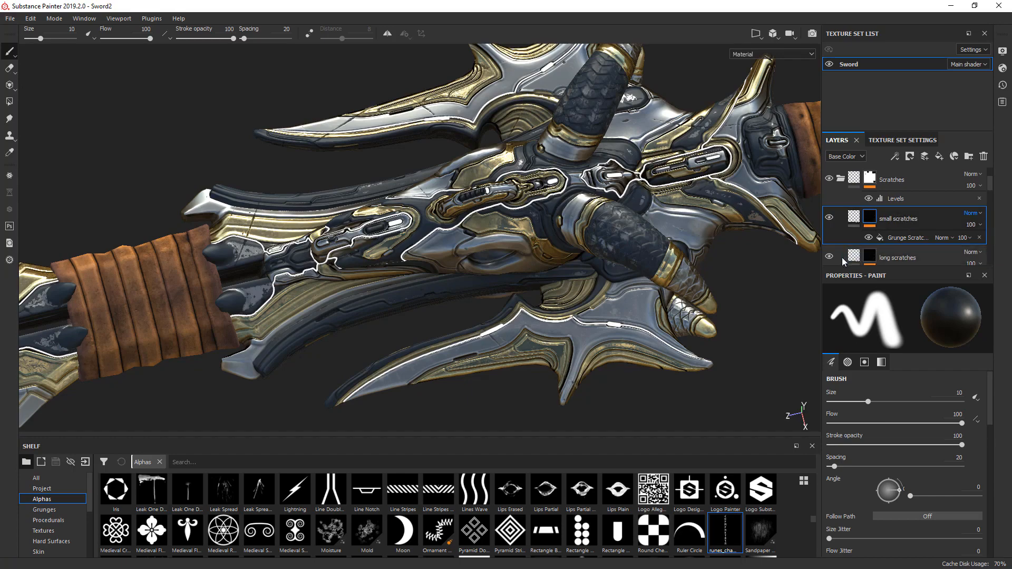
# - Hide the long scratches layer and, in Mask view, set the small scratches grunge's Balance to 0.19
pyautogui.click(830, 256)
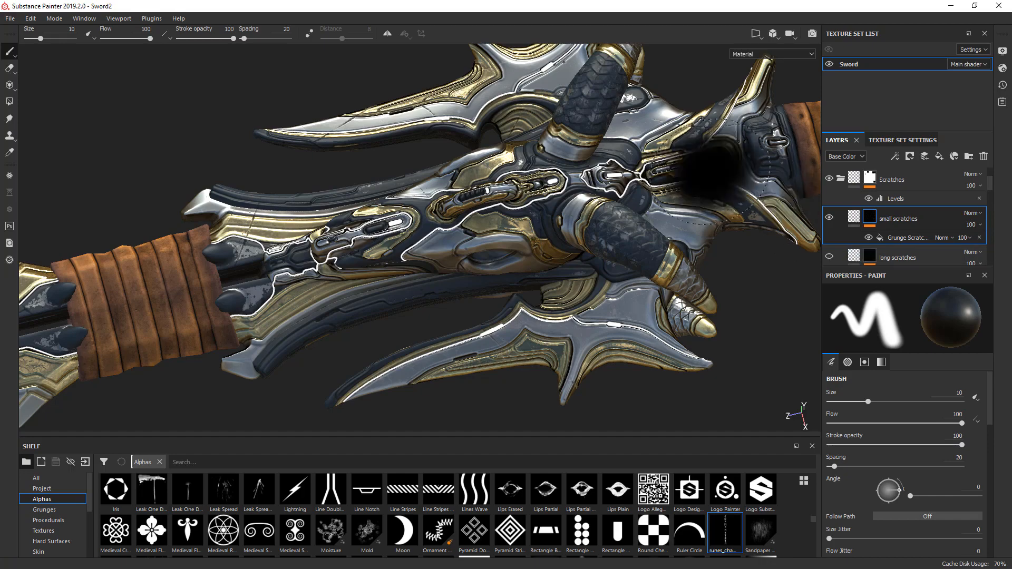
pyautogui.press('m')
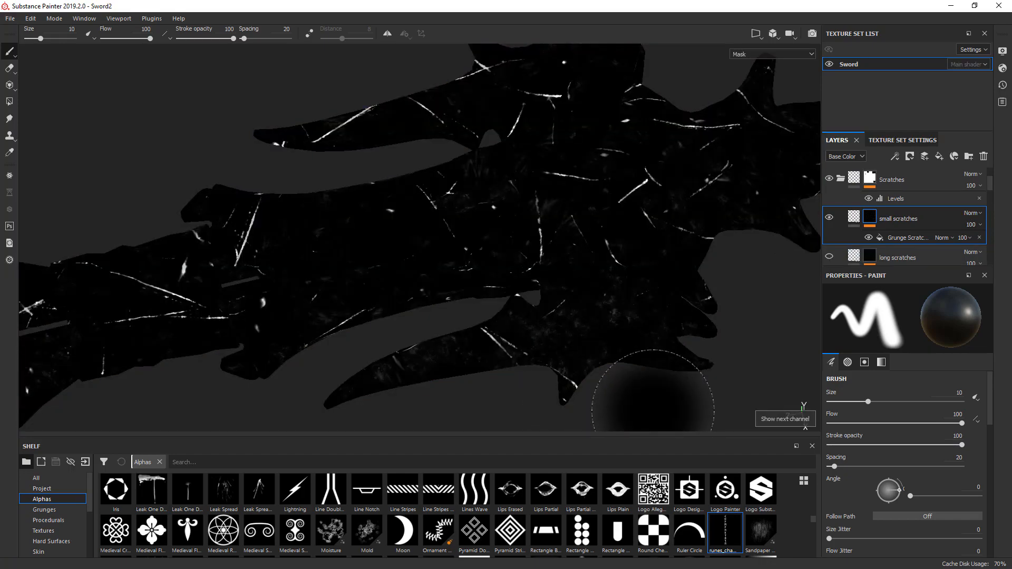
pyautogui.click(906, 237)
pyautogui.click(906, 238)
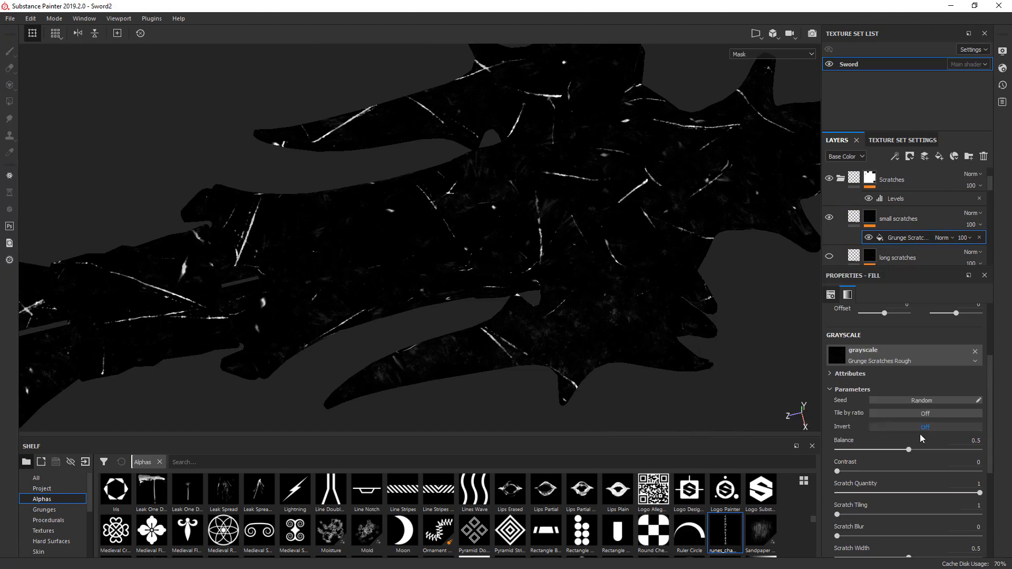
pyautogui.moveTo(904, 451); pyautogui.dragTo(864, 450)
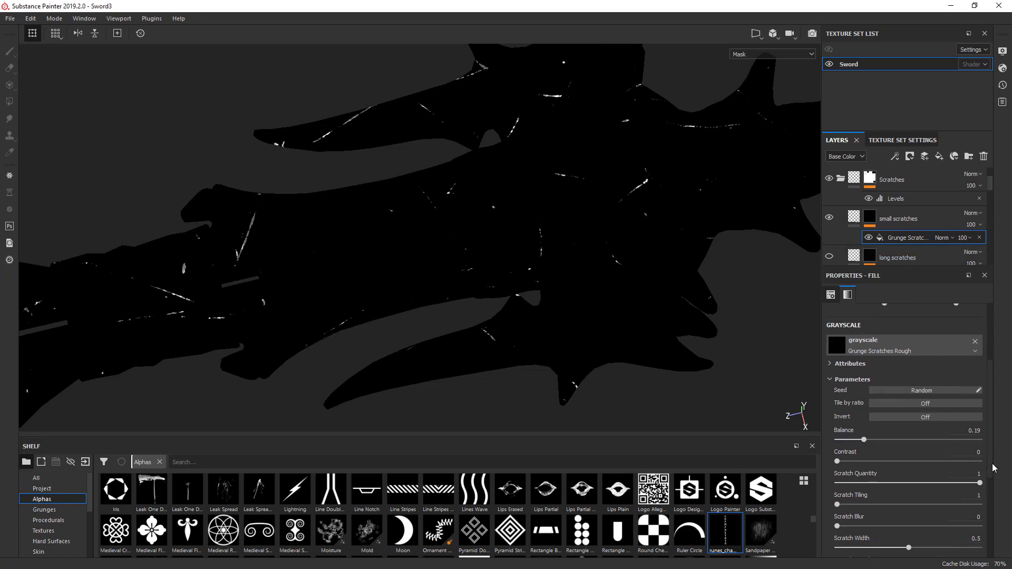
# - Set the small scratches grunge's Scratch Tiling to 3 and its Balance to 0.07
pyautogui.scroll(-3, 991, 412)
pyautogui.moveTo(857, 459); pyautogui.dragTo(915, 455)
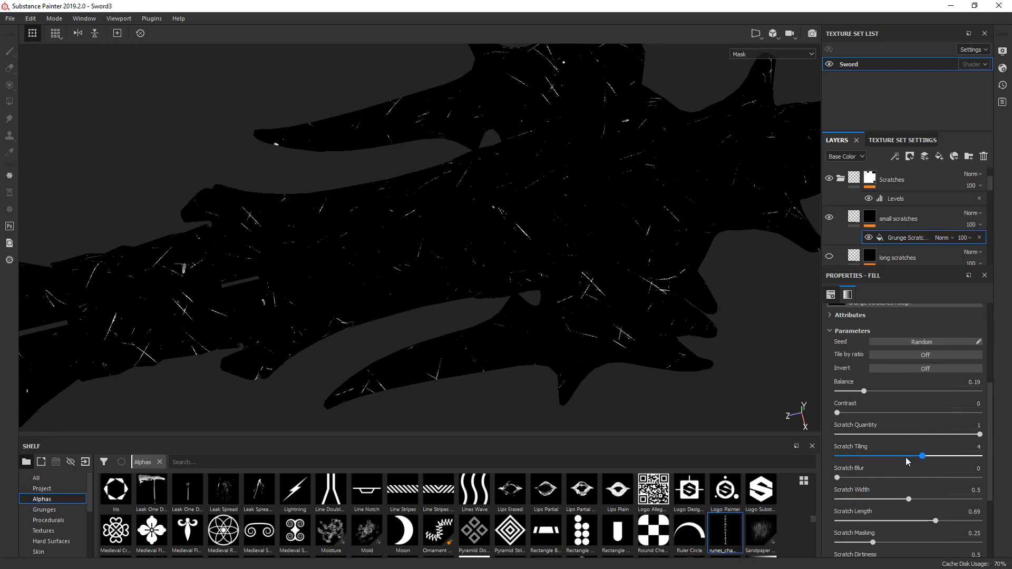
pyautogui.moveTo(907, 462); pyautogui.dragTo(898, 462)
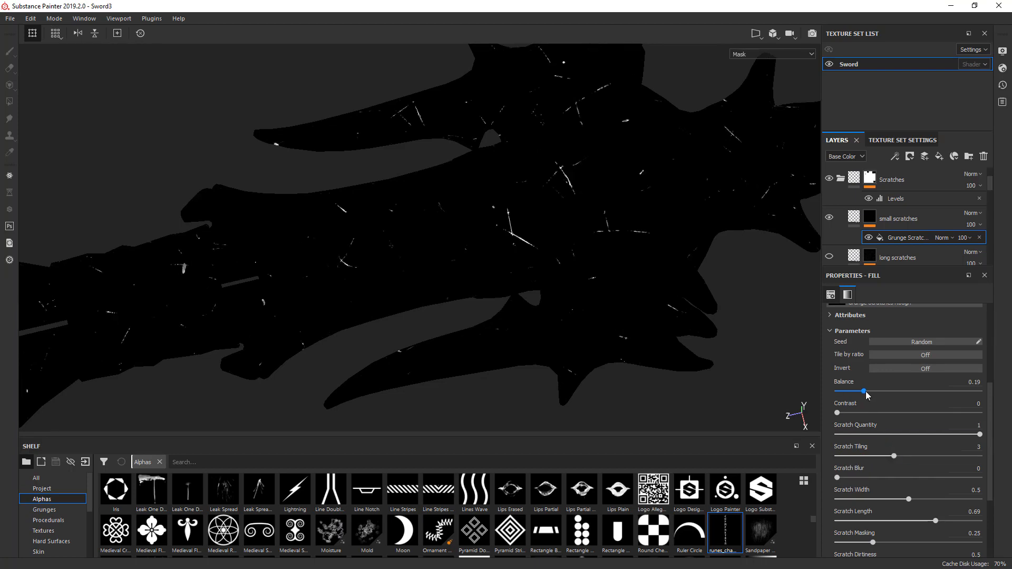
pyautogui.moveTo(864, 396); pyautogui.dragTo(847, 397)
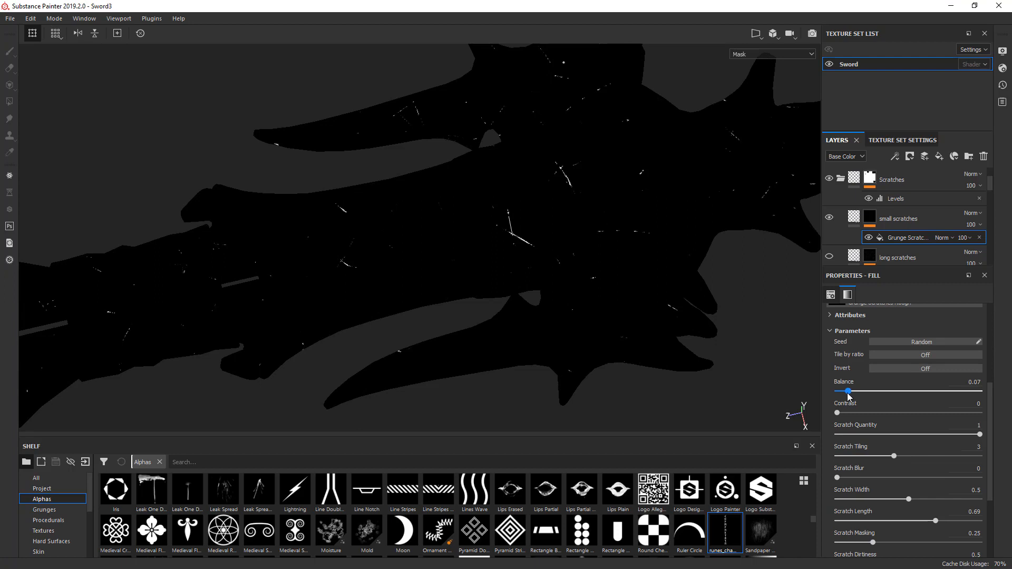
# - Examine the small scratch pattern along the blade, guard and grip in the Mask view
pyautogui.keyDown('alt'); pyautogui.moveTo(188, 336); pyautogui.dragTo(680, 257, button='middle'); pyautogui.keyUp('alt')
pyautogui.scroll(-1, 633, 248)
pyautogui.scroll(-2, 519, 226)
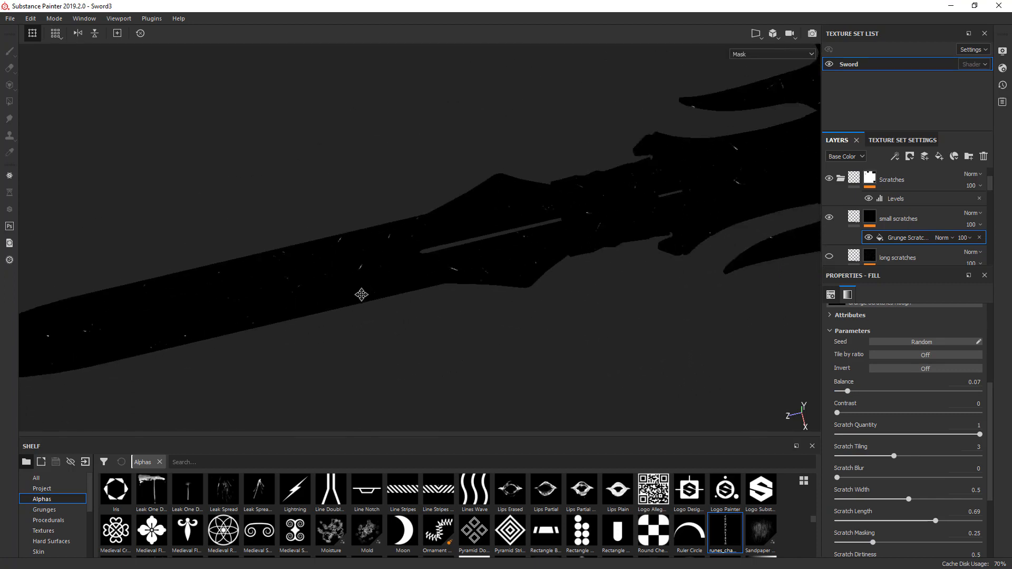
pyautogui.keyDown('alt'); pyautogui.moveTo(362, 295); pyautogui.dragTo(522, 237, button='middle'); pyautogui.keyUp('alt')
pyautogui.moveTo(522, 237)
pyautogui.keyDown('alt'); pyautogui.mouseDown()
pyautogui.moveTo(531, 255)
pyautogui.moveTo(513, 222)
pyautogui.mouseUp(); pyautogui.keyUp('alt')
pyautogui.scroll(5, 513, 222)
pyautogui.keyDown('alt'); pyautogui.moveTo(589, 271); pyautogui.dragTo(361, 401, button='middle'); pyautogui.keyUp('alt')
pyautogui.keyDown('alt'); pyautogui.moveTo(673, 260); pyautogui.dragTo(300, 394, button='middle'); pyautogui.keyUp('alt')
pyautogui.keyDown('alt'); pyautogui.moveTo(653, 199); pyautogui.dragTo(316, 390, button='middle'); pyautogui.keyUp('alt')
pyautogui.keyDown('alt'); pyautogui.moveTo(484, 283); pyautogui.dragTo(353, 321, button='middle'); pyautogui.keyUp('alt')
pyautogui.scroll(-4, 469, 231)
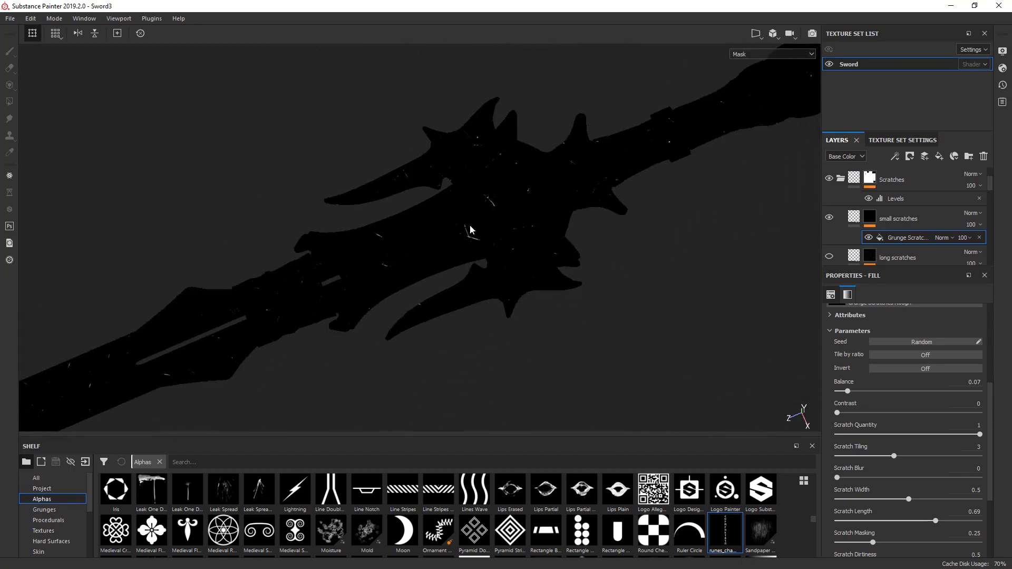
pyautogui.keyDown('alt'); pyautogui.moveTo(470, 230); pyautogui.dragTo(384, 283, button='middle'); pyautogui.keyUp('alt')
# - Inspect the small scratches up close on the guard's curved spikes in the Material view
pyautogui.press('m')
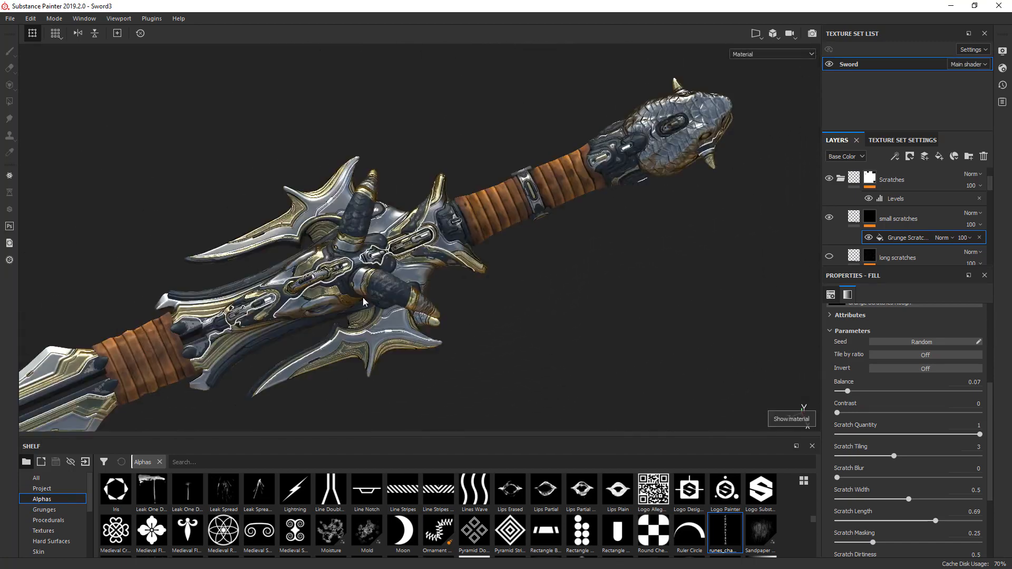
pyautogui.scroll(5, 274, 329)
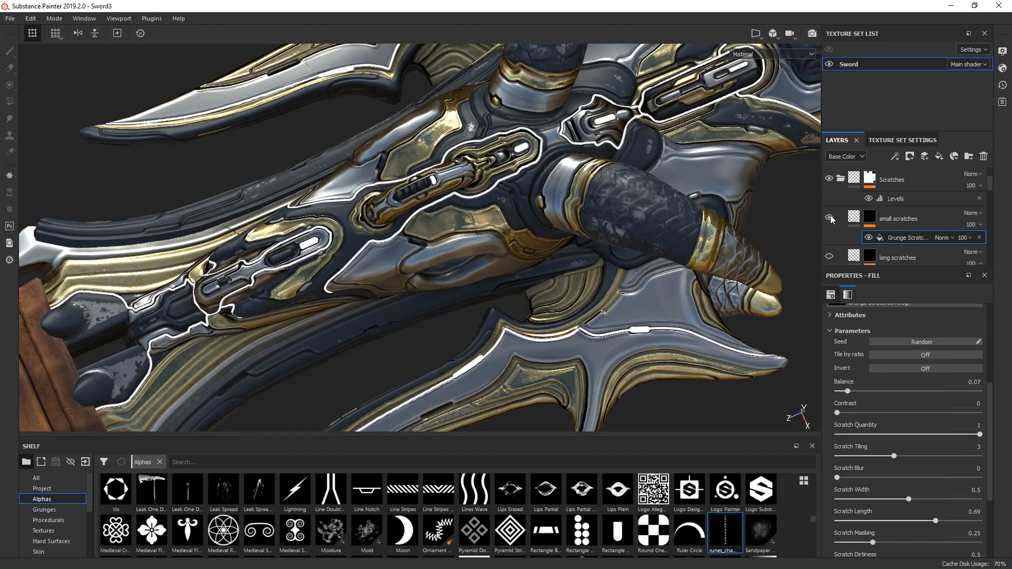
pyautogui.keyDown('alt'); pyautogui.moveTo(640, 351); pyautogui.dragTo(720, 215, button='middle'); pyautogui.keyUp('alt')
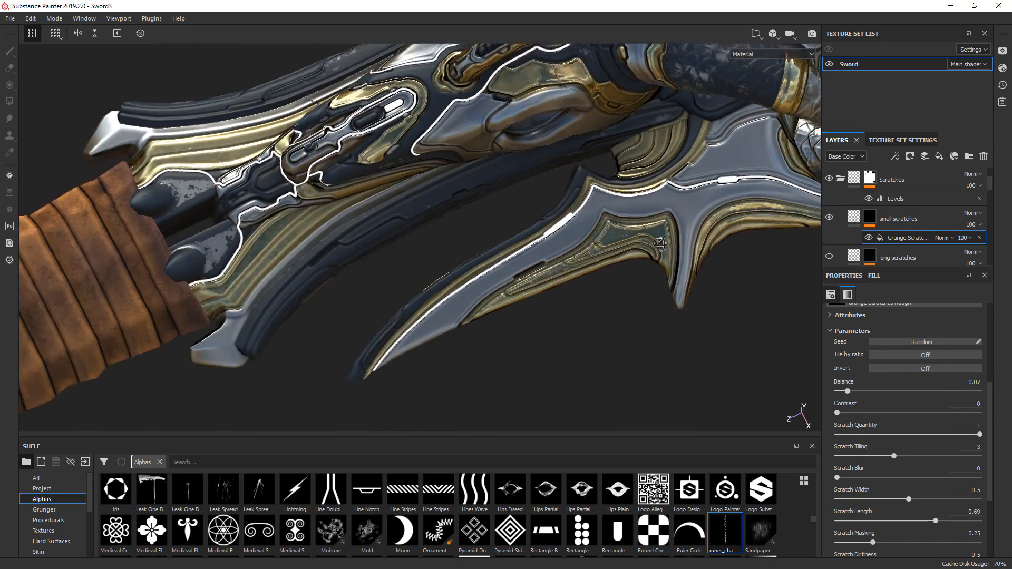
pyautogui.keyDown('alt'); pyautogui.moveTo(397, 337); pyautogui.dragTo(440, 217); pyautogui.keyUp('alt')
pyautogui.scroll(3, 682, 194)
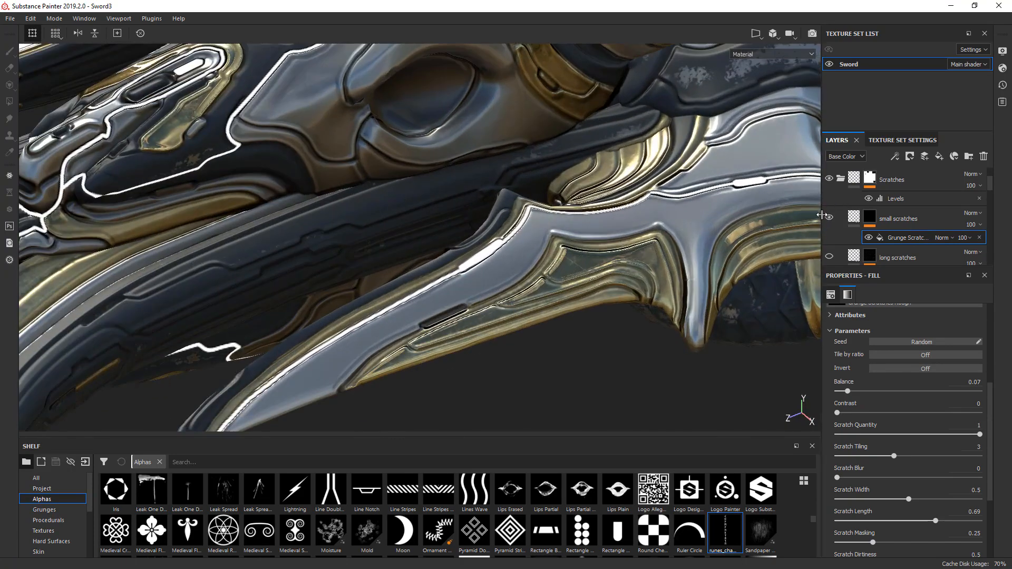
# - Set the small scratches grunge's Scratch Tiling to 4 while showing the guard's mask
pyautogui.press('m')
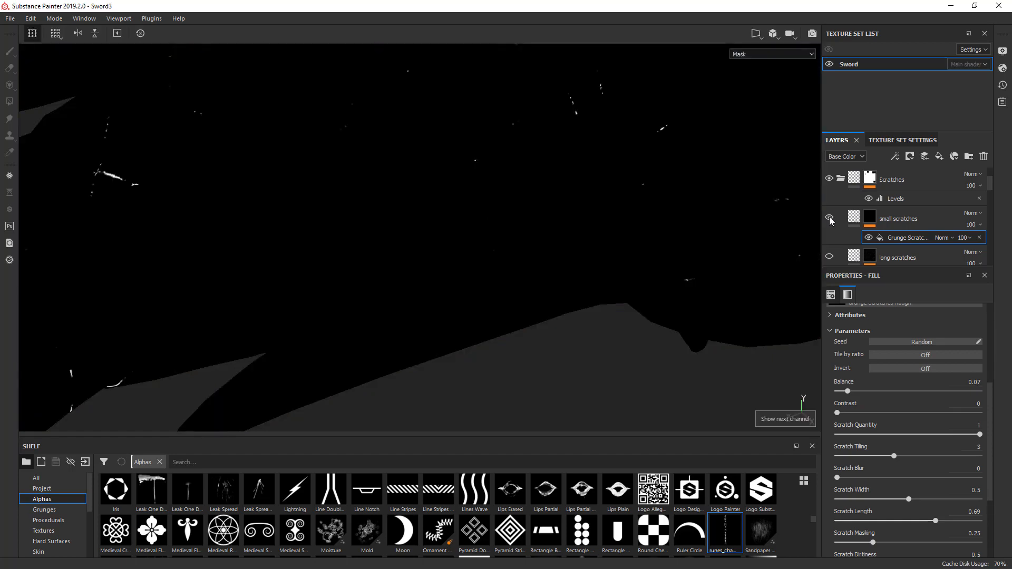
pyautogui.scroll(-3, 689, 238)
pyautogui.keyDown('alt'); pyautogui.moveTo(687, 237); pyautogui.dragTo(671, 284); pyautogui.keyUp('alt')
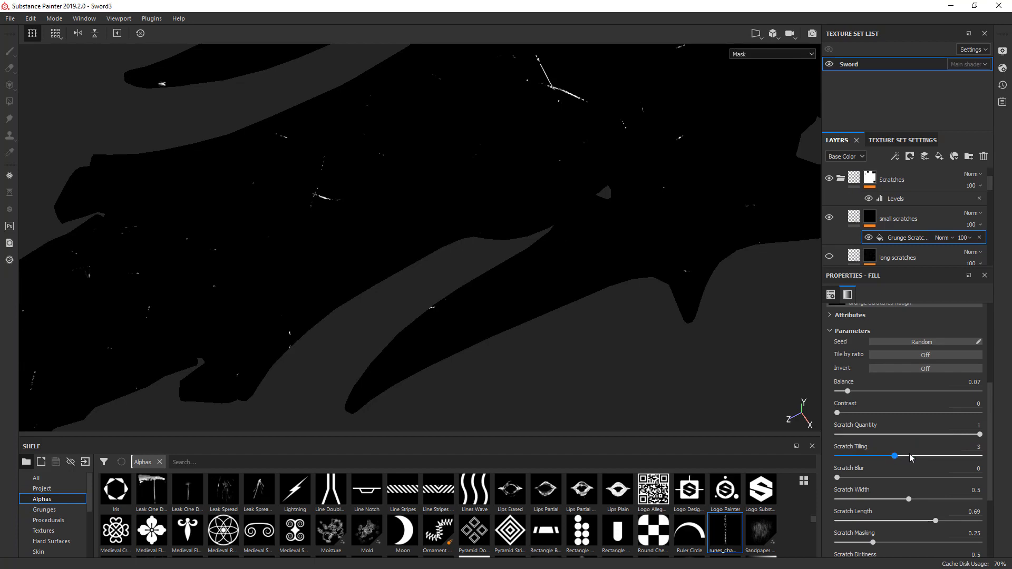
pyautogui.moveTo(910, 454); pyautogui.dragTo(917, 452)
# - Examine the denser small scratches on the guard in Material view and along the blade in Mask view
pyautogui.keyDown('alt'); pyautogui.moveTo(458, 373); pyautogui.dragTo(705, 337, button='middle'); pyautogui.keyUp('alt')
pyautogui.press('m')
pyautogui.keyDown('alt'); pyautogui.moveTo(726, 303); pyautogui.dragTo(618, 298, button='right'); pyautogui.keyUp('alt')
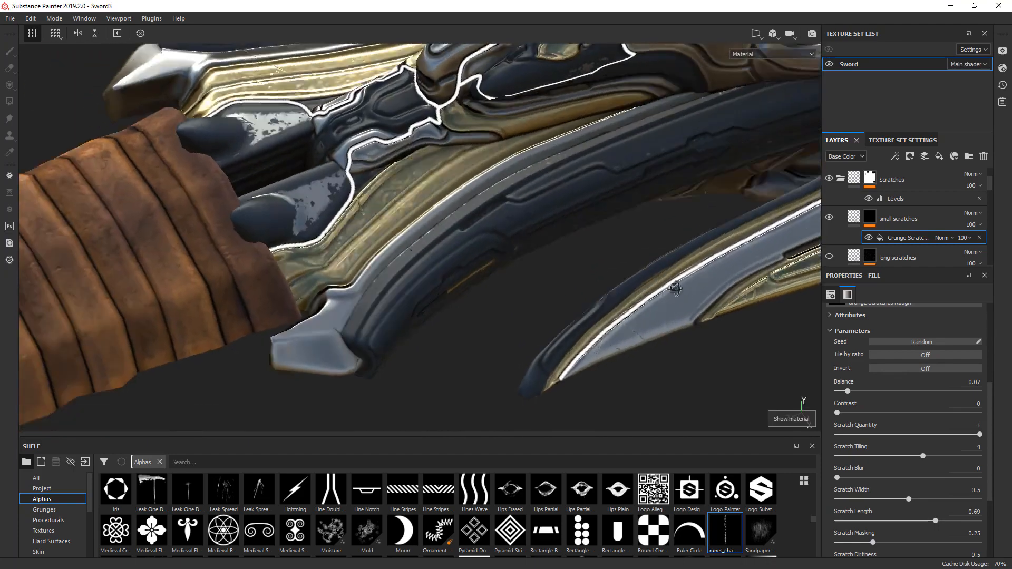
pyautogui.moveTo(618, 299)
pyautogui.keyDown('alt'); pyautogui.mouseDown()
pyautogui.moveTo(661, 248)
pyautogui.moveTo(617, 299)
pyautogui.mouseUp(); pyautogui.keyUp('alt')
pyautogui.keyDown('alt'); pyautogui.moveTo(617, 299); pyautogui.dragTo(590, 288, button='right'); pyautogui.keyUp('alt')
pyautogui.press('c')
pyautogui.keyDown('alt'); pyautogui.moveTo(552, 284); pyautogui.dragTo(799, 176, button='middle'); pyautogui.keyUp('alt')
pyautogui.keyDown('alt'); pyautogui.moveTo(308, 317); pyautogui.dragTo(635, 204, button='middle'); pyautogui.keyUp('alt')
pyautogui.keyDown('alt'); pyautogui.moveTo(634, 204); pyautogui.dragTo(602, 278); pyautogui.keyUp('alt')
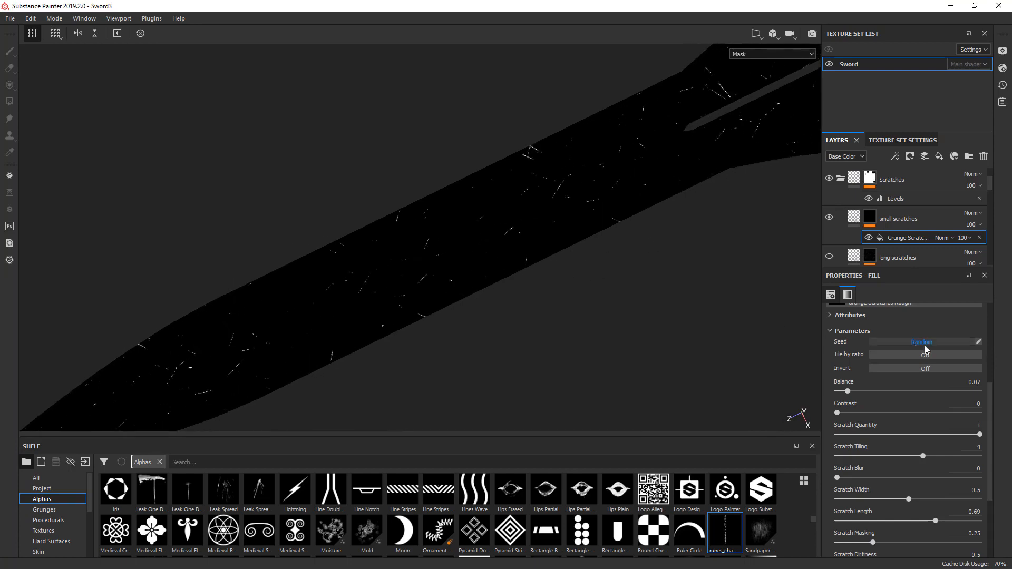
# - Set the small scratches grunge's Balance to 0.03 and its Scratch Width to 0.35
pyautogui.moveTo(848, 394); pyautogui.dragTo(842, 397)
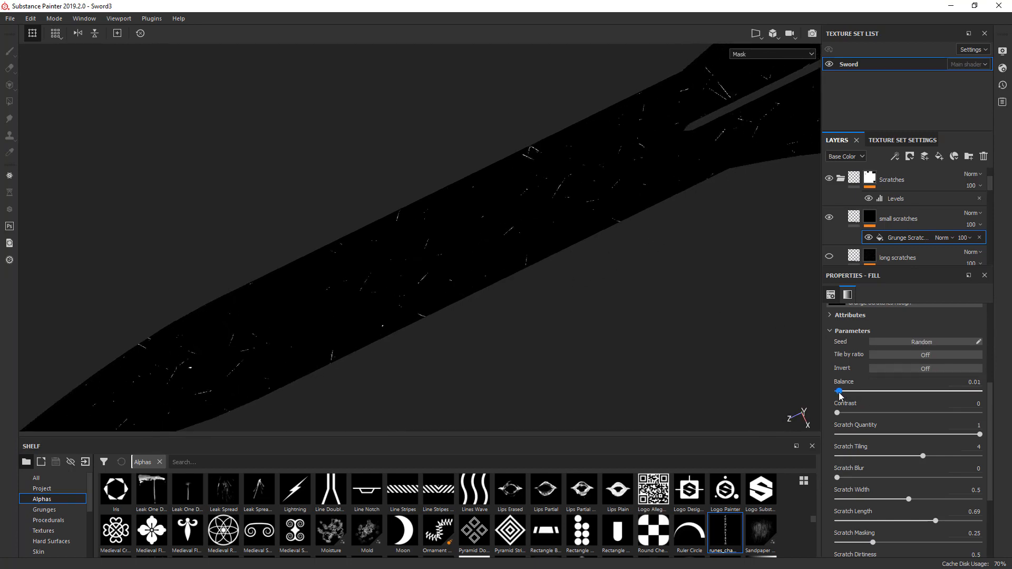
pyautogui.moveTo(838, 414)
pyautogui.mouseDown()
pyautogui.moveTo(973, 419)
pyautogui.moveTo(838, 414)
pyautogui.mouseUp()
pyautogui.moveTo(910, 503); pyautogui.dragTo(889, 503)
# - Compare the thinner small scratches around the guard in the Mask and Material views
pyautogui.keyDown('alt'); pyautogui.moveTo(680, 260); pyautogui.dragTo(289, 417, button='middle'); pyautogui.keyUp('alt')
pyautogui.keyDown('alt'); pyautogui.moveTo(495, 314); pyautogui.dragTo(270, 419, button='middle'); pyautogui.keyUp('alt')
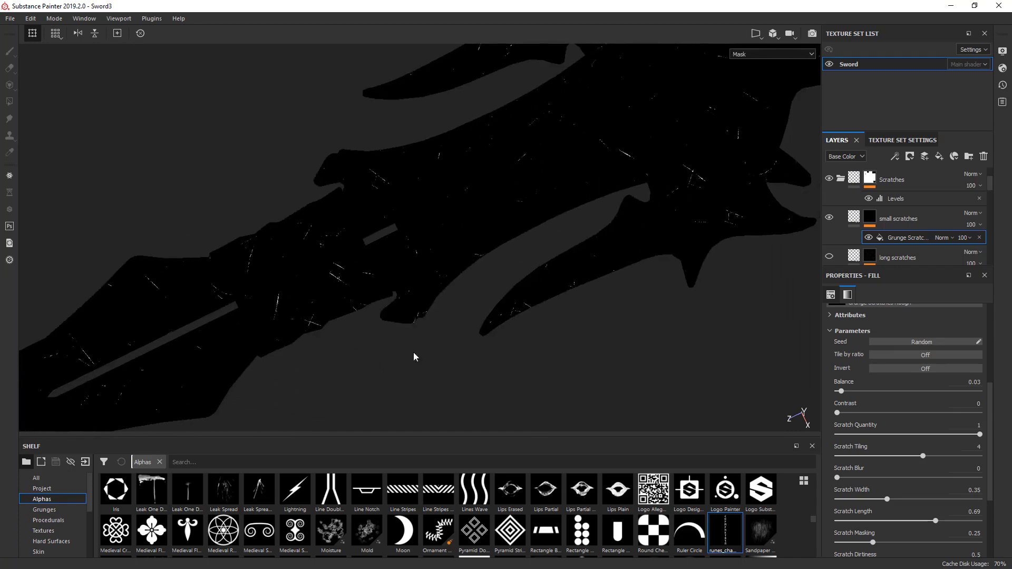
pyautogui.press('m')
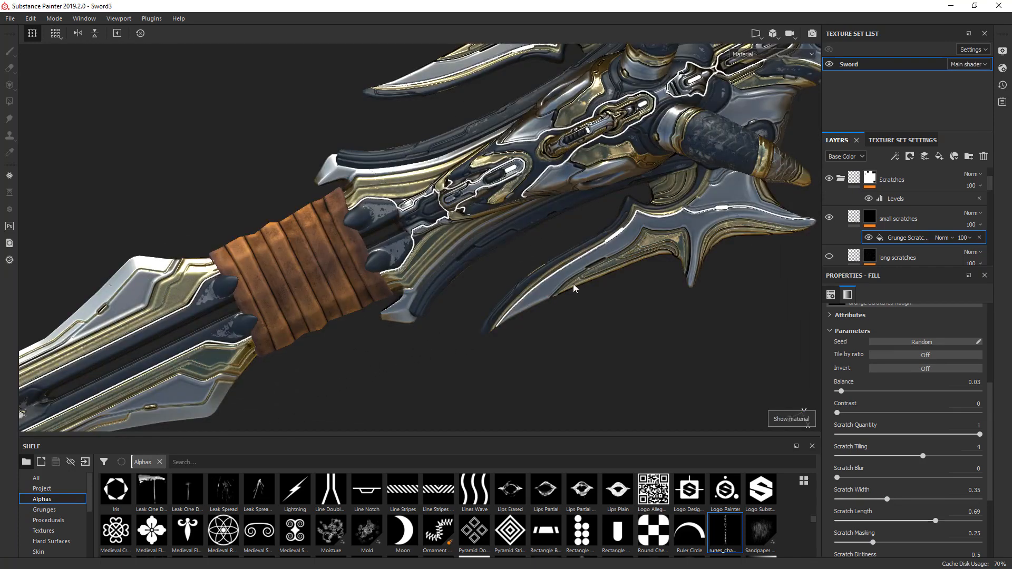
pyautogui.scroll(3, 571, 284)
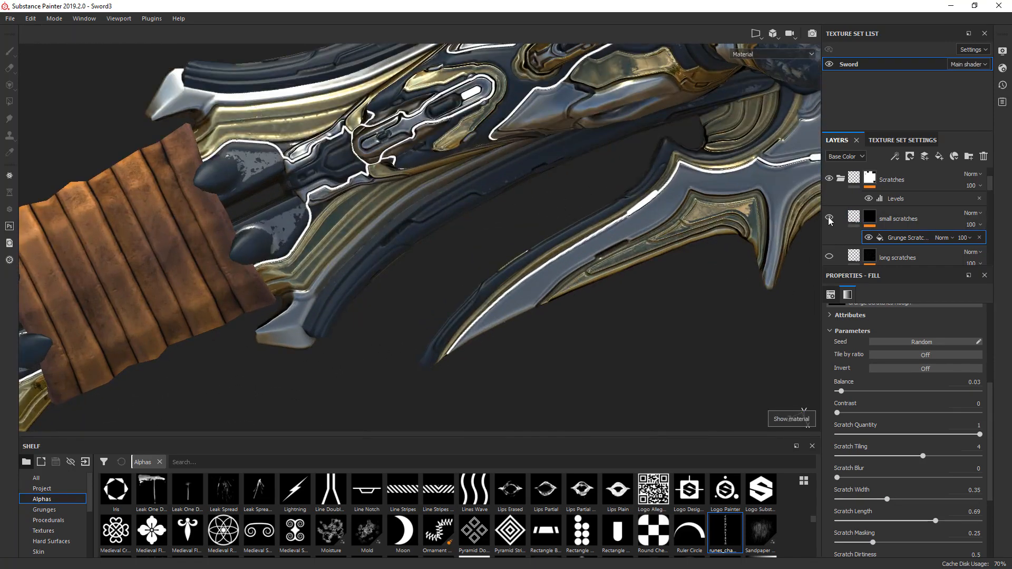
# - Show the long scratches layer again and examine both scratch layers together on the guard
pyautogui.keyDown('alt'); pyautogui.moveTo(682, 290); pyautogui.dragTo(356, 383); pyautogui.keyUp('alt')
pyautogui.keyDown('alt'); pyautogui.moveTo(528, 333); pyautogui.dragTo(398, 248); pyautogui.keyUp('alt')
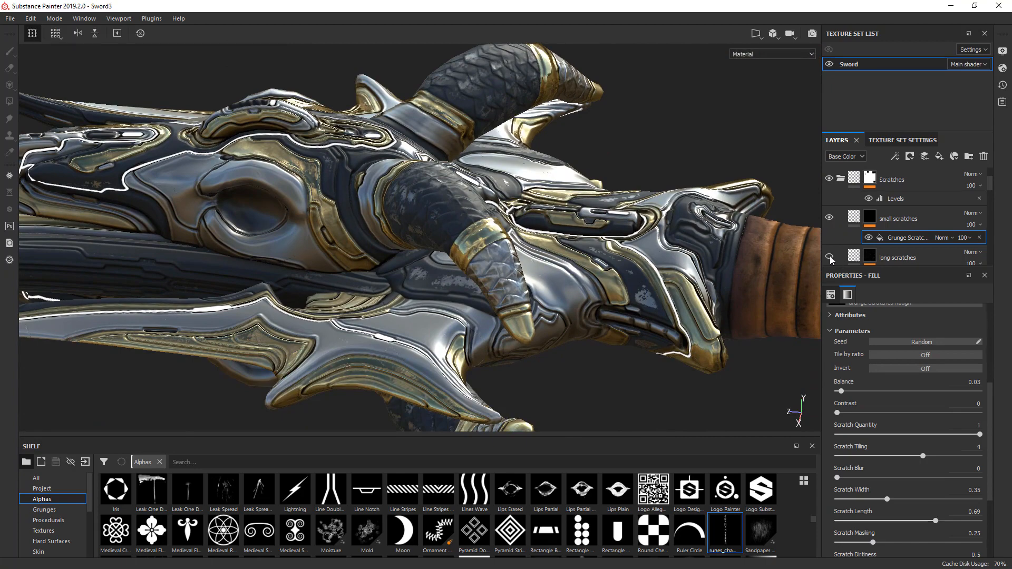
pyautogui.keyDown('alt'); pyautogui.moveTo(532, 307); pyautogui.dragTo(334, 279); pyautogui.keyUp('alt')
pyautogui.keyDown('alt'); pyautogui.moveTo(177, 246); pyautogui.dragTo(105, 280, button='middle'); pyautogui.keyUp('alt')
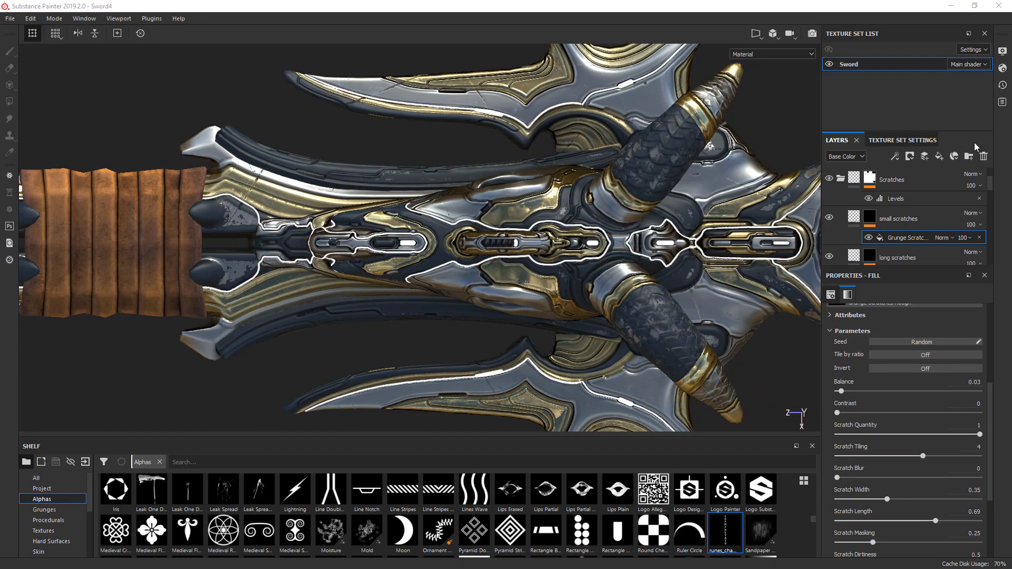
# - Collapse the Scratches folder and add a new folder named "Wear and Tear" above it
pyautogui.moveTo(991, 182); pyautogui.dragTo(990, 178)
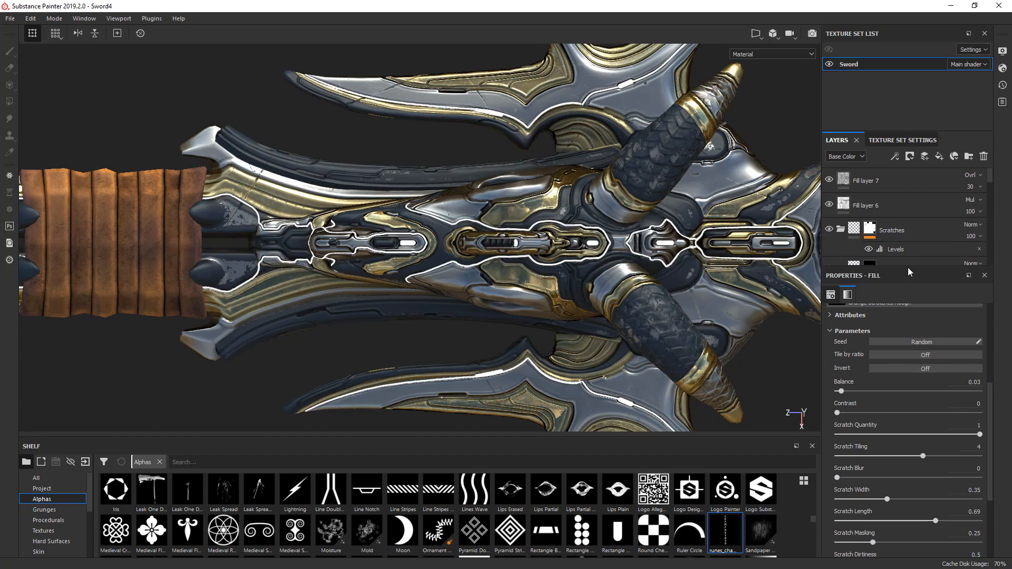
pyautogui.moveTo(908, 267); pyautogui.dragTo(908, 400)
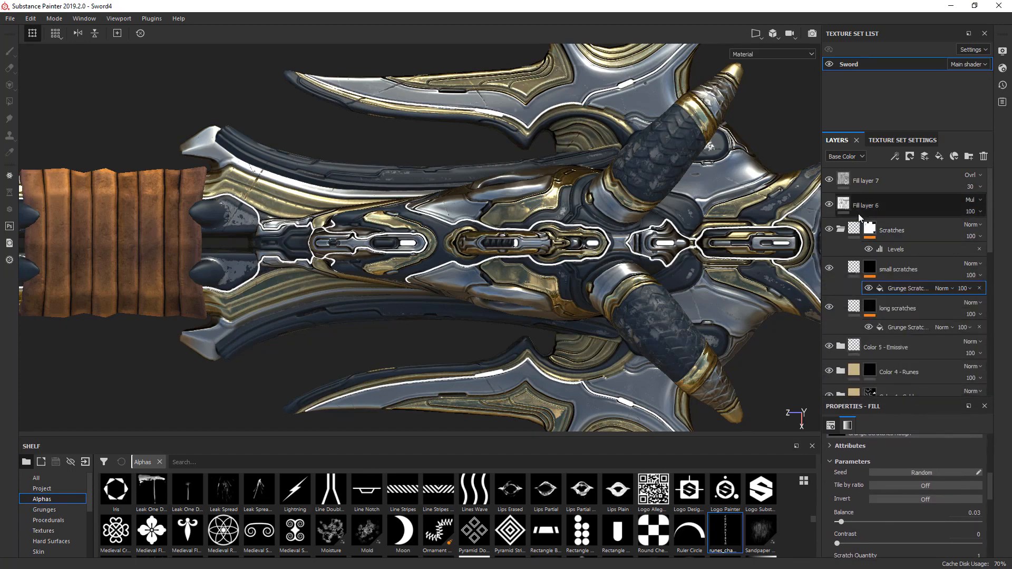
pyautogui.click(841, 230)
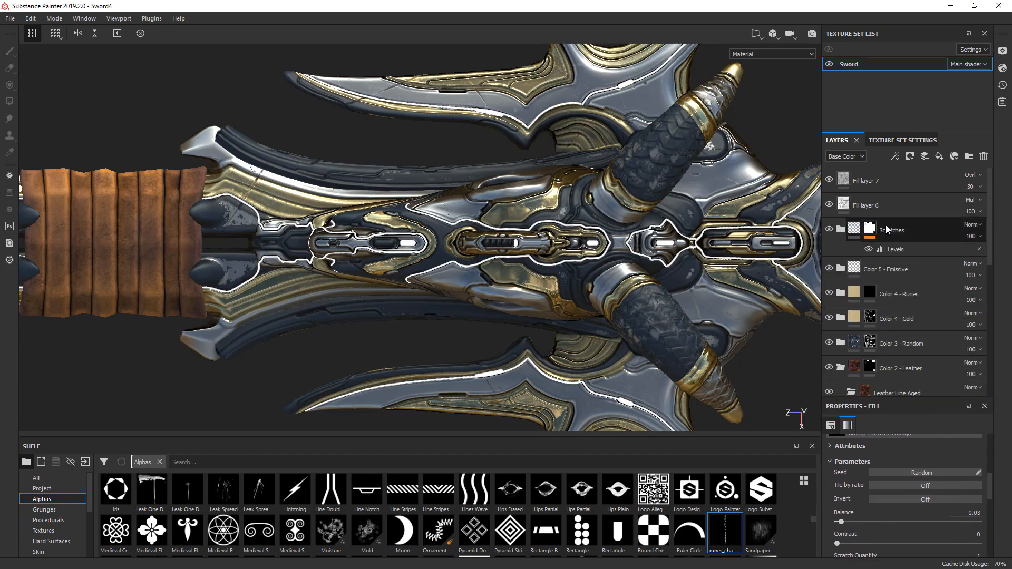
pyautogui.click(912, 230)
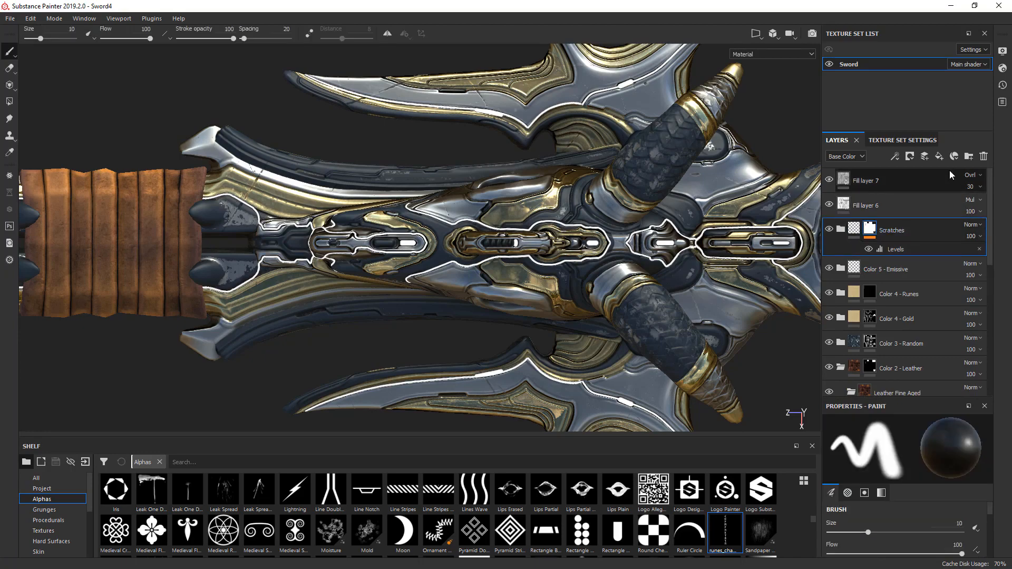
pyautogui.click(968, 157)
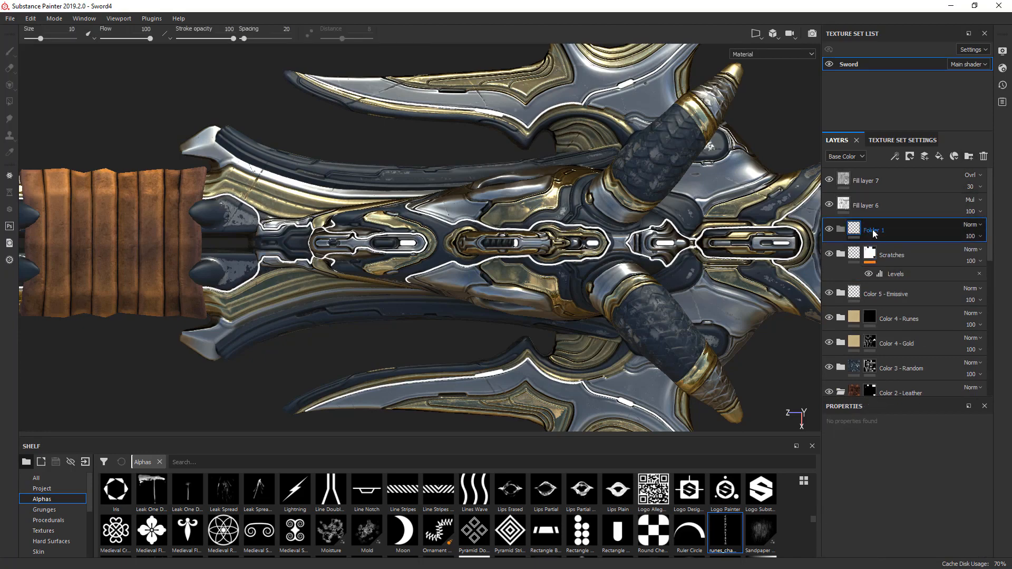
pyautogui.doubleClick(875, 230)
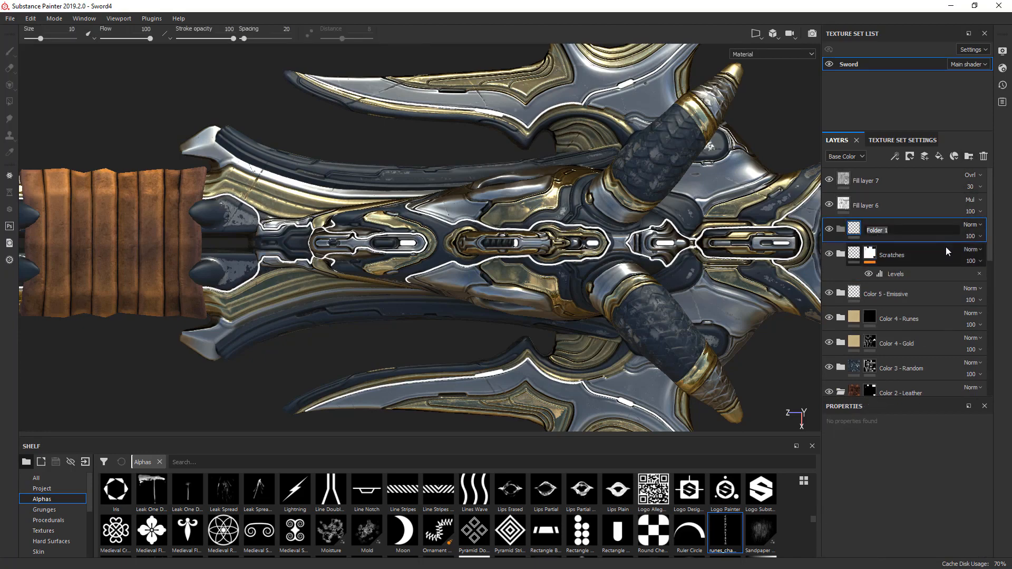
pyautogui.write('Dust')
pyautogui.press('BackSpace')
pyautogui.press('BackSpace')
pyautogui.press('BackSpace')
pyautogui.press('BackSpace')
pyautogui.write('Wear and Tear')
pyautogui.press('Return')
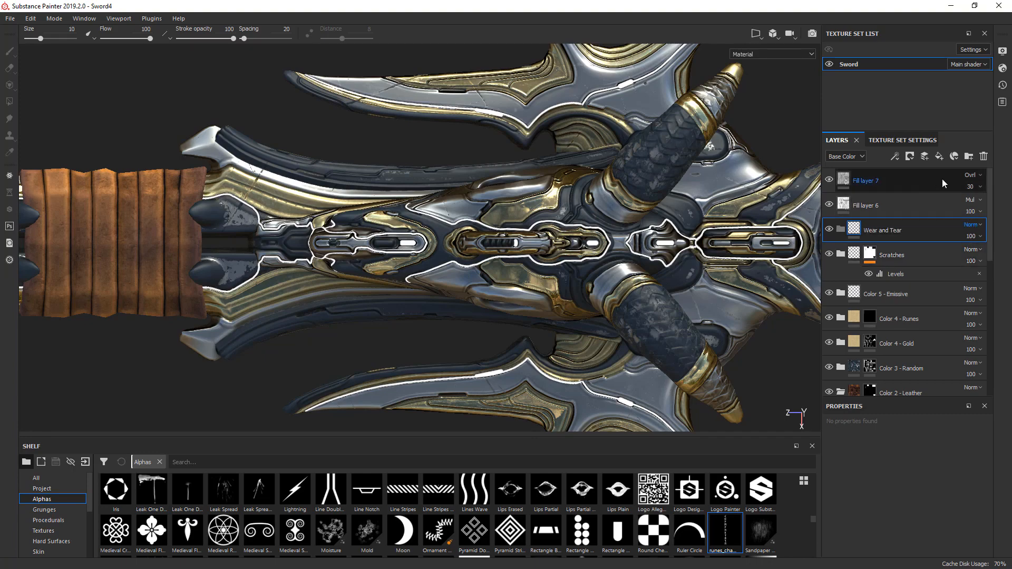
# - Add a fill layer inside the Wear and Tear folder and name it "Dust"
pyautogui.click(939, 156)
pyautogui.moveTo(872, 227); pyautogui.dragTo(861, 251)
pyautogui.doubleClick(879, 255)
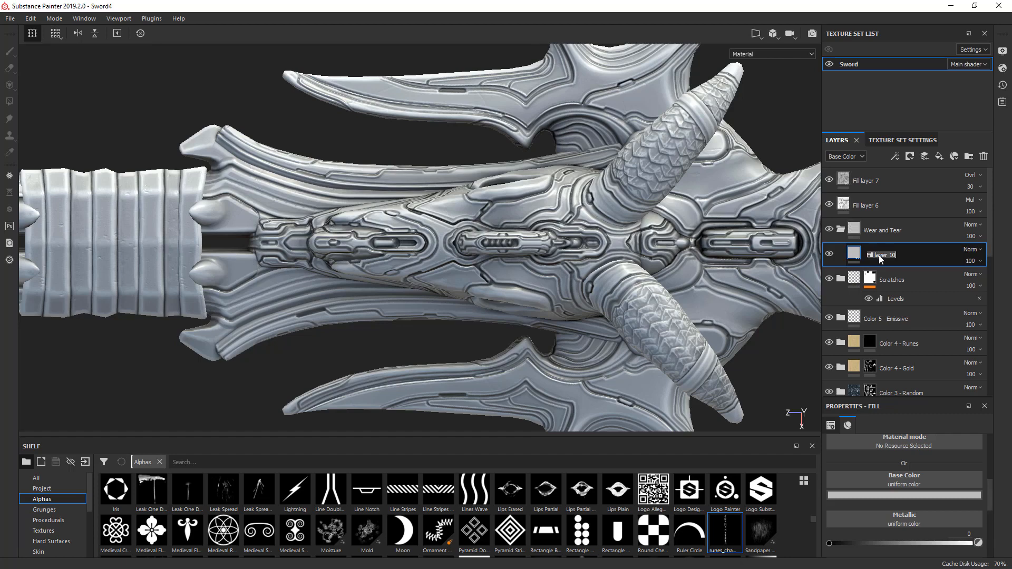
pyautogui.write('Dust')
pyautogui.press('Return')
# - Set the Dust layer's base color to a dark neutral grey with a value of 0.079
pyautogui.click(894, 495)
pyautogui.moveTo(872, 435); pyautogui.dragTo(852, 444)
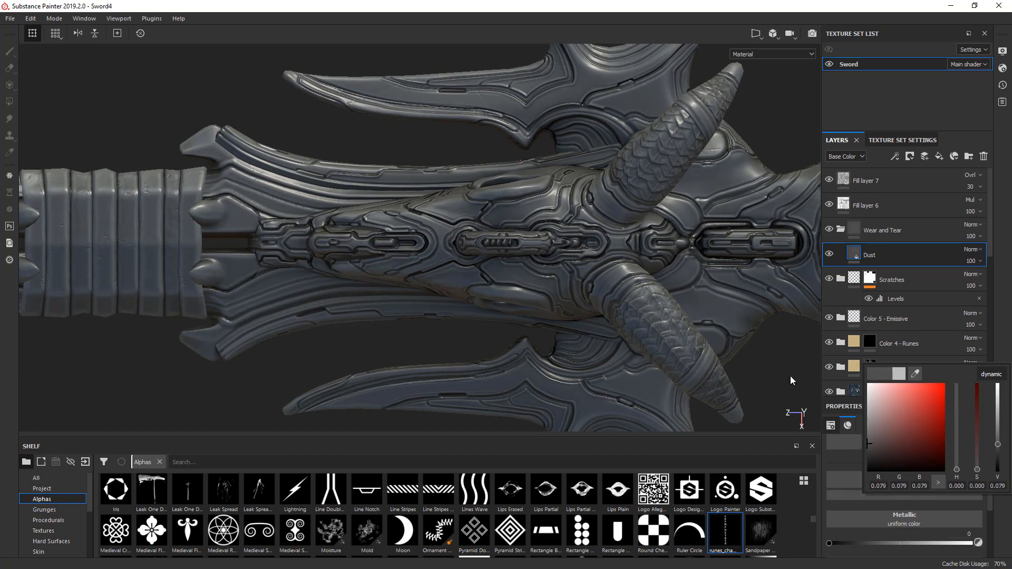
pyautogui.click(856, 255)
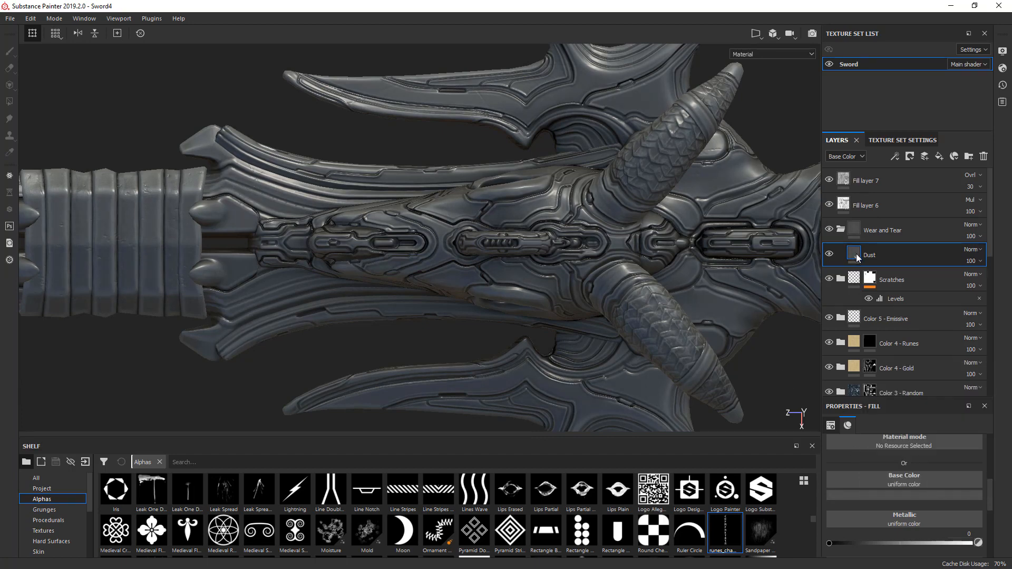
# - Add a black mask to the Dust layer and apply a Dirt generator to it
pyautogui.moveTo(926, 399); pyautogui.dragTo(927, 337)
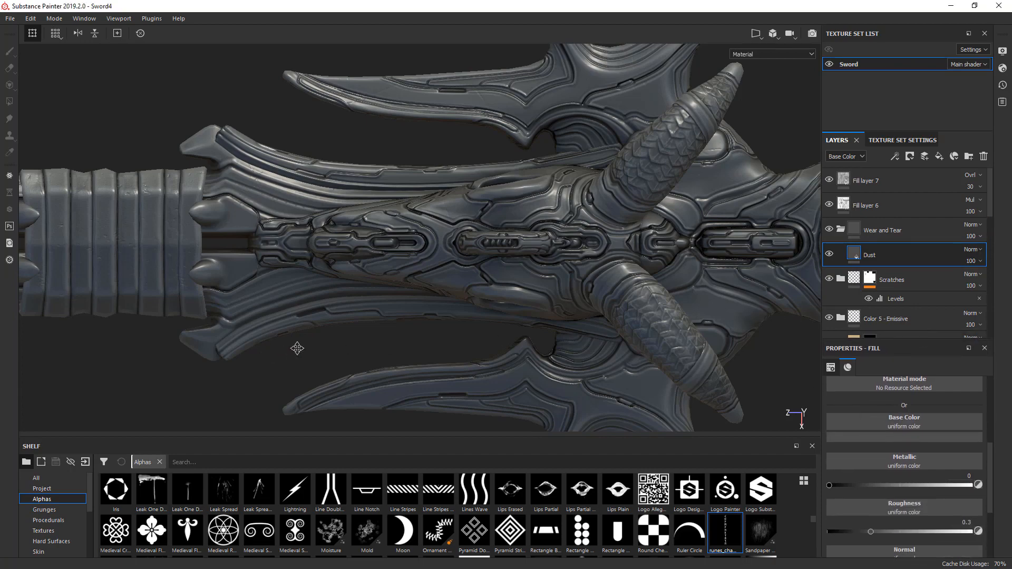
pyautogui.keyDown('alt'); pyautogui.moveTo(296, 346); pyautogui.dragTo(527, 316); pyautogui.keyUp('alt')
pyautogui.rightClick(856, 254)
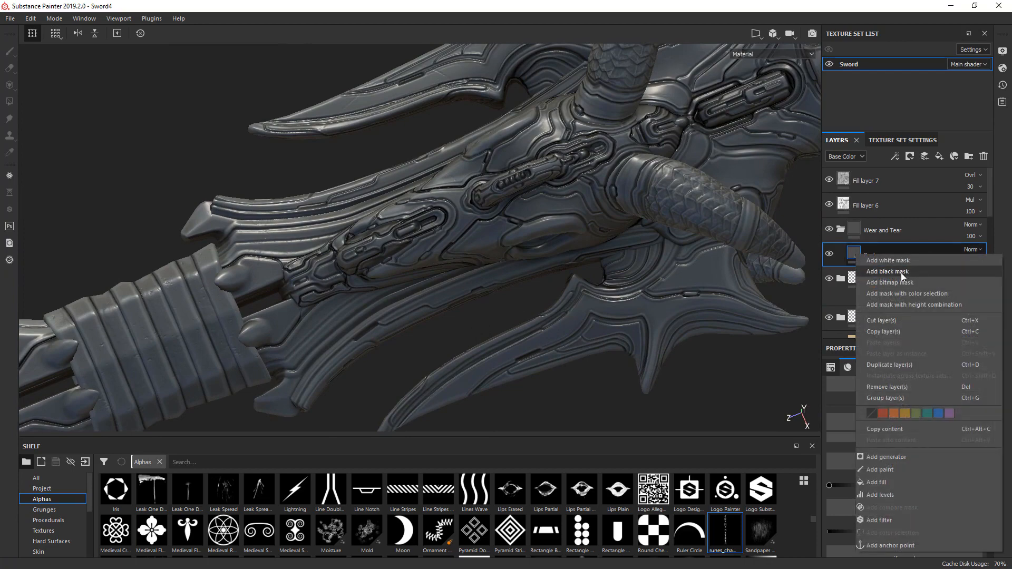
pyautogui.click(888, 272)
pyautogui.rightClick(869, 254)
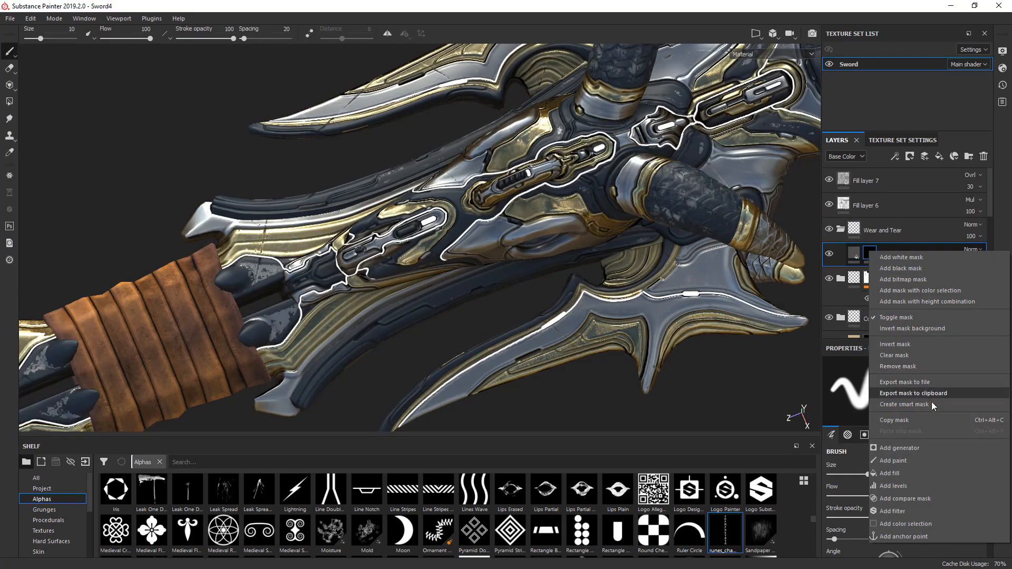
pyautogui.click(900, 448)
pyautogui.click(910, 384)
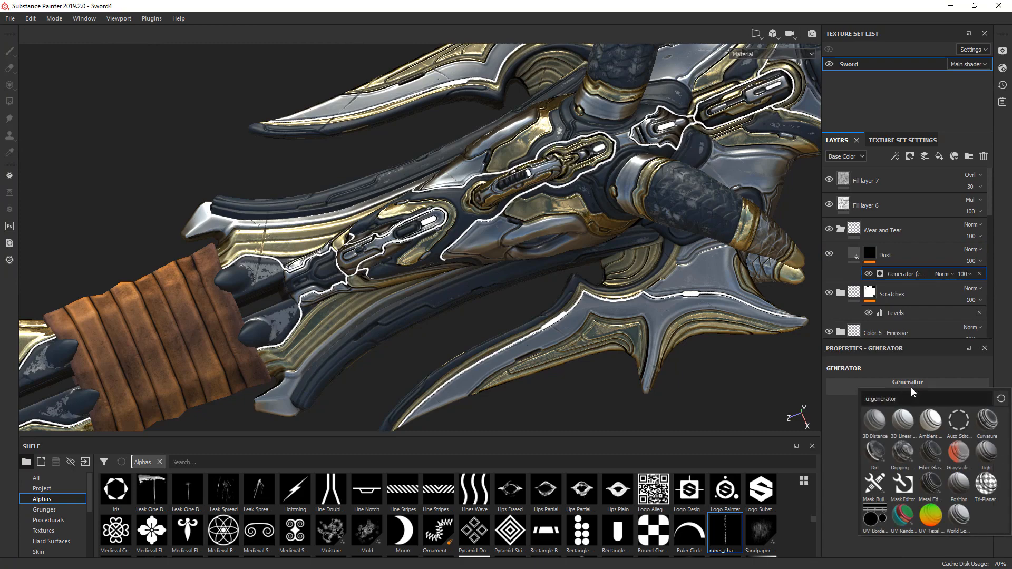
pyautogui.click(877, 451)
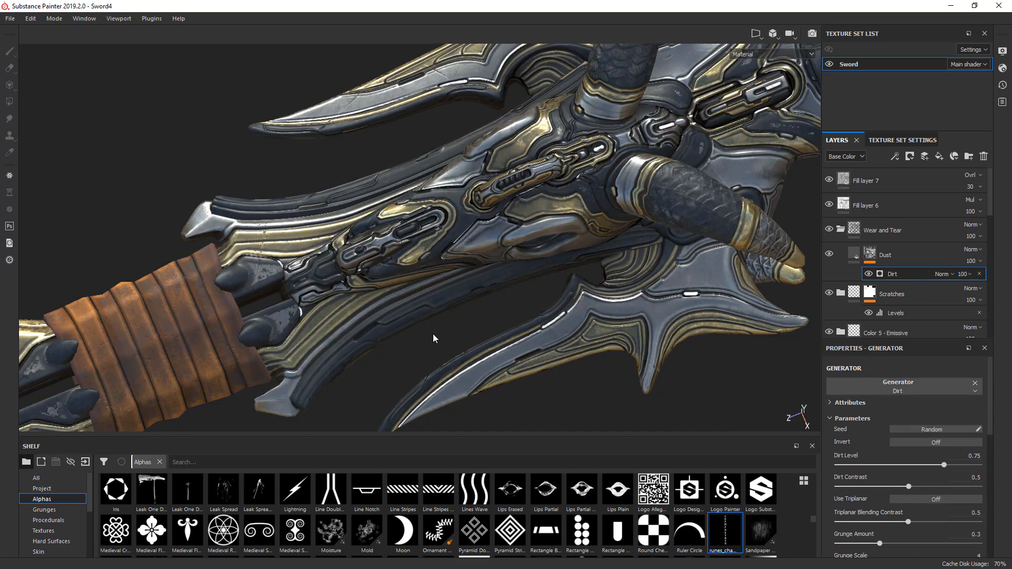
# - Examine the Dust layer around the grip in the Material, Mask and Metallic views, toggling its visibility to compare
pyautogui.keyDown('alt'); pyautogui.moveTo(433, 338); pyautogui.dragTo(517, 305, button='middle'); pyautogui.keyUp('alt')
pyautogui.scroll(-2, 495, 299)
pyautogui.scroll(4, 463, 317)
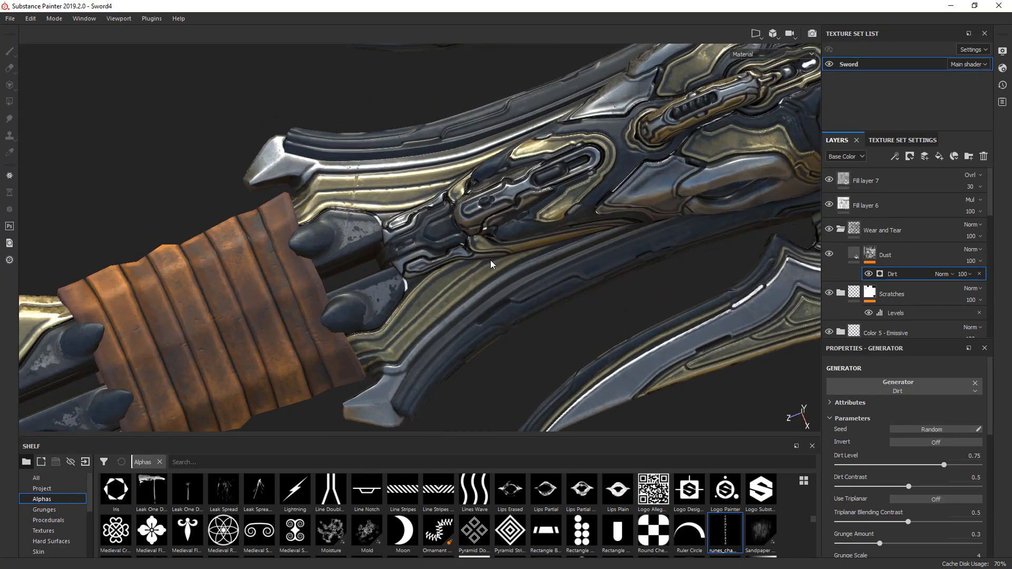
pyautogui.click(829, 254)
pyautogui.click(829, 255)
pyautogui.press('c')
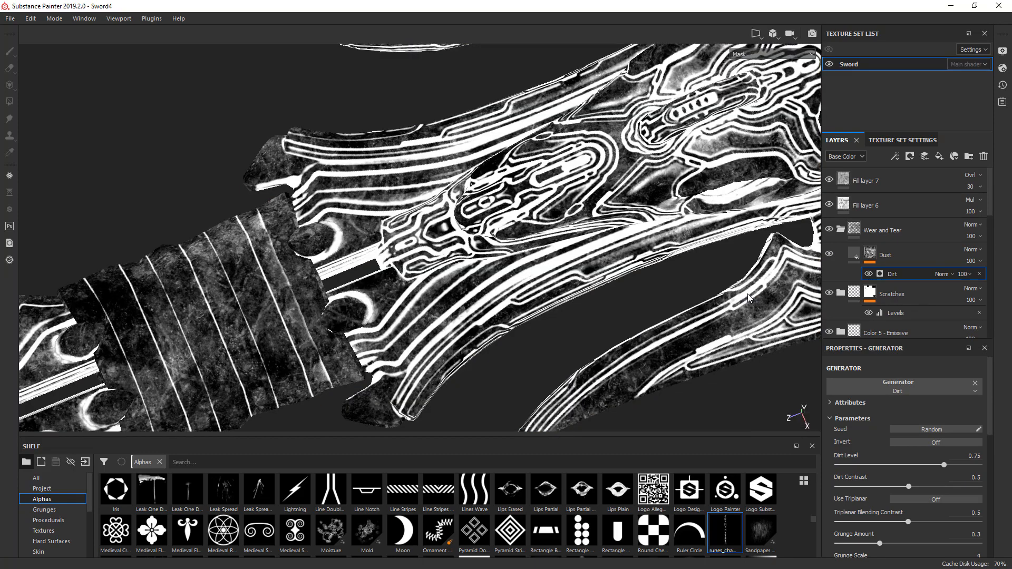
pyautogui.press('m')
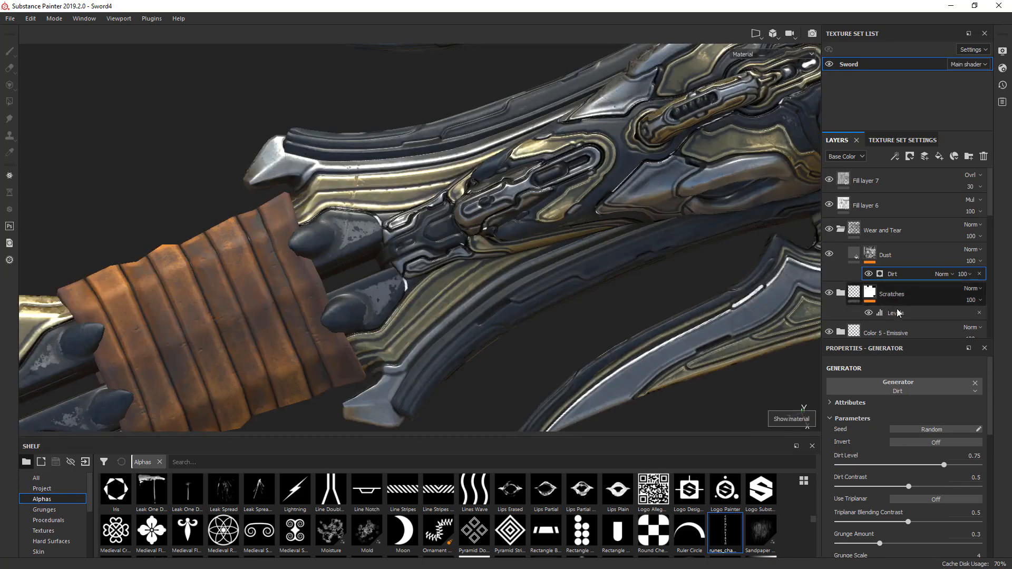
pyautogui.press('c')
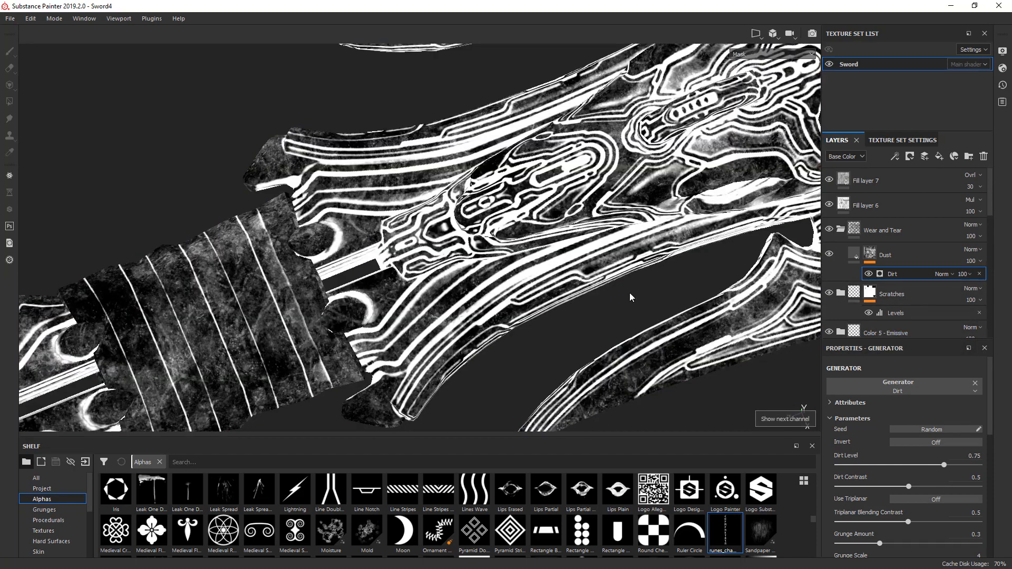
pyautogui.press('m')
pyautogui.press('c')
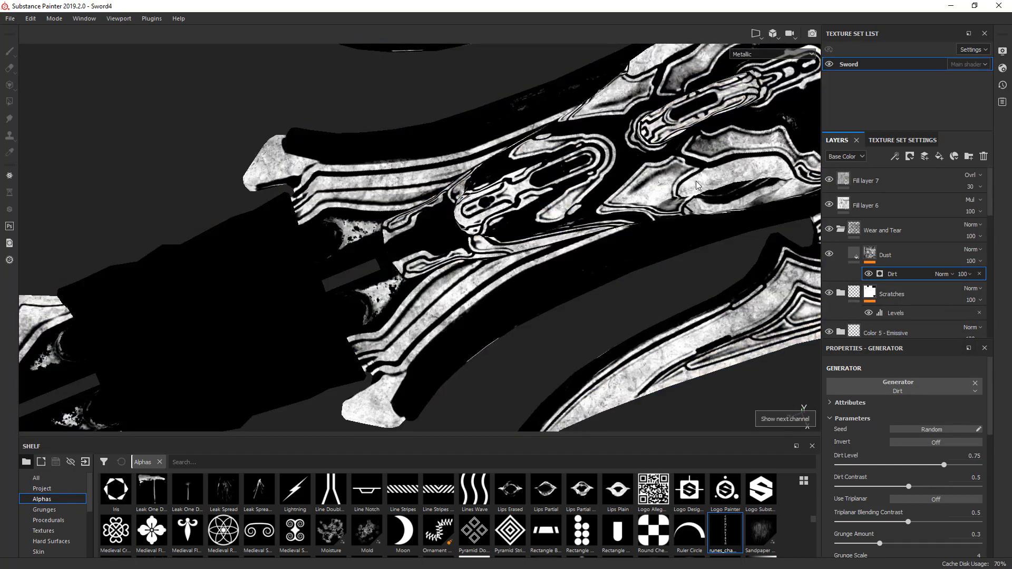
pyautogui.click(829, 255)
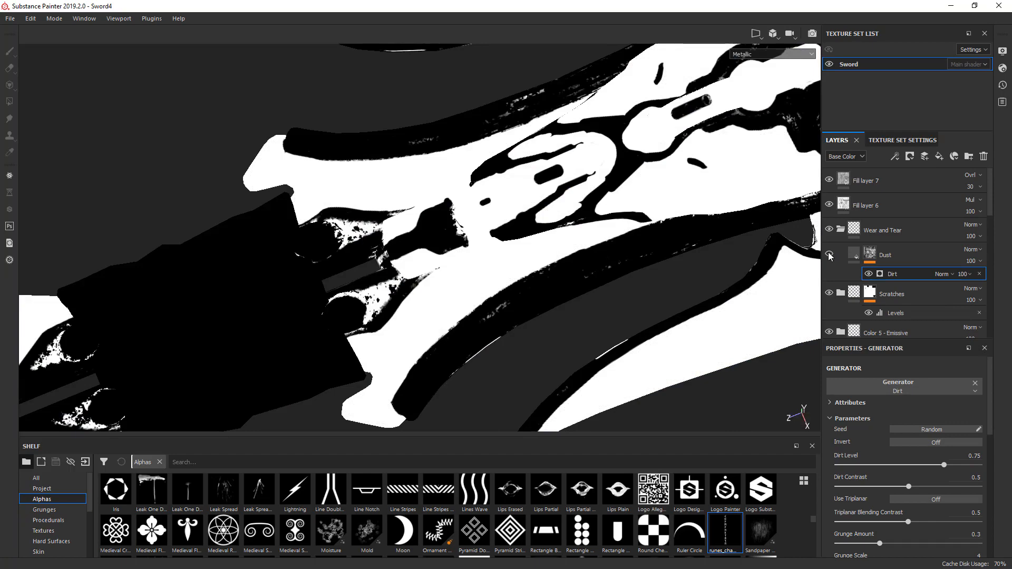
pyautogui.click(829, 255)
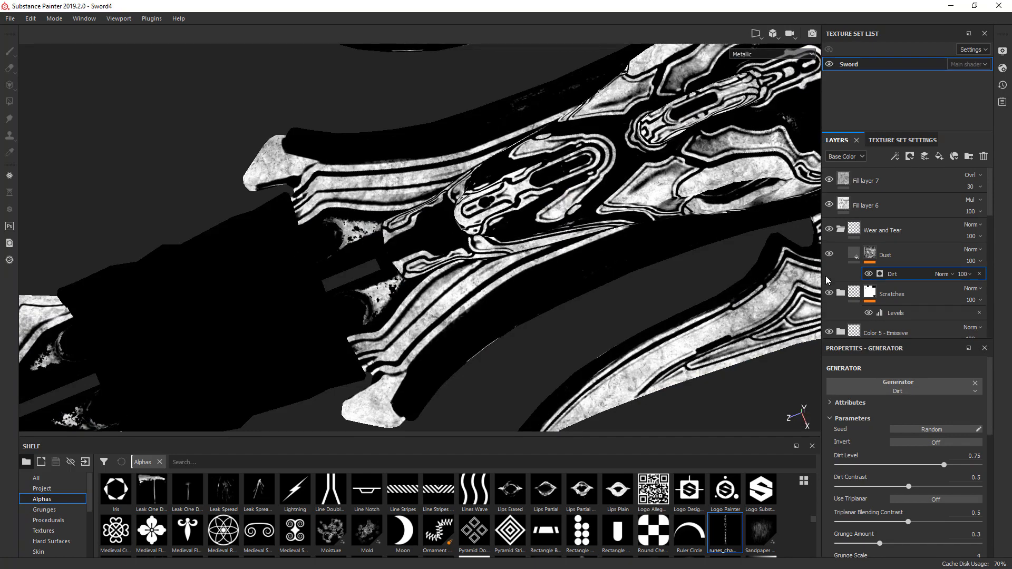
# - Set the Dust layer's roughness to 0.24 while viewing the Roughness channel, and check it in Material view
pyautogui.press('c')
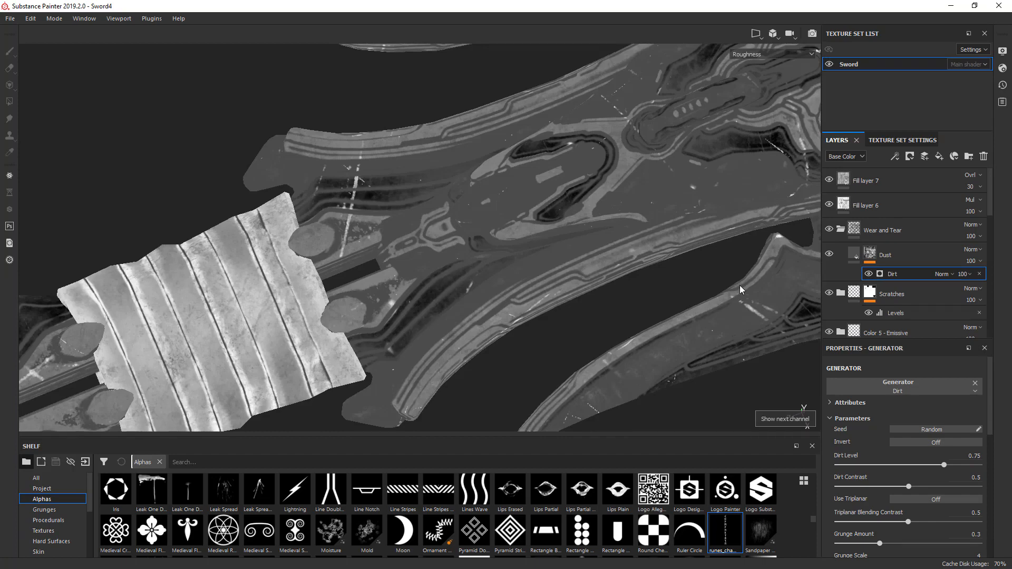
pyautogui.click(856, 257)
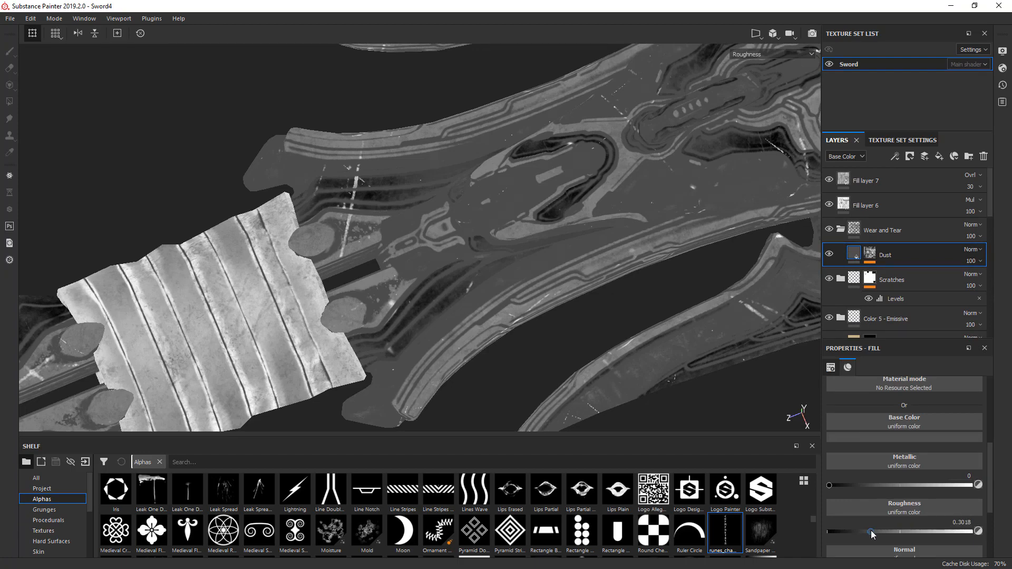
pyautogui.moveTo(871, 534); pyautogui.dragTo(863, 535)
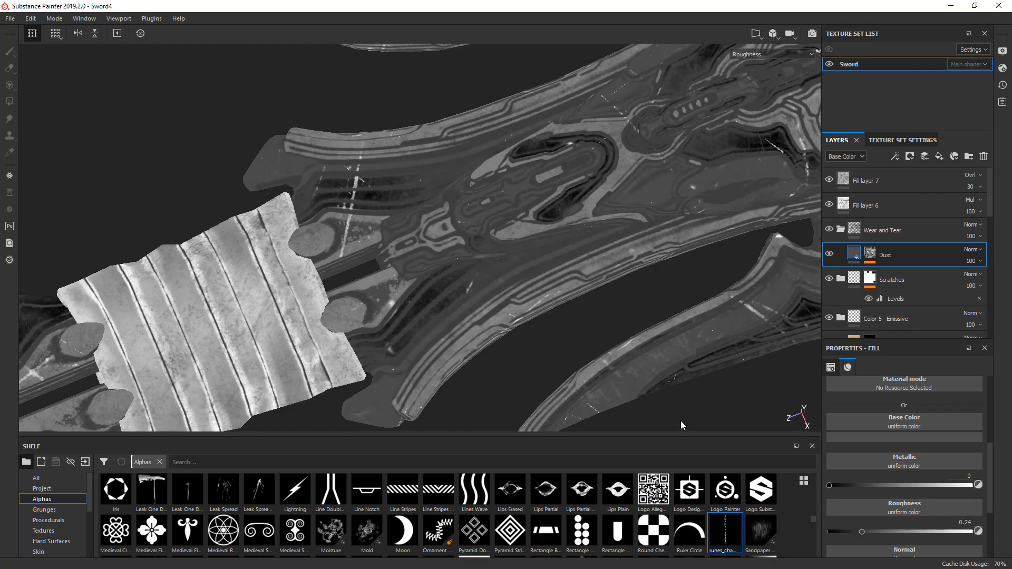
pyautogui.press('m')
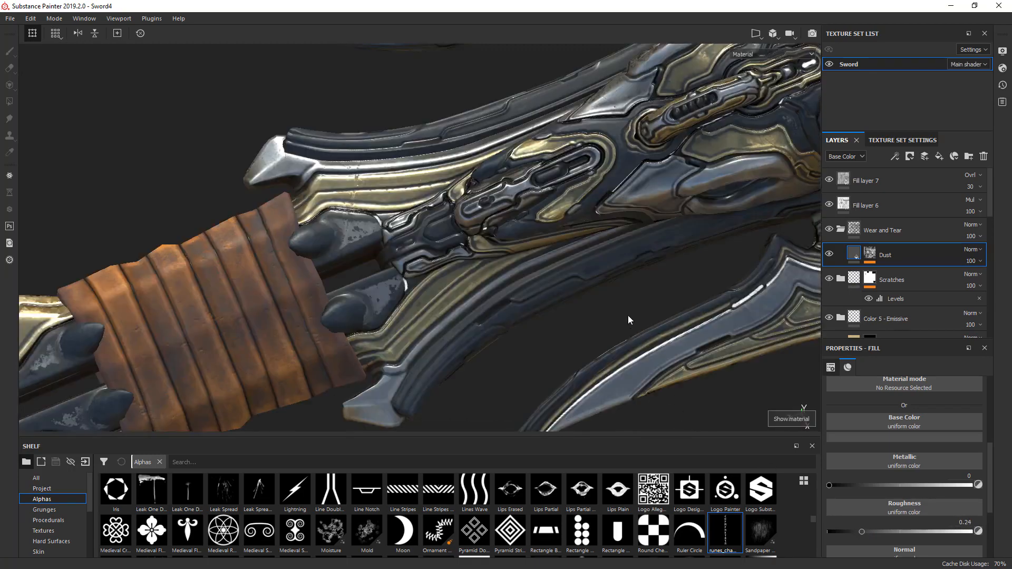
pyautogui.keyDown('alt'); pyautogui.moveTo(628, 315); pyautogui.dragTo(615, 298); pyautogui.keyUp('alt')
# - Set the Dust mask's Dirt generator to a Dirt Level of 0.65 and a Dirt Contrast of 0.7
pyautogui.click(869, 253)
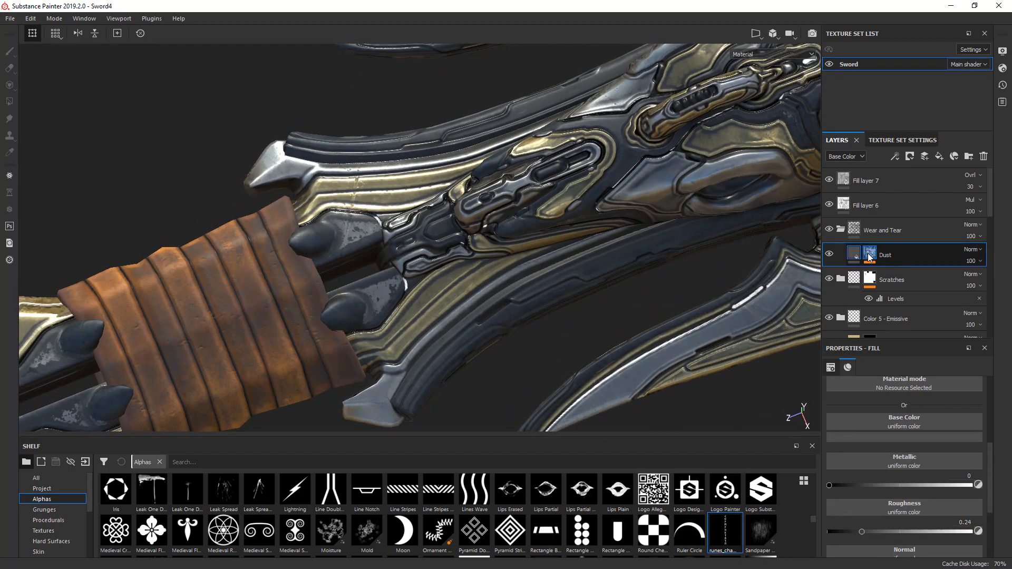
pyautogui.click(869, 257)
pyautogui.click(890, 273)
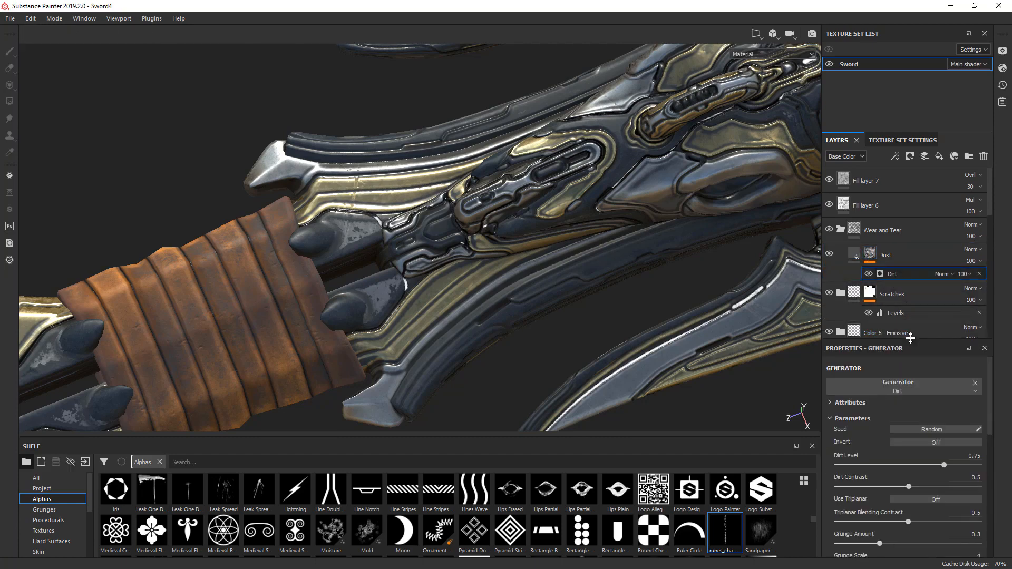
pyautogui.moveTo(914, 343); pyautogui.dragTo(916, 285)
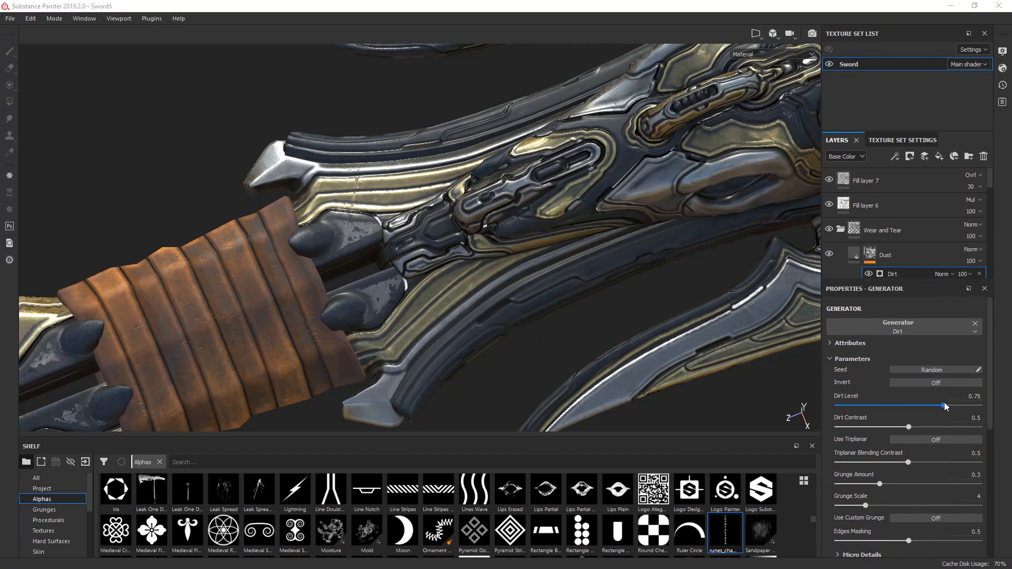
pyautogui.moveTo(945, 407); pyautogui.dragTo(931, 410)
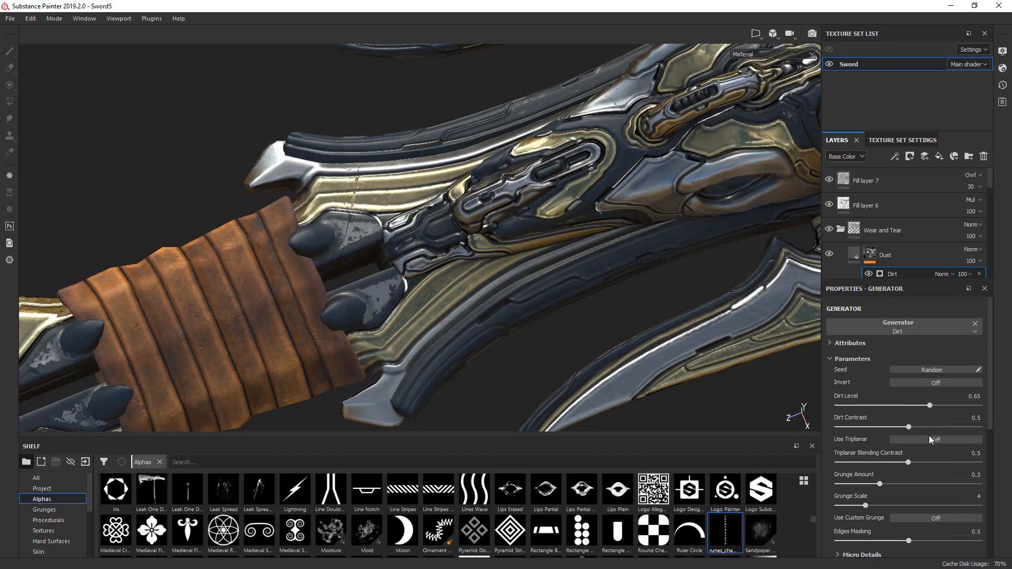
pyautogui.moveTo(910, 428)
pyautogui.mouseDown()
pyautogui.moveTo(941, 428)
pyautogui.moveTo(863, 428)
pyautogui.moveTo(931, 428)
pyautogui.mouseUp()
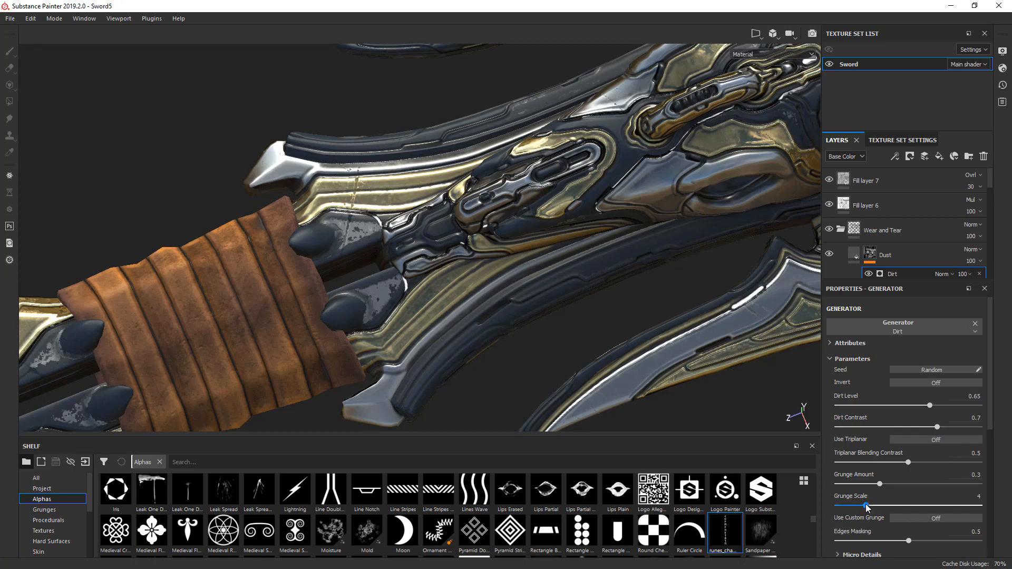
# - Try a Grunge Scale of 2 on the Dirt generator and examine the grip and the base of the blade
pyautogui.moveTo(862, 507); pyautogui.dragTo(851, 508)
pyautogui.keyDown('alt'); pyautogui.moveTo(650, 341); pyautogui.dragTo(460, 361); pyautogui.keyUp('alt')
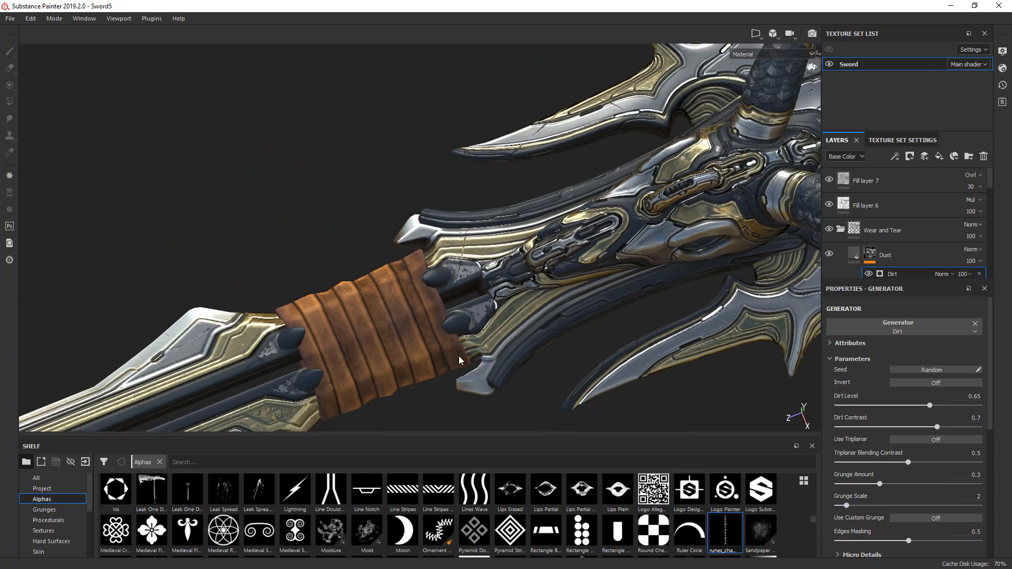
pyautogui.keyDown('alt'); pyautogui.moveTo(258, 351); pyautogui.dragTo(580, 151, button='middle'); pyautogui.keyUp('alt')
pyautogui.keyDown('alt'); pyautogui.moveTo(370, 298); pyautogui.dragTo(443, 288, button='right'); pyautogui.keyUp('alt')
pyautogui.keyDown('alt'); pyautogui.moveTo(645, 243); pyautogui.dragTo(489, 328, button='middle'); pyautogui.keyUp('alt')
# - Try a Grunge Scale of 13 on the Dirt generator, compare the individual channel views, and restore the scale to 2
pyautogui.moveTo(846, 504); pyautogui.dragTo(952, 505)
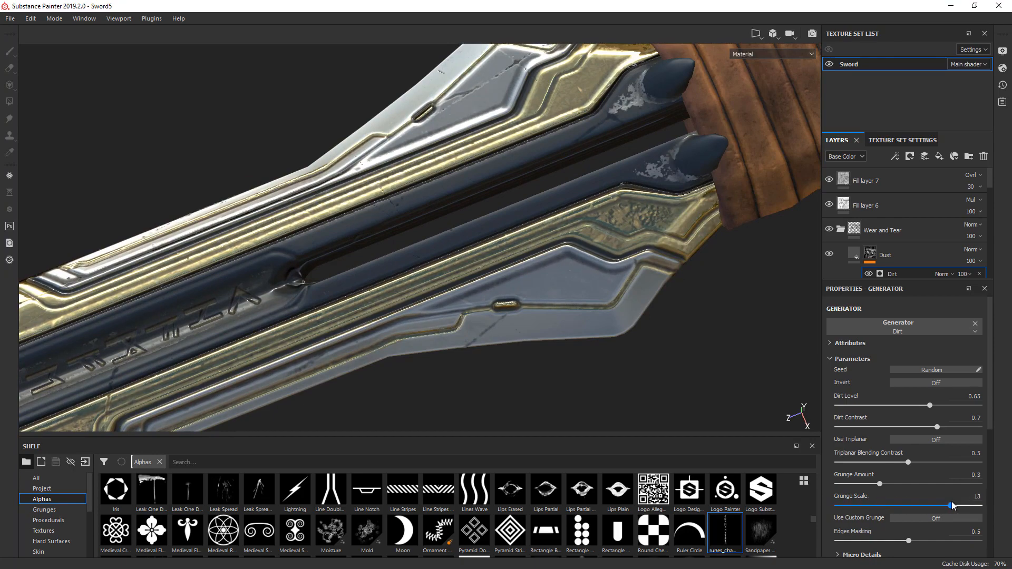
pyautogui.press('c')
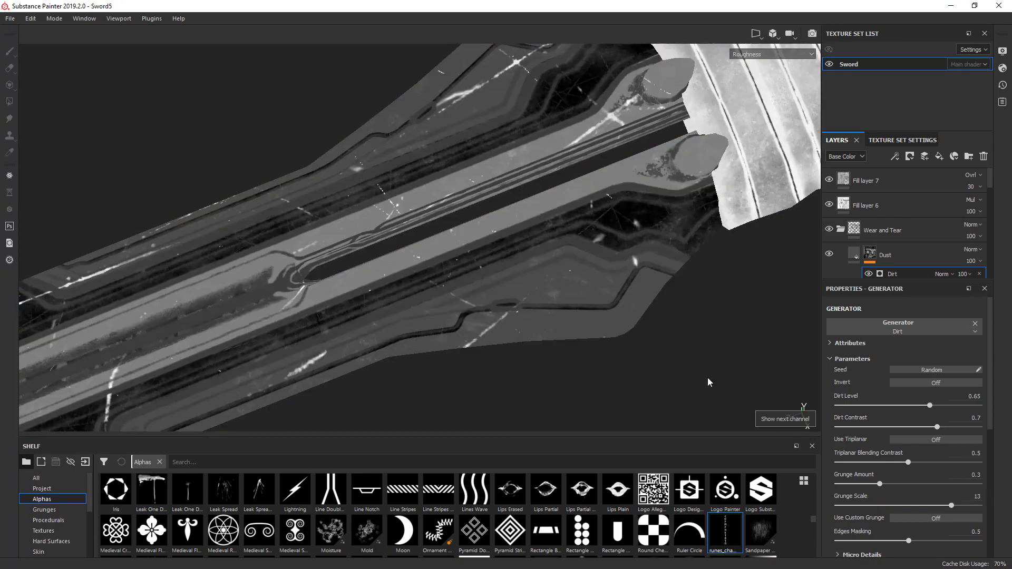
pyautogui.press('c')
pyautogui.press('c')
pyautogui.press('c')
pyautogui.press('c')
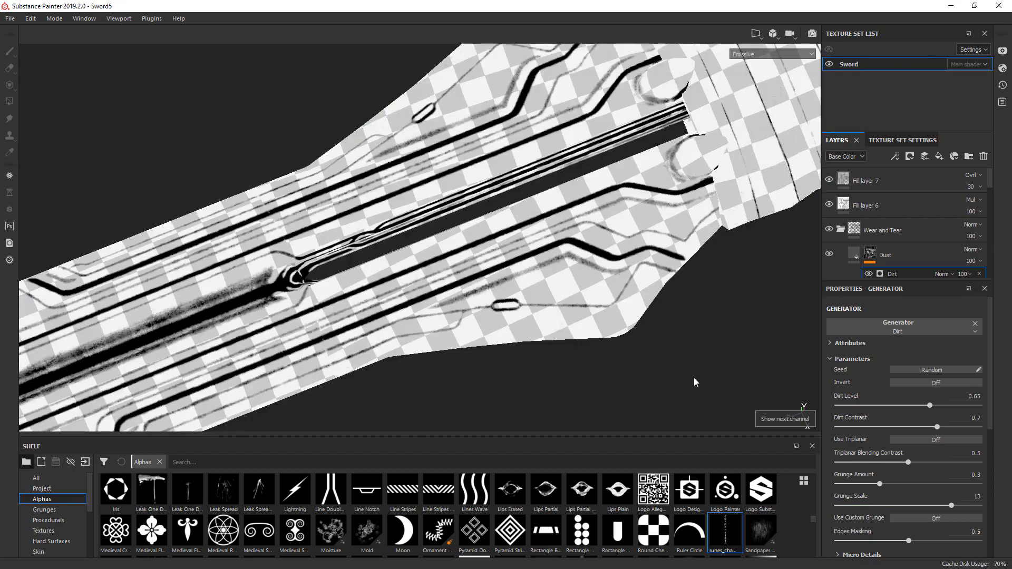
pyautogui.press('c')
pyautogui.press('c')
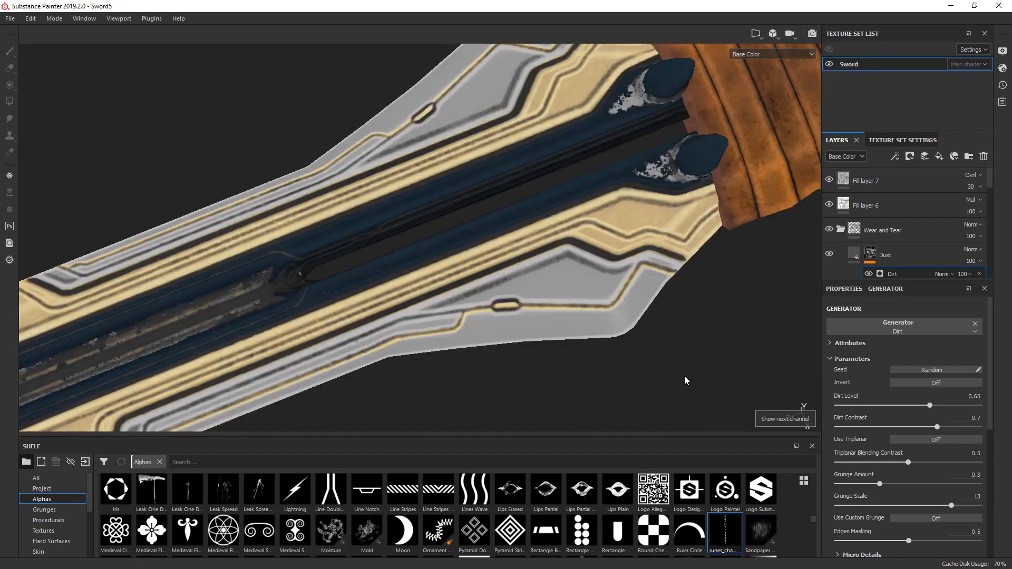
pyautogui.press('c')
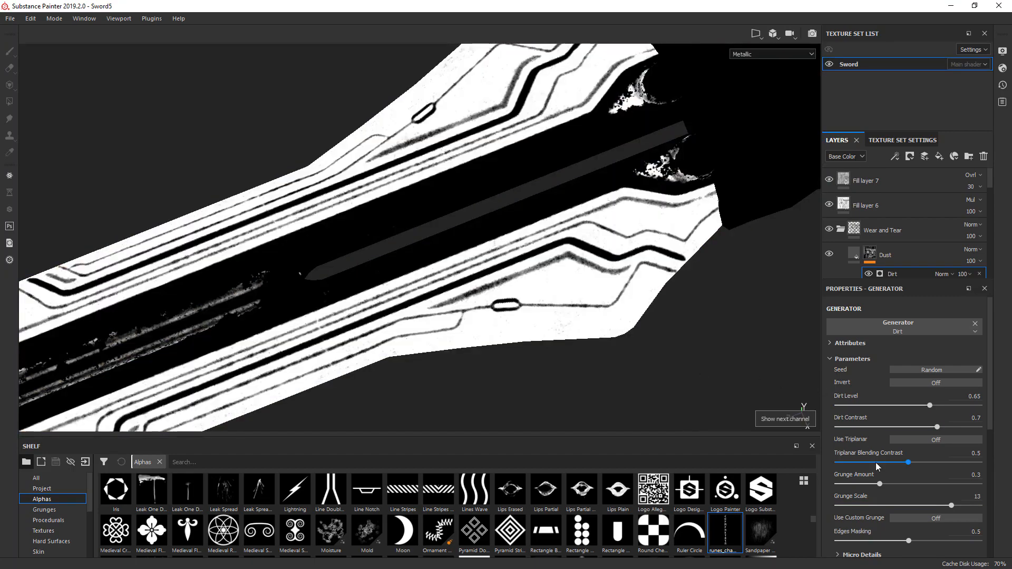
pyautogui.moveTo(952, 505); pyautogui.dragTo(854, 506)
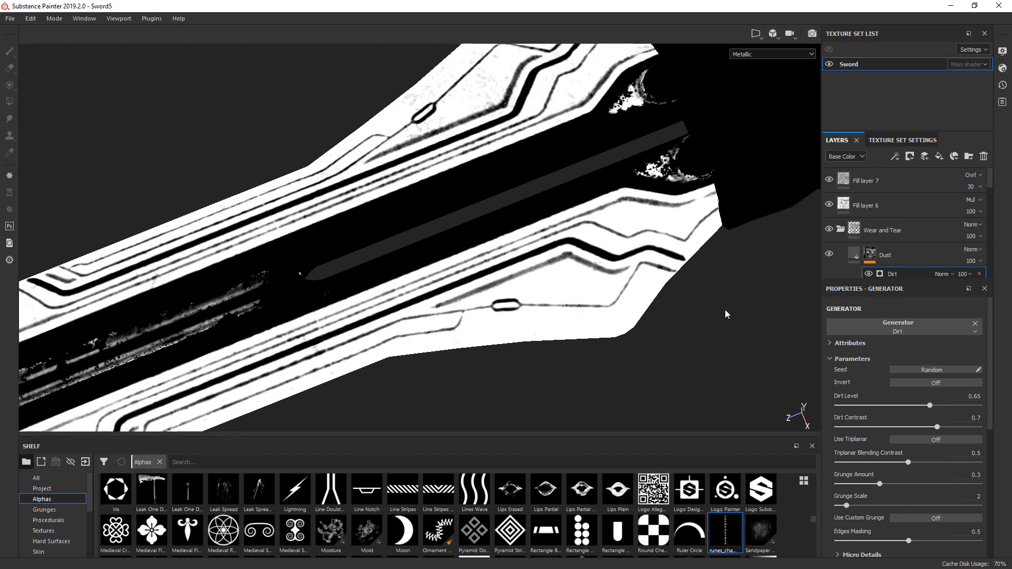
# - Examine the blade, grip and guard in Material view to judge the dust on the surfaces
pyautogui.press('m')
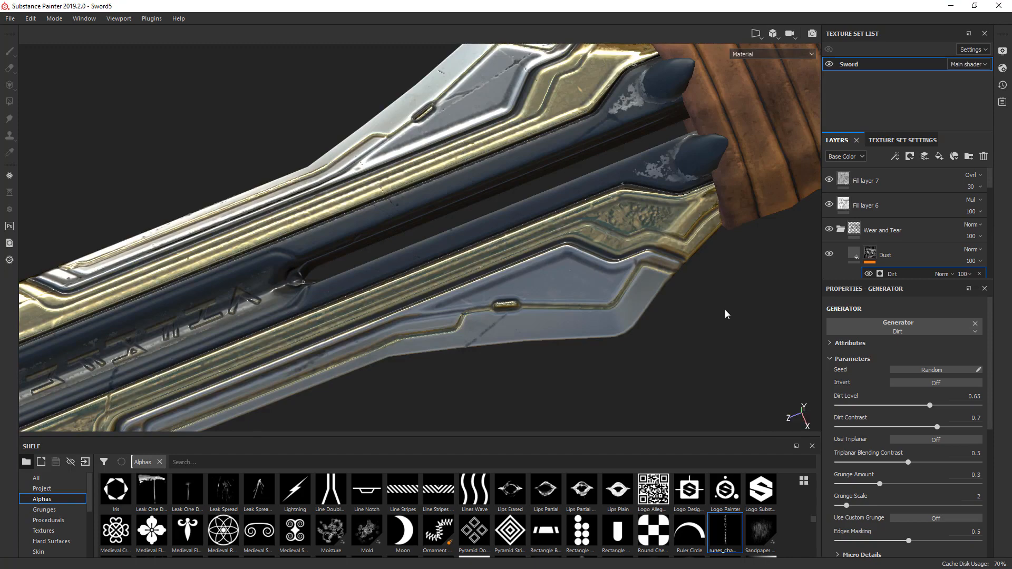
pyautogui.scroll(-6, 725, 311)
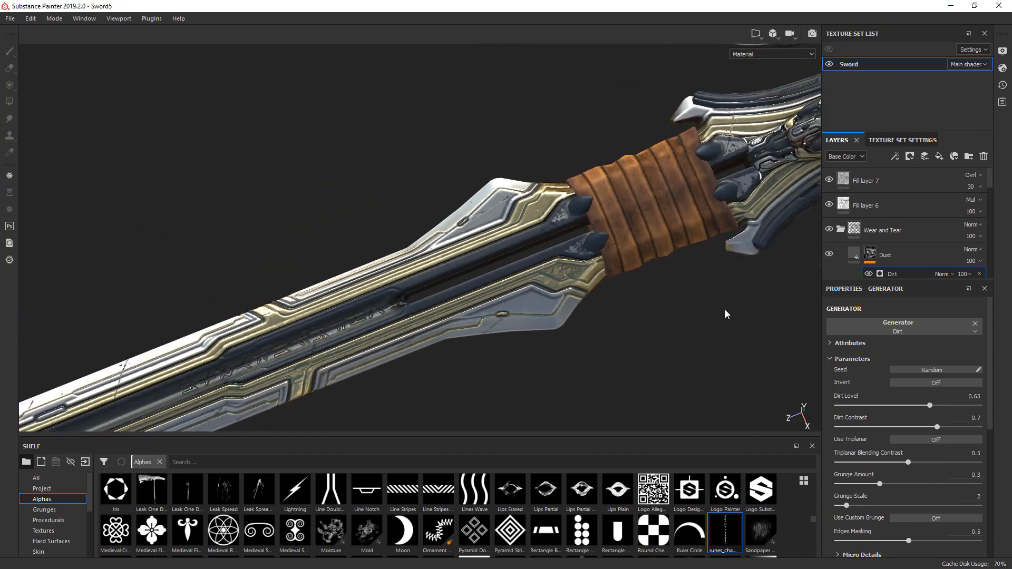
pyautogui.keyDown('alt'); pyautogui.moveTo(575, 327); pyautogui.dragTo(187, 383, button='middle'); pyautogui.keyUp('alt')
pyautogui.keyDown('alt'); pyautogui.moveTo(550, 286); pyautogui.dragTo(628, 367); pyautogui.keyUp('alt')
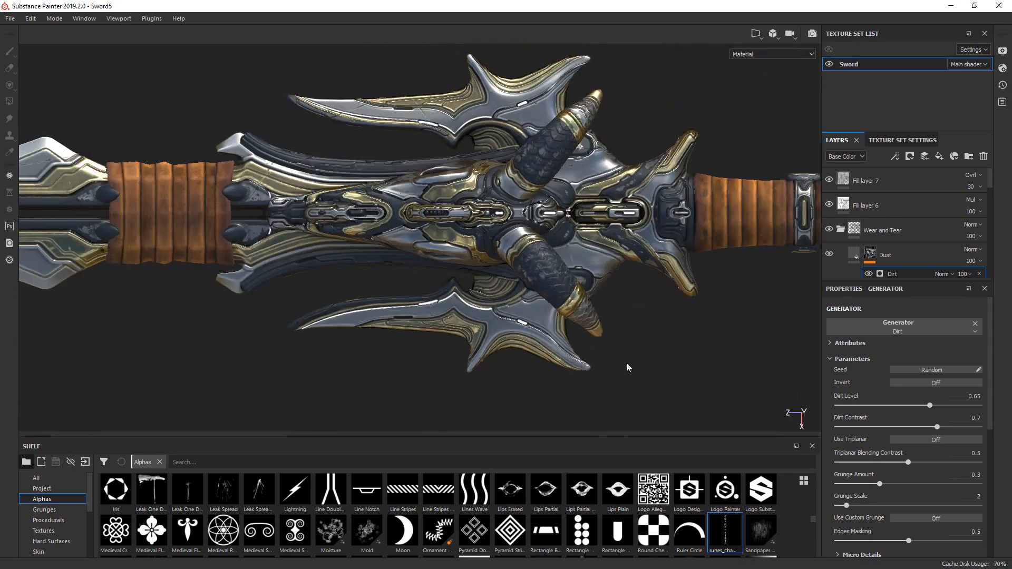
pyautogui.keyDown('alt'); pyautogui.moveTo(422, 257); pyautogui.dragTo(417, 177); pyautogui.keyUp('alt')
pyautogui.scroll(6, 340, 247)
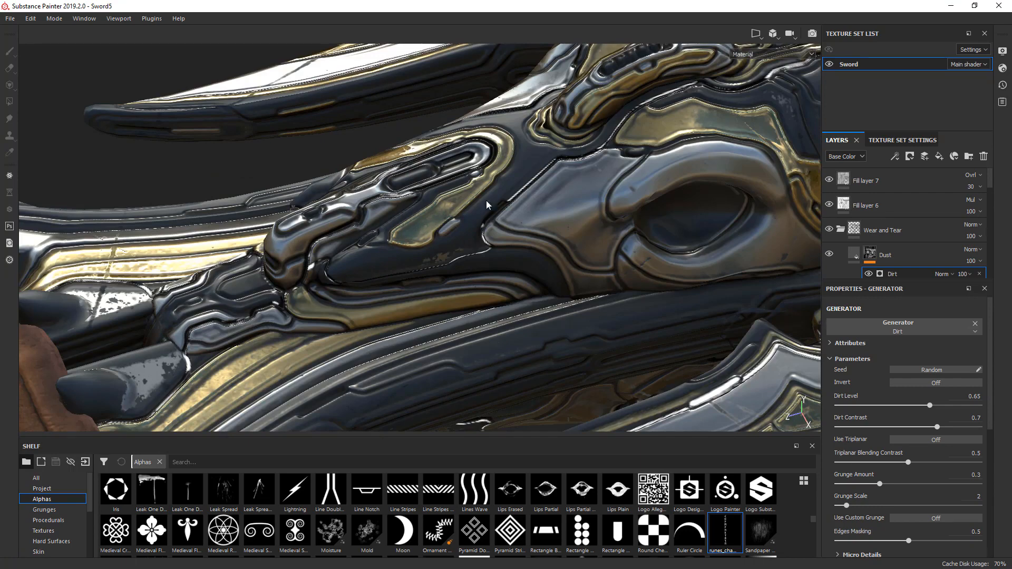
# - Turn off the emissive channel of the Dust fill layer and check the glow lines along the guard
pyautogui.click(849, 254)
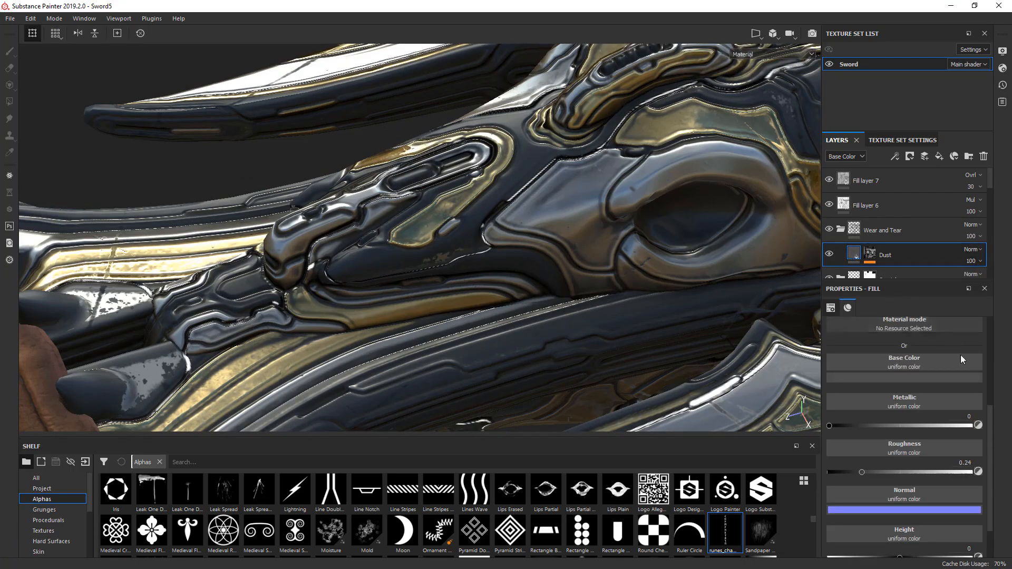
pyautogui.moveTo(992, 412); pyautogui.dragTo(991, 353)
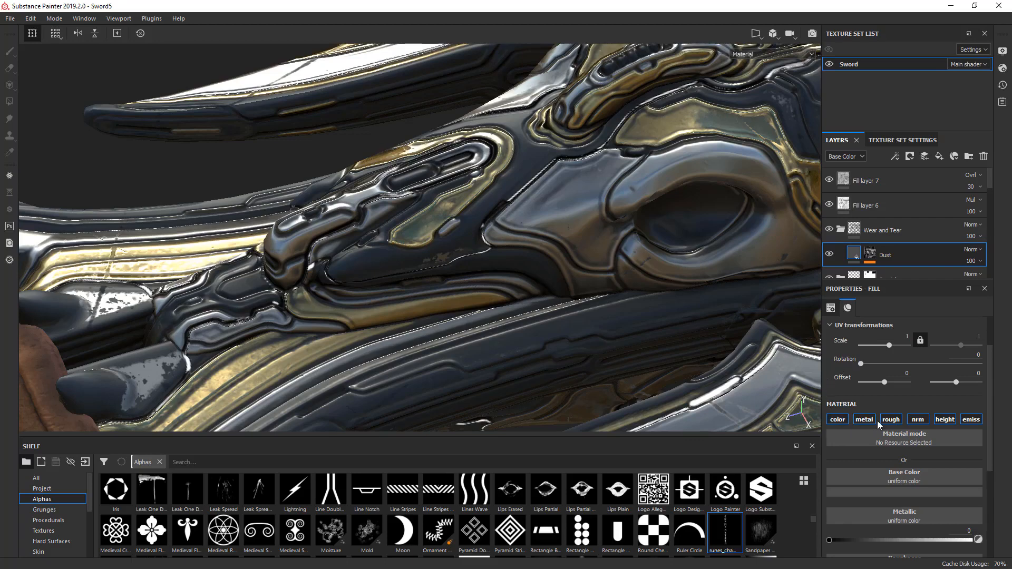
pyautogui.click(969, 421)
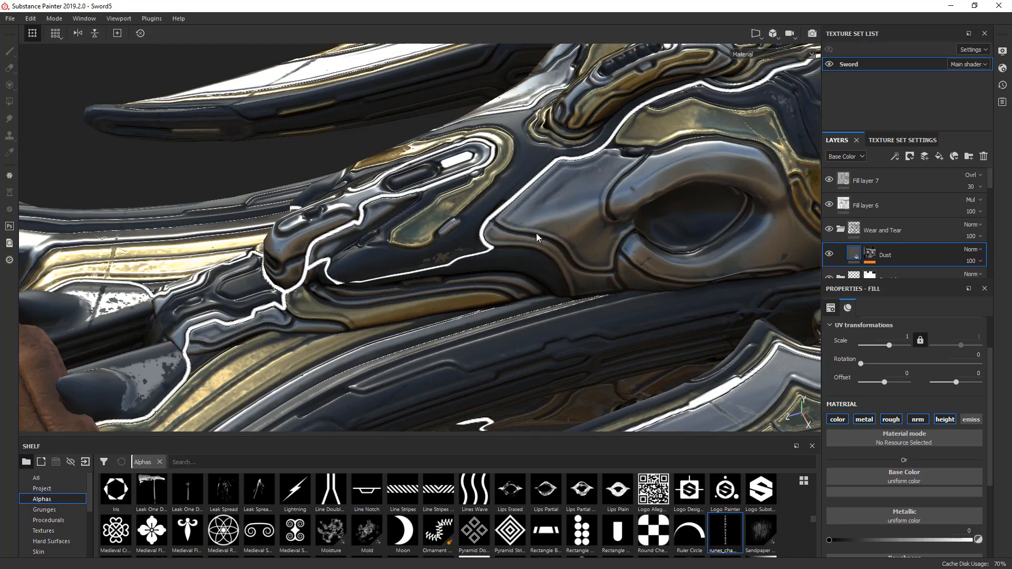
pyautogui.keyDown('alt'); pyautogui.moveTo(543, 228); pyautogui.dragTo(503, 285); pyautogui.keyUp('alt')
pyautogui.keyDown('alt'); pyautogui.moveTo(643, 260); pyautogui.dragTo(311, 316); pyautogui.keyUp('alt')
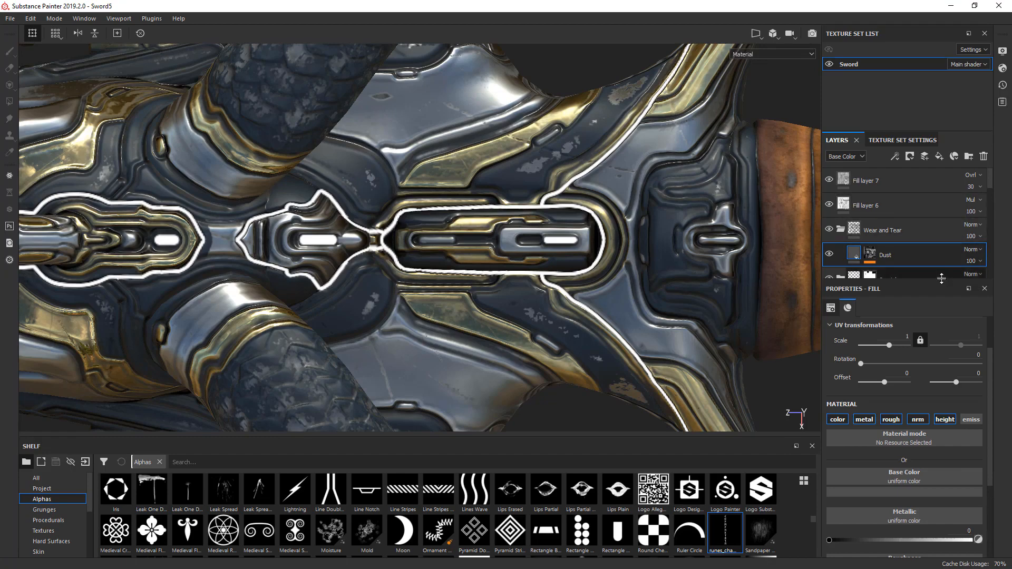
# - Expand the Color 5 - Emissive folder, toggle the Glow - optional lines layer to identify its lines, and select its mask
pyautogui.moveTo(948, 284); pyautogui.dragTo(949, 373)
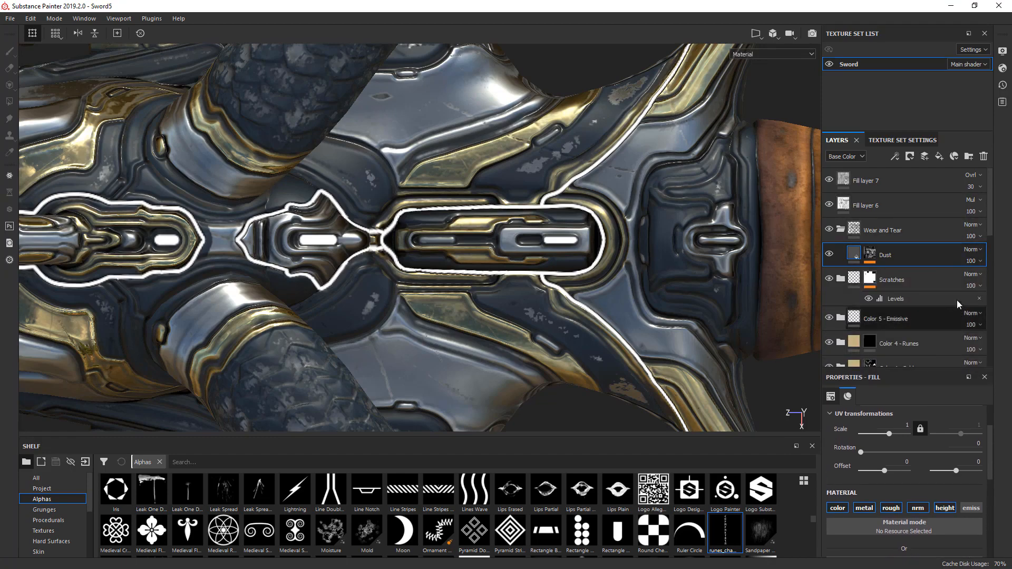
pyautogui.click(840, 317)
pyautogui.scroll(-2, 861, 318)
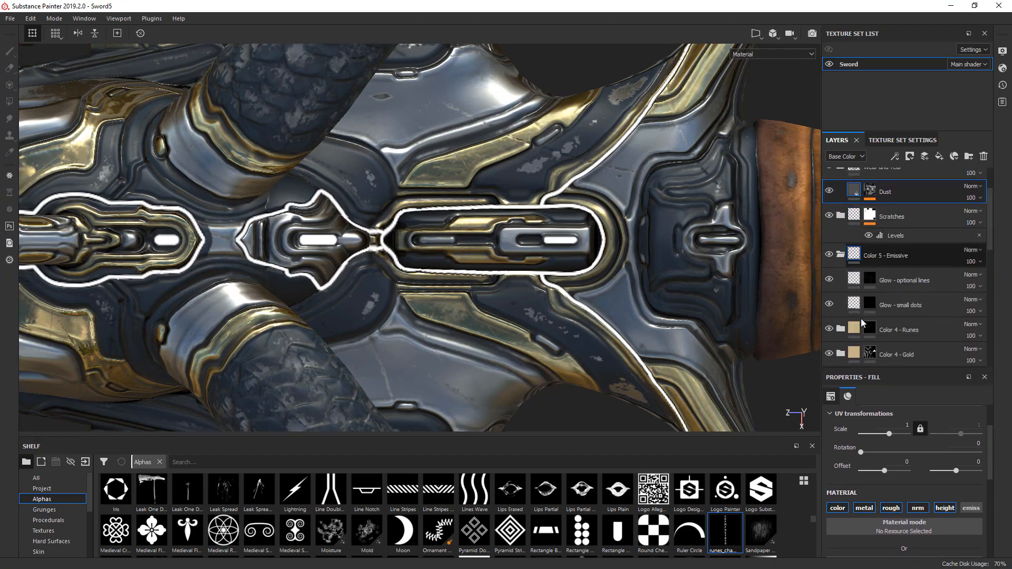
pyautogui.click(830, 280)
pyautogui.click(831, 281)
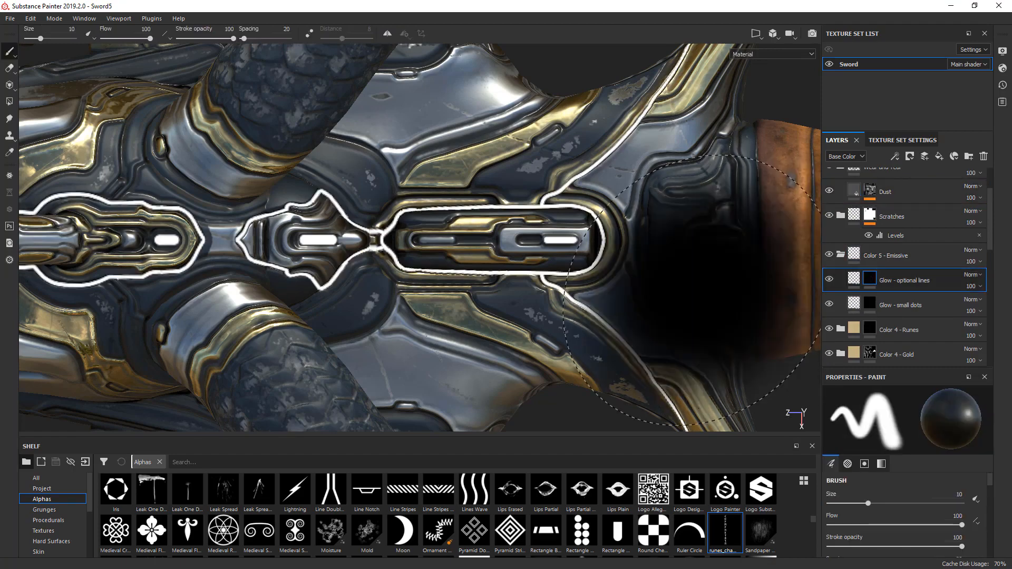
# - Paint out the optional glow lines around the guard's central inlays with a 1.49 size brush, and turn on symmetry
pyautogui.keyDown('ctrl'); pyautogui.moveTo(565, 271); pyautogui.dragTo(558, 268, button='right'); pyautogui.keyUp('ctrl')
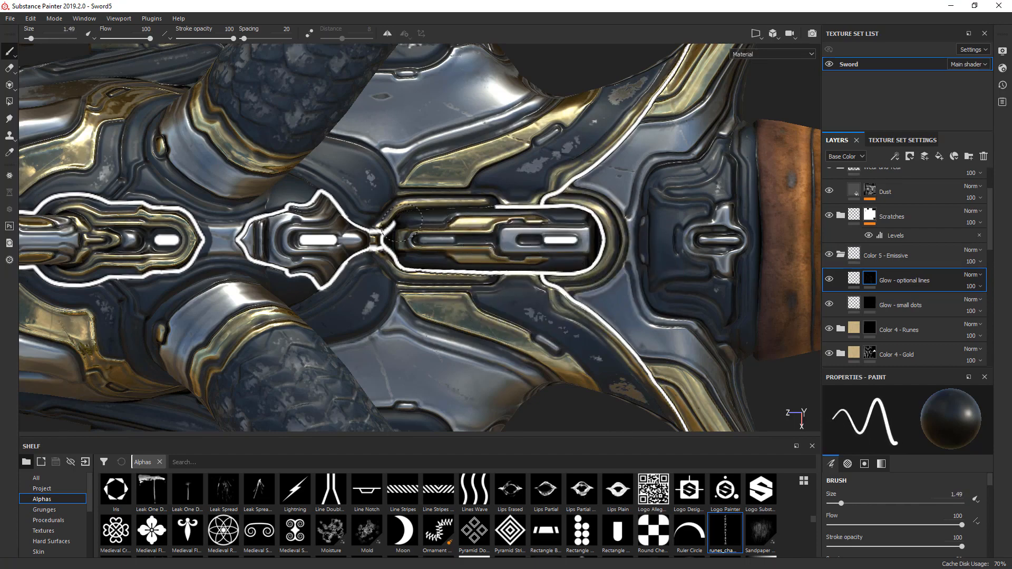
pyautogui.moveTo(395, 264)
pyautogui.mouseDown()
pyautogui.moveTo(348, 216)
pyautogui.moveTo(279, 208)
pyautogui.moveTo(253, 258)
pyautogui.moveTo(355, 242)
pyautogui.mouseUp()
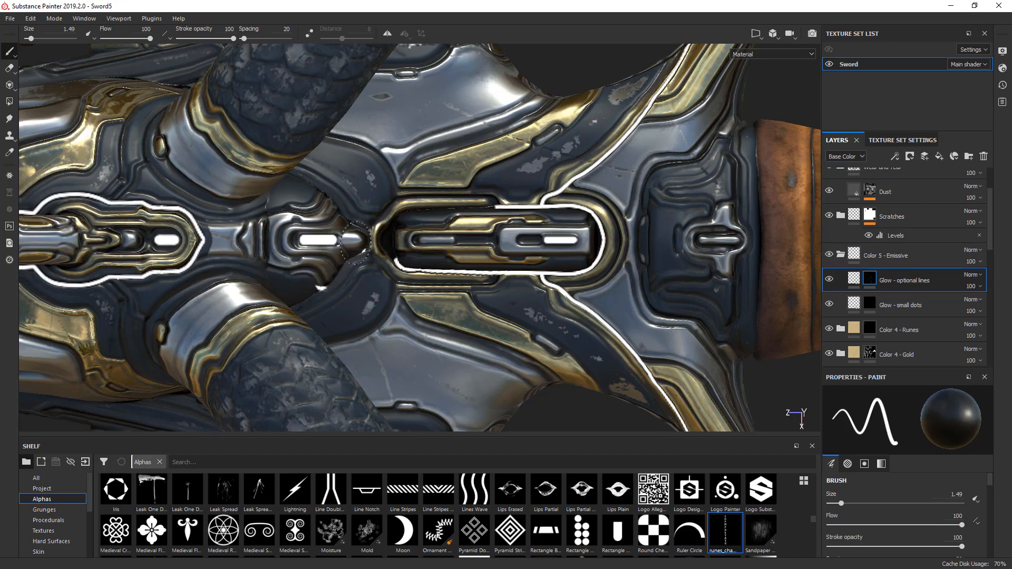
pyautogui.moveTo(311, 279)
pyautogui.mouseDown()
pyautogui.moveTo(429, 260)
pyautogui.moveTo(389, 248)
pyautogui.moveTo(513, 270)
pyautogui.mouseUp()
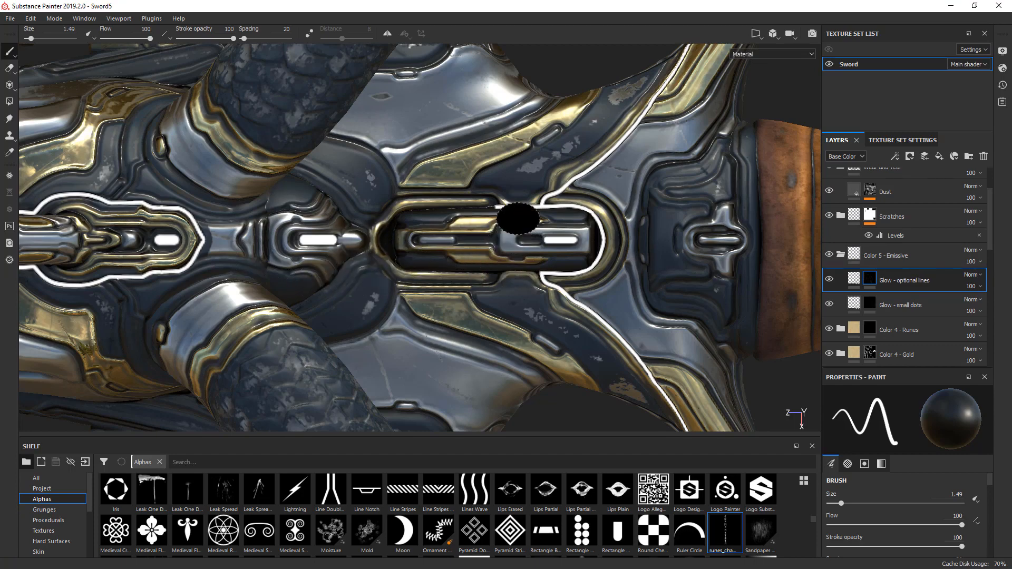
pyautogui.moveTo(522, 212); pyautogui.dragTo(492, 220)
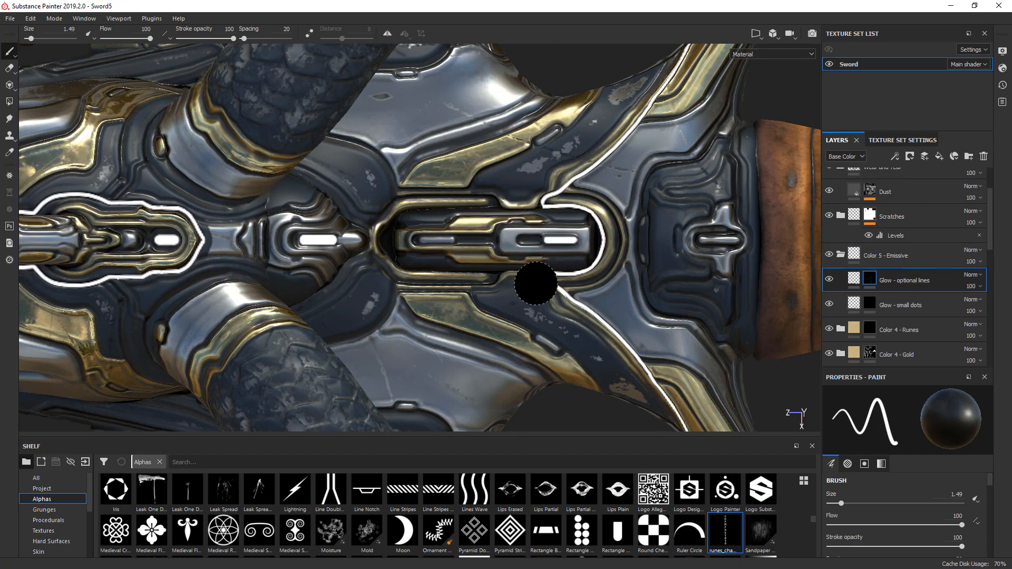
pyautogui.moveTo(538, 284)
pyautogui.mouseDown()
pyautogui.moveTo(572, 273)
pyautogui.moveTo(599, 245)
pyautogui.moveTo(607, 226)
pyautogui.moveTo(575, 219)
pyautogui.mouseUp()
pyautogui.click(389, 34)
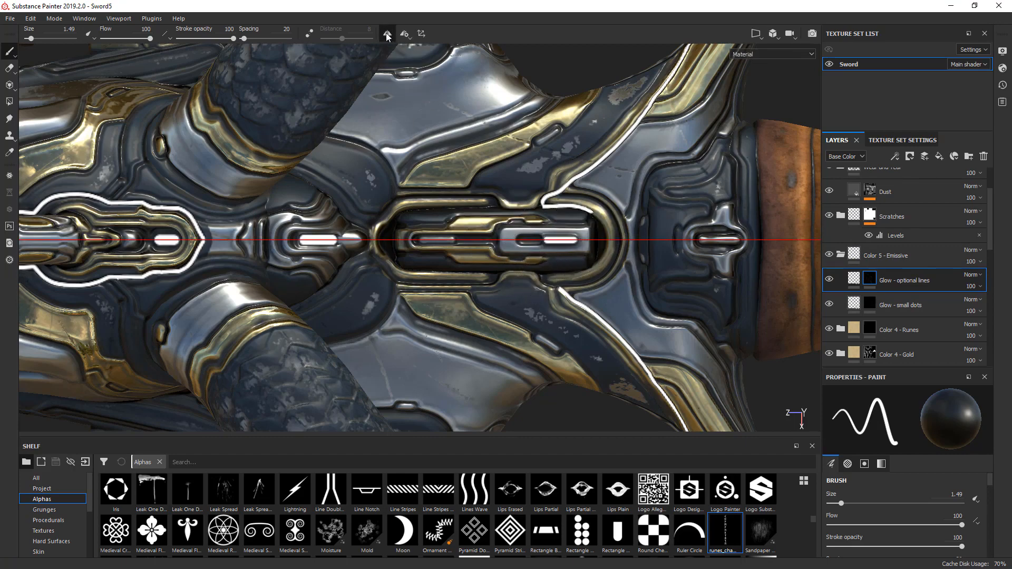
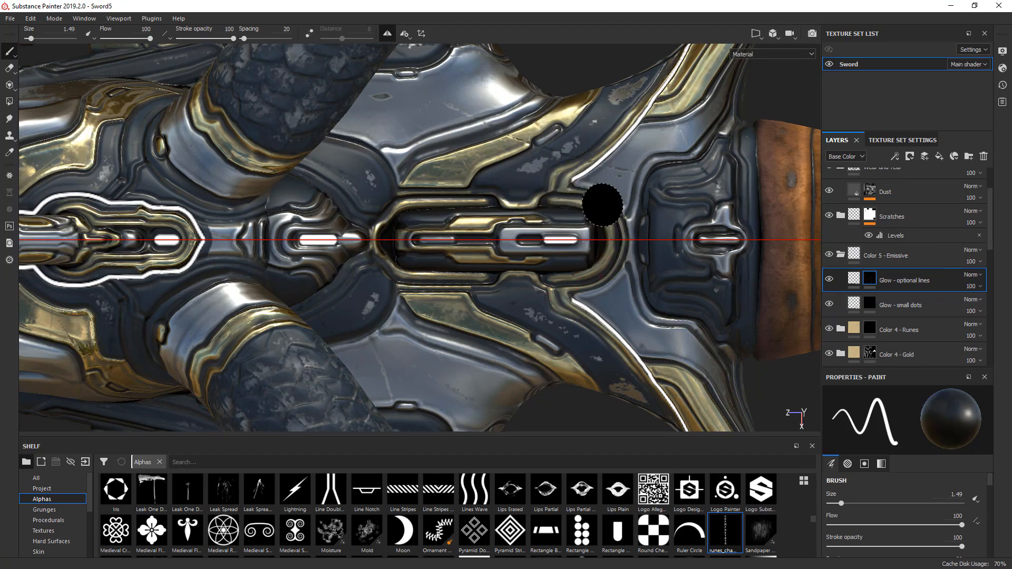
# - Paint a thin glow line over the arch above the guard's central inlay, with brush size 0.1 and lazy mouse distance 3.18, joining the side lines
pyautogui.keyDown('ctrl'); pyautogui.moveTo(601, 205); pyautogui.dragTo(564, 204, button='right'); pyautogui.keyUp('ctrl')
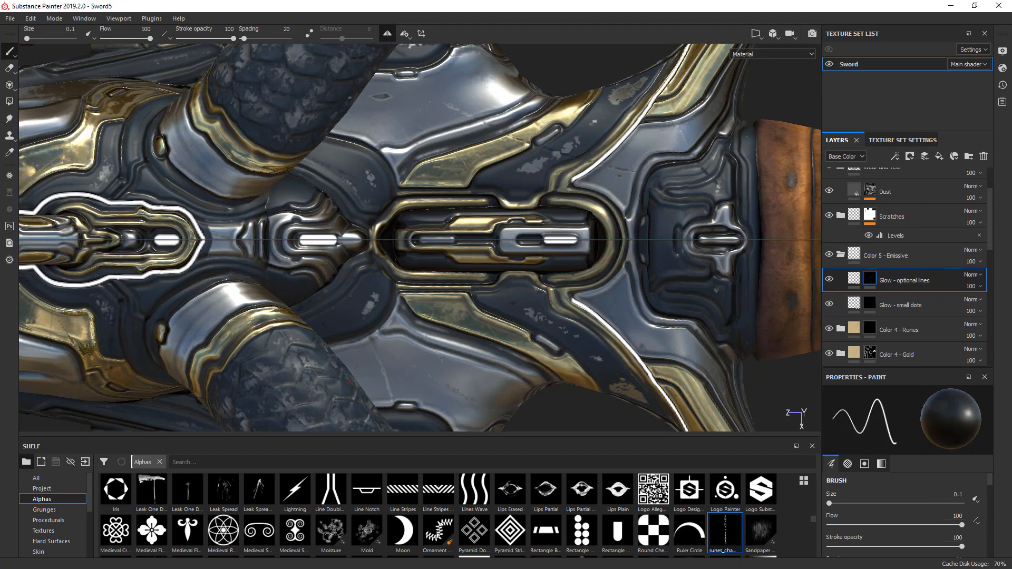
pyautogui.moveTo(340, 38); pyautogui.dragTo(328, 38)
pyautogui.keyDown('alt'); pyautogui.moveTo(423, 207); pyautogui.dragTo(486, 140); pyautogui.keyUp('alt')
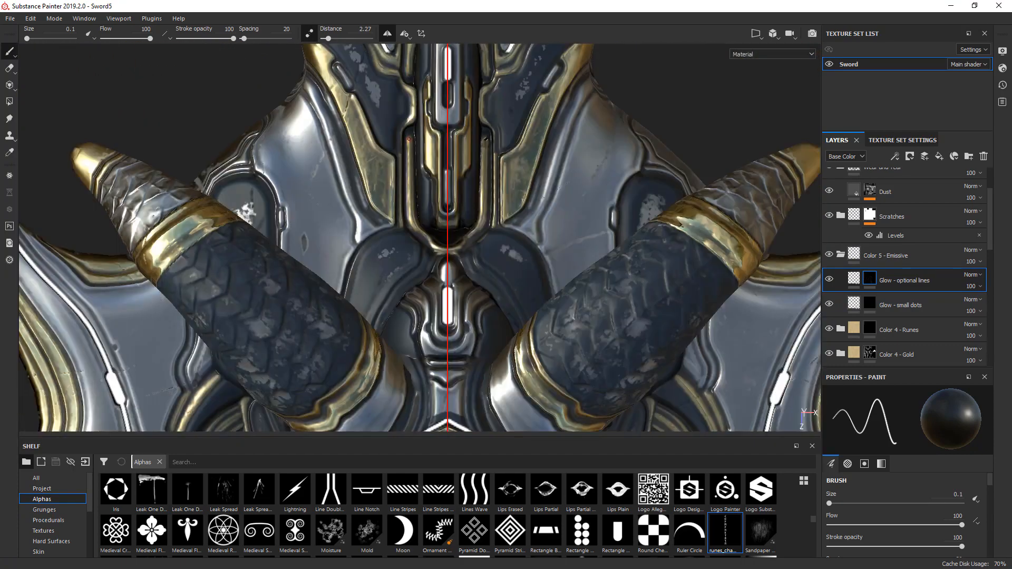
pyautogui.keyDown('alt'); pyautogui.moveTo(487, 93); pyautogui.dragTo(459, 287, button='middle'); pyautogui.keyUp('alt')
pyautogui.keyDown('alt'); pyautogui.moveTo(460, 173); pyautogui.dragTo(487, 228, button='middle'); pyautogui.keyUp('alt')
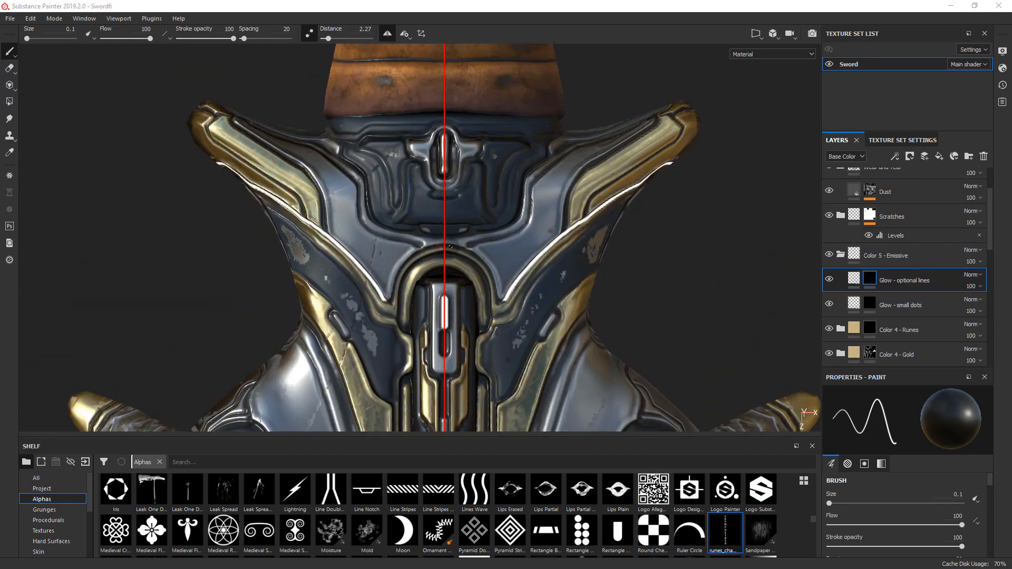
pyautogui.scroll(6, 444, 246)
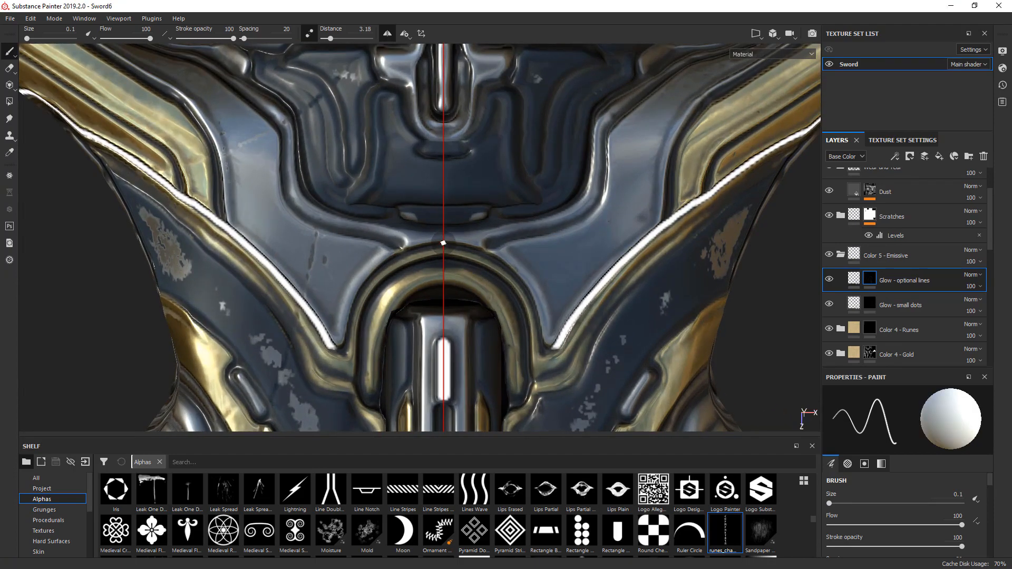
pyautogui.moveTo(444, 243)
pyautogui.mouseDown()
pyautogui.moveTo(471, 244)
pyautogui.moveTo(519, 275)
pyautogui.moveTo(546, 356)
pyautogui.mouseUp()
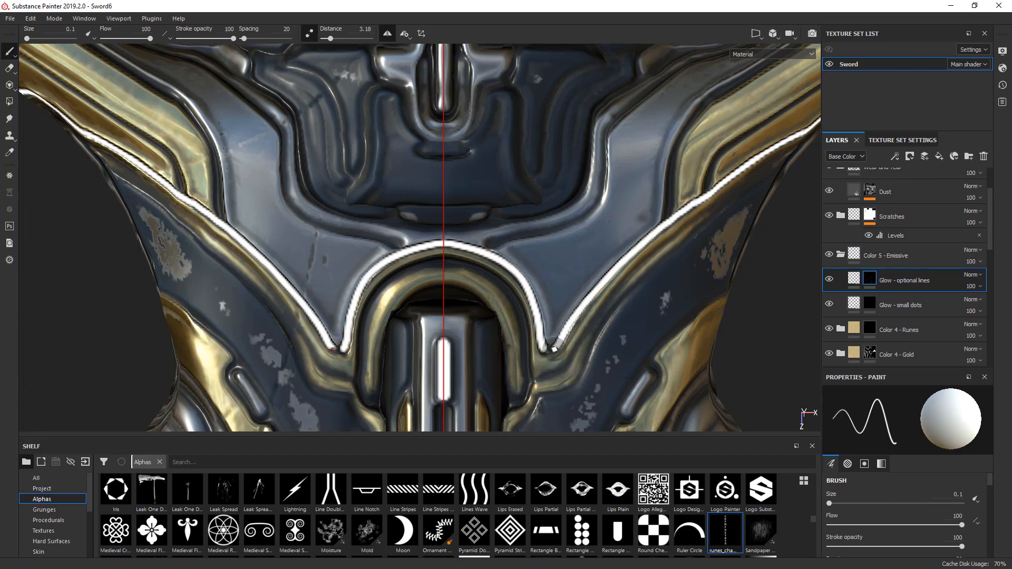
pyautogui.scroll(2, 553, 349)
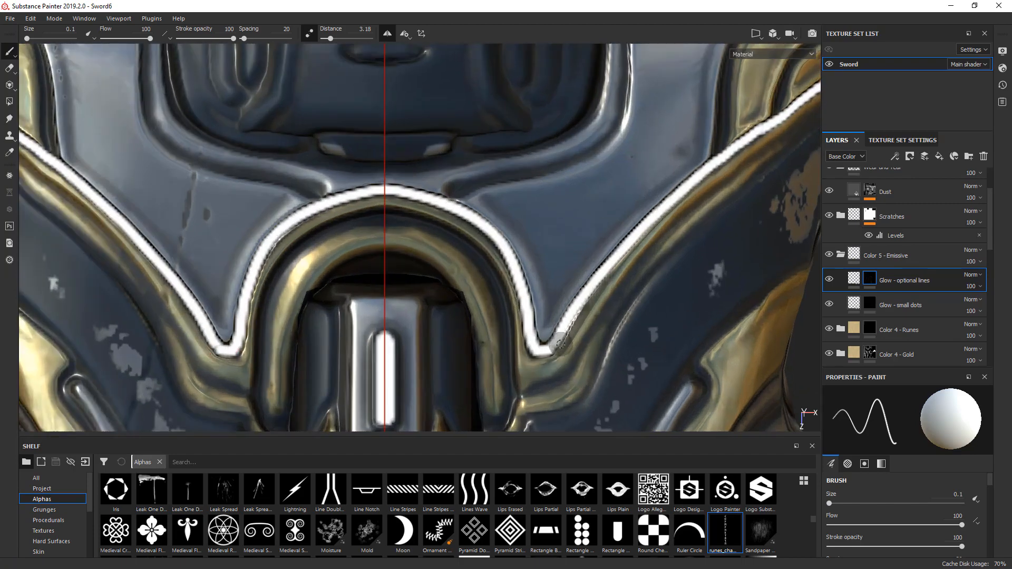
pyautogui.hotkey('ctrl', 'z')
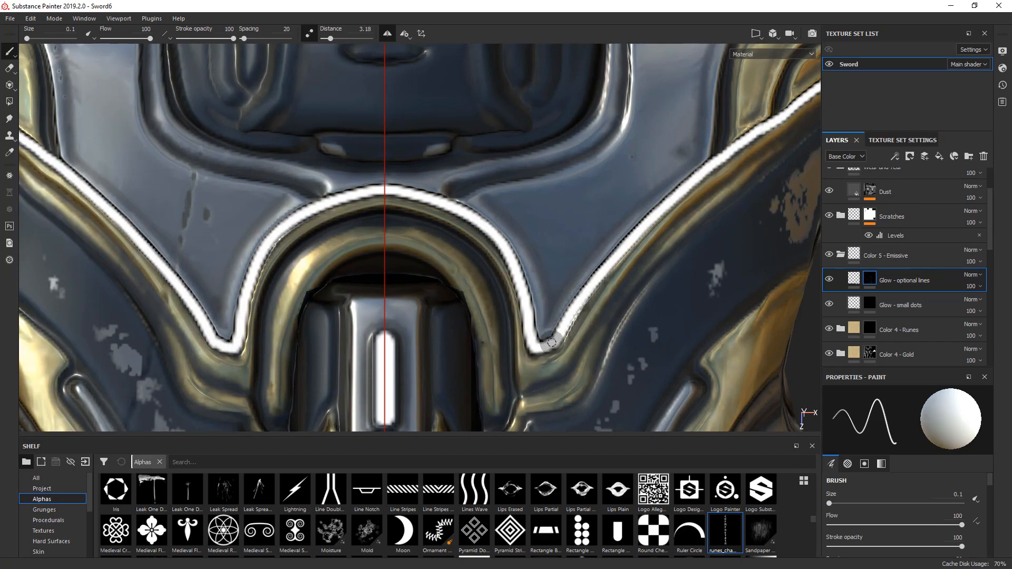
# - Compare the whole guard with the Glow - optional lines layer hidden and shown
pyautogui.scroll(-6, 542, 308)
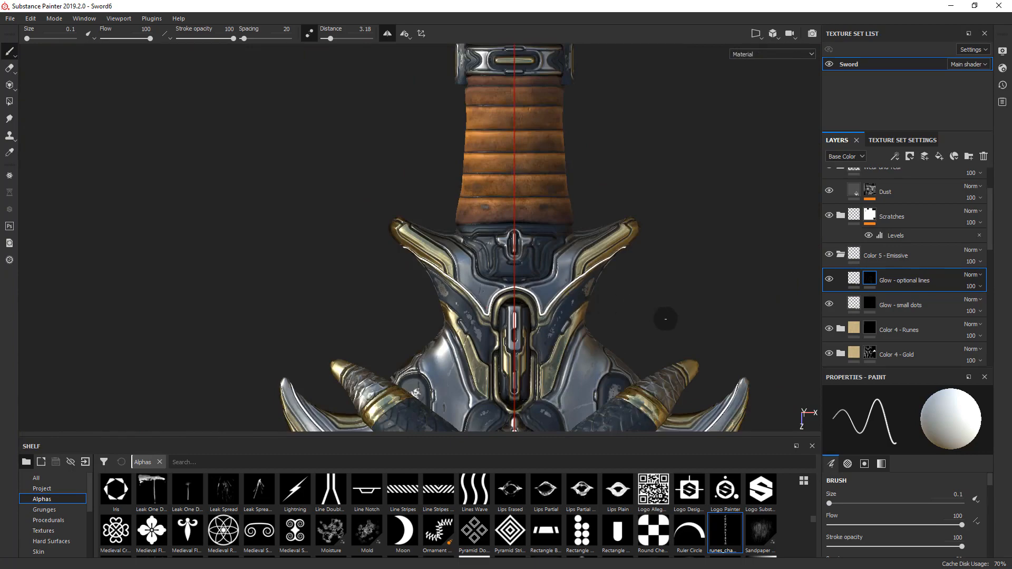
pyautogui.keyDown('shift'); pyautogui.moveTo(666, 319); pyautogui.dragTo(463, 315, button='right'); pyautogui.keyUp('shift')
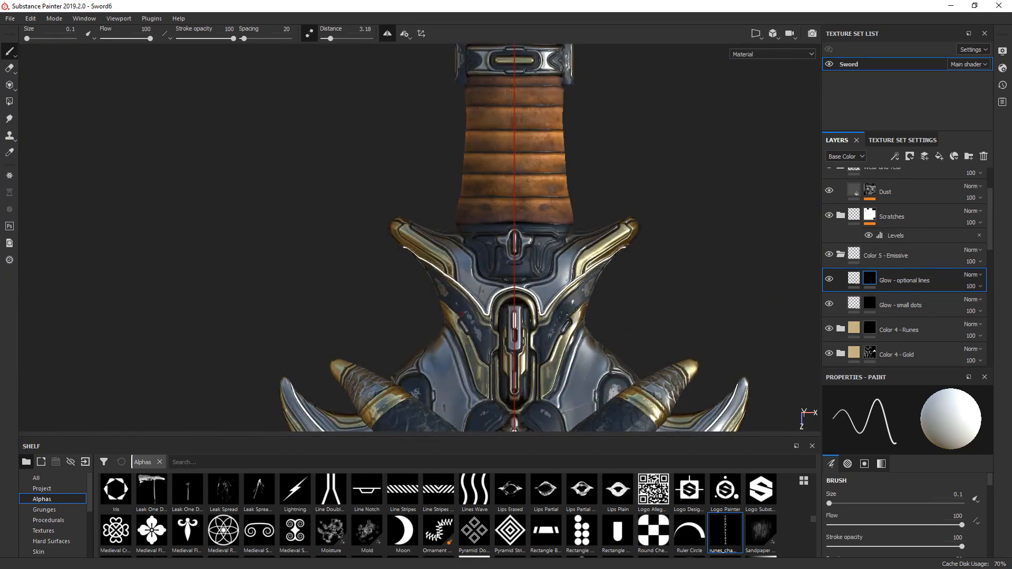
pyautogui.keyDown('alt'); pyautogui.moveTo(462, 315); pyautogui.dragTo(598, 336); pyautogui.keyUp('alt')
pyautogui.keyDown('alt'); pyautogui.moveTo(348, 300); pyautogui.dragTo(580, 303, button='middle'); pyautogui.keyUp('alt')
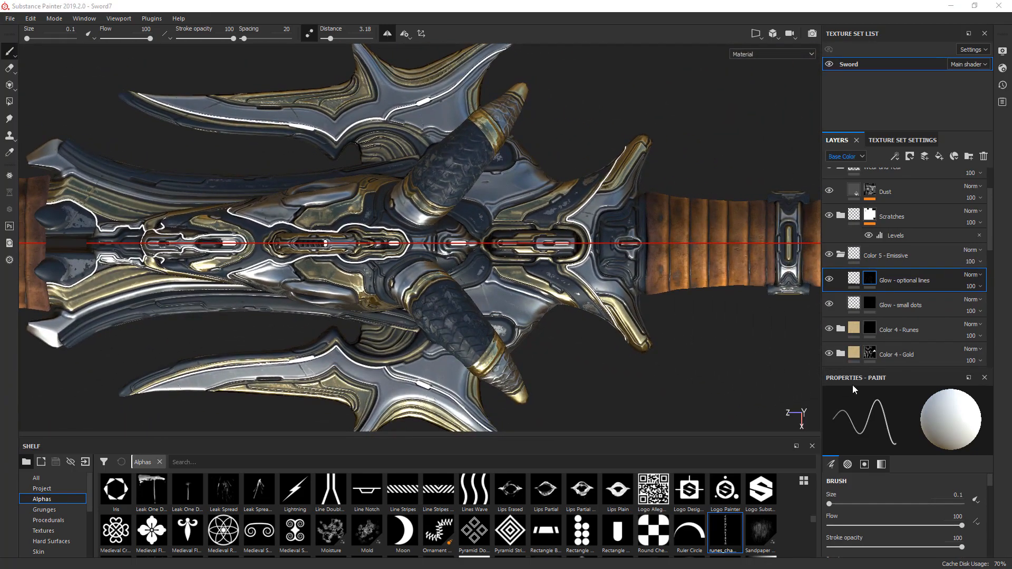
pyautogui.click(829, 280)
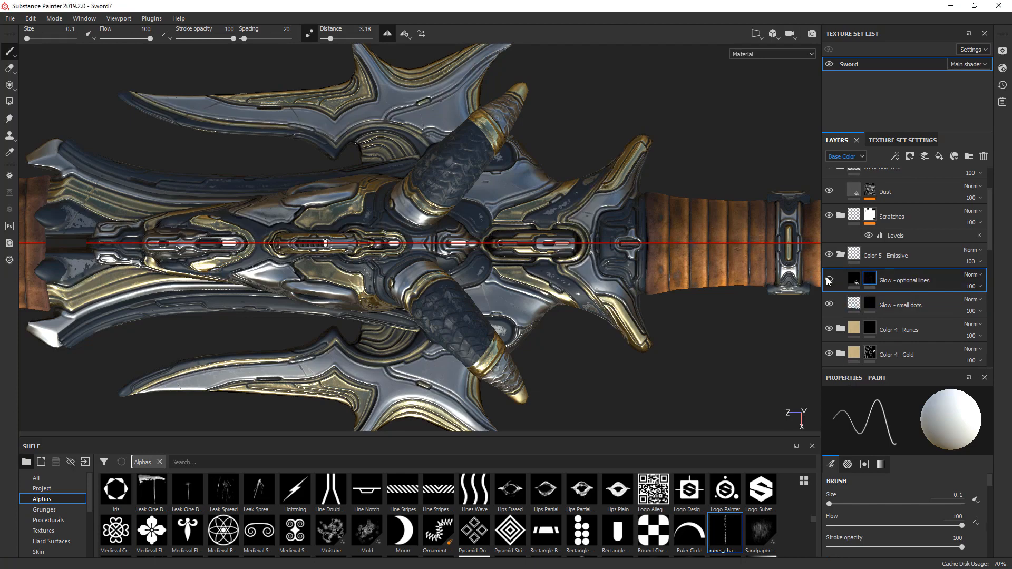
pyautogui.click(829, 279)
# - Add a paint effect to the Glow - optional lines mask and set a black brush of size 17.29 with stroke opacity 70
pyautogui.rightClick(867, 278)
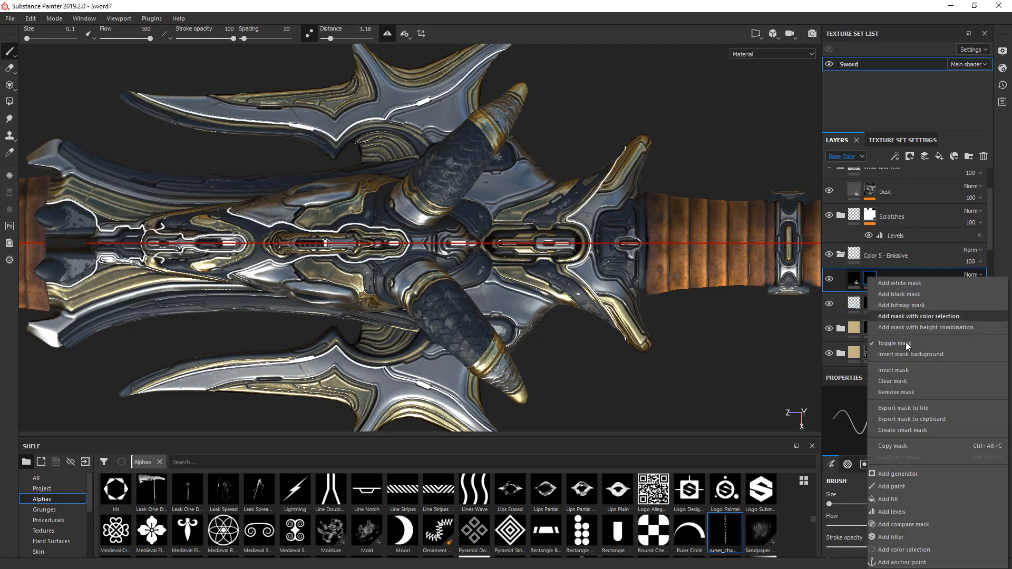
pyautogui.click(903, 487)
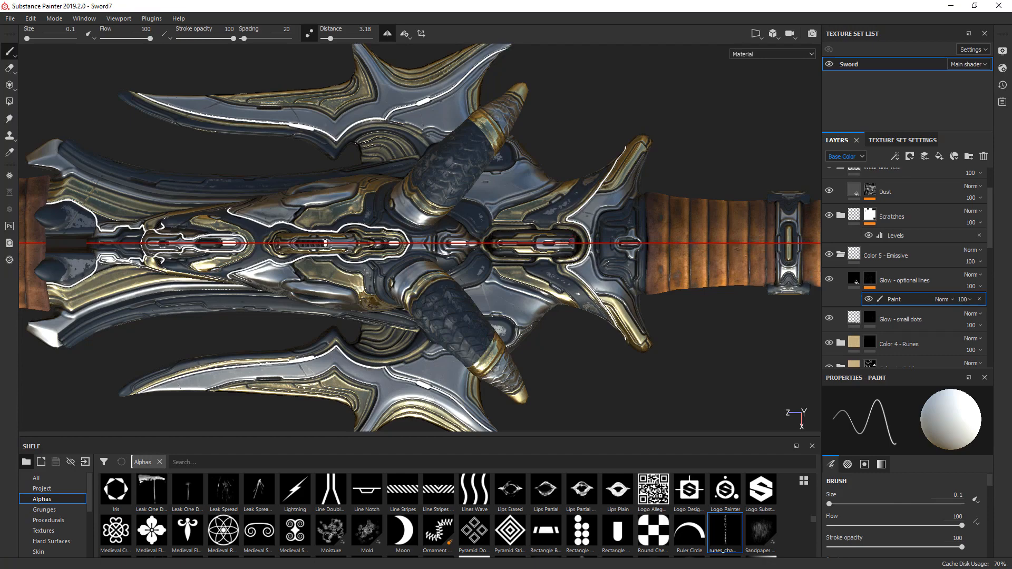
pyautogui.keyDown('ctrl'); pyautogui.moveTo(565, 253); pyautogui.dragTo(647, 253, button='right'); pyautogui.keyUp('ctrl')
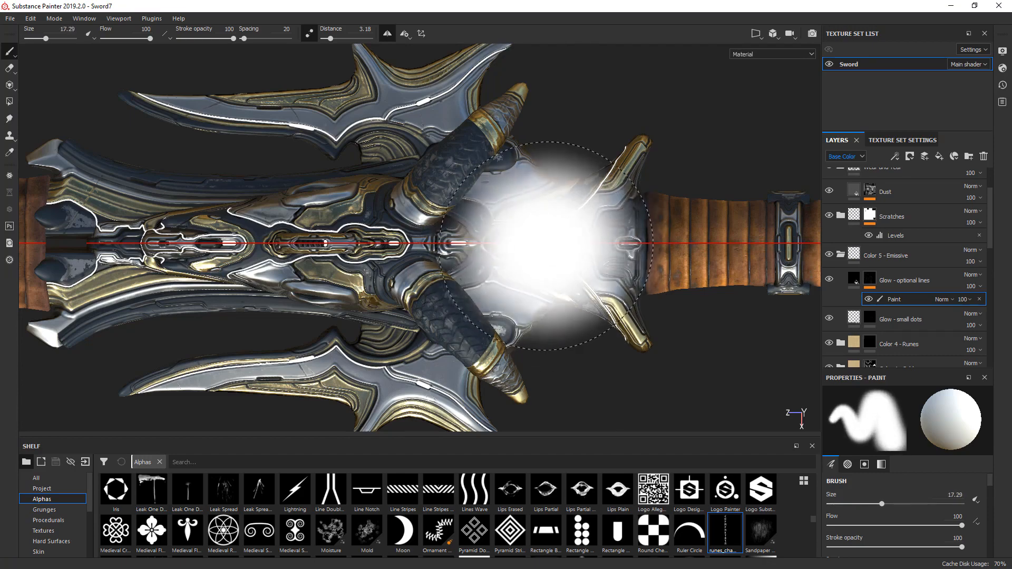
pyautogui.press('x')
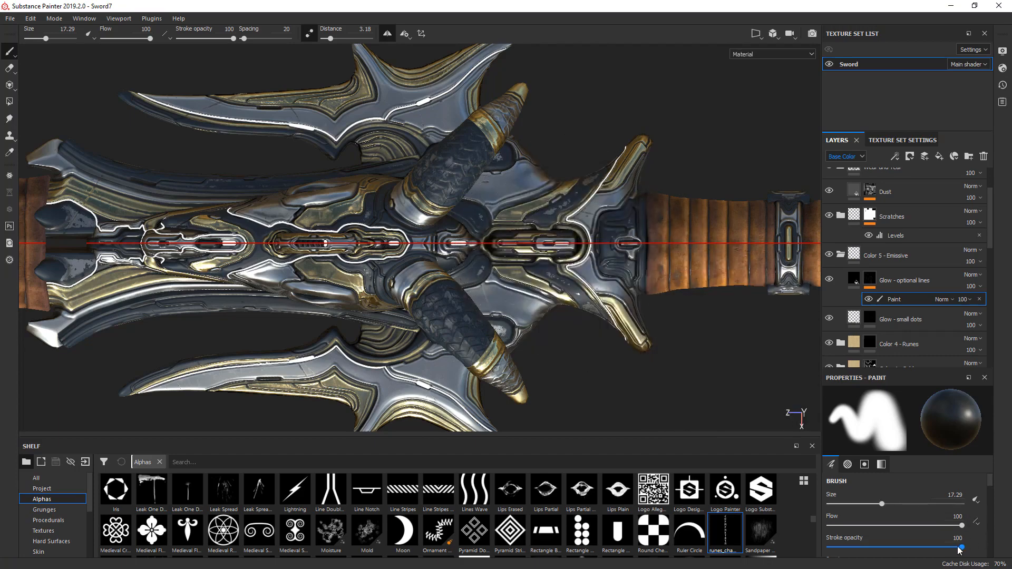
pyautogui.moveTo(962, 547); pyautogui.dragTo(926, 551)
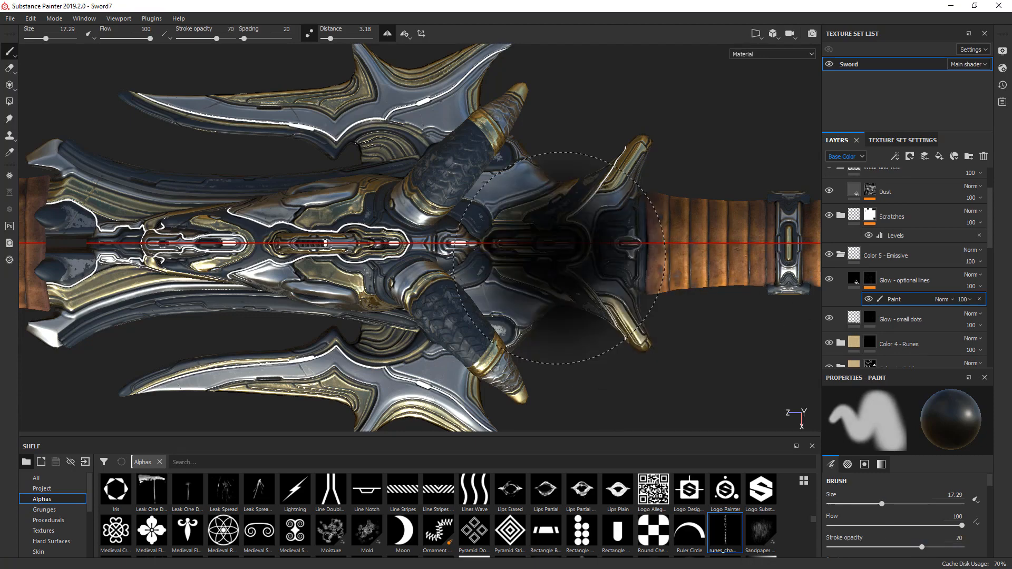
# - Fade the glow lines around the guard's centre with a 20.24 size brush and display the layer's mask
pyautogui.keyDown('ctrl'); pyautogui.moveTo(566, 244); pyautogui.dragTo(577, 243, button='right'); pyautogui.keyUp('ctrl')
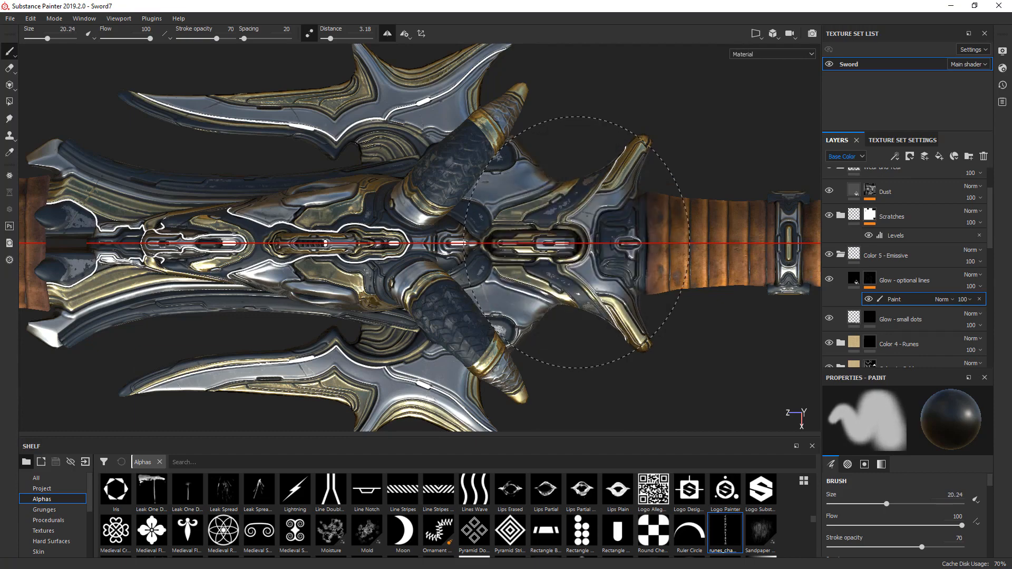
pyautogui.click(577, 242)
pyautogui.click(871, 283)
pyautogui.keyDown('alt'); pyautogui.click(871, 282); pyautogui.keyUp('alt')
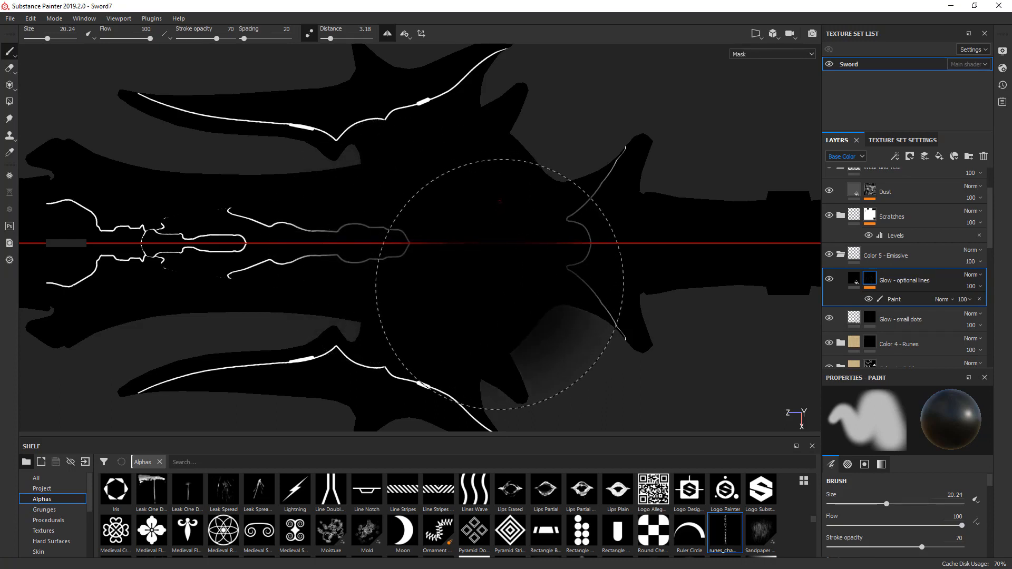
# - Fade the glow lines toward the tips of the guard's side blades in the mask with the 20.24 size brush
pyautogui.keyDown('alt'); pyautogui.moveTo(462, 233); pyautogui.dragTo(472, 355, button='middle'); pyautogui.keyUp('alt')
pyautogui.click(507, 179)
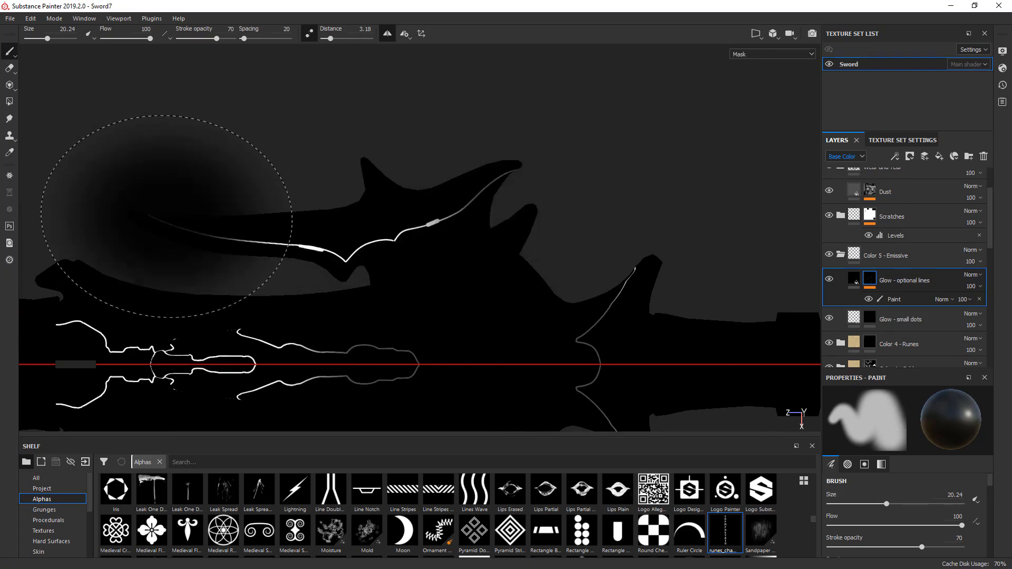
pyautogui.moveTo(242, 226)
pyautogui.keyDown('alt'); pyautogui.mouseDown()
pyautogui.moveTo(474, 207)
pyautogui.moveTo(472, 228)
pyautogui.mouseUp(); pyautogui.keyUp('alt')
pyautogui.keyDown('alt'); pyautogui.moveTo(406, 256); pyautogui.dragTo(427, 241); pyautogui.keyUp('alt')
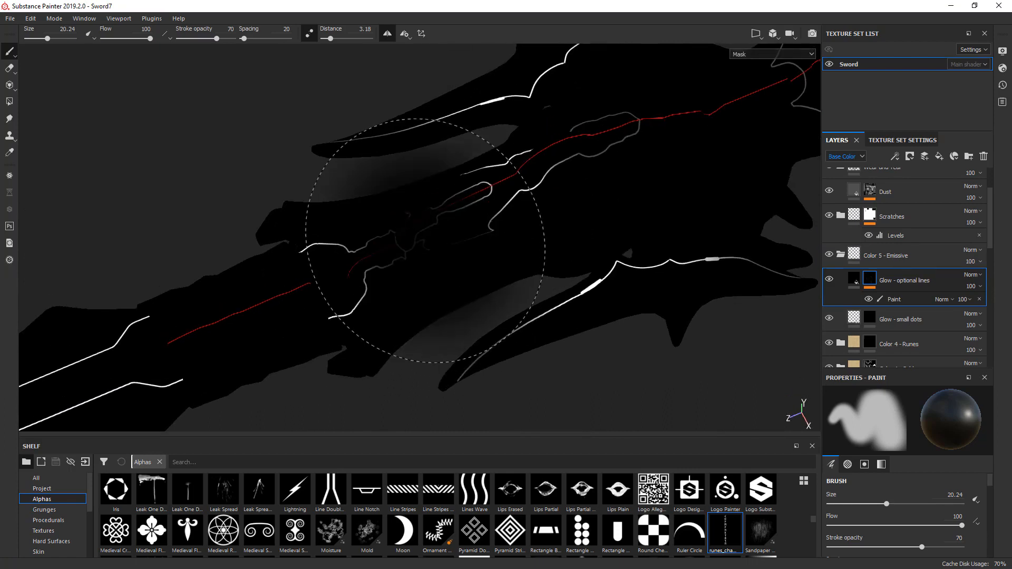
# - Reduce the brush size to 17.46 and dim the central glow lines of the guard near the long blade
pyautogui.keyDown('ctrl'); pyautogui.moveTo(428, 239); pyautogui.dragTo(413, 238, button='right'); pyautogui.keyUp('ctrl')
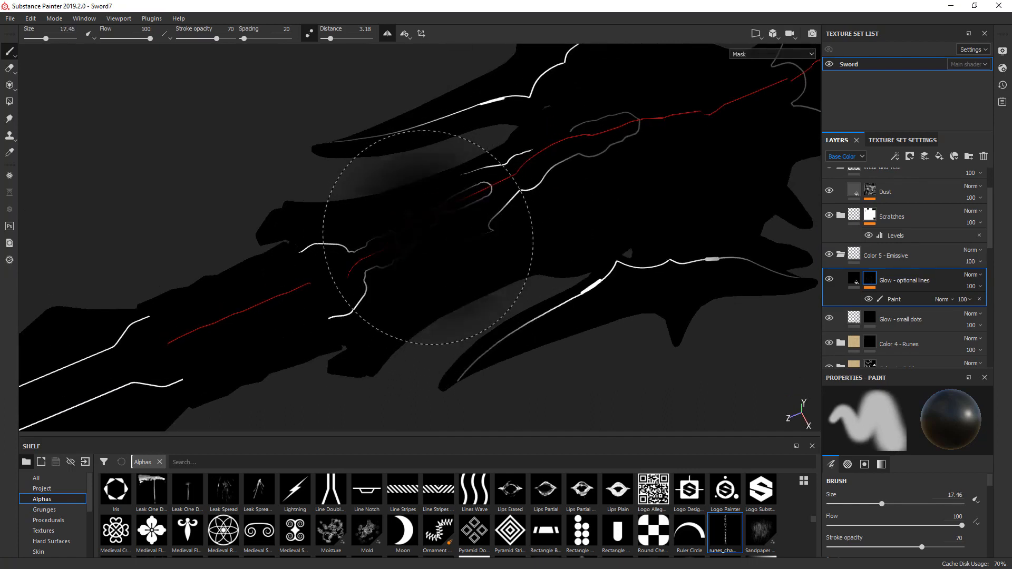
pyautogui.keyDown('alt'); pyautogui.moveTo(624, 274); pyautogui.dragTo(456, 282); pyautogui.keyUp('alt')
pyautogui.moveTo(457, 281)
pyautogui.keyDown('alt'); pyautogui.mouseDown(button='middle')
pyautogui.moveTo(383, 308)
pyautogui.moveTo(235, 320)
pyautogui.mouseUp(button='middle'); pyautogui.keyUp('alt')
pyautogui.moveTo(506, 279)
pyautogui.keyDown('alt'); pyautogui.mouseDown()
pyautogui.moveTo(508, 262)
pyautogui.moveTo(560, 232)
pyautogui.mouseUp(); pyautogui.keyUp('alt')
pyautogui.keyDown('alt'); pyautogui.moveTo(586, 202); pyautogui.dragTo(560, 256, button='middle'); pyautogui.keyUp('alt')
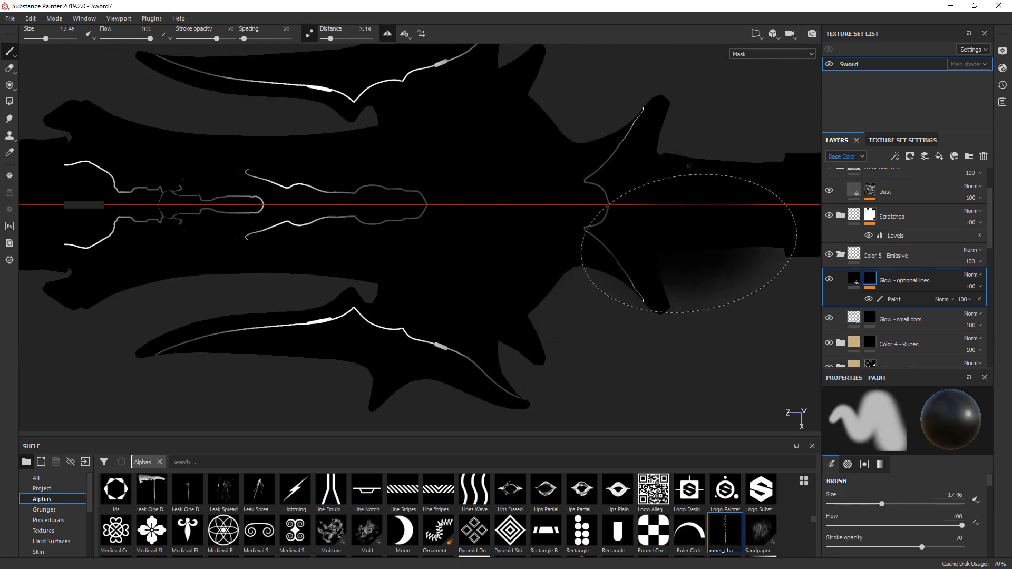
# - Lower the stroke opacity to 20 and softly fade the line ends on the guard's curved side blades and central ornament
pyautogui.click(851, 547)
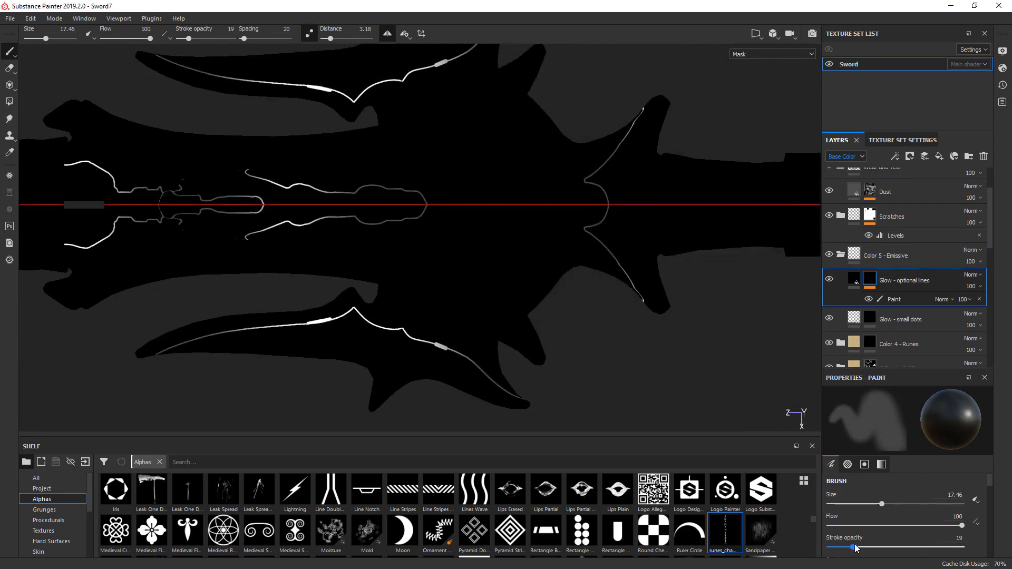
pyautogui.moveTo(855, 548); pyautogui.dragTo(856, 548)
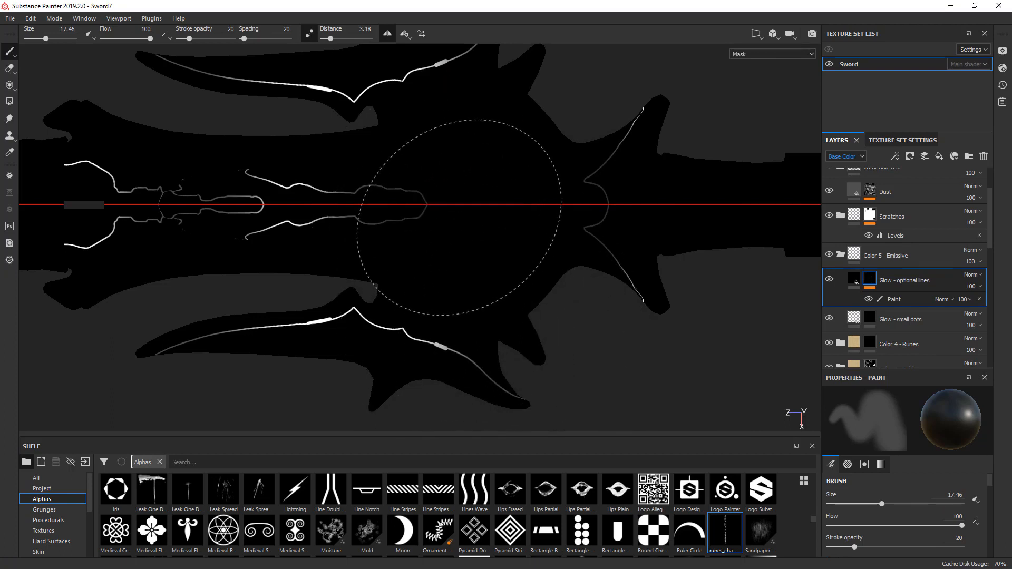
pyautogui.moveTo(319, 269); pyautogui.dragTo(509, 288, button='middle')
pyautogui.moveTo(429, 271)
pyautogui.keyDown('alt'); pyautogui.mouseDown()
pyautogui.moveTo(592, 222)
pyautogui.moveTo(606, 232)
pyautogui.mouseUp(); pyautogui.keyUp('alt')
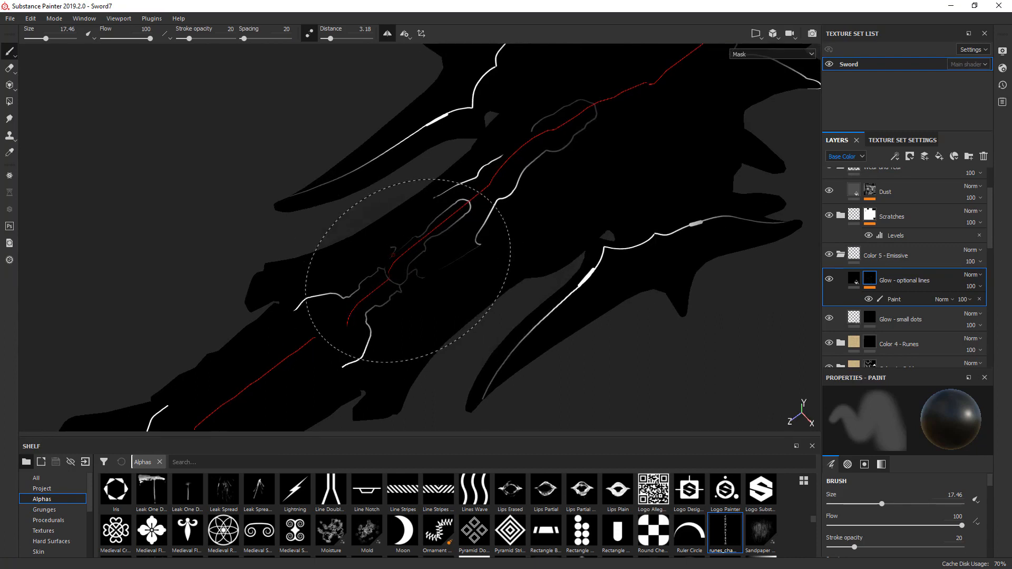
pyautogui.moveTo(520, 291)
pyautogui.keyDown('alt'); pyautogui.mouseDown()
pyautogui.moveTo(445, 286)
pyautogui.moveTo(402, 334)
pyautogui.mouseUp(); pyautogui.keyUp('alt')
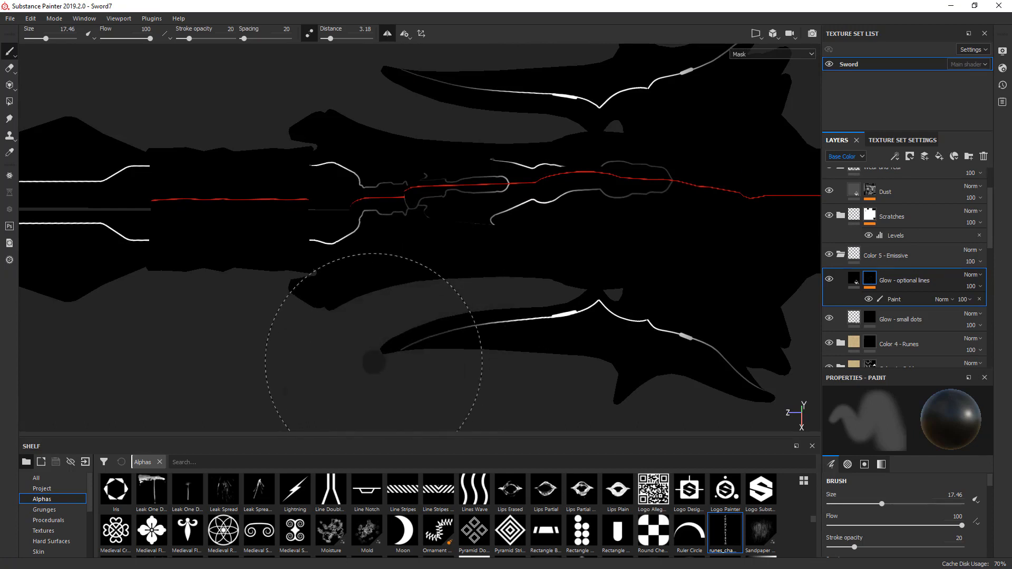
pyautogui.keyDown('alt'); pyautogui.moveTo(373, 363); pyautogui.dragTo(410, 275, button='middle'); pyautogui.keyUp('alt')
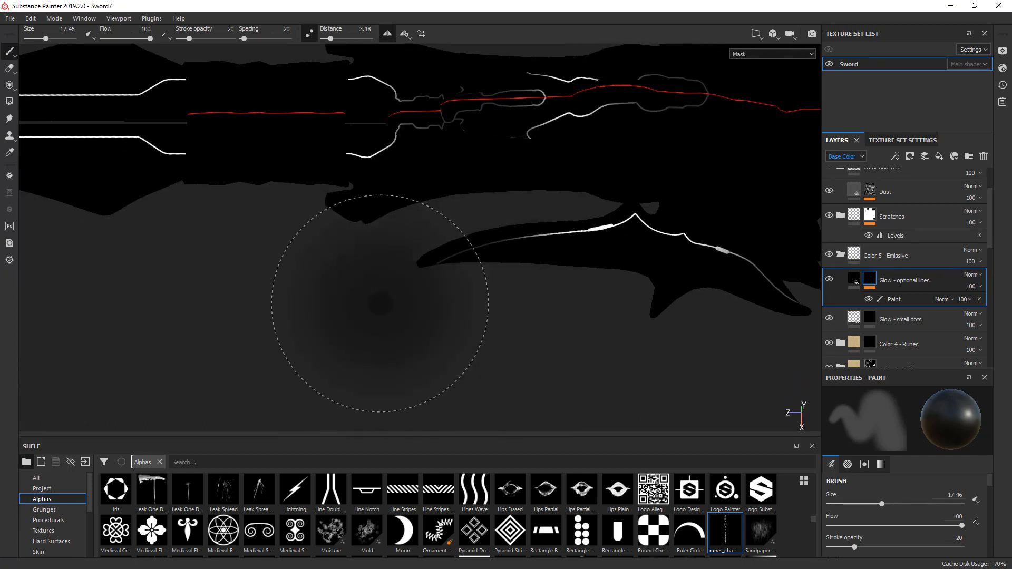
pyautogui.moveTo(380, 303)
pyautogui.keyDown('alt'); pyautogui.mouseDown()
pyautogui.moveTo(628, 339)
pyautogui.moveTo(592, 328)
pyautogui.mouseUp(); pyautogui.keyUp('alt')
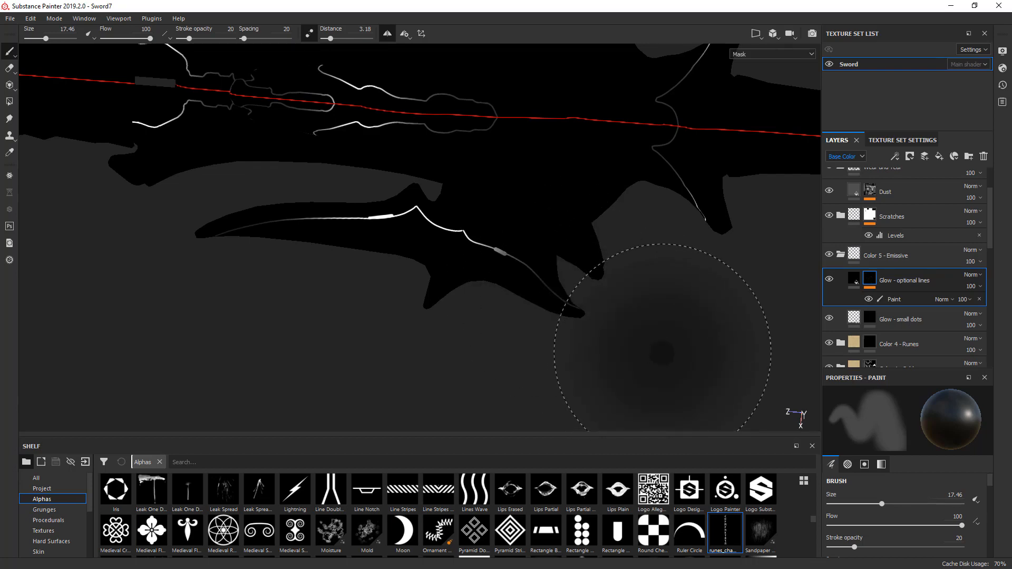
pyautogui.keyDown('alt'); pyautogui.moveTo(642, 350); pyautogui.dragTo(622, 350); pyautogui.keyUp('alt')
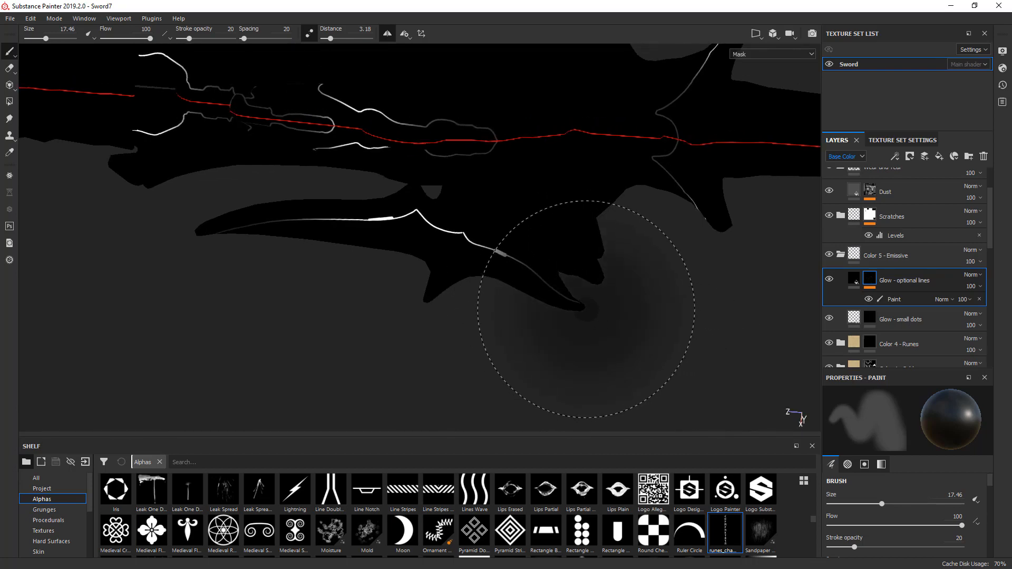
# - Set the brush size to 10.22 and further fade the line end on the side blade's rear spike
pyautogui.keyDown('ctrl'); pyautogui.moveTo(590, 312); pyautogui.dragTo(556, 313, button='right'); pyautogui.keyUp('ctrl')
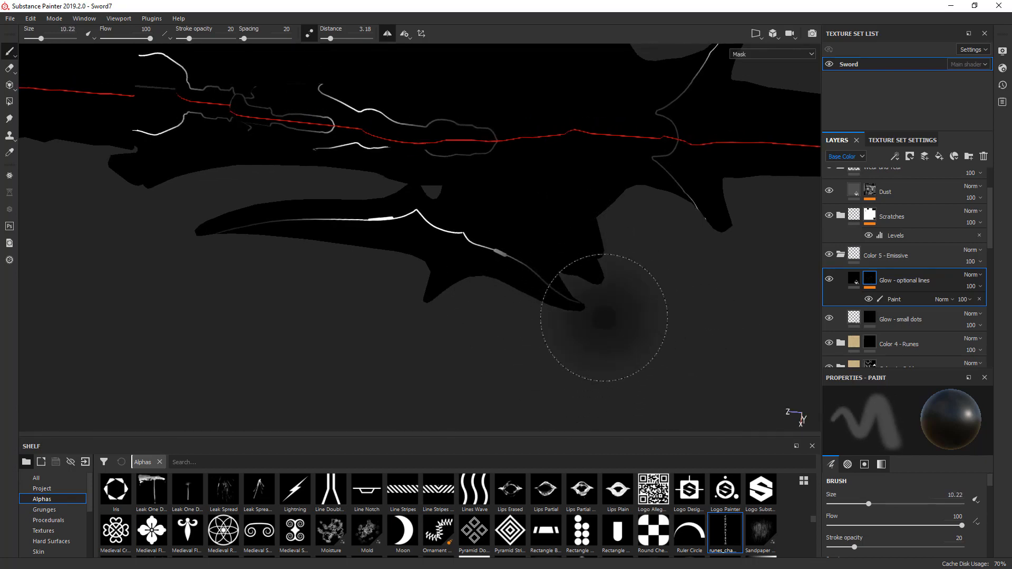
pyautogui.keyDown('alt'); pyautogui.moveTo(578, 301); pyautogui.dragTo(493, 248); pyautogui.keyUp('alt')
pyautogui.keyDown('alt'); pyautogui.moveTo(610, 294); pyautogui.dragTo(605, 330); pyautogui.keyUp('alt')
pyautogui.moveTo(604, 300)
pyautogui.keyDown('alt'); pyautogui.mouseDown(button='middle')
pyautogui.moveTo(506, 357)
pyautogui.moveTo(507, 320)
pyautogui.mouseUp(button='middle'); pyautogui.keyUp('alt')
# - Set the brush size to 11.81 and soften the remaining mask lines across the guard and along the long blade
pyautogui.keyDown('ctrl'); pyautogui.moveTo(652, 240); pyautogui.dragTo(659, 241, button='right'); pyautogui.keyUp('ctrl')
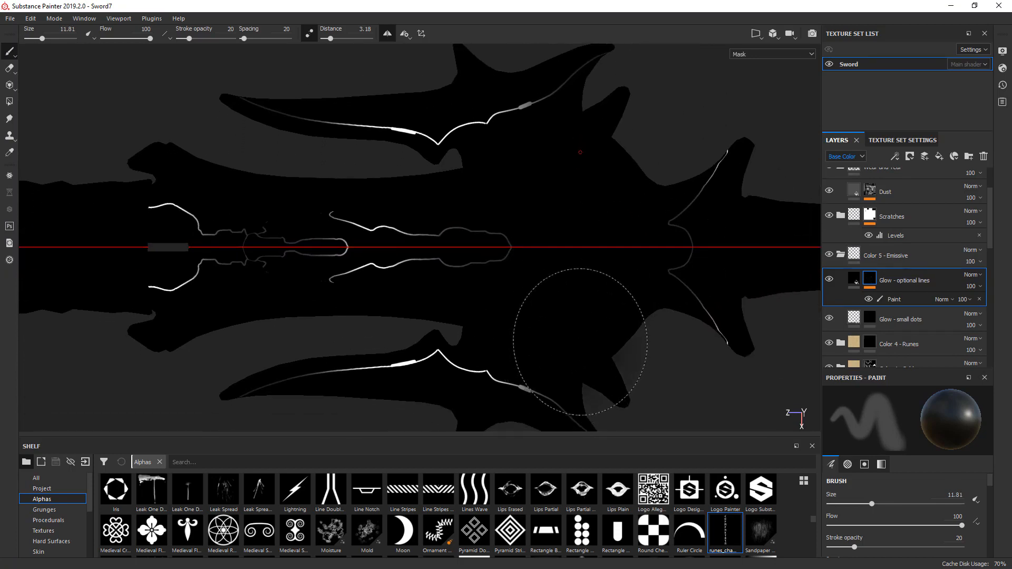
pyautogui.moveTo(547, 306)
pyautogui.keyDown('alt'); pyautogui.mouseDown()
pyautogui.moveTo(693, 320)
pyautogui.moveTo(642, 280)
pyautogui.moveTo(554, 294)
pyautogui.moveTo(554, 332)
pyautogui.mouseUp(); pyautogui.keyUp('alt')
pyautogui.keyDown('alt'); pyautogui.moveTo(553, 332); pyautogui.dragTo(702, 195, button='middle'); pyautogui.keyUp('alt')
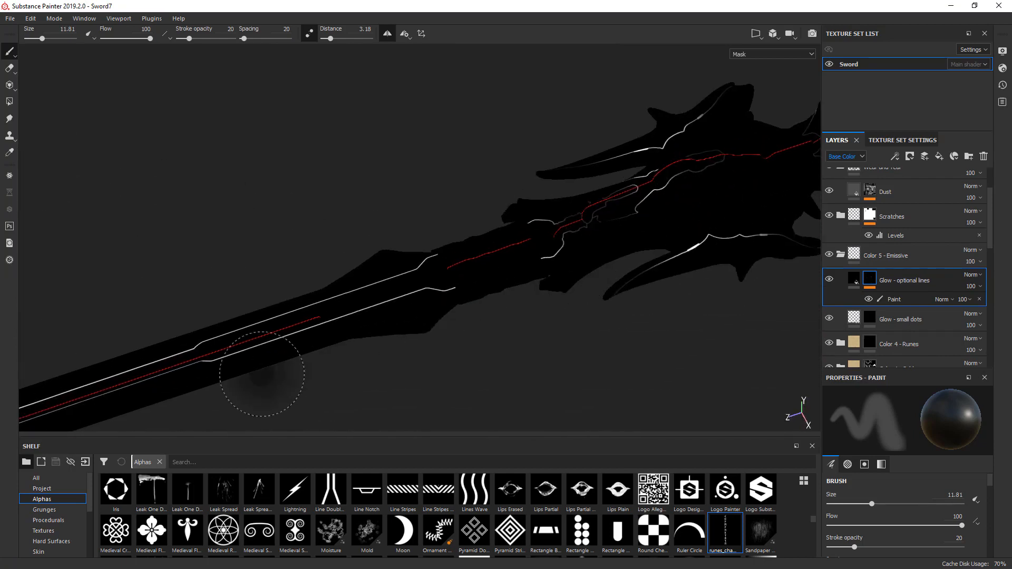
pyautogui.keyDown('alt'); pyautogui.moveTo(725, 240); pyautogui.dragTo(508, 354, button='middle'); pyautogui.keyUp('alt')
# - Show the full material and compare the leather grip with and without the Dust layer
pyautogui.press('m')
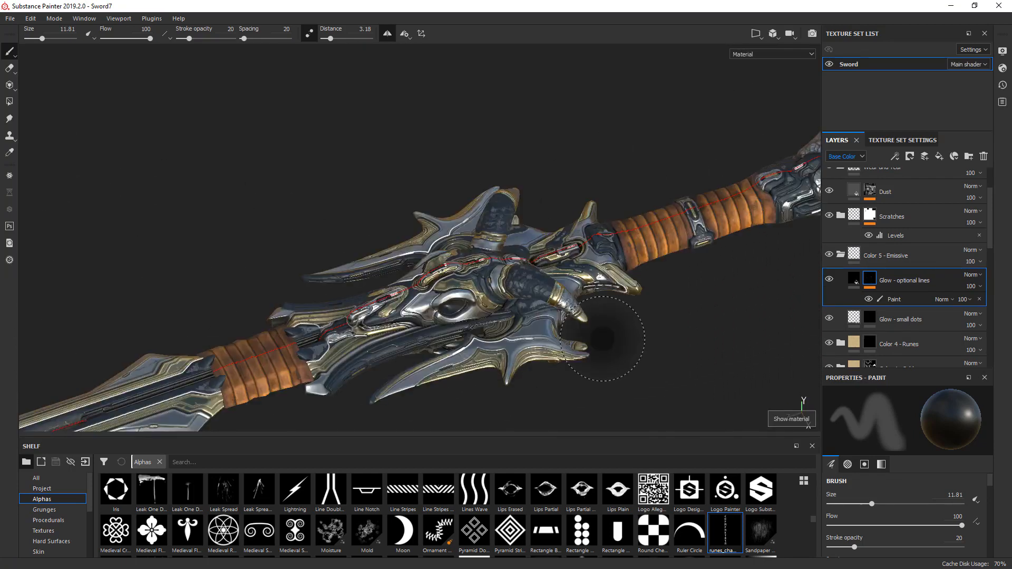
pyautogui.scroll(6, 657, 378)
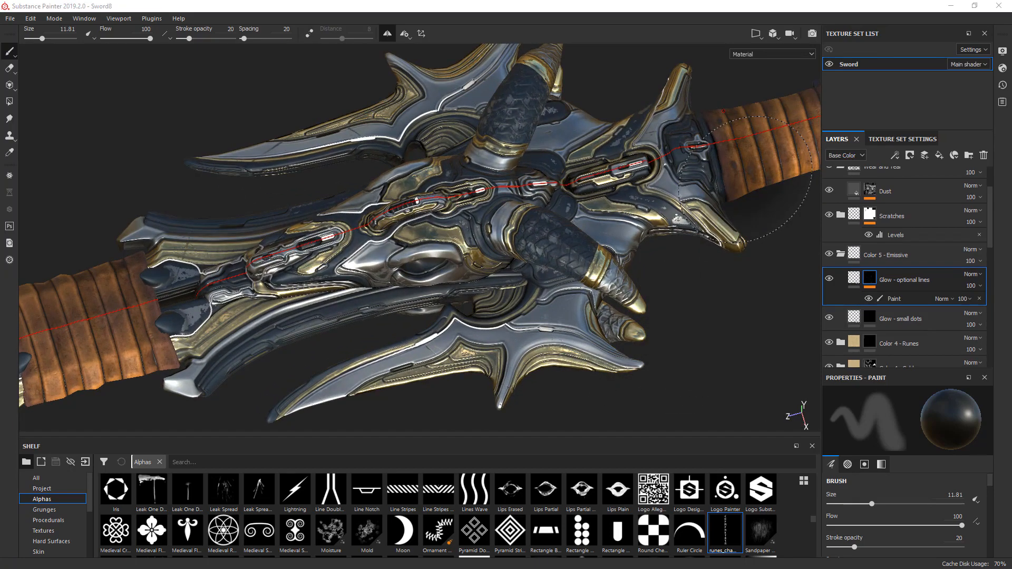
pyautogui.keyDown('ctrl'); pyautogui.moveTo(745, 181); pyautogui.dragTo(685, 181, button='right'); pyautogui.keyUp('ctrl')
pyautogui.keyDown('alt'); pyautogui.moveTo(758, 196); pyautogui.dragTo(603, 264, button='middle'); pyautogui.keyUp('alt')
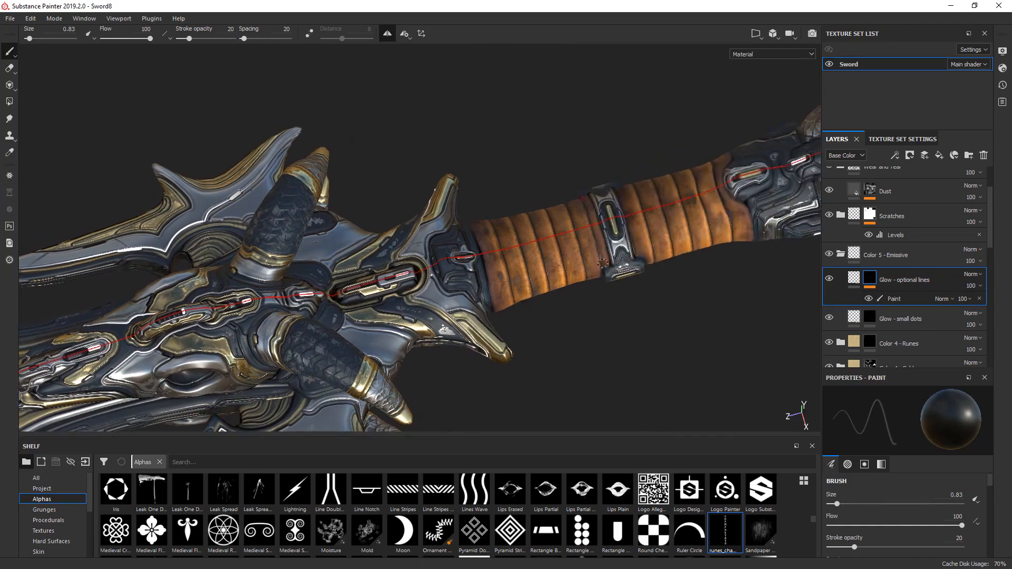
pyautogui.scroll(6, 536, 304)
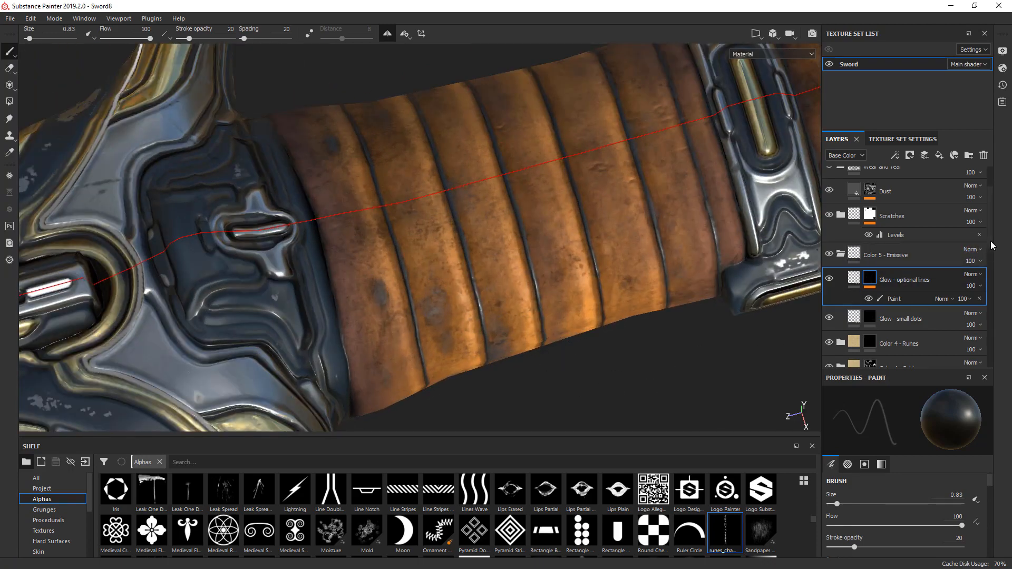
pyautogui.scroll(3, 917, 248)
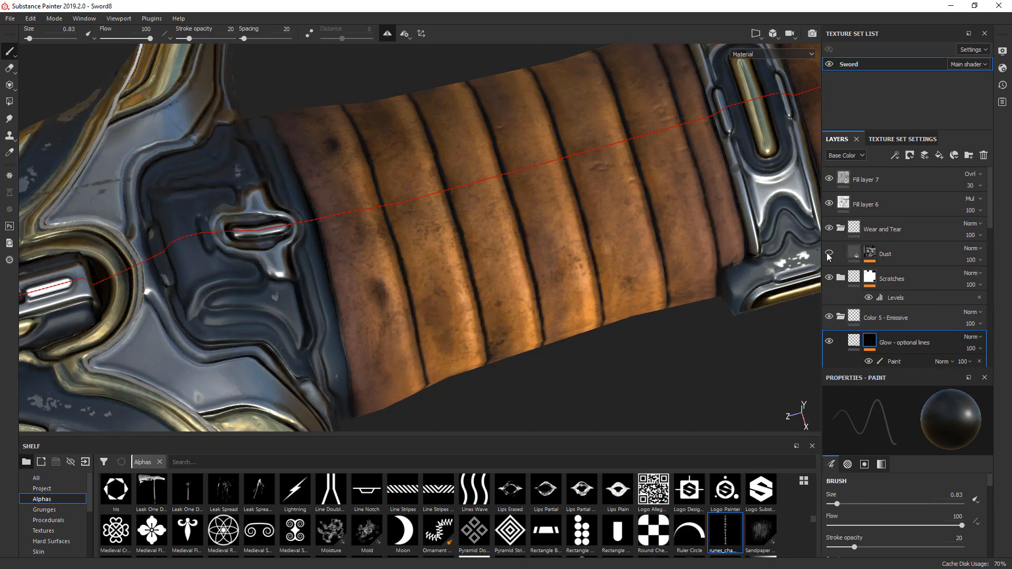
pyautogui.click(827, 254)
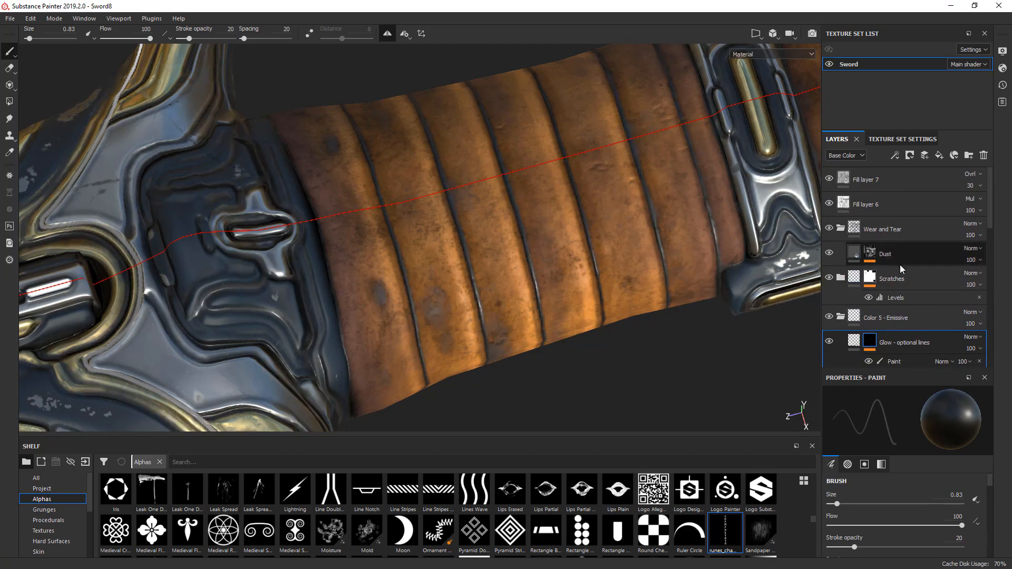
# - Move the Dust layer into the Scratches folder and delete the Wear and Tear folder
pyautogui.click(841, 278)
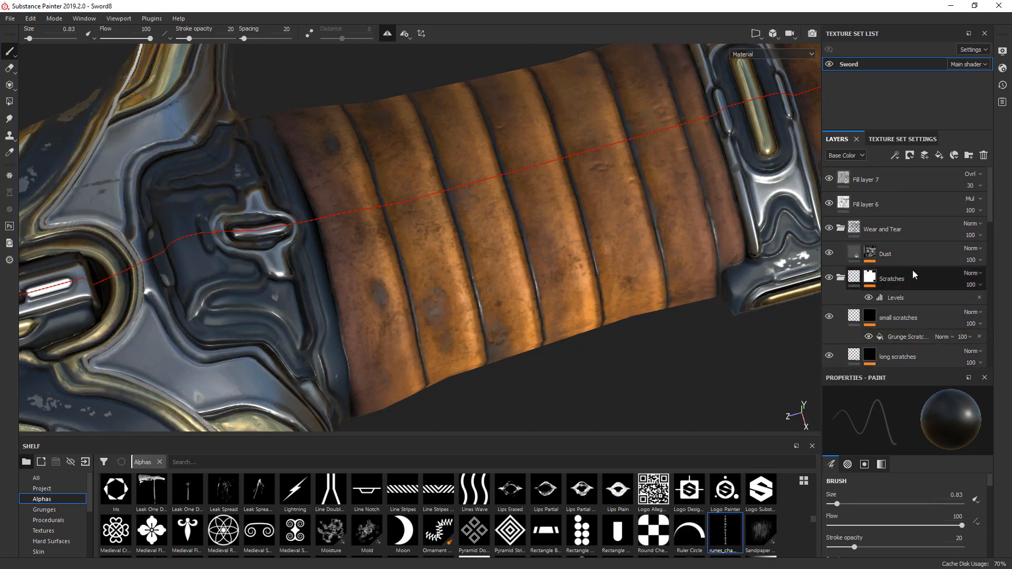
pyautogui.moveTo(893, 252); pyautogui.dragTo(906, 297)
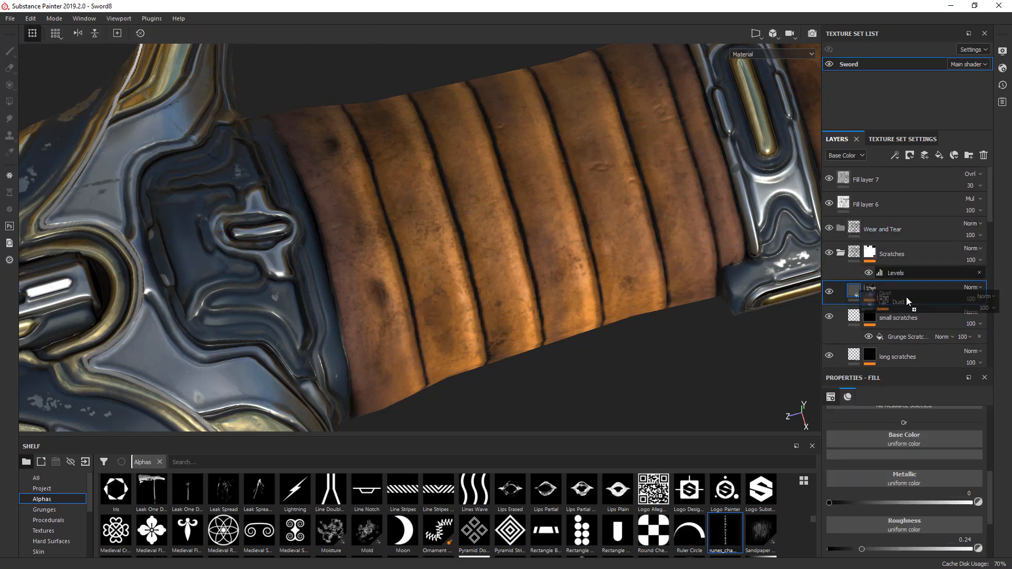
pyautogui.click(893, 236)
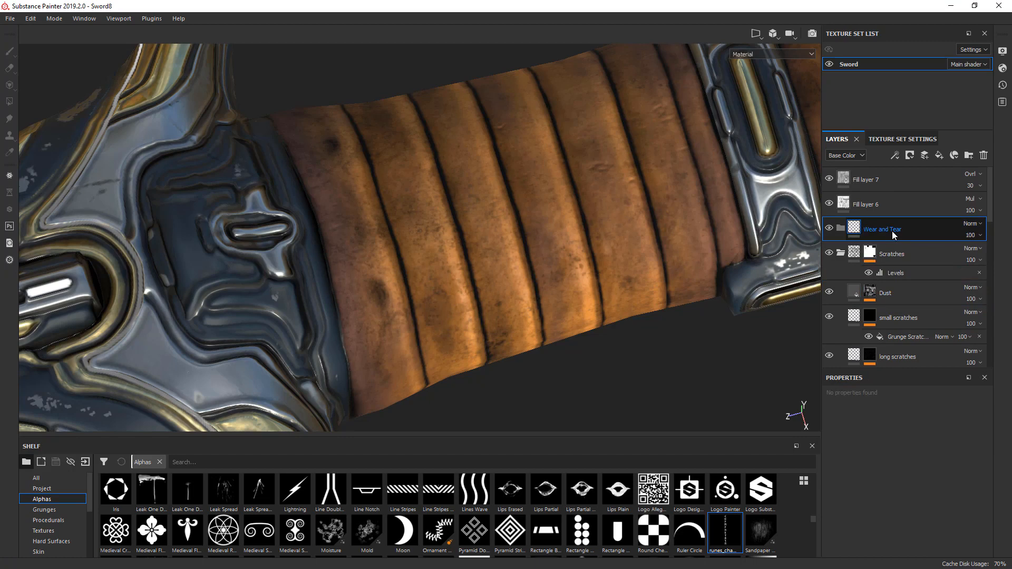
pyautogui.press('Delete')
# - Rename the Scratches folder as "Wear and Tear - without Leather"
pyautogui.doubleClick(899, 232)
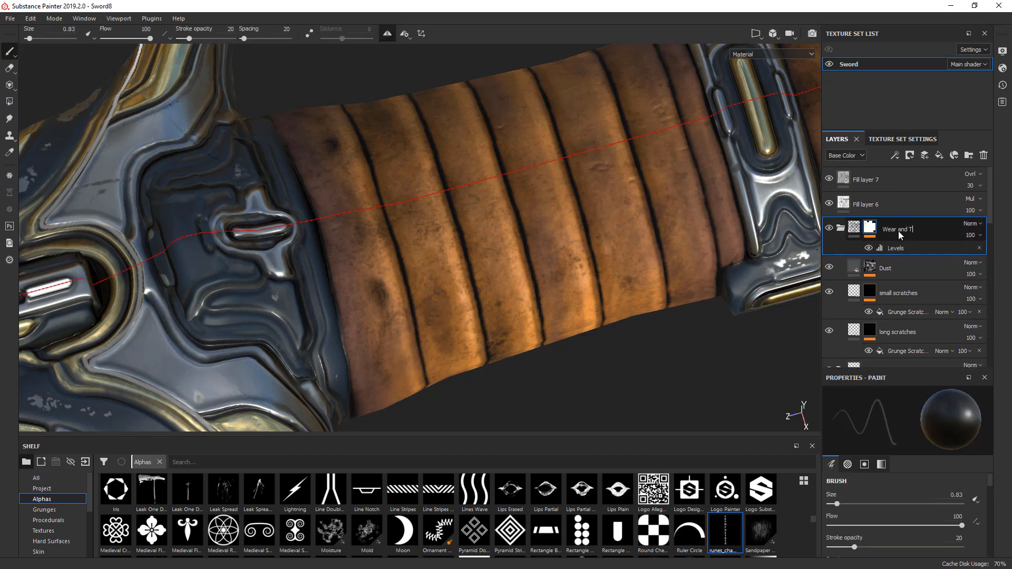
pyautogui.write('without Leather')
pyautogui.press('Return')
# - Show the roughness channel and set the roughness of the Dust layer inside Leather Fine Aged to 0.7818
pyautogui.keyDown('alt'); pyautogui.moveTo(746, 302); pyautogui.dragTo(639, 260); pyautogui.keyUp('alt')
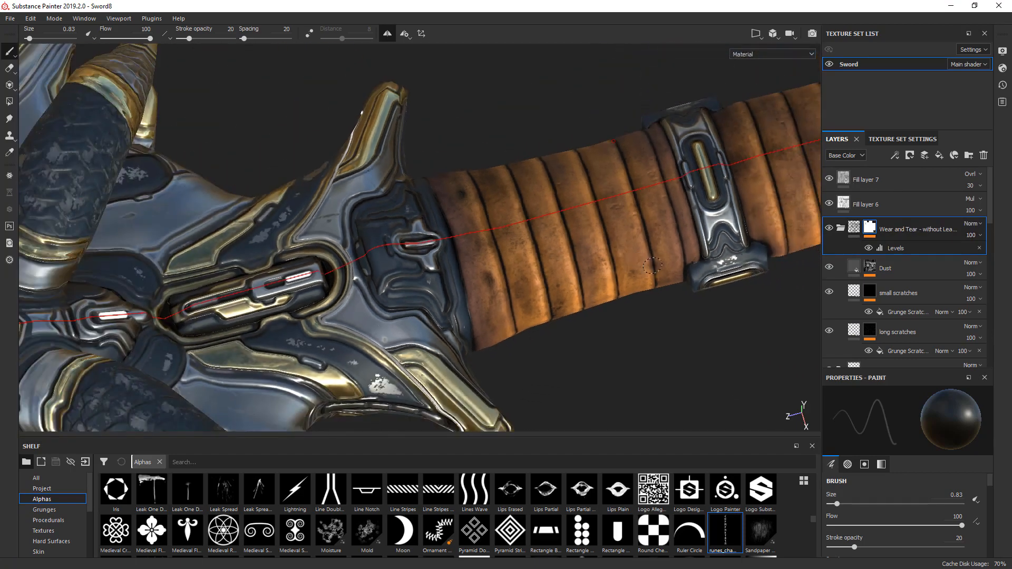
pyautogui.press('c')
pyautogui.press('c')
pyautogui.press('c')
pyautogui.press('c')
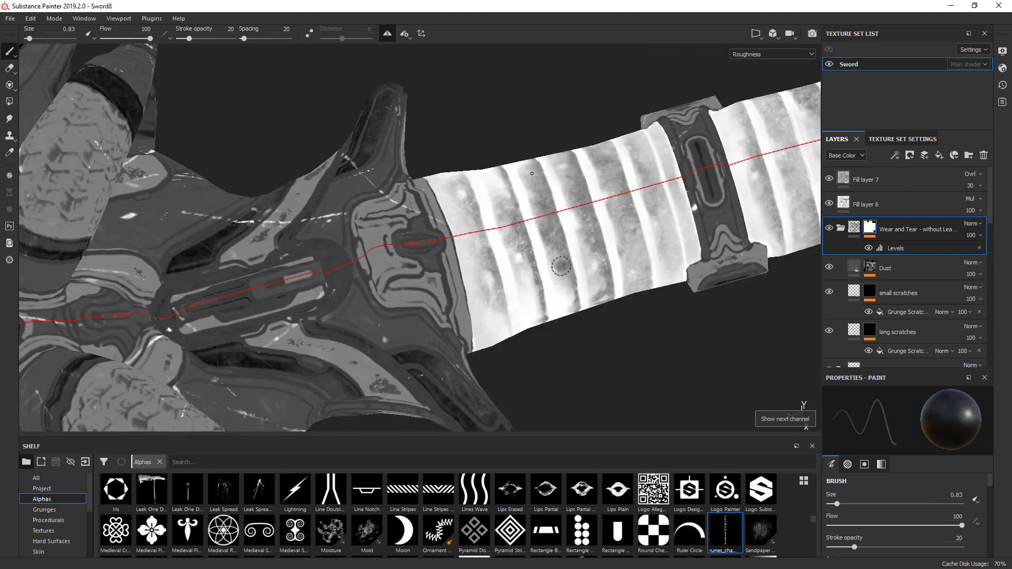
pyautogui.scroll(-5, 984, 222)
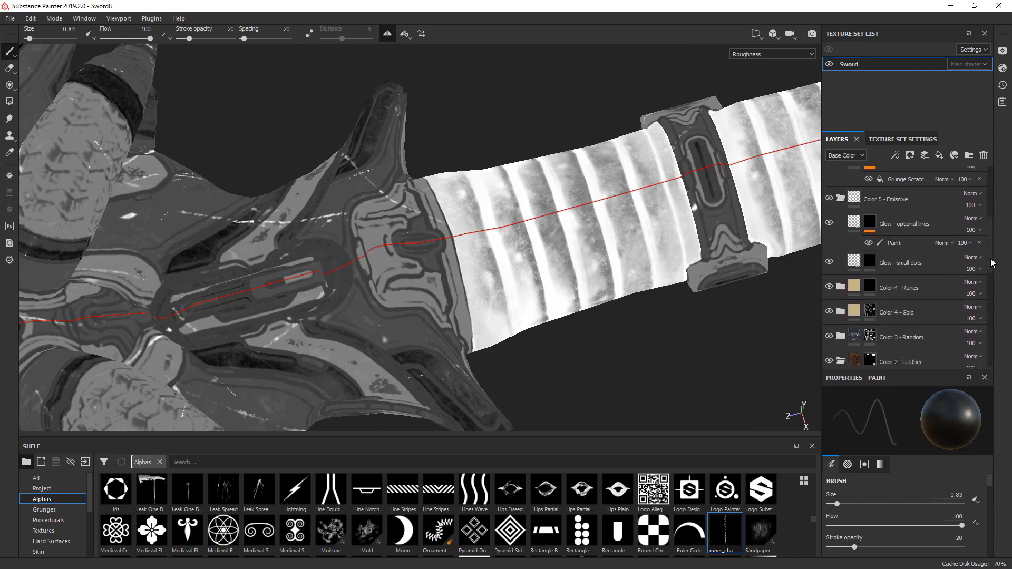
pyautogui.moveTo(991, 278); pyautogui.dragTo(996, 310)
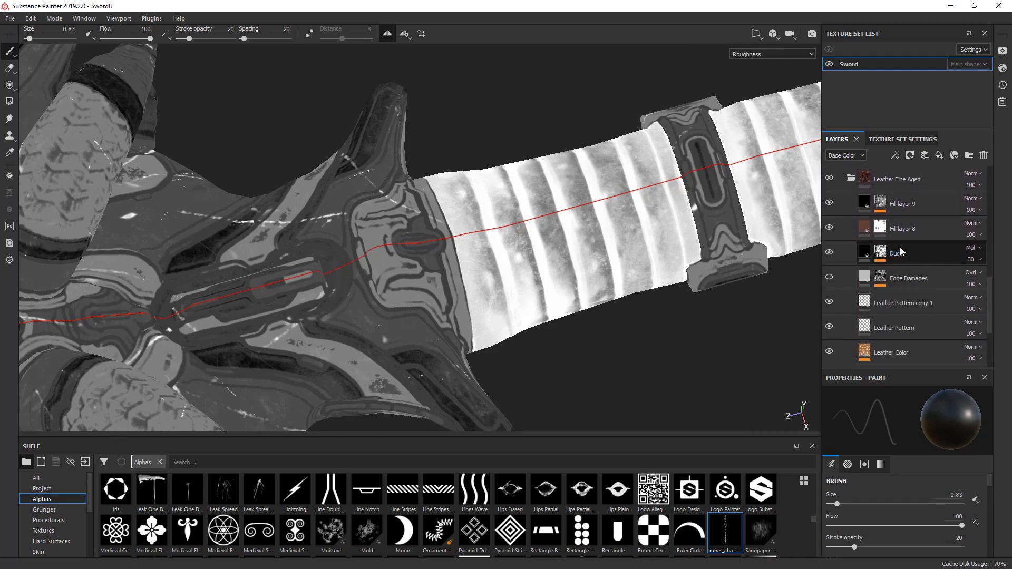
pyautogui.click(829, 254)
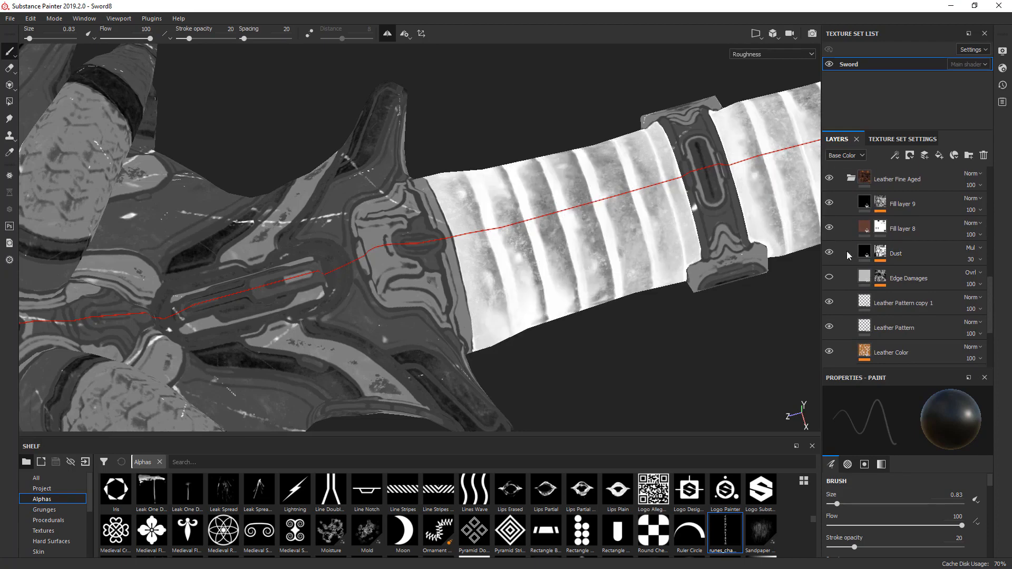
pyautogui.click(847, 252)
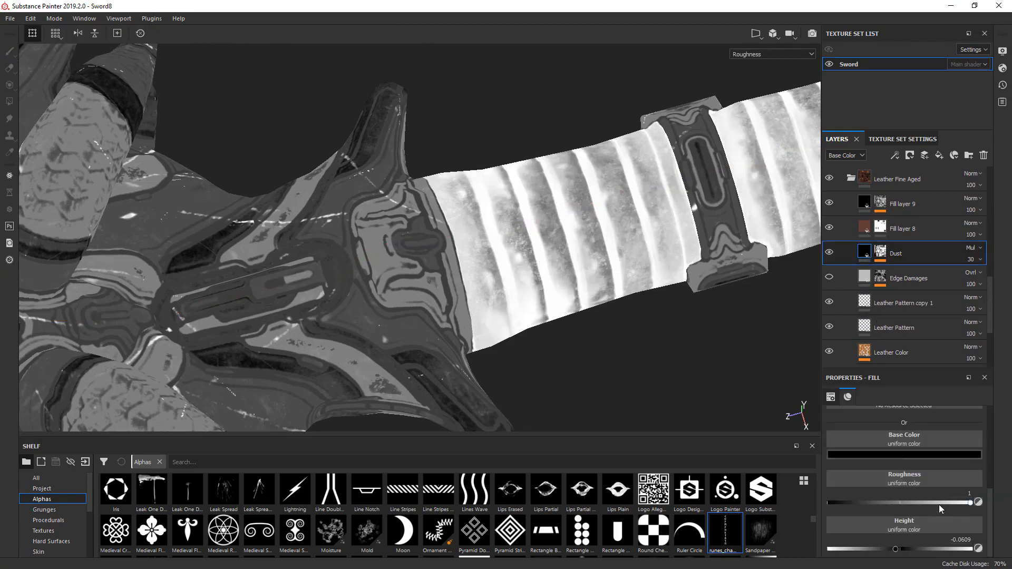
pyautogui.click(941, 502)
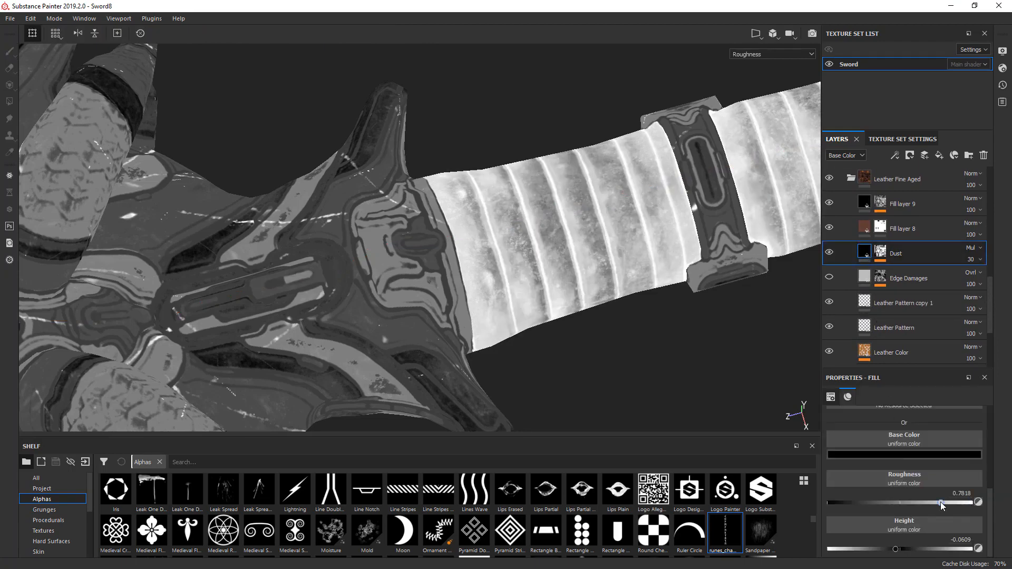
# - Set the roughness parameter of the Leather Color layer to 0.42
pyautogui.click(869, 362)
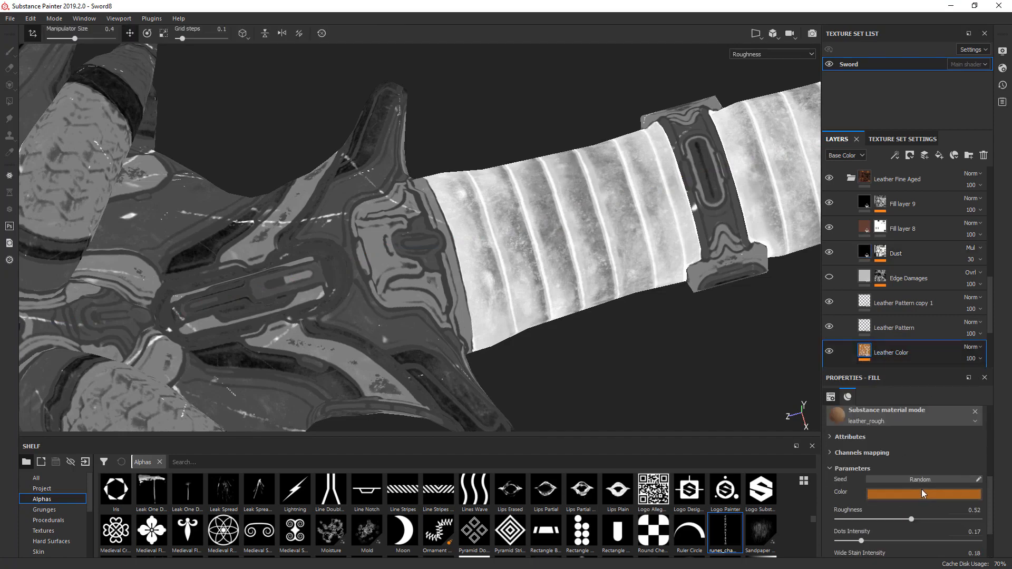
pyautogui.click(890, 519)
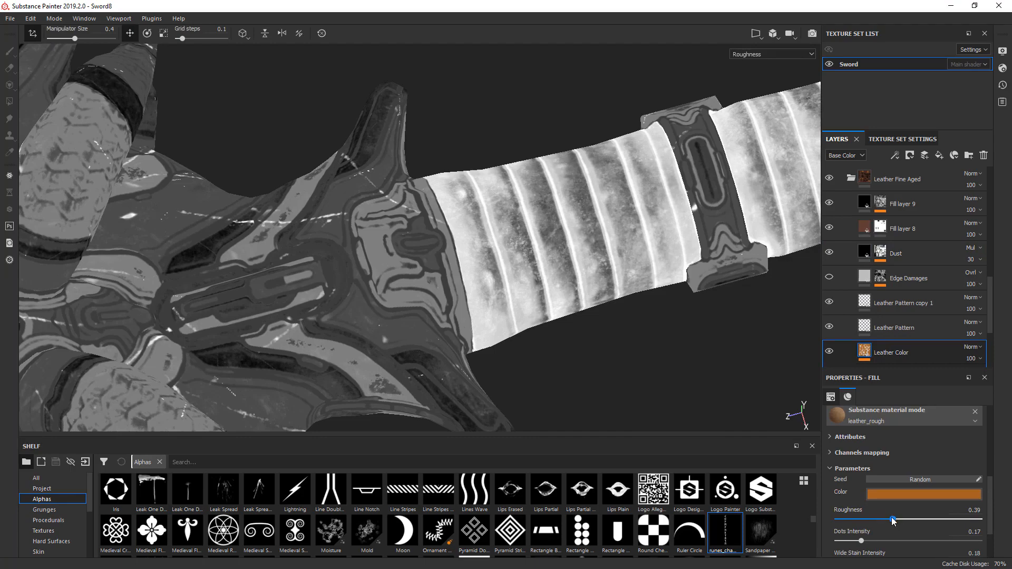
pyautogui.moveTo(890, 517); pyautogui.dragTo(894, 520)
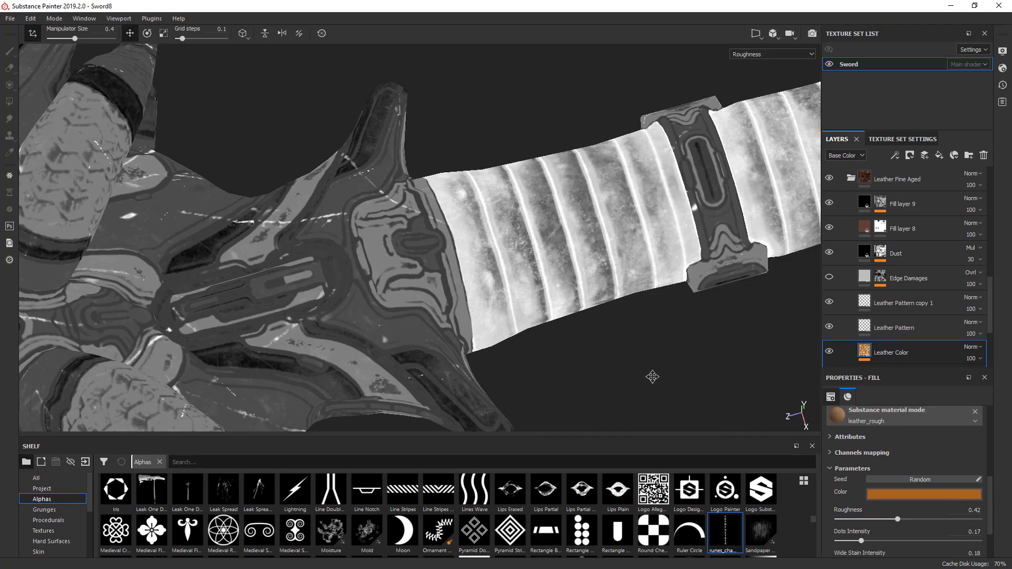
pyautogui.moveTo(653, 375); pyautogui.dragTo(482, 407, button='middle')
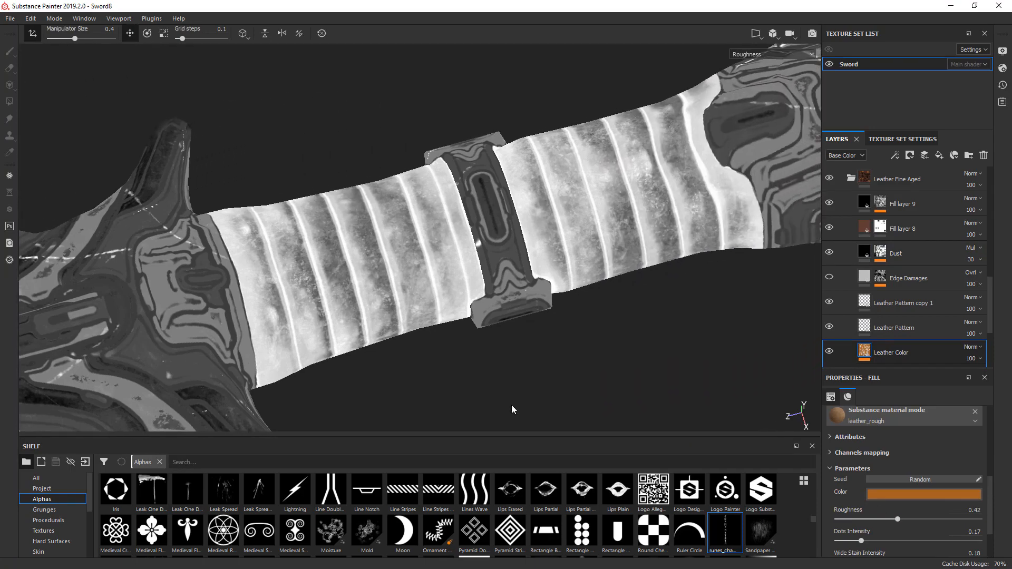
# - Return to the material display, check the leather wraps on the grip and below the blade, and save the project
pyautogui.press('m')
pyautogui.keyDown('alt'); pyautogui.moveTo(602, 380); pyautogui.dragTo(665, 267); pyautogui.keyUp('alt')
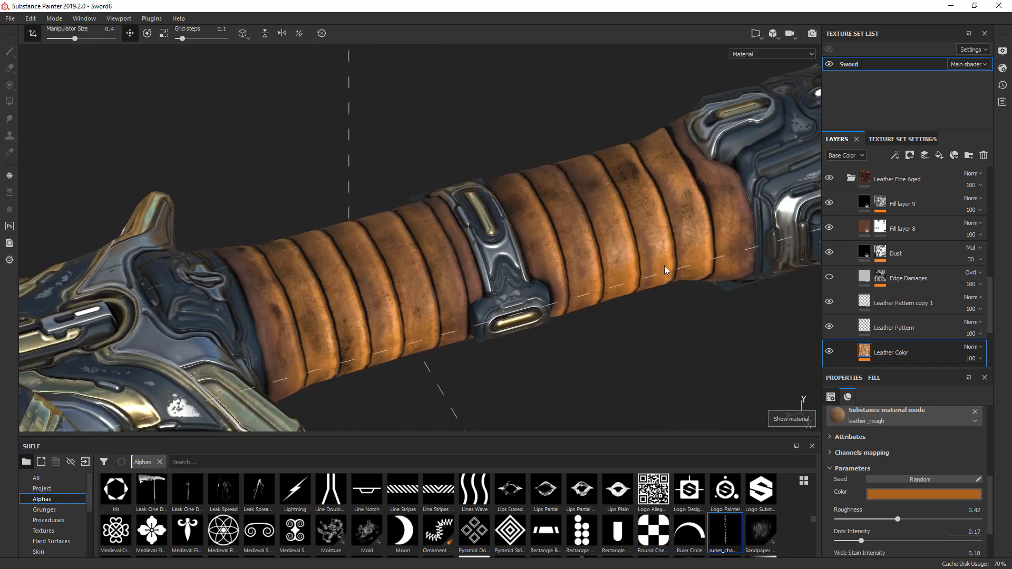
pyautogui.keyDown('alt'); pyautogui.moveTo(655, 207); pyautogui.dragTo(654, 231); pyautogui.keyUp('alt')
pyautogui.moveTo(696, 324)
pyautogui.keyDown('shift'); pyautogui.mouseDown(button='right')
pyautogui.moveTo(662, 322)
pyautogui.moveTo(678, 310)
pyautogui.moveTo(692, 314)
pyautogui.mouseUp(button='right'); pyautogui.keyUp('shift')
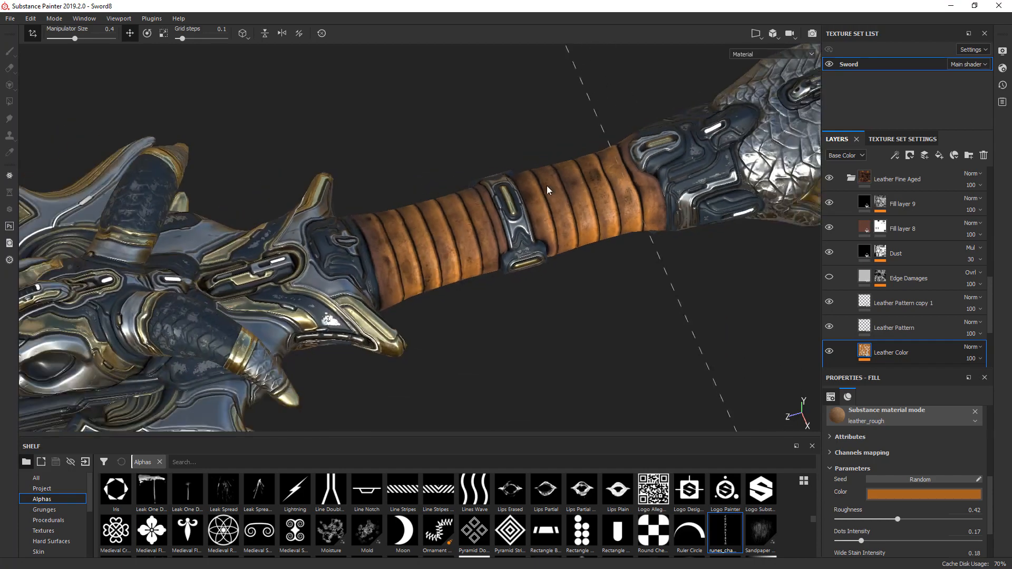
pyautogui.scroll(-3, 559, 192)
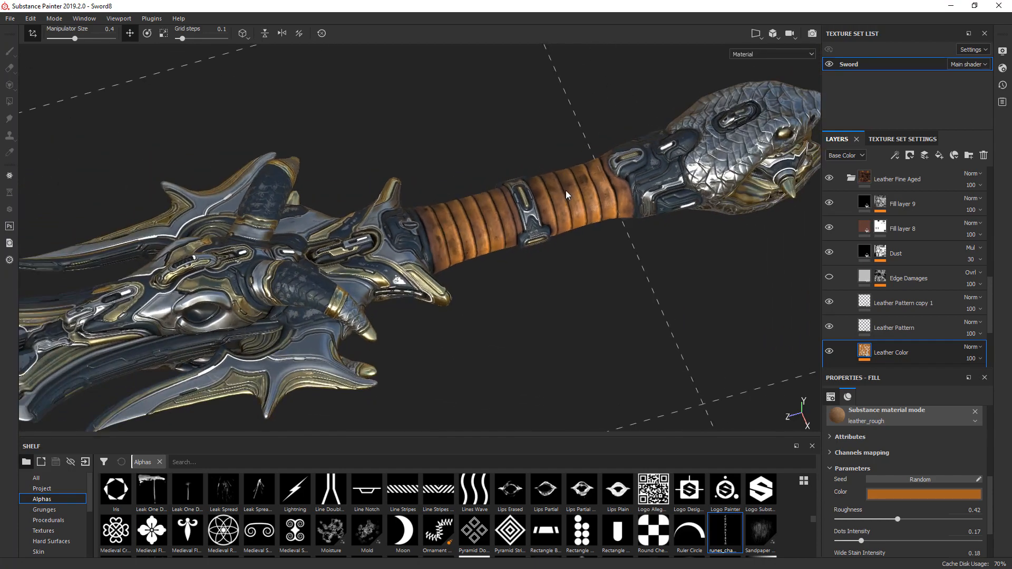
pyautogui.keyDown('alt'); pyautogui.moveTo(422, 316); pyautogui.dragTo(663, 278, button='middle'); pyautogui.keyUp('alt')
pyautogui.keyDown('alt'); pyautogui.moveTo(663, 278); pyautogui.dragTo(599, 278); pyautogui.keyUp('alt')
pyautogui.keyDown('alt'); pyautogui.moveTo(247, 206); pyautogui.dragTo(451, 300, button='middle'); pyautogui.keyUp('alt')
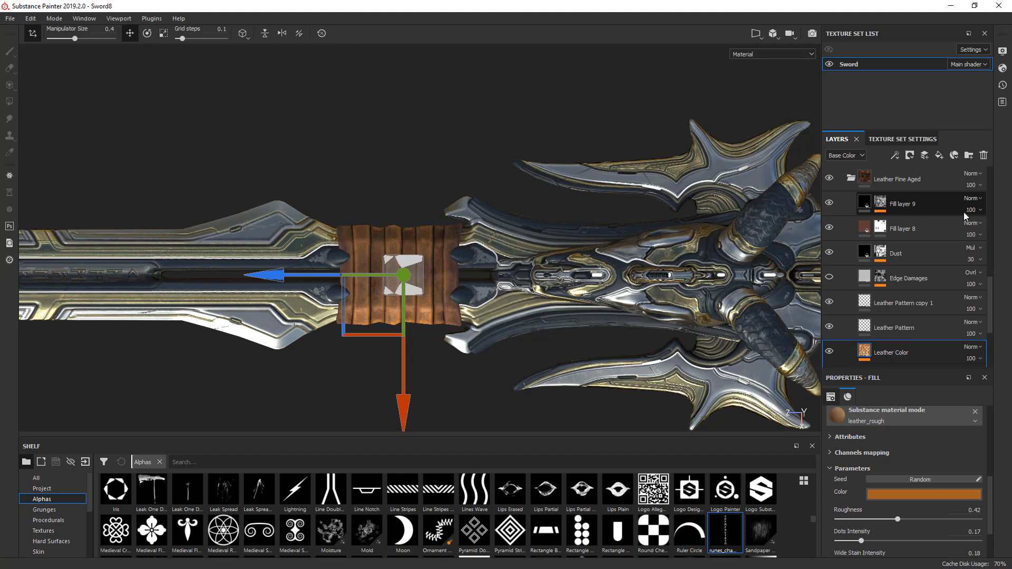
pyautogui.hotkey('ctrl', 's')
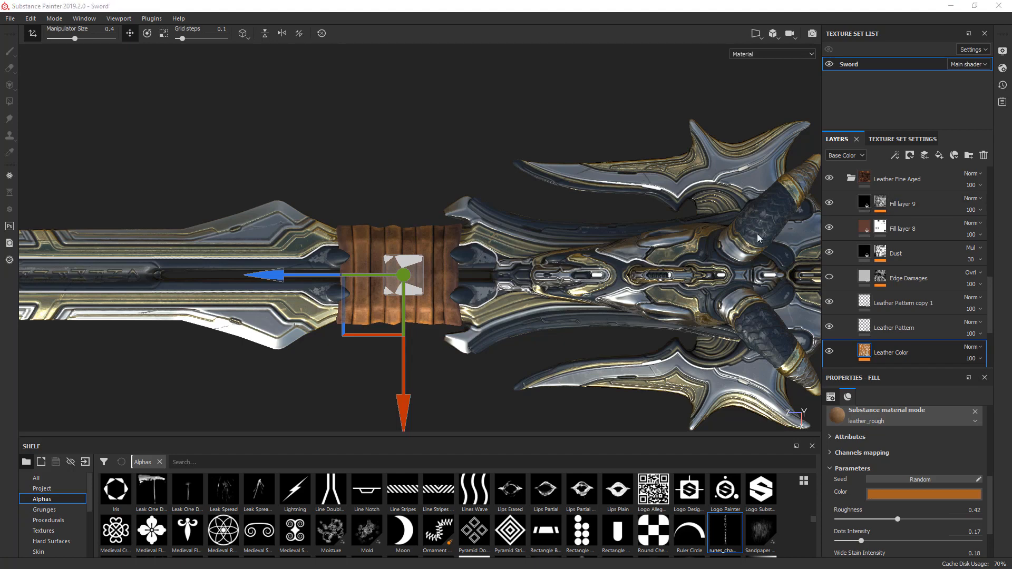
# - Collapse the Leather Fine Aged and Wear and Tear folders and move the Color 4 - Runes folder above Wear and Tear
pyautogui.click(852, 179)
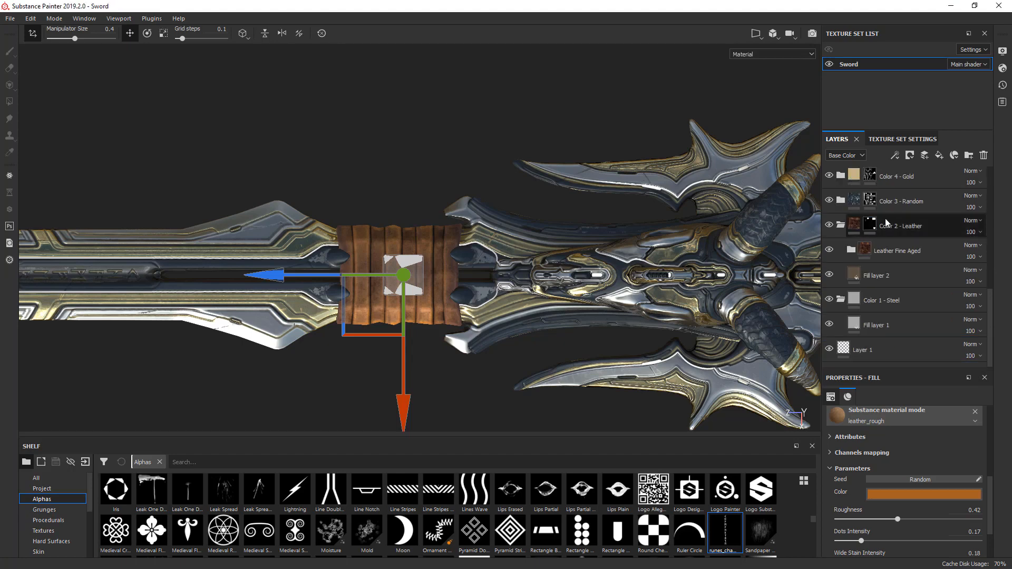
pyautogui.scroll(5, 994, 300)
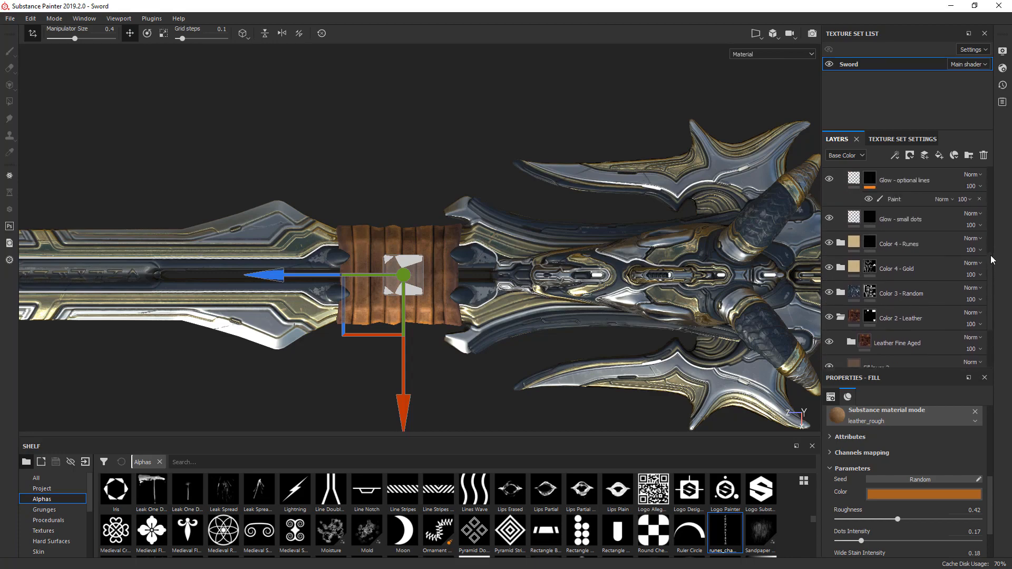
pyautogui.scroll(10, 82, 221)
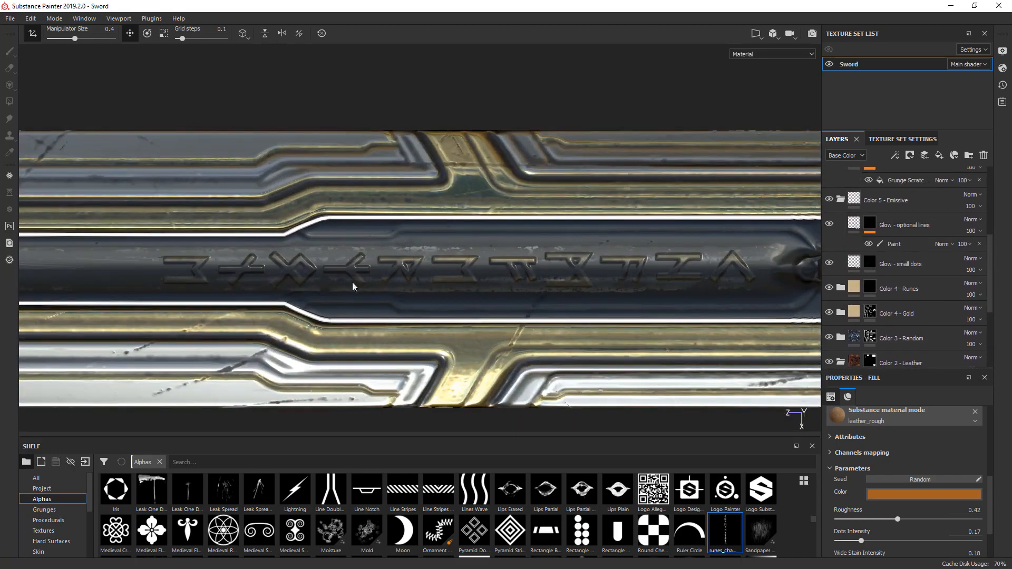
pyautogui.keyDown('alt'); pyautogui.moveTo(552, 274); pyautogui.dragTo(490, 285, button='middle'); pyautogui.keyUp('alt')
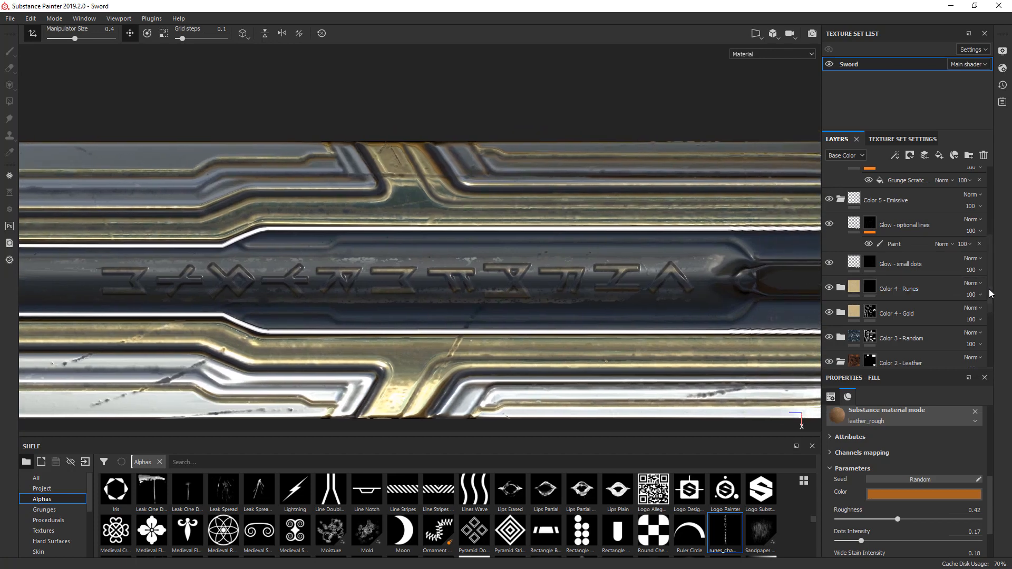
pyautogui.scroll(2, 990, 294)
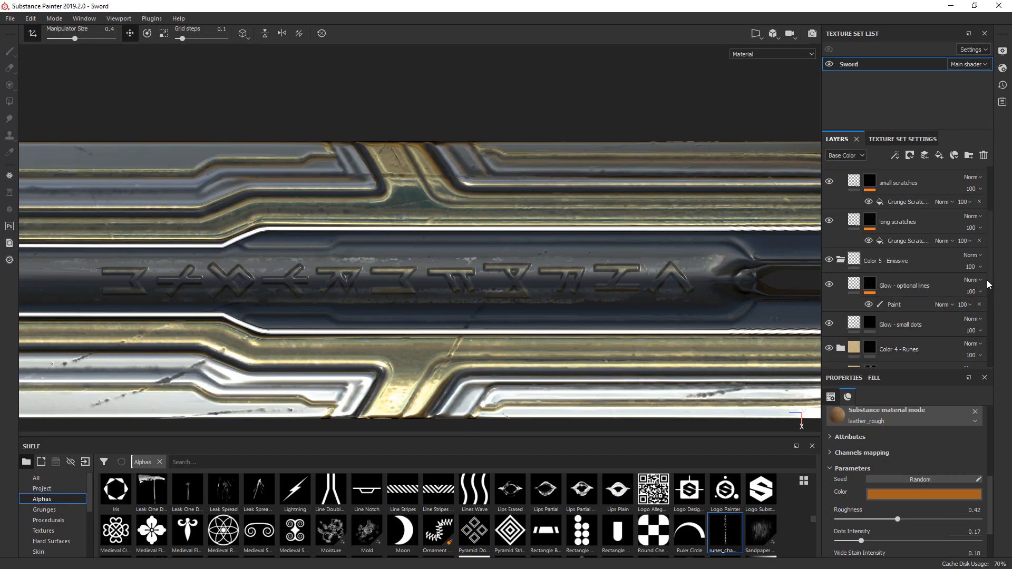
pyautogui.moveTo(991, 278); pyautogui.dragTo(990, 251)
pyautogui.click(841, 190)
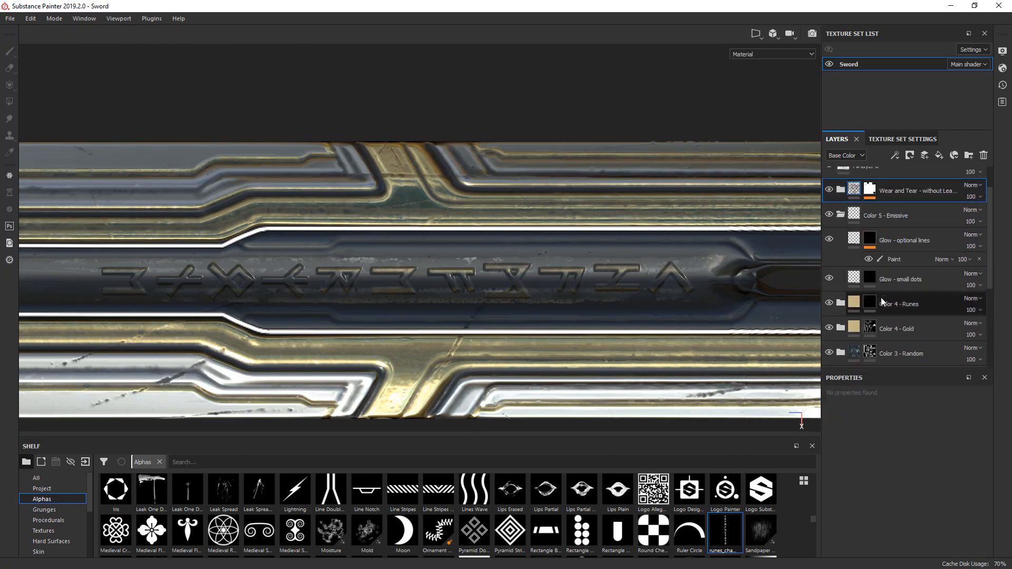
pyautogui.moveTo(899, 304); pyautogui.dragTo(904, 214)
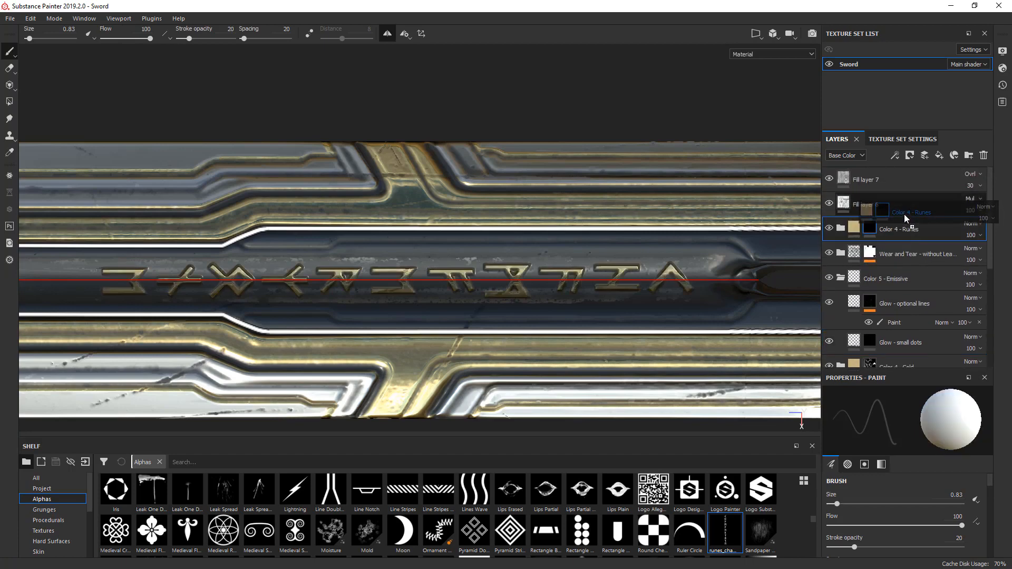
# - Expand the Color 4 - Runes folder, move Fill layer 4 above Gold Armor and rename it Alternate Glow Version
pyautogui.click(841, 228)
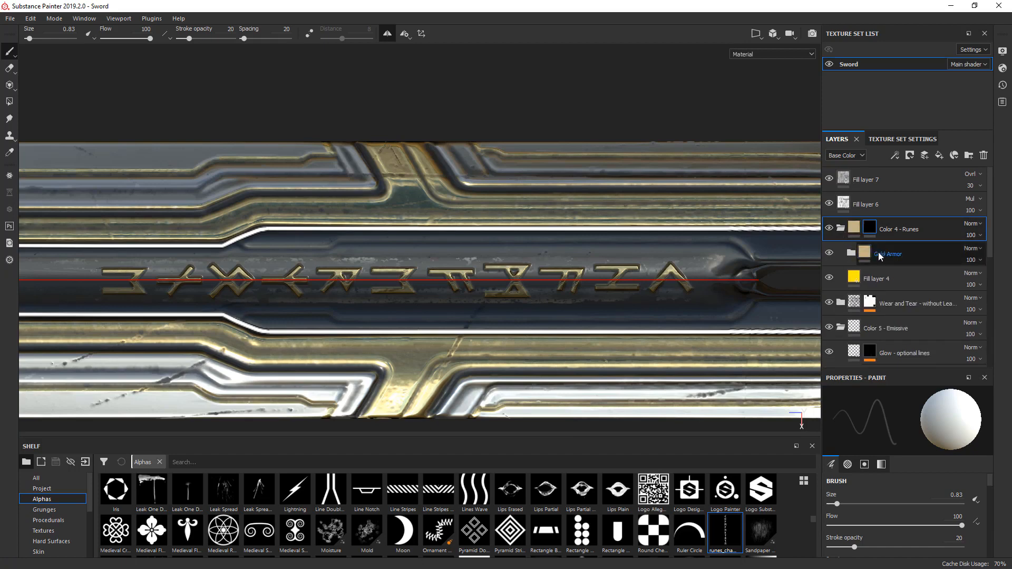
pyautogui.click(830, 255)
pyautogui.click(829, 255)
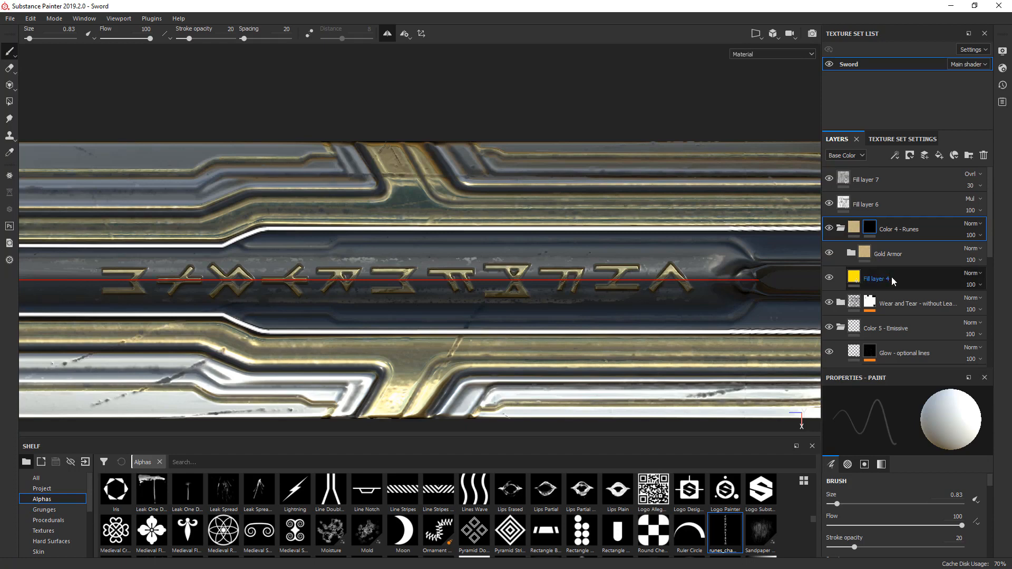
pyautogui.click(865, 280)
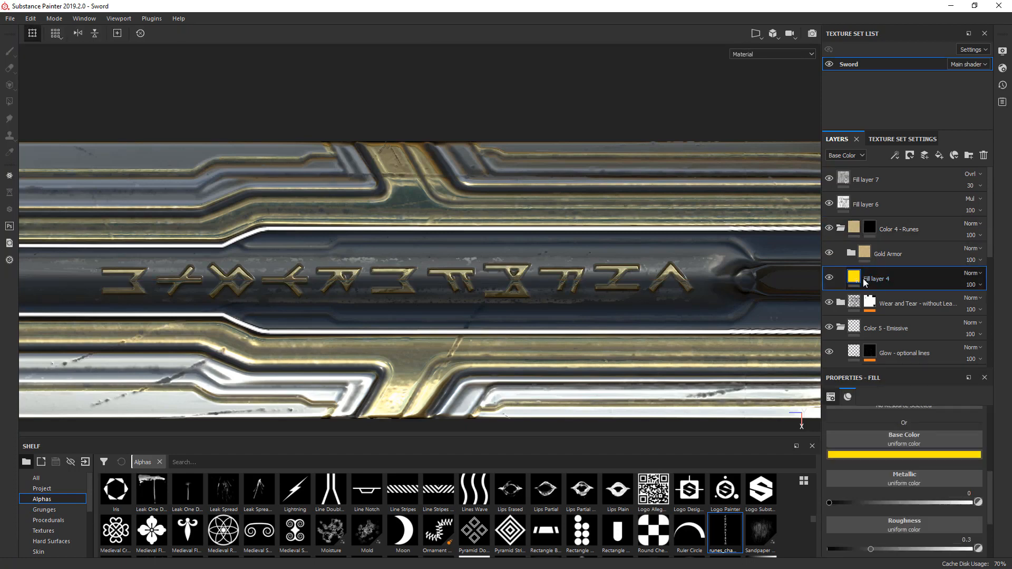
pyautogui.moveTo(865, 282); pyautogui.dragTo(884, 243)
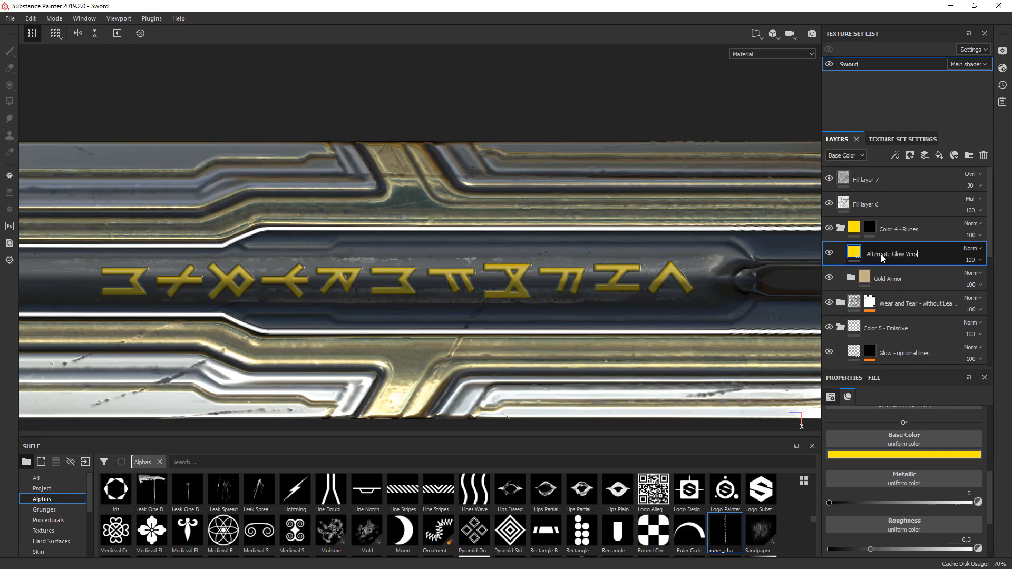
pyautogui.write('Version')
pyautogui.press('Return')
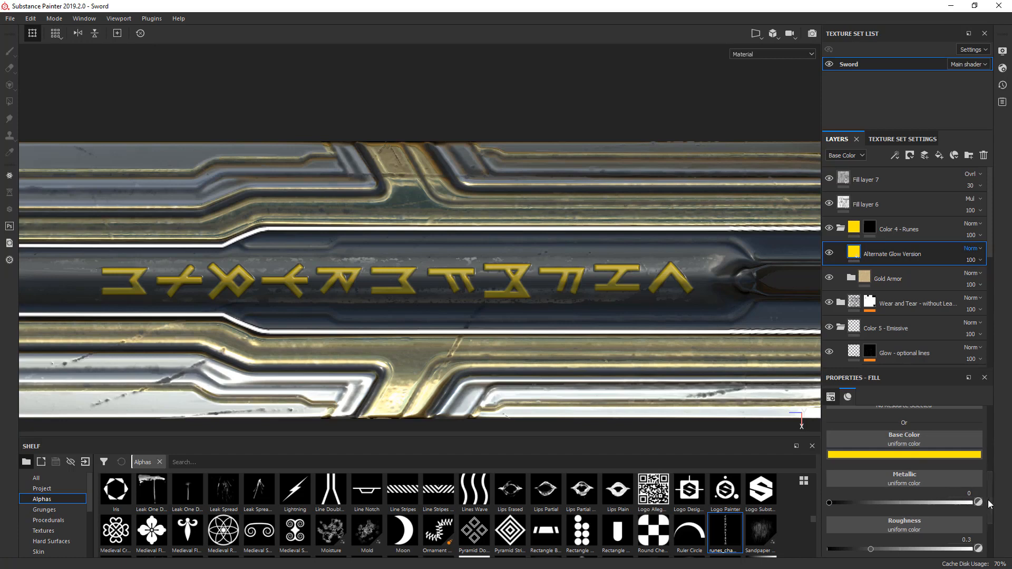
# - Limit the Alternate Glow Version layer to the emissive channel, disabling color, metal, rough, normal and height
pyautogui.scroll(3, 986, 484)
pyautogui.click(839, 442)
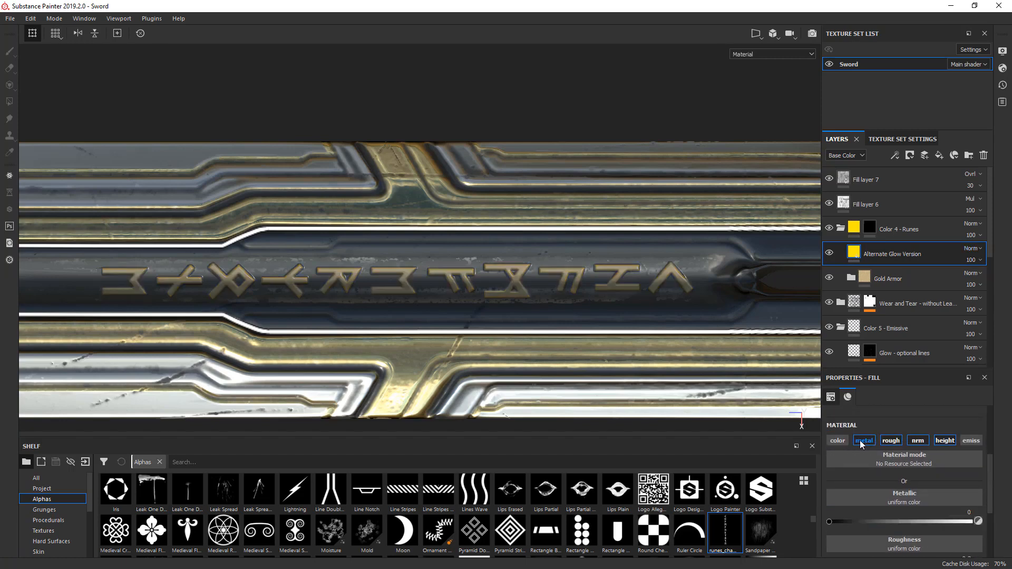
pyautogui.click(865, 441)
pyautogui.click(896, 442)
pyautogui.click(918, 442)
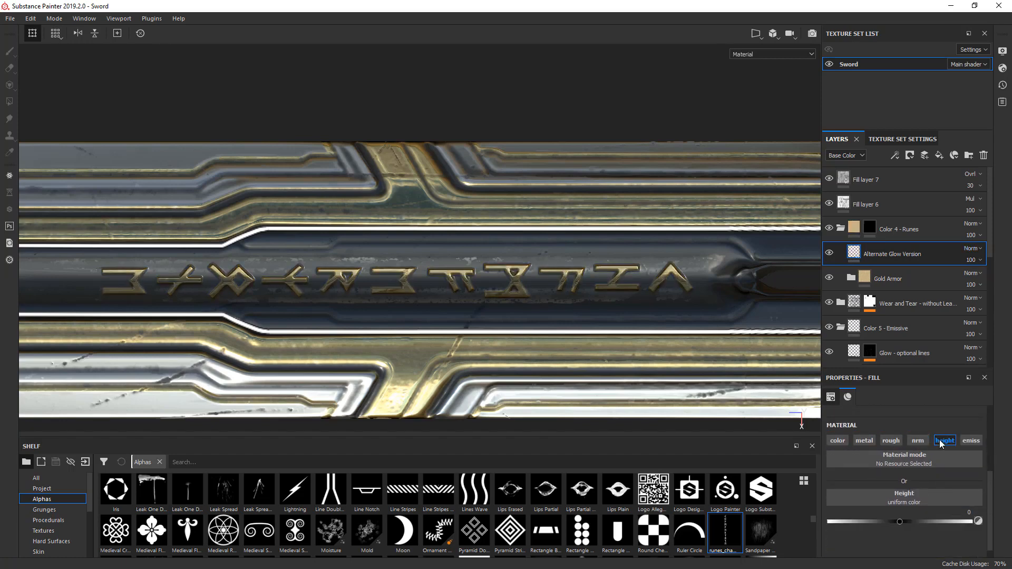
pyautogui.click(945, 441)
pyautogui.click(972, 442)
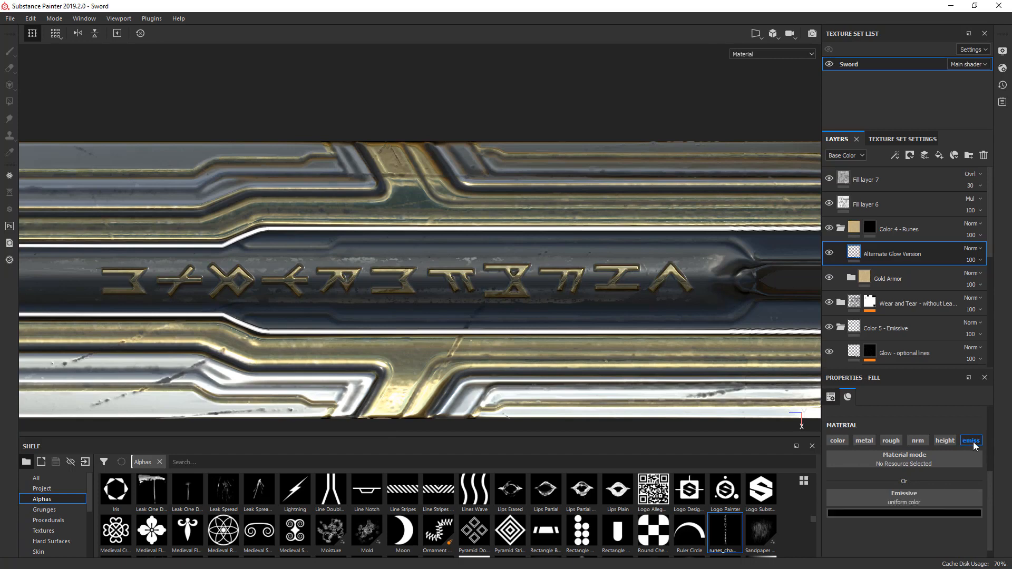
# - Set the emissive color of Alternate Glow Version to white and hide the layer
pyautogui.click(929, 513)
pyautogui.moveTo(889, 437); pyautogui.dragTo(850, 371)
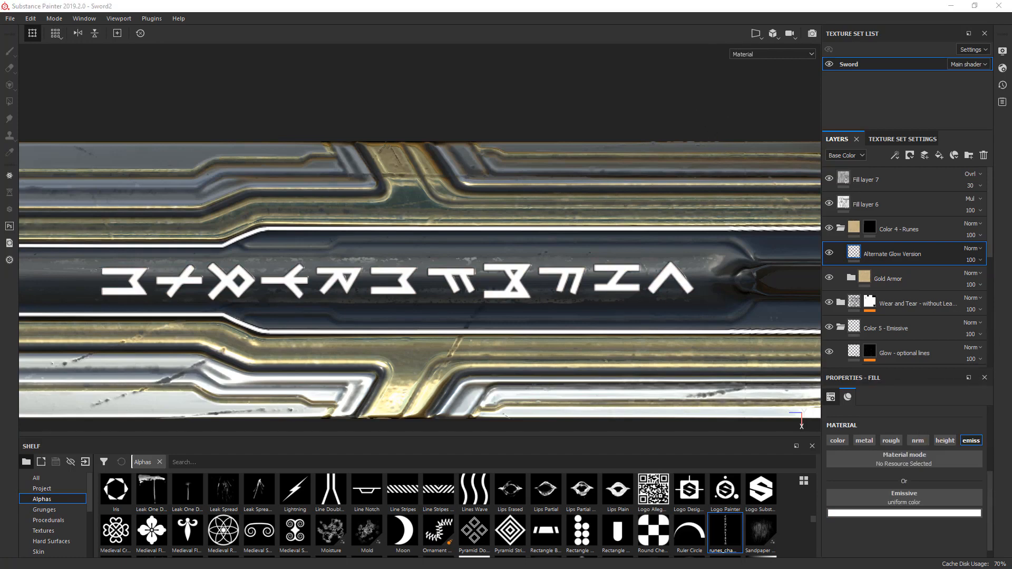
pyautogui.click(829, 253)
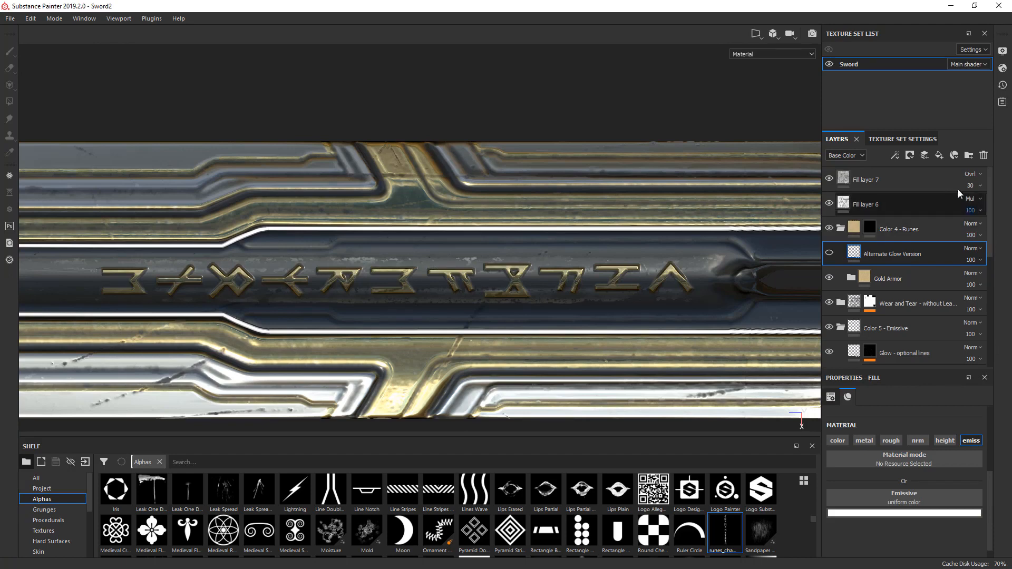
# - Rename Fill layer 7 as Curvature Map and Fill layer 6 as AO Map
pyautogui.click(864, 182)
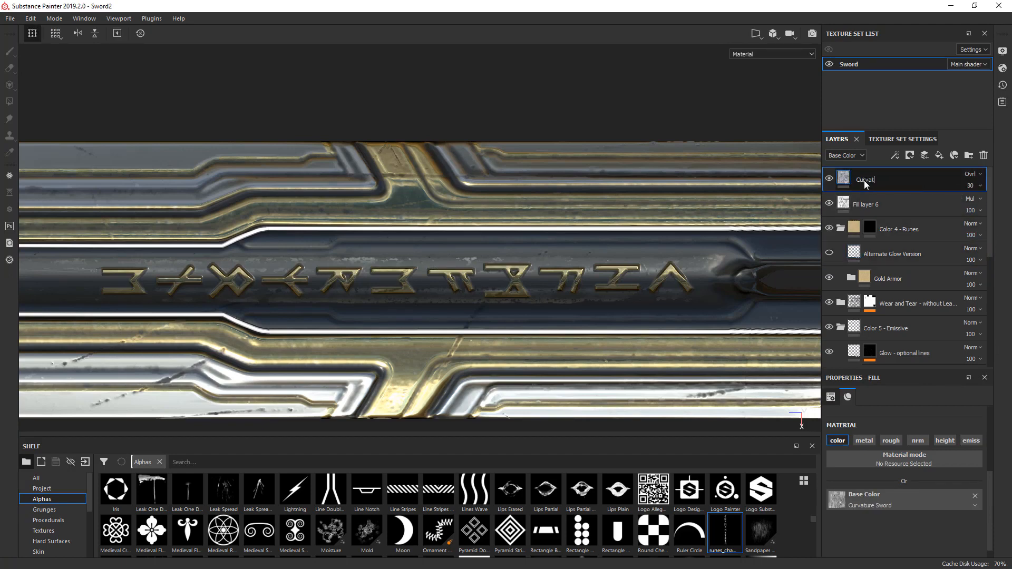
pyautogui.write('Curvature Map')
pyautogui.doubleClick(868, 205)
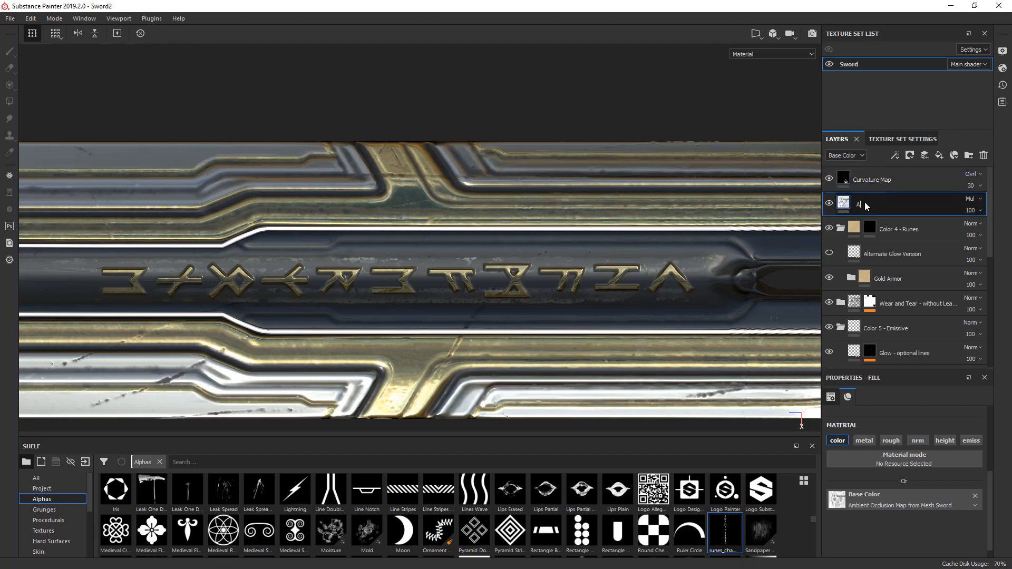
pyautogui.write('AO Map')
pyautogui.press('Return')
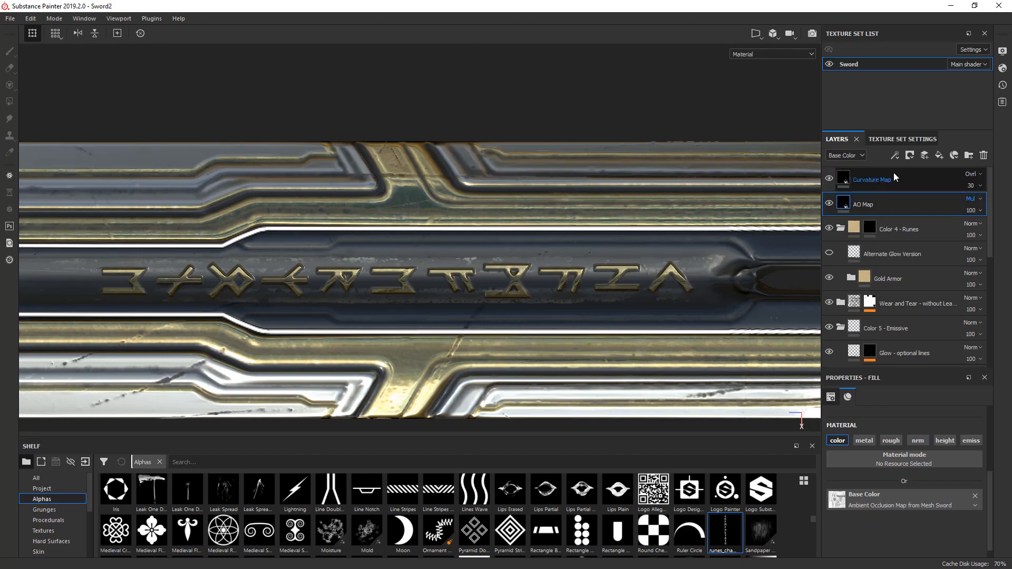
# - Add a new paint layer above Curvature Map and apply a Sharpen filter to it
pyautogui.click(912, 179)
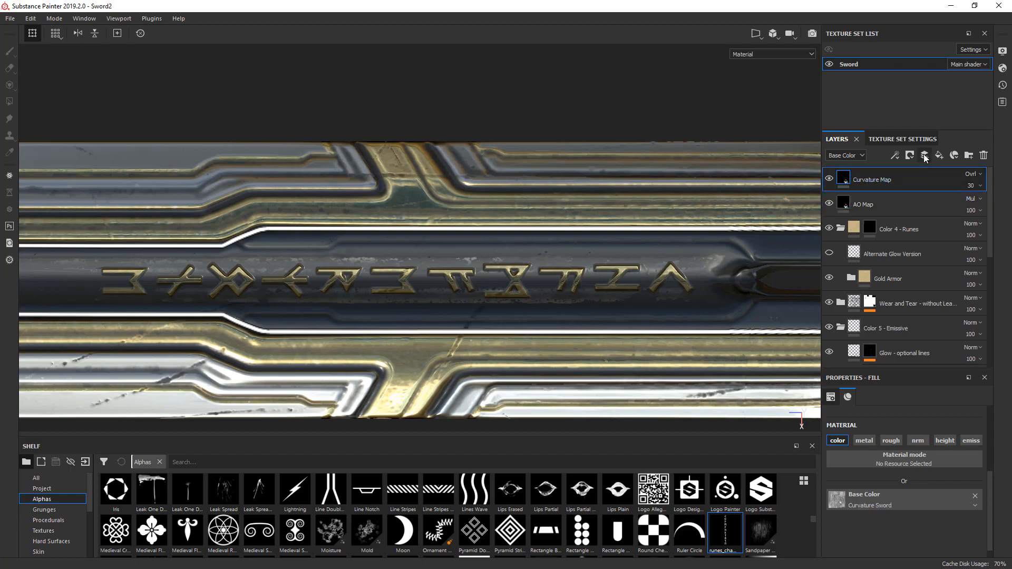
pyautogui.click(924, 156)
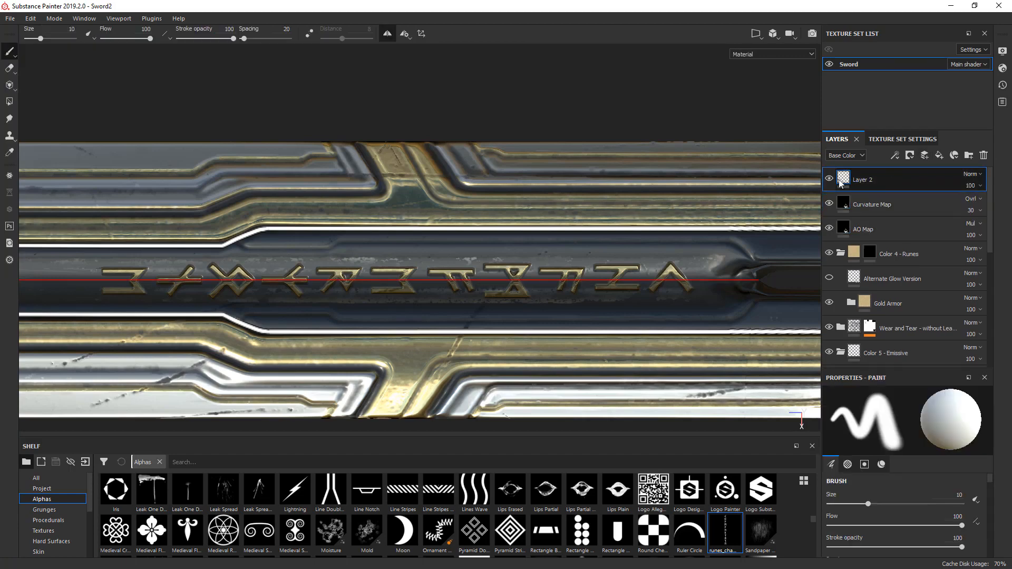
pyautogui.rightClick(844, 182)
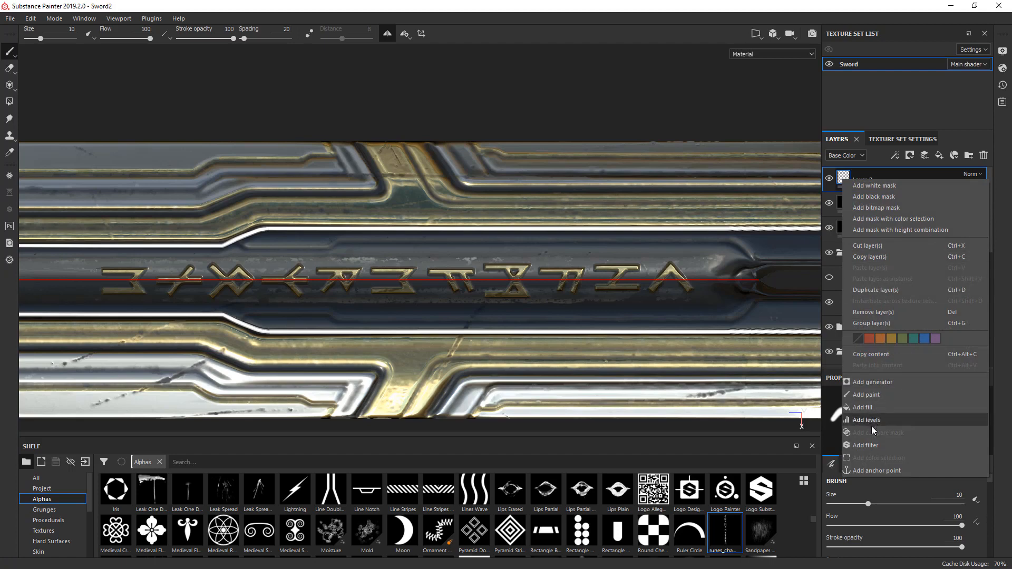
pyautogui.click(869, 444)
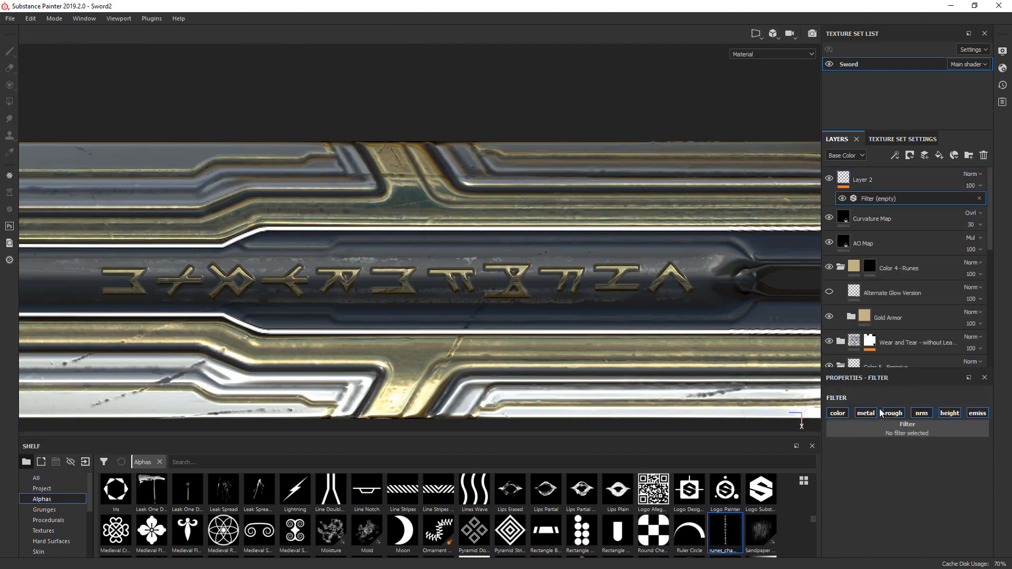
pyautogui.click(884, 433)
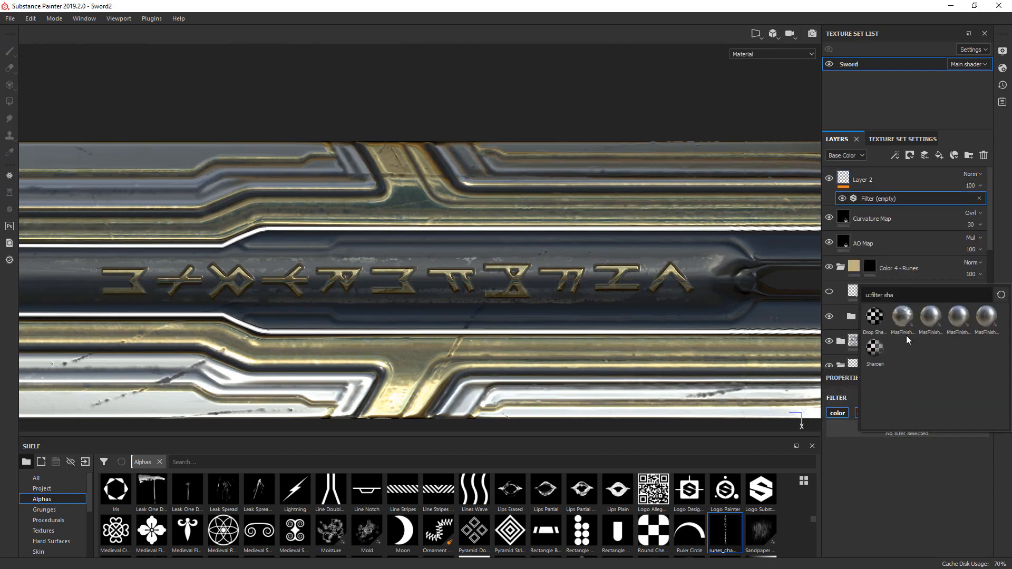
pyautogui.press('BackSpace')
pyautogui.press('BackSpace')
pyautogui.press('BackSpace')
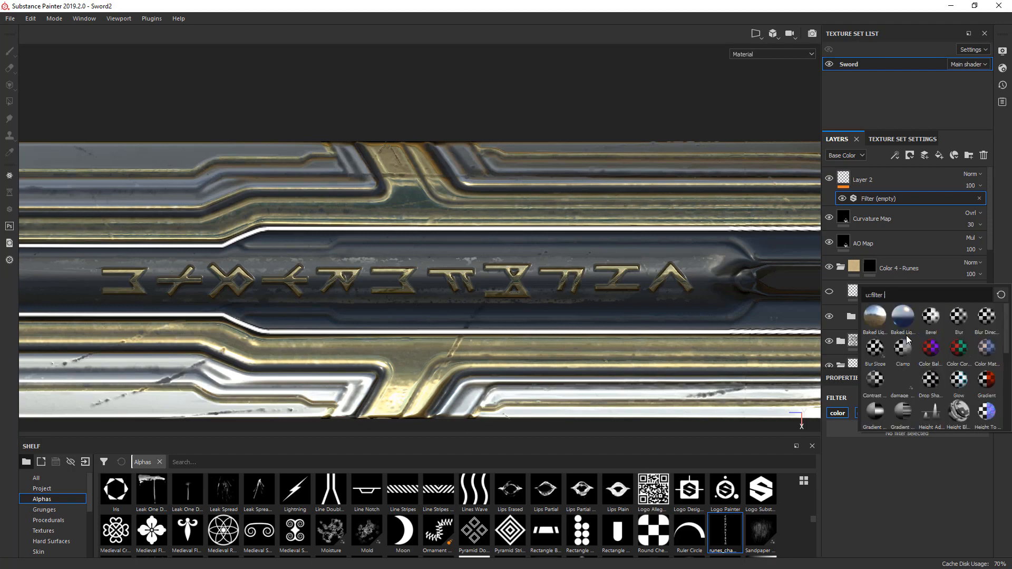
pyautogui.write('sharpen')
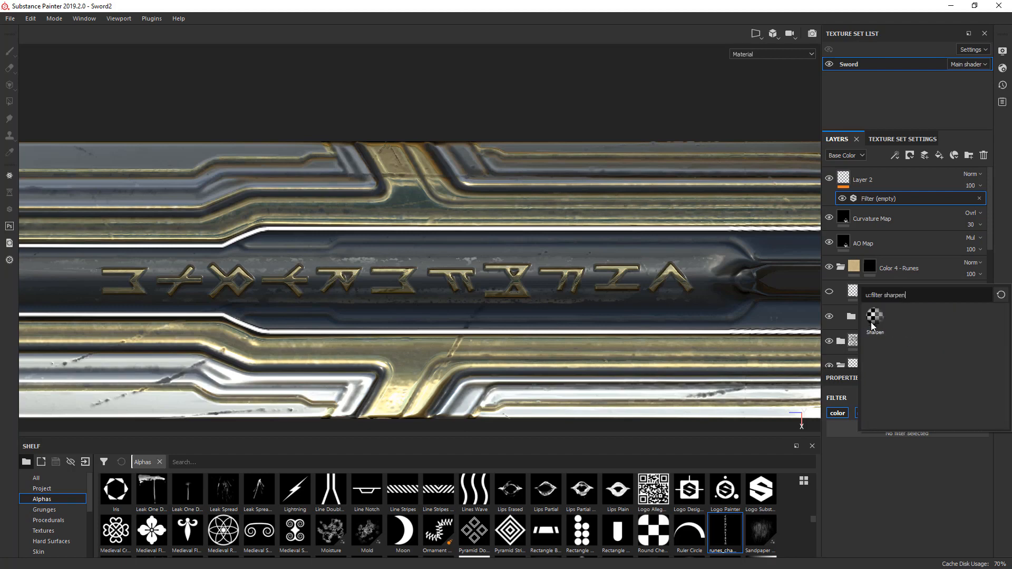
pyautogui.click(873, 320)
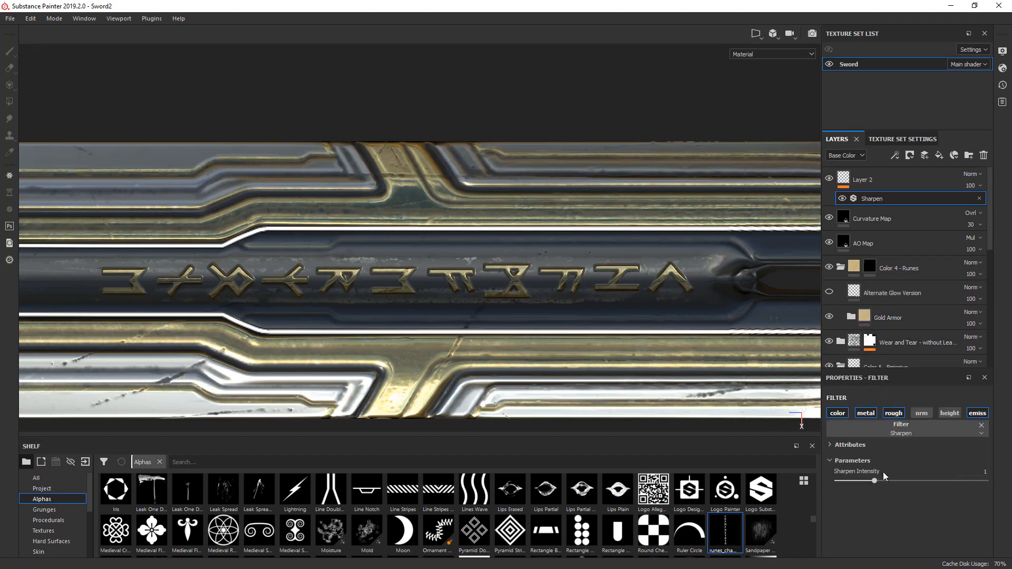
# - Raise the Sharpen intensity to 1.85 and set the new layer's base color blend mode to Passthrough
pyautogui.moveTo(878, 484); pyautogui.dragTo(906, 481)
pyautogui.click(971, 174)
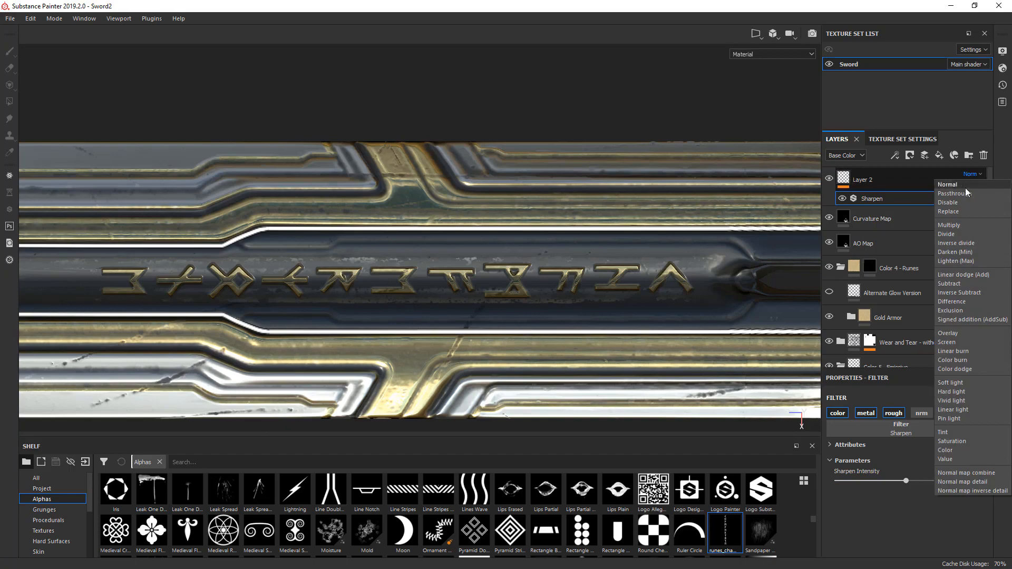
pyautogui.click(957, 194)
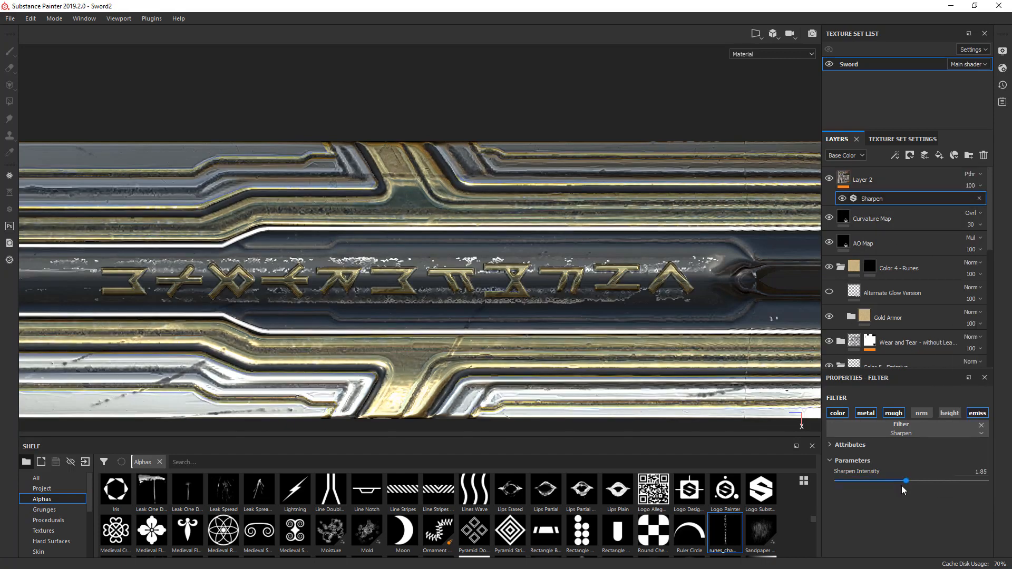
# - Lower the Sharpen filter's intensity to 0.15 while checking the effect on the sword's guard and spikes
pyautogui.moveTo(902, 486); pyautogui.dragTo(855, 481)
pyautogui.moveTo(641, 301); pyautogui.dragTo(313, 288, button='middle')
pyautogui.scroll(-3, 575, 214)
pyautogui.keyDown('alt'); pyautogui.moveTo(557, 231); pyautogui.dragTo(263, 238, button='middle'); pyautogui.keyUp('alt')
pyautogui.keyDown('alt'); pyautogui.moveTo(540, 249); pyautogui.dragTo(319, 273, button='middle'); pyautogui.keyUp('alt')
pyautogui.keyDown('alt'); pyautogui.moveTo(613, 258); pyautogui.dragTo(338, 253, button='middle'); pyautogui.keyUp('alt')
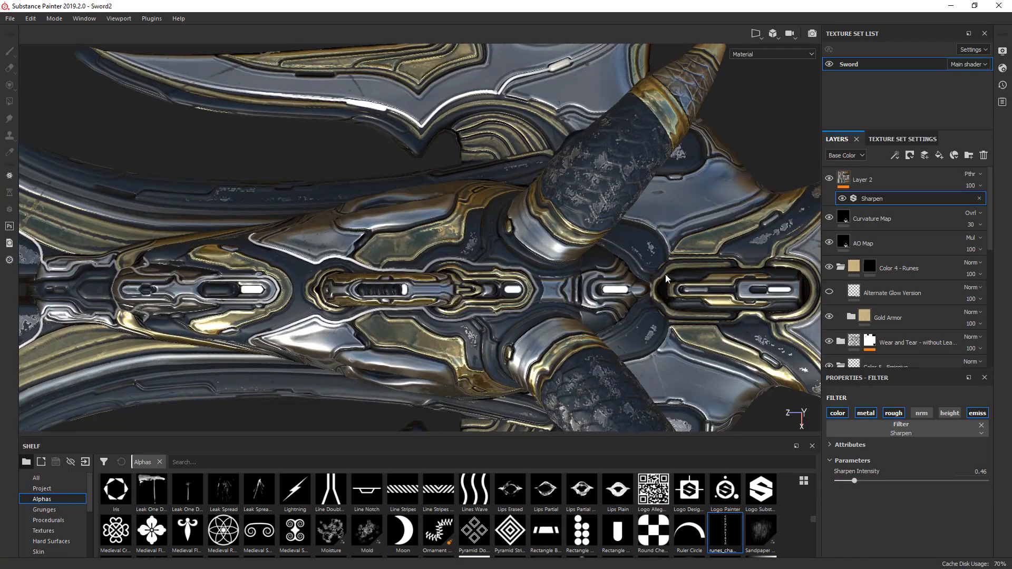
pyautogui.keyDown('alt'); pyautogui.moveTo(665, 273); pyautogui.dragTo(636, 260); pyautogui.keyUp('alt')
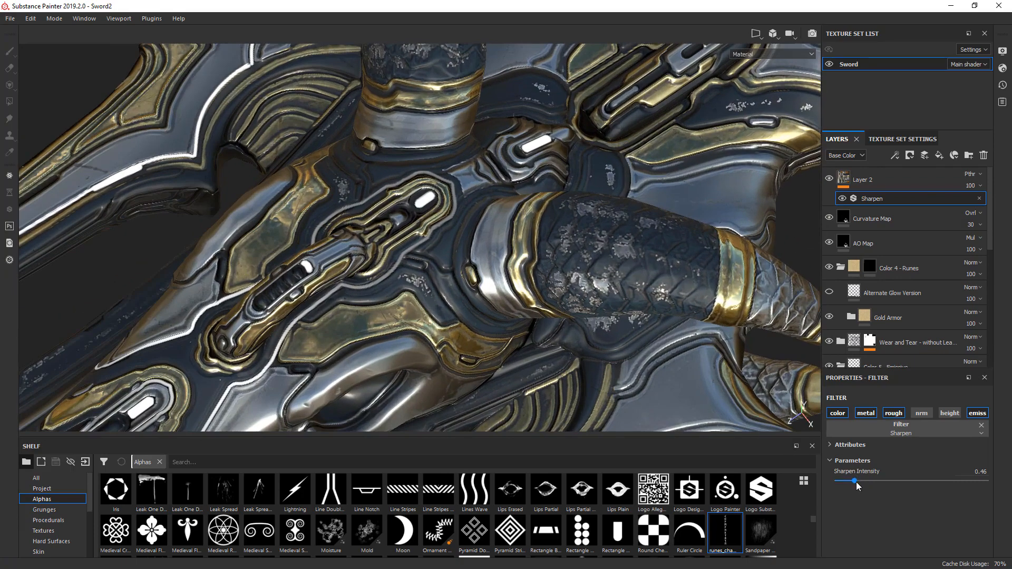
pyautogui.moveTo(855, 480); pyautogui.dragTo(846, 481)
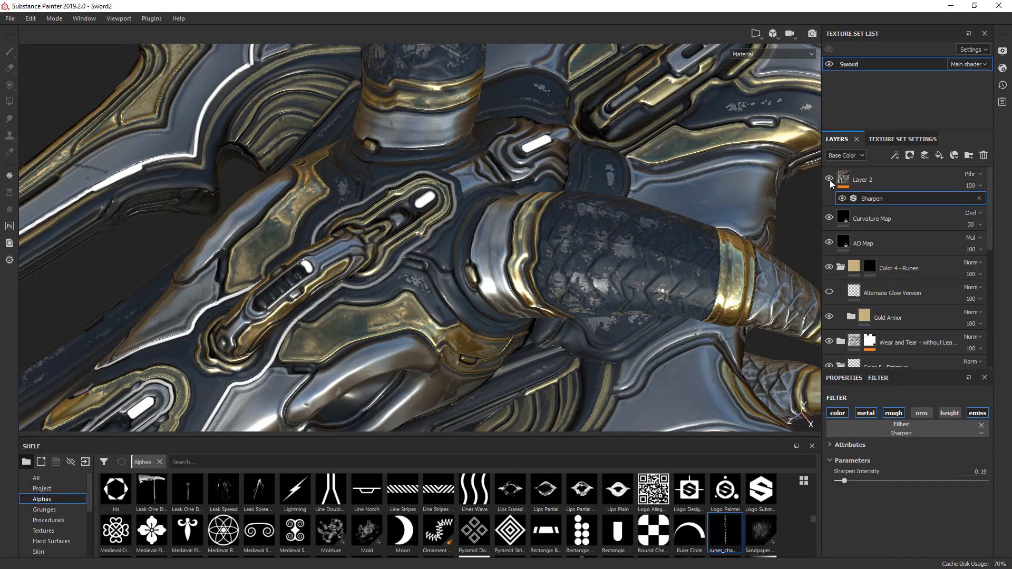
pyautogui.keyDown('alt'); pyautogui.moveTo(780, 189); pyautogui.dragTo(570, 305); pyautogui.keyUp('alt')
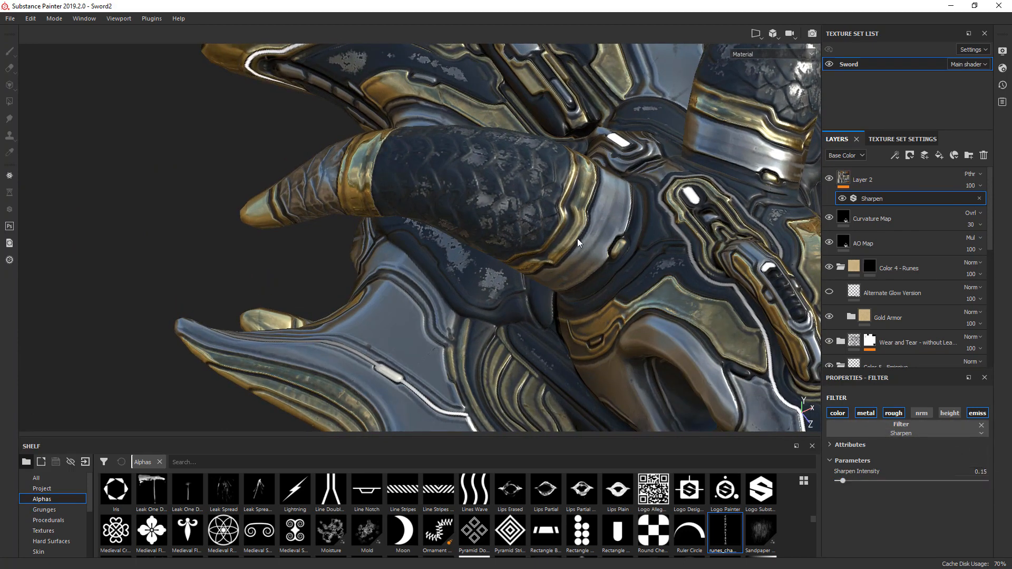
pyautogui.keyDown('alt'); pyautogui.moveTo(577, 239); pyautogui.dragTo(413, 280); pyautogui.keyUp('alt')
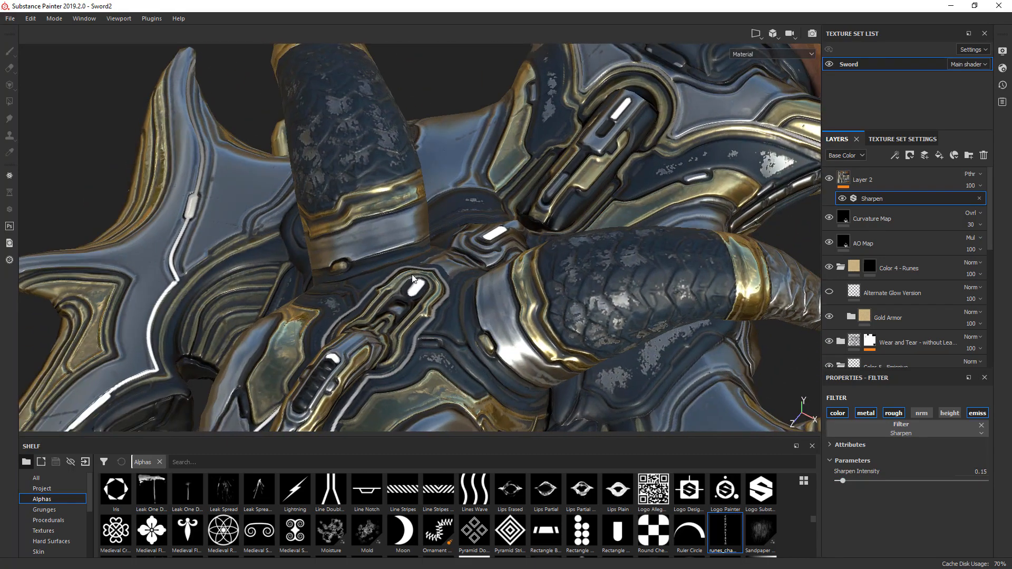
pyautogui.keyDown('alt'); pyautogui.moveTo(607, 225); pyautogui.dragTo(396, 285); pyautogui.keyUp('alt')
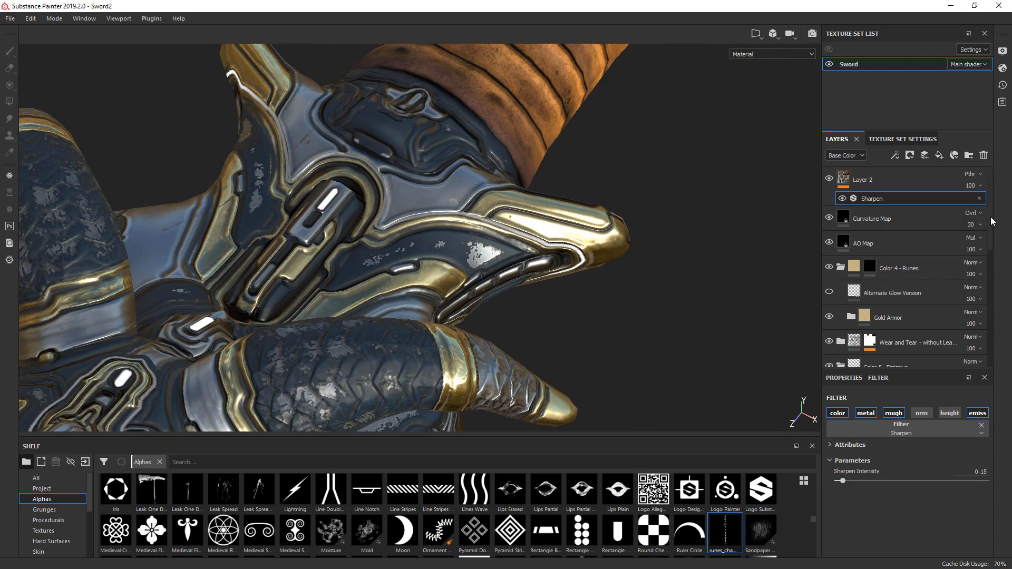
# - Expand the Color 3 - Random folder and set the height of its Fill layer 3 to 0.0182
pyautogui.moveTo(992, 222); pyautogui.dragTo(992, 236)
pyautogui.scroll(-6, 875, 241)
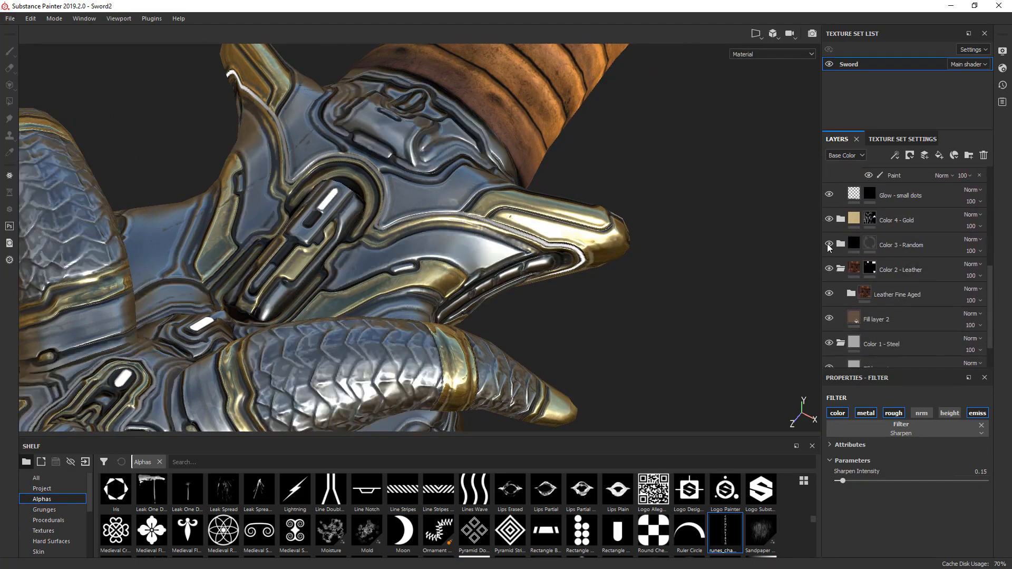
pyautogui.click(841, 244)
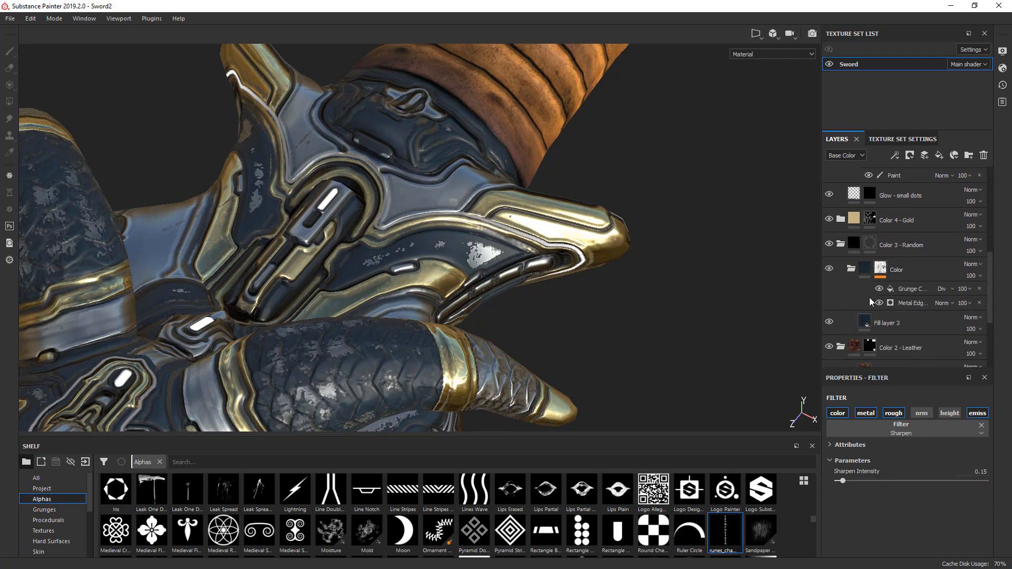
pyautogui.click(868, 323)
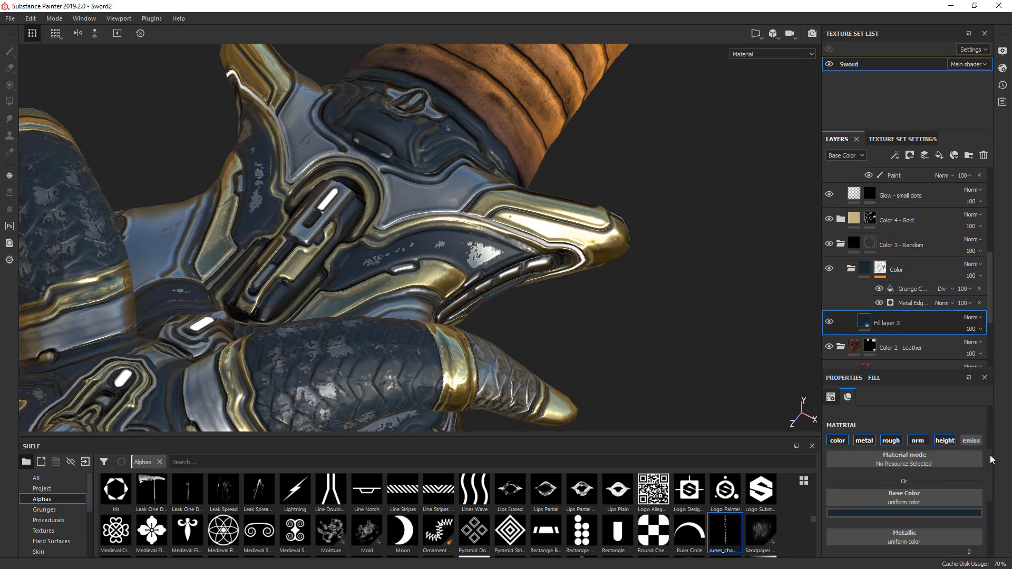
pyautogui.scroll(-5, 989, 499)
pyautogui.scroll(-1, 988, 505)
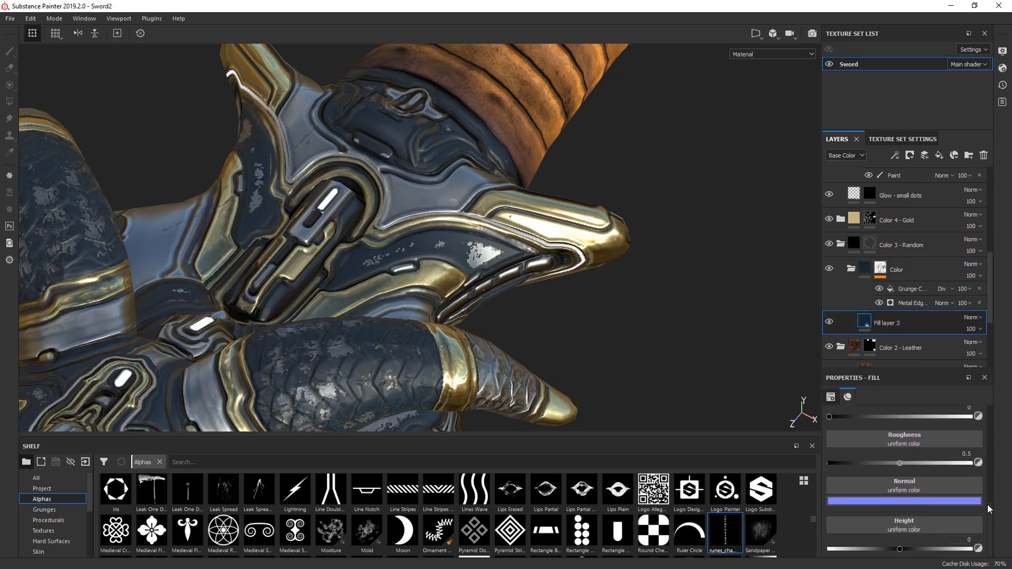
pyautogui.scroll(3, 544, 281)
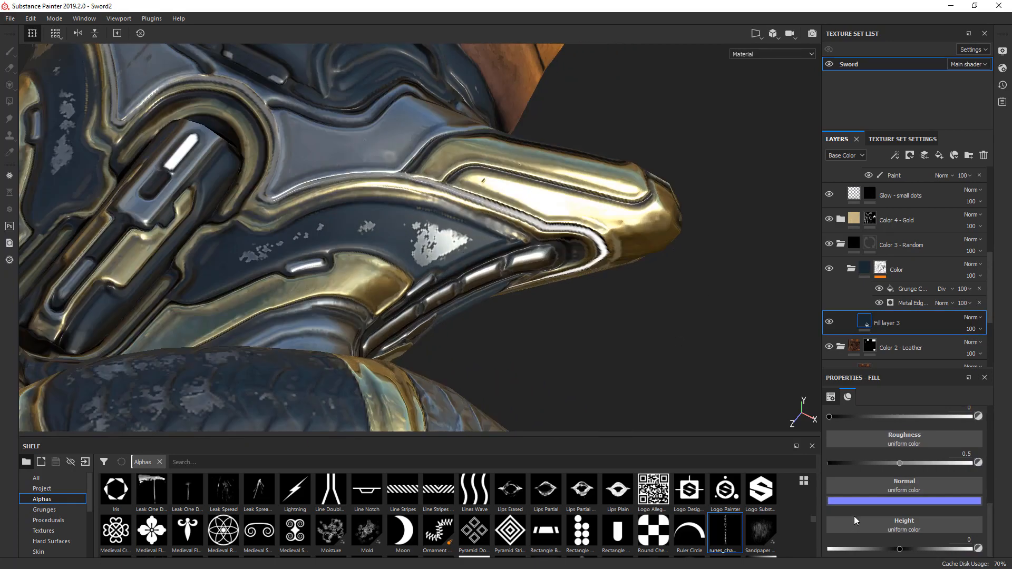
pyautogui.moveTo(900, 550); pyautogui.dragTo(902, 550)
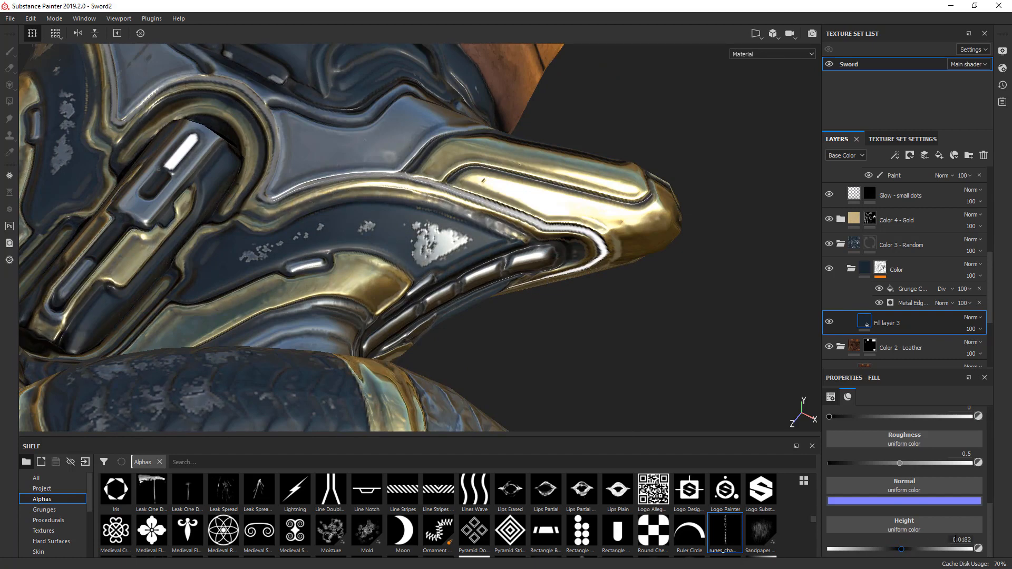
# - Set the height of Fill layer 3 to 0.01 and save the project as Sword3
pyautogui.click(969, 540)
pyautogui.write('1')
pyautogui.press('Return')
pyautogui.keyDown('alt'); pyautogui.moveTo(428, 410); pyautogui.dragTo(441, 230); pyautogui.keyUp('alt')
pyautogui.keyDown('alt'); pyautogui.moveTo(440, 230); pyautogui.dragTo(468, 236, button='right'); pyautogui.keyUp('alt')
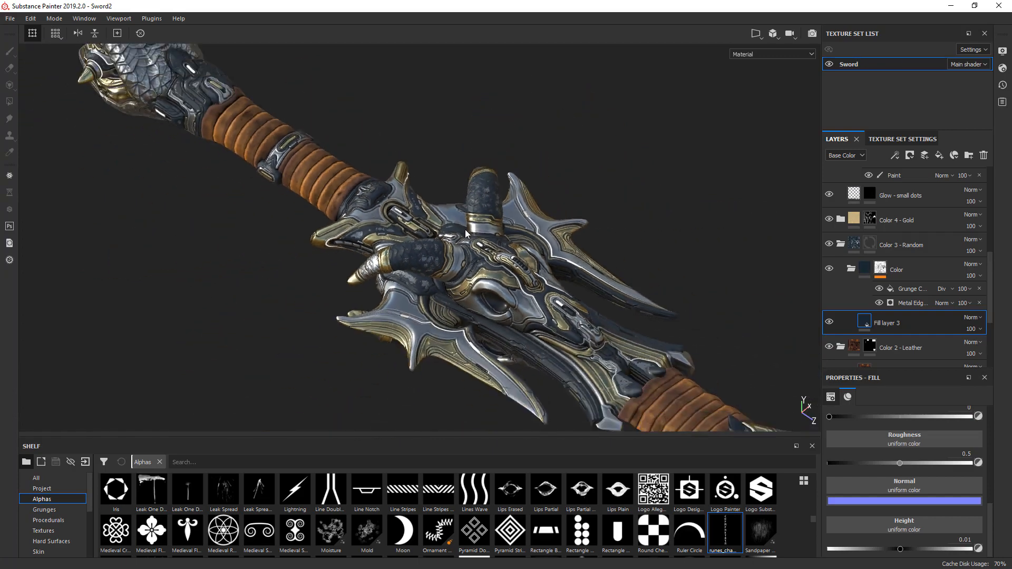
pyautogui.keyDown('alt'); pyautogui.moveTo(486, 251); pyautogui.dragTo(522, 244); pyautogui.keyUp('alt')
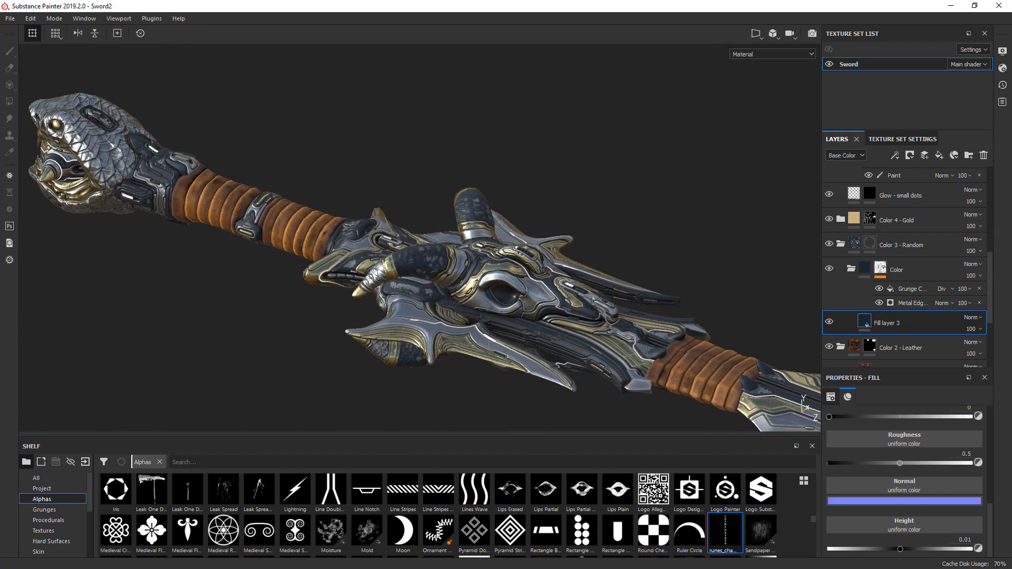
pyautogui.hotkey('ctrl', 's')
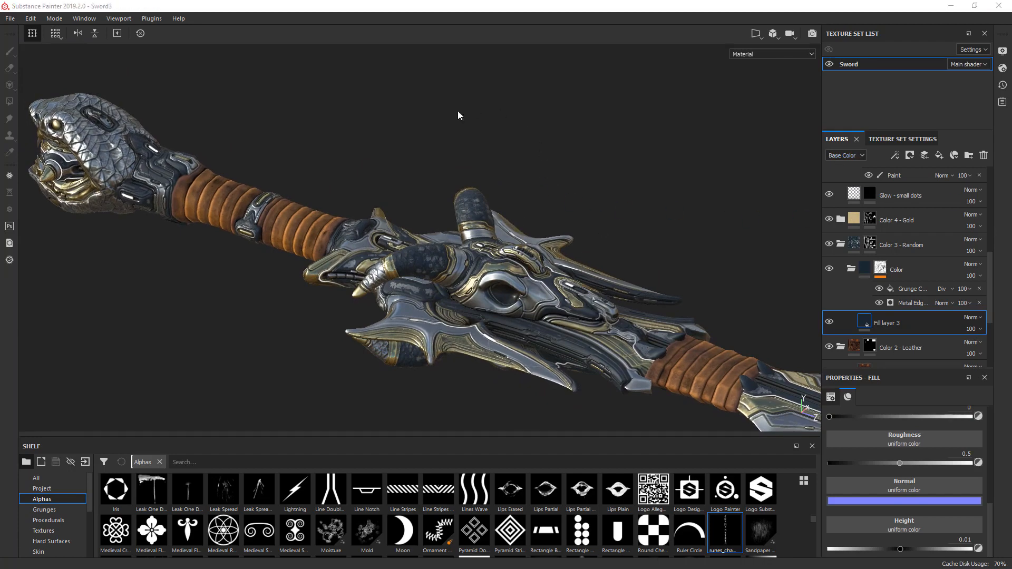
# - Open the texture export settings, expand the Sword set's output maps and review the export configurations, keeping Document channels + Normal + AO (No Alpha)
pyautogui.click(10, 19)
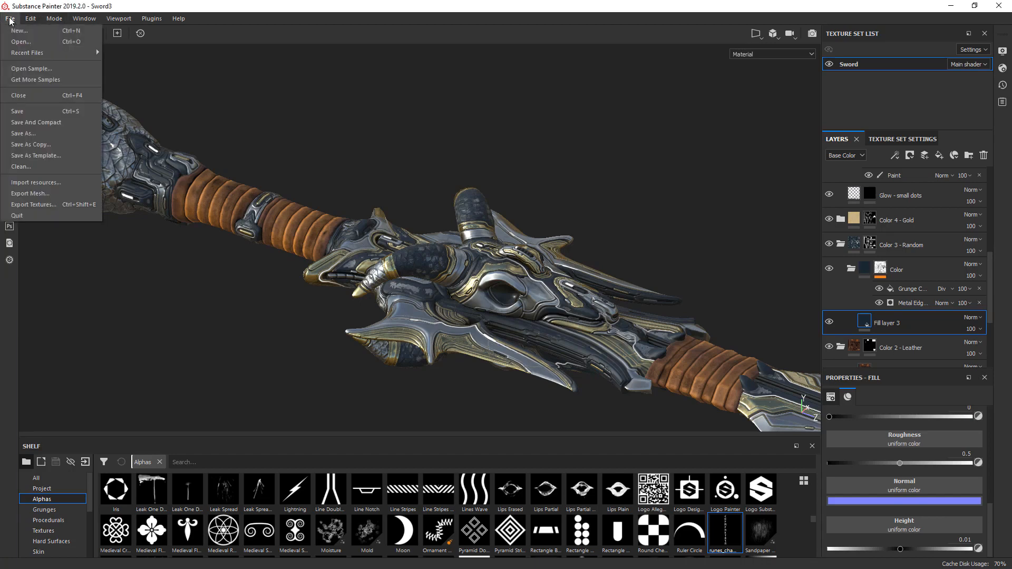
pyautogui.click(35, 206)
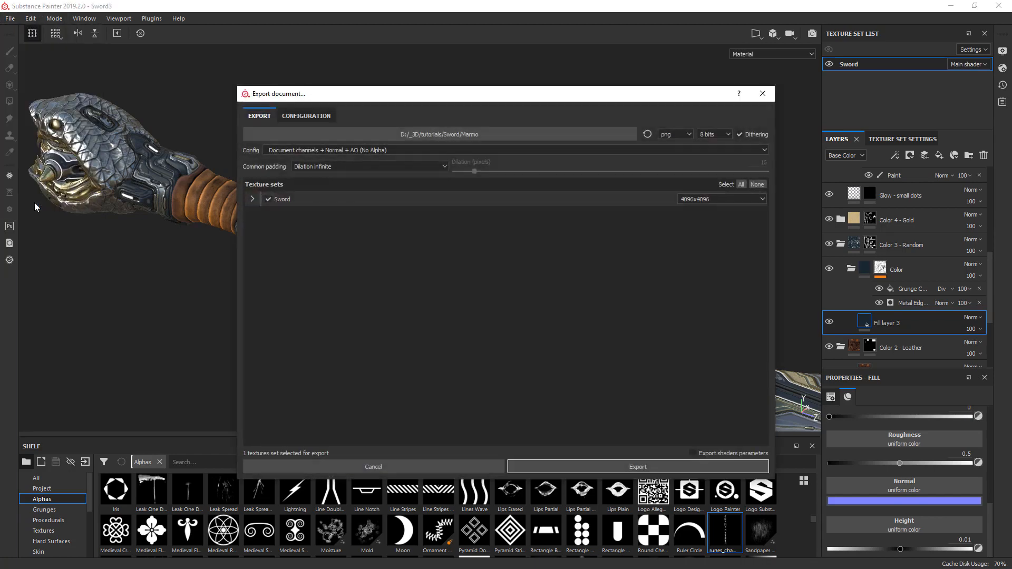
pyautogui.click(252, 199)
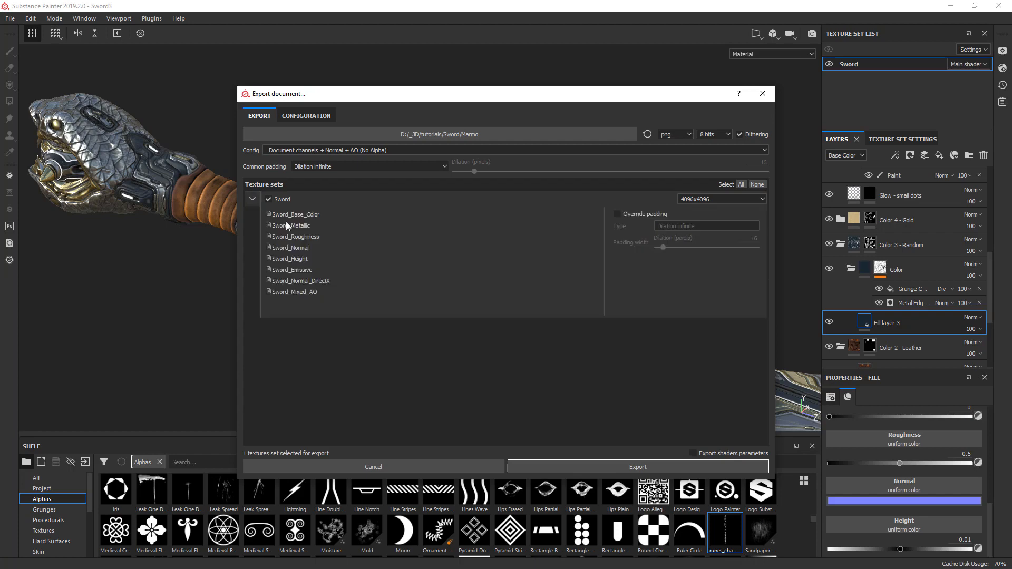
pyautogui.click(296, 151)
pyautogui.scroll(-3, 299, 167)
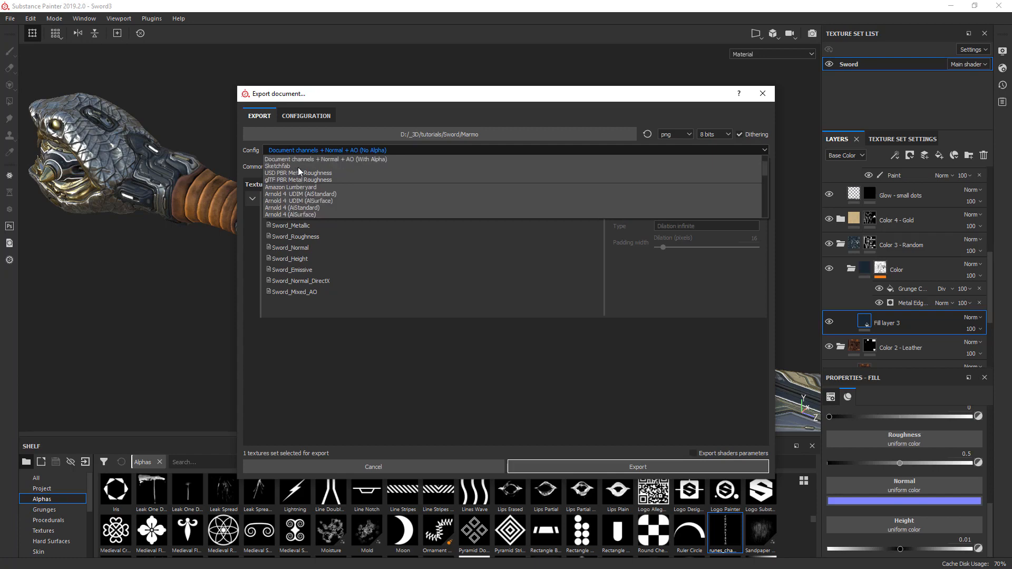
pyautogui.scroll(-5, 299, 166)
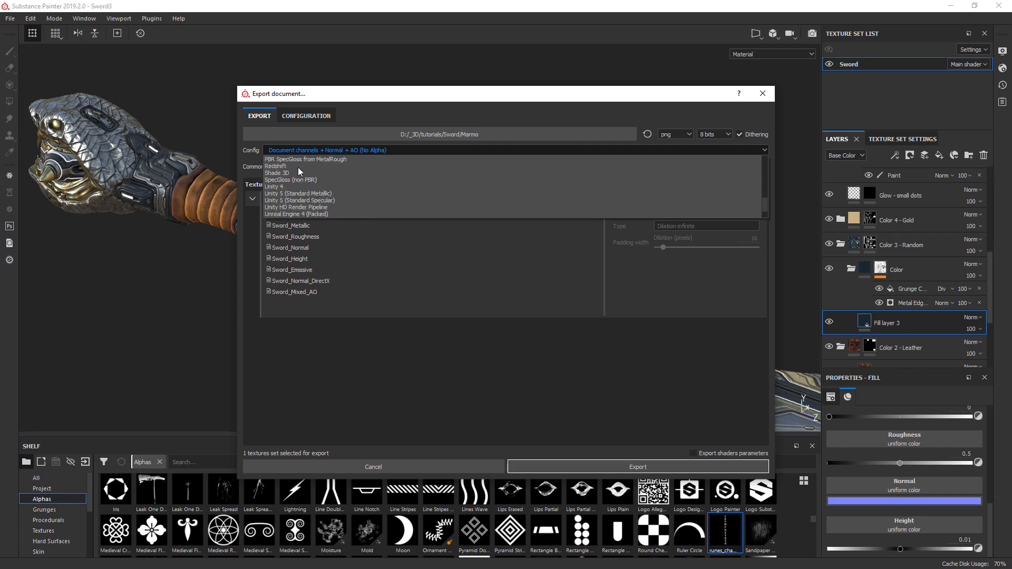
pyautogui.click(345, 380)
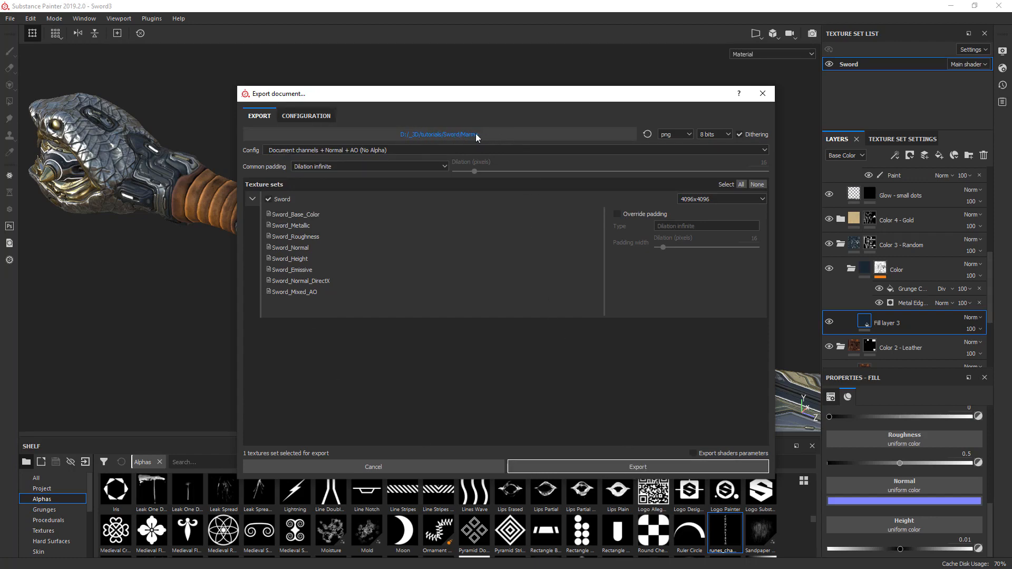
# - Export the Sword texture set to the Marmo folder as 8-bit png files at 4096x4096, keeping dithering on
pyautogui.click(669, 135)
pyautogui.click(670, 137)
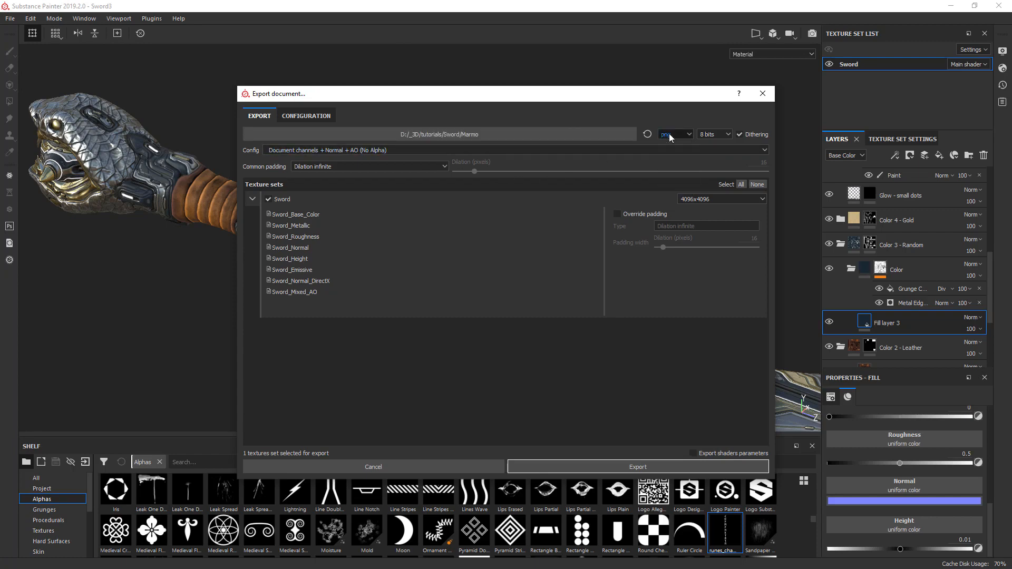
pyautogui.click(642, 468)
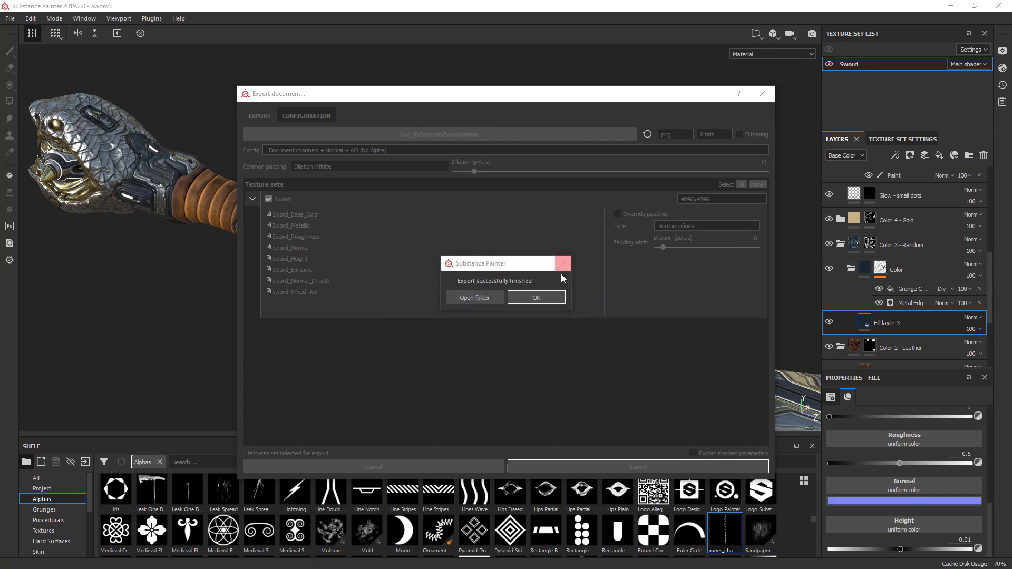
pyautogui.click(537, 299)
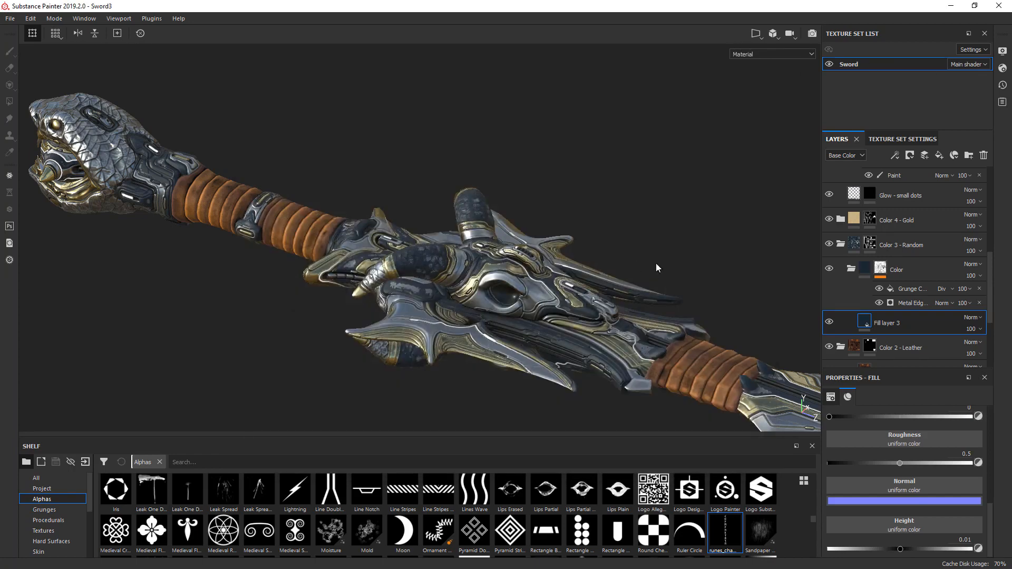